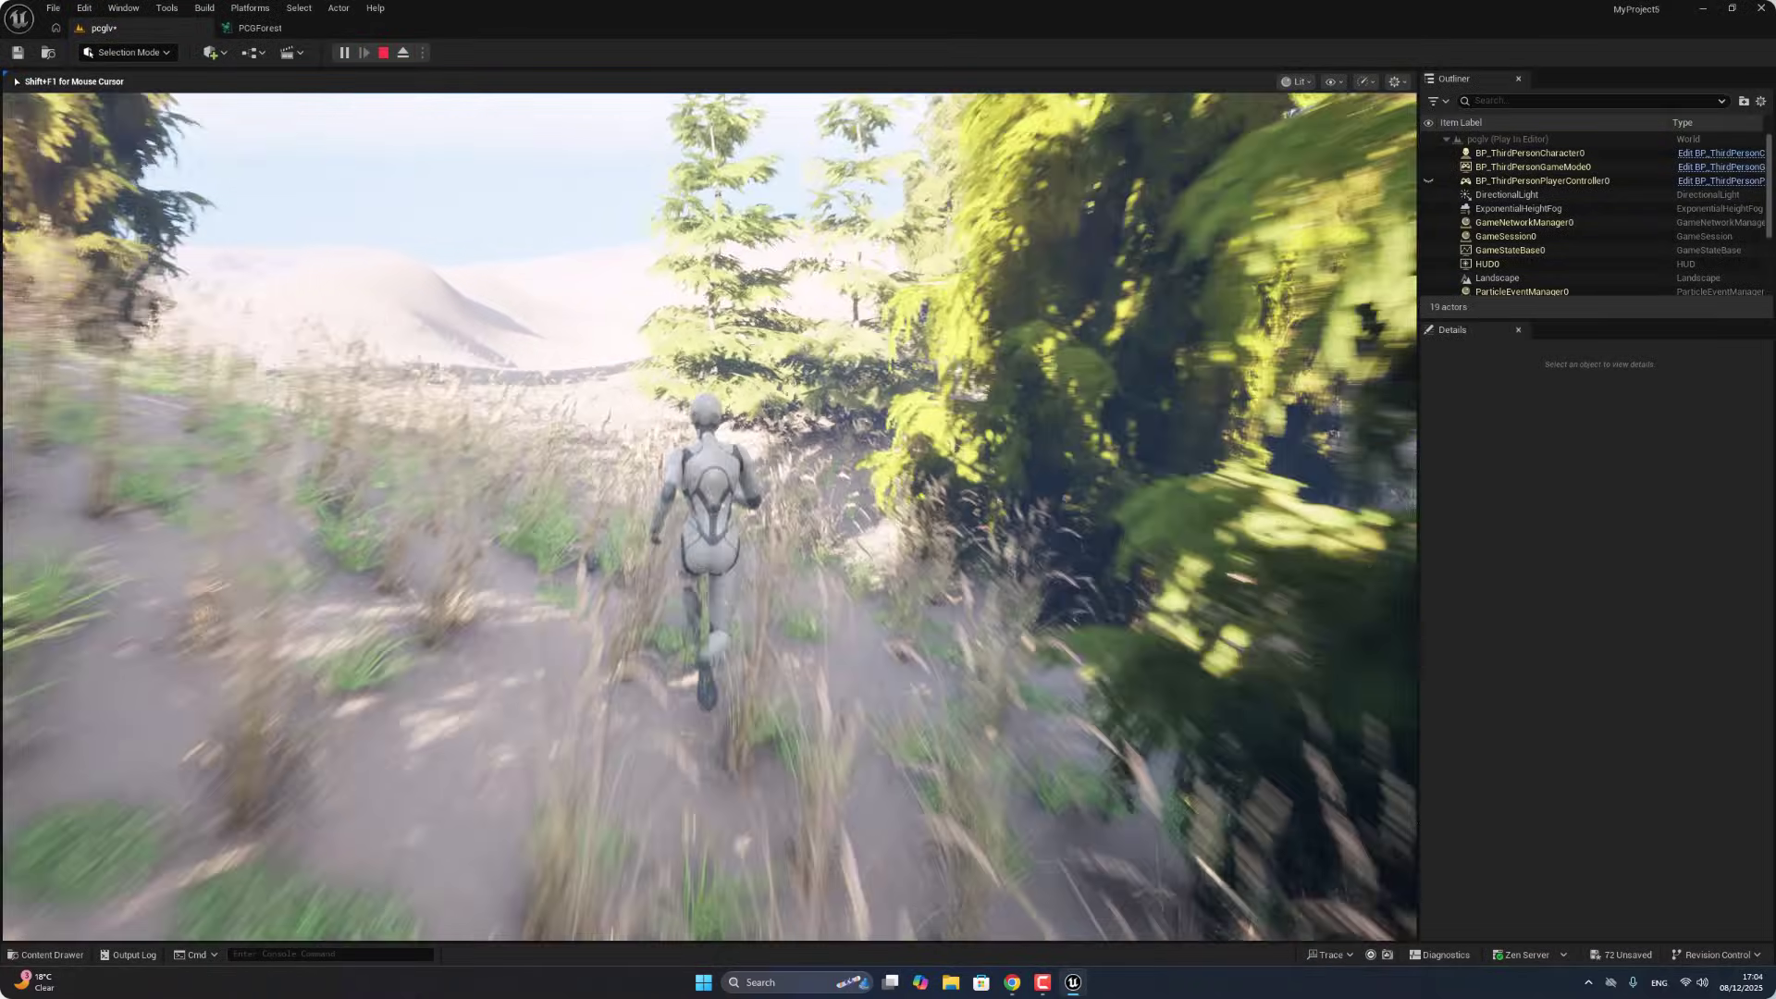
# Step: Run the third-person character forward through the forest in the play session to view the trees and grass
pyautogui.press('w')
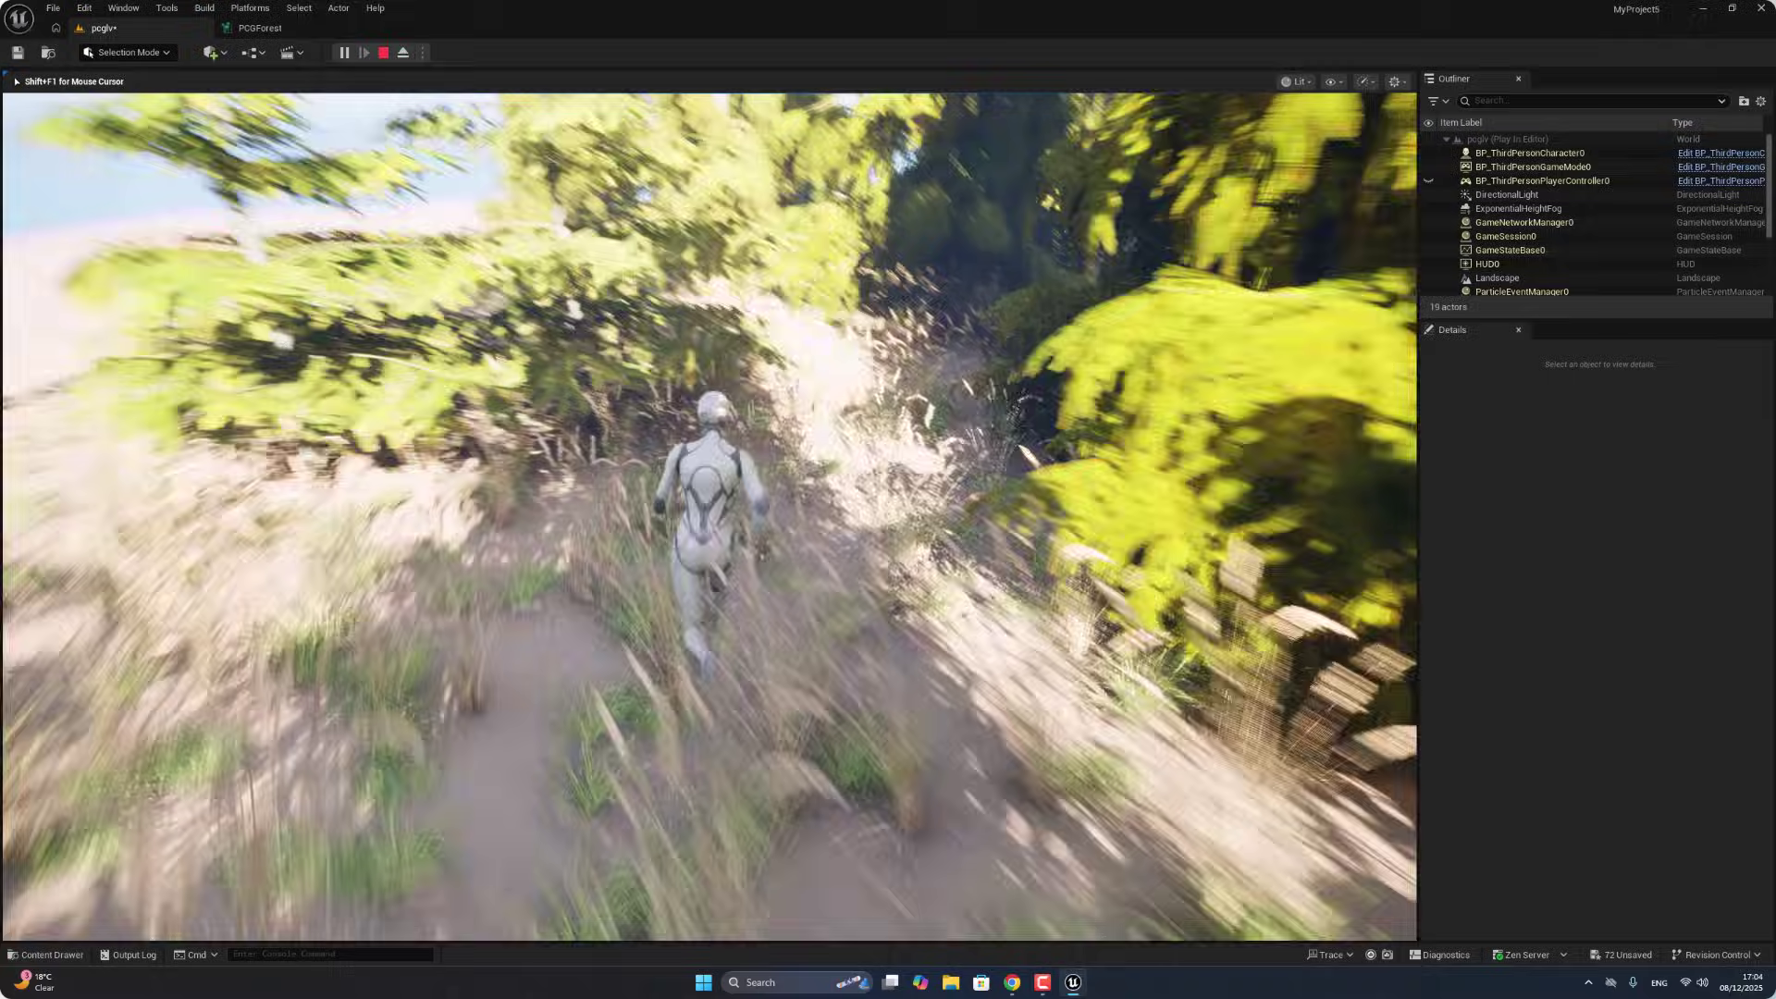
pyautogui.press('w')
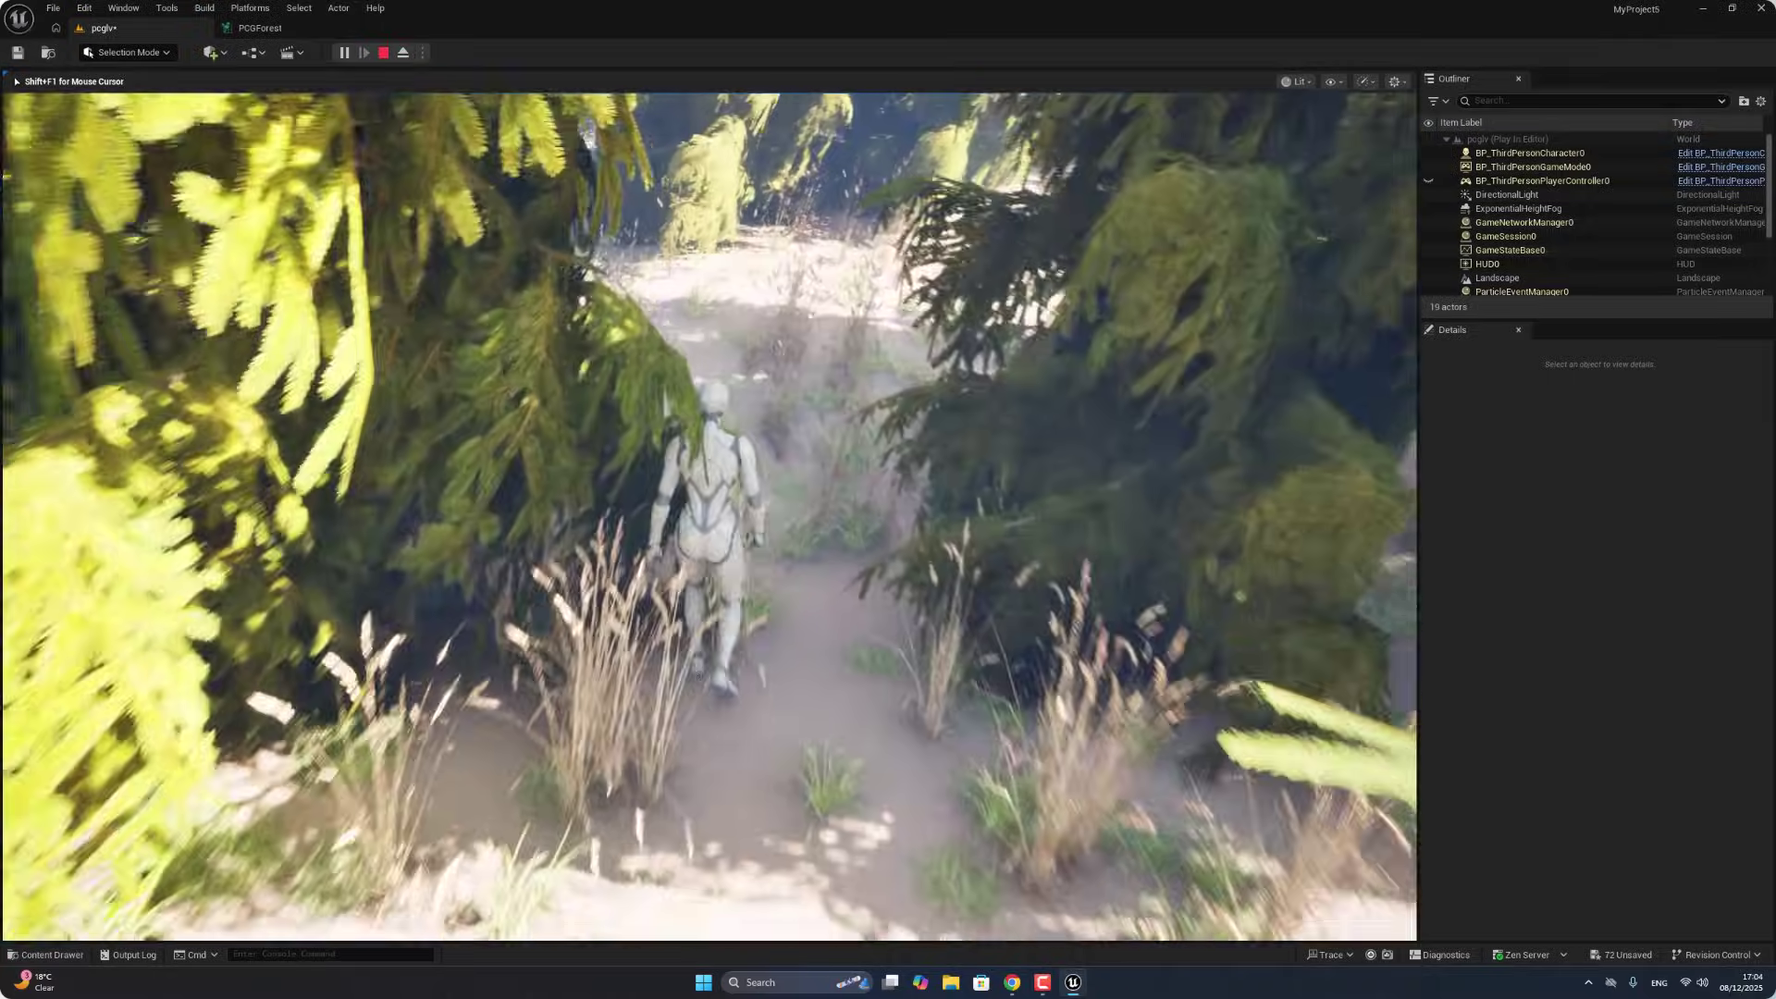
pyautogui.press('w')
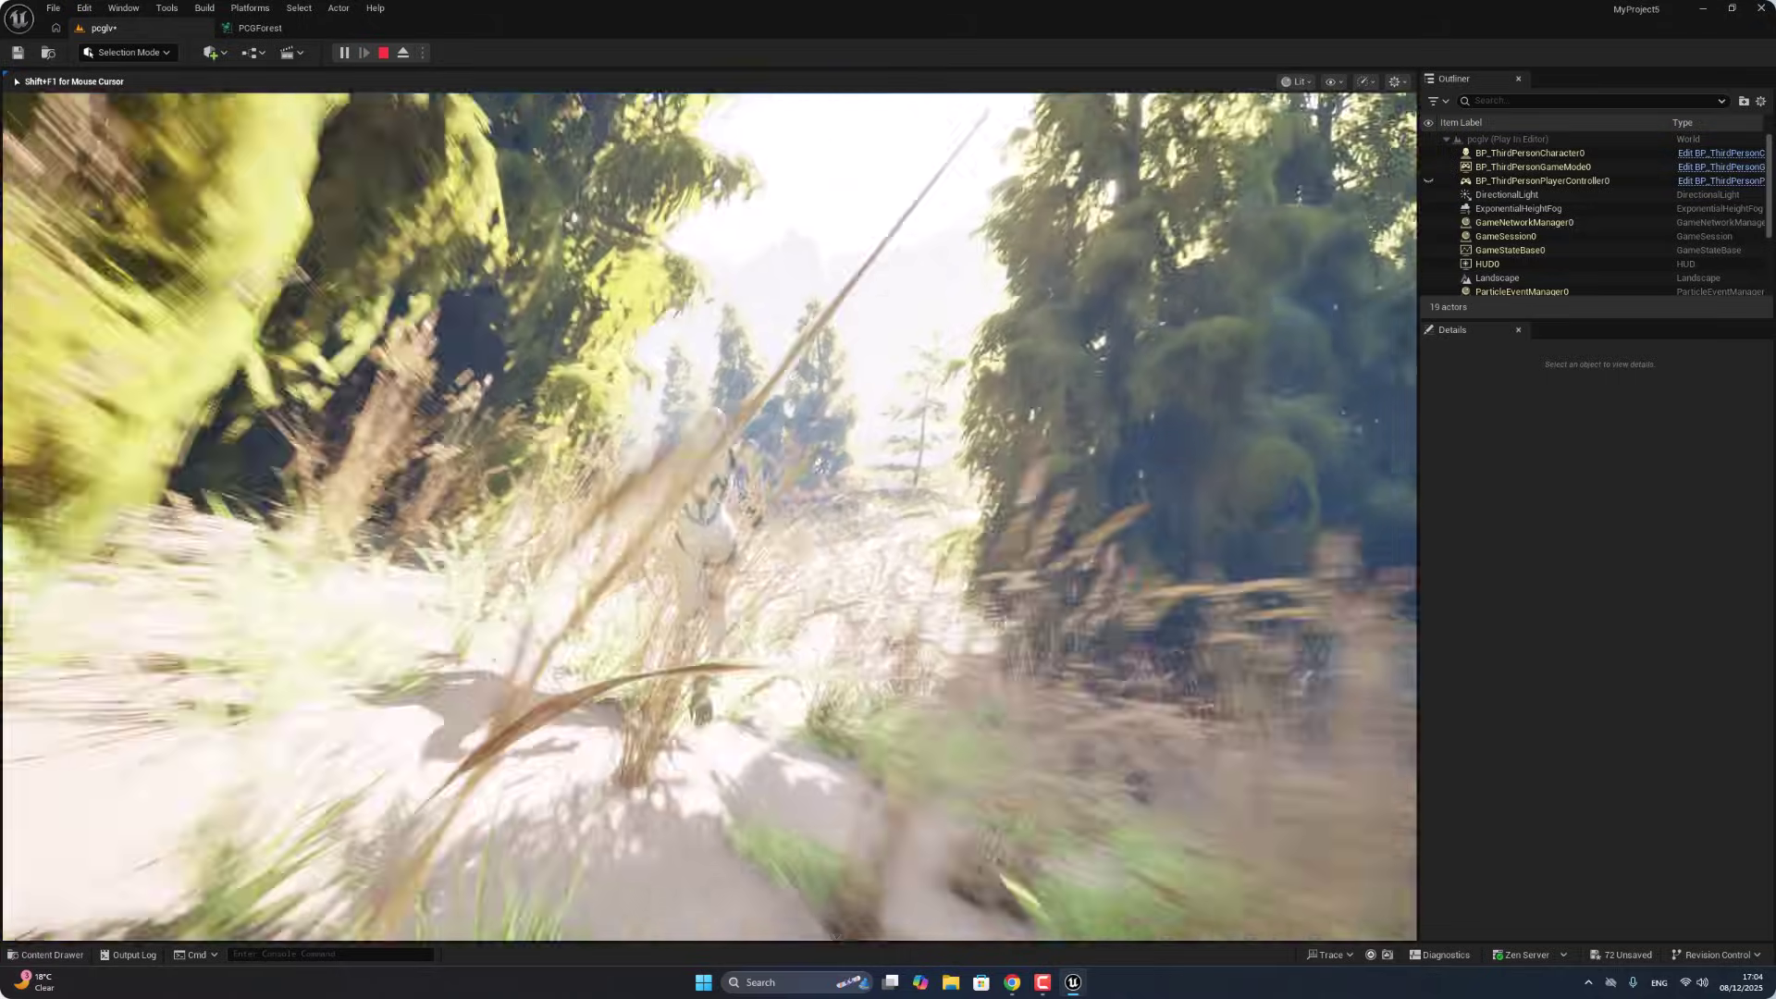
pyautogui.press('w')
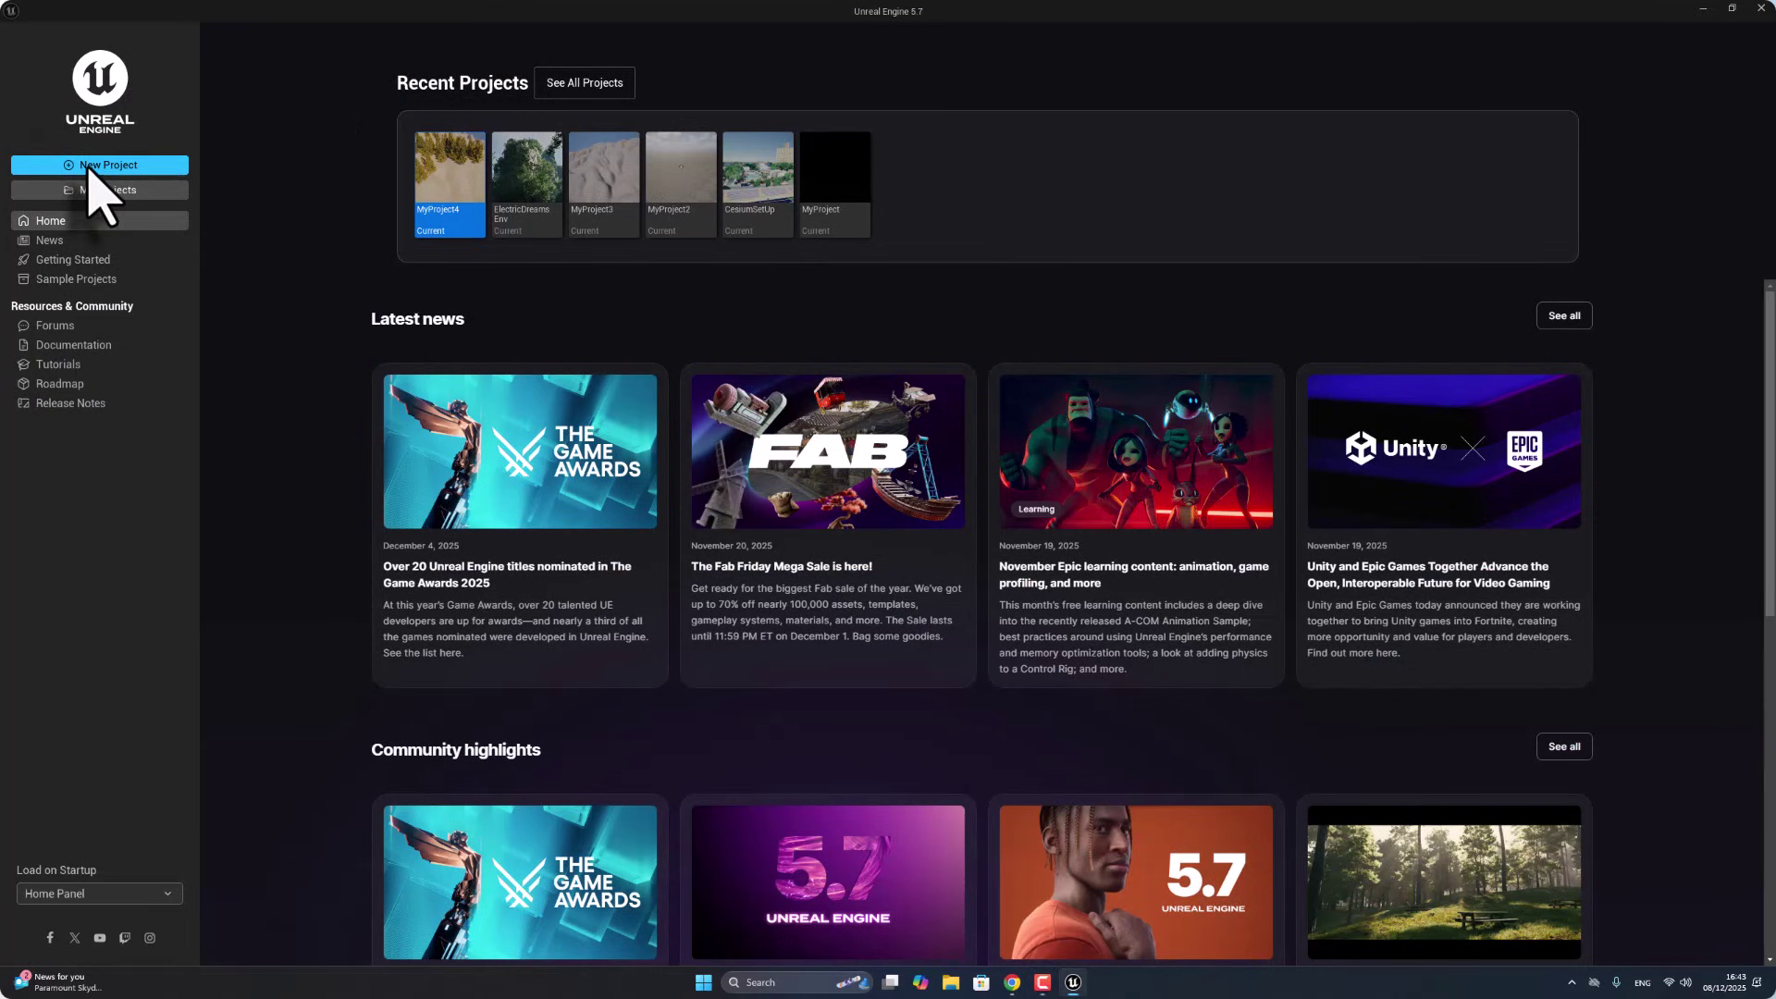
# Step: Create a new Games project named MyProject5 from the Third Person template with Blueprint defaults
pyautogui.click(93, 167)
pyautogui.click(970, 266)
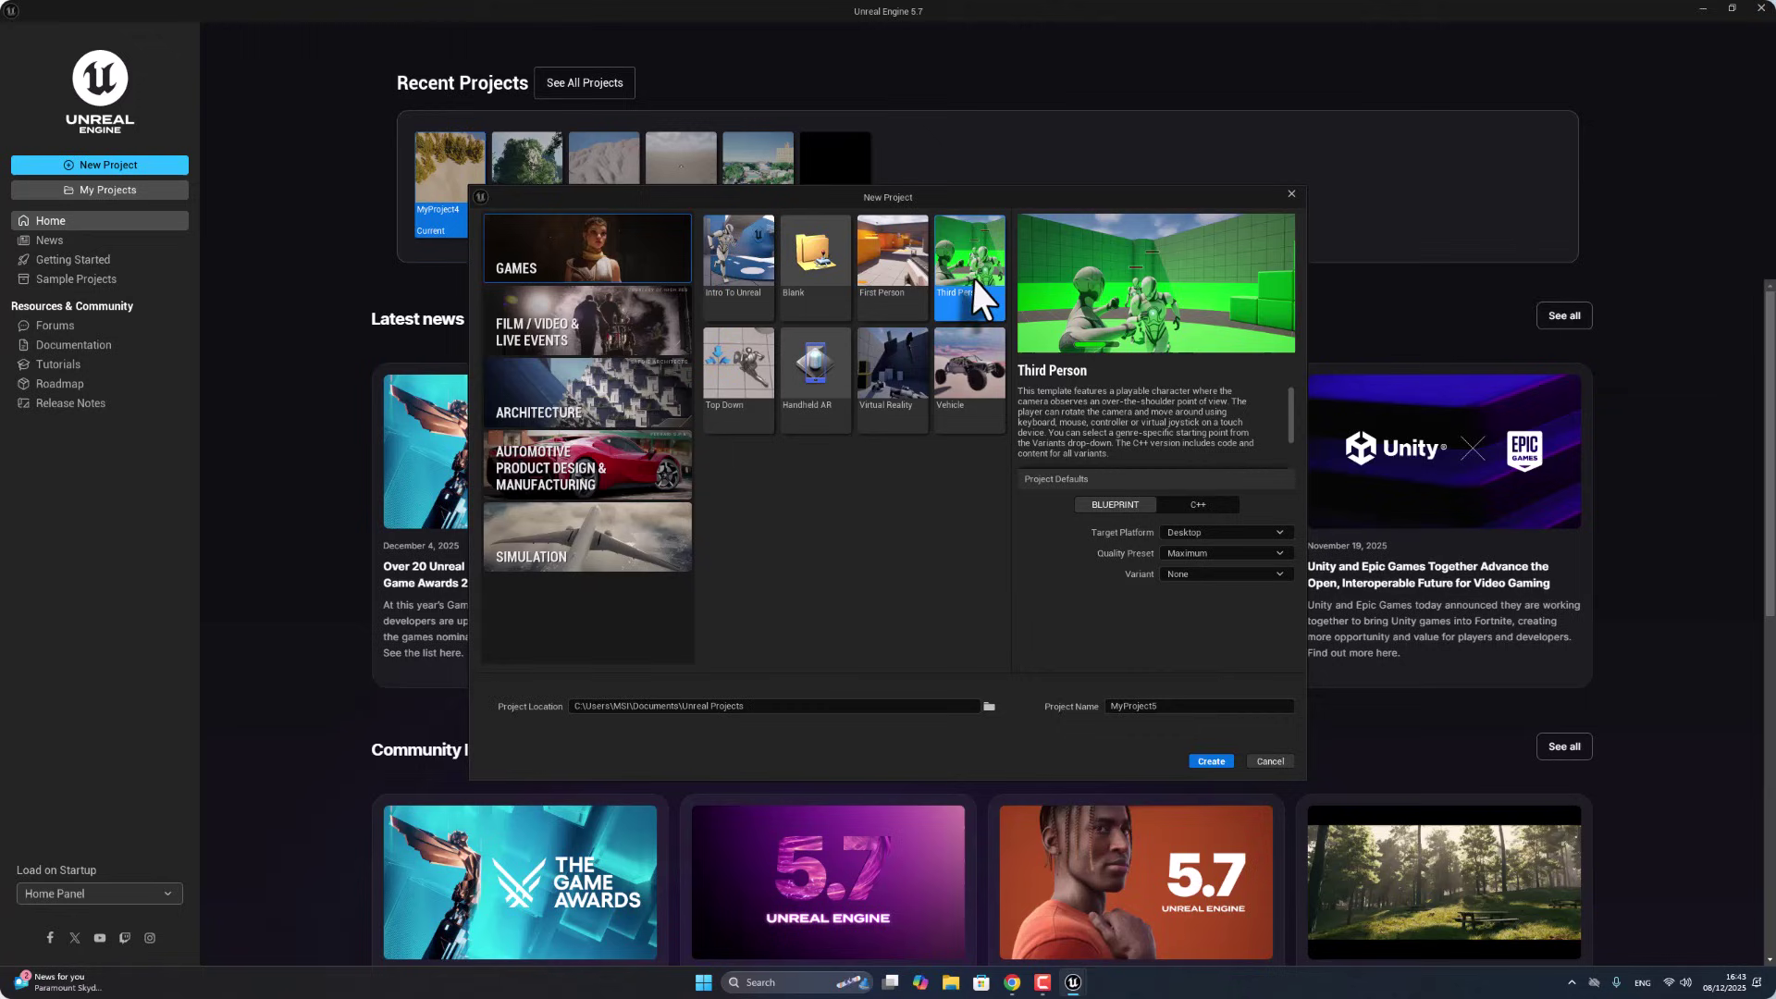
pyautogui.click(1211, 762)
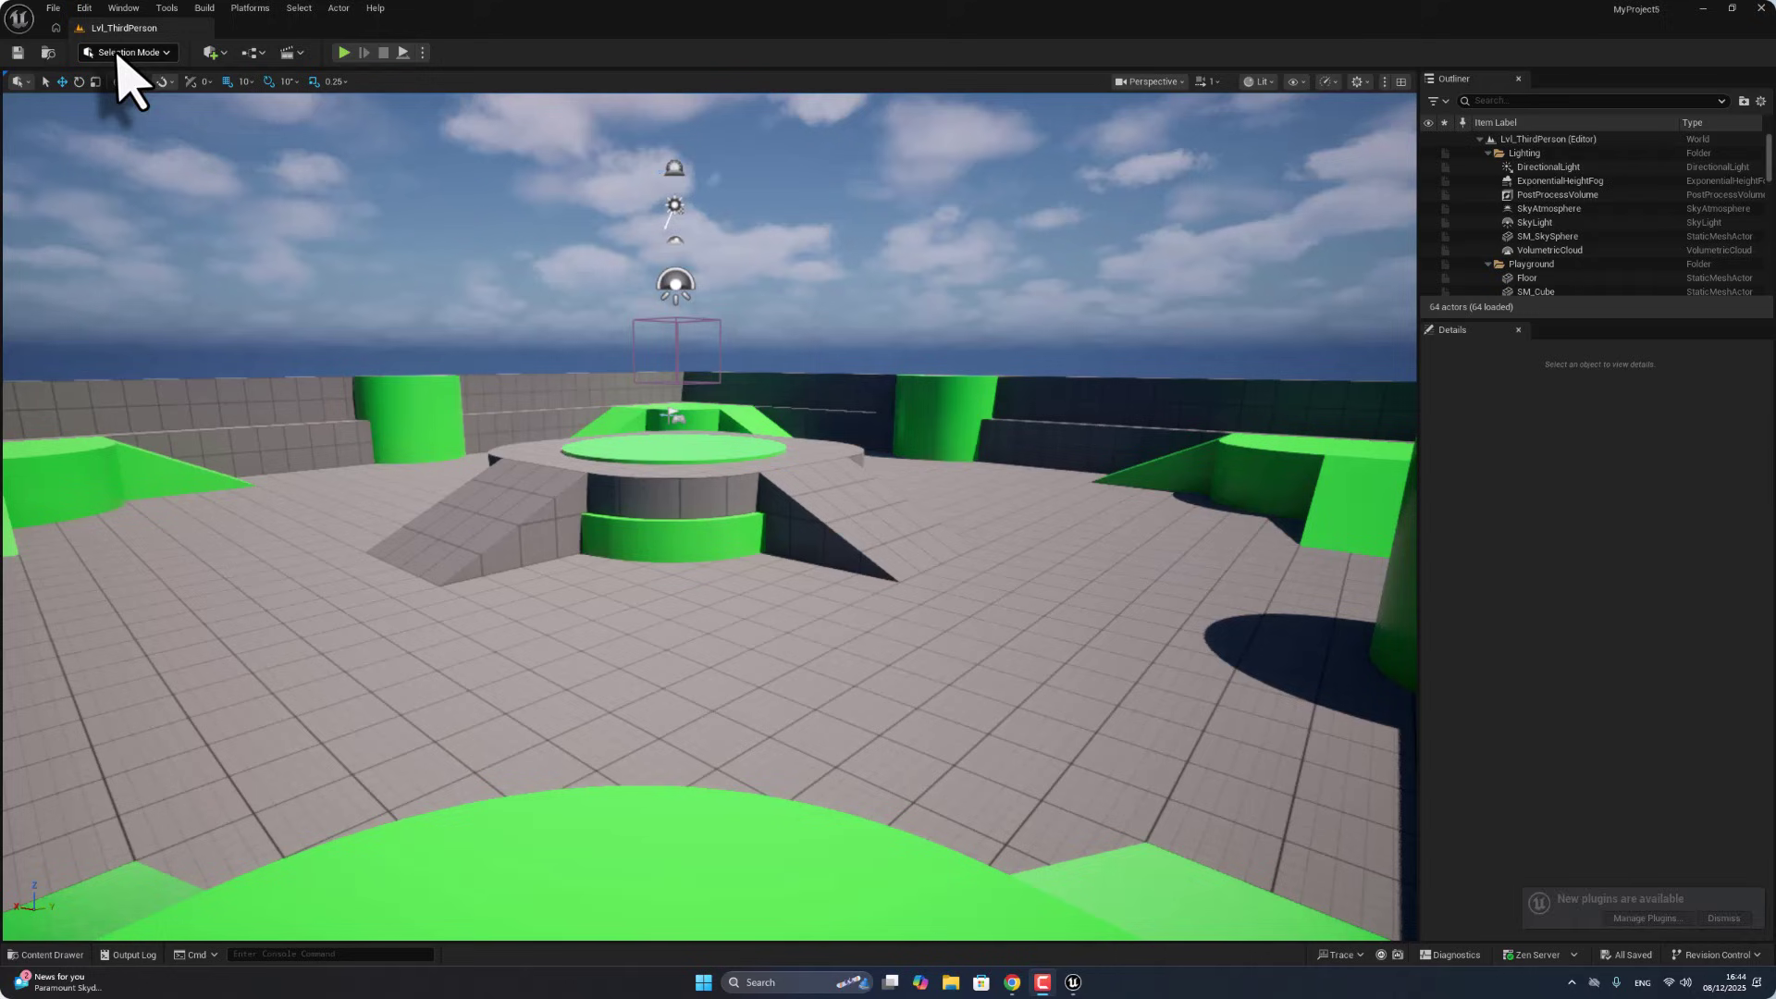
# Step: Enable the Procedural Content Generation Framework (PCG) plugin, restart the editor and close the Plugins window
pyautogui.click(87, 7)
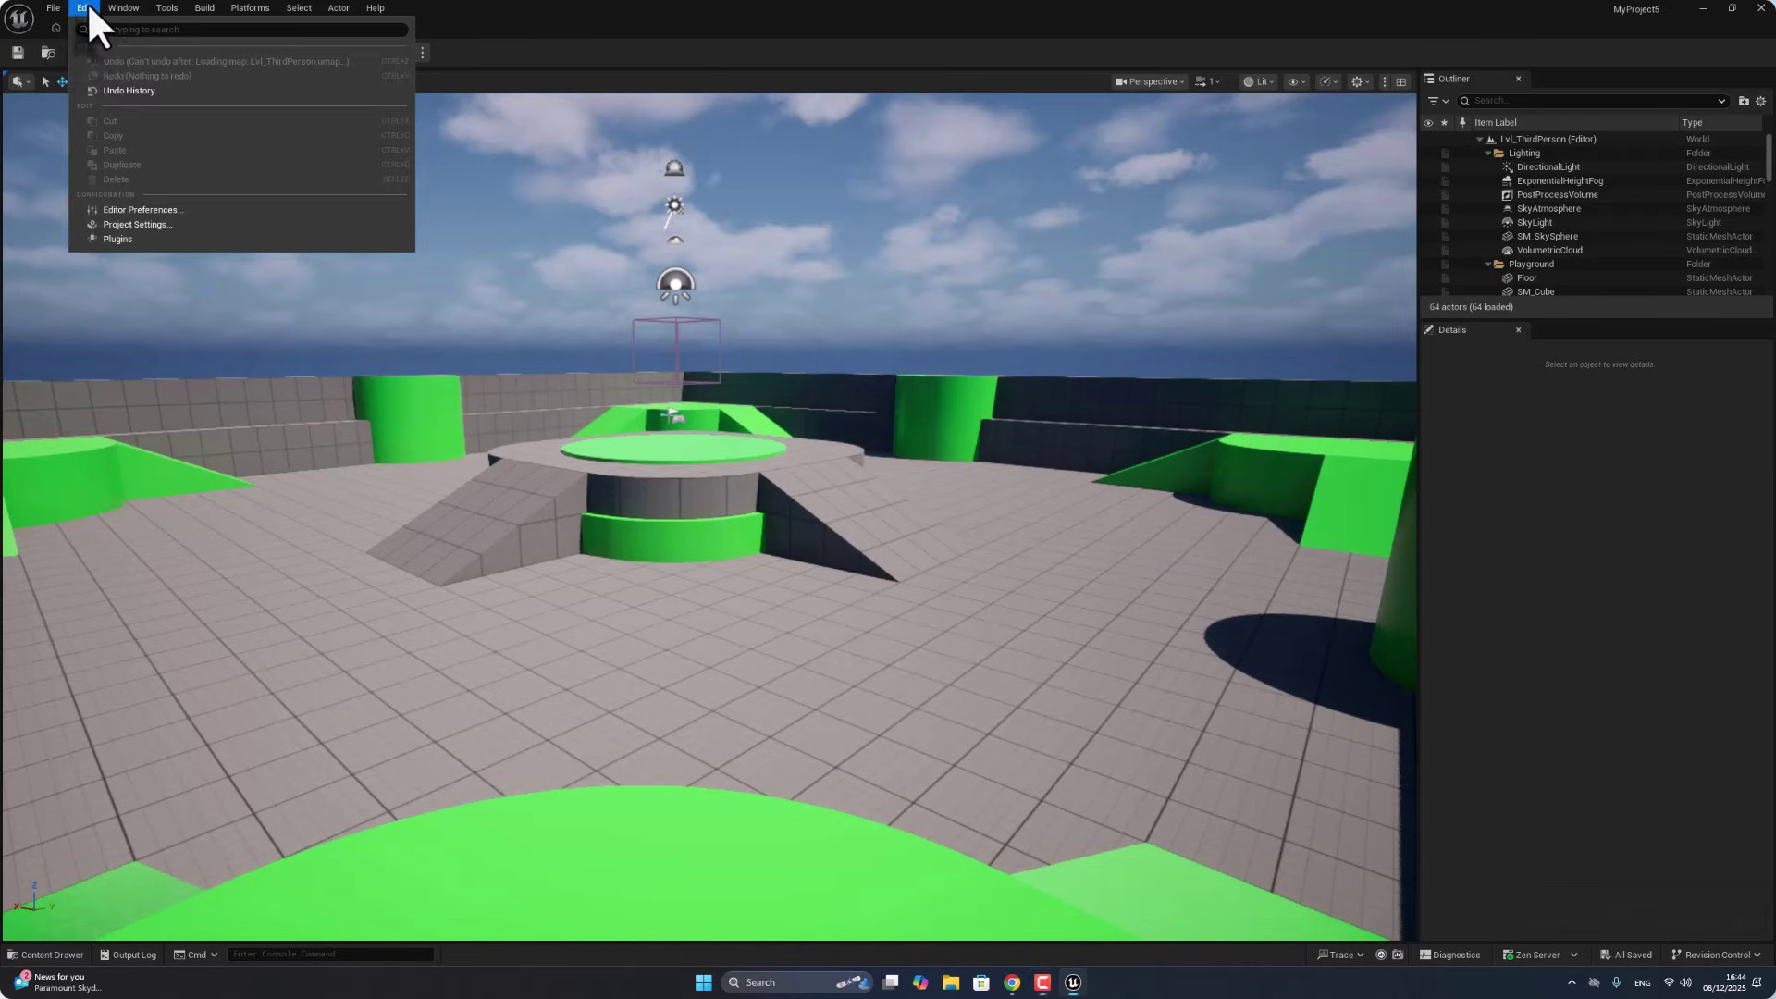
pyautogui.click(123, 242)
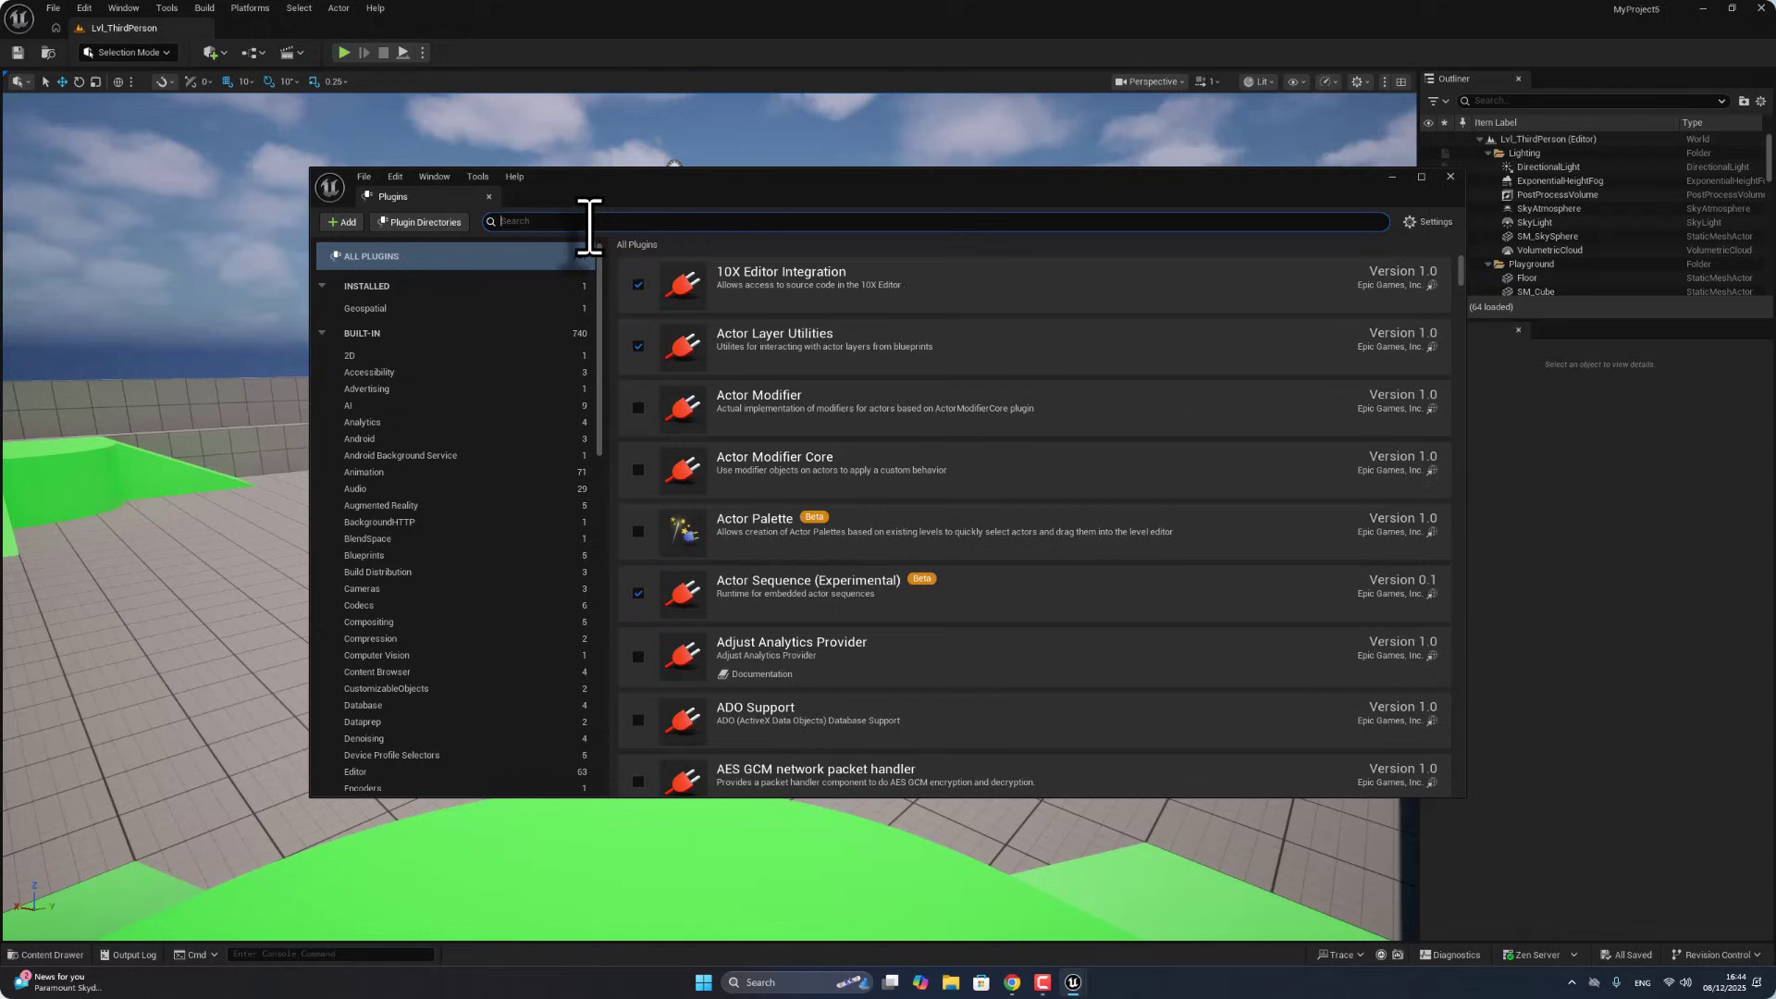
pyautogui.click(590, 225)
pyautogui.write('pcg')
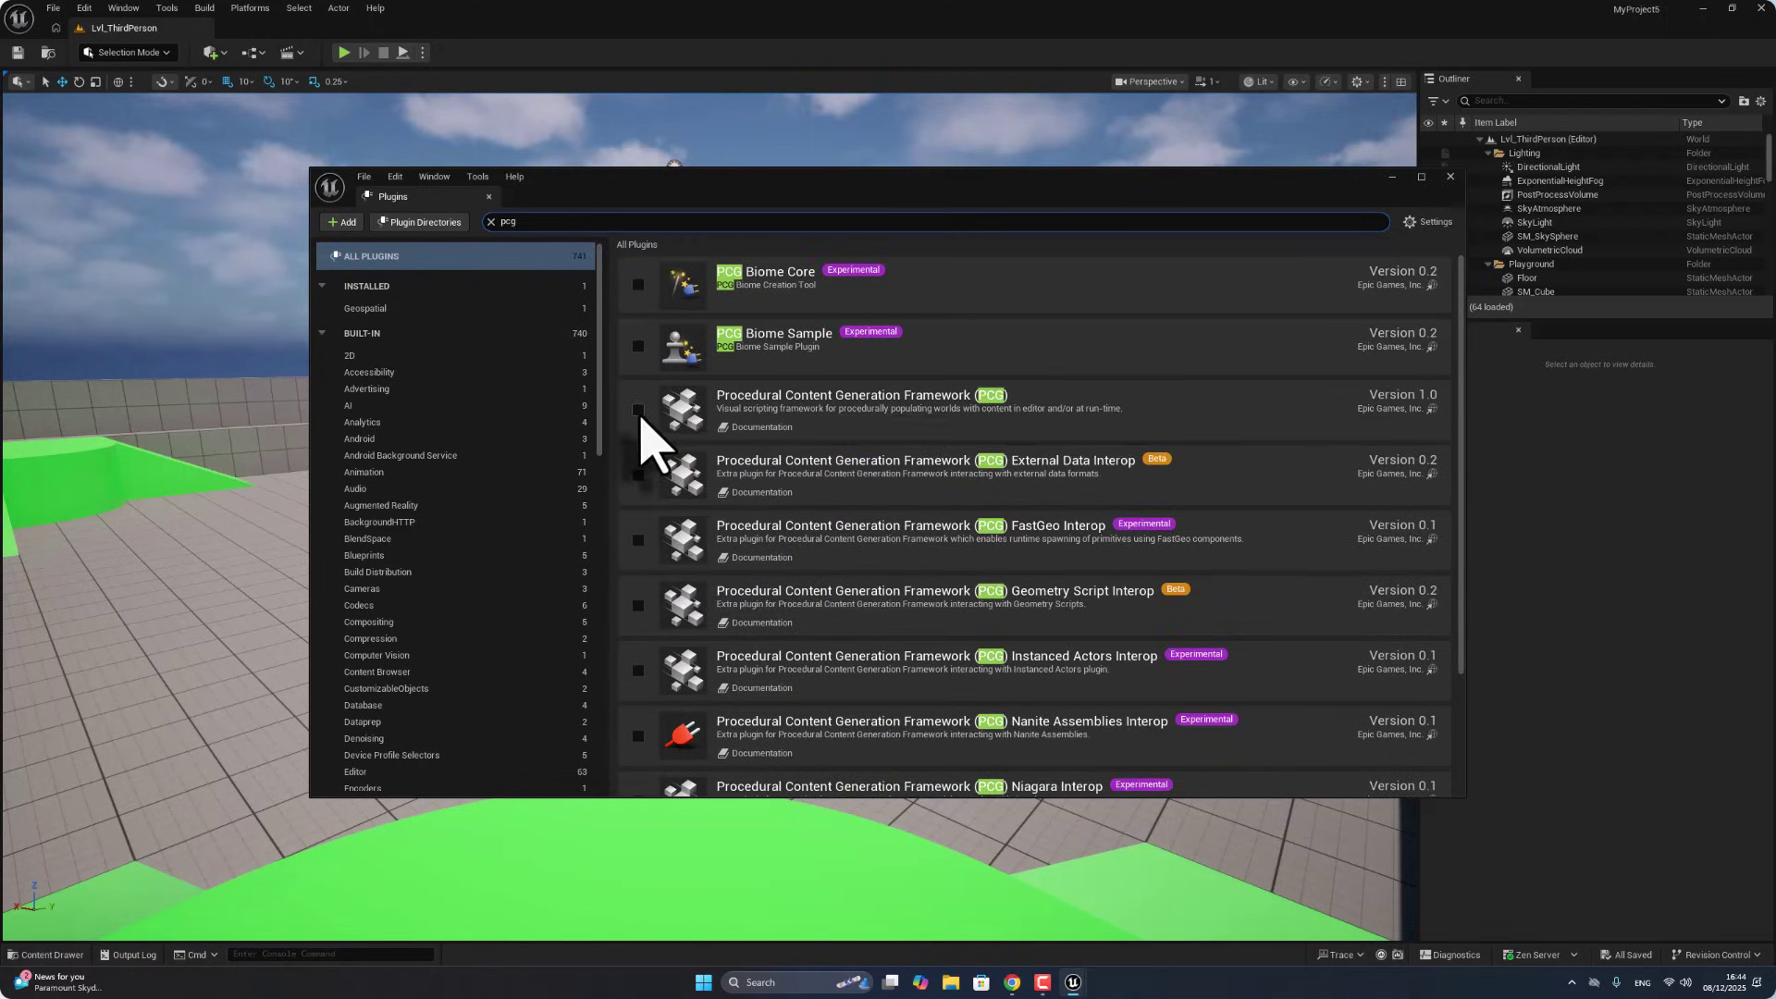
pyautogui.click(639, 410)
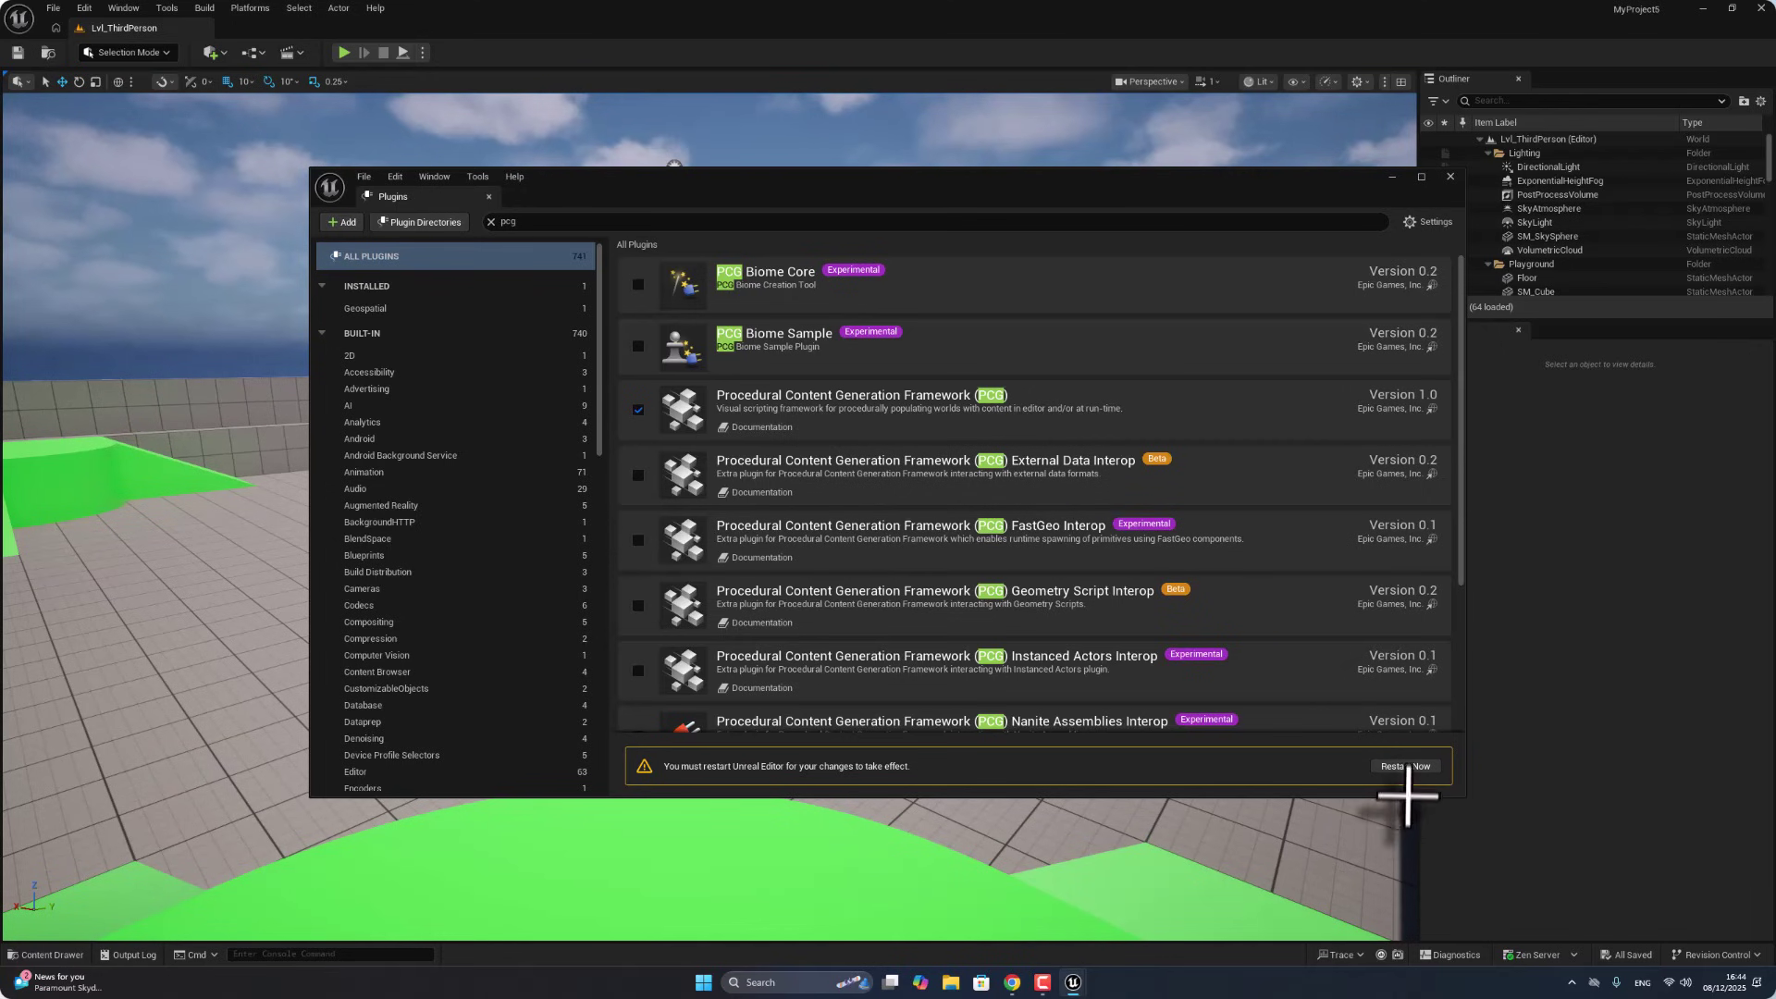
pyautogui.click(1405, 767)
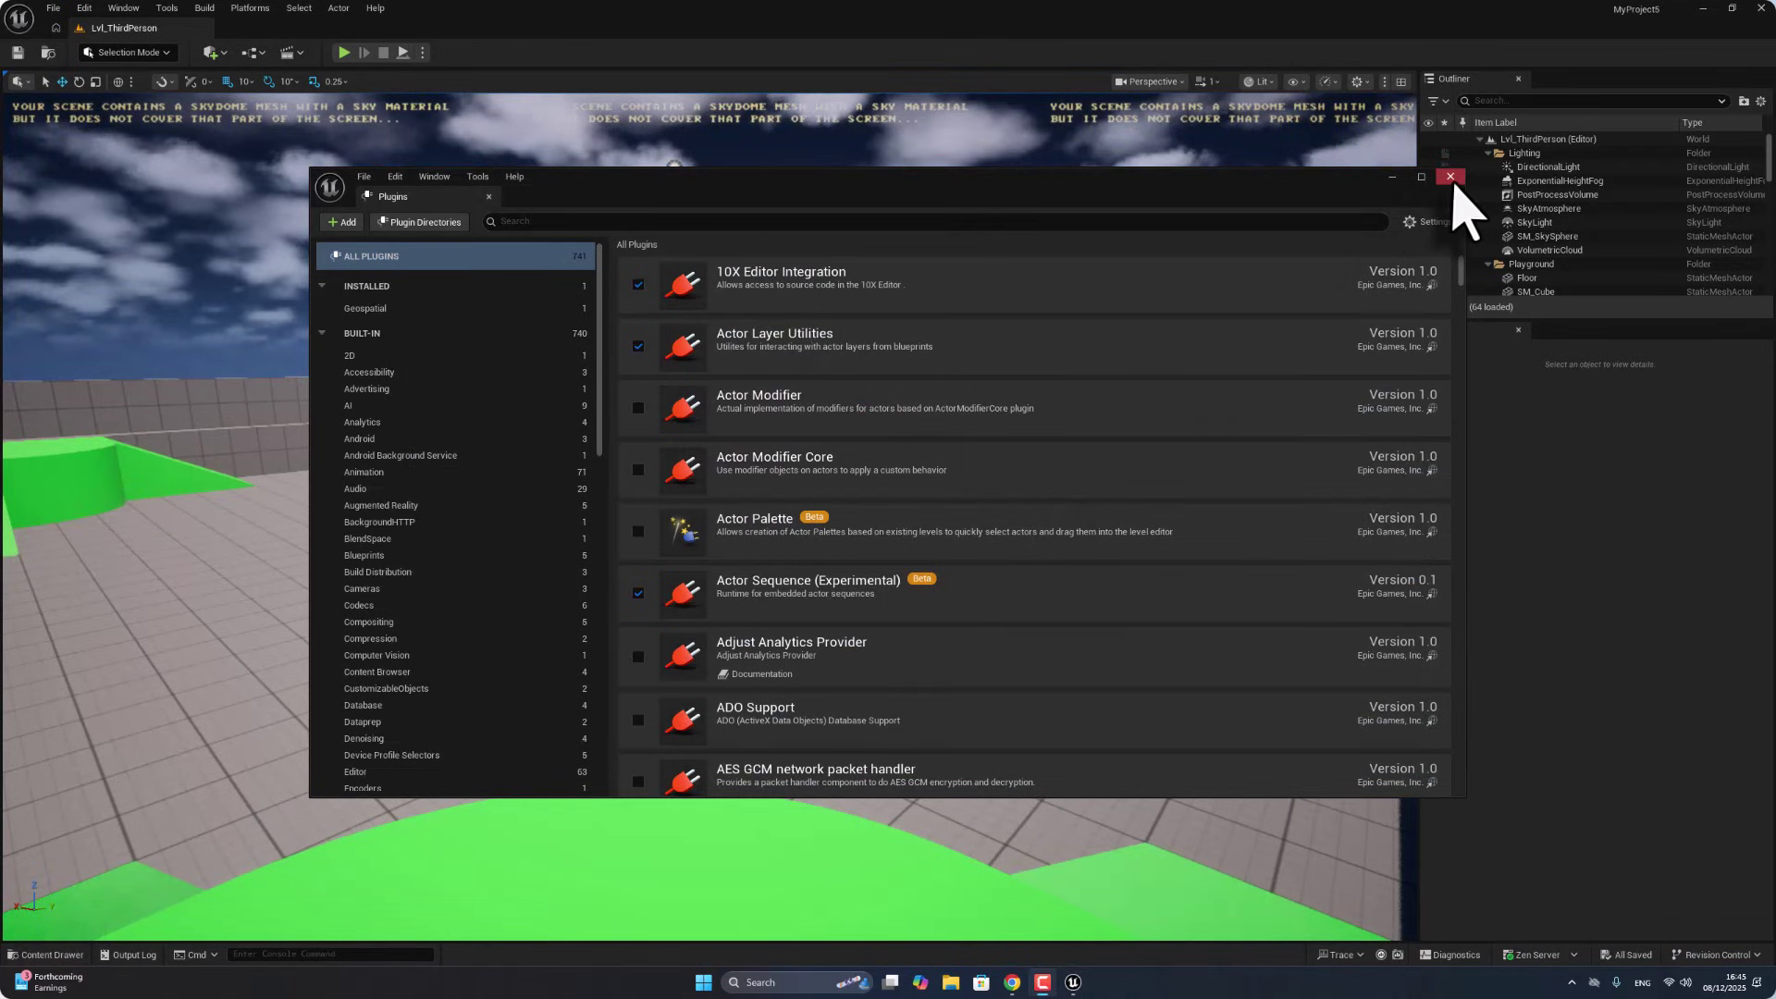
pyautogui.click(1451, 177)
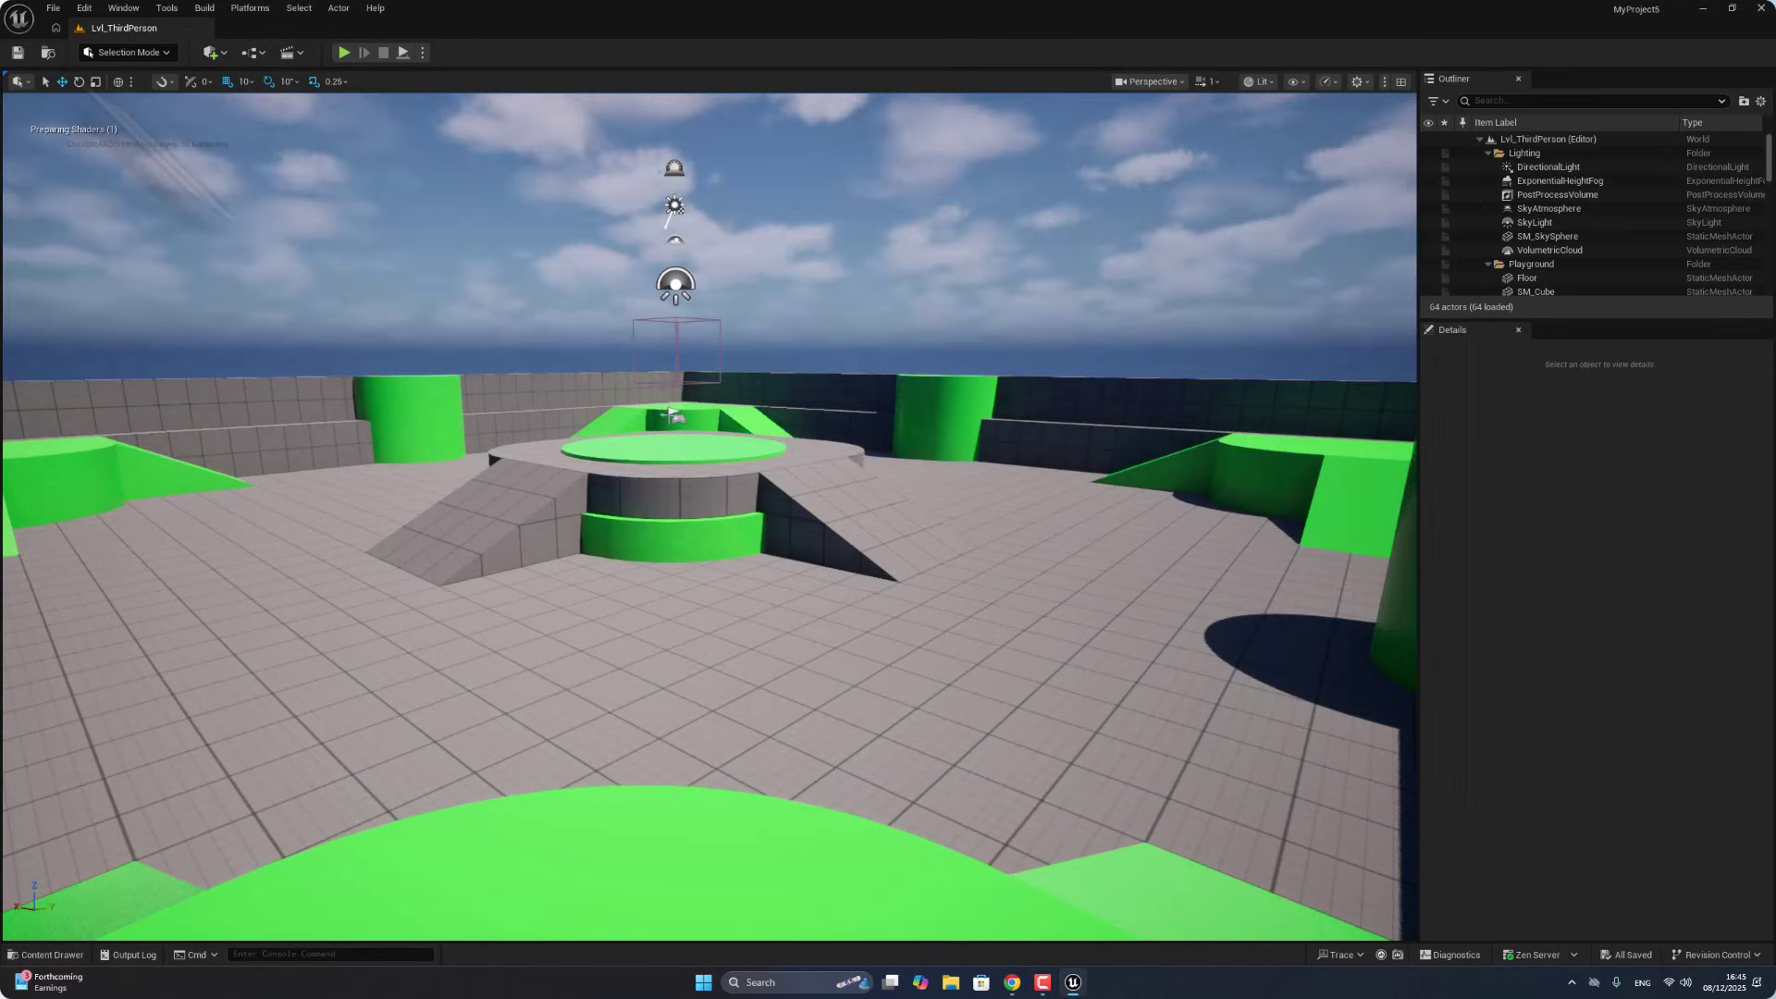
# Step: Create a new level from the Empty Level template
pyautogui.click(54, 8)
pyautogui.click(75, 68)
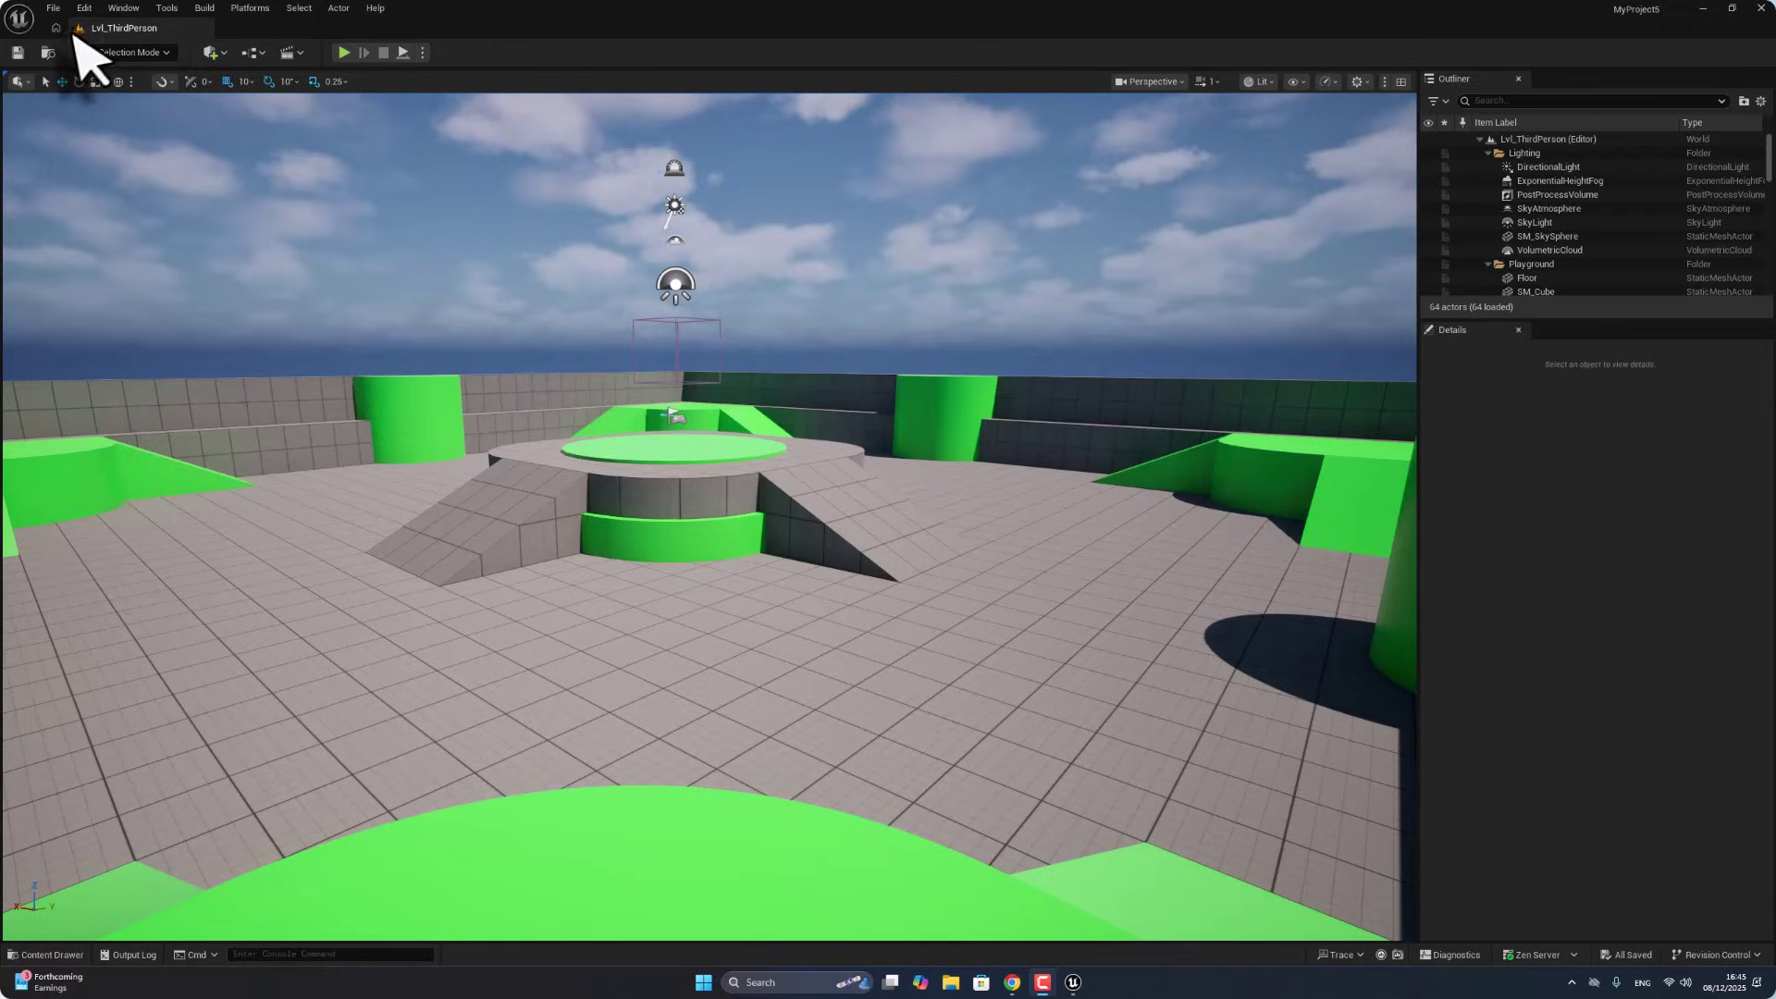
pyautogui.click(58, 11)
pyautogui.click(115, 70)
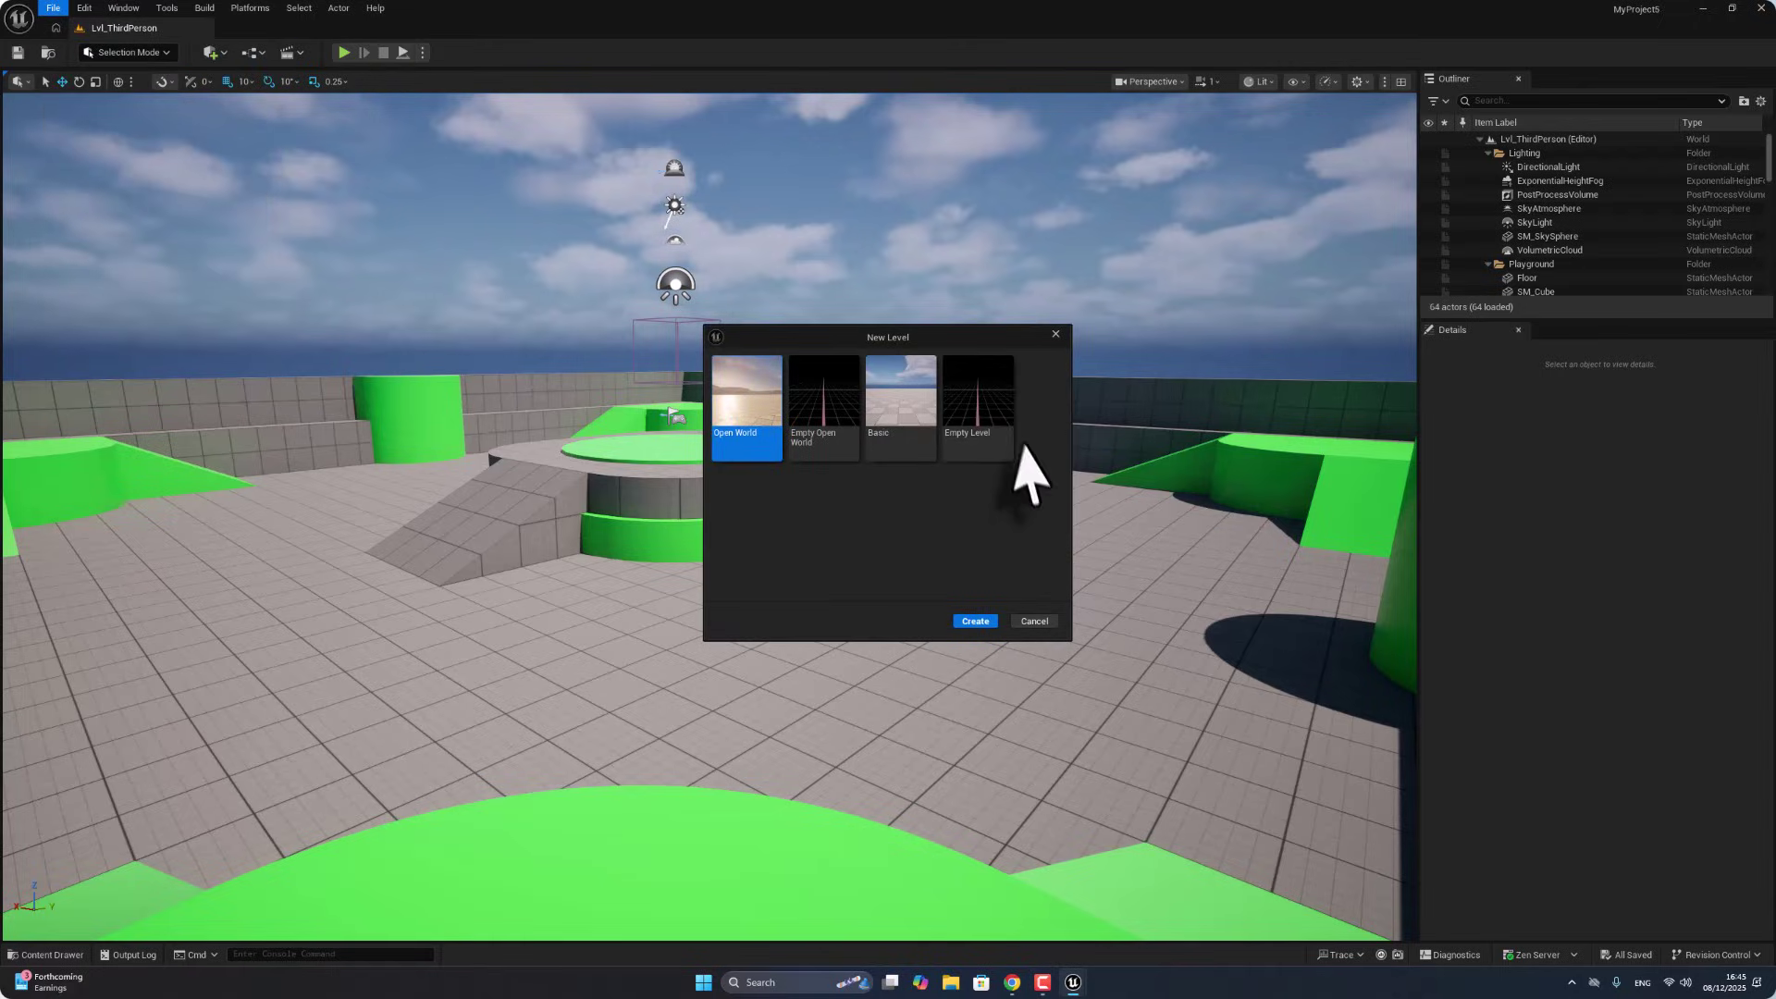
pyautogui.click(997, 424)
pyautogui.click(973, 621)
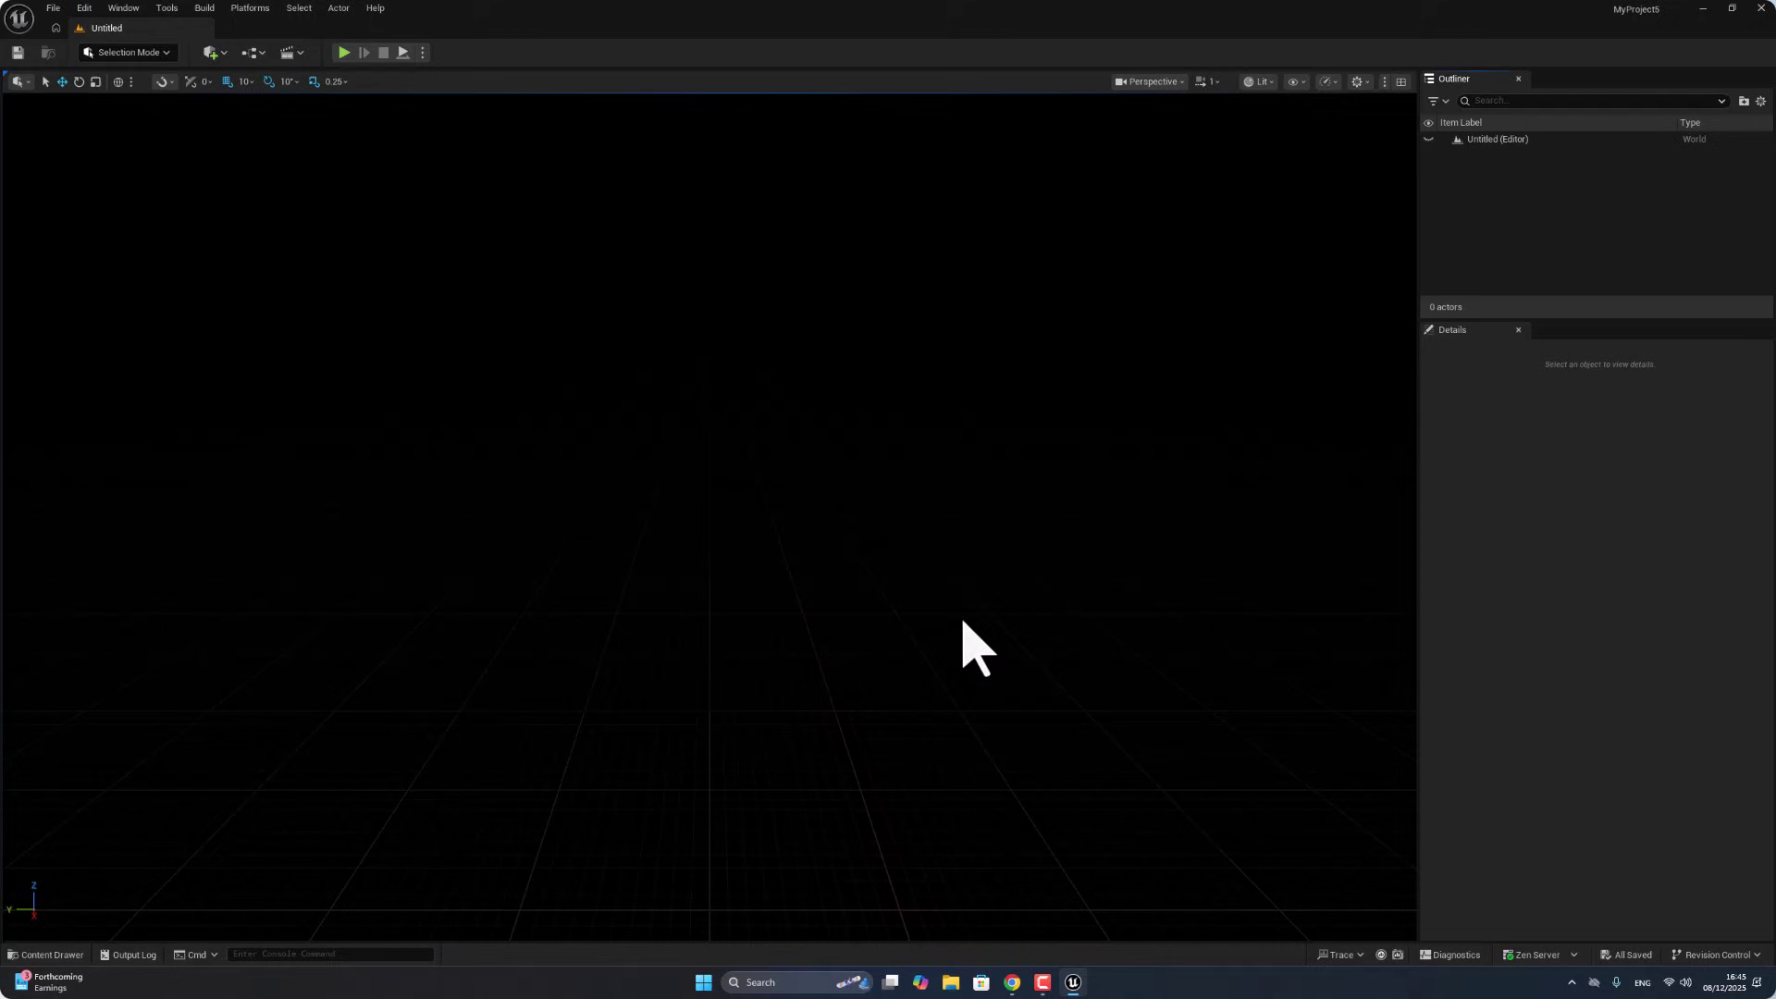
# Step: Add a sky light, directional light, sky atmosphere, volumetric cloud and height fog with the Env. Light Mixer
pyautogui.click(129, 7)
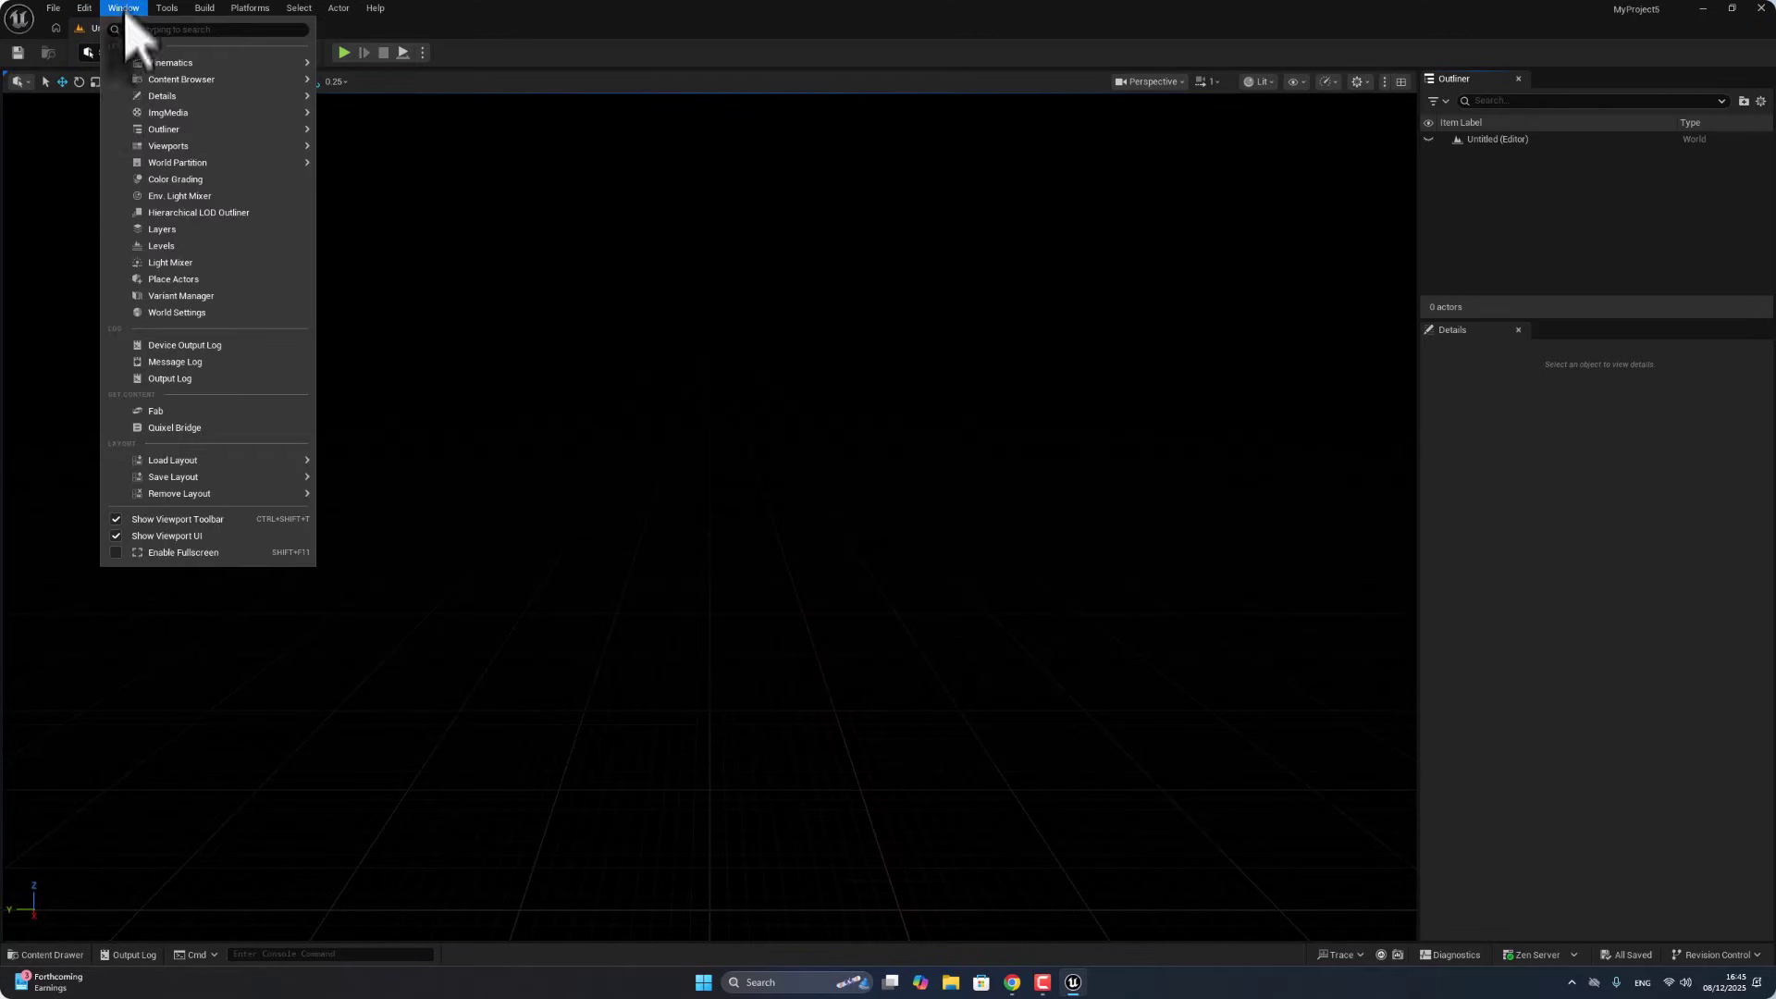
pyautogui.click(192, 197)
pyautogui.click(805, 312)
pyautogui.click(807, 310)
pyautogui.click(807, 311)
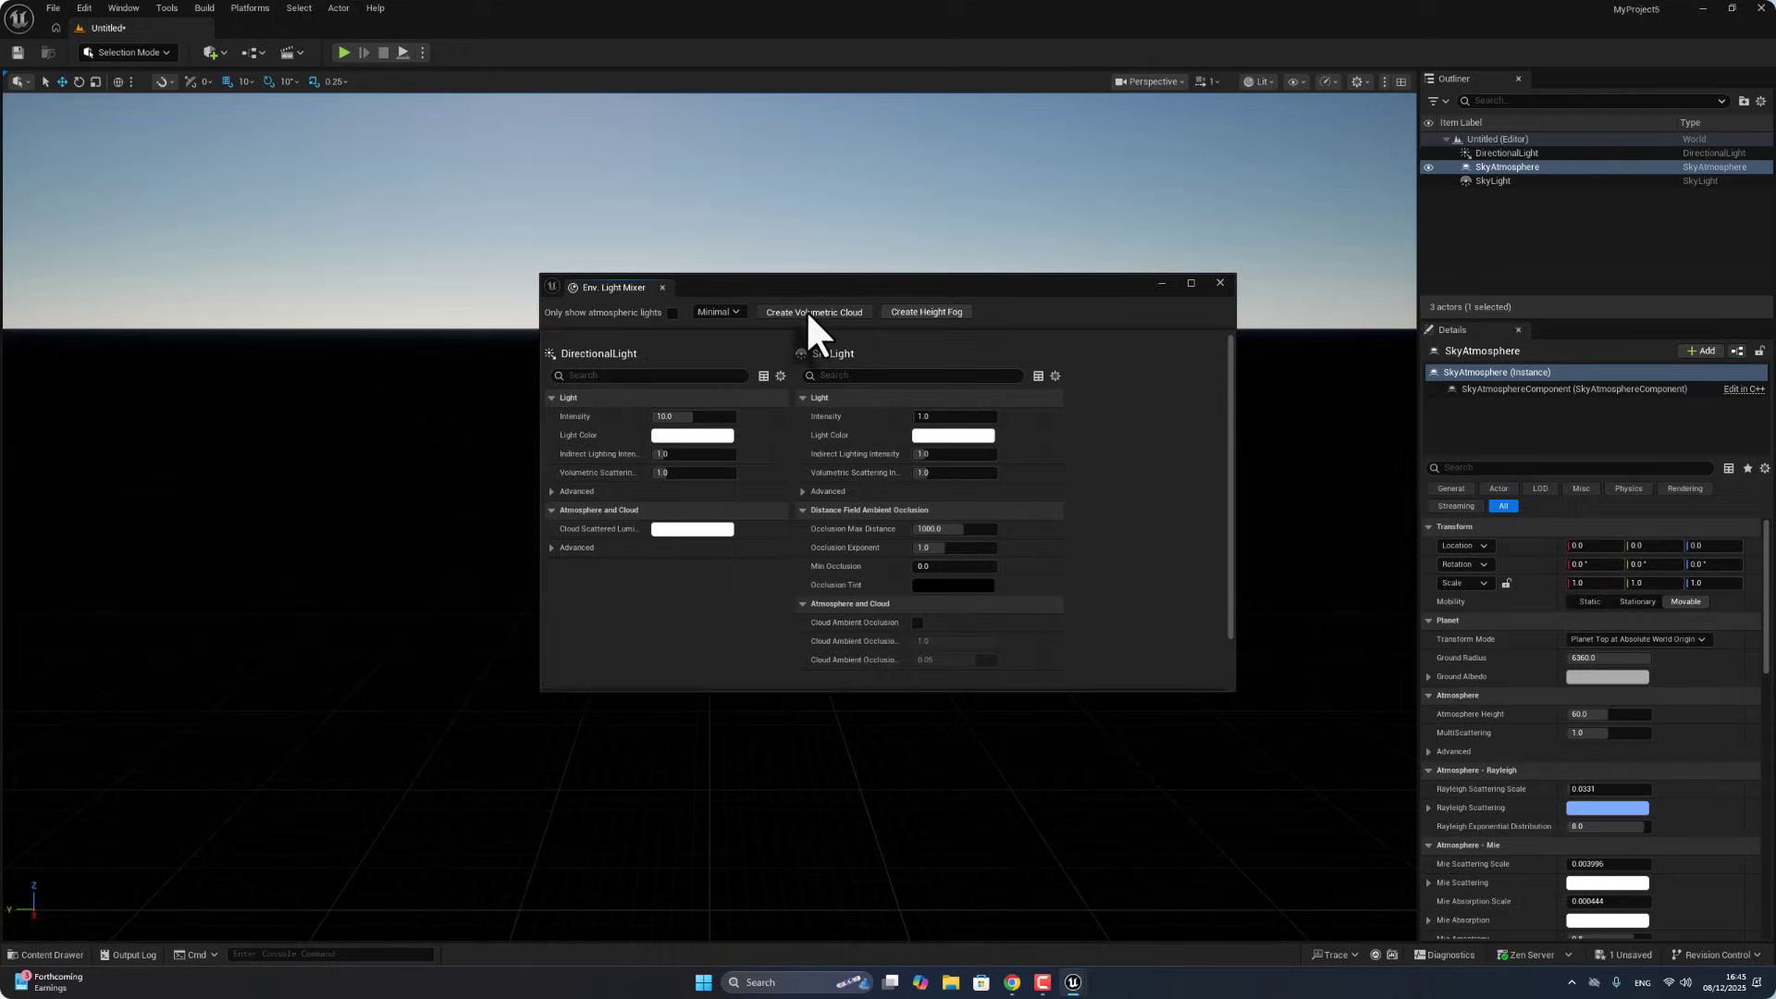
pyautogui.click(807, 310)
pyautogui.click(807, 311)
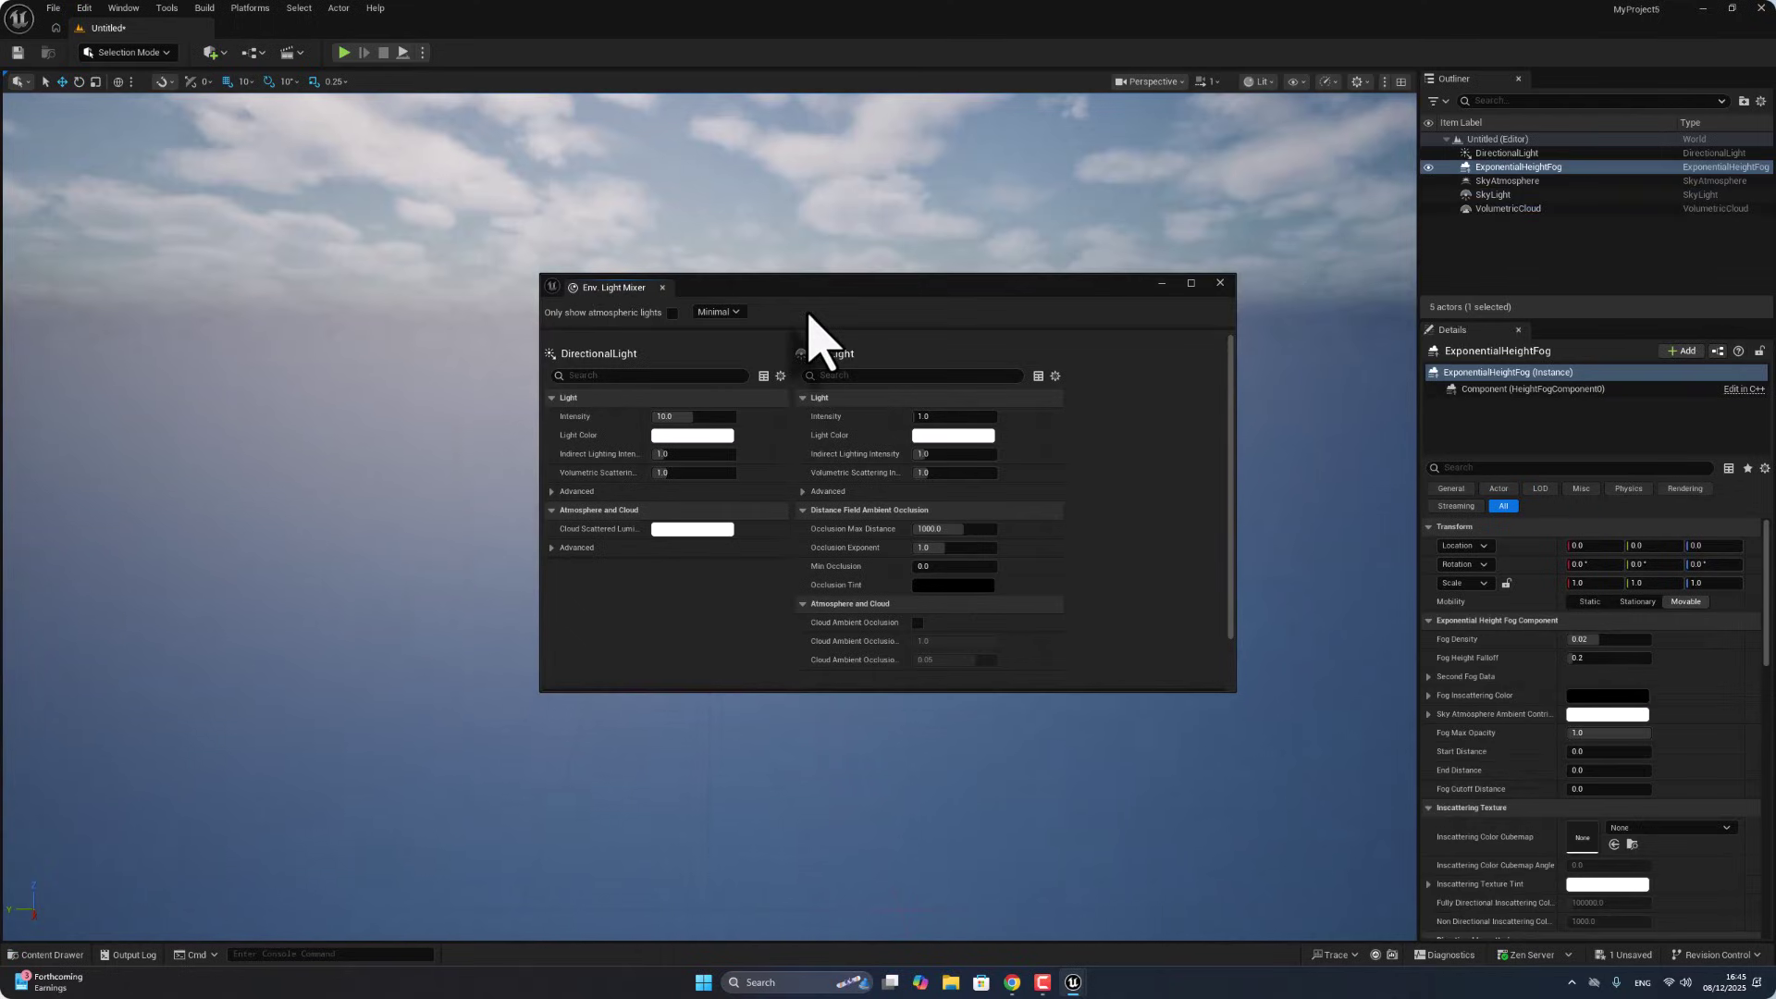
pyautogui.click(1220, 283)
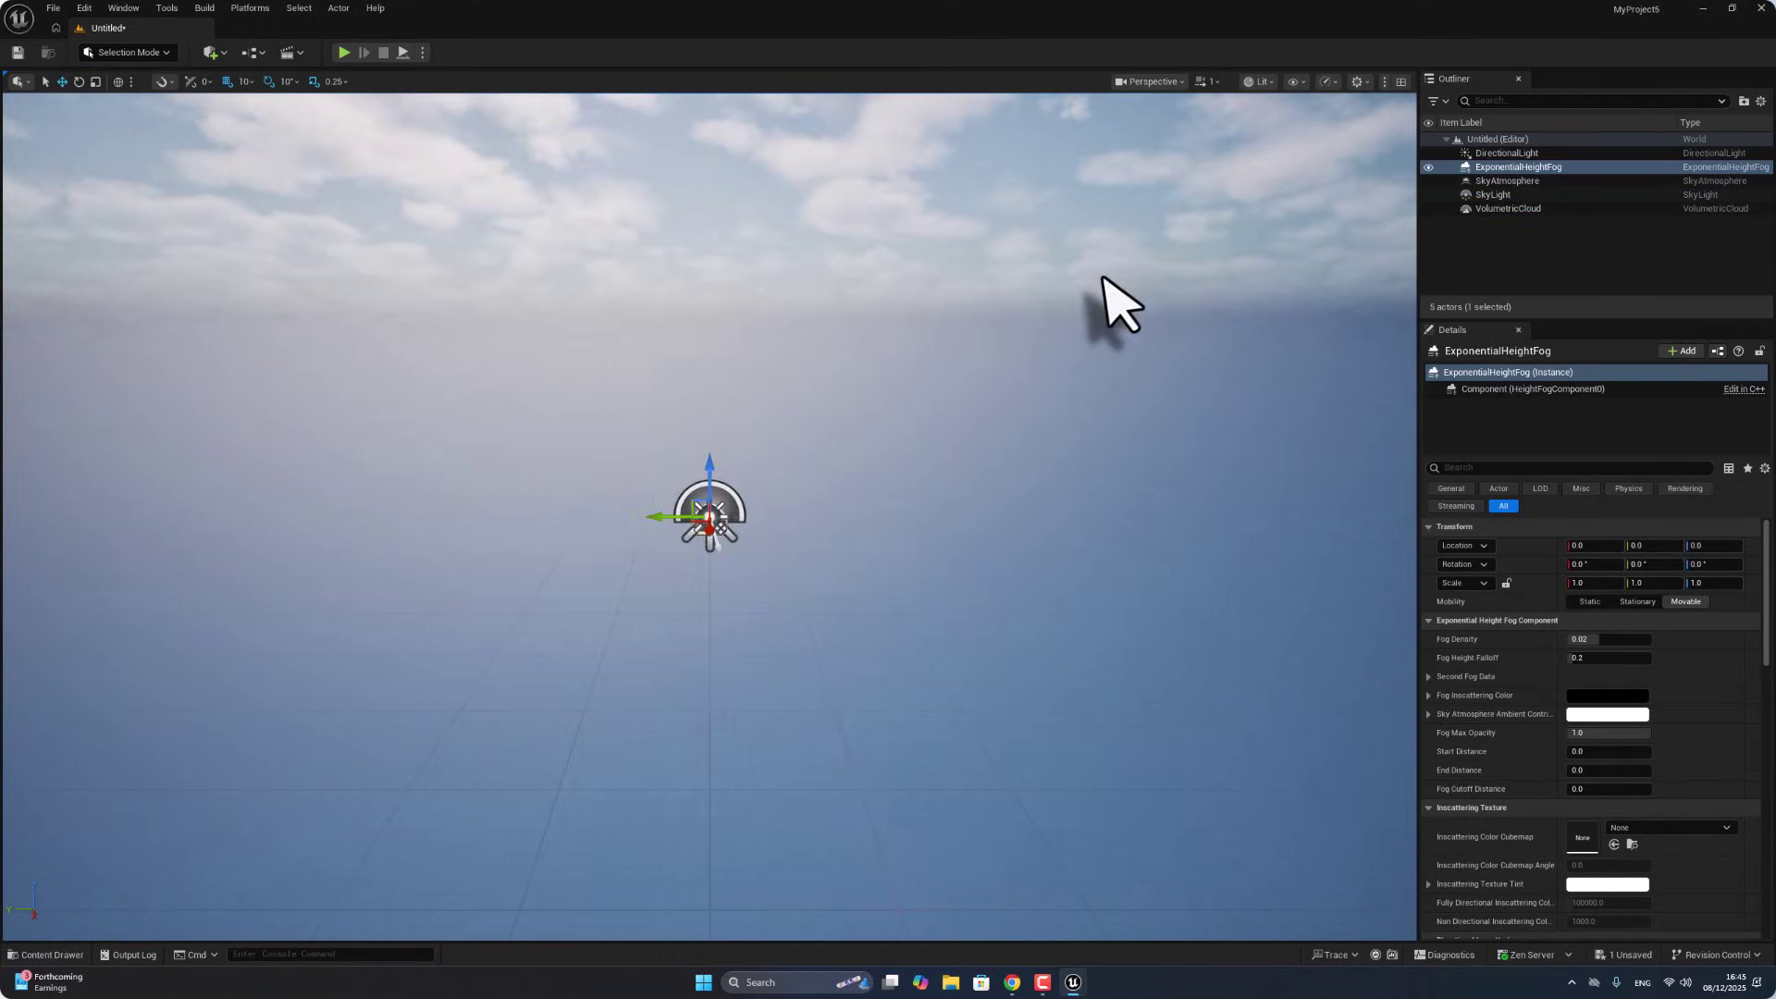
# Step: Switch to Landscape Mode and set the new landscape to Import from File
pyautogui.click(48, 8)
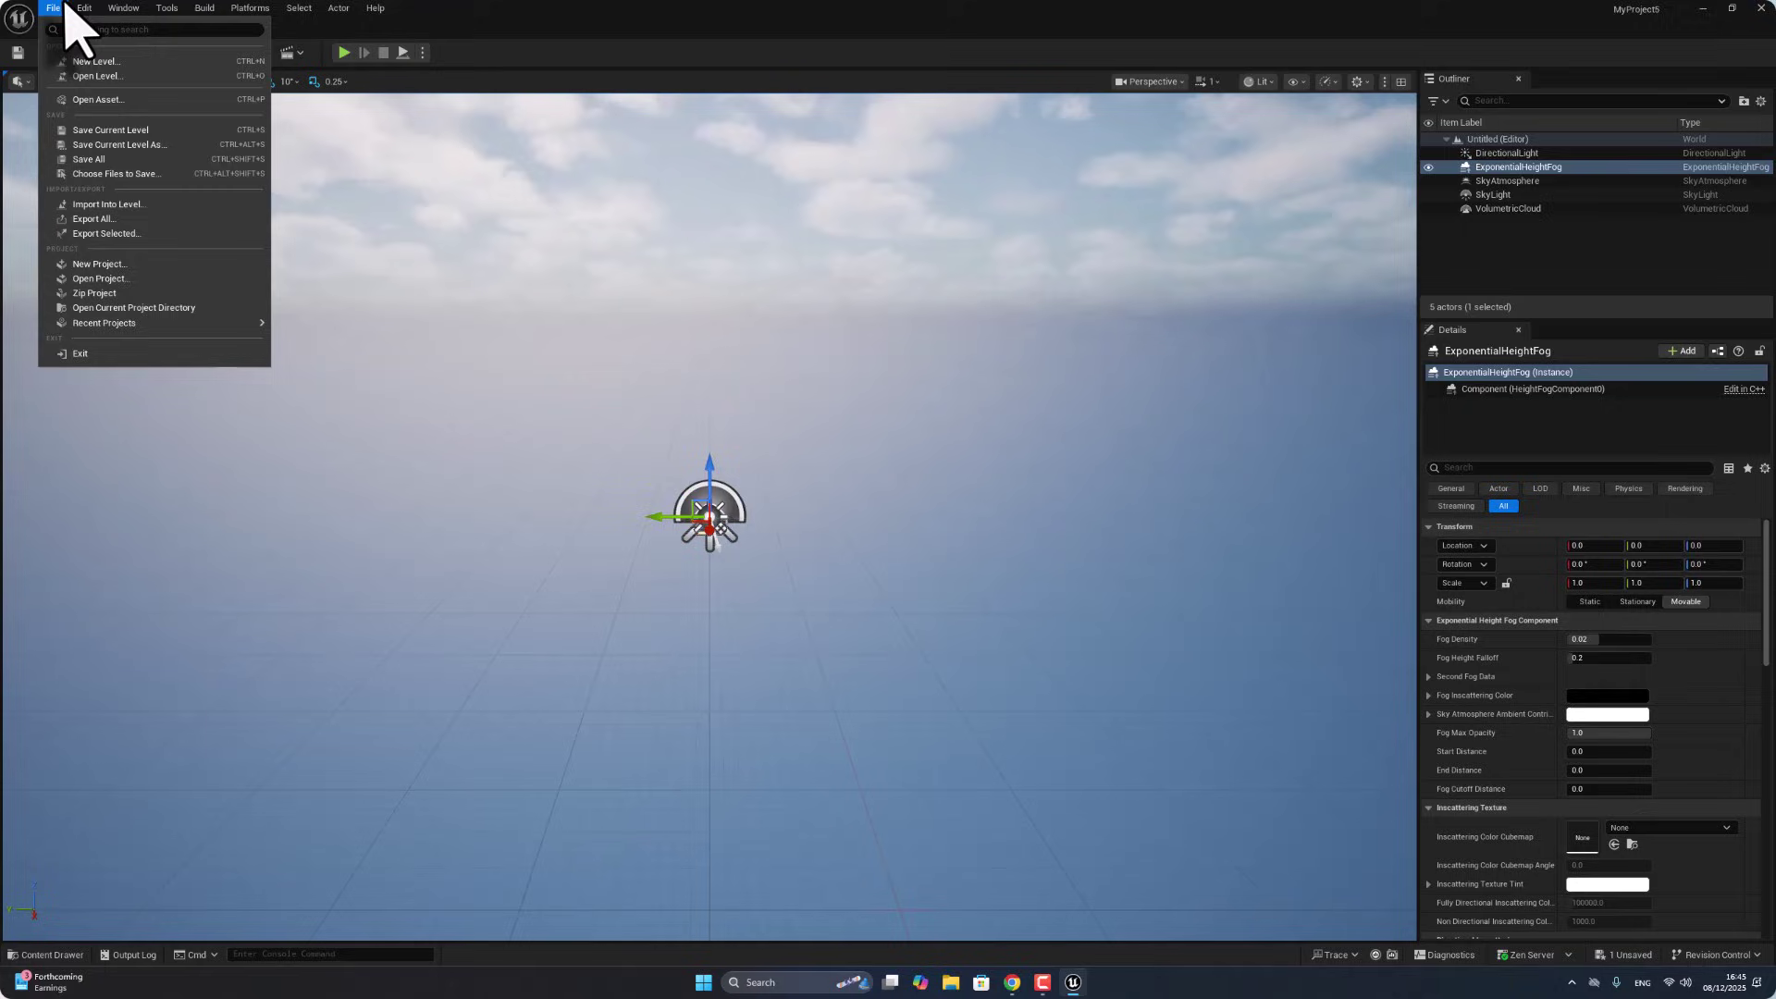
pyautogui.click(271, 116)
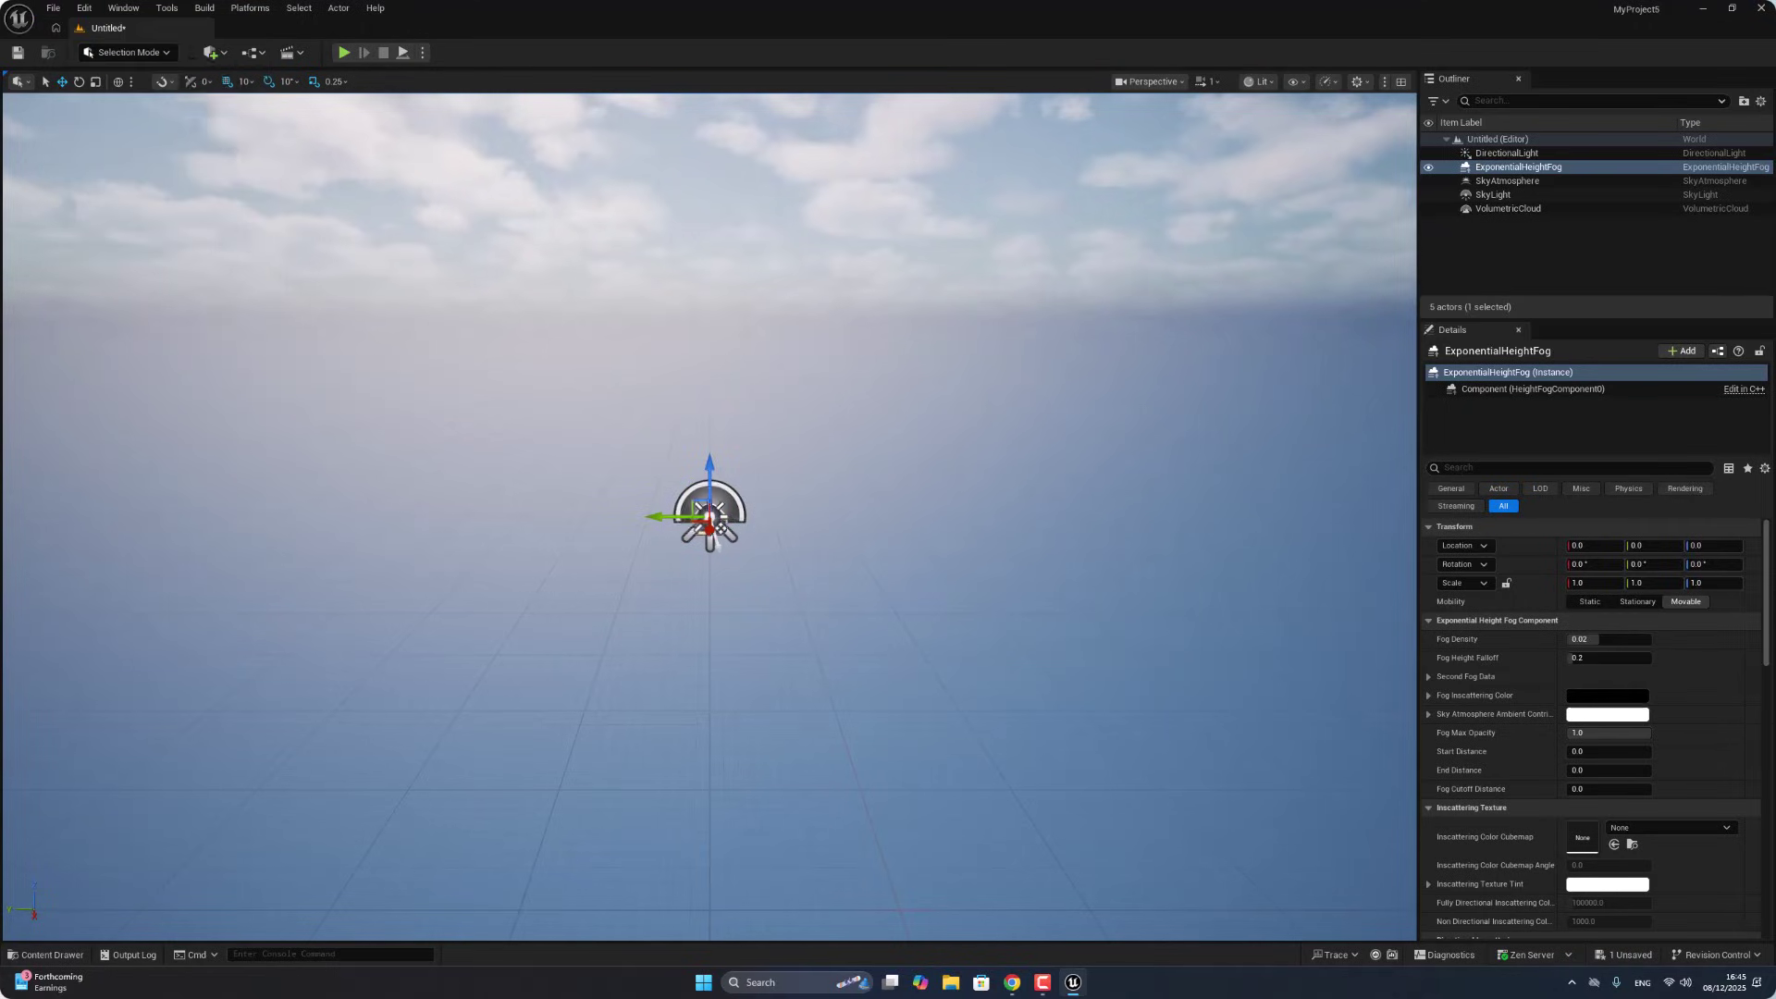
pyautogui.click(169, 53)
pyautogui.click(153, 91)
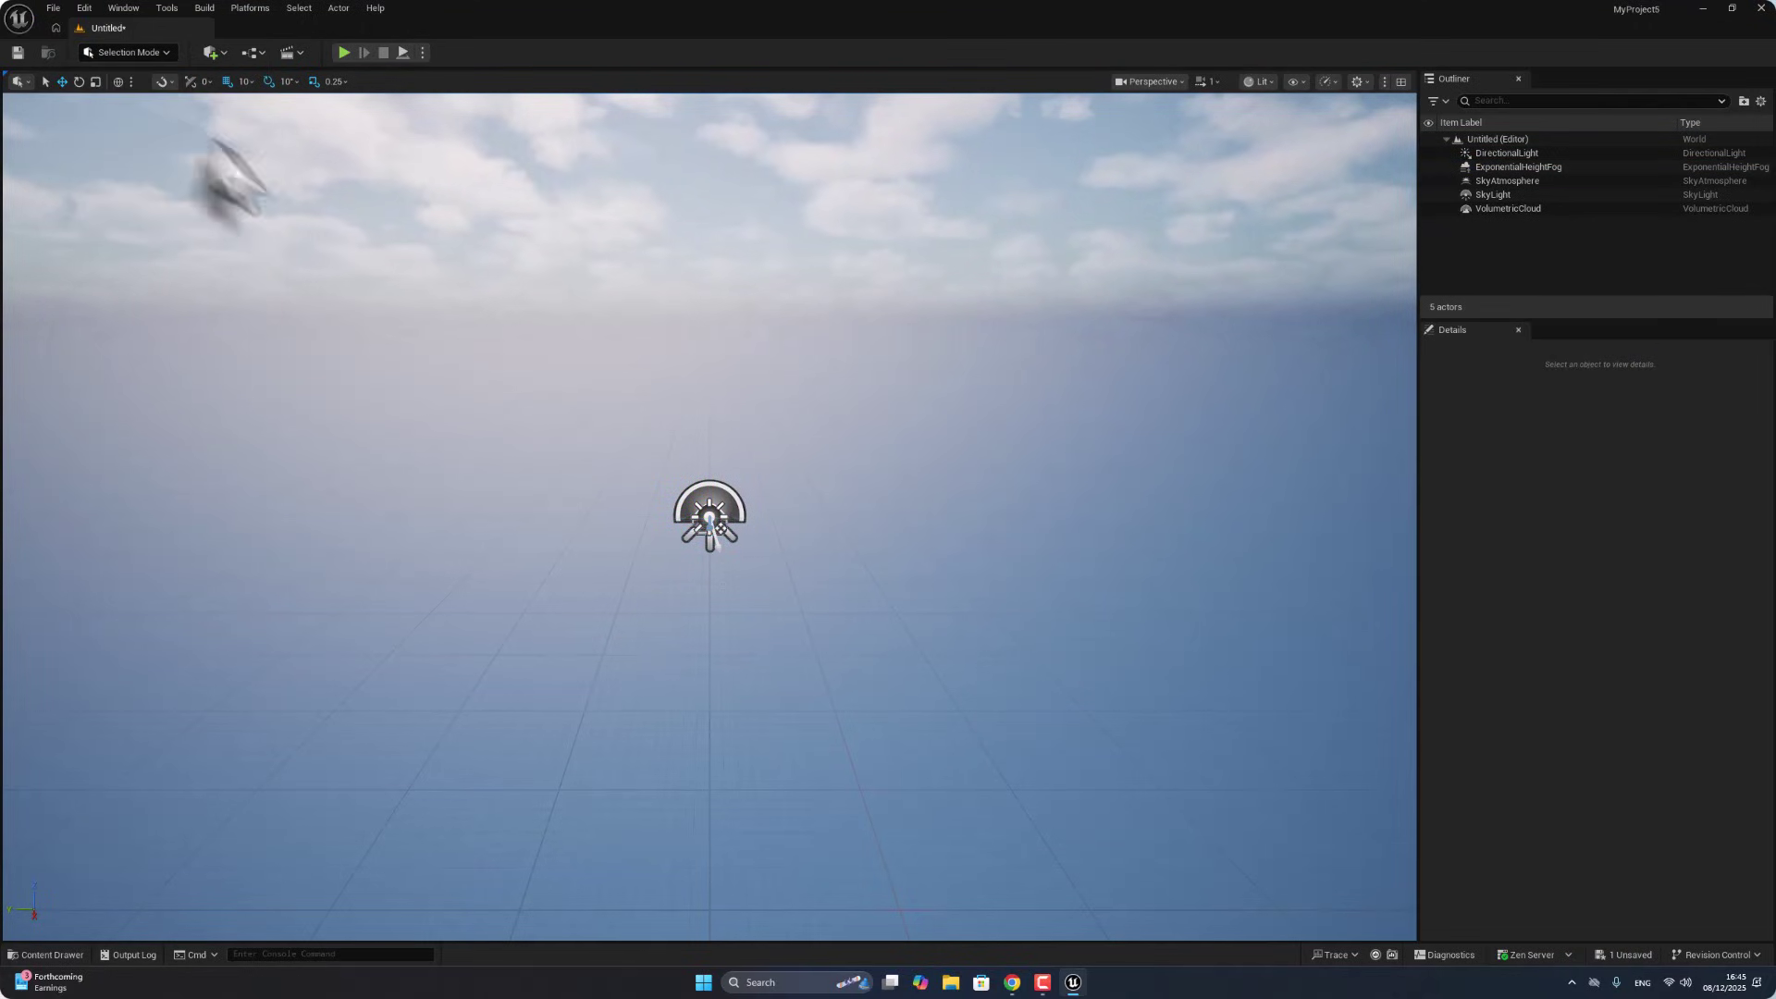
pyautogui.hotkey('shift', '2')
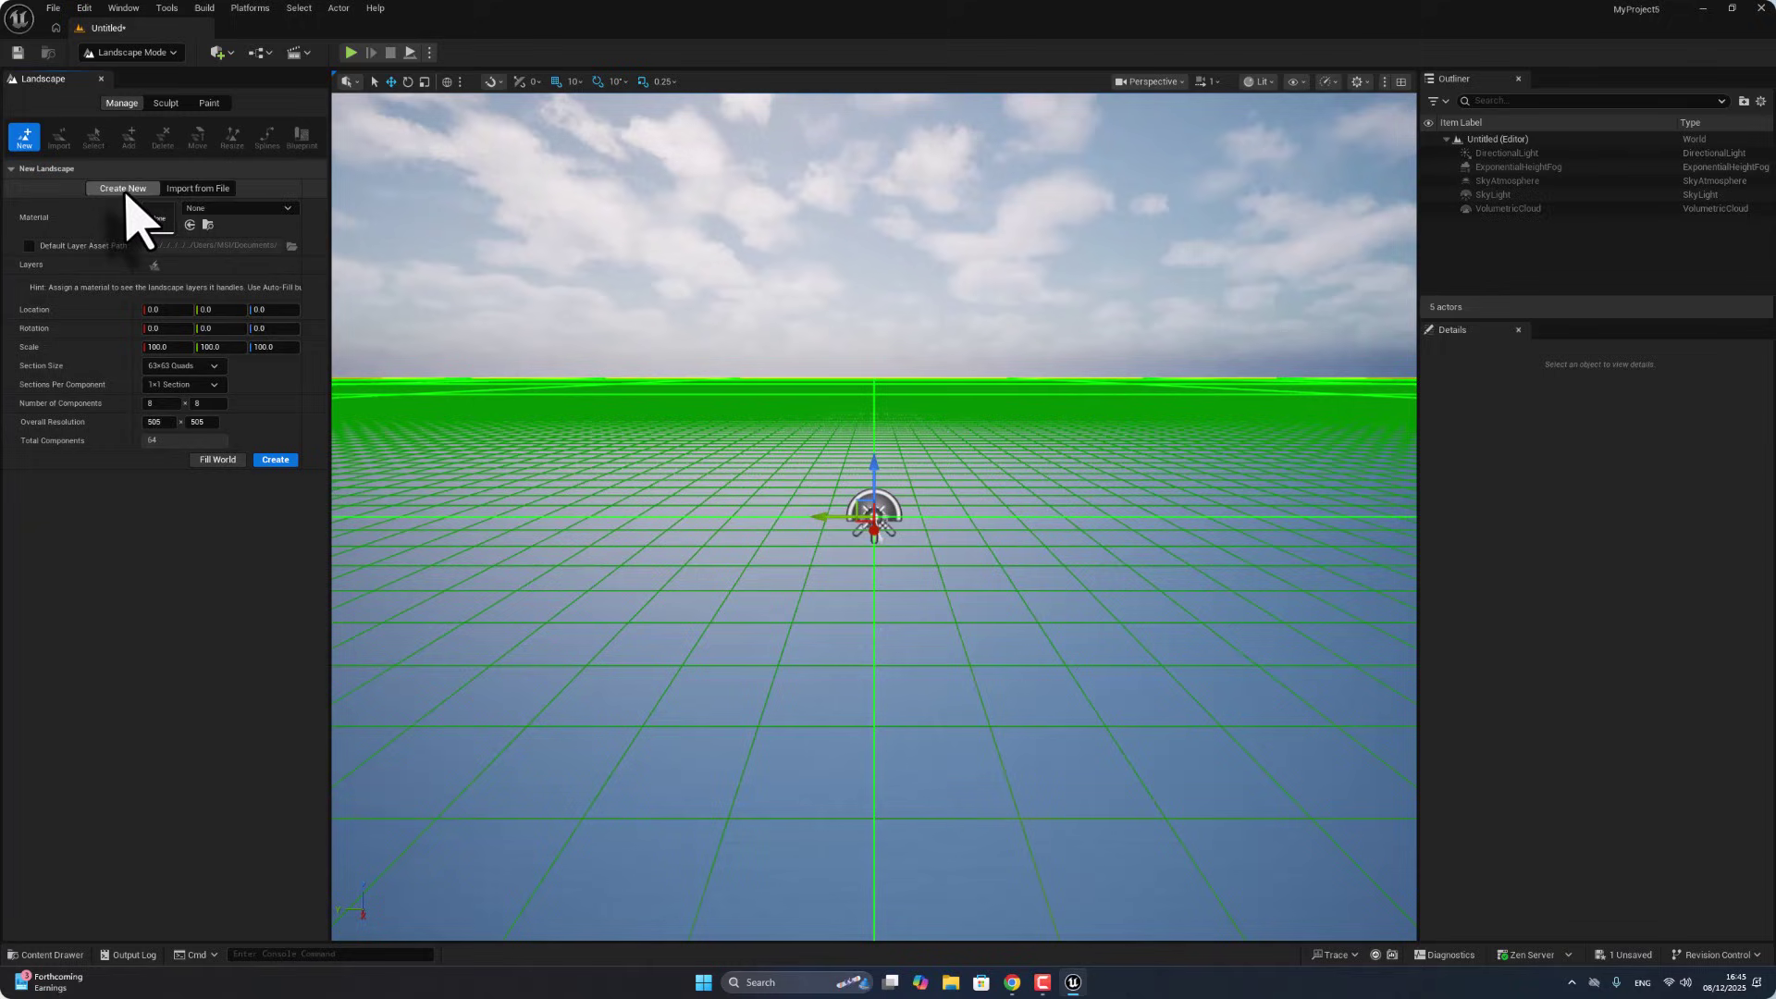
pyautogui.click(210, 191)
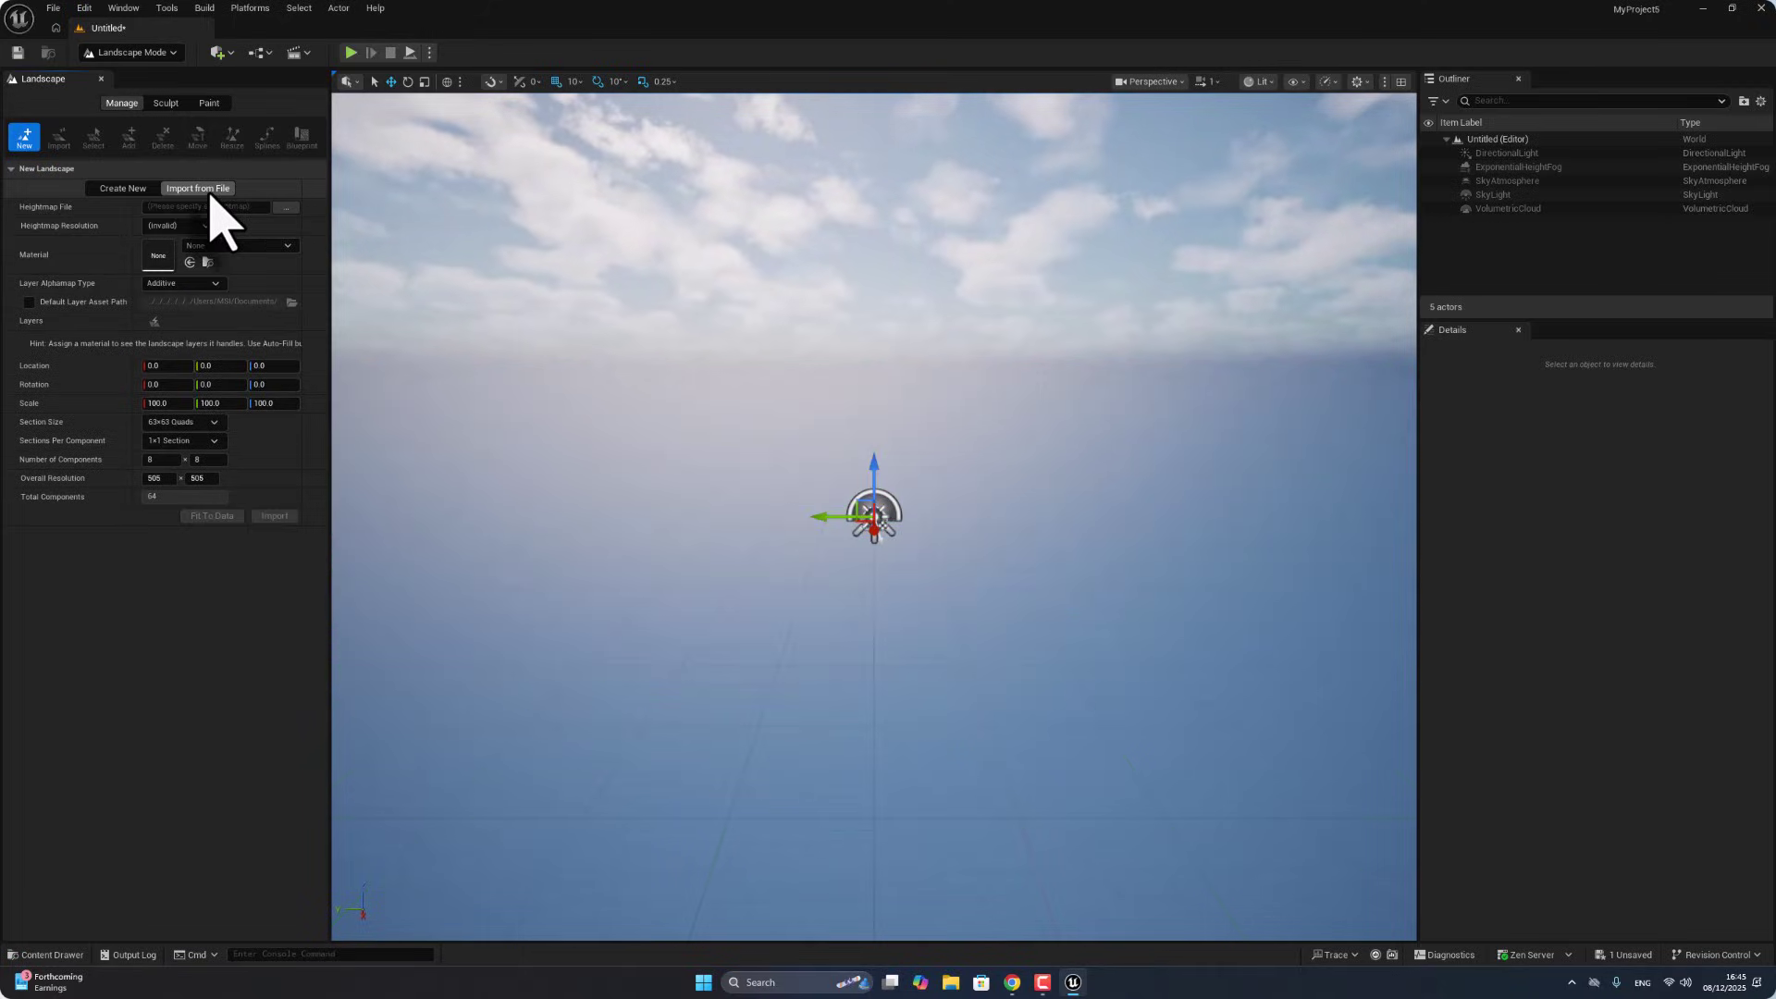
# Step: Switch to the Manticorp heightmap generator in Chrome and position the capture area over South Canyon, around latitude 36.367, longitude -111.966
pyautogui.click(1012, 983)
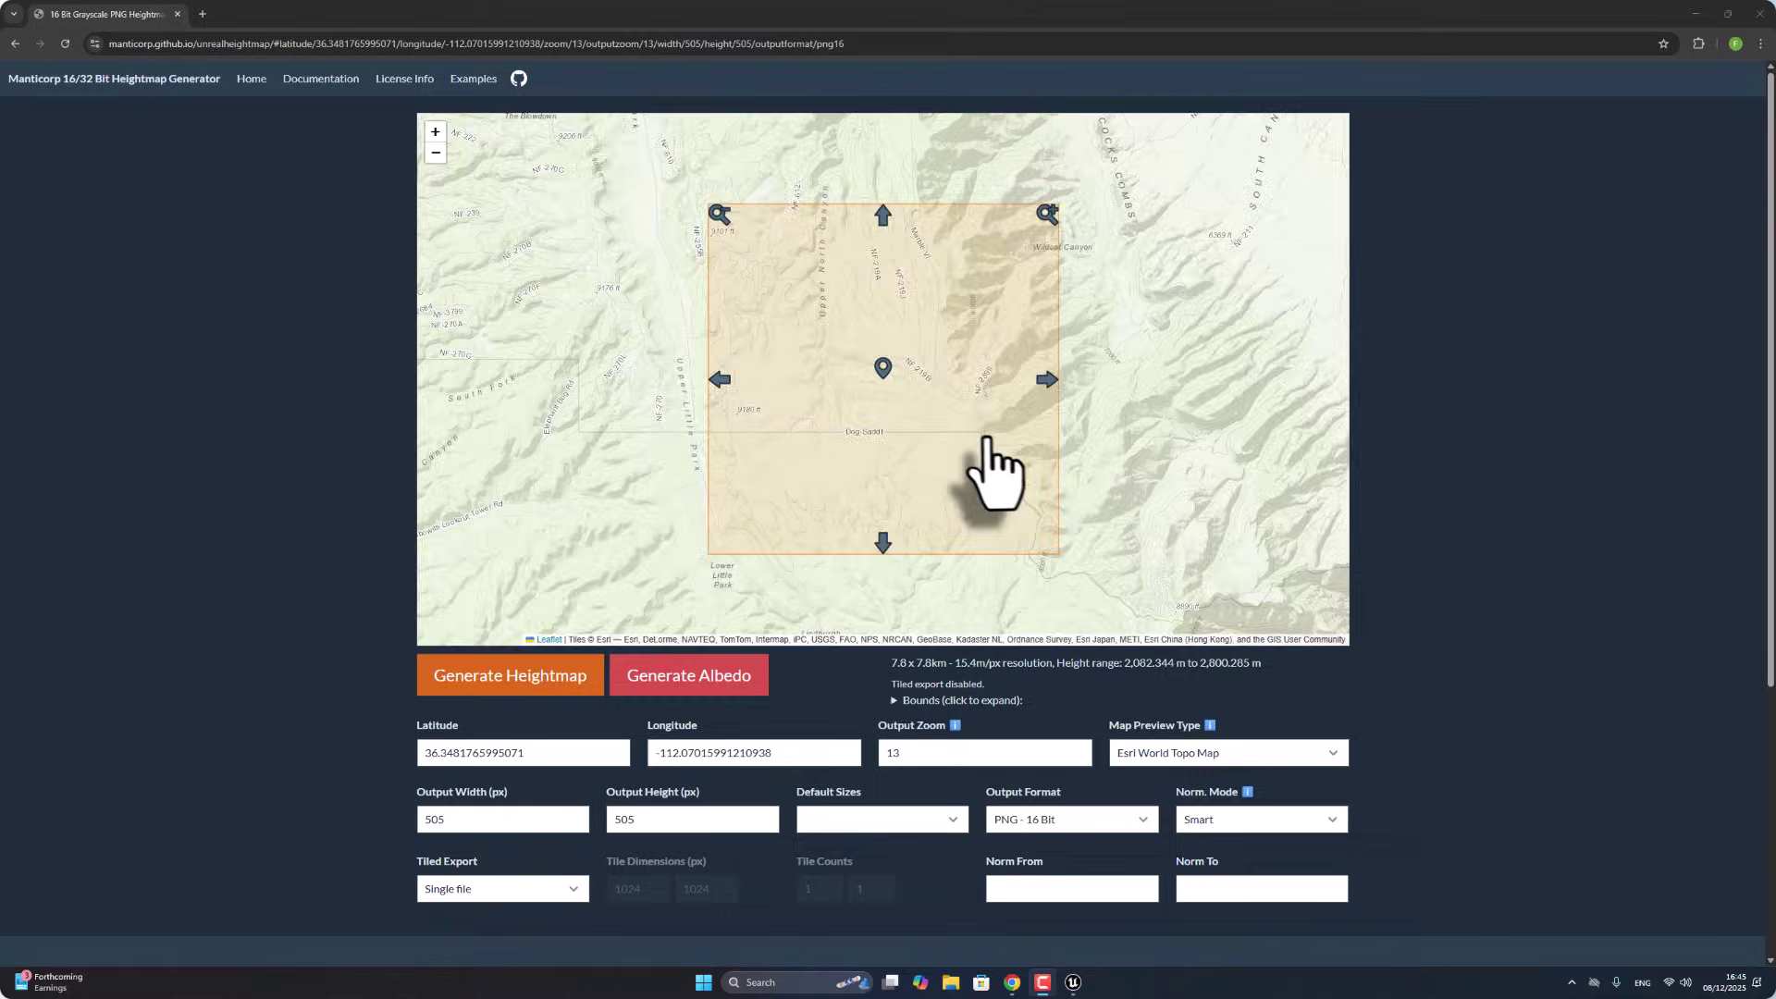
pyautogui.scroll(-4, 980, 467)
pyautogui.scroll(-4, 969, 428)
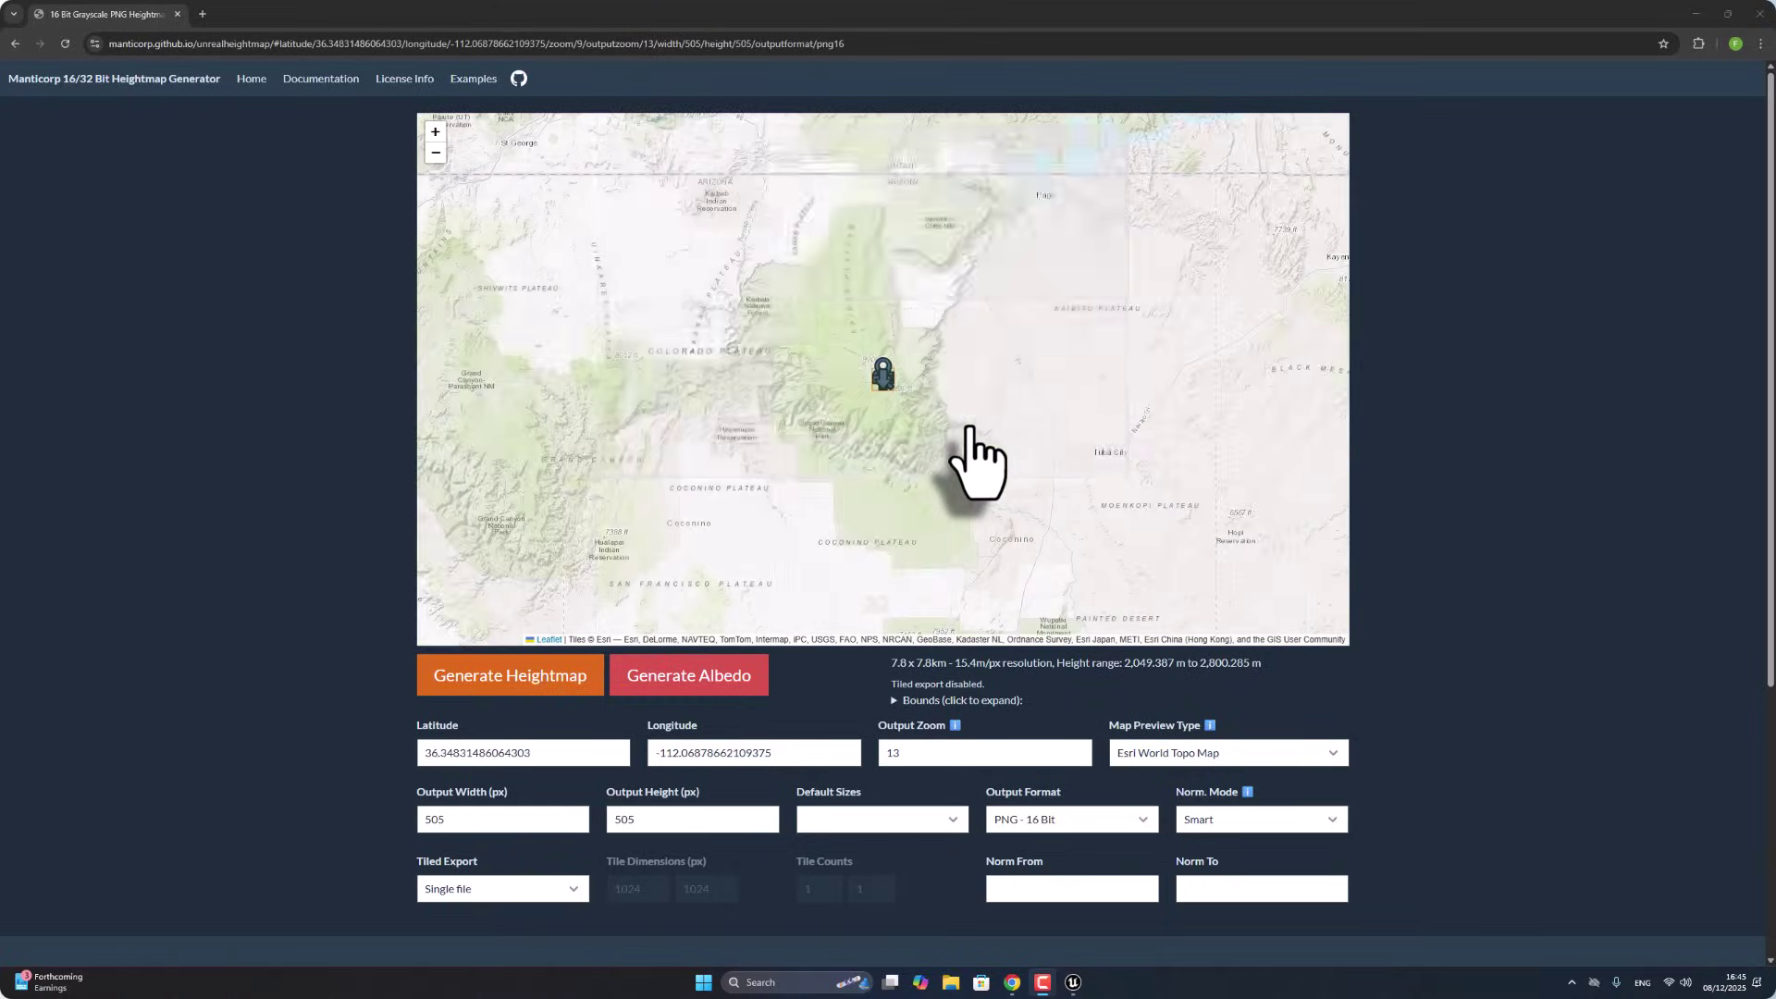
pyautogui.scroll(-2, 973, 463)
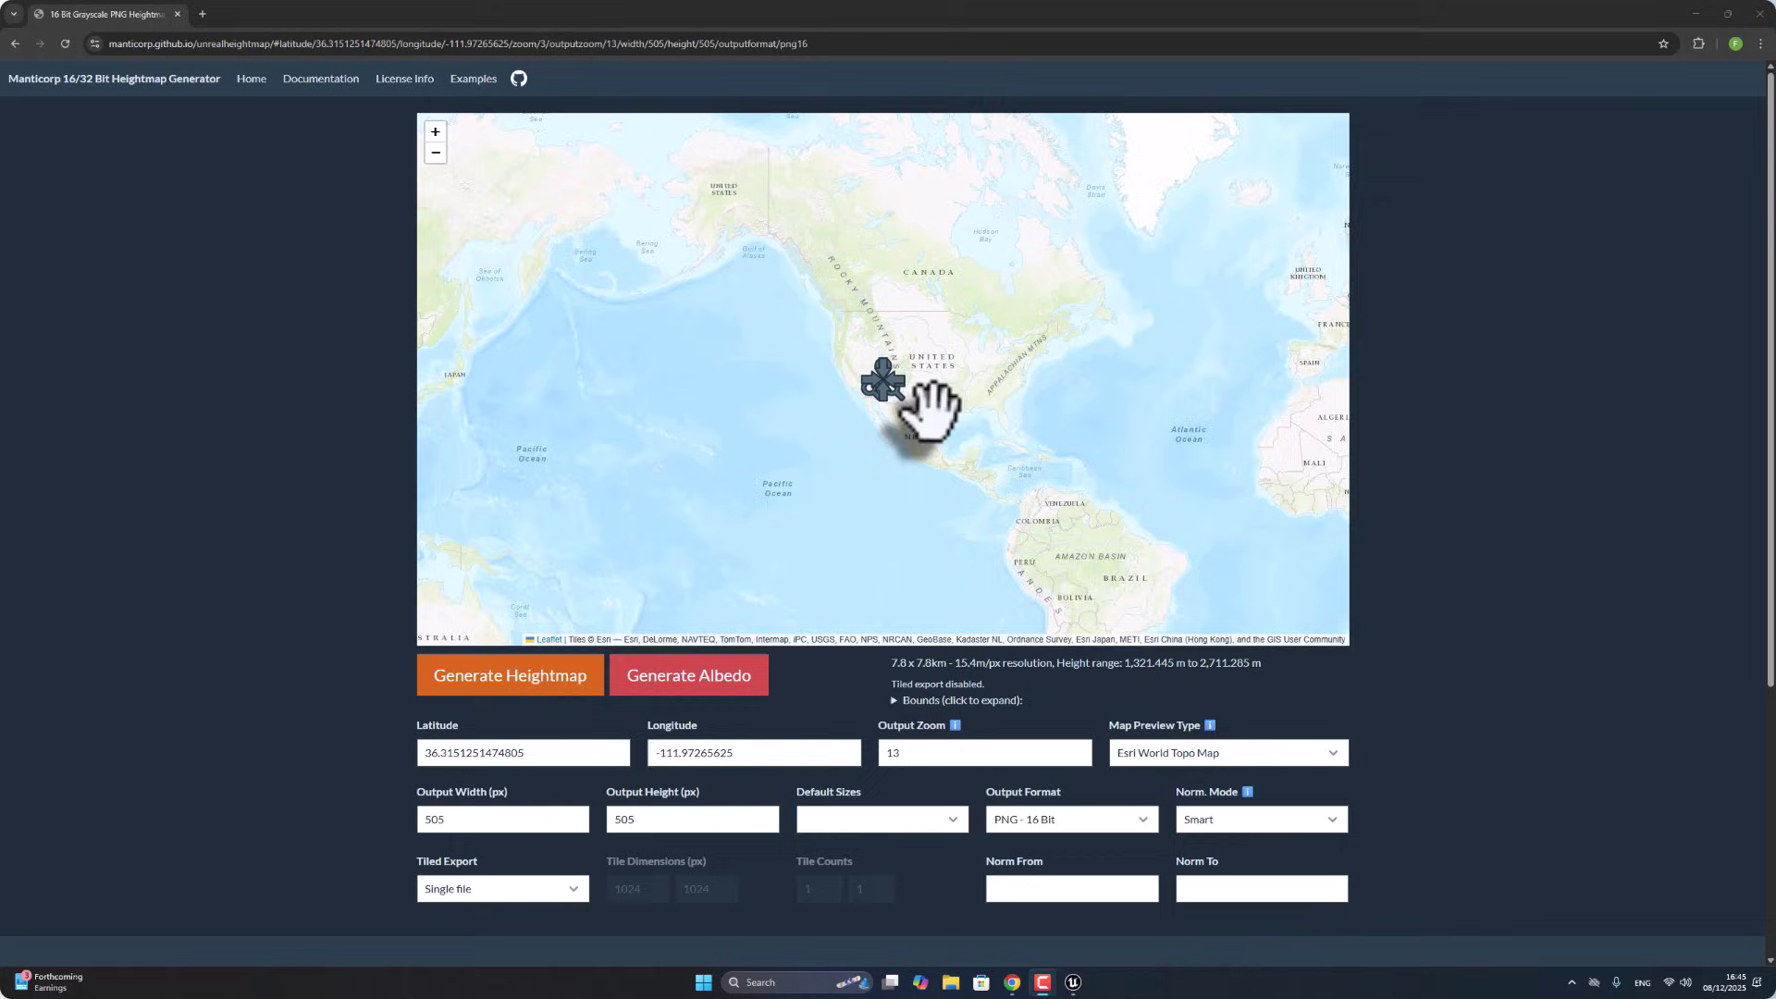
pyautogui.scroll(8, 928, 407)
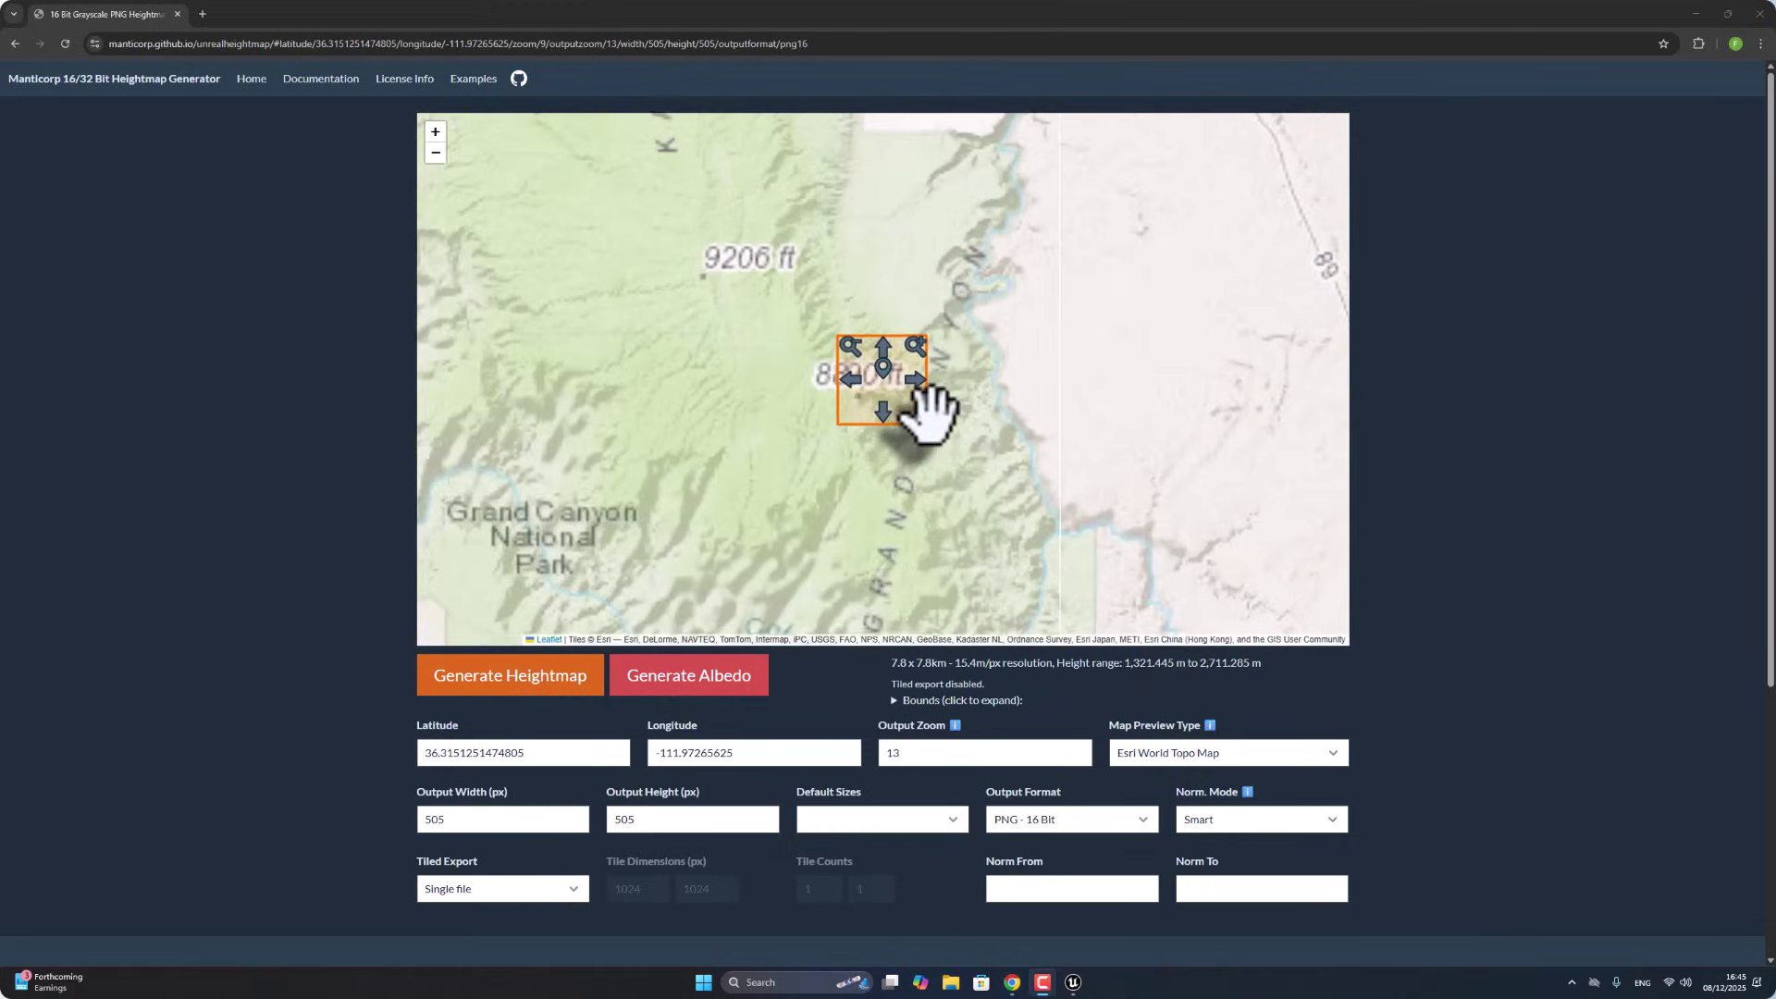
pyautogui.scroll(3, 928, 407)
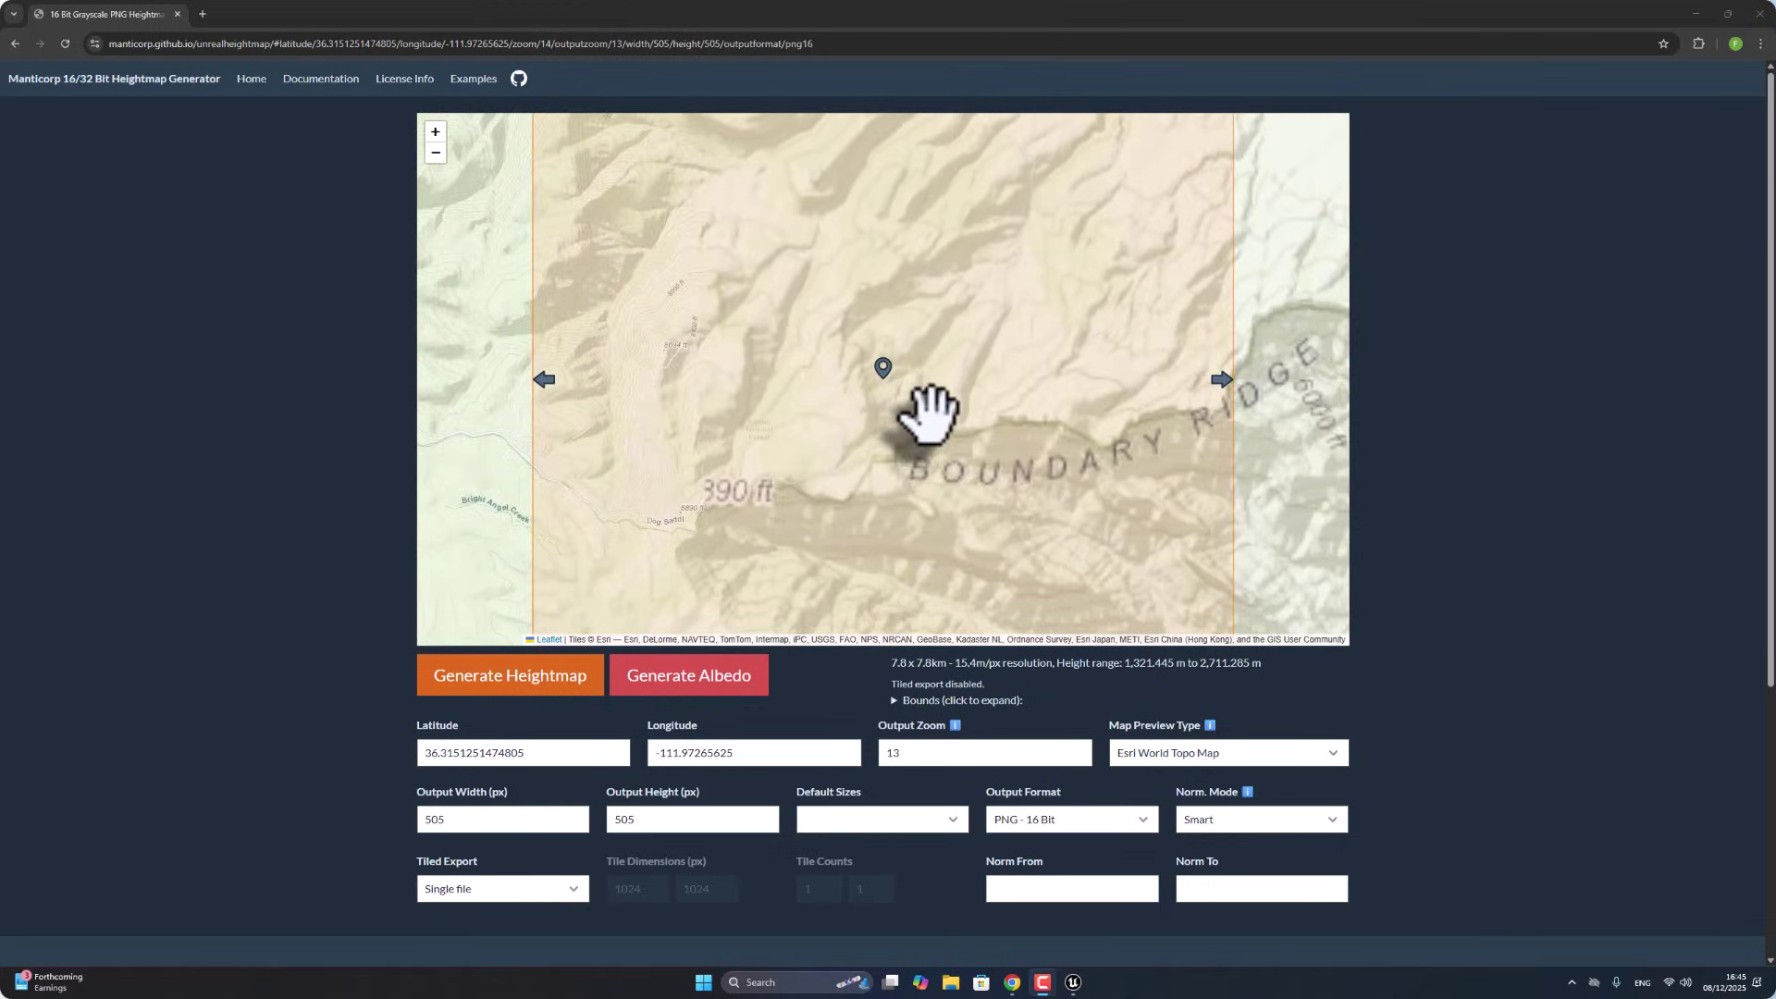
pyautogui.scroll(-2, 925, 413)
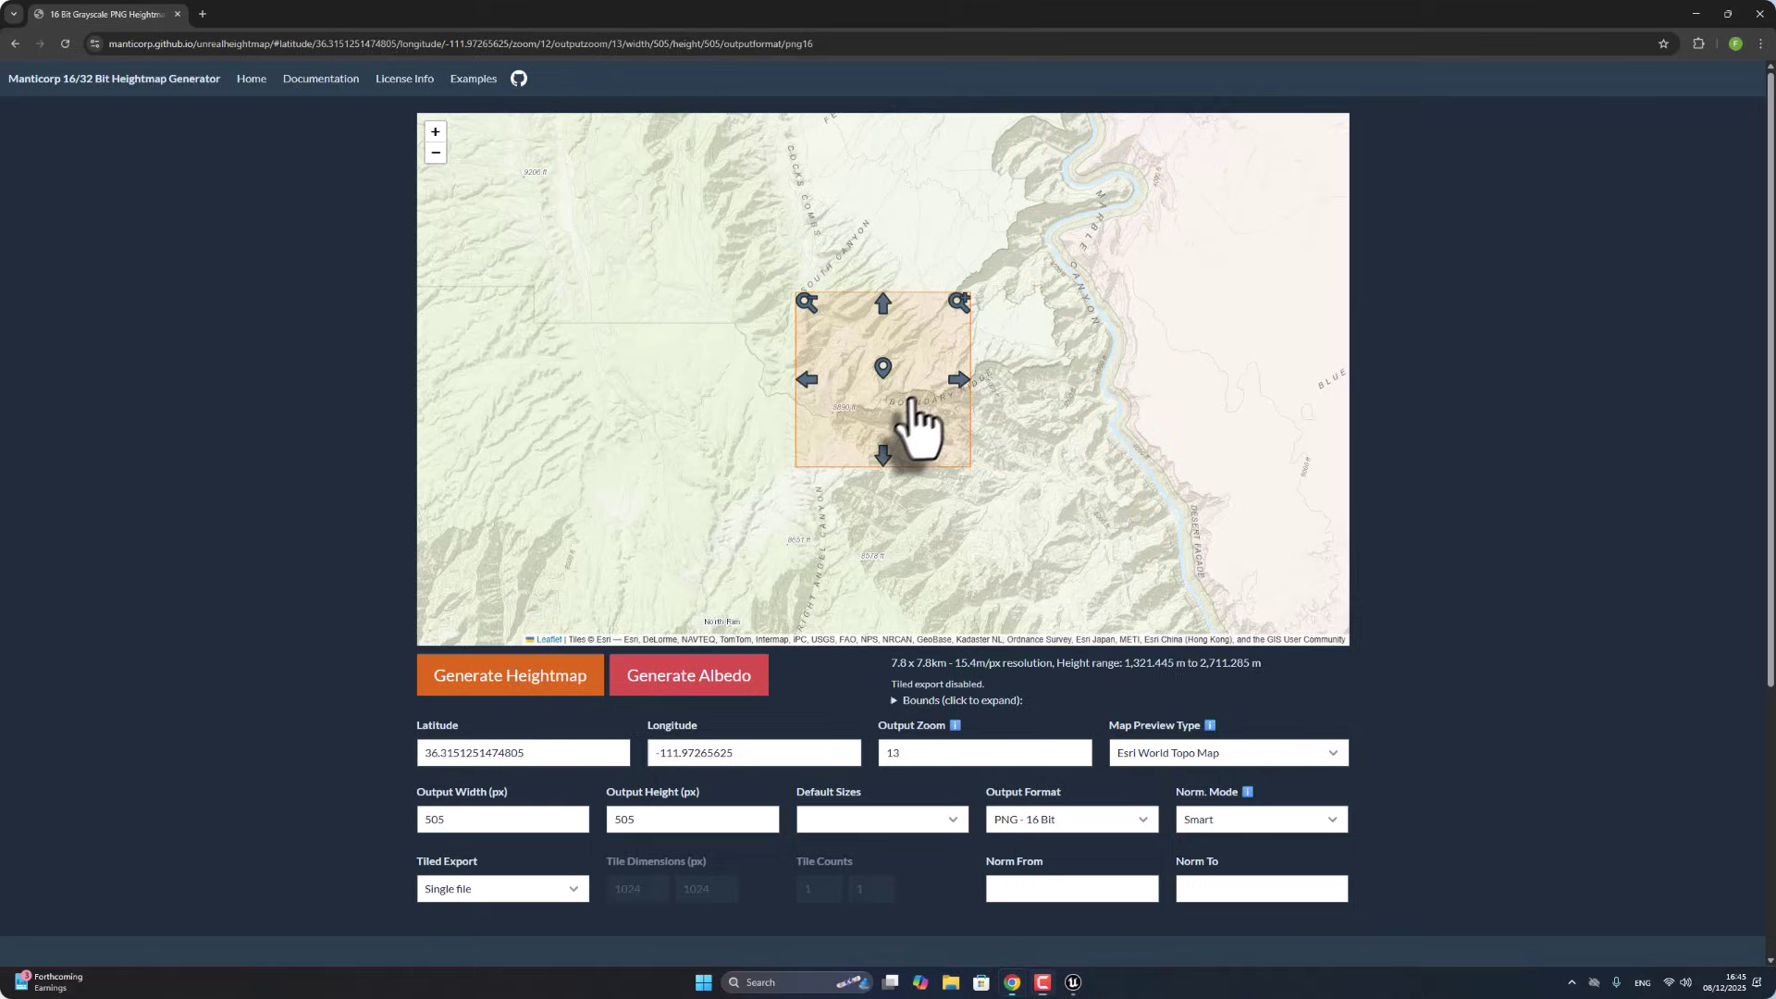
pyautogui.moveTo(919, 429); pyautogui.dragTo(902, 529)
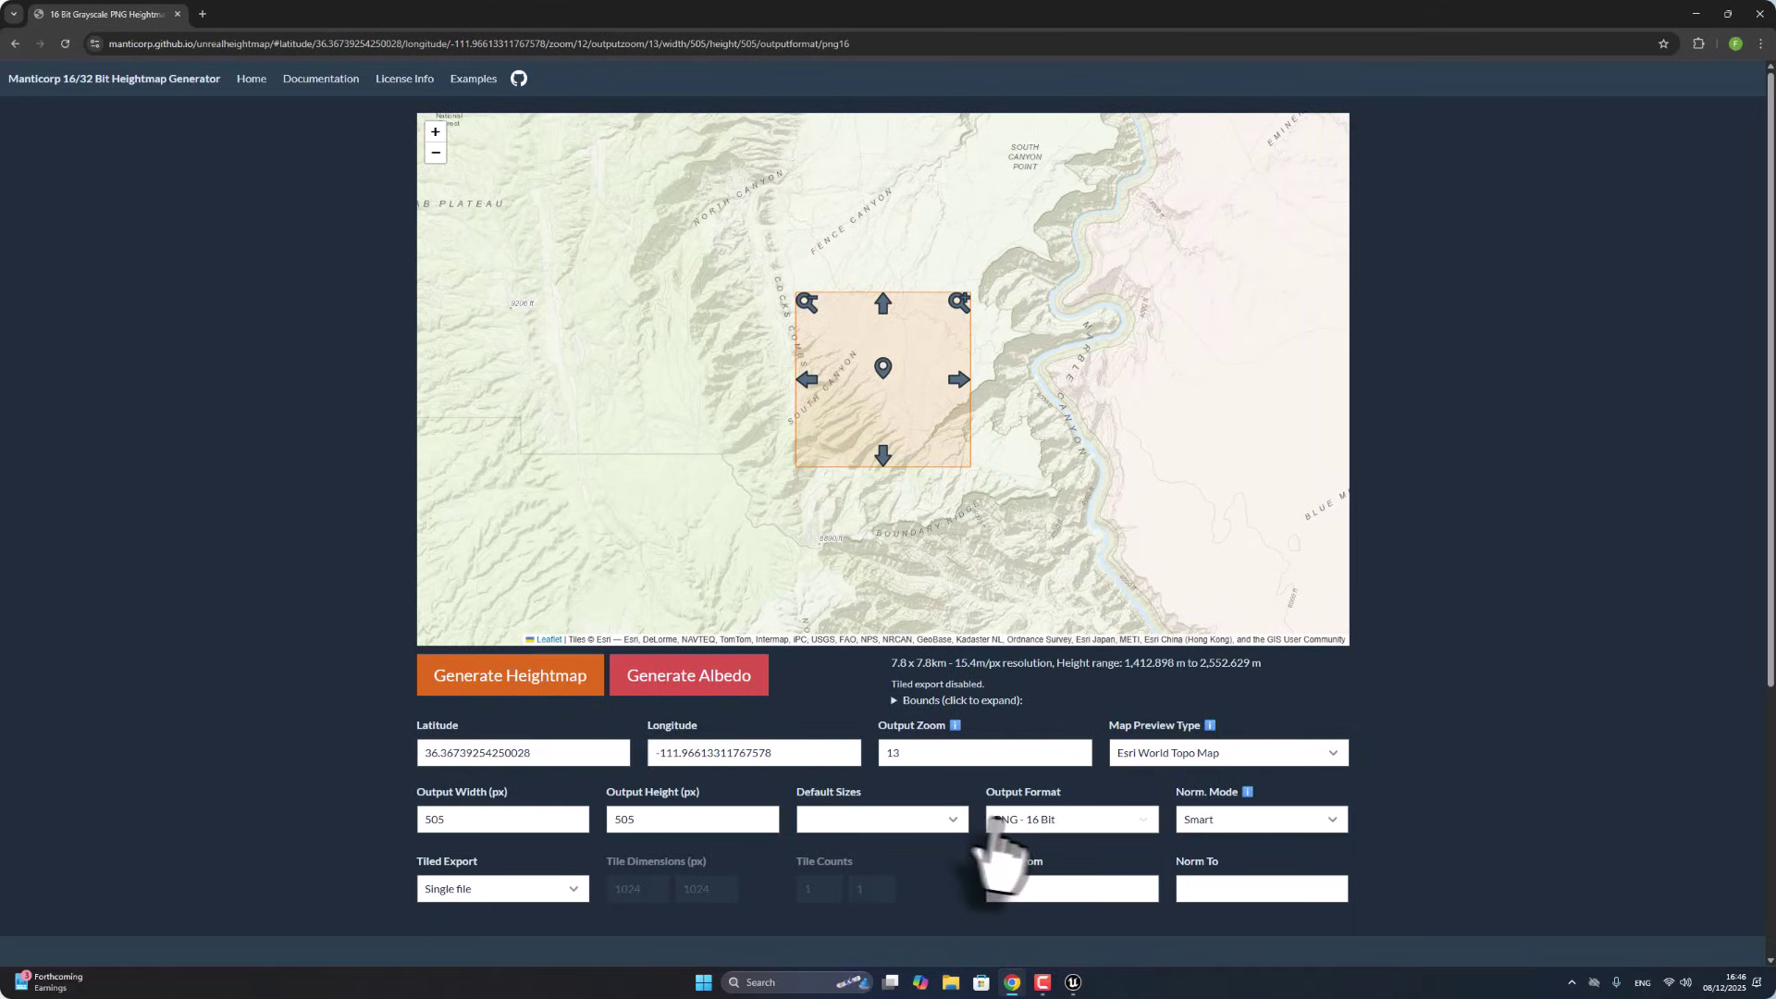
# Step: Check that the output format is PNG - 16 Bit and compare the output size with the landscape's overall resolution in Unreal Editor
pyautogui.click(1055, 820)
pyautogui.click(1057, 830)
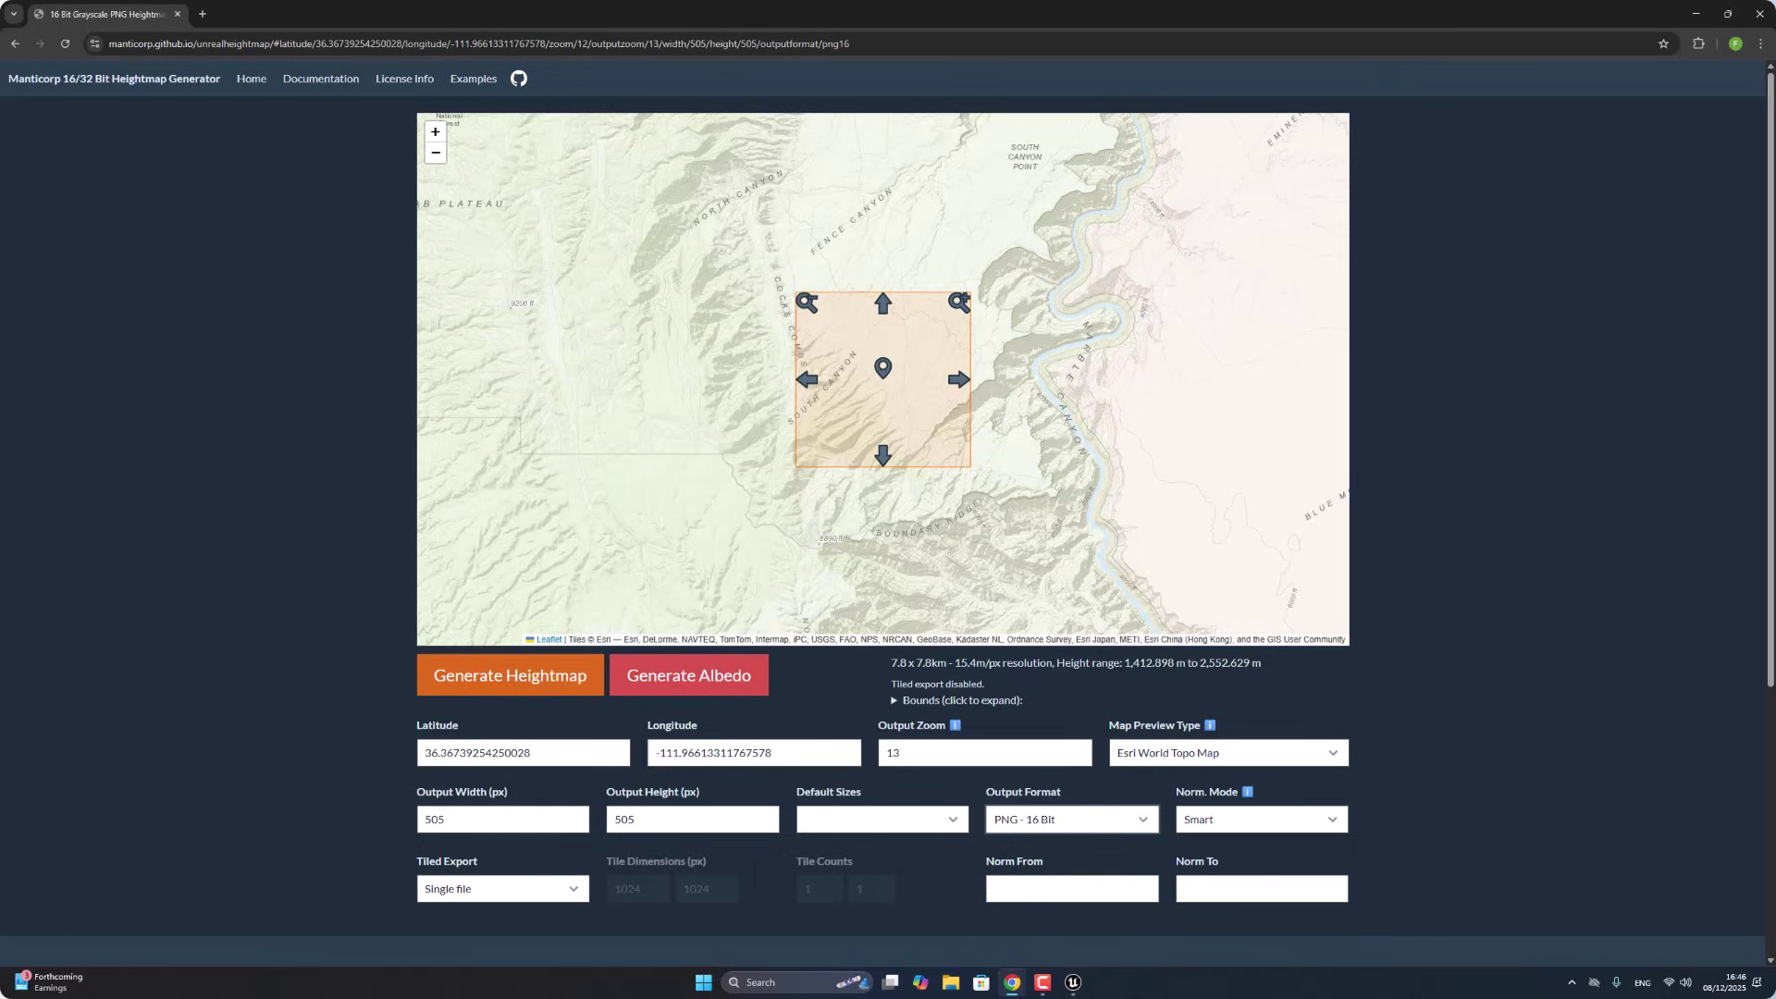
pyautogui.moveTo(1072, 980)
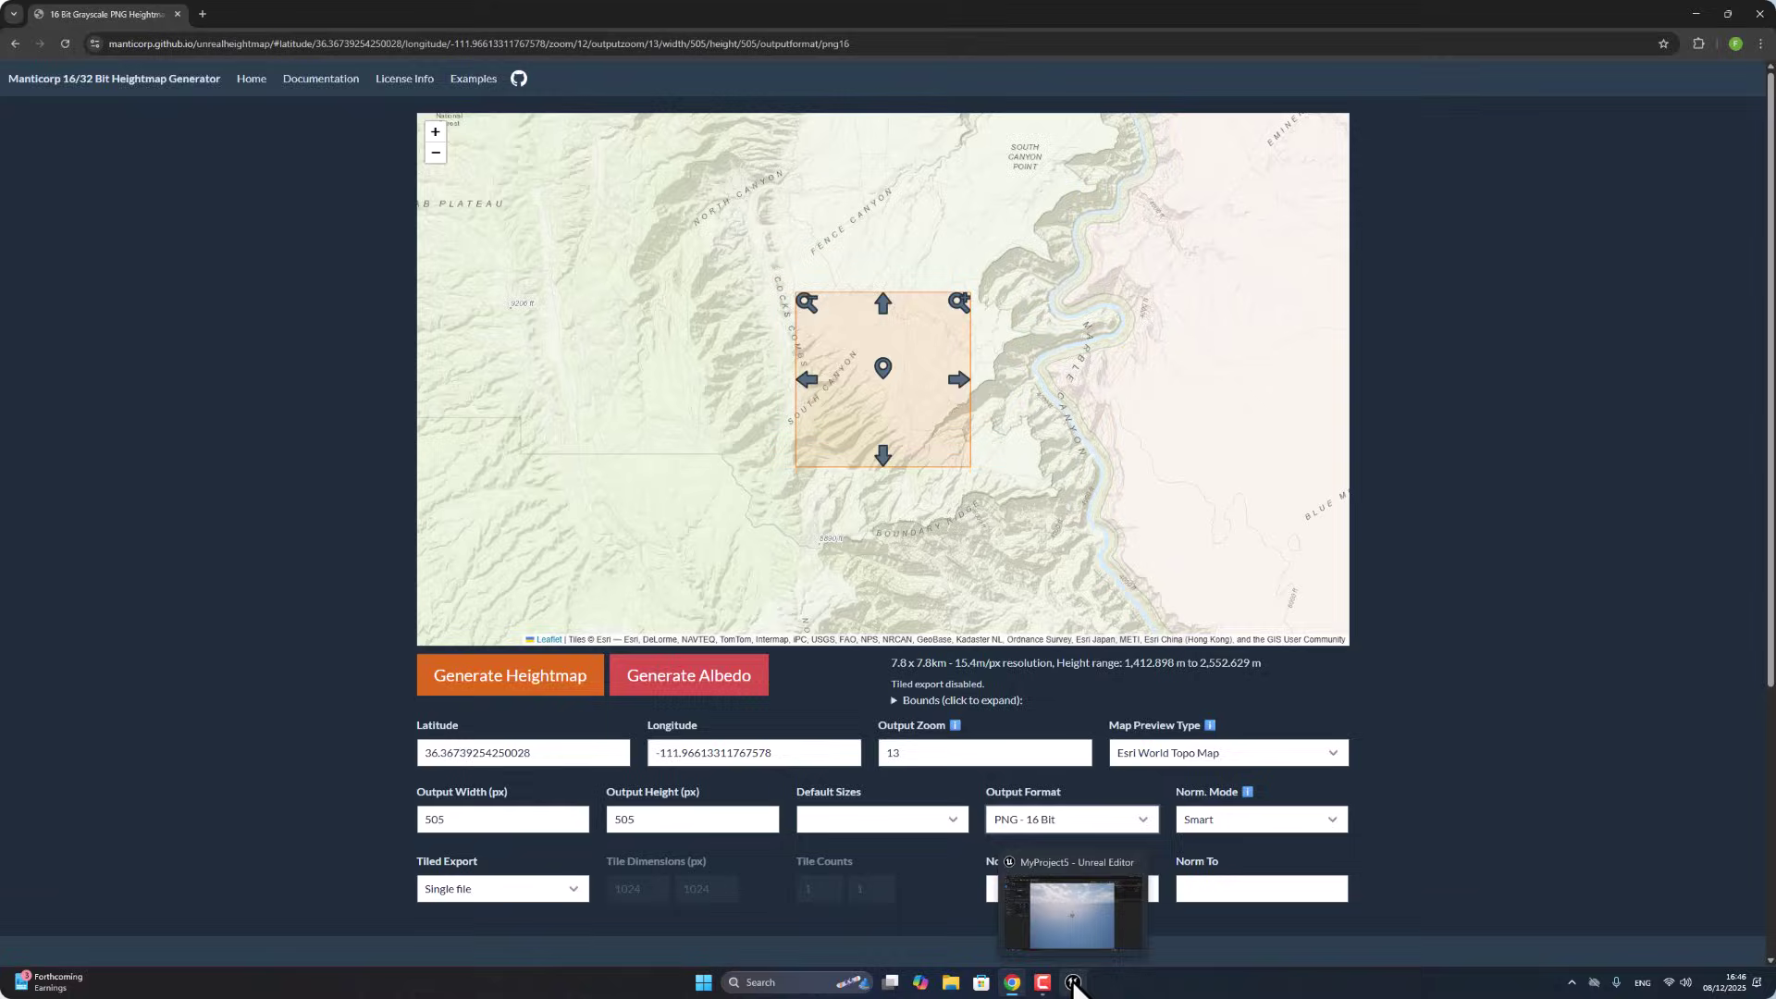
pyautogui.click(1073, 982)
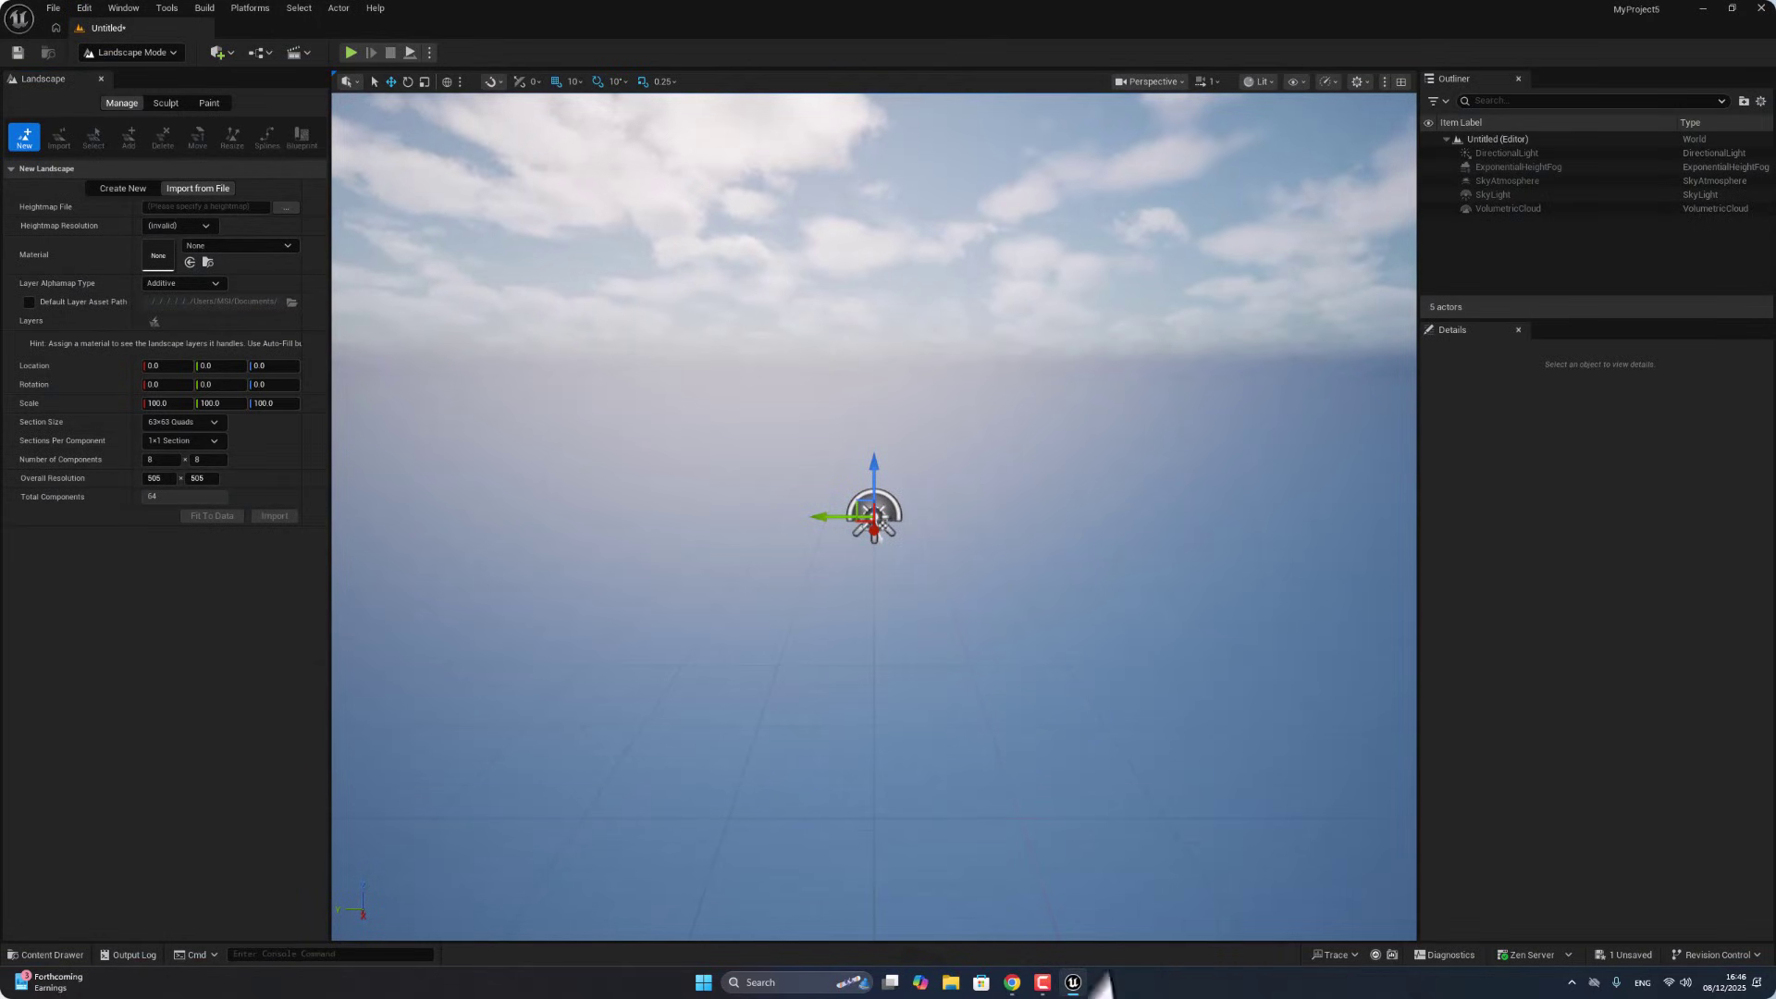
pyautogui.click(1012, 982)
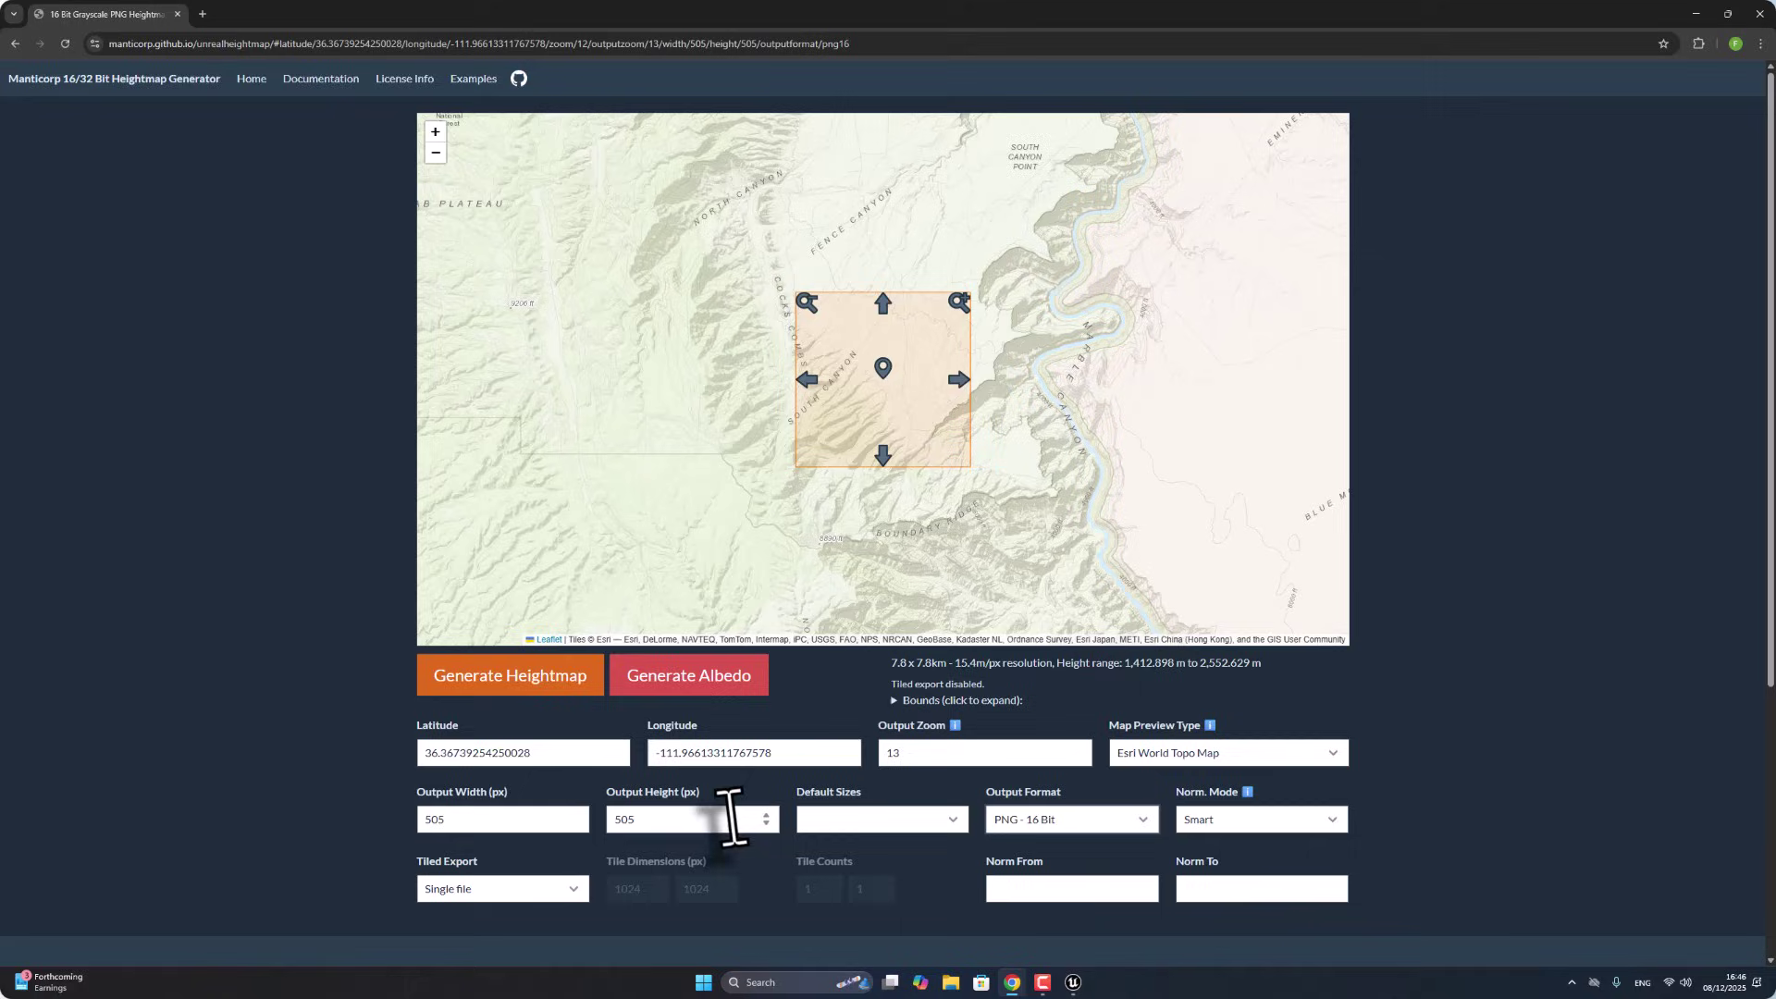
# Step: Set the heightmap output size to 1009 x 1009 and shift the capture area to around latitude 36.392, longitude -111.984
pyautogui.click(873, 821)
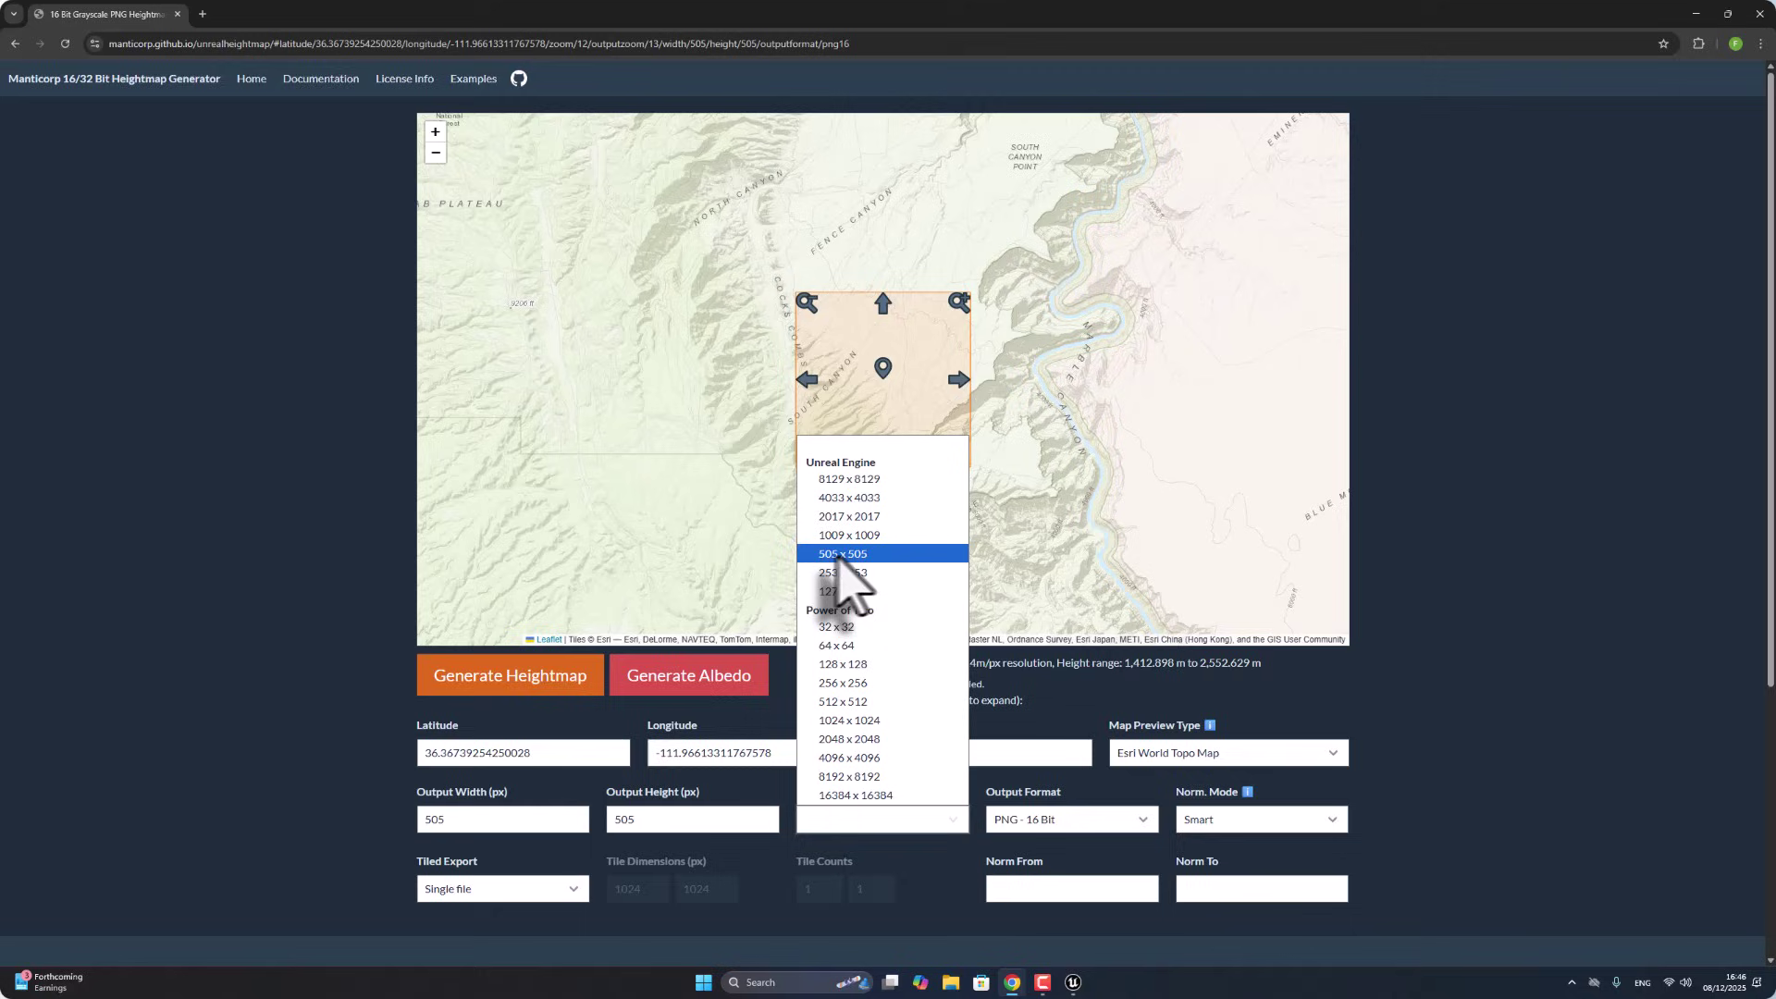
pyautogui.click(877, 535)
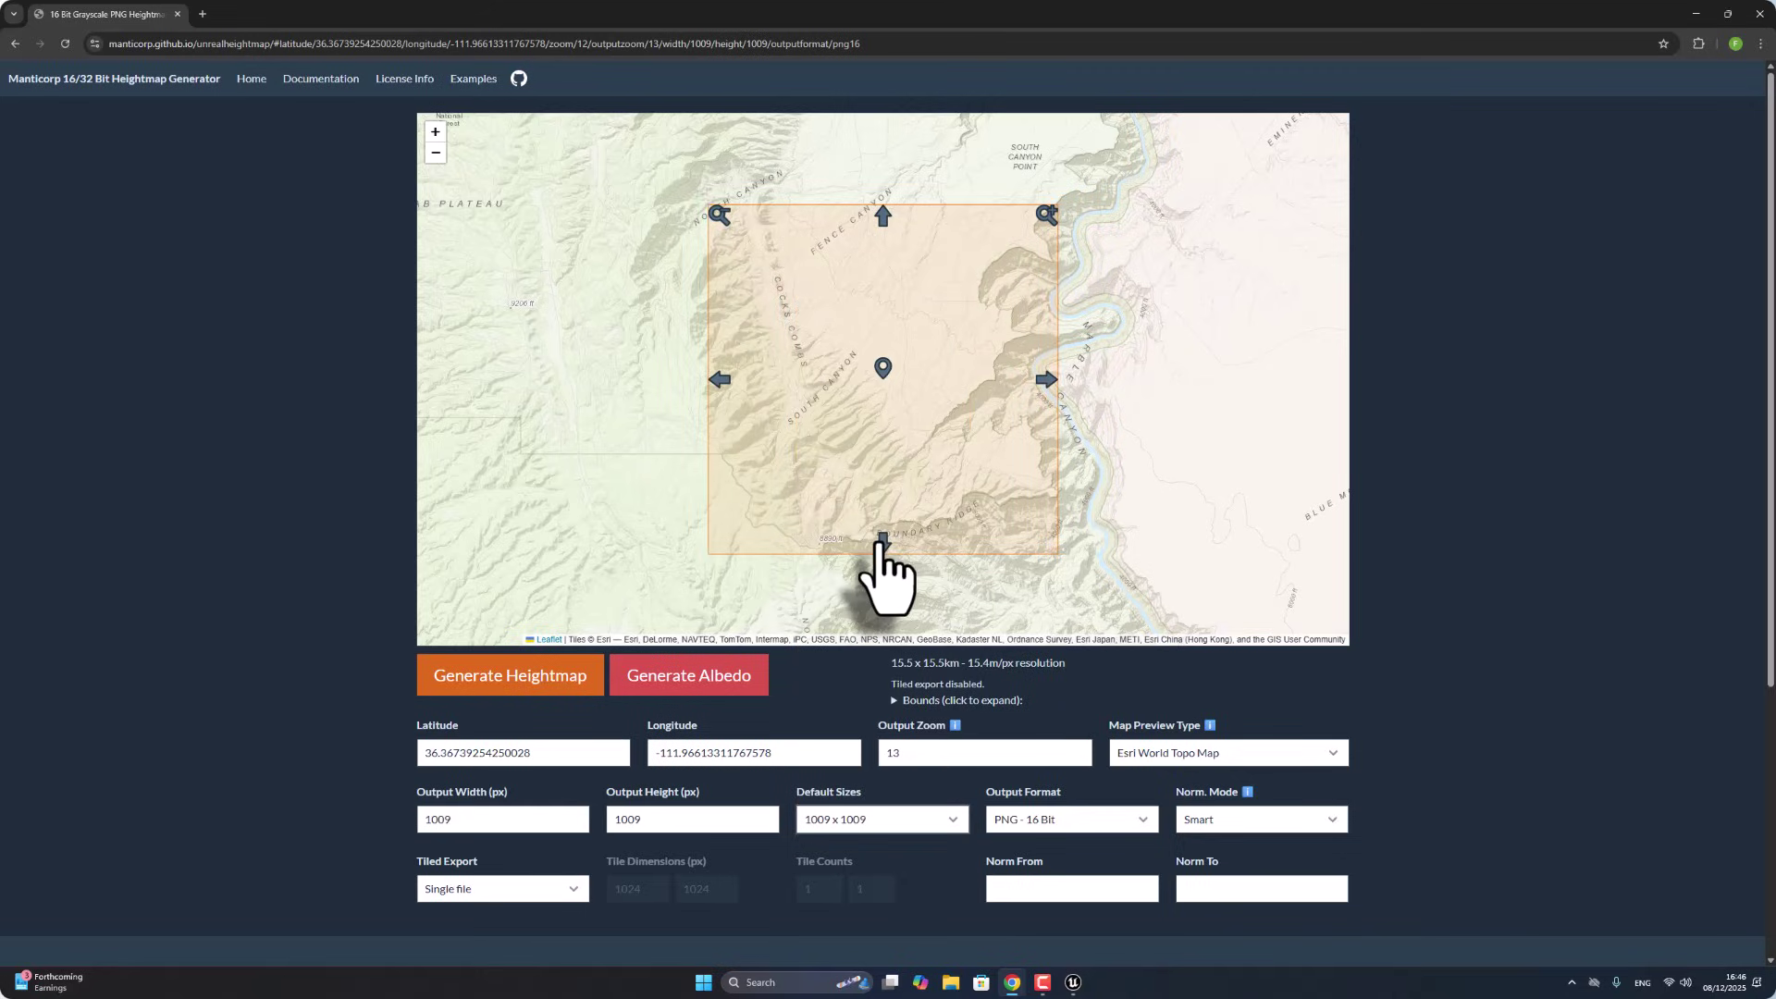
pyautogui.moveTo(973, 435); pyautogui.dragTo(1006, 488)
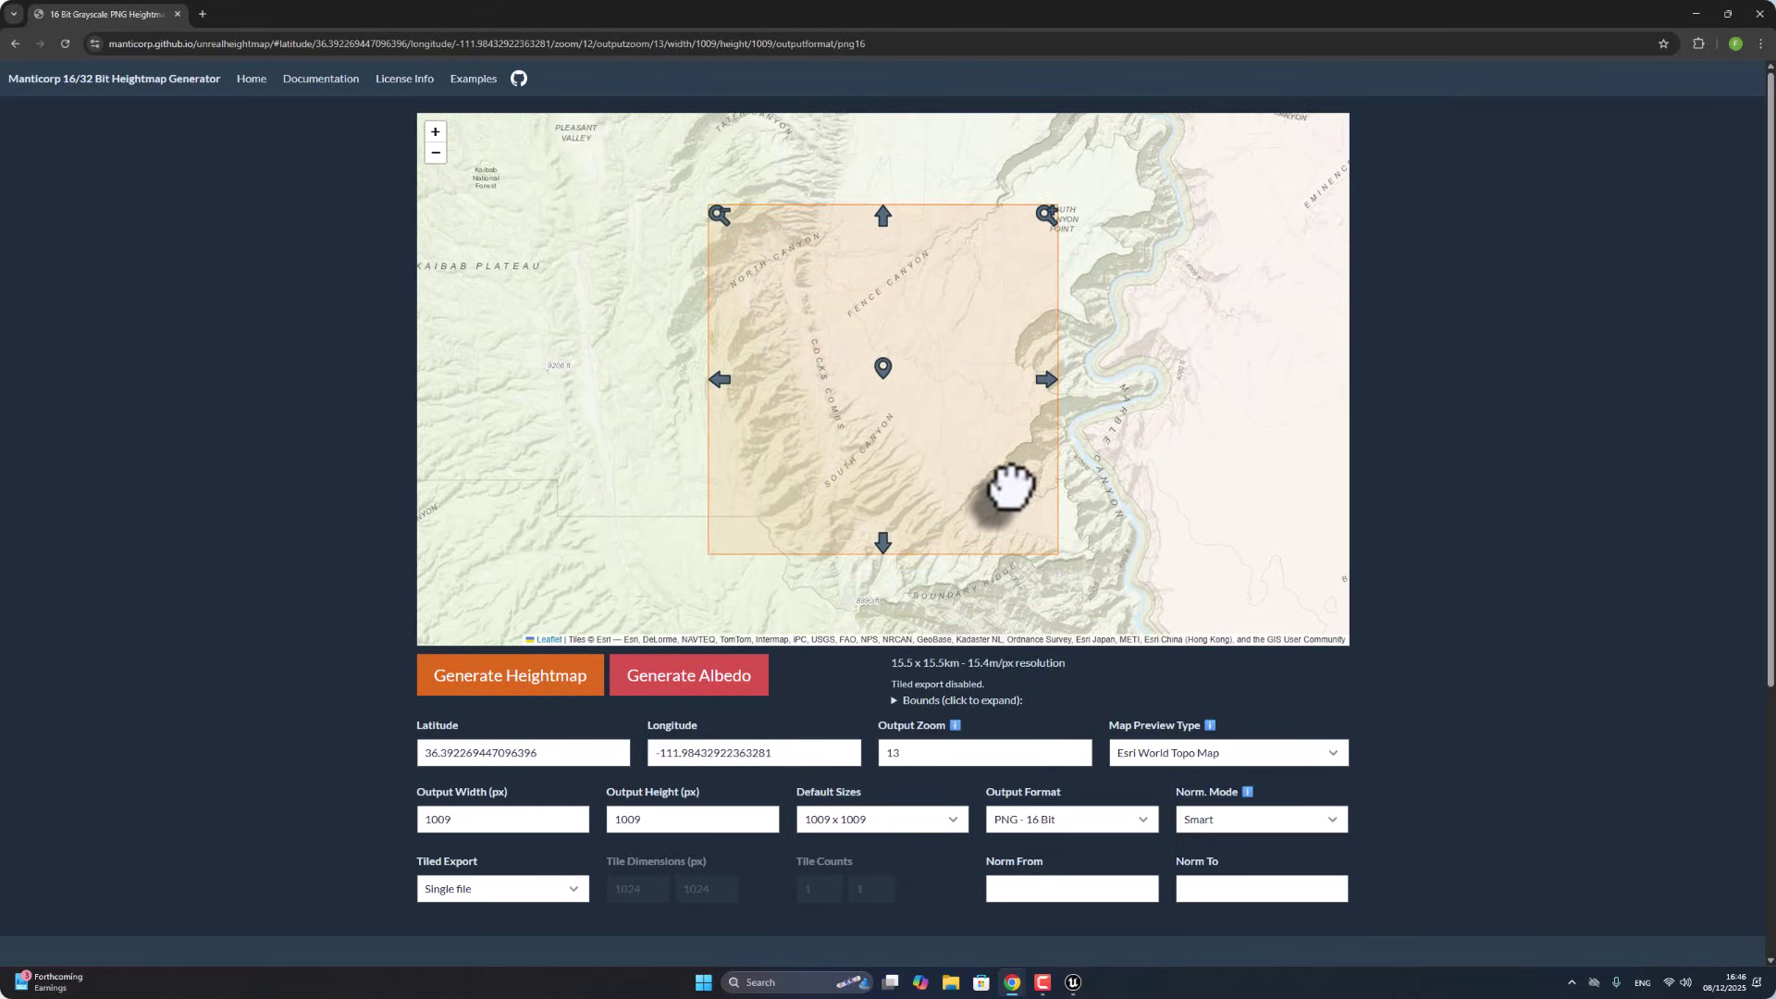
# Step: Generate and download the heightmap, view the resulting PNG and close the image viewer
pyautogui.click(514, 684)
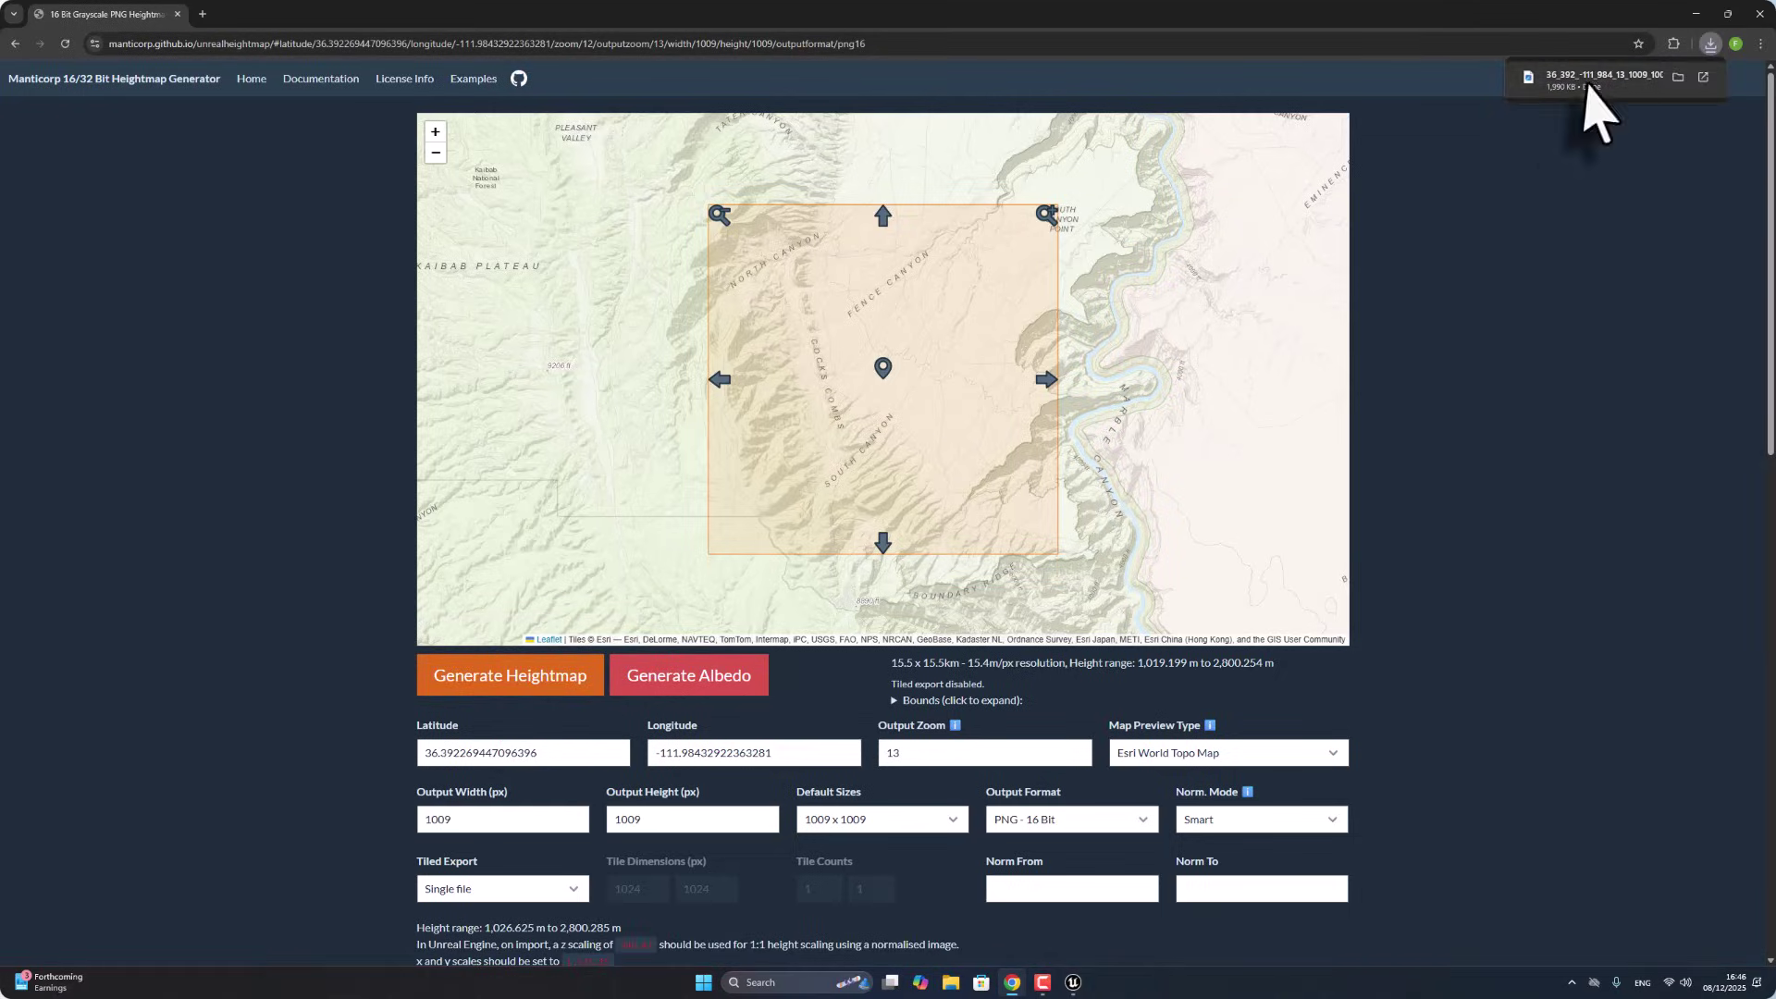
pyautogui.click(1592, 80)
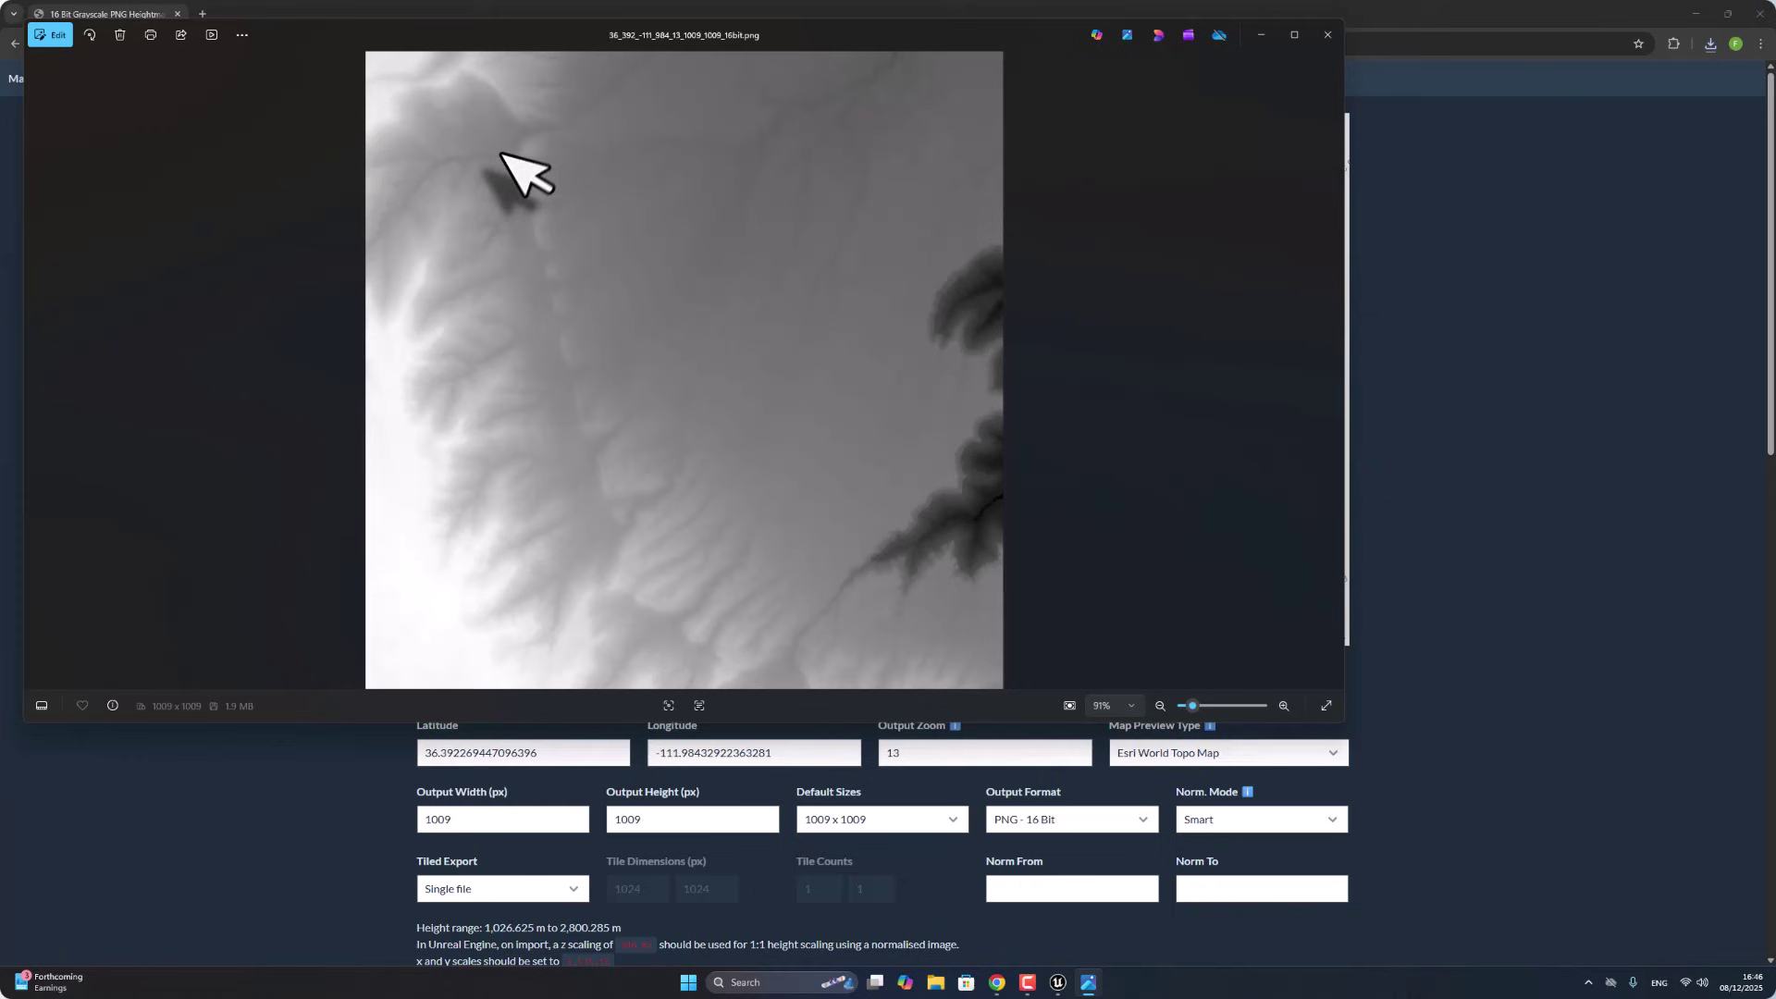
pyautogui.click(1327, 34)
# Step: Switch back to Unreal Editor and load the downloaded 1009 x 1009 PNG as the new landscape's heightmap file
pyautogui.click(1073, 984)
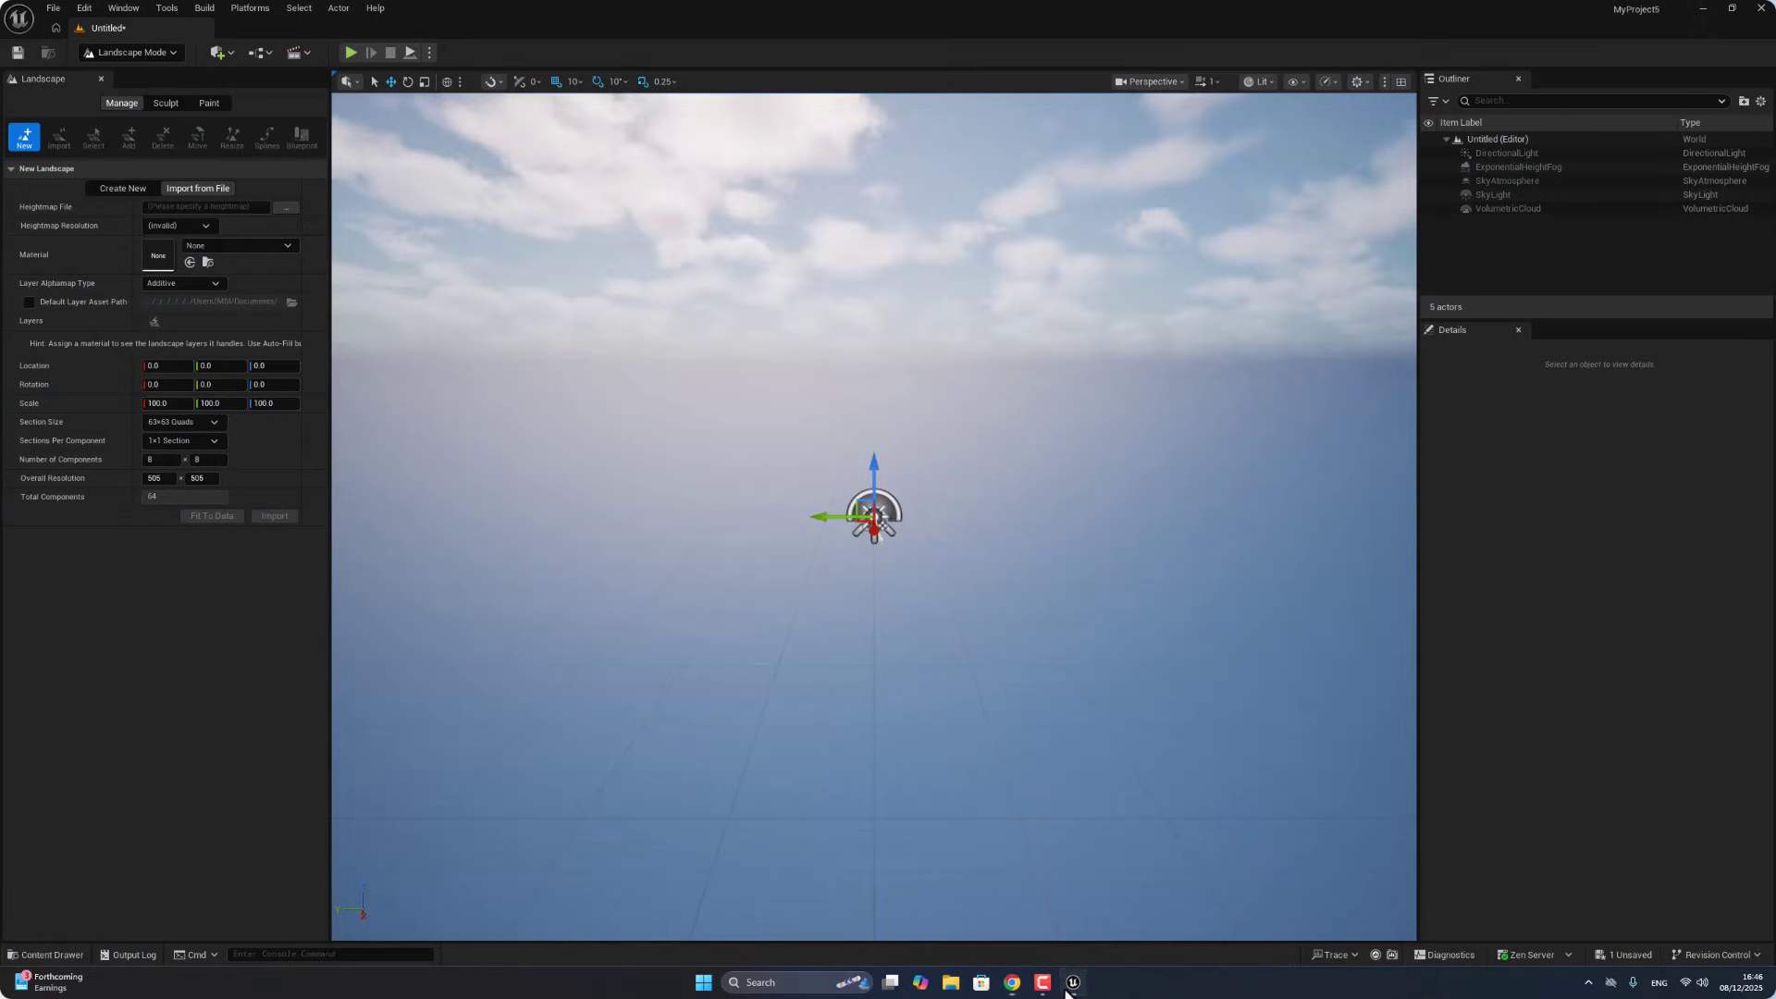
pyautogui.click(289, 207)
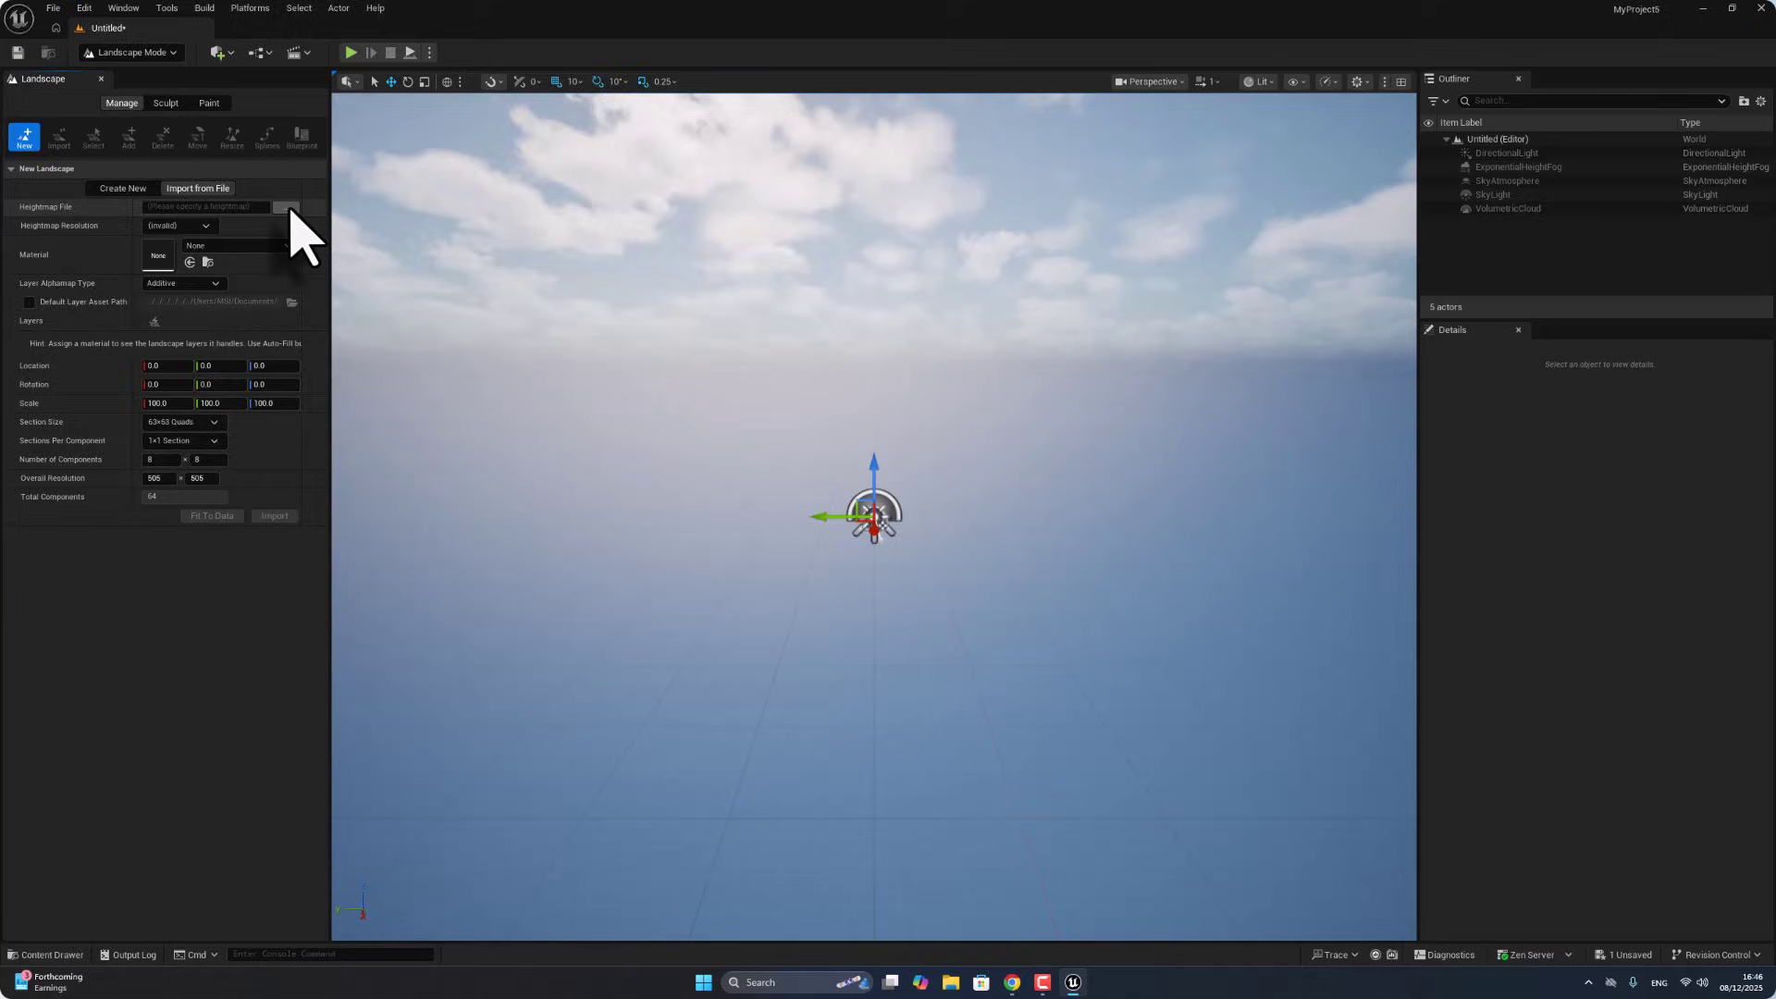
pyautogui.doubleClick(229, 130)
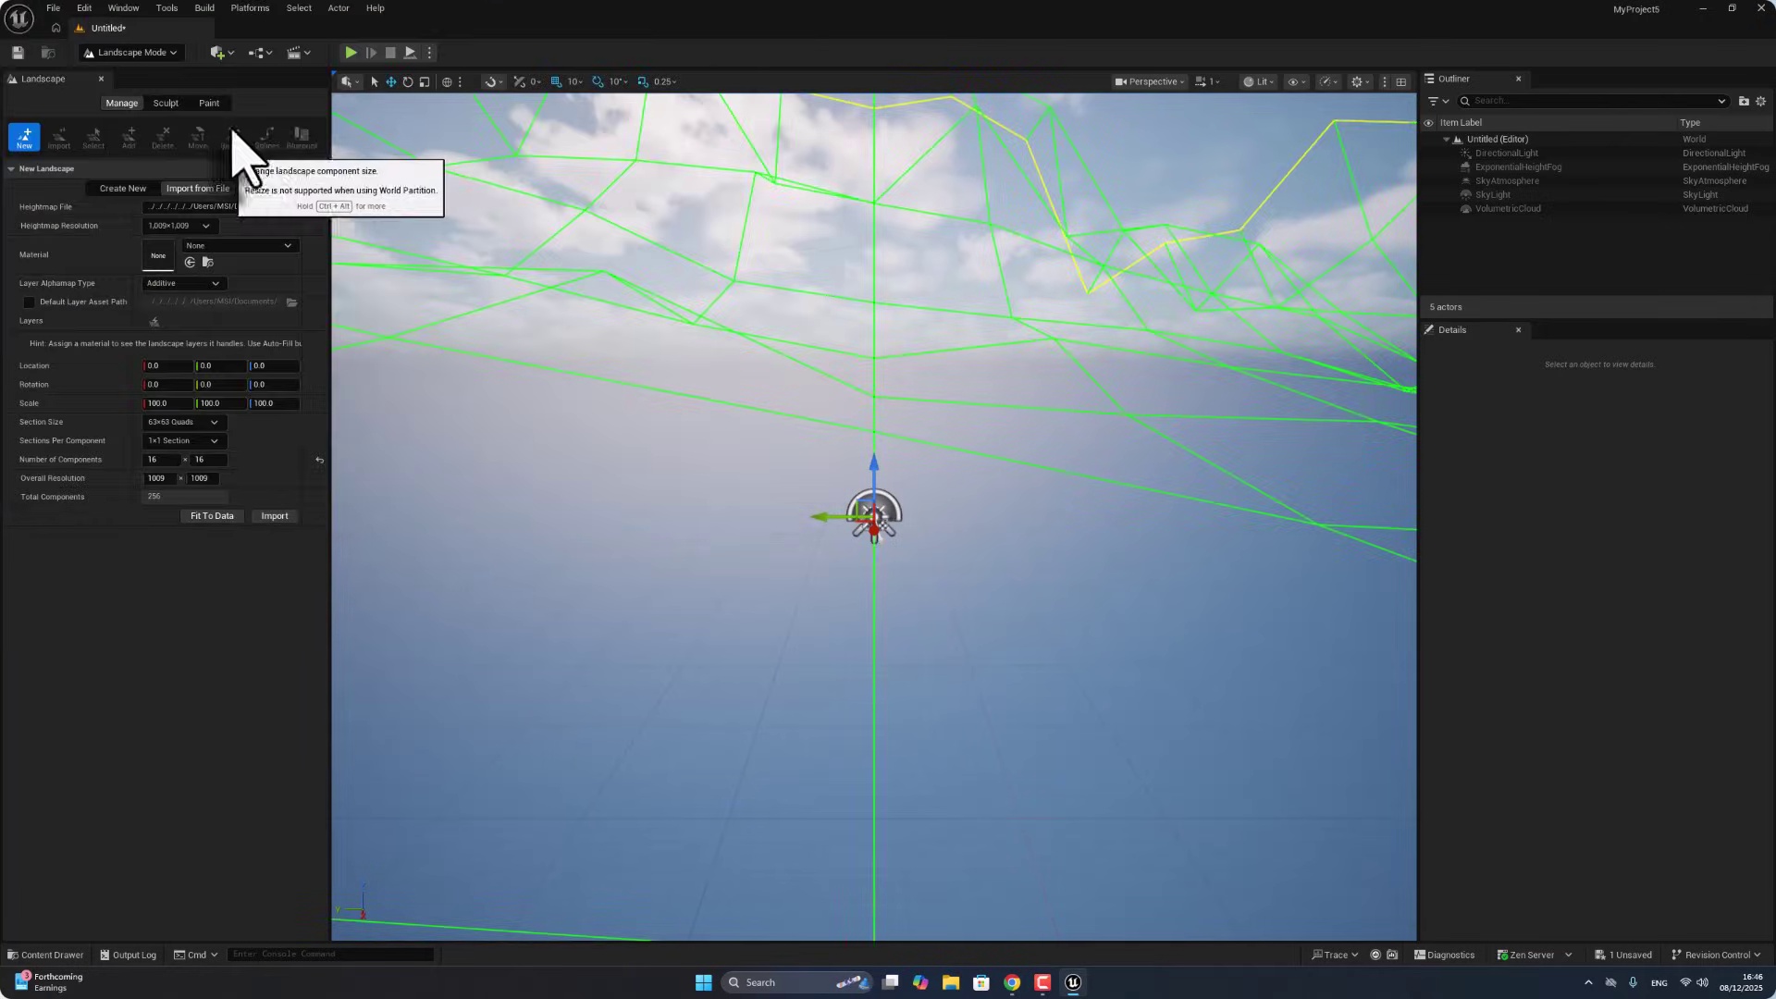
# Step: Set the viewport camera speed to 3.27 and pull the view back over the landscape preview grid
pyautogui.moveTo(900, 578); pyautogui.dragTo(900, 833, button='right')
pyautogui.scroll(-4, 900, 578)
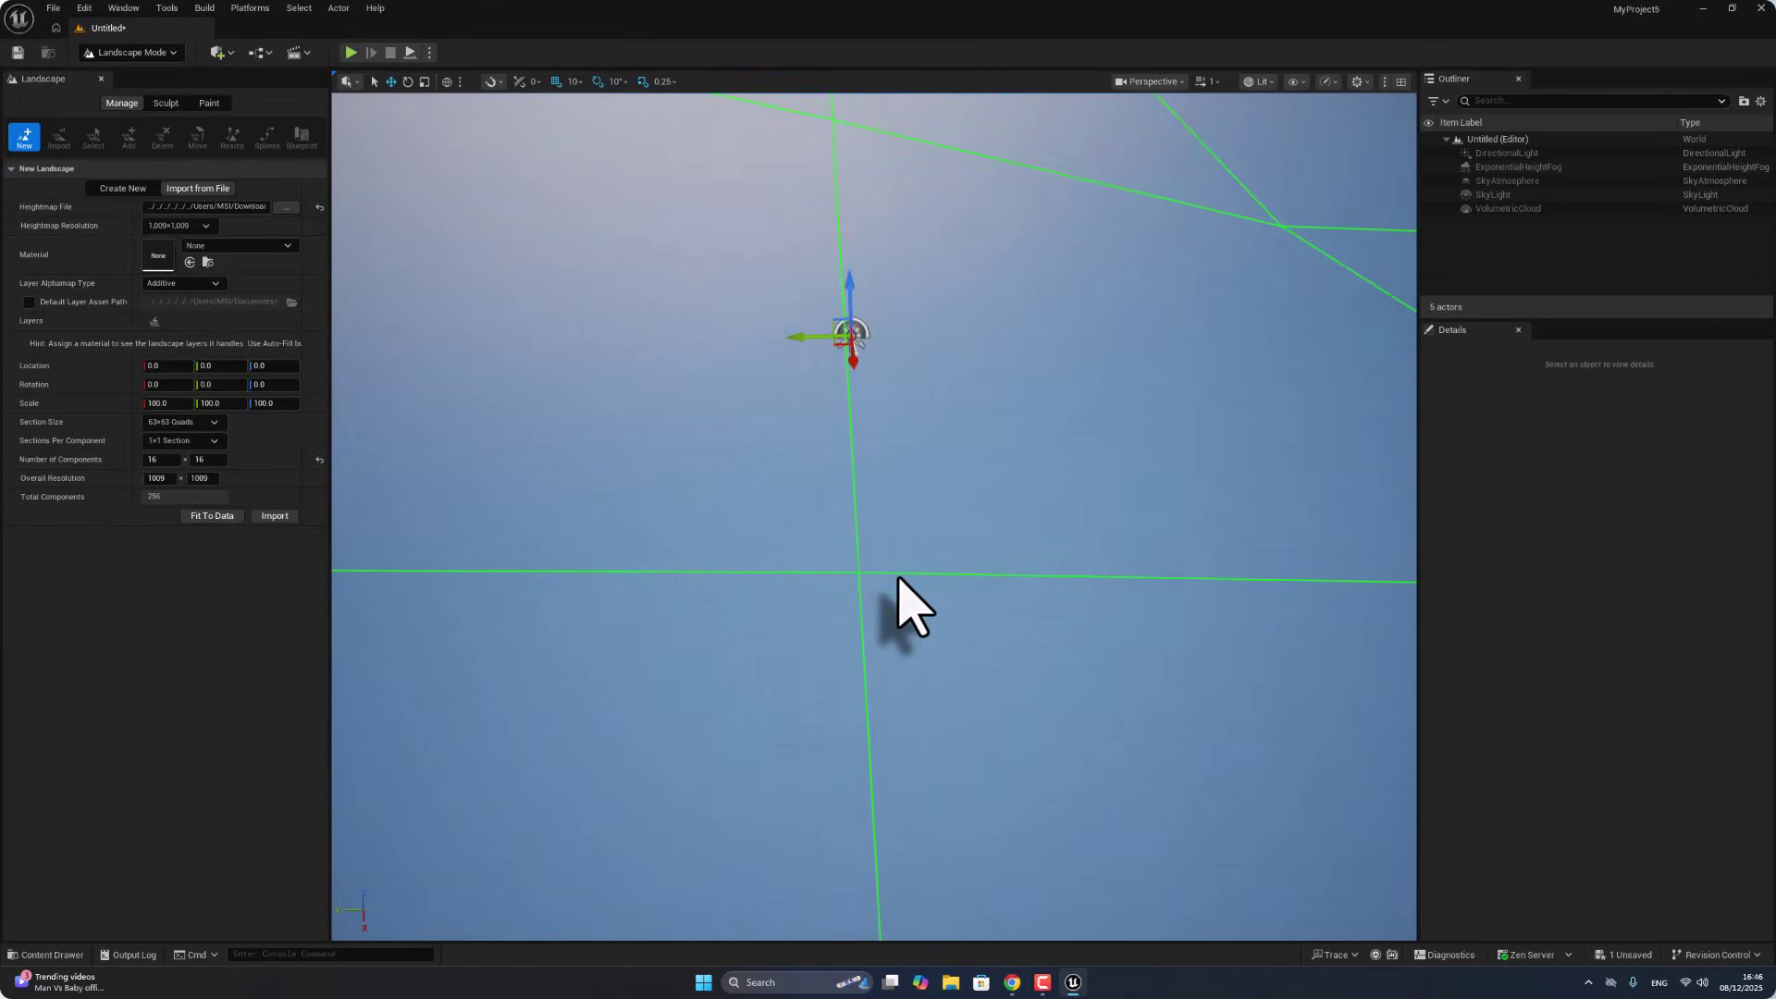
pyautogui.click(1212, 81)
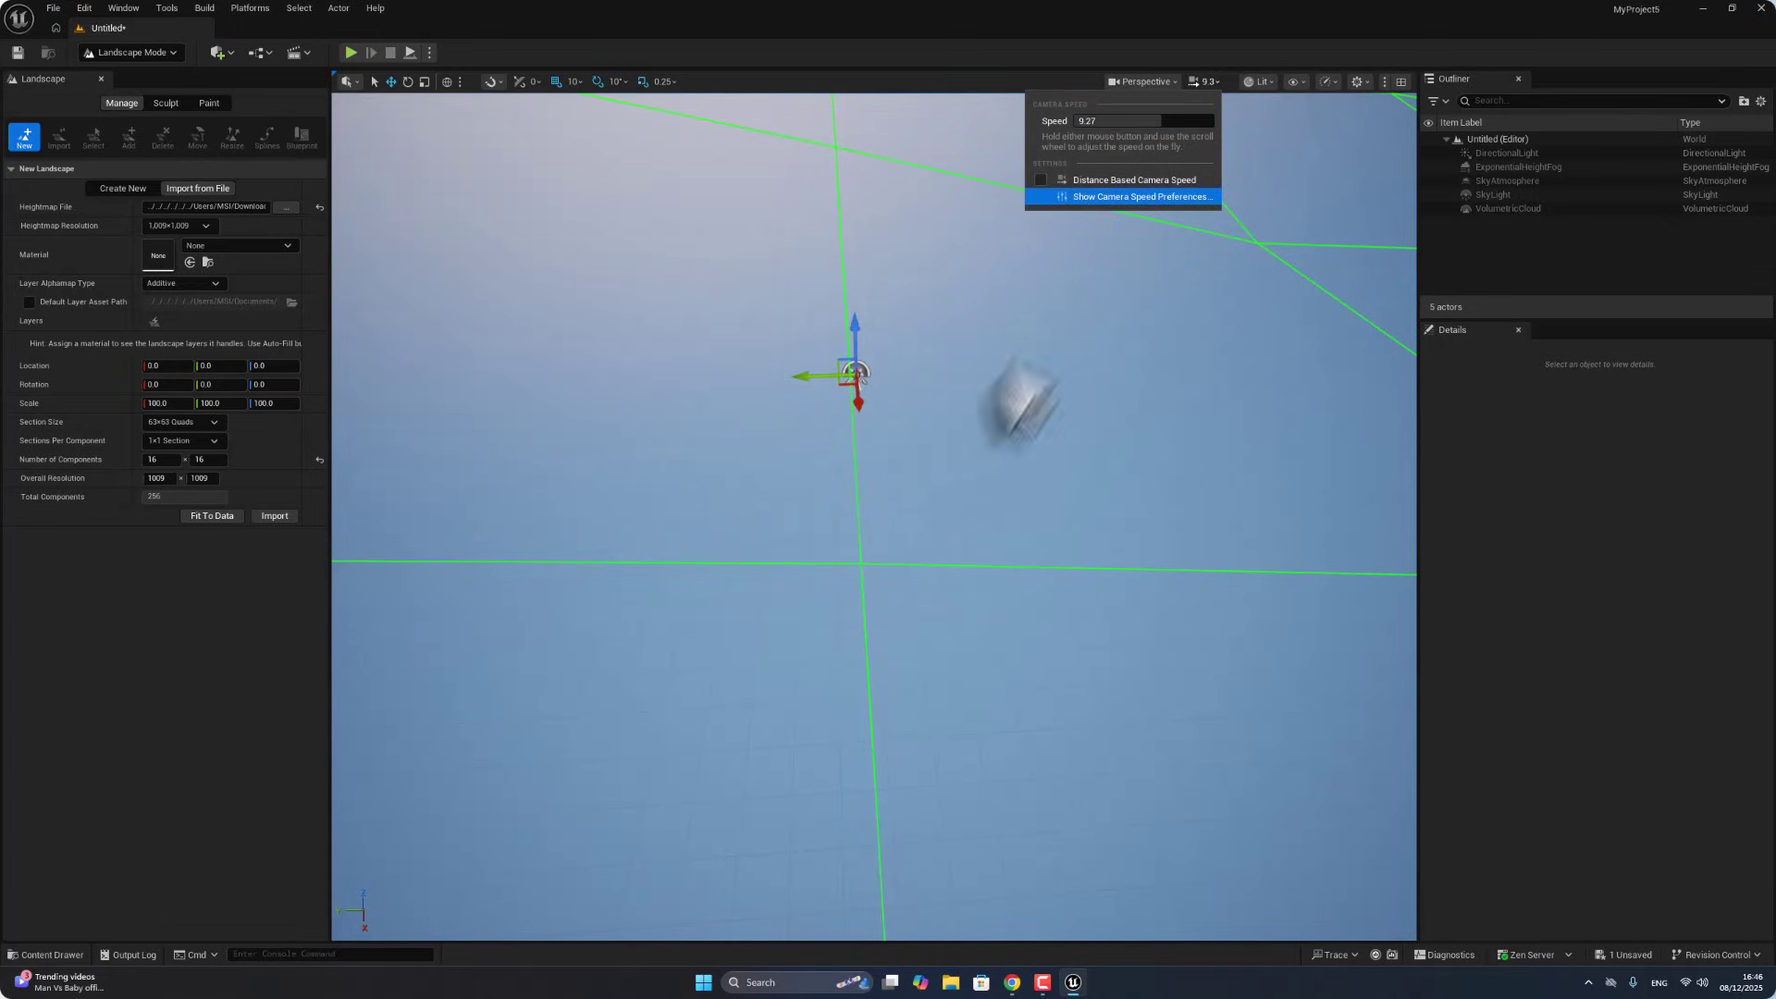
pyautogui.scroll(-1, 953, 431)
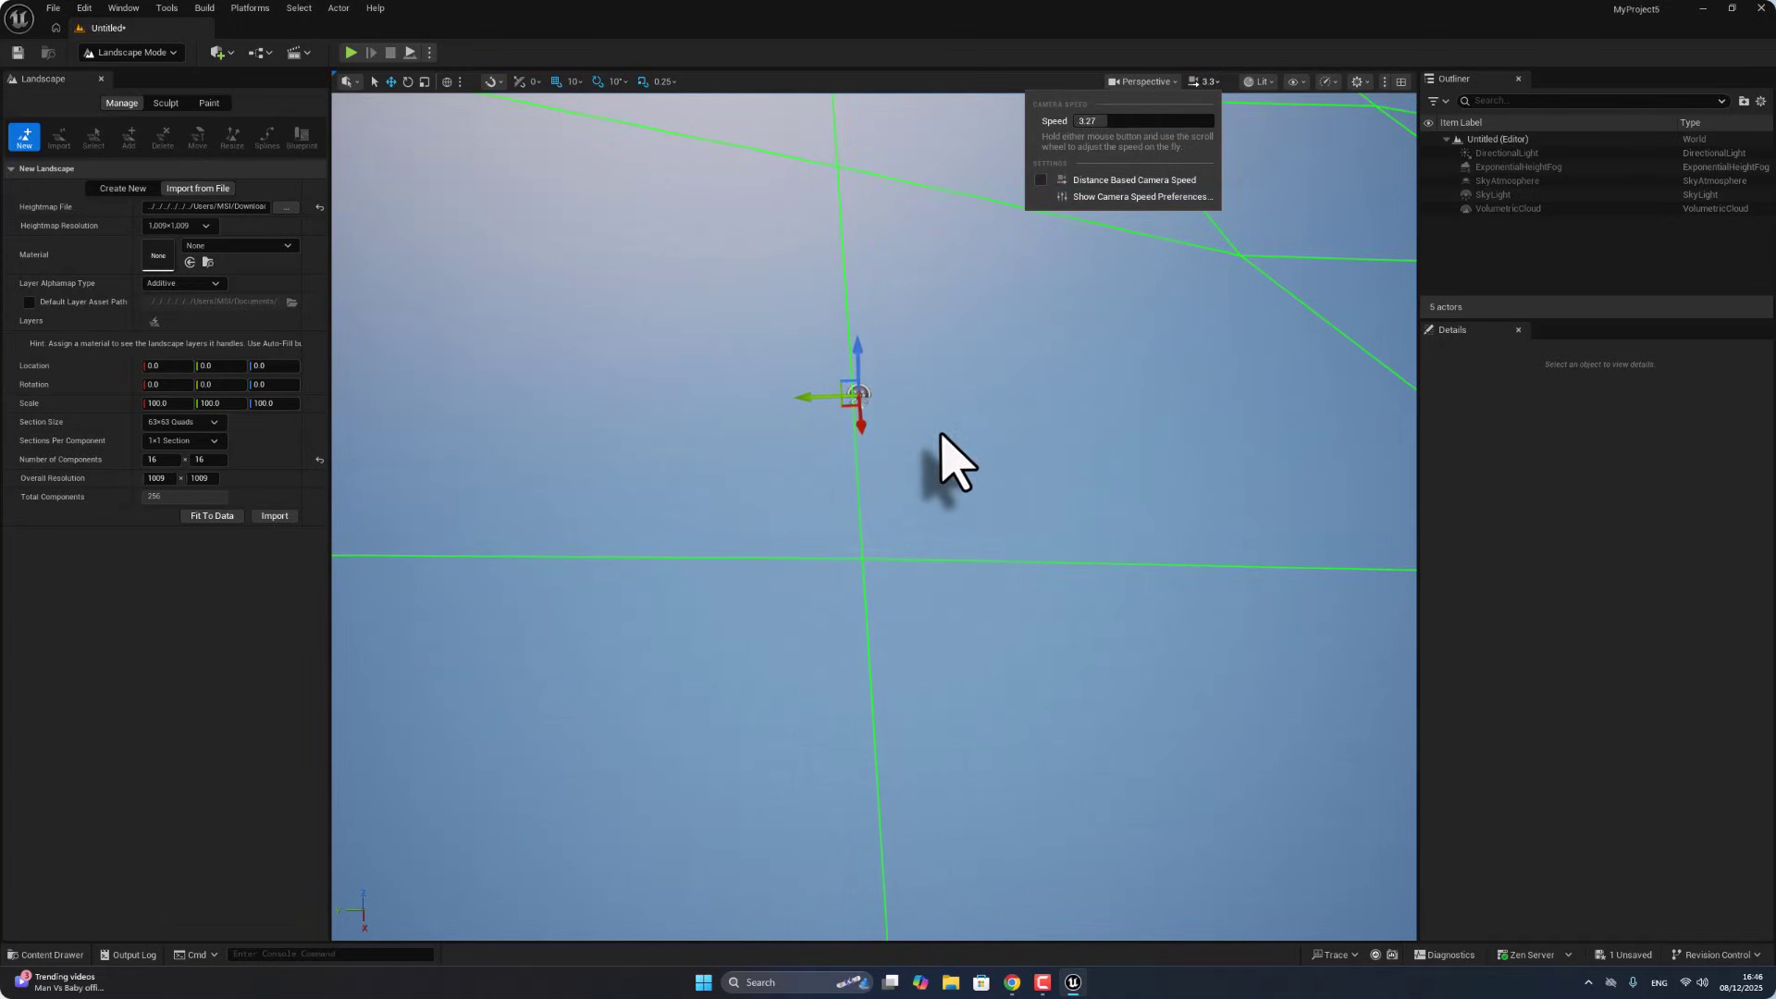
pyautogui.rightClick(940, 434)
pyautogui.scroll(-6, 940, 434)
pyautogui.moveTo(949, 473)
pyautogui.mouseDown(button='right')
pyautogui.moveTo(943, 319)
pyautogui.moveTo(943, 491)
pyautogui.mouseUp(button='right')
pyautogui.press('s')
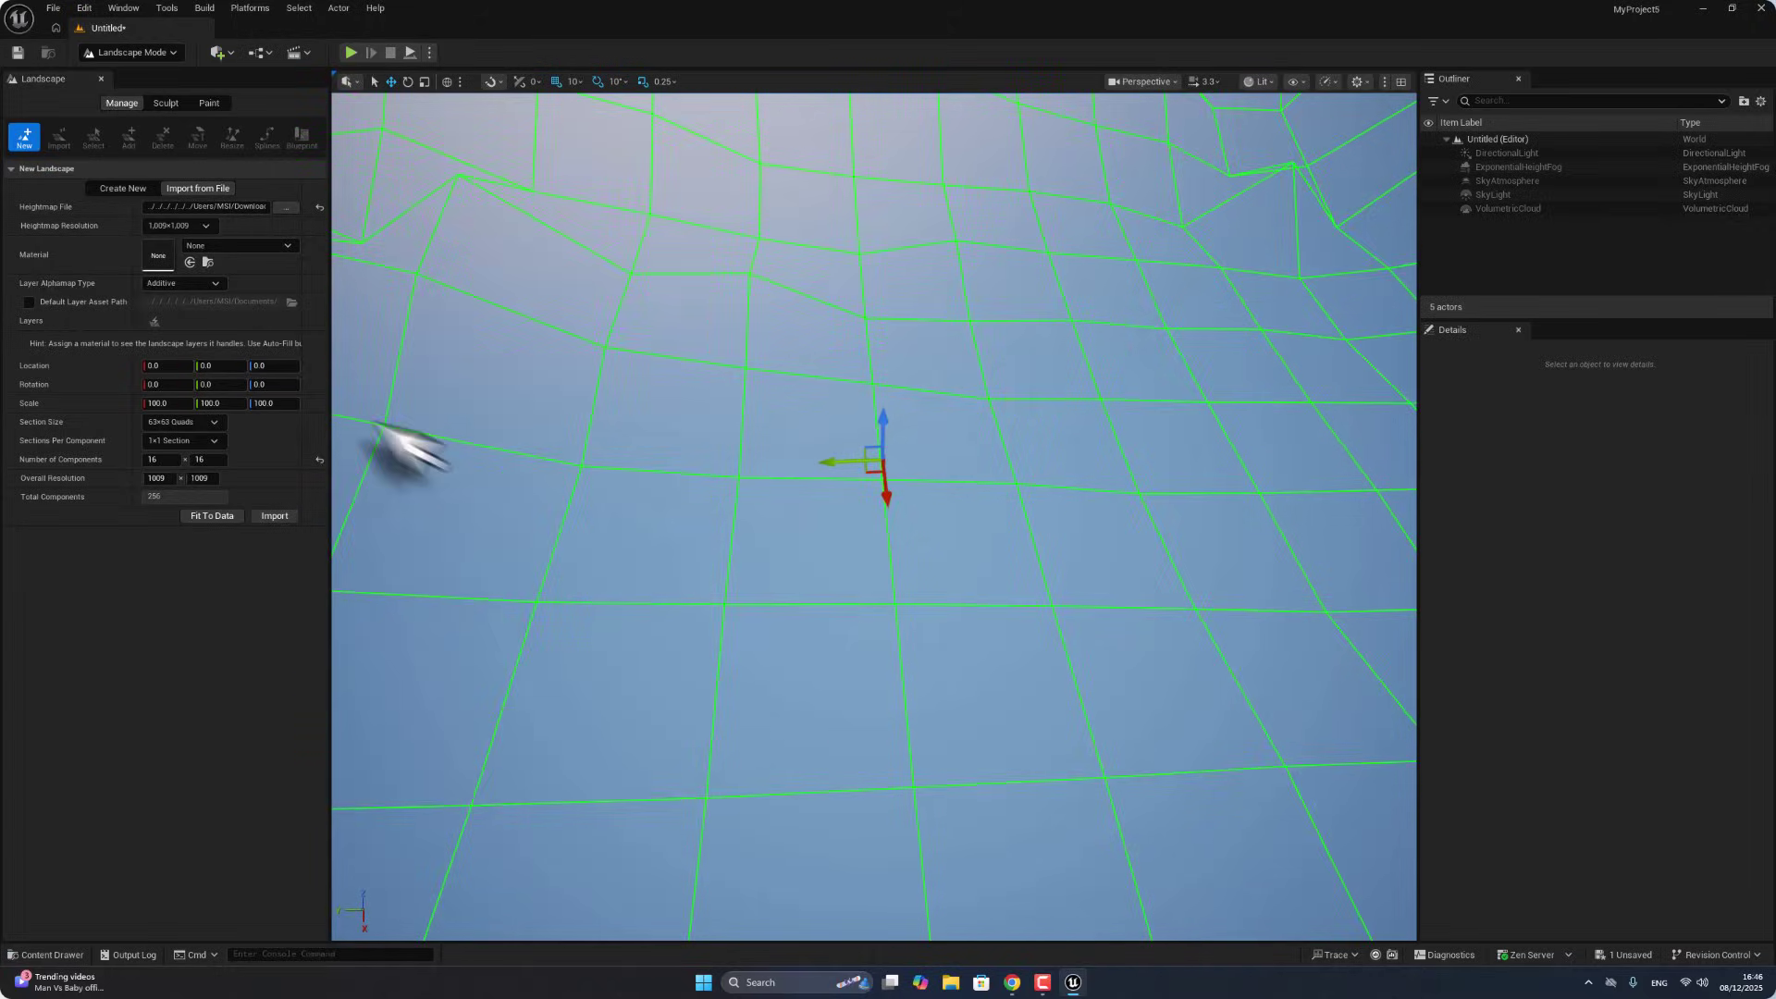
# Step: Import the landscape from the heightmap, look over the terrain and return to Selection Mode
pyautogui.click(274, 516)
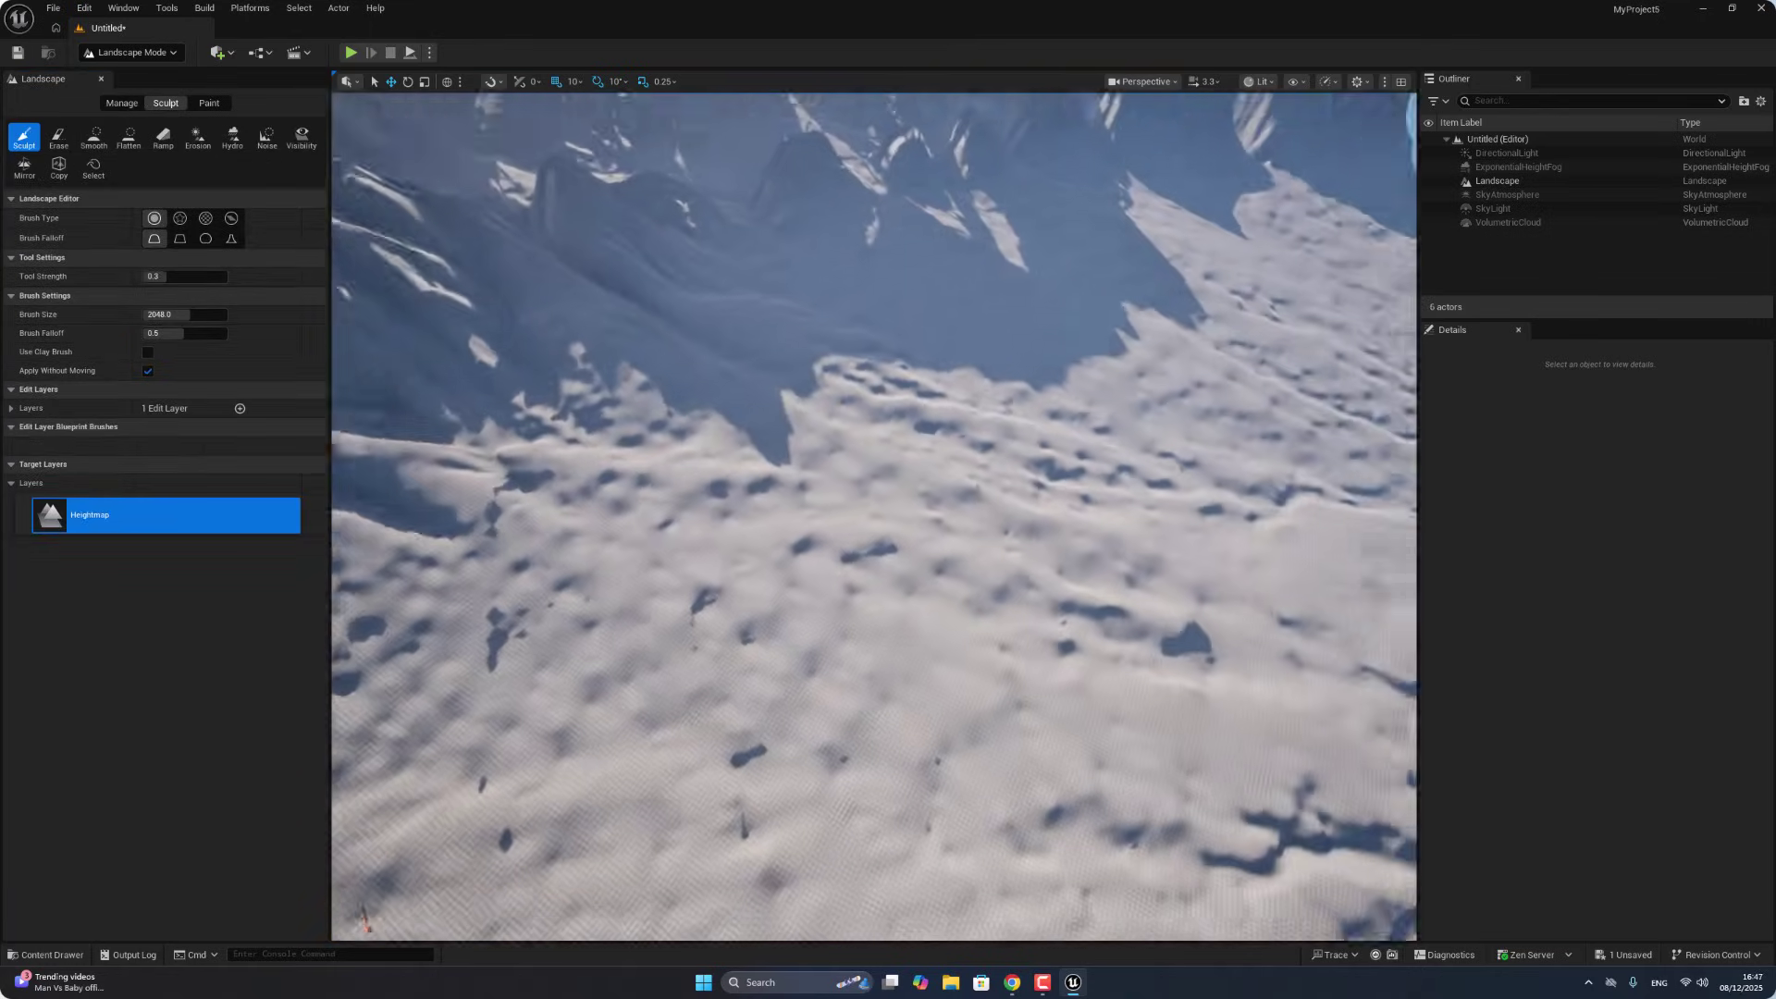
pyautogui.moveTo(873, 516); pyautogui.dragTo(1217, 804, button='right')
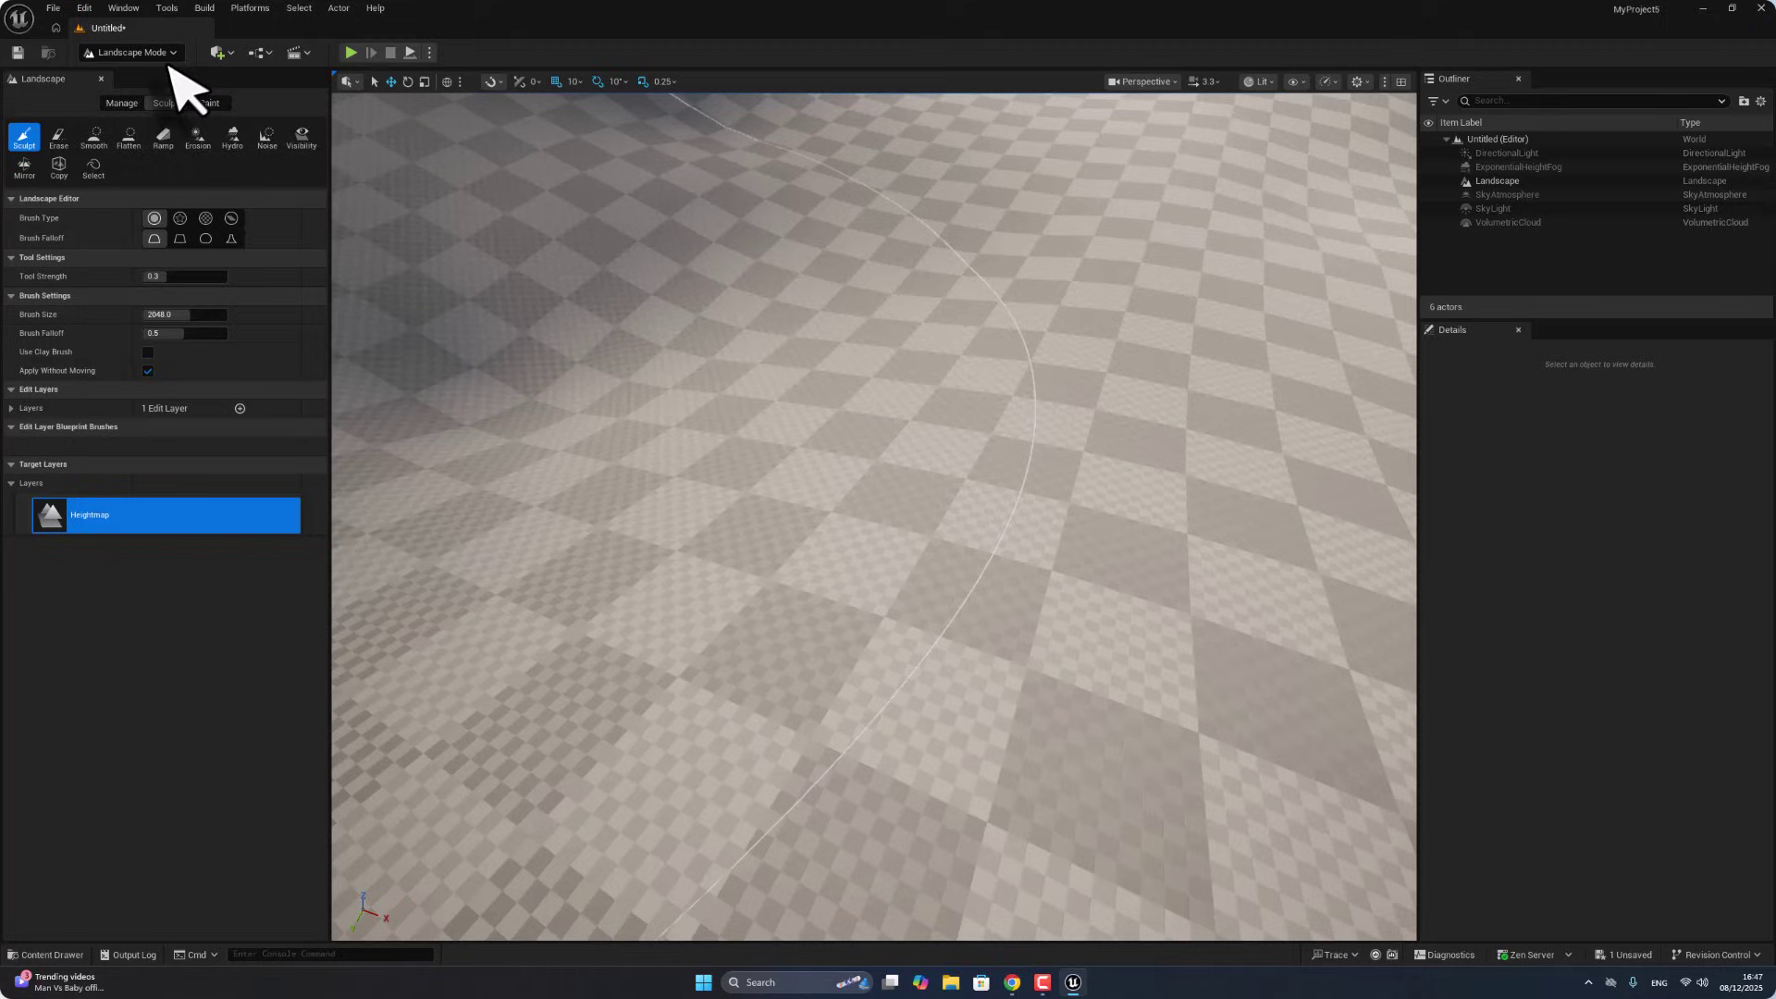
pyautogui.click(165, 53)
pyautogui.click(165, 72)
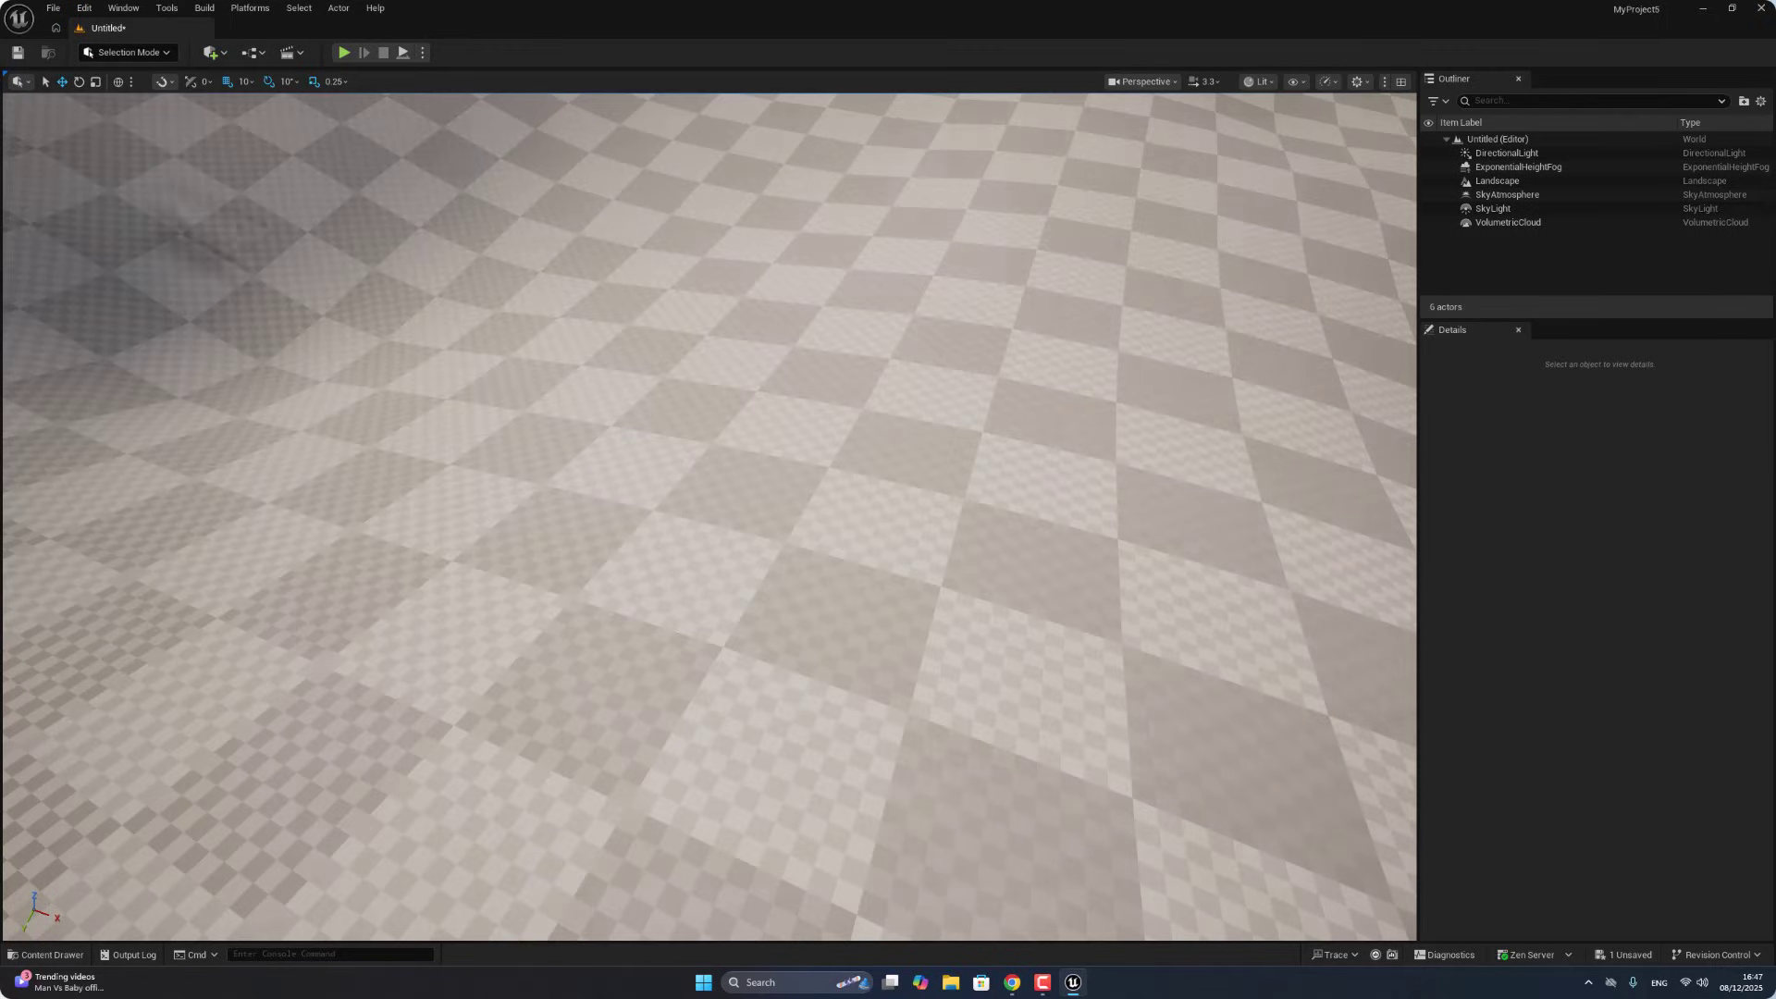
# Step: Save all changes, storing the new level in the Content folder as pcglv
pyautogui.click(53, 9)
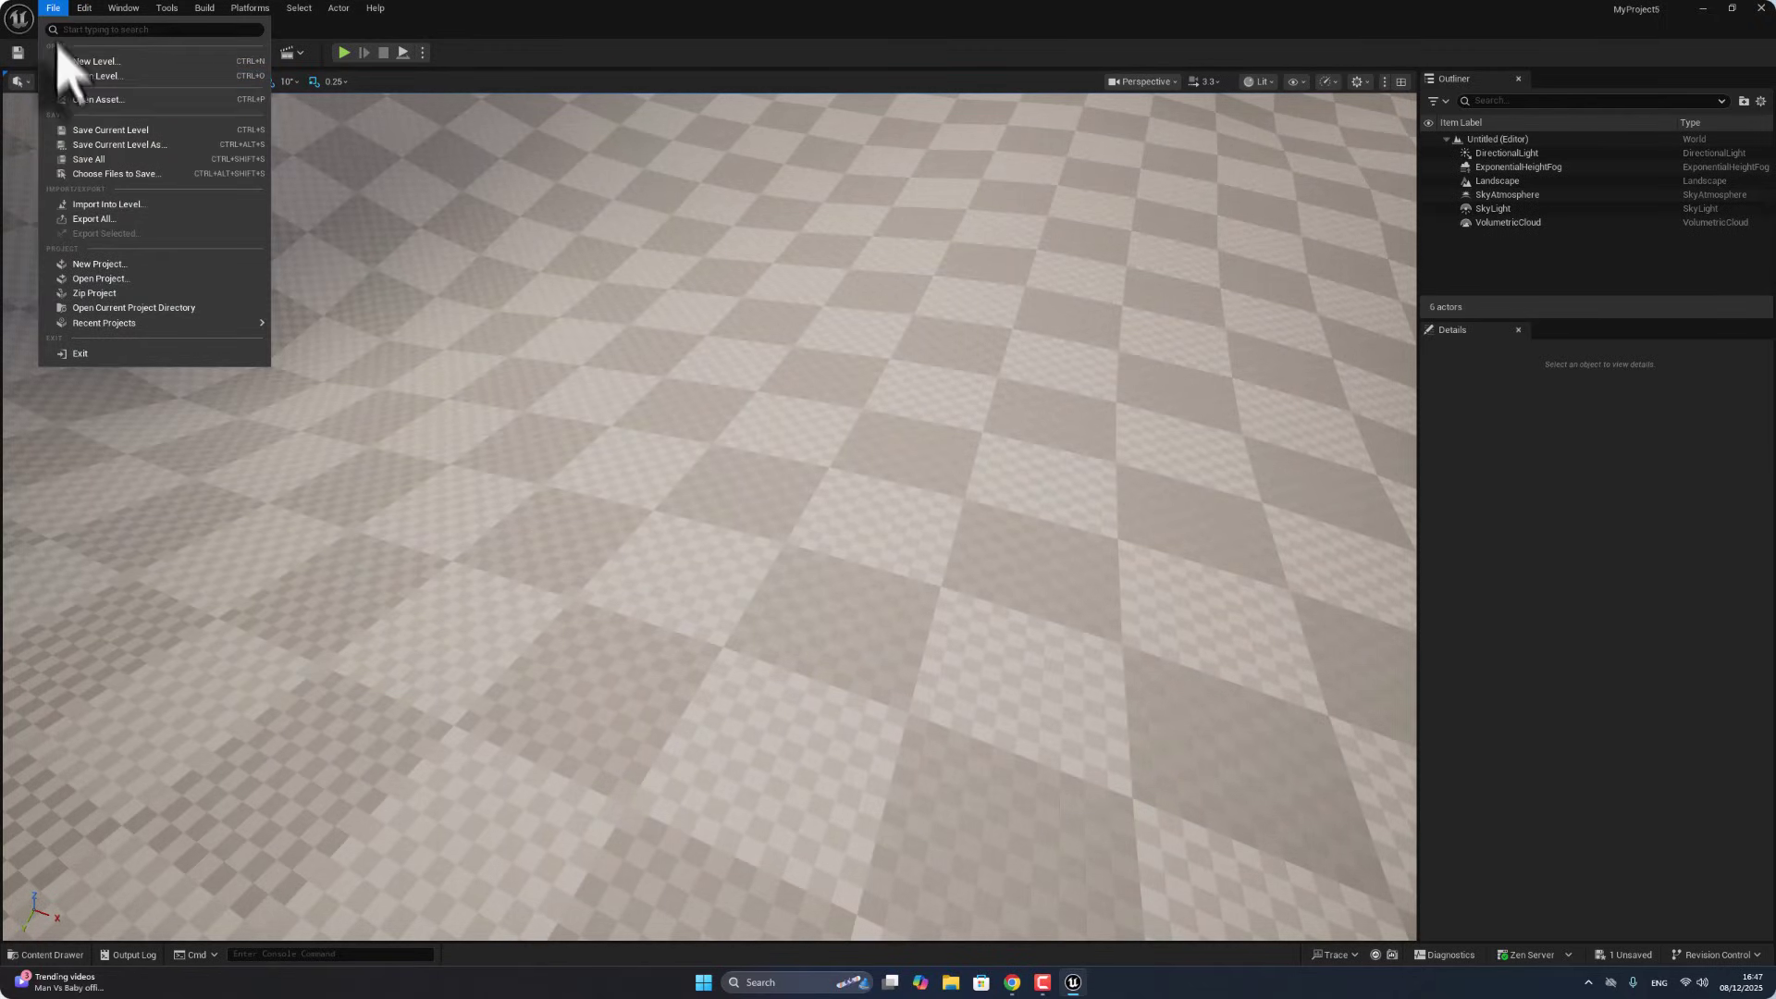
pyautogui.click(129, 162)
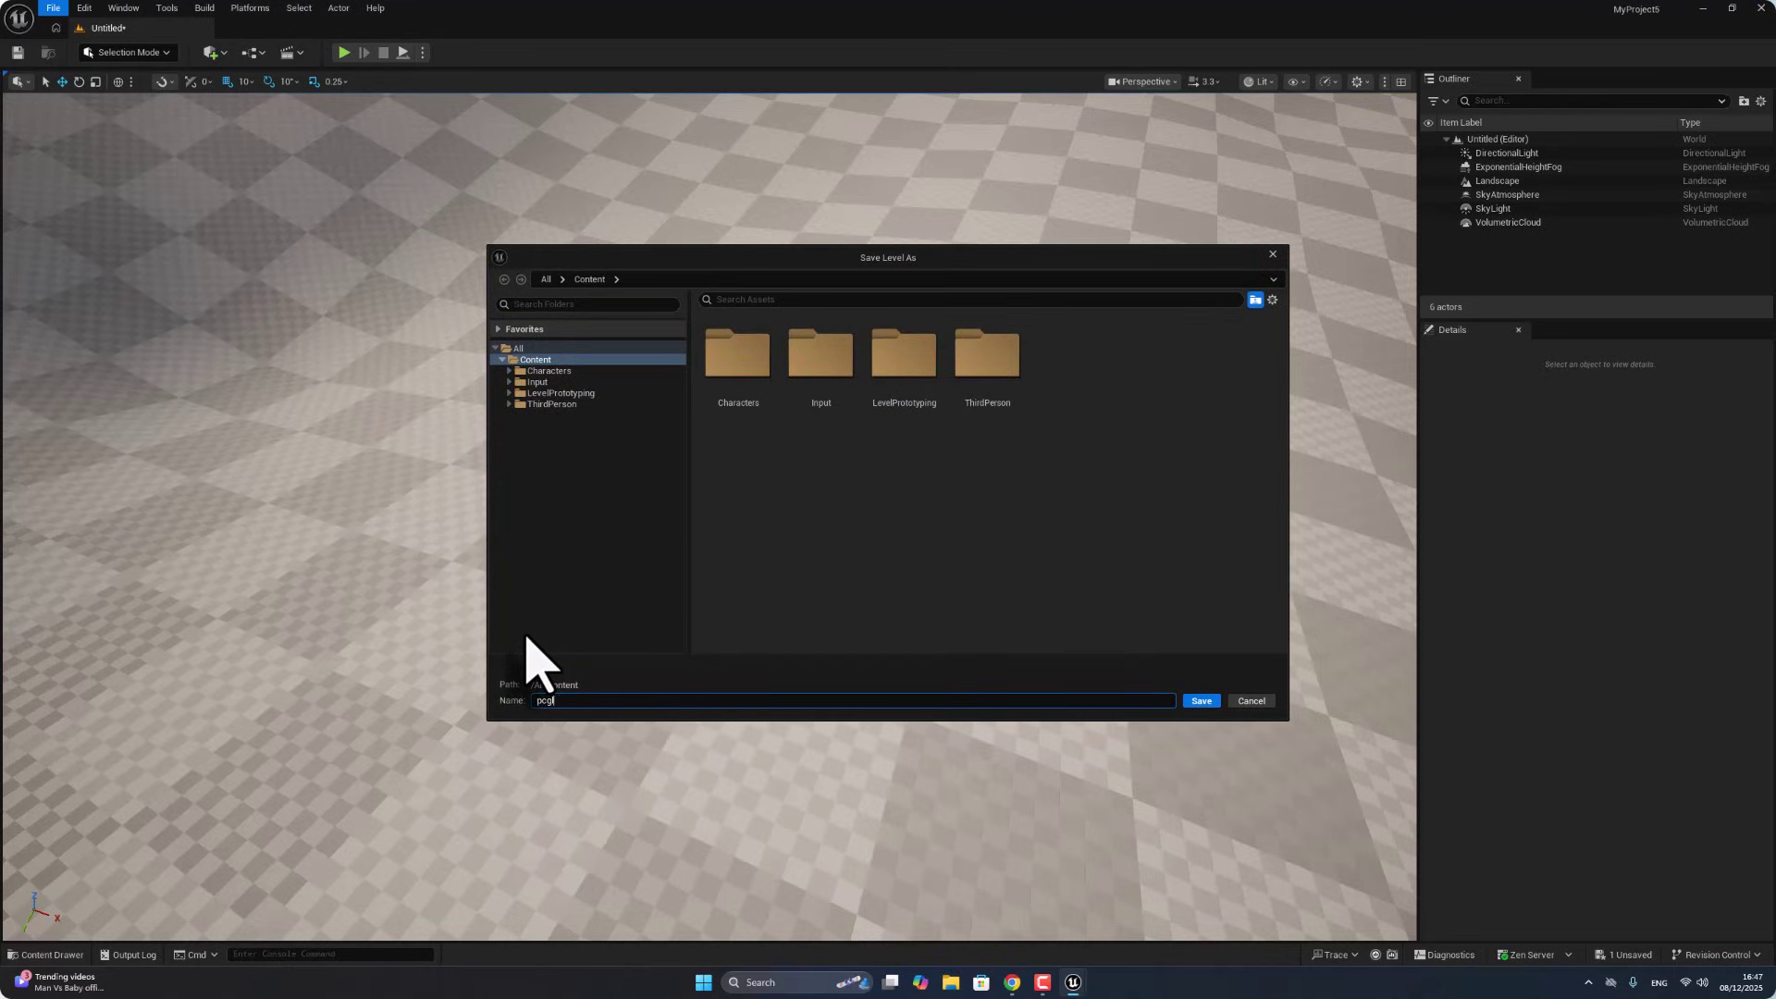
pyautogui.press('Return')
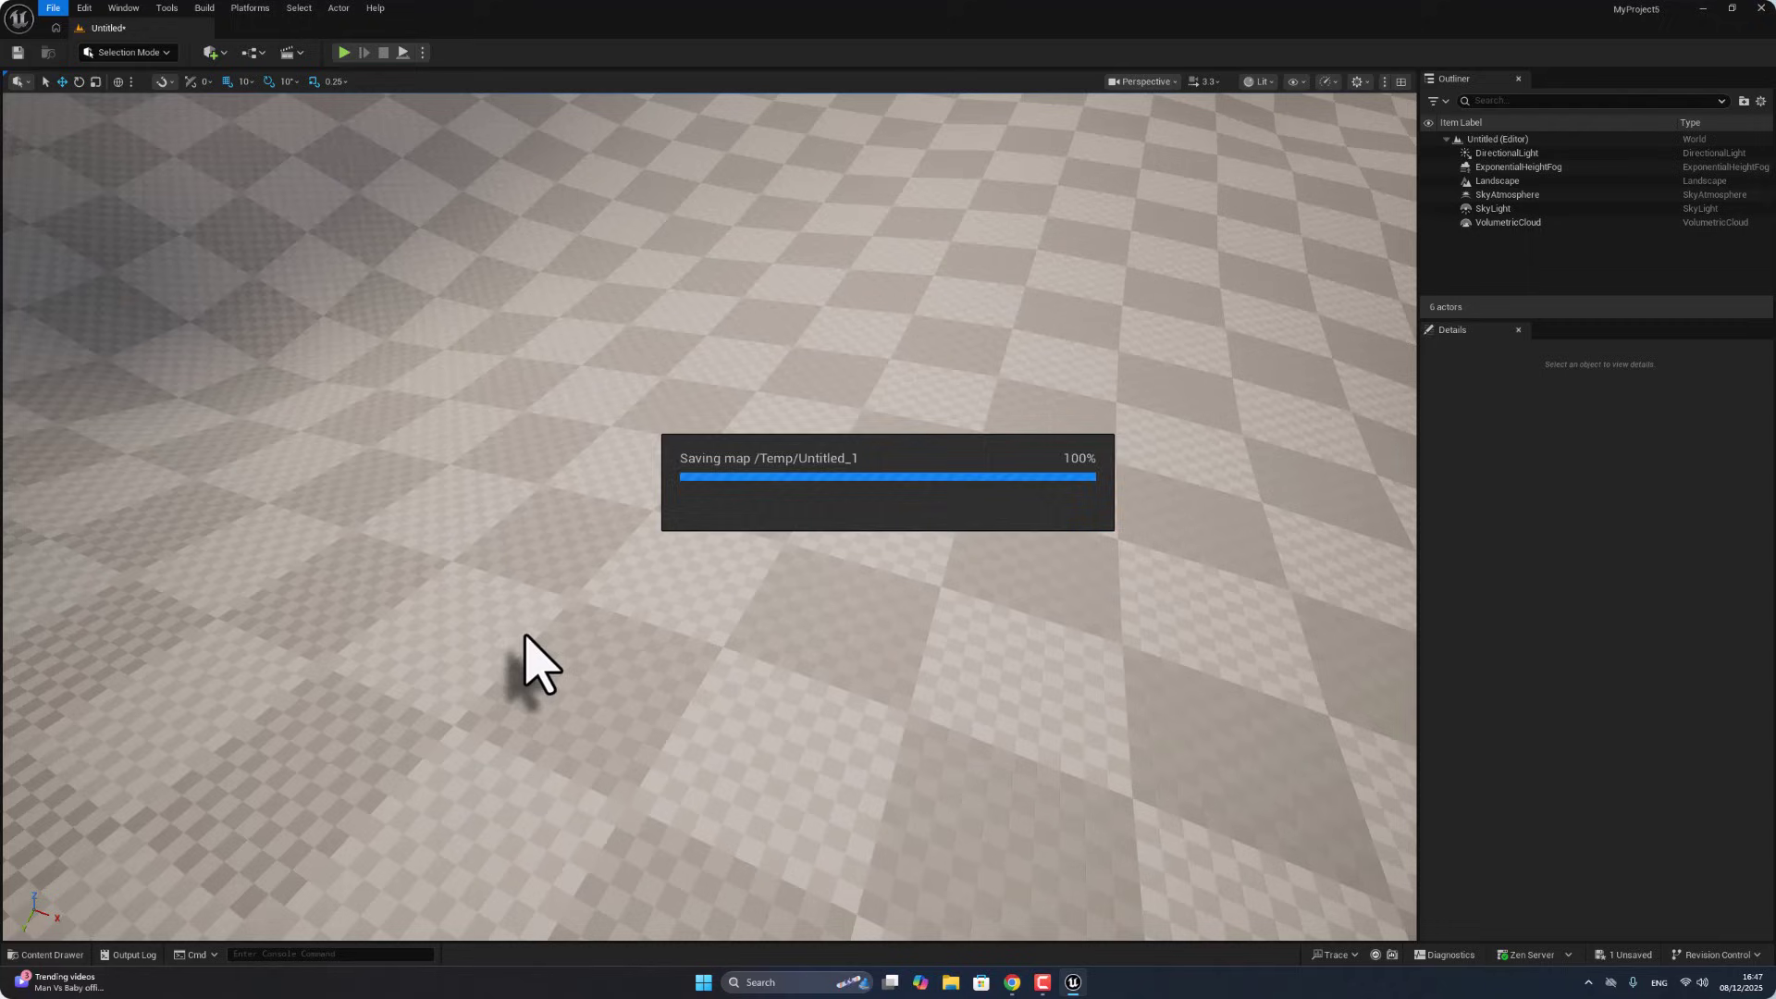
# Step: Add a Player Start to the level and raise it above the terrain to a Z location of about -2480
pyautogui.click(211, 52)
pyautogui.moveTo(263, 182)
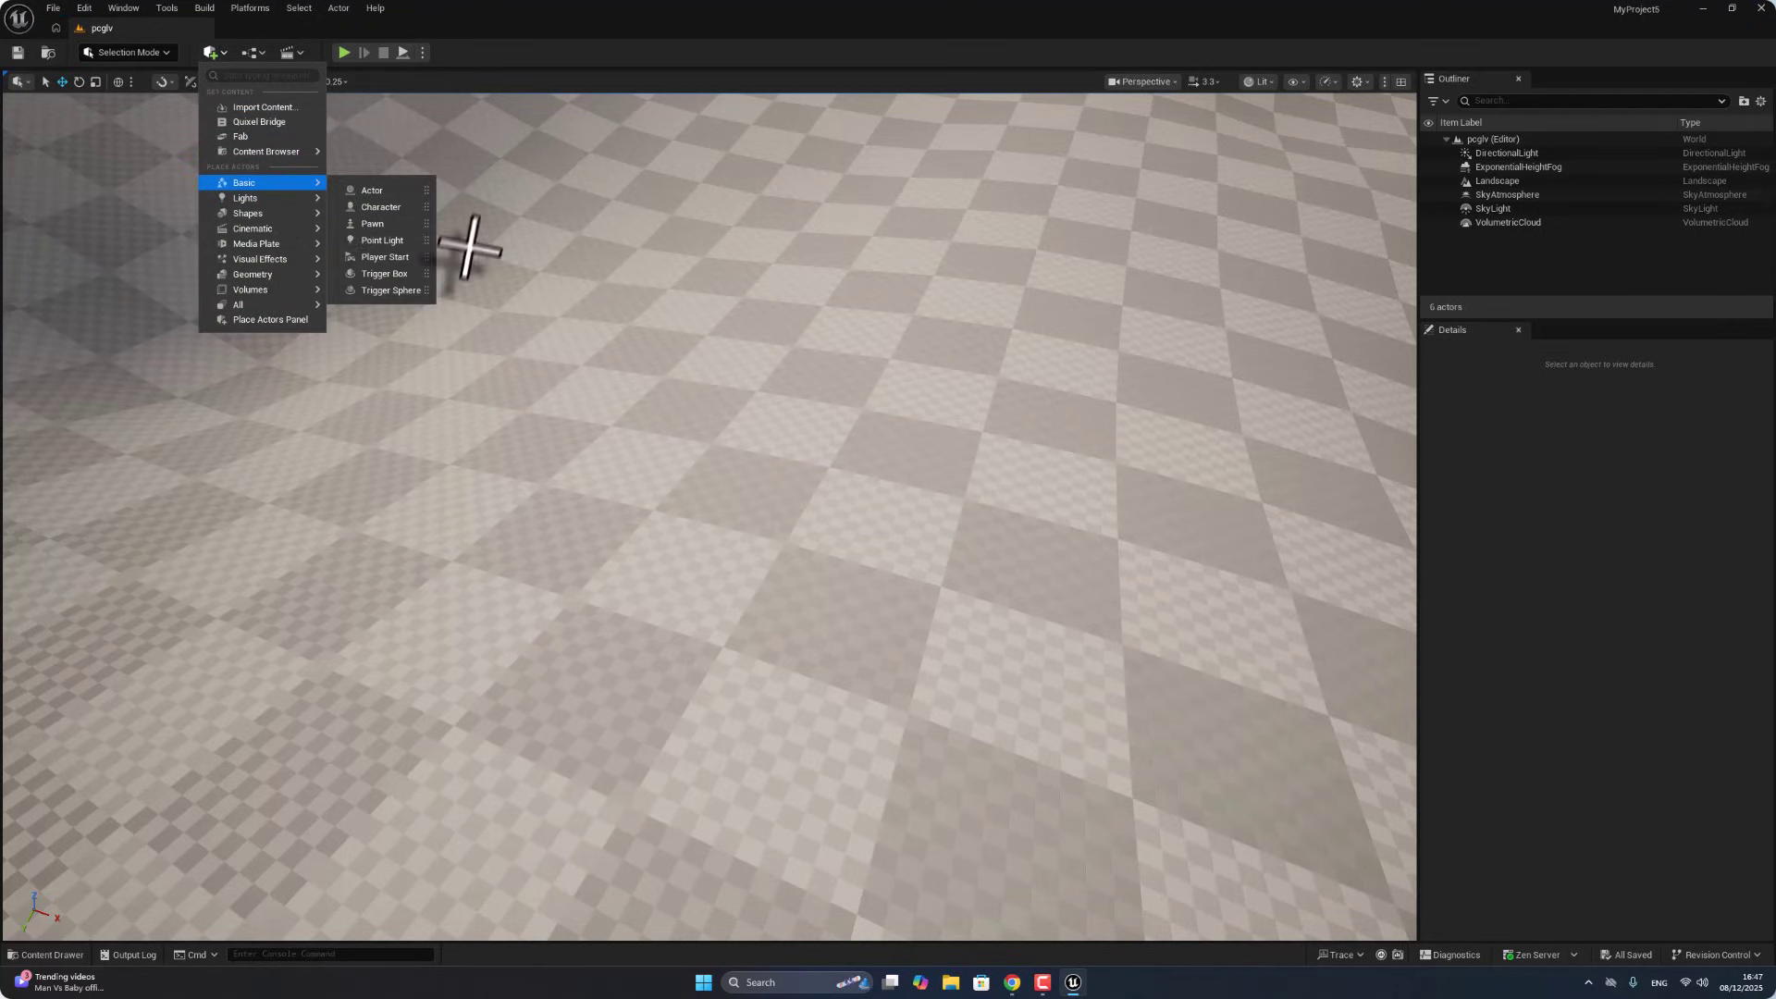
pyautogui.click(385, 256)
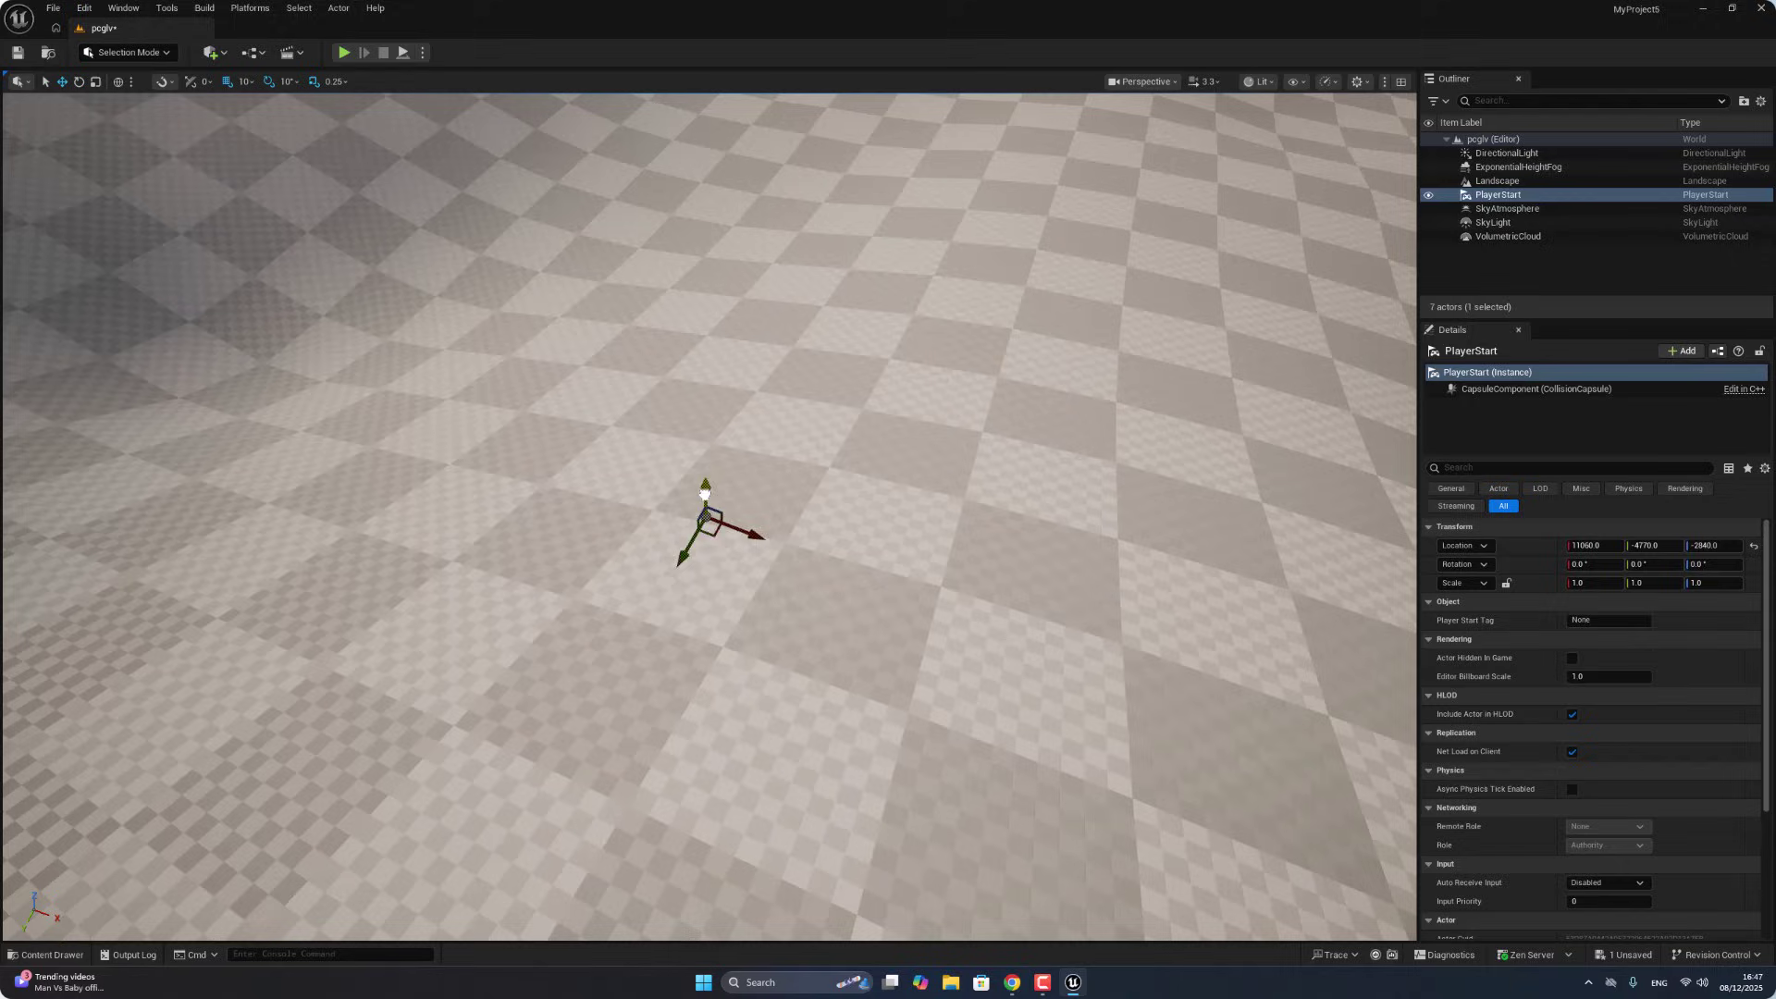
pyautogui.moveTo(703, 332); pyautogui.dragTo(703, 199)
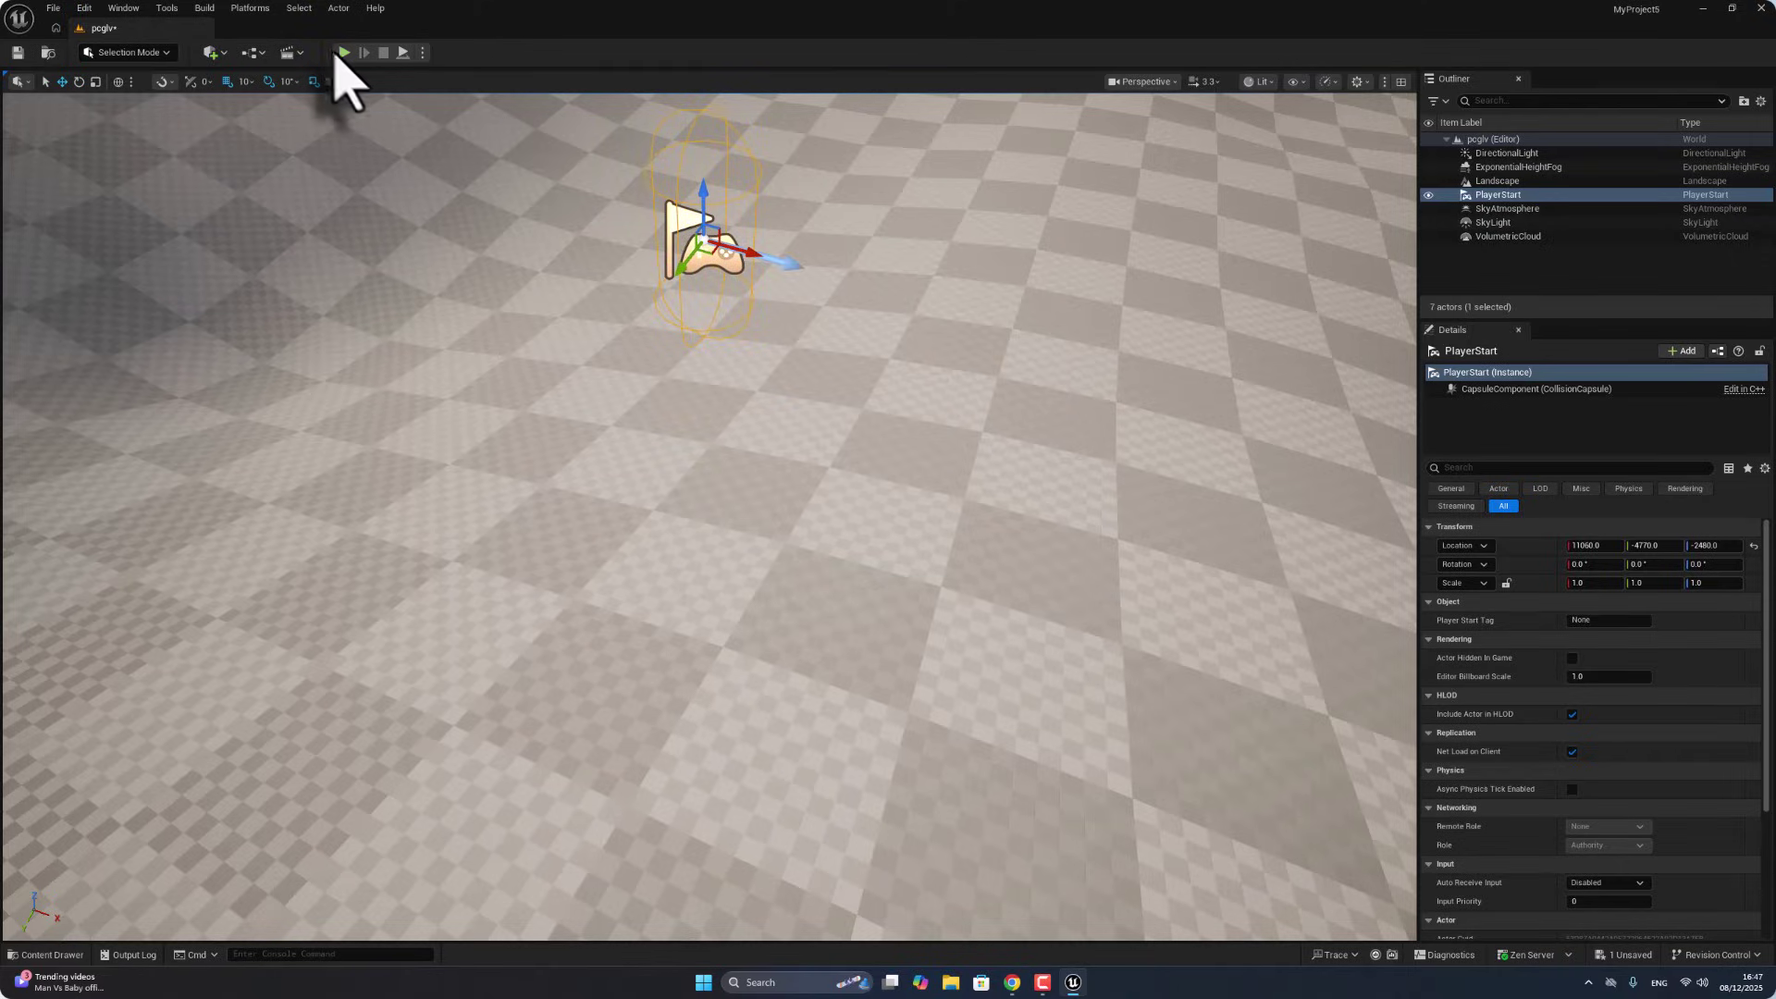
# Step: Play-test the level with the third-person character, stop the session and save the level changes
pyautogui.click(343, 53)
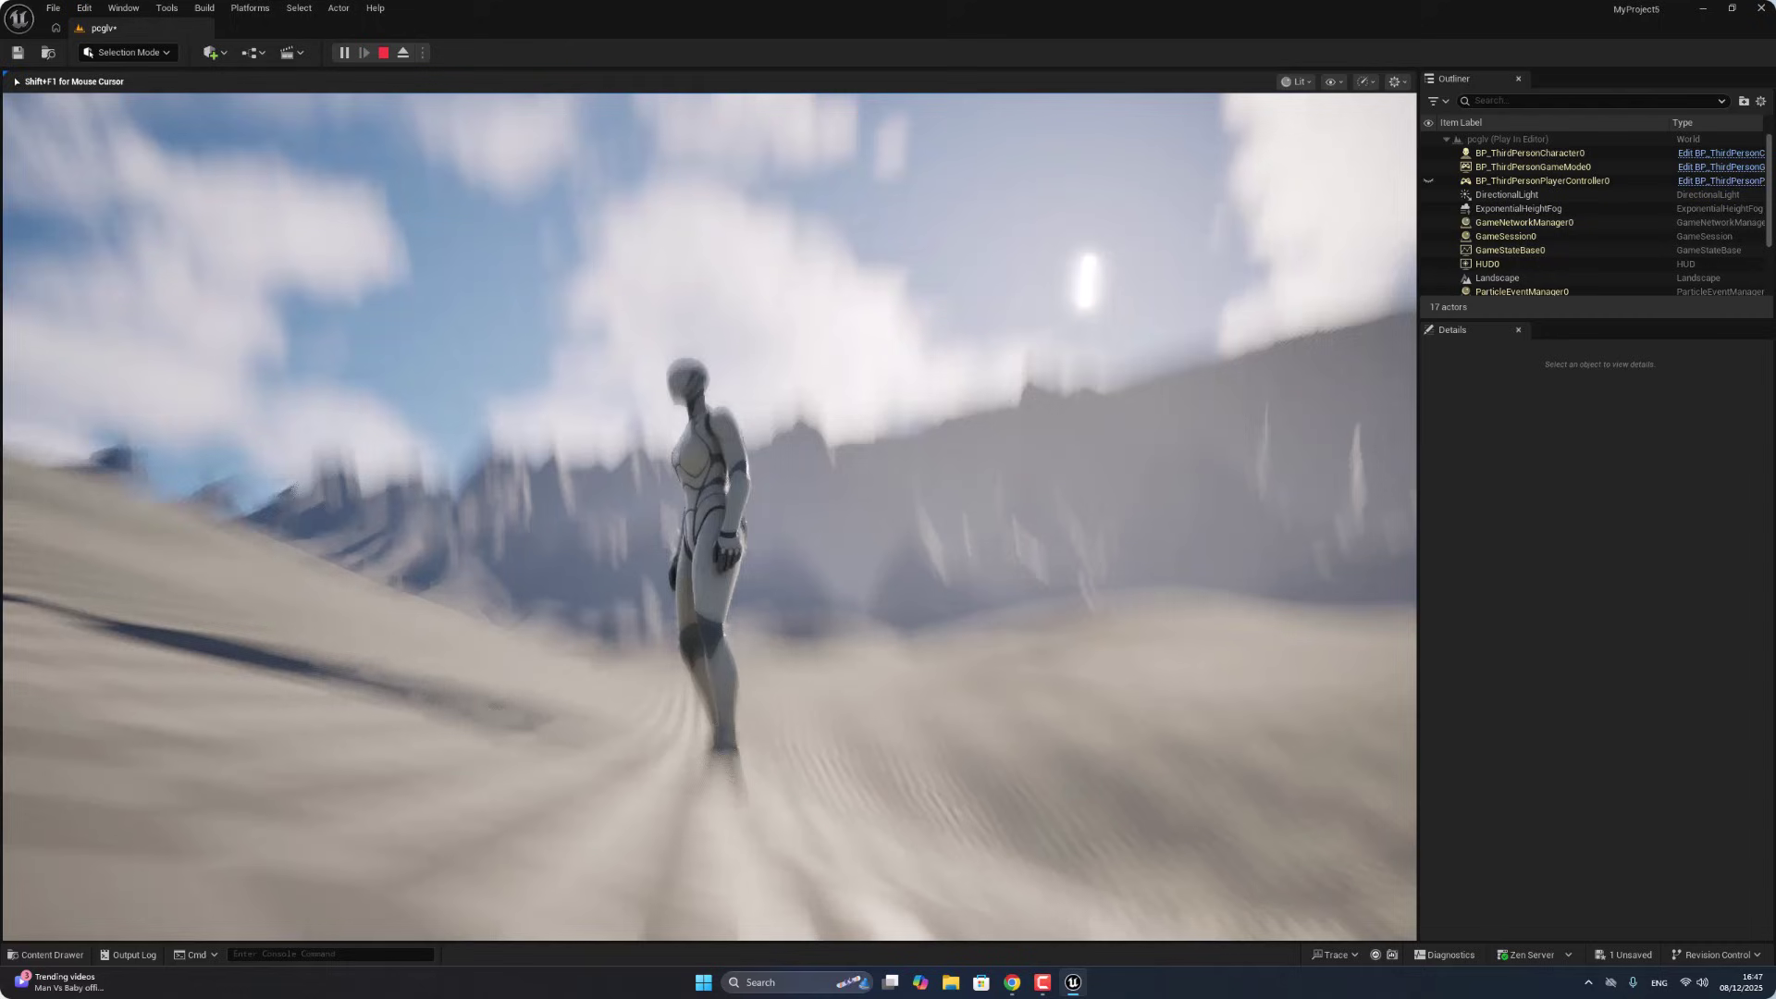
pyautogui.press('Escape')
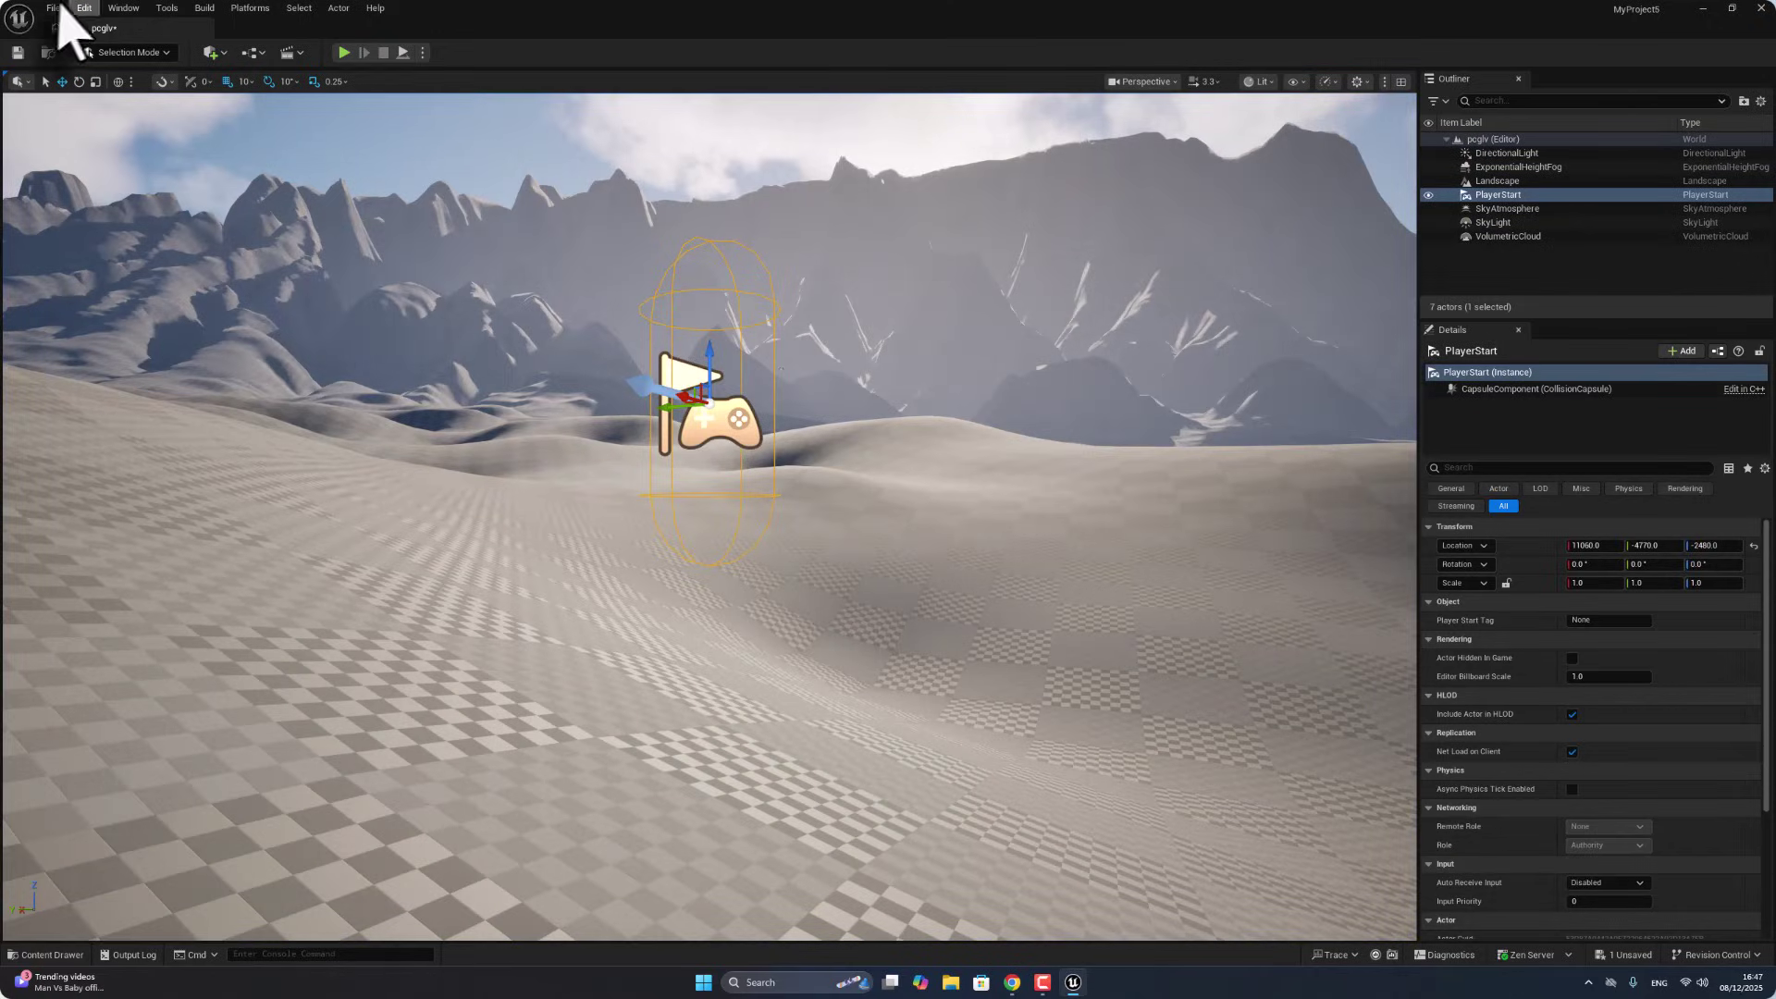
pyautogui.click(53, 9)
pyautogui.click(88, 189)
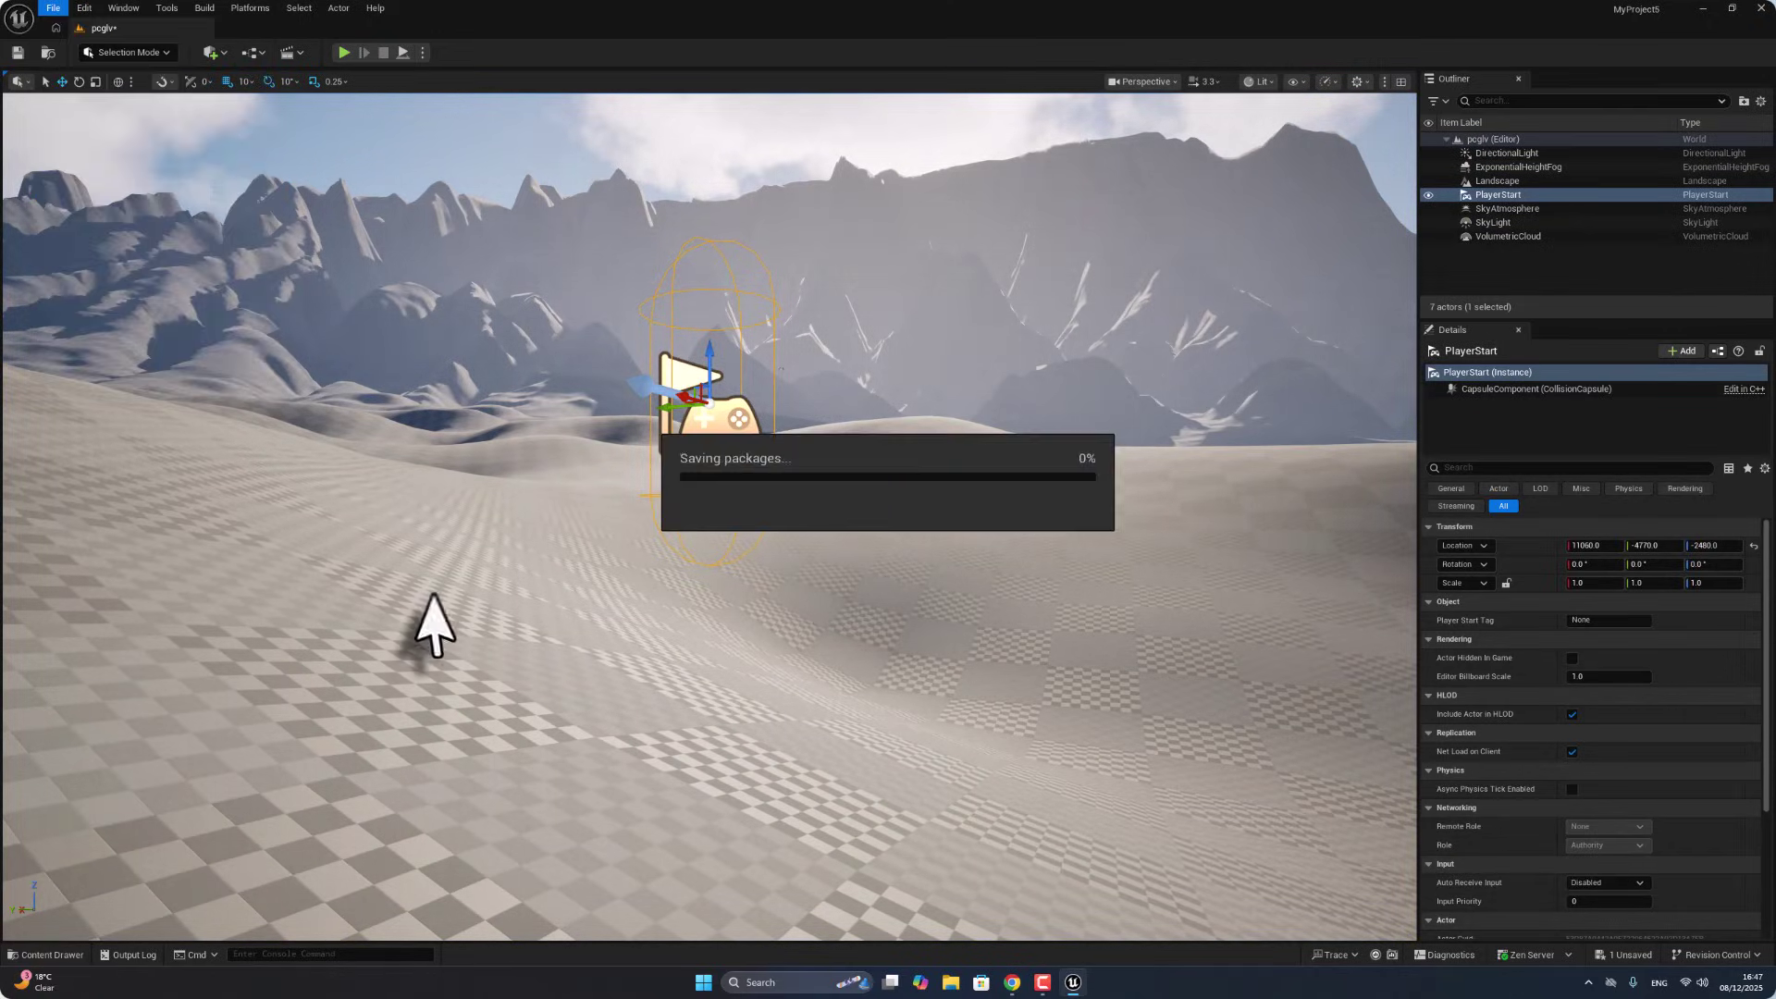
# Step: Clear the Static Mesh filter in the Content folder and create an empty PCG graph there named PCGForest
pyautogui.click(48, 955)
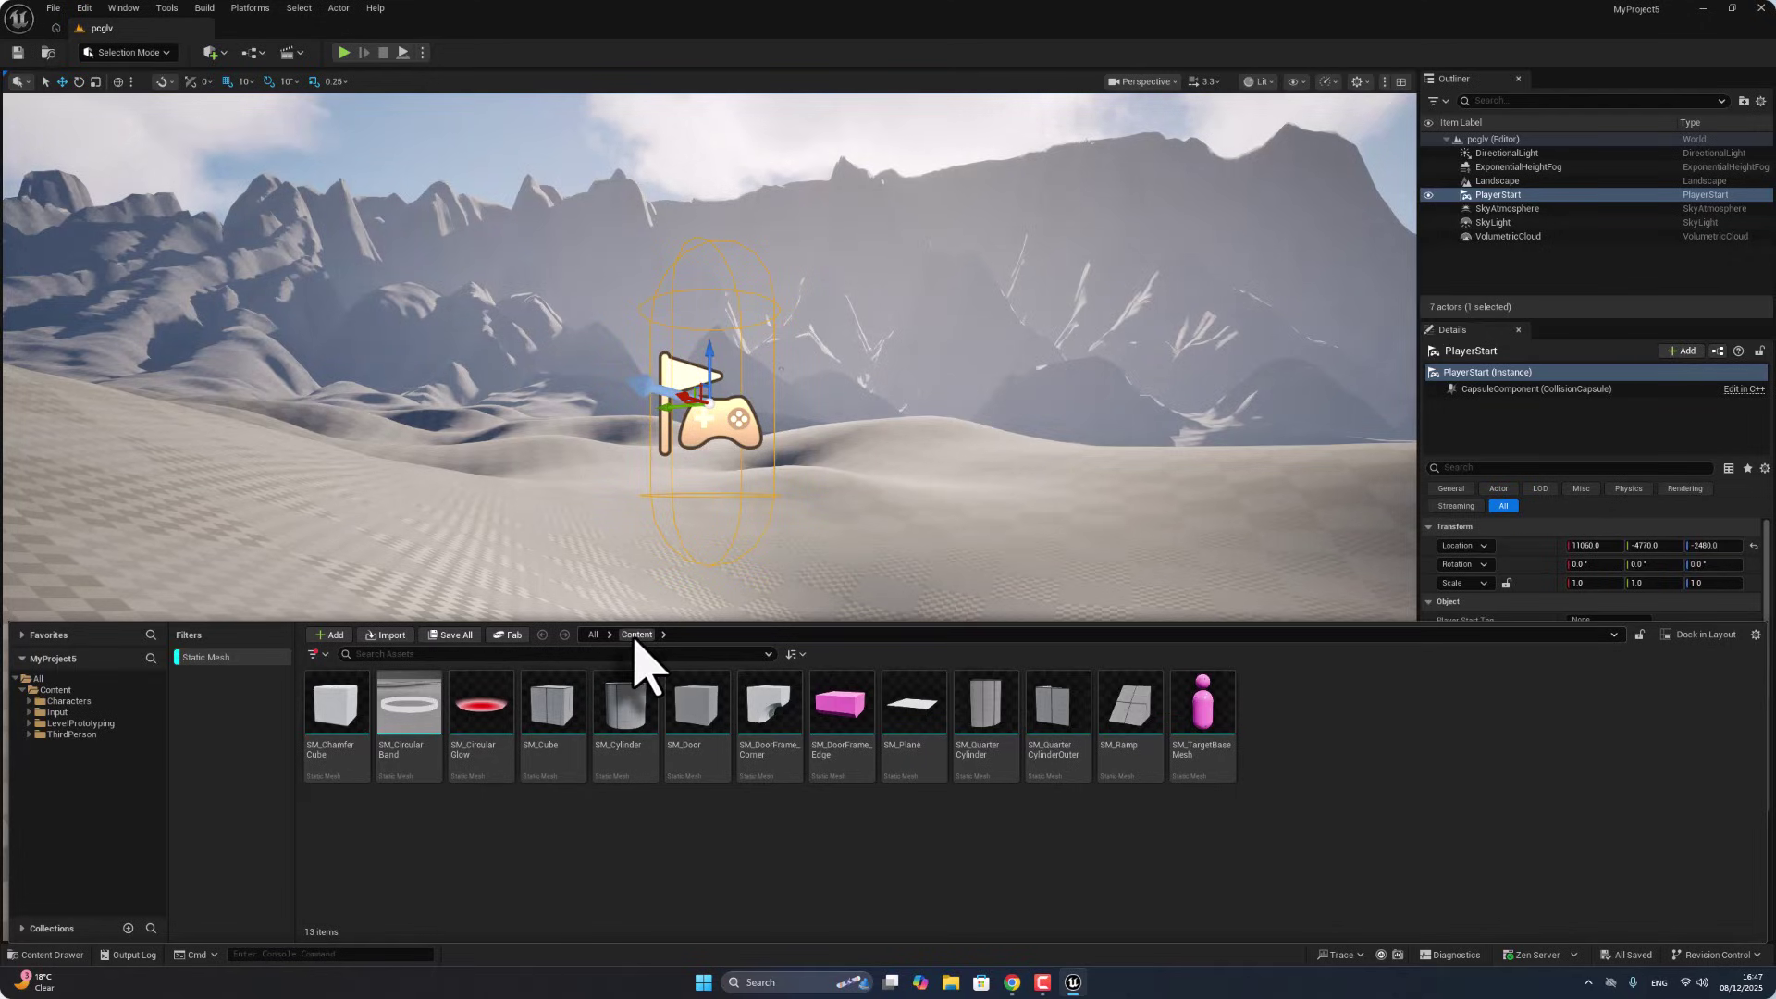
pyautogui.click(262, 658)
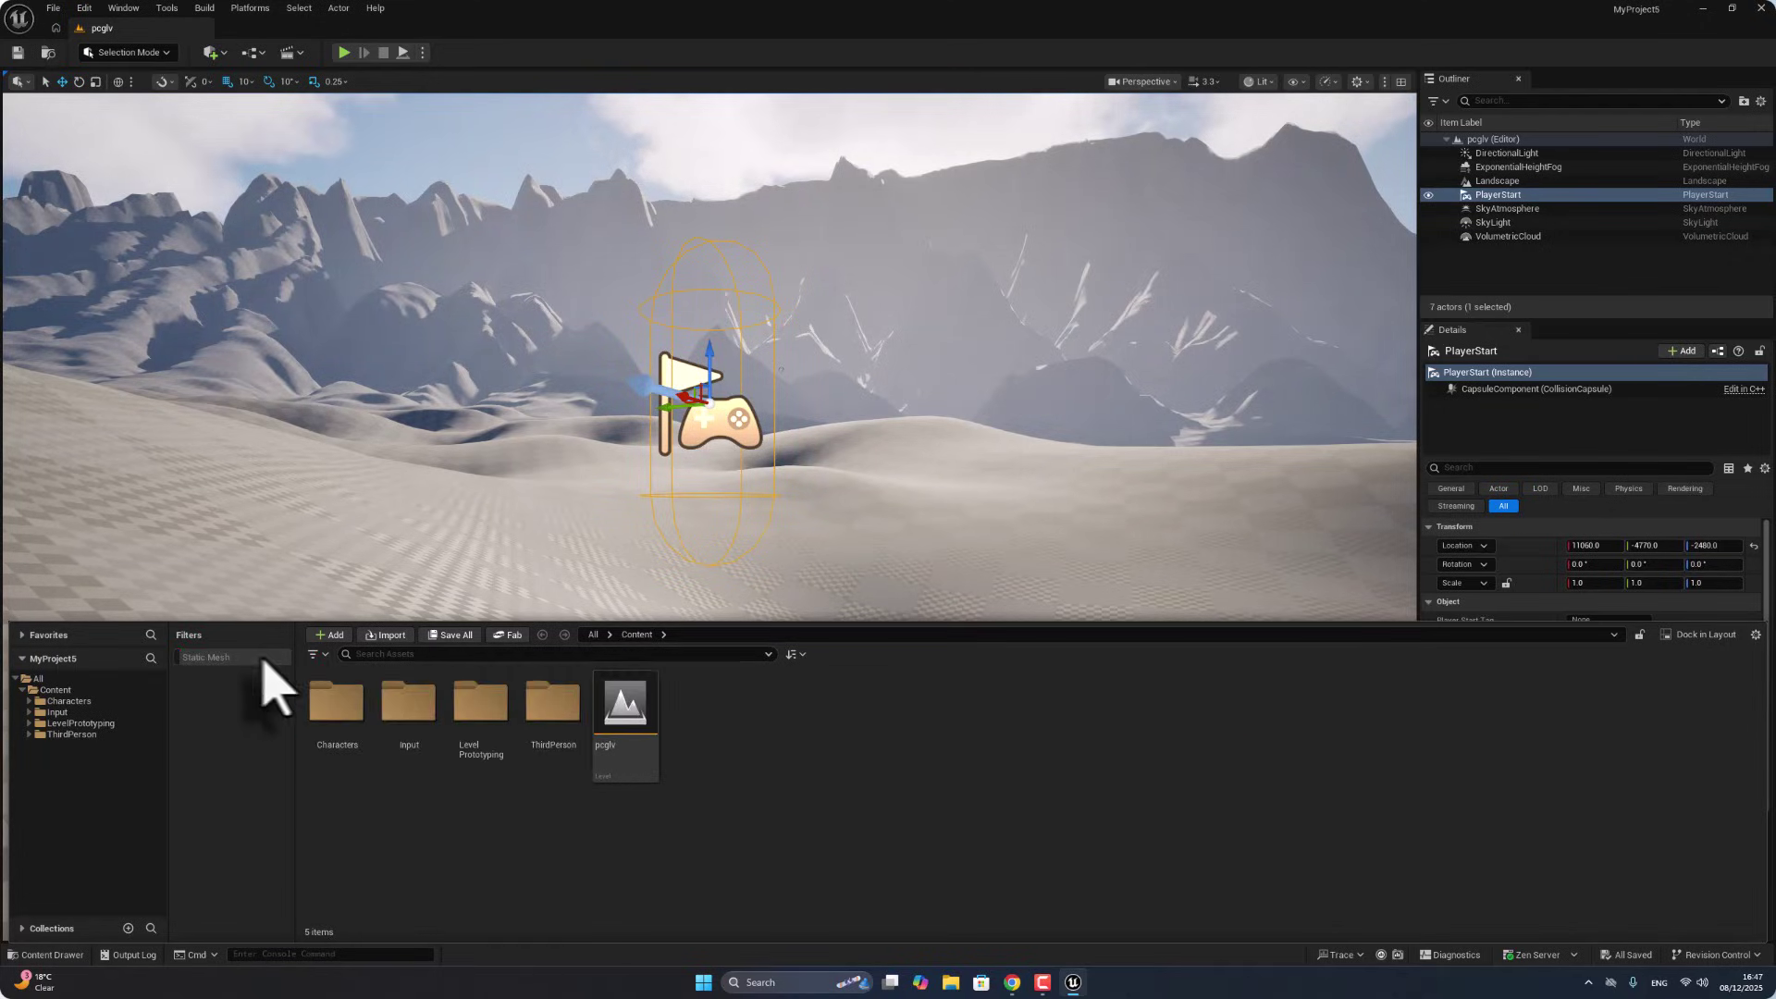
pyautogui.rightClick(716, 743)
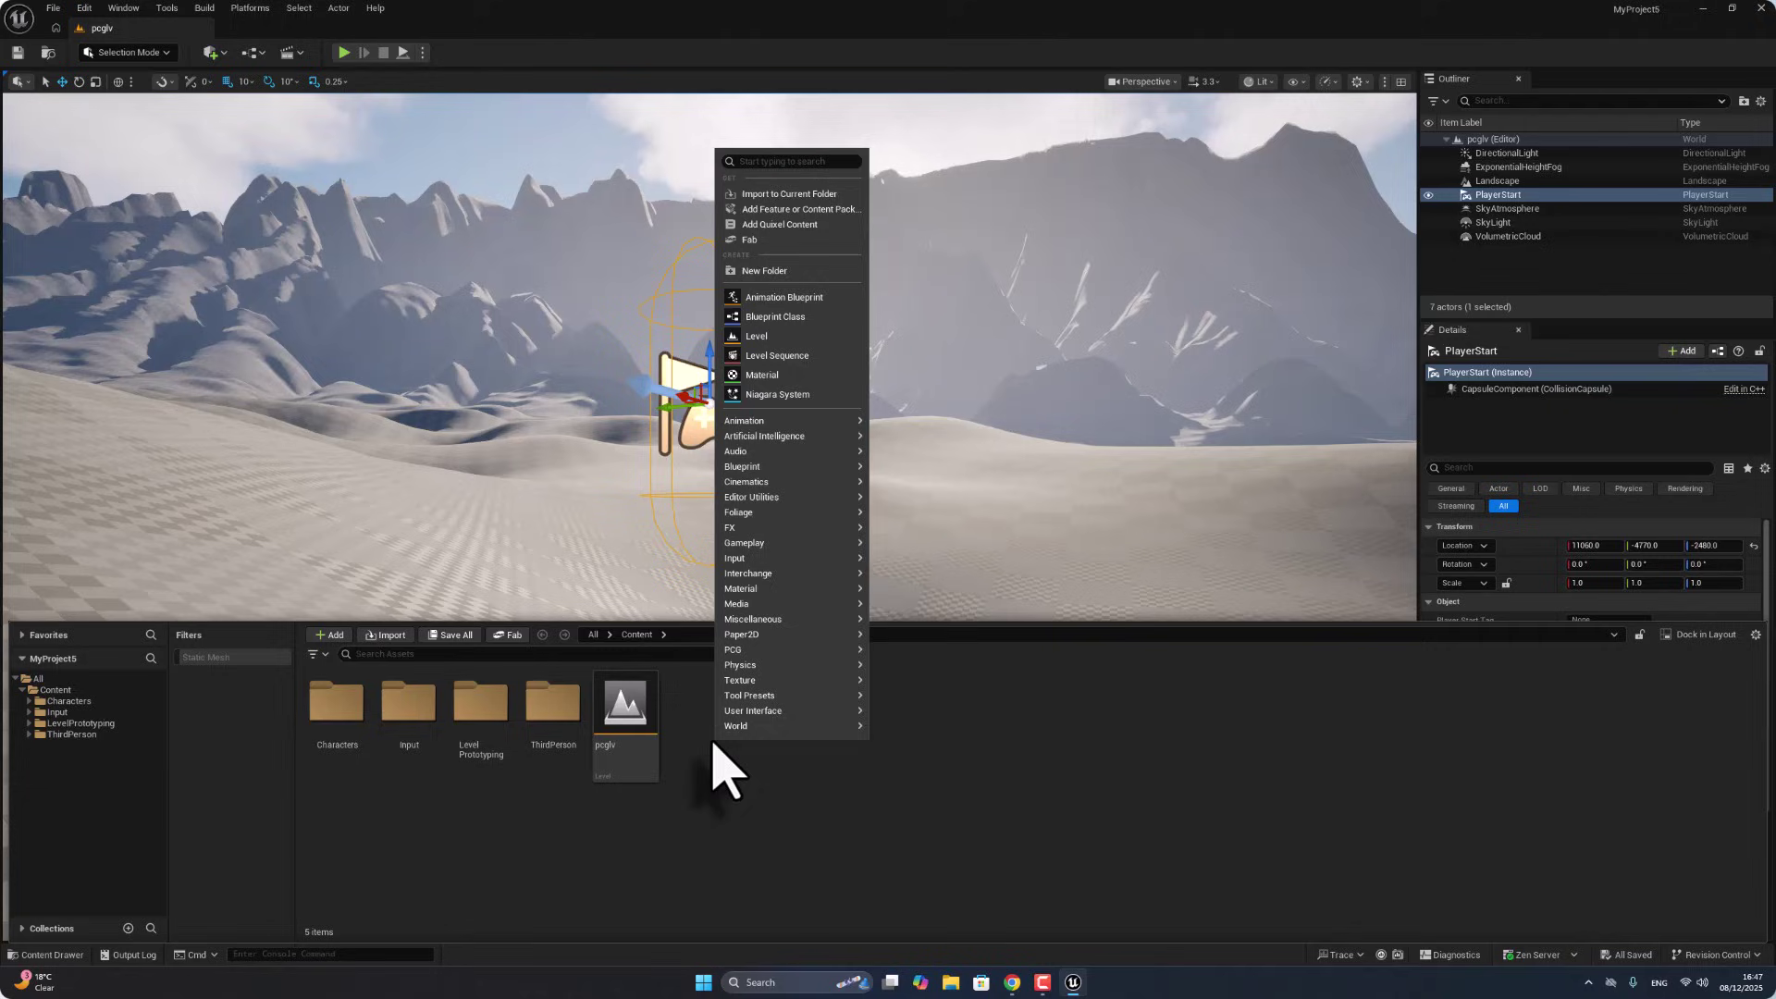
pyautogui.moveTo(786, 649)
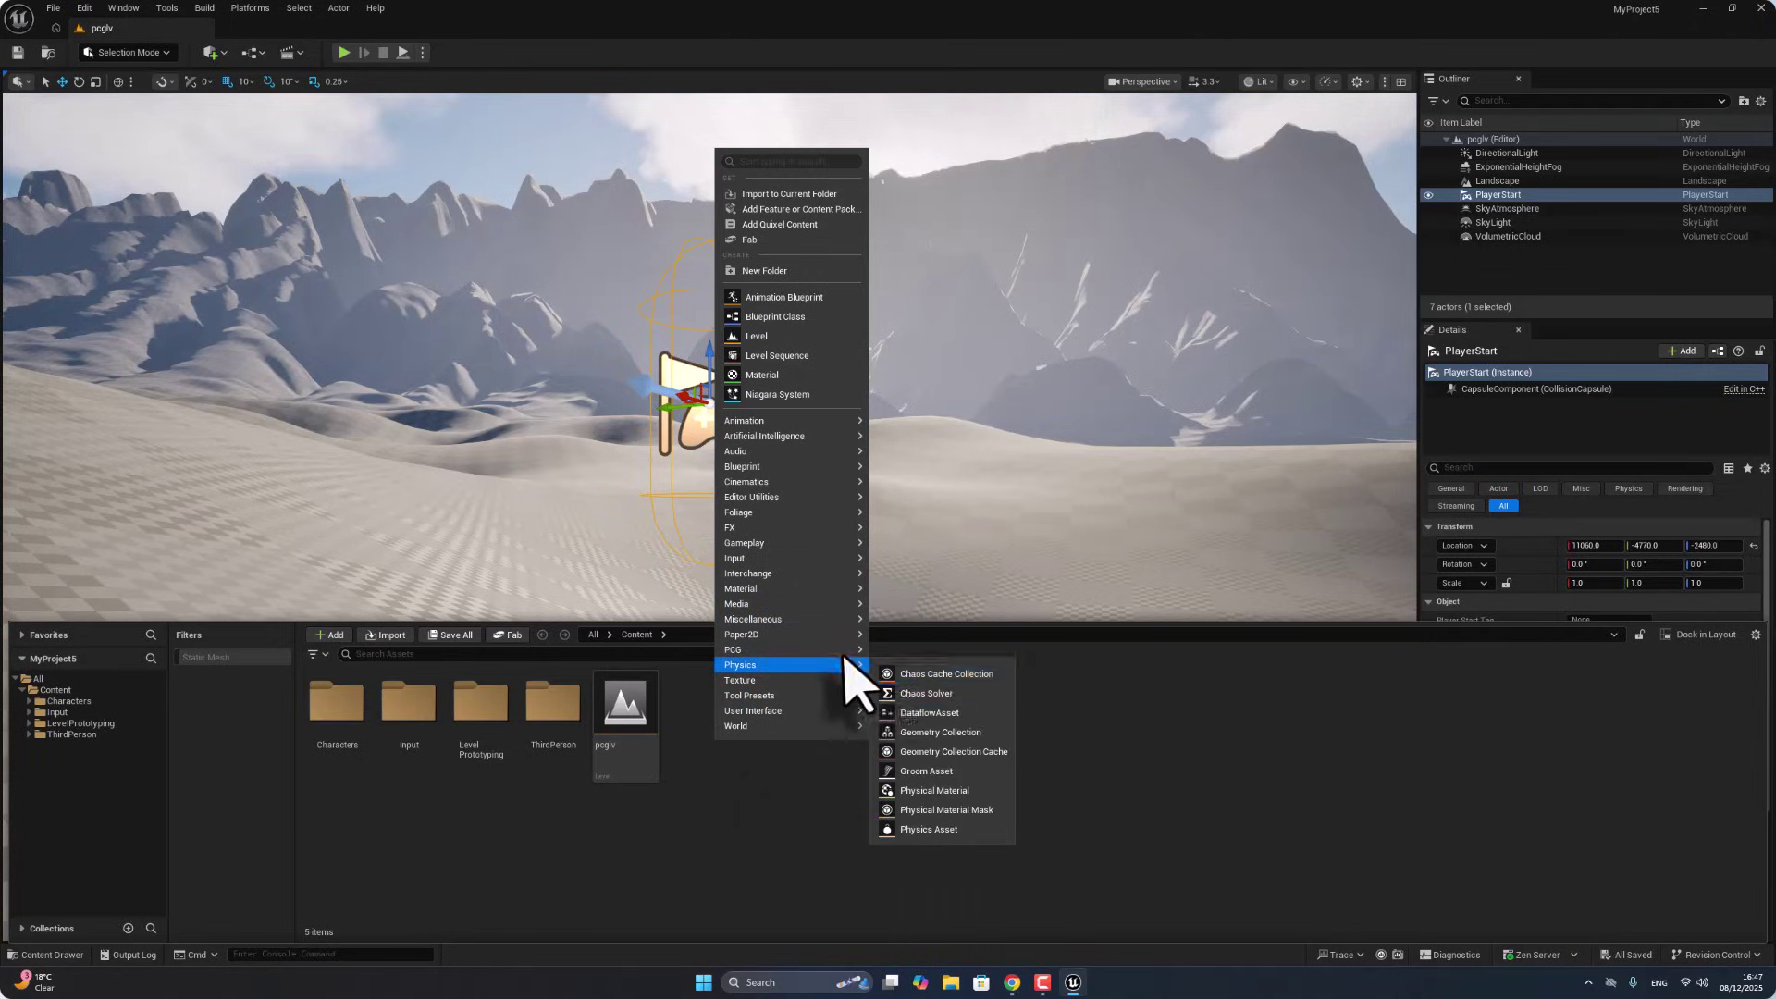
pyautogui.click(924, 658)
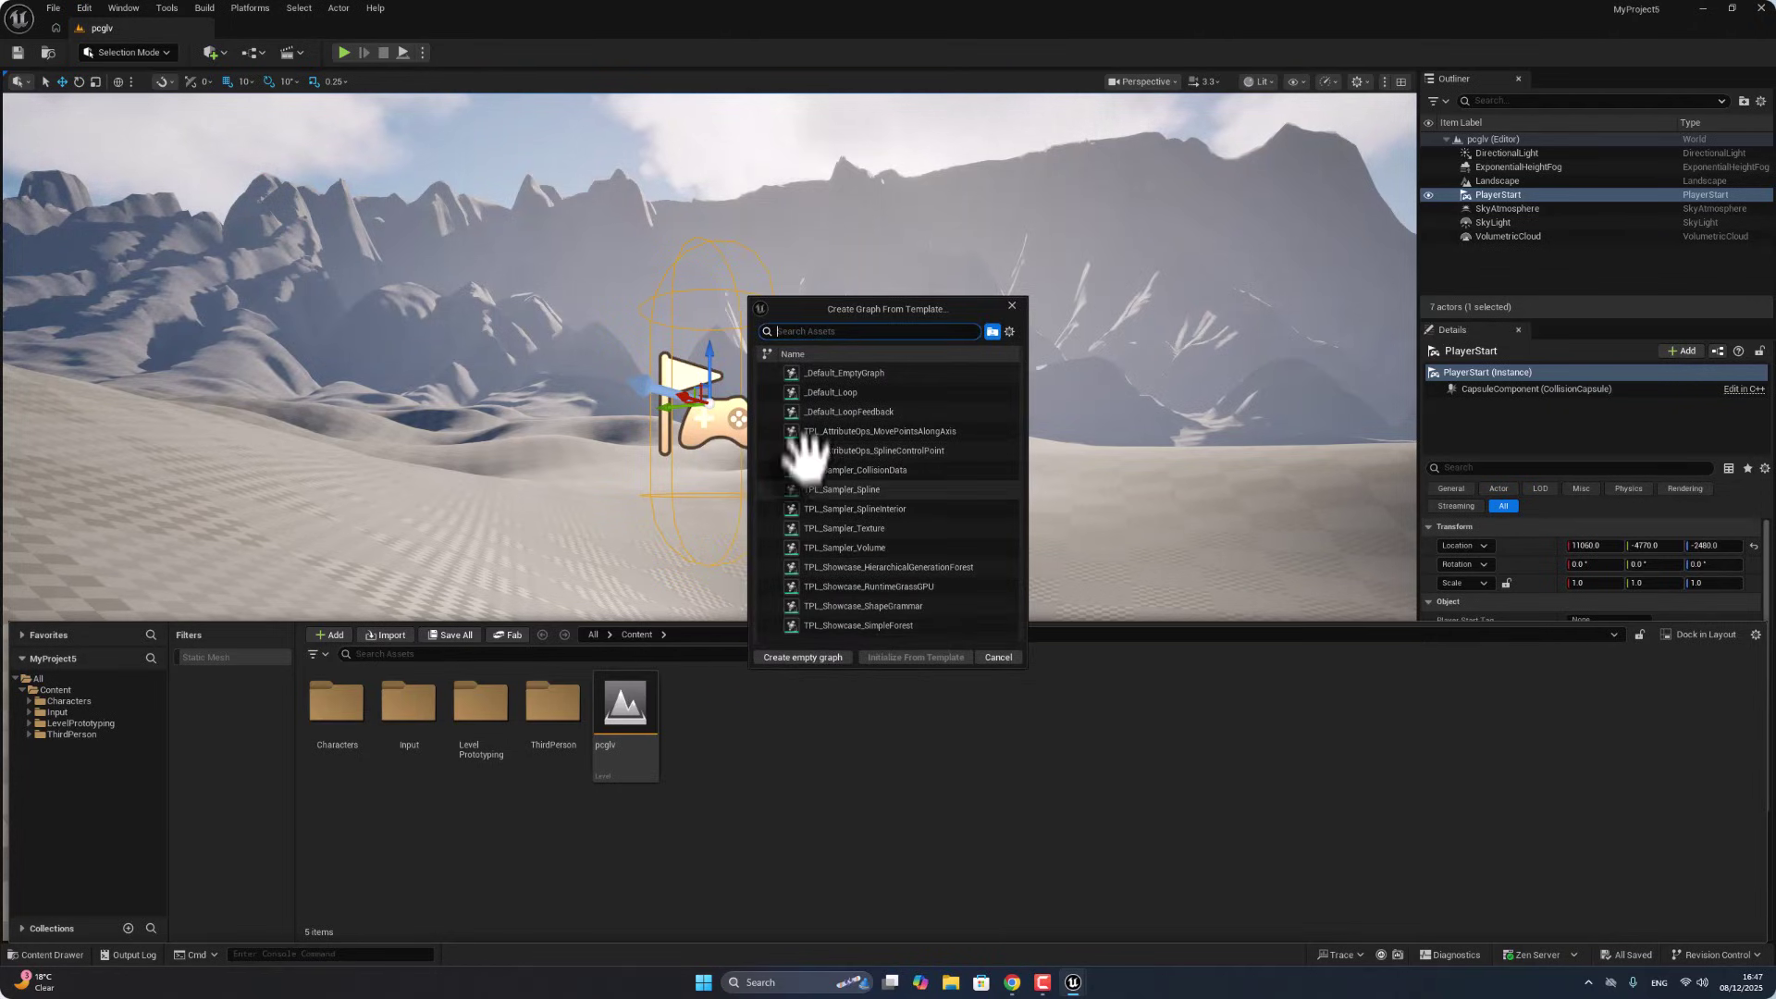
pyautogui.click(803, 658)
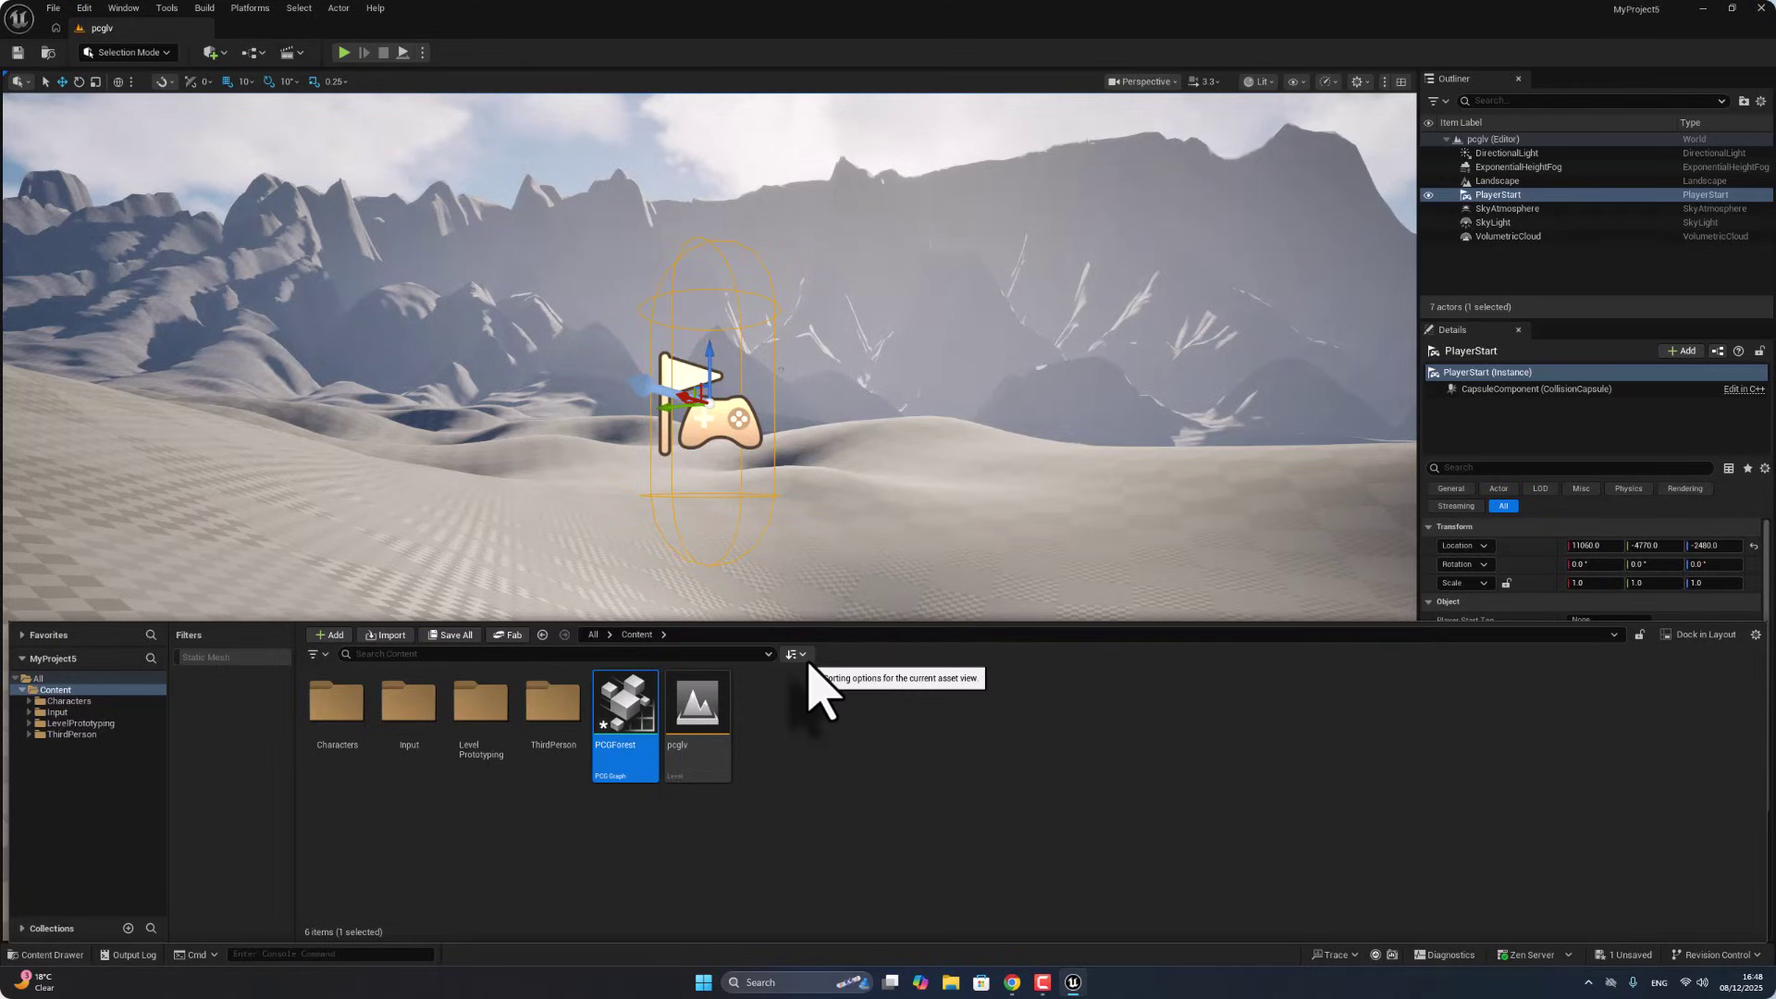
# Step: Open the PCGForest graph, dock its editor in the main window and bring up the list of available nodes
pyautogui.doubleClick(632, 703)
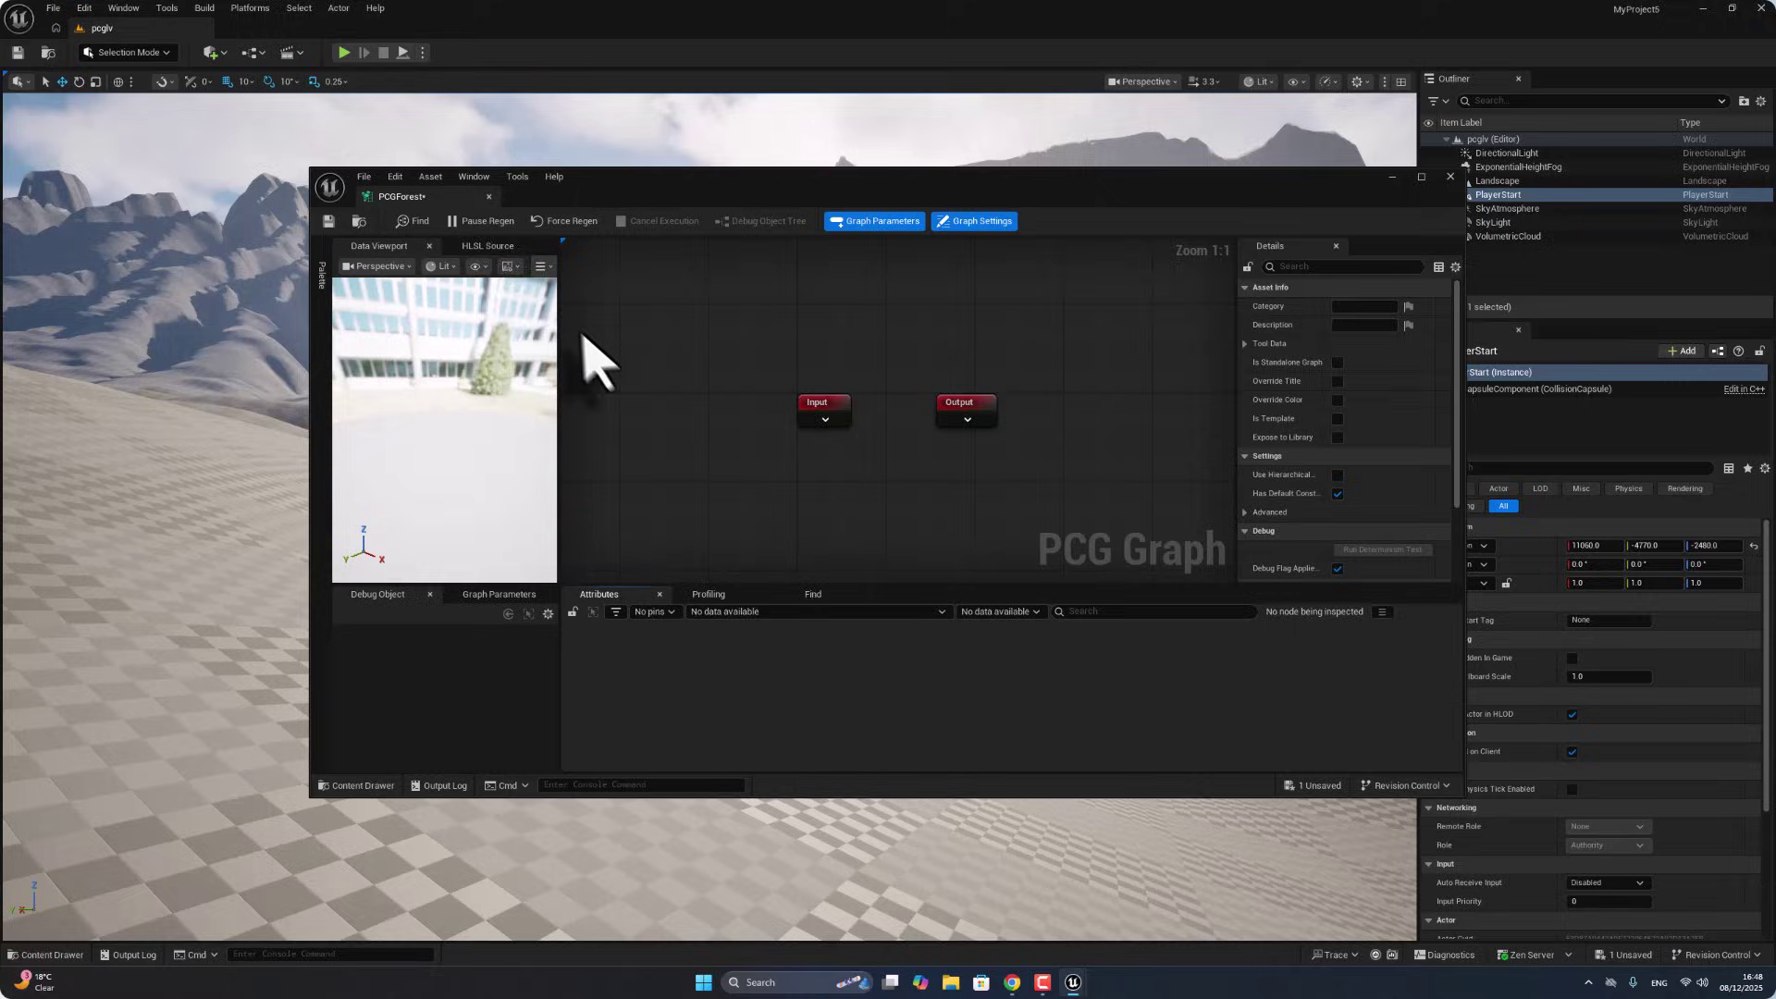
pyautogui.moveTo(450, 205); pyautogui.dragTo(302, 31)
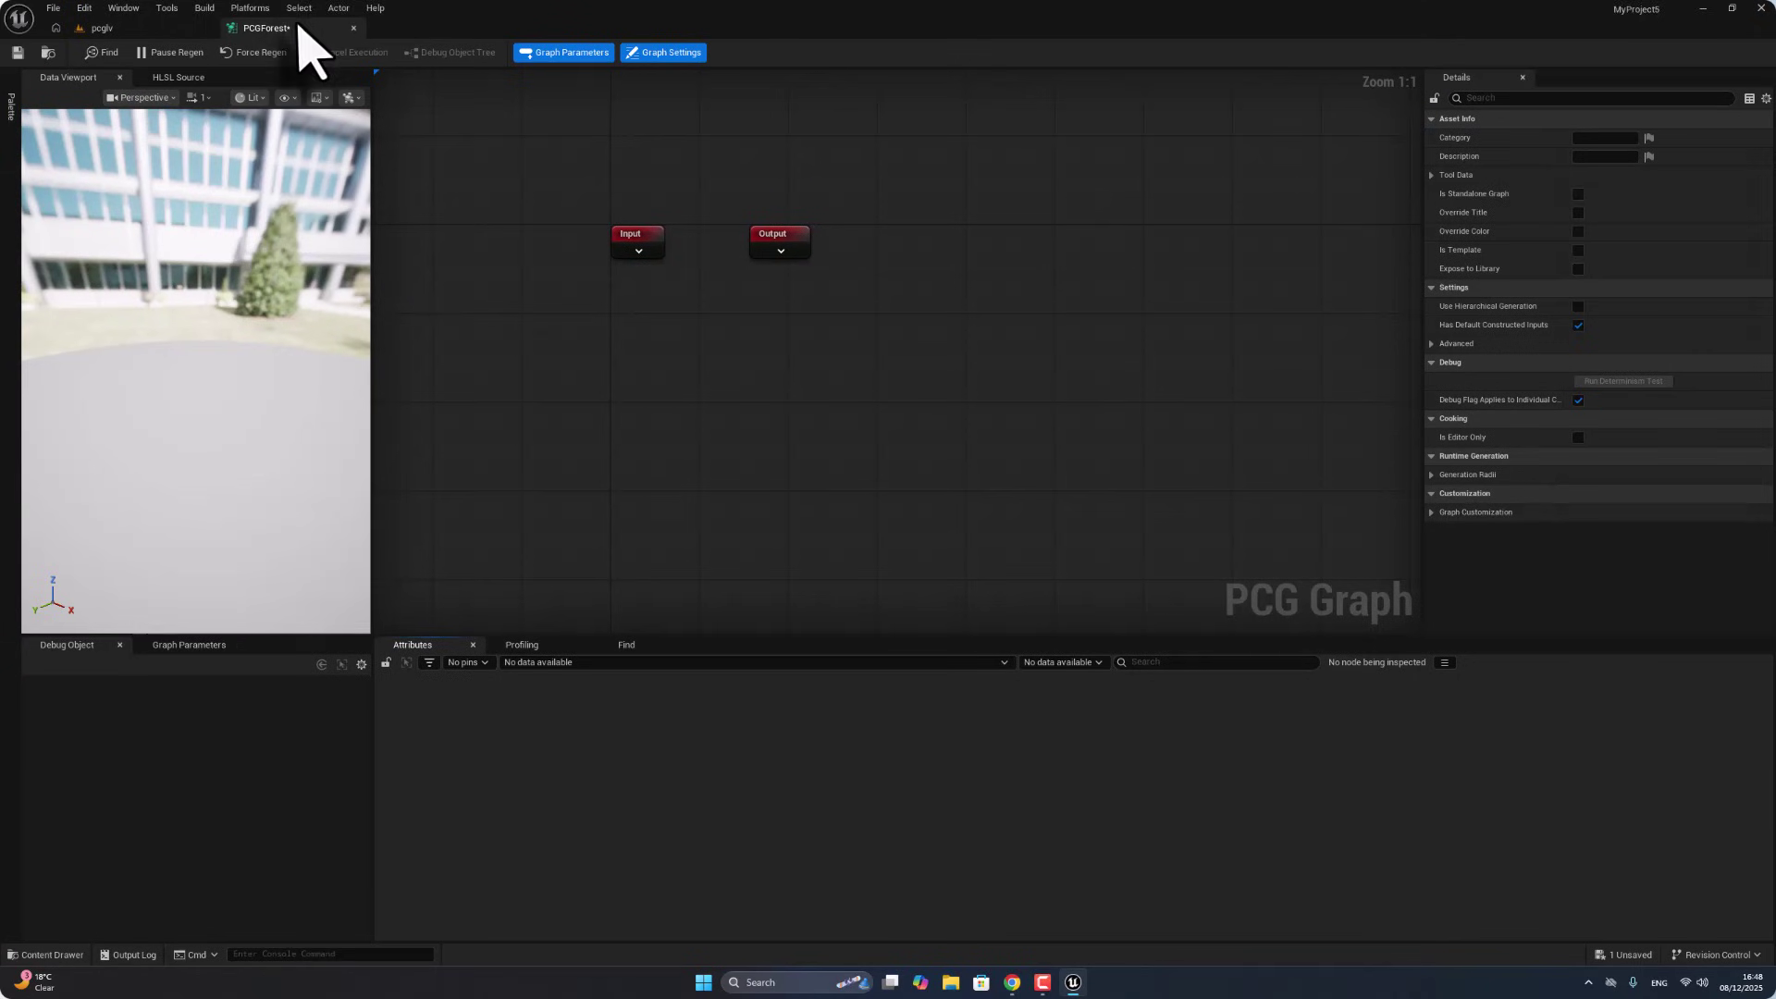
pyautogui.rightClick(770, 416)
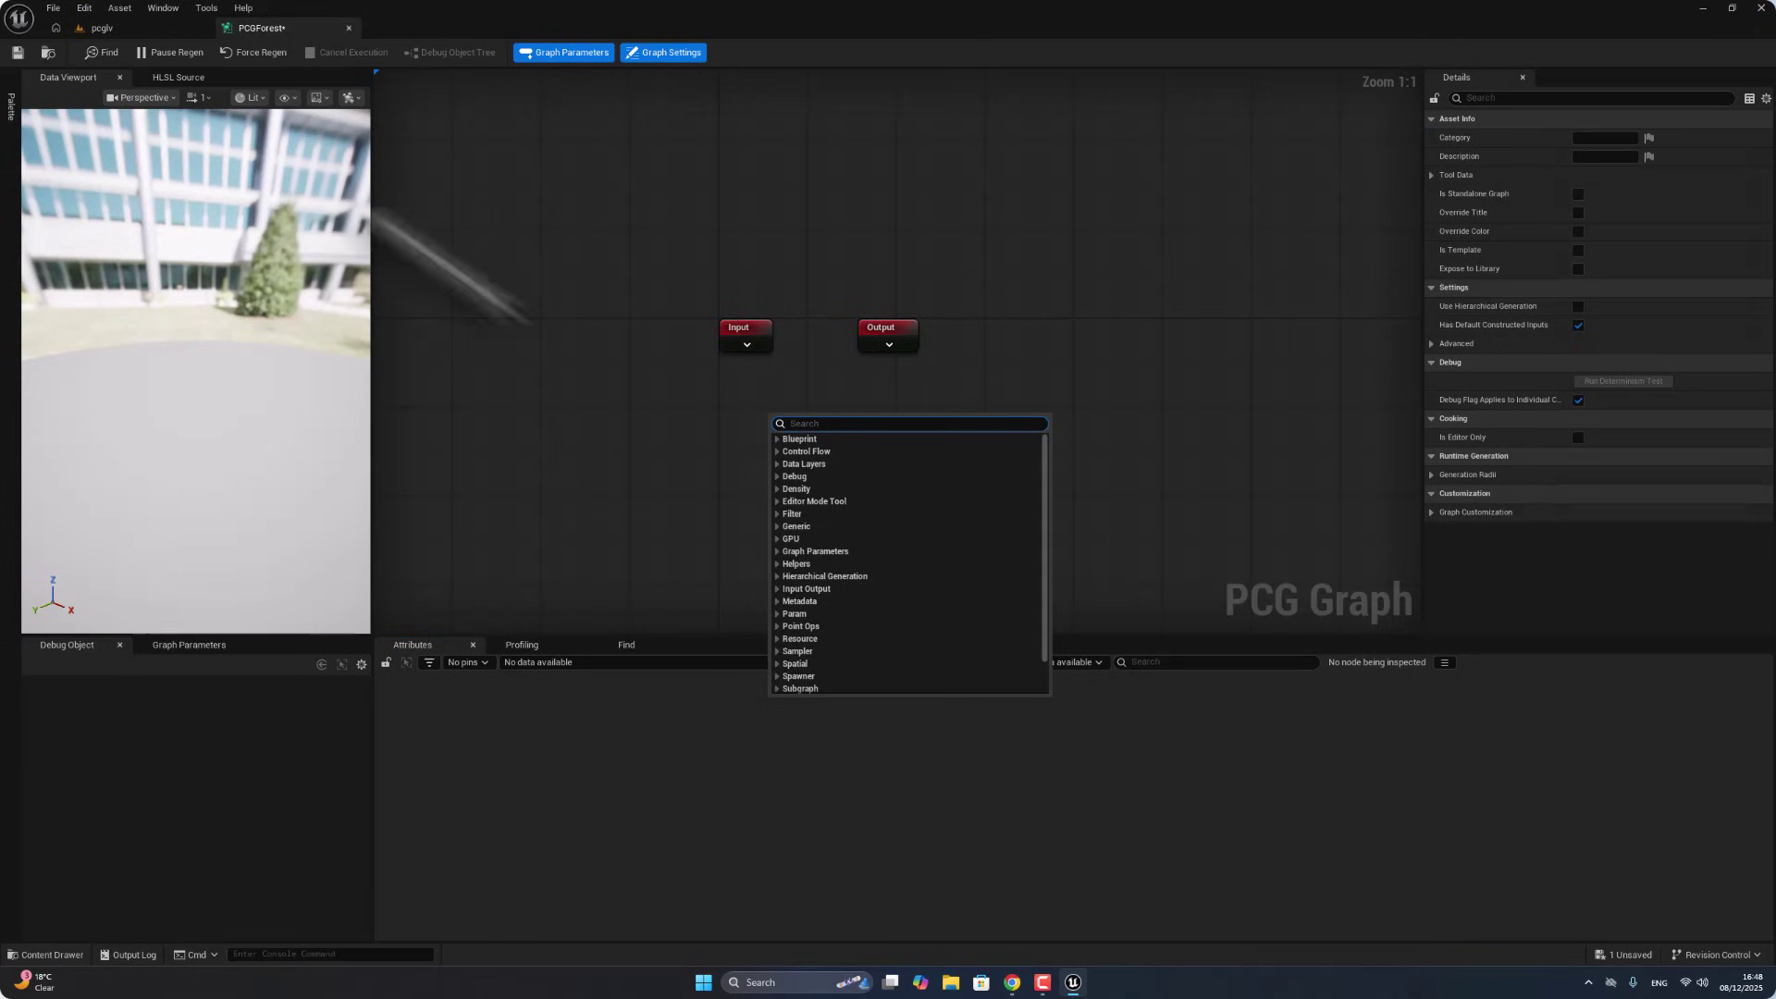
# Step: Select the landscape in the level, return to the PCGForest graph and add a Get Landscape Data node below the Input node
pyautogui.click(156, 30)
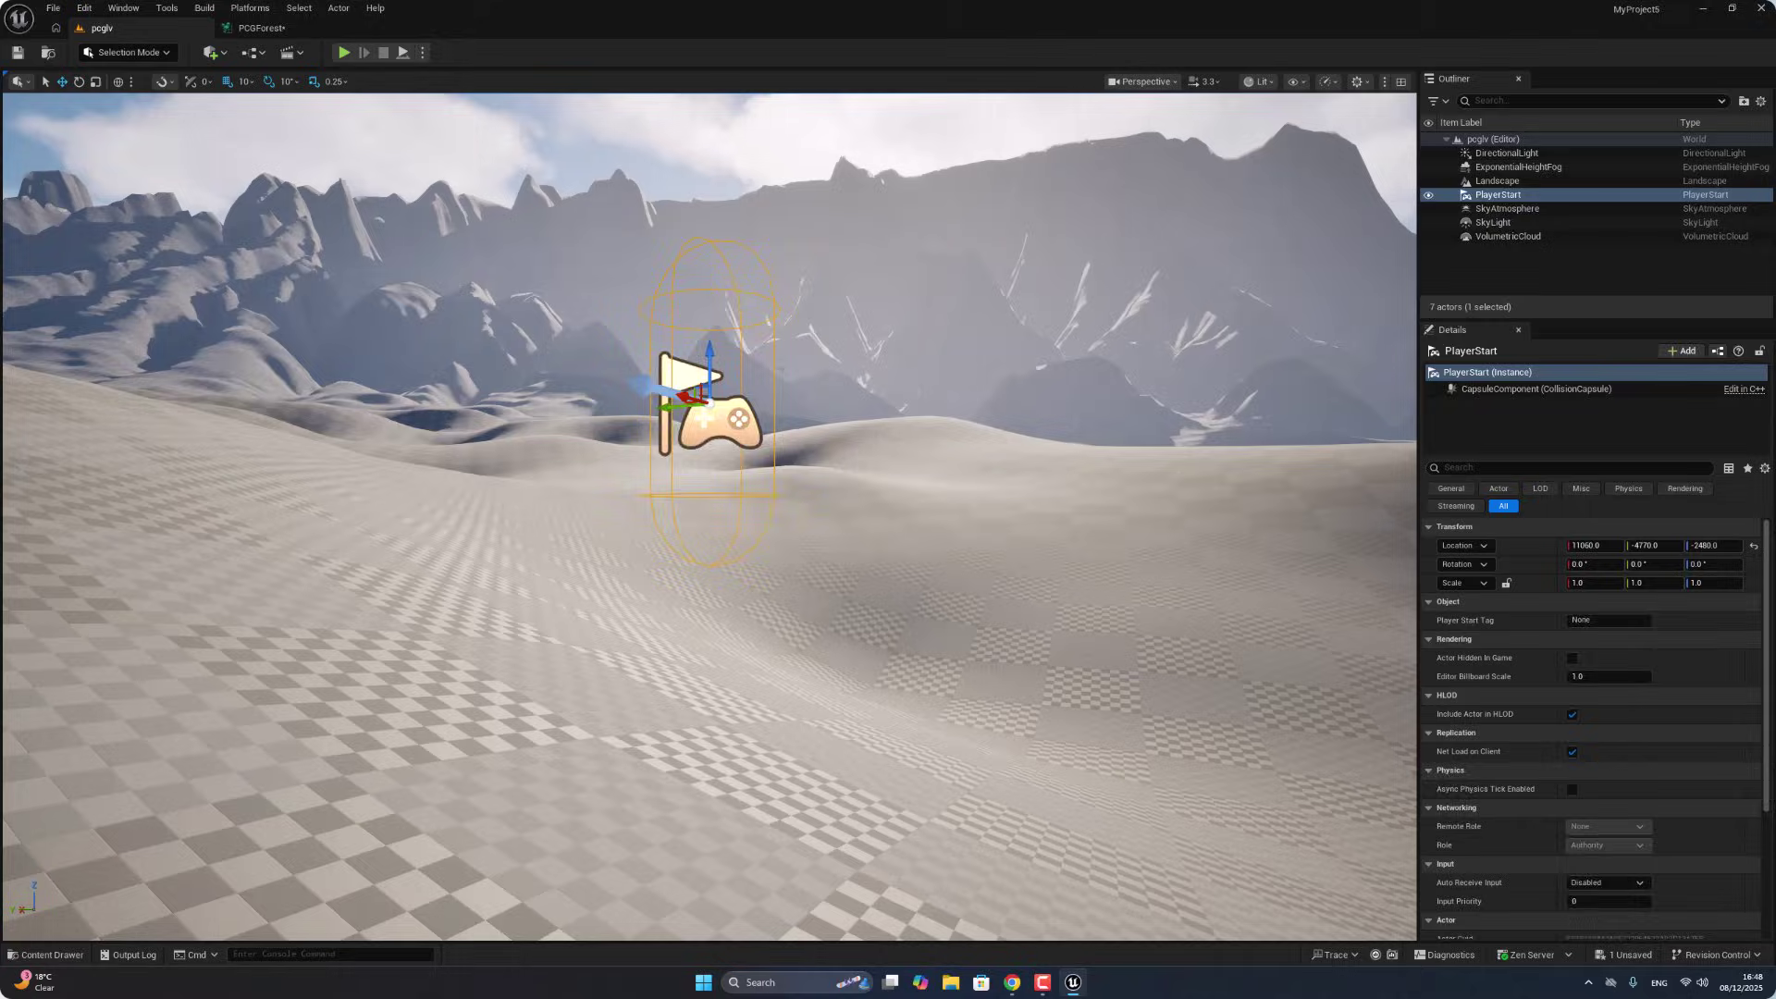
pyautogui.click(653, 675)
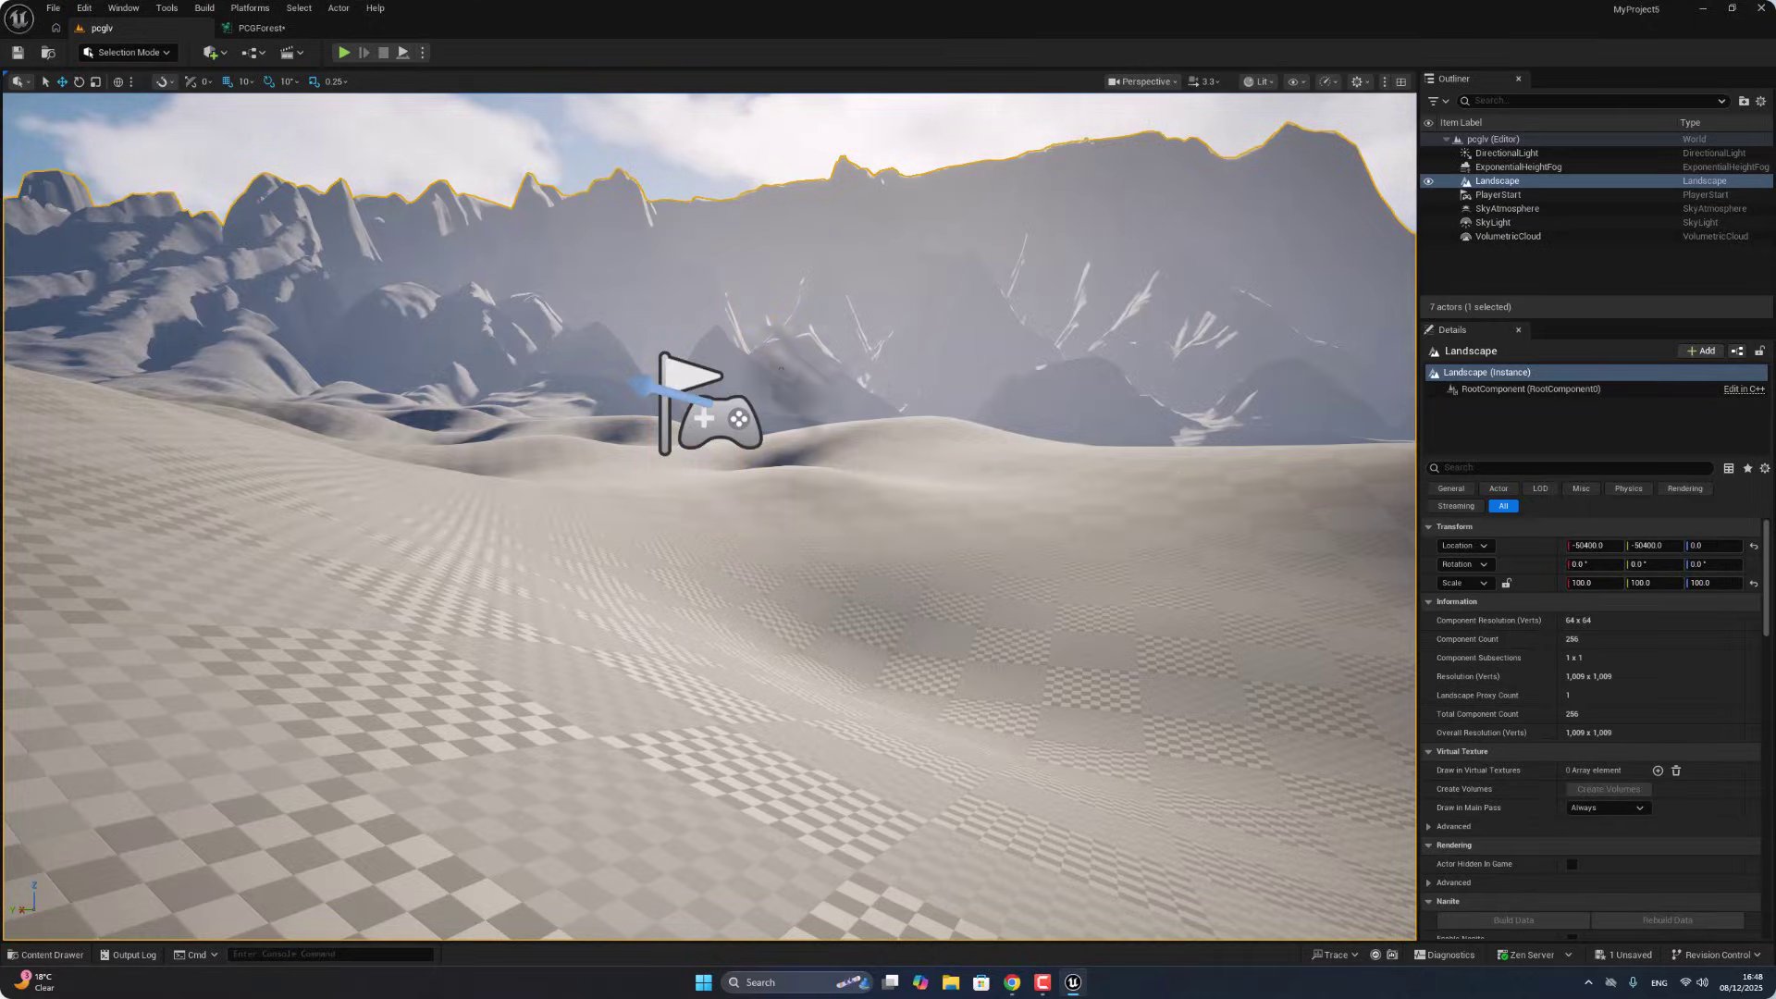
pyautogui.click(293, 31)
pyautogui.rightClick(801, 514)
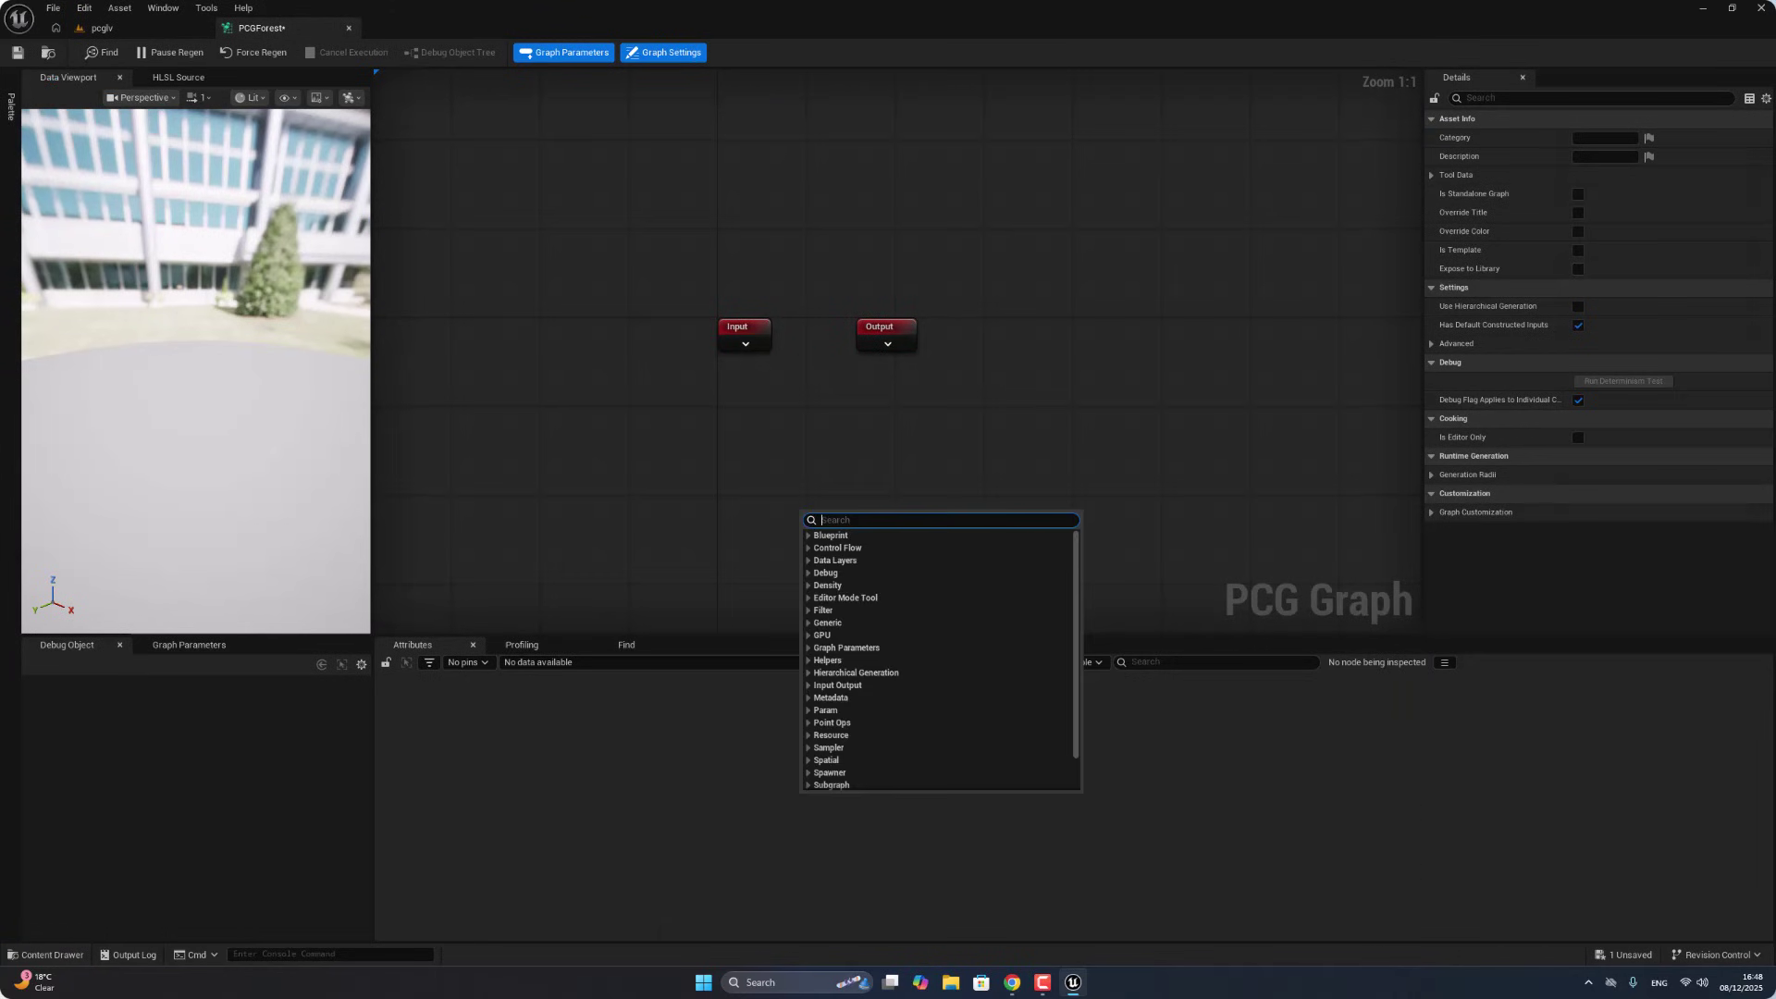
pyautogui.write('landsca')
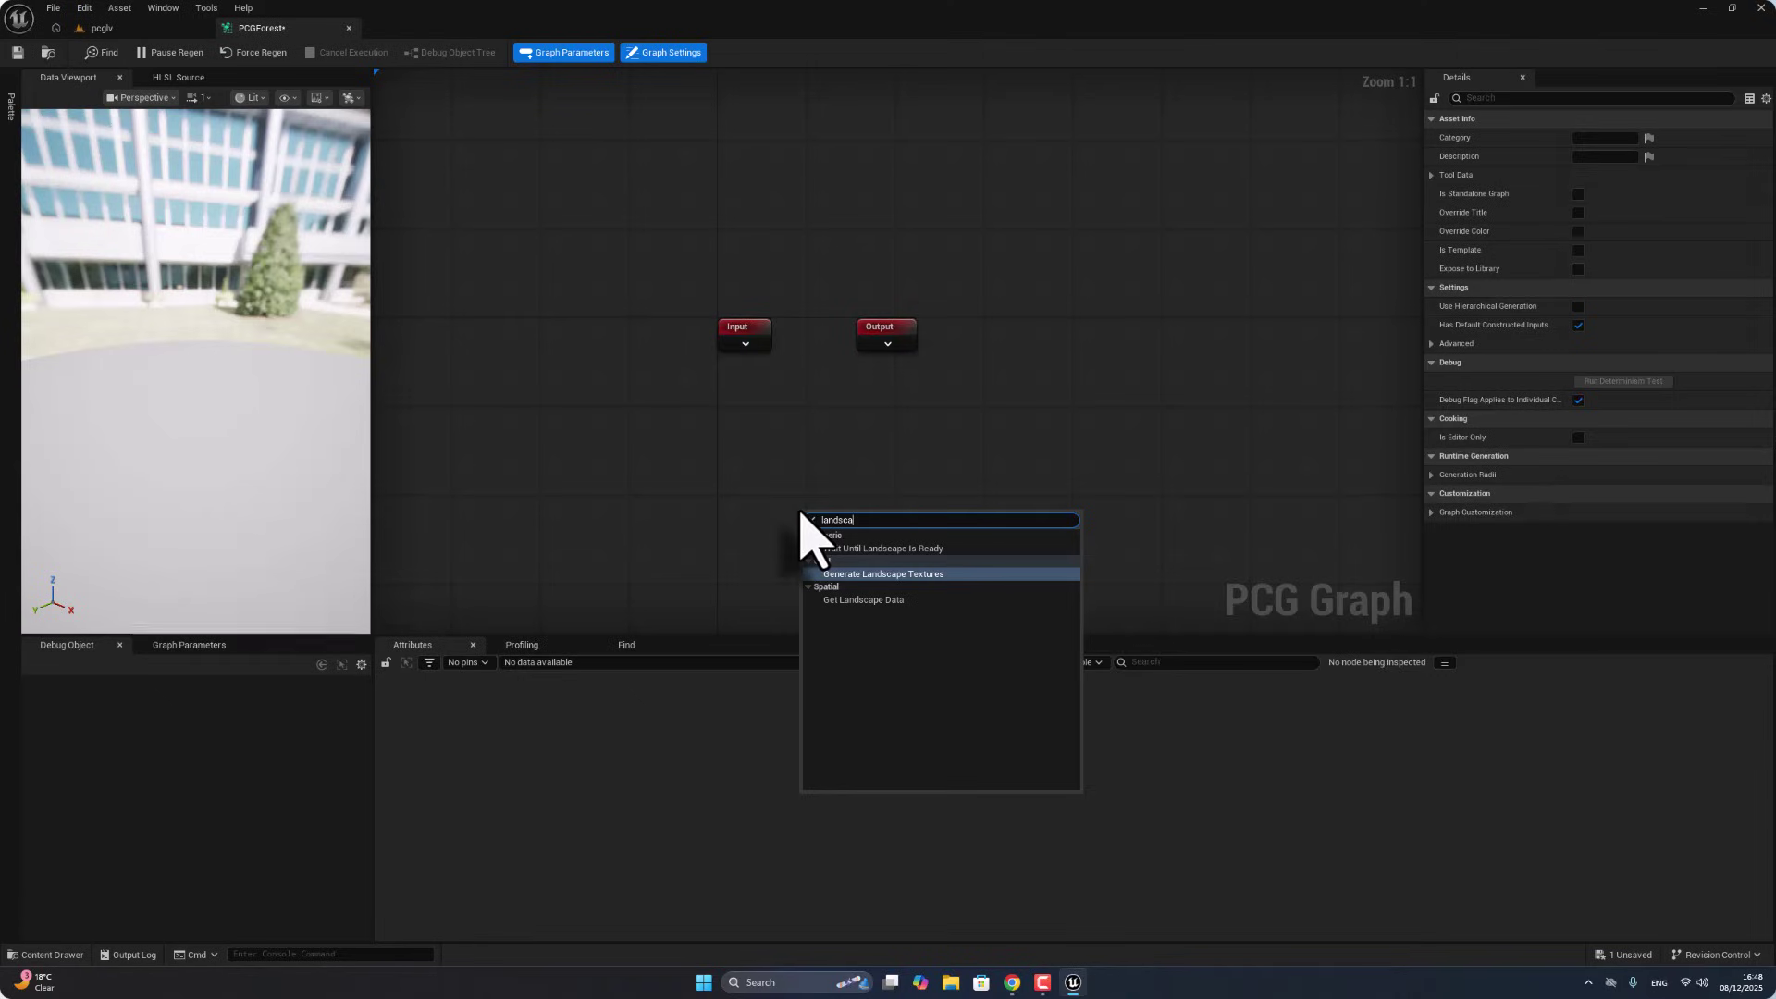
pyautogui.click(863, 599)
pyautogui.moveTo(943, 532); pyautogui.dragTo(916, 546, button='right')
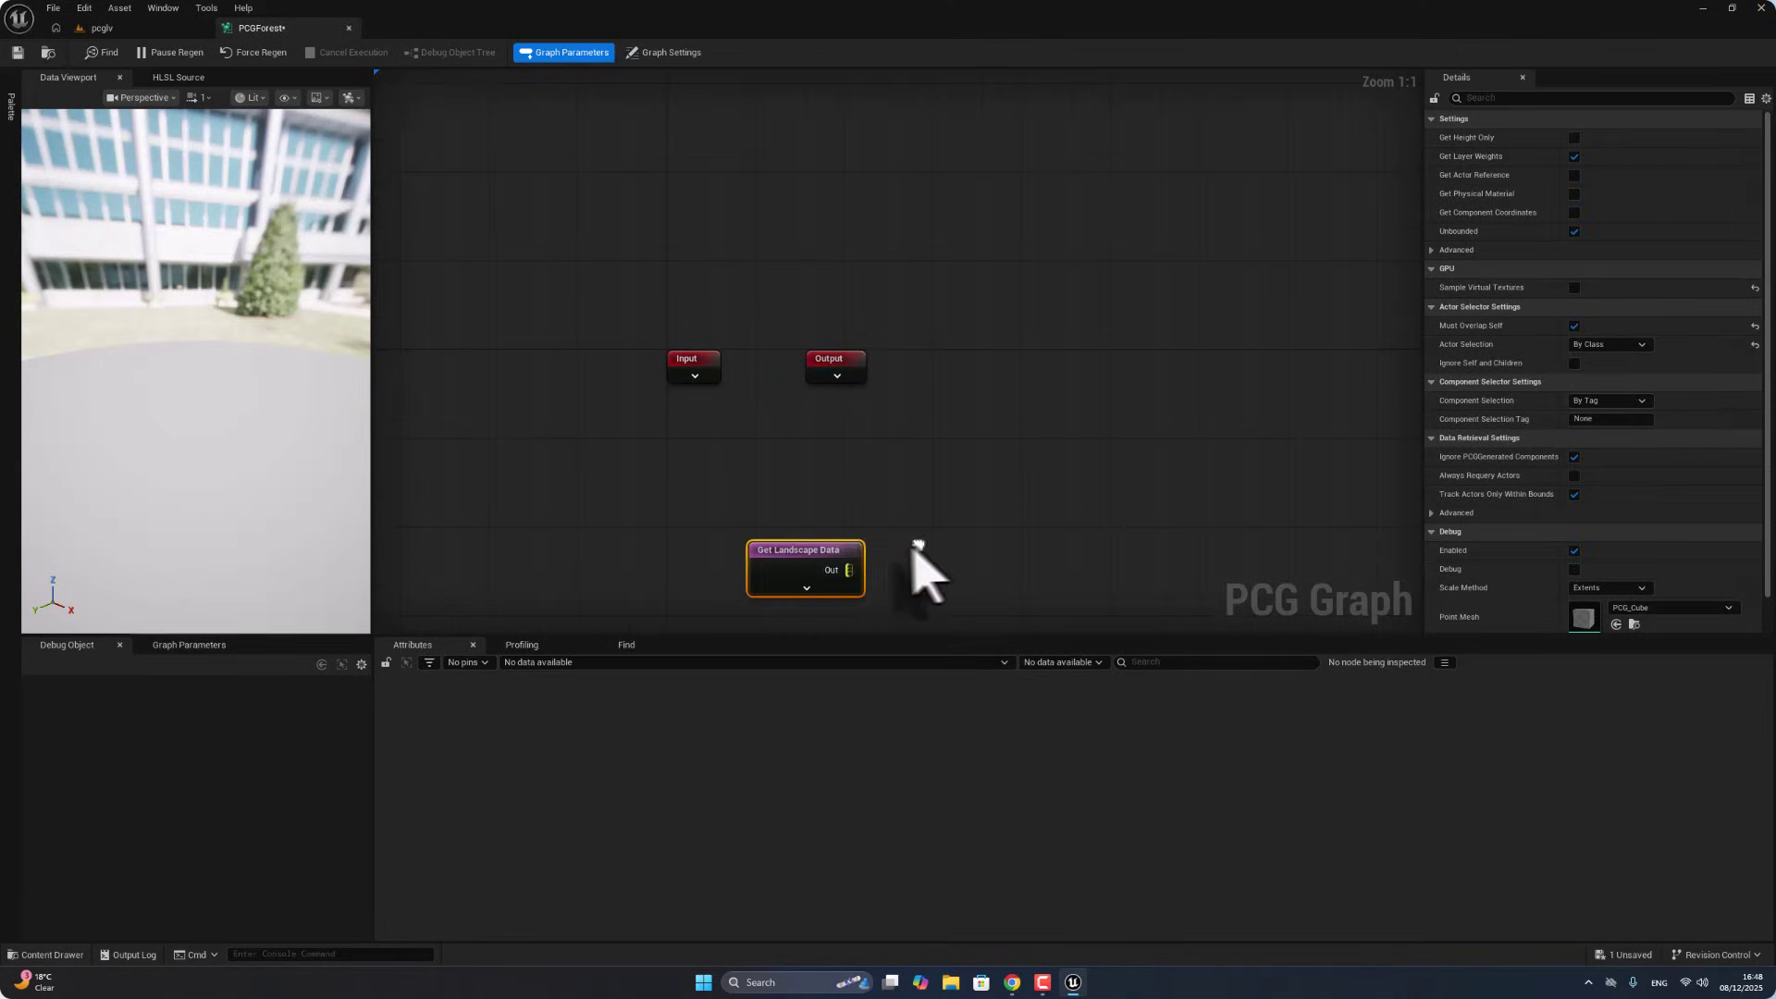
pyautogui.moveTo(820, 547); pyautogui.dragTo(750, 456)
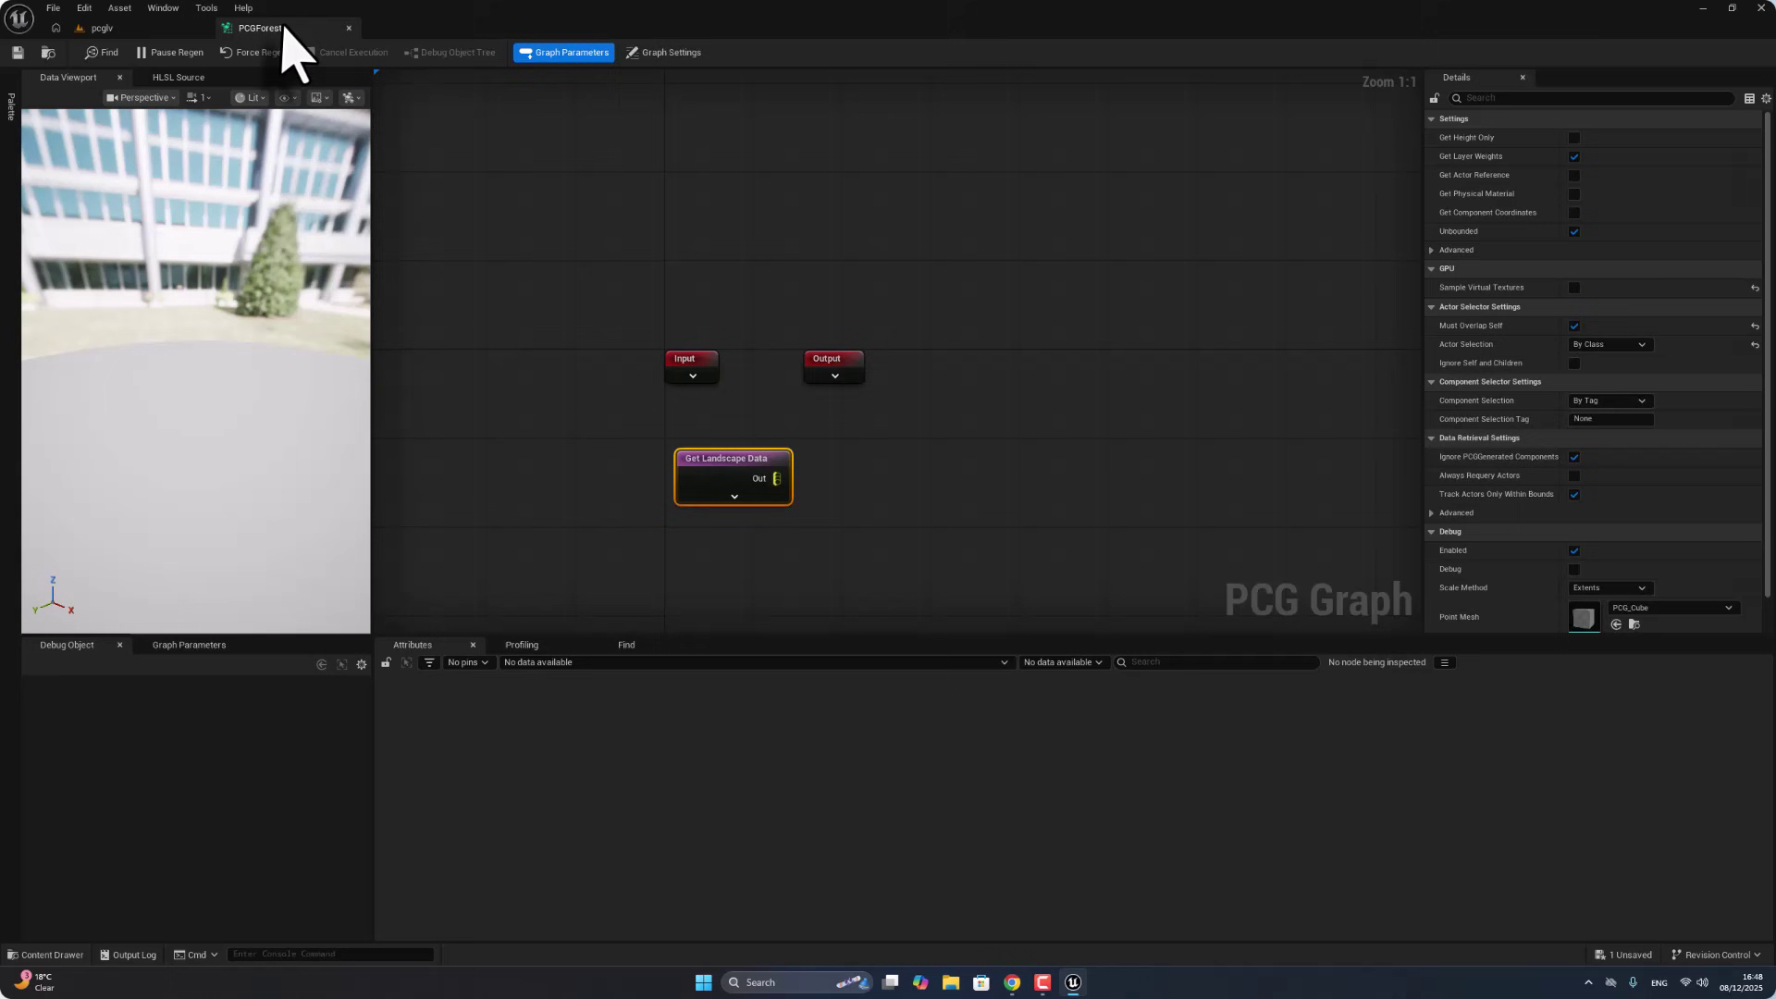
# Step: Undock the PCGForest editor into its own window, enlarge it and maximise it
pyautogui.moveTo(282, 28); pyautogui.dragTo(574, 337)
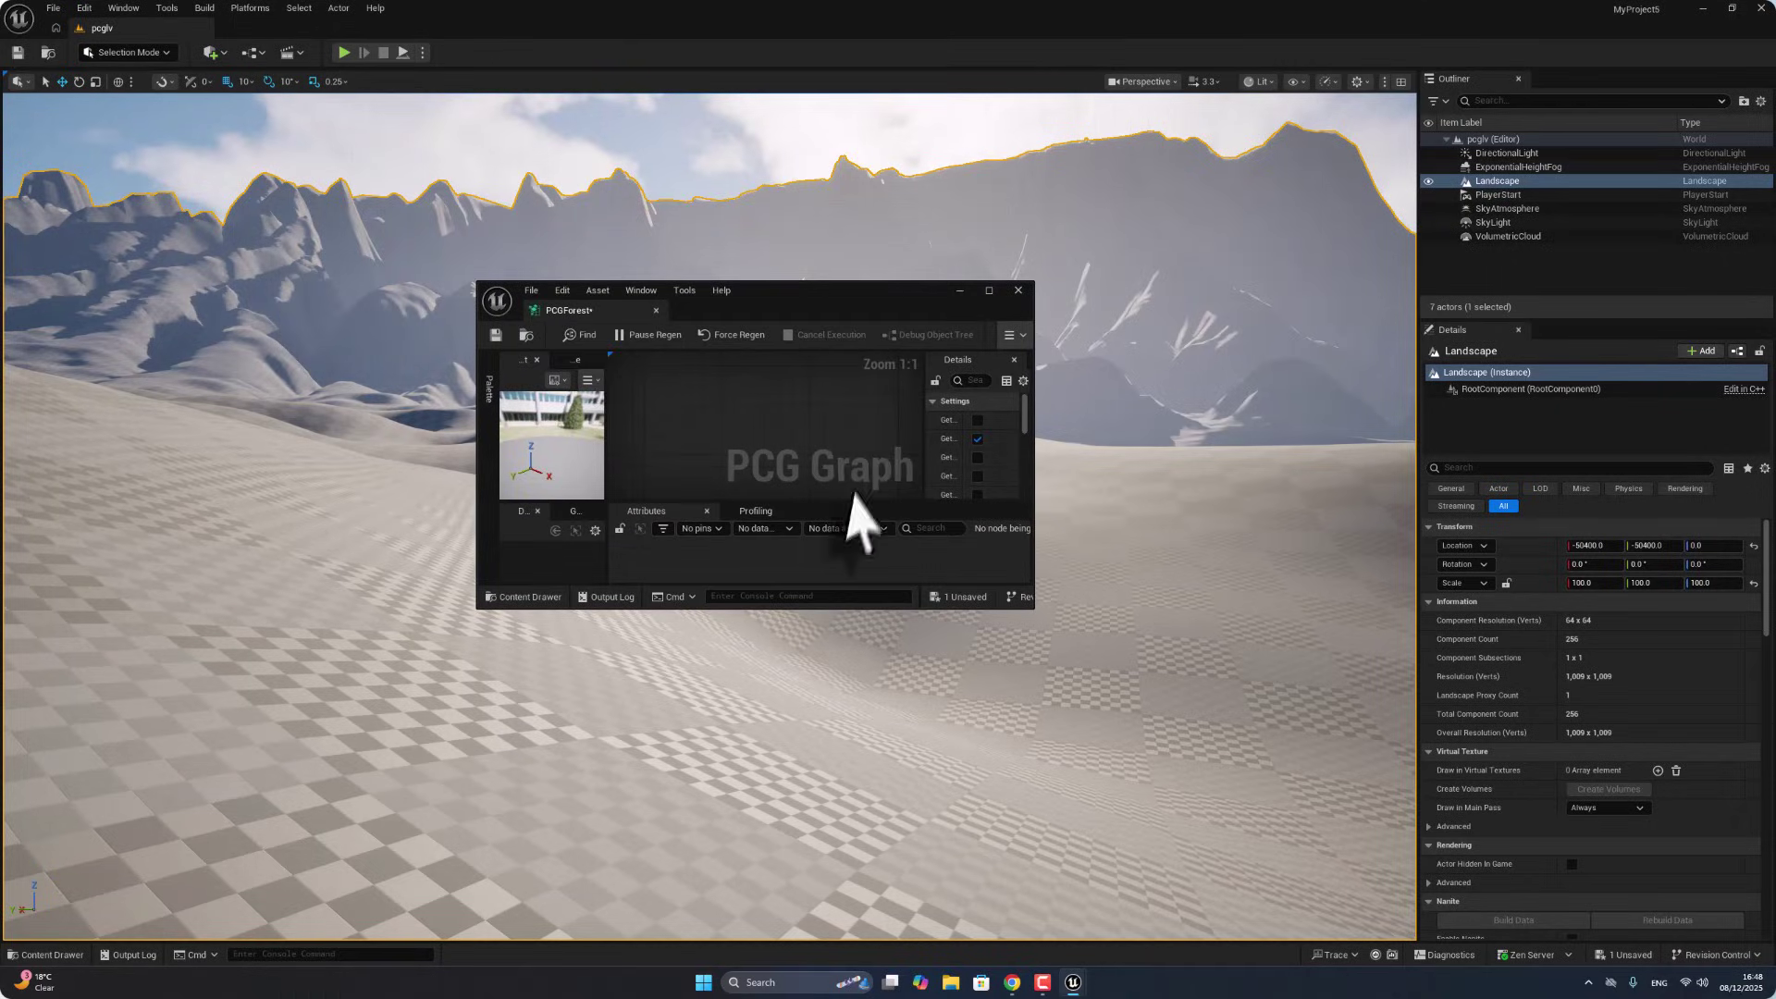
pyautogui.scroll(-3, 1031, 434)
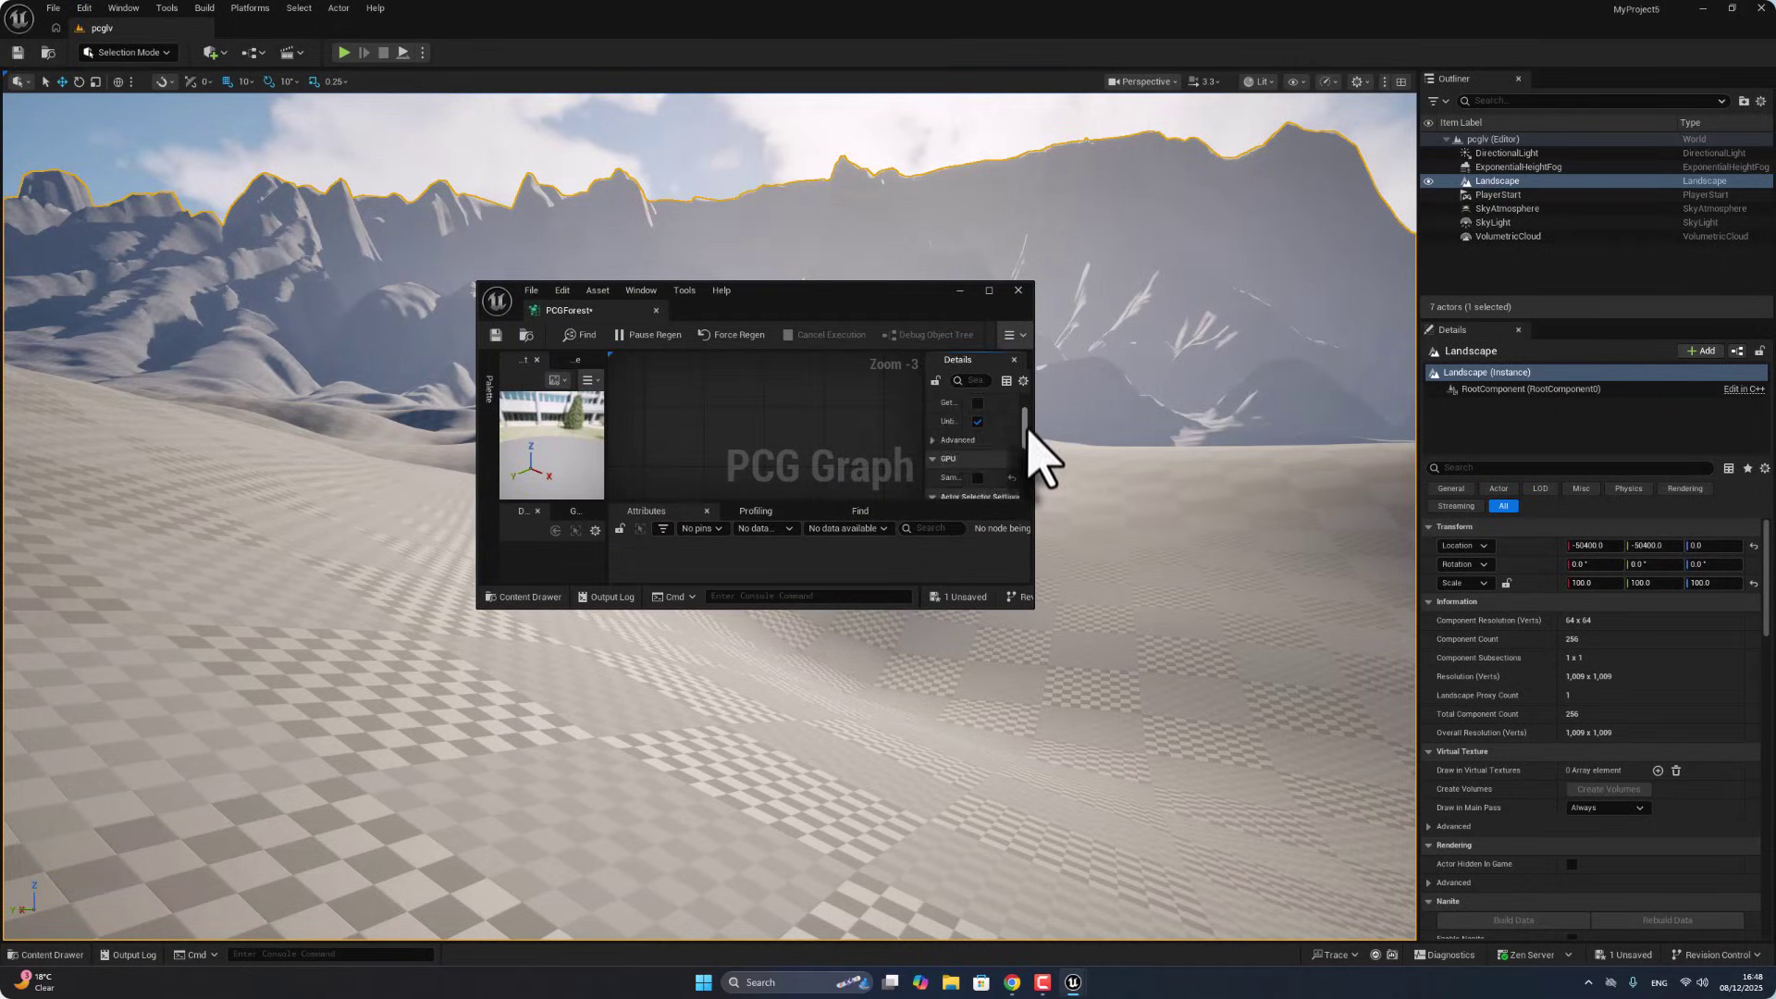
pyautogui.scroll(-4, 799, 414)
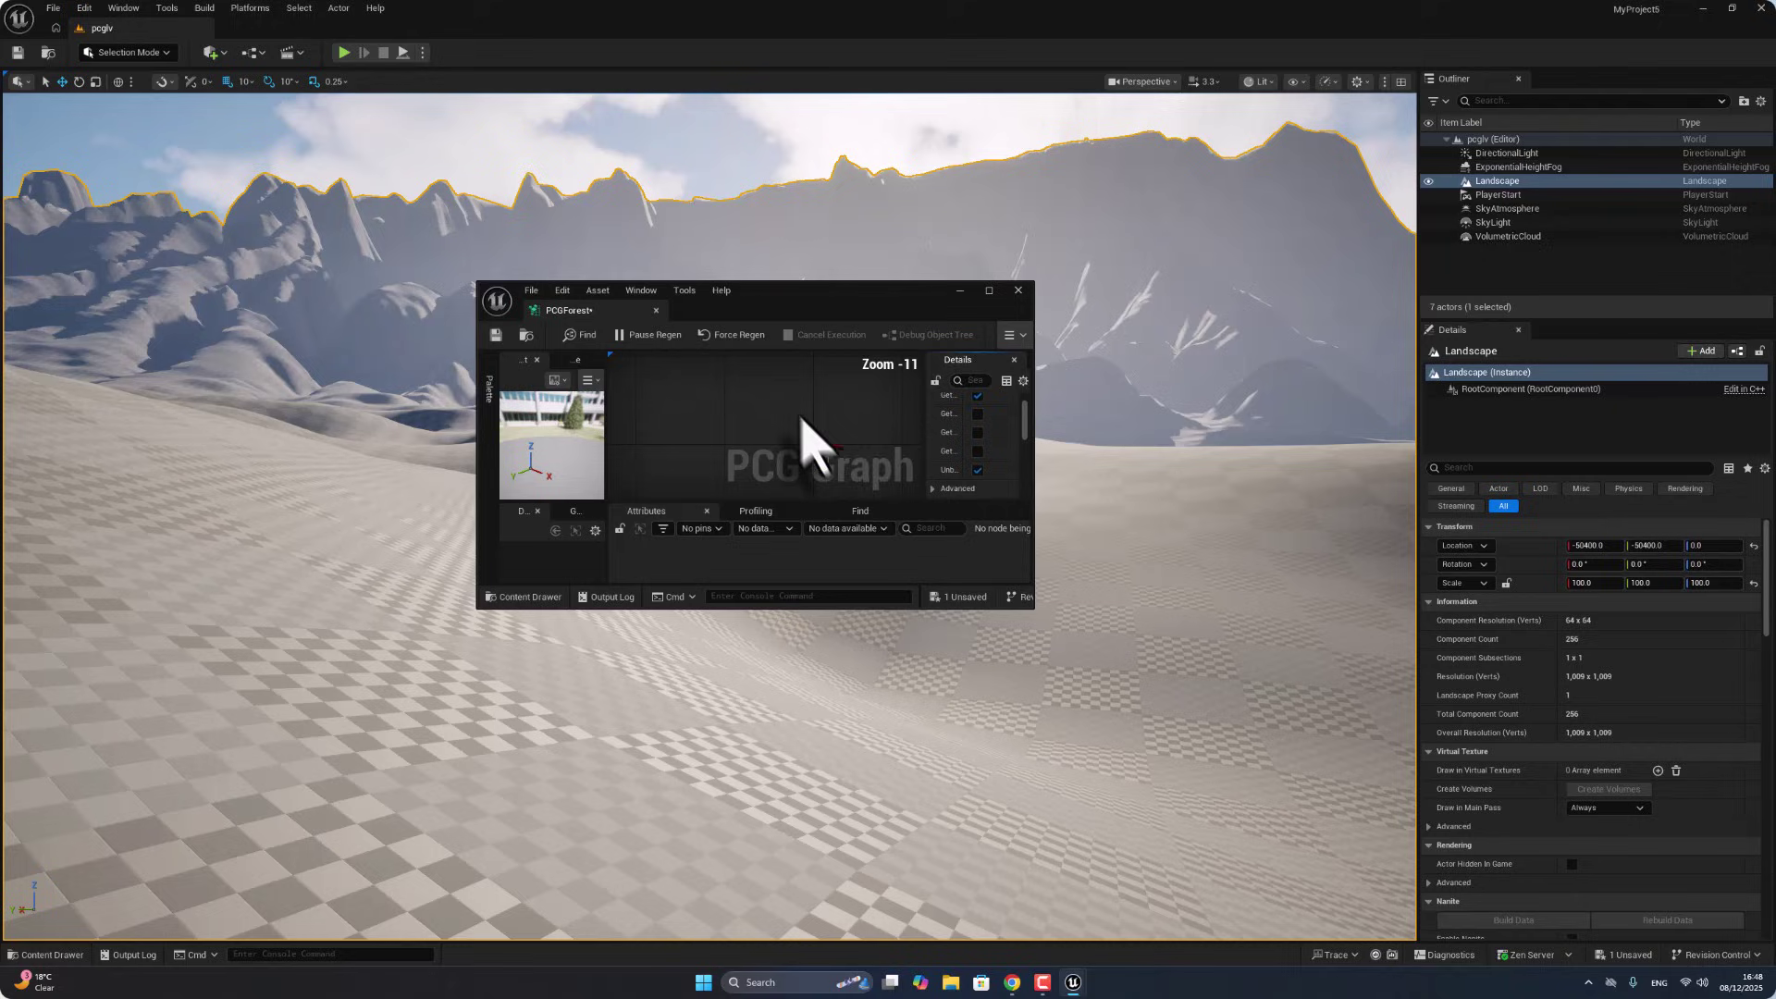
pyautogui.click(821, 459)
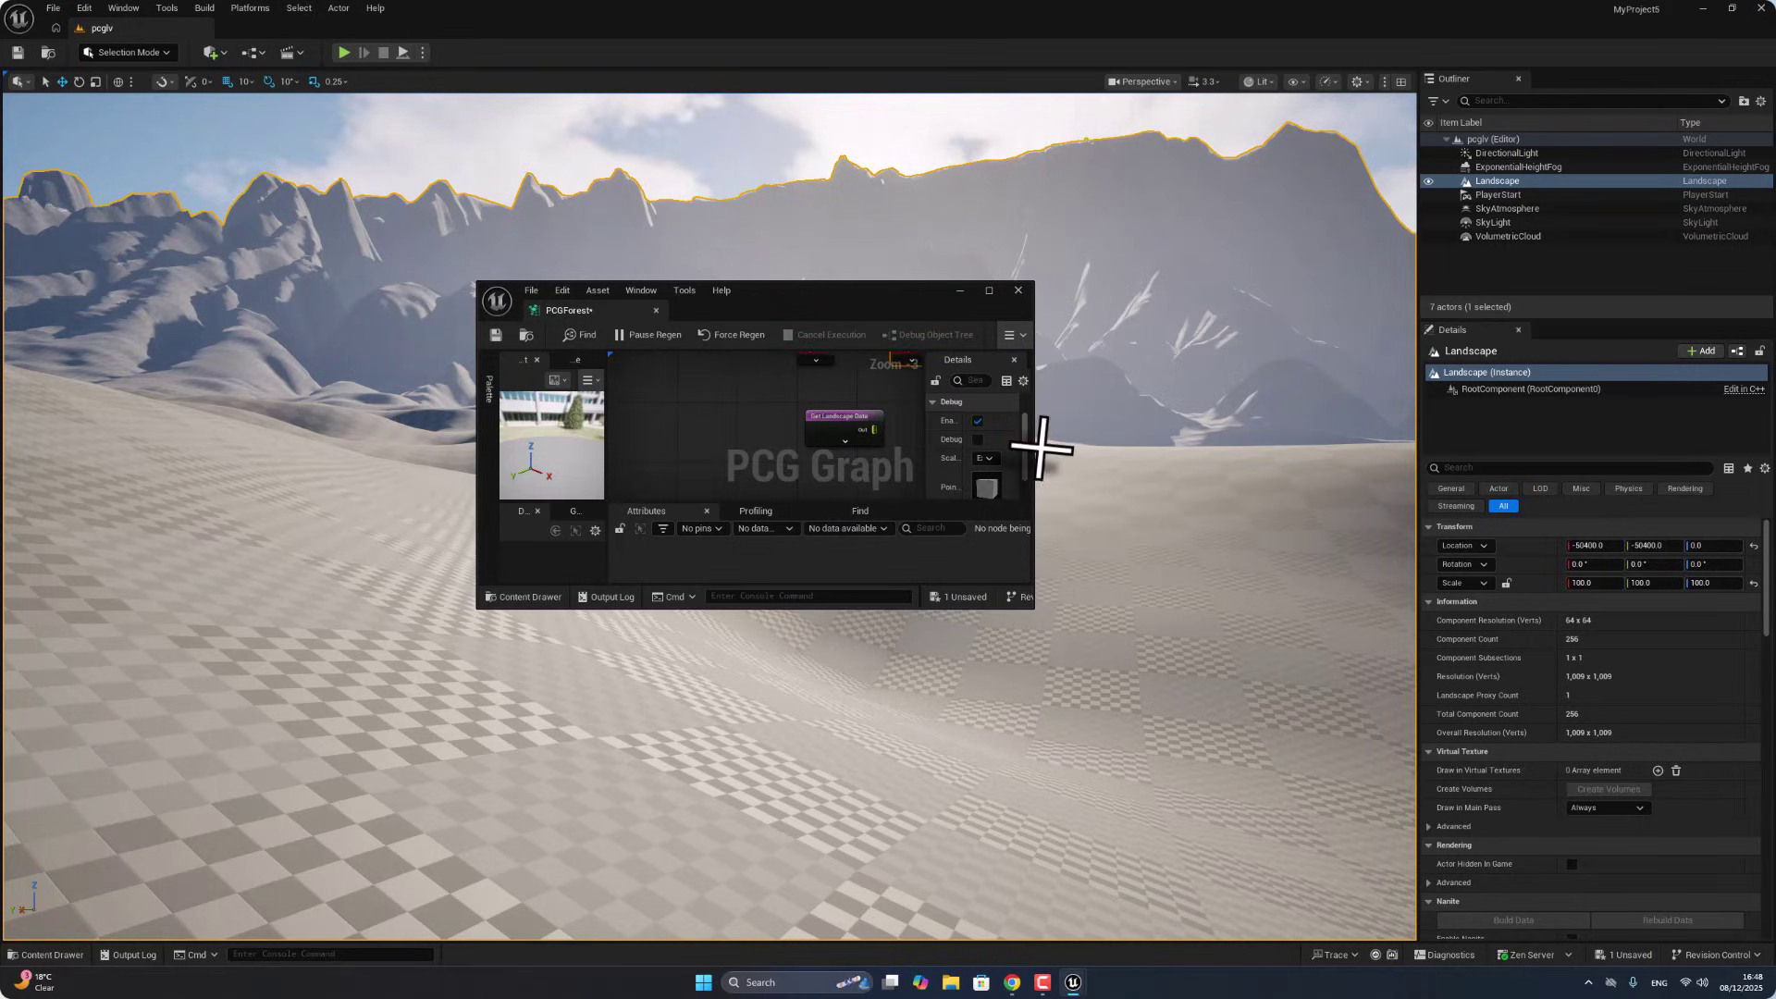
pyautogui.moveTo(1033, 449); pyautogui.dragTo(1261, 451)
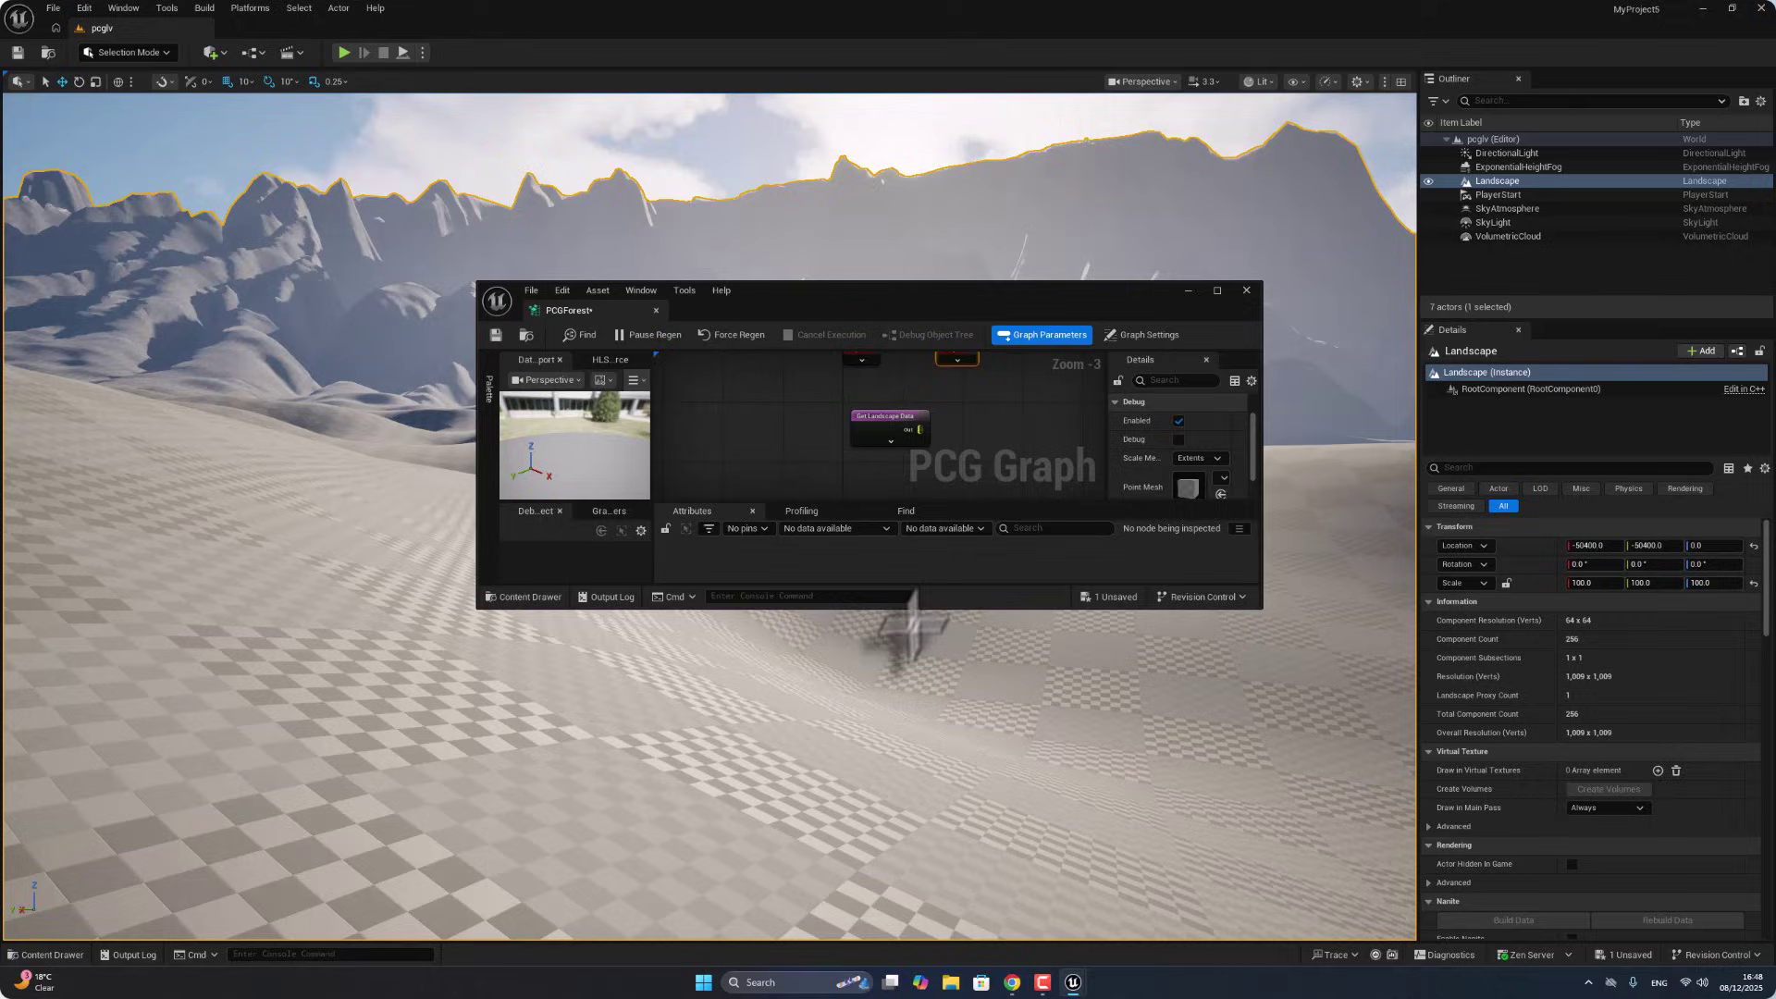
pyautogui.moveTo(928, 609); pyautogui.dragTo(864, 842)
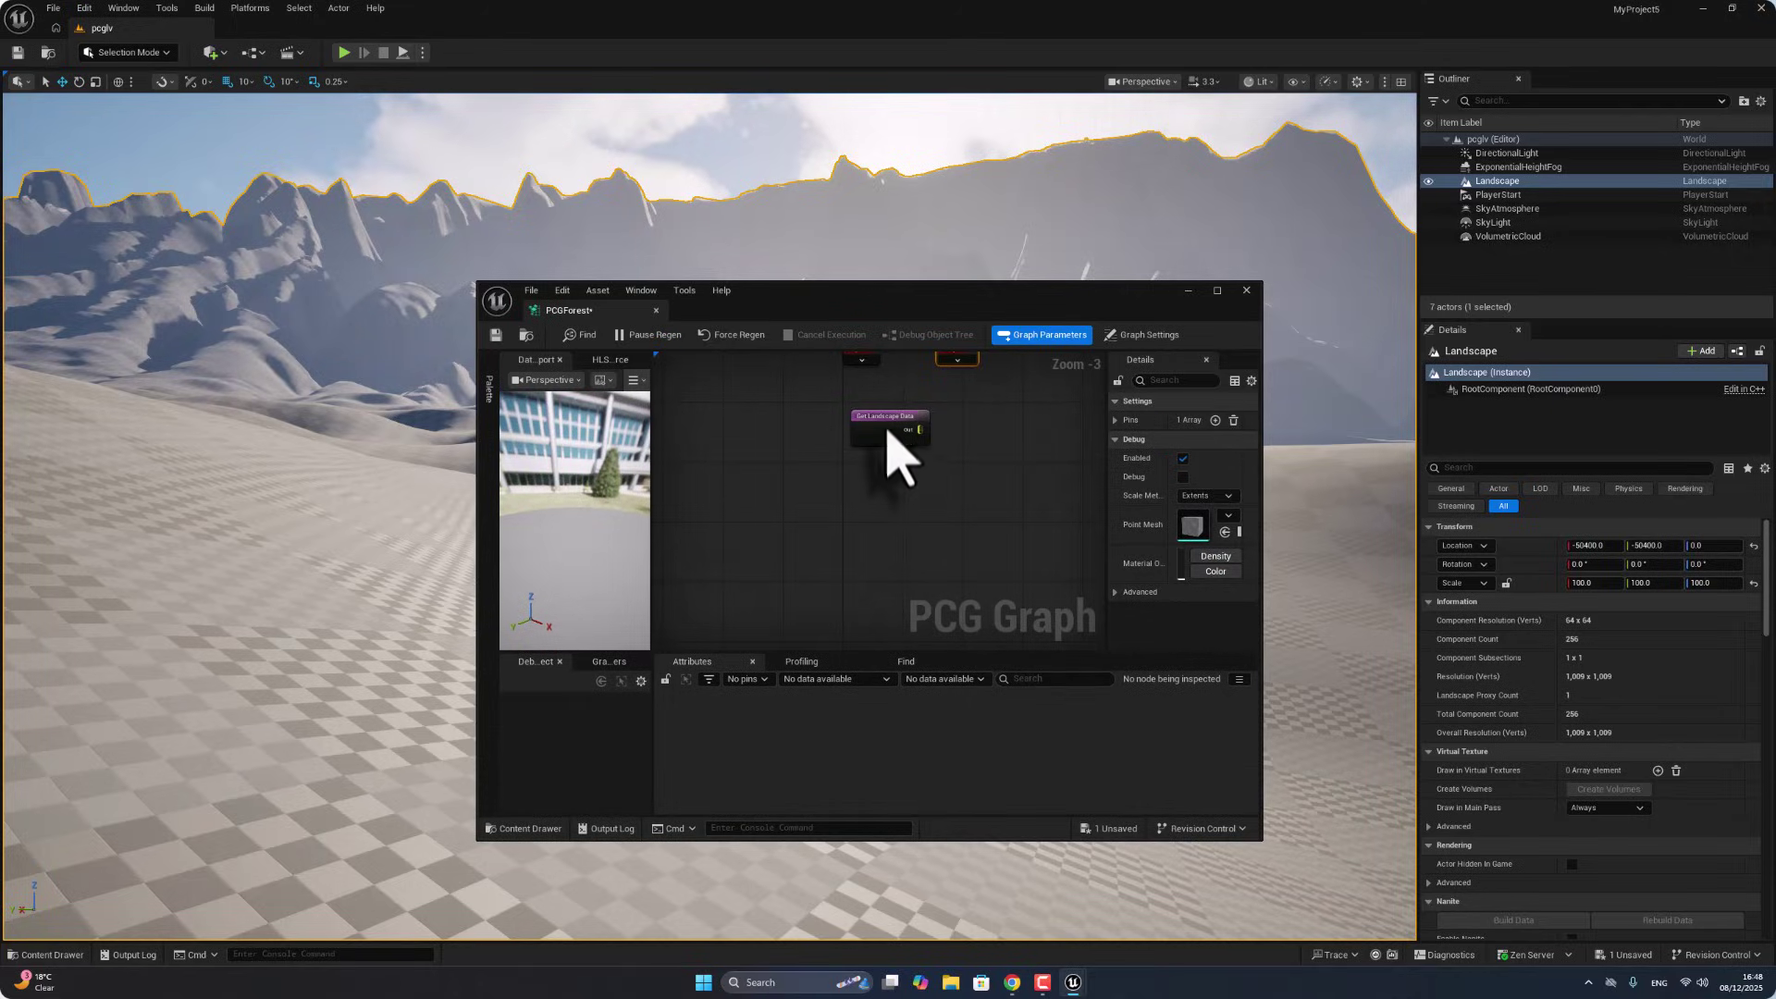
pyautogui.click(870, 452)
pyautogui.moveTo(867, 448); pyautogui.dragTo(867, 455)
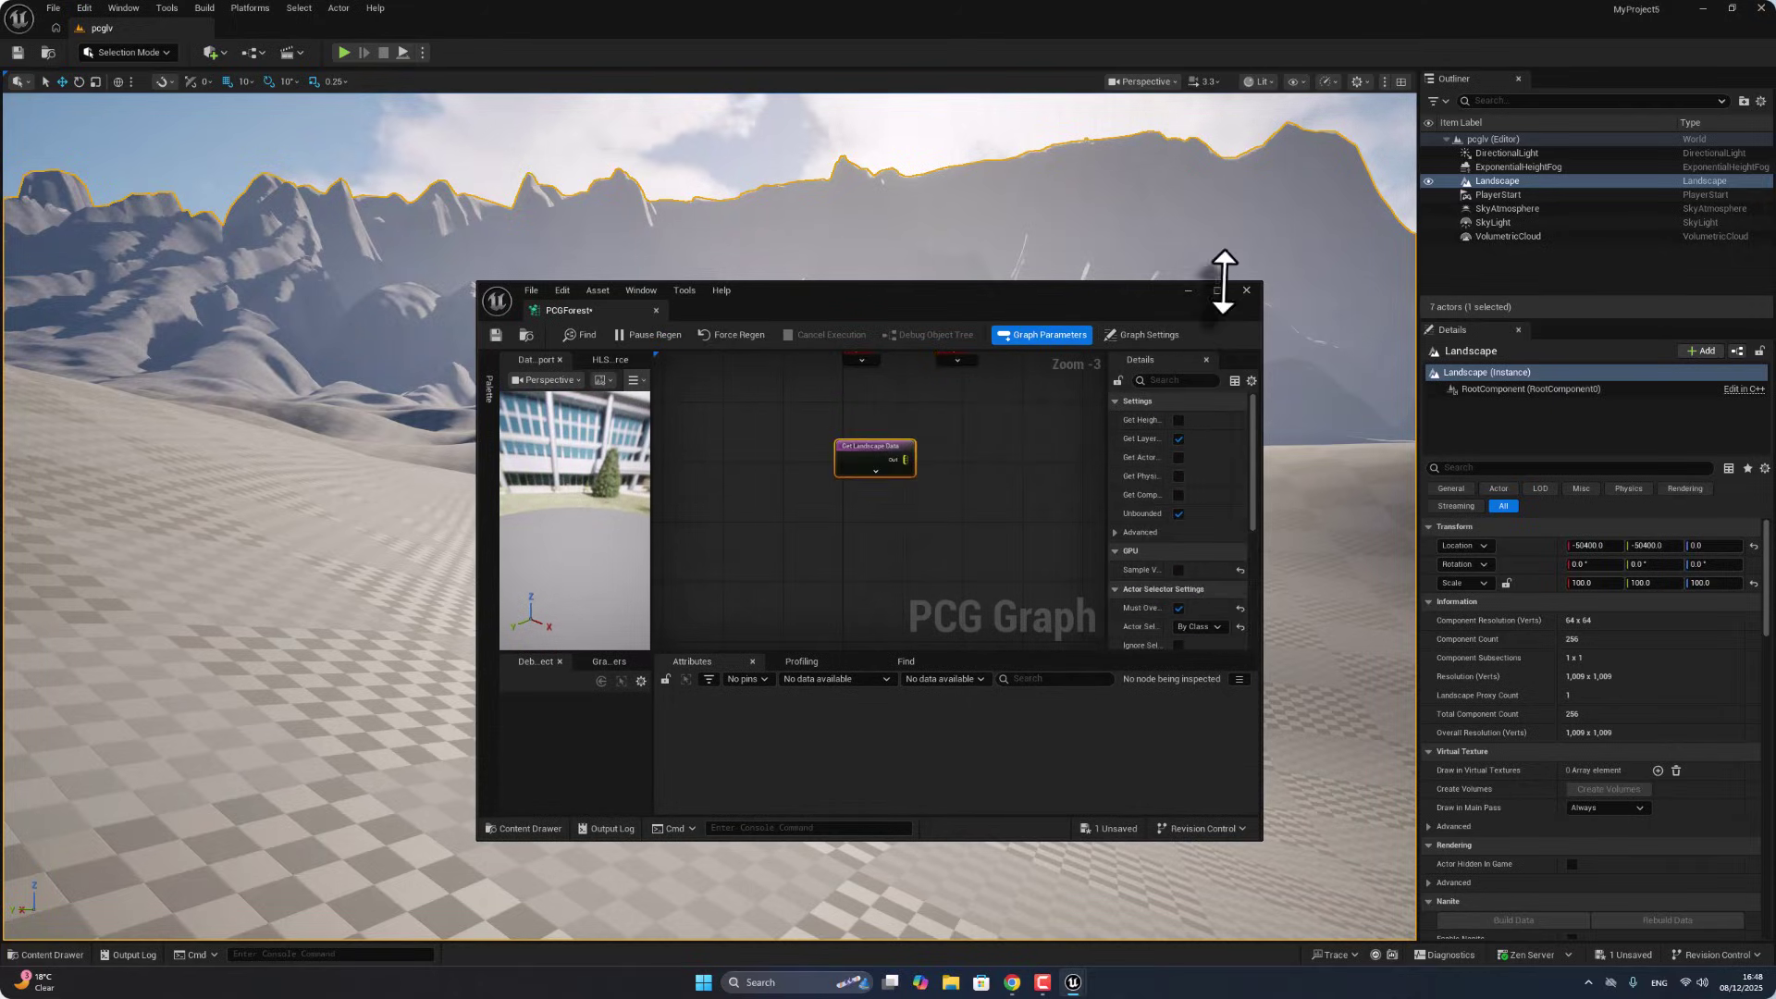
pyautogui.click(1217, 290)
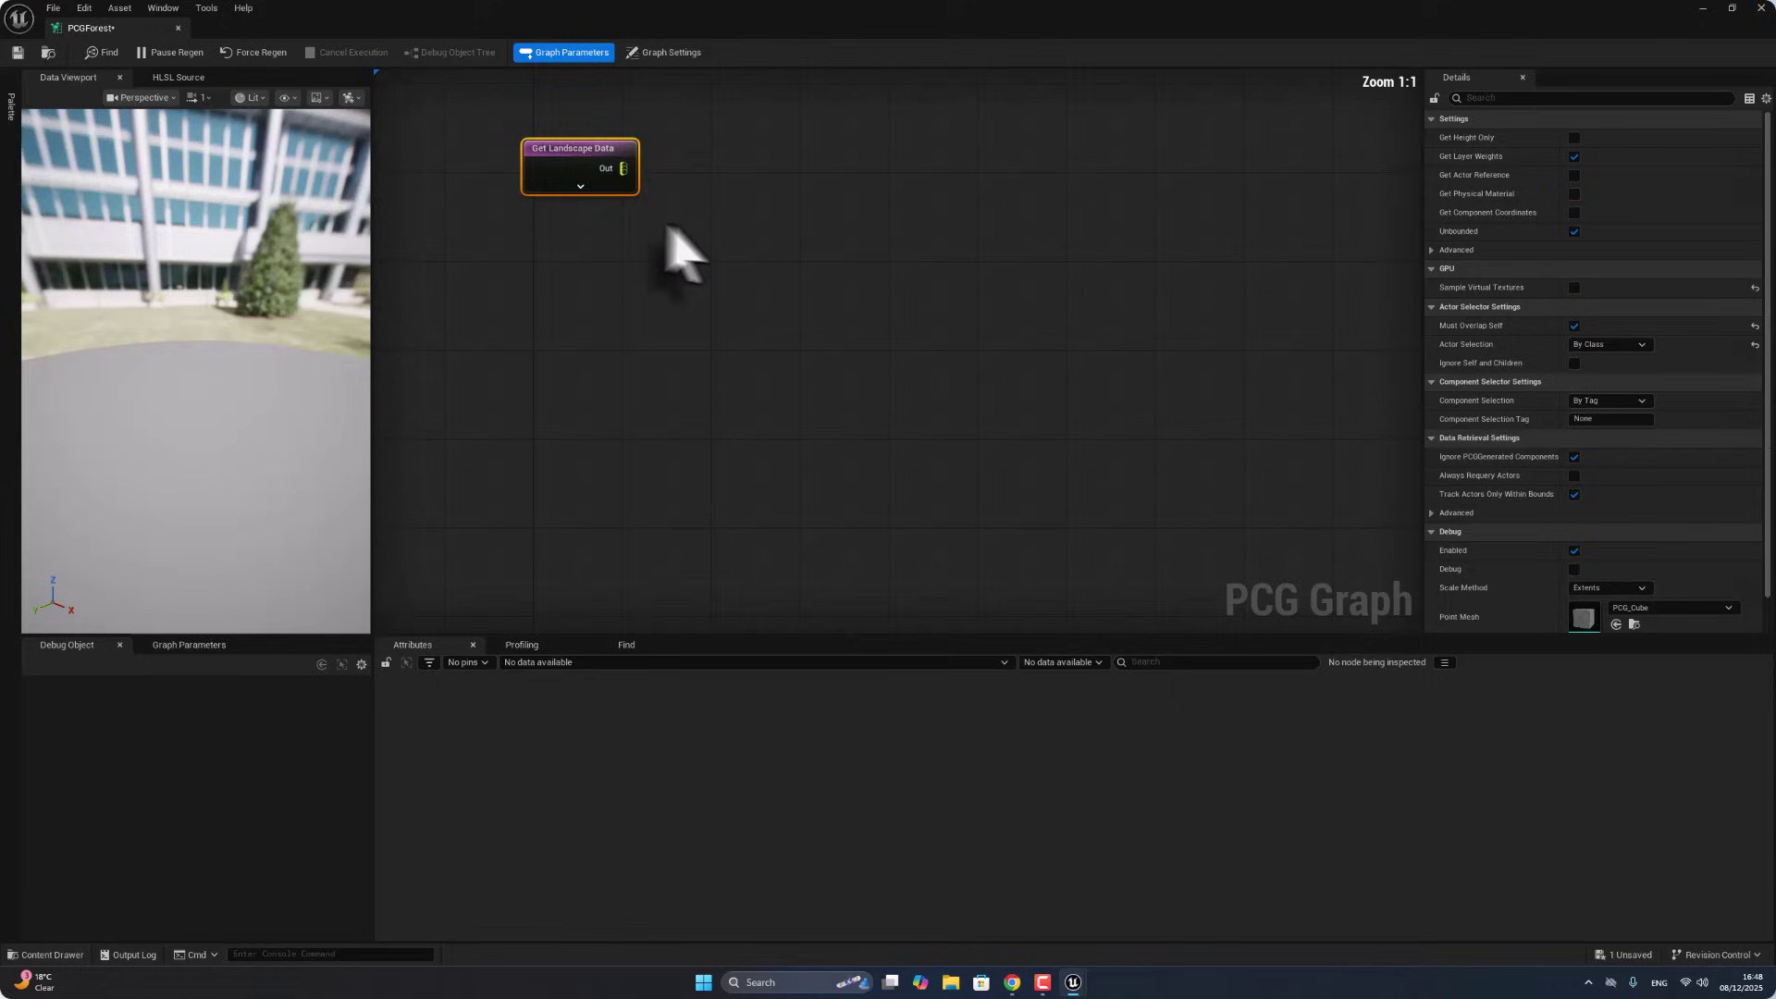
# Step: Add a Surface Sampler node fed by the Get Landscape Data output and align the two nodes
pyautogui.moveTo(667, 224); pyautogui.dragTo(620, 369, button='right')
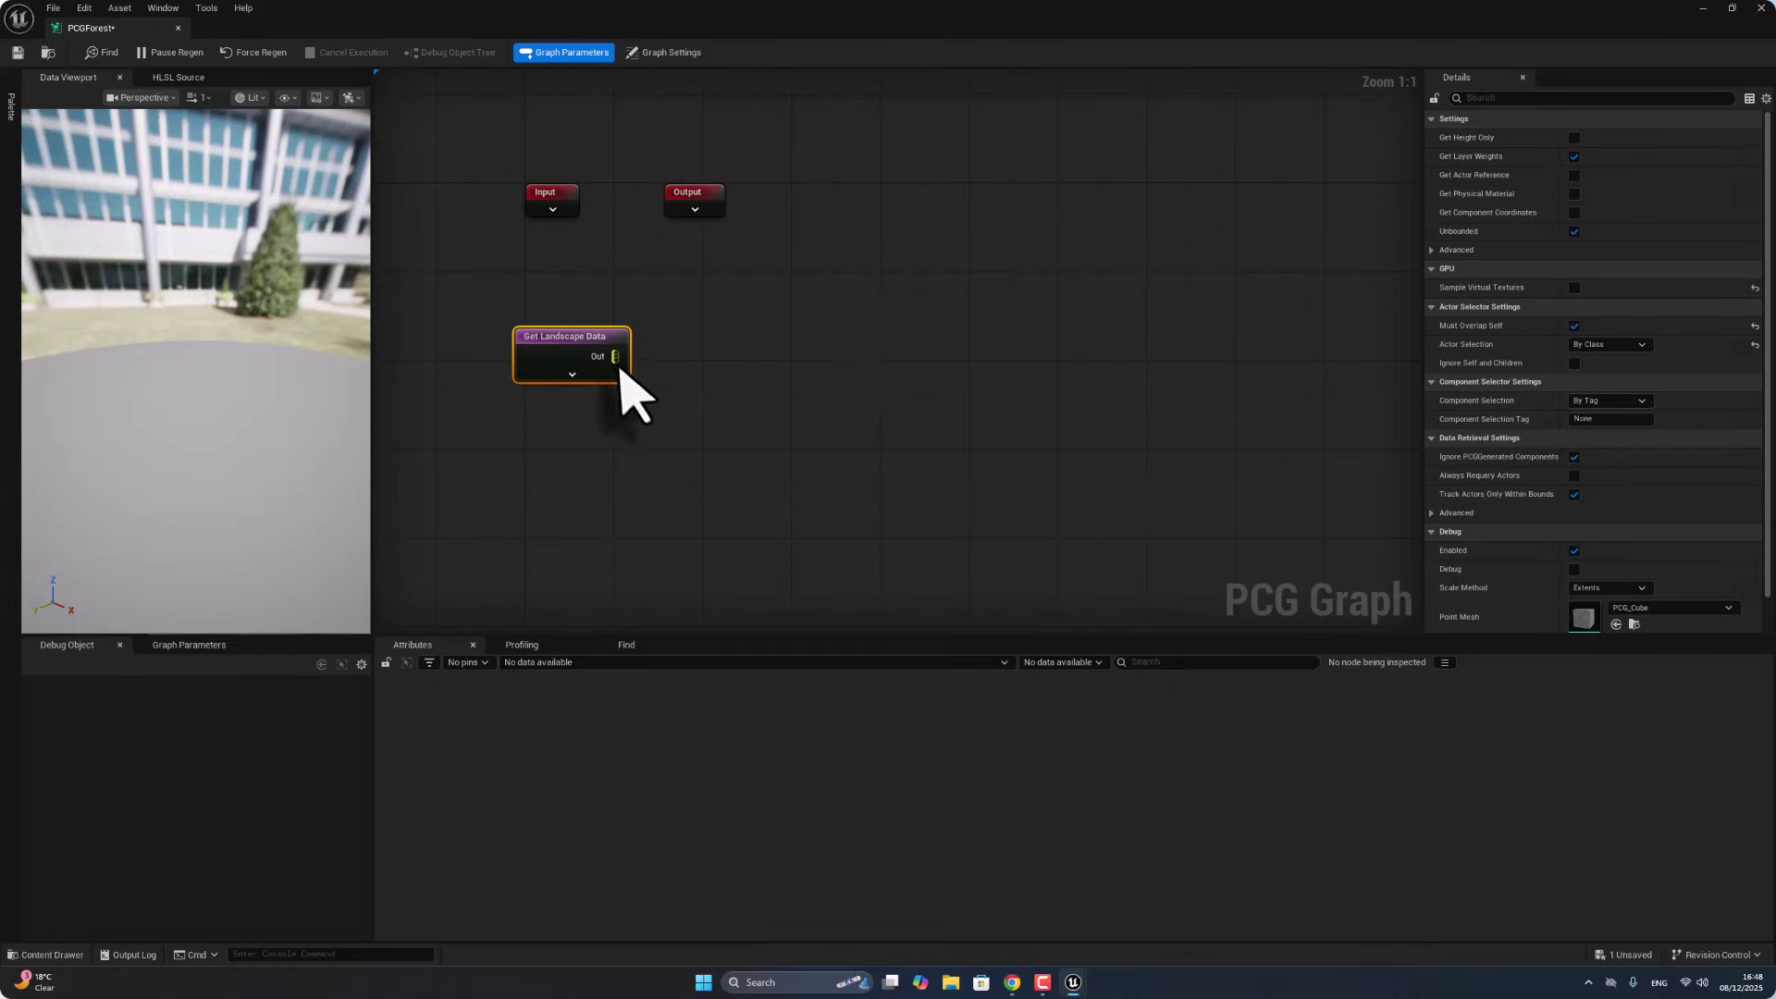
pyautogui.moveTo(609, 363); pyautogui.dragTo(823, 375)
pyautogui.write('s')
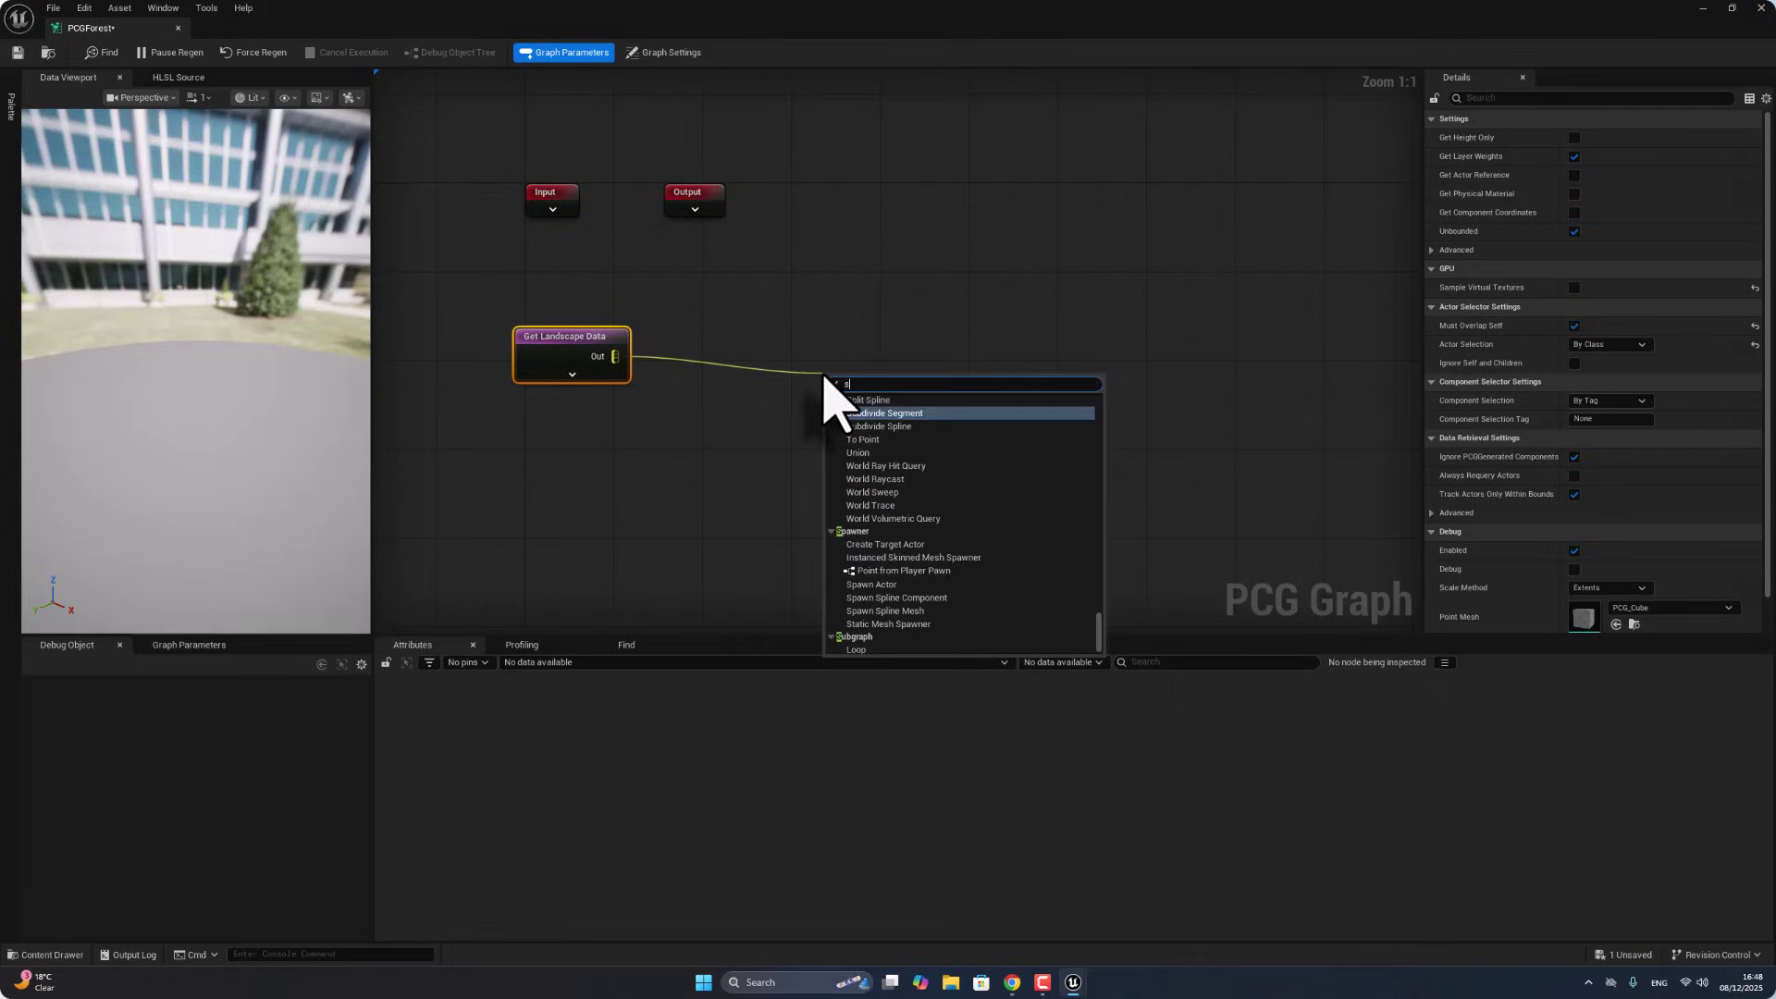
pyautogui.write('urf')
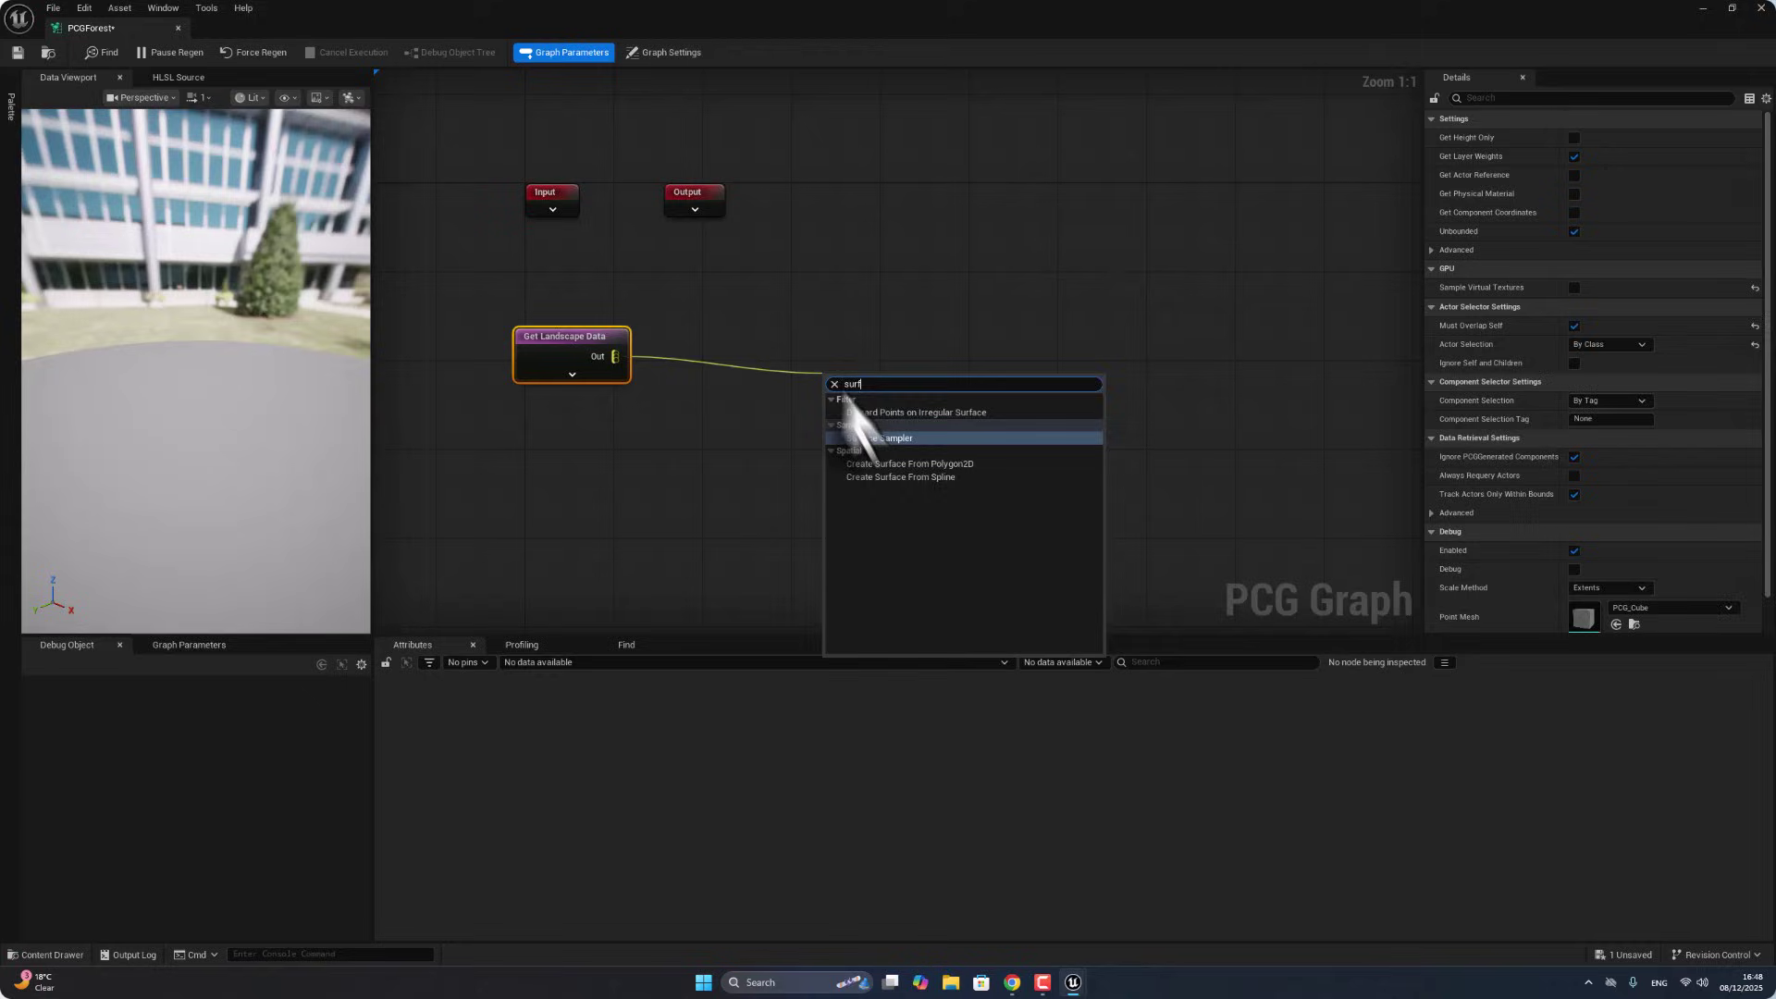
pyautogui.click(881, 438)
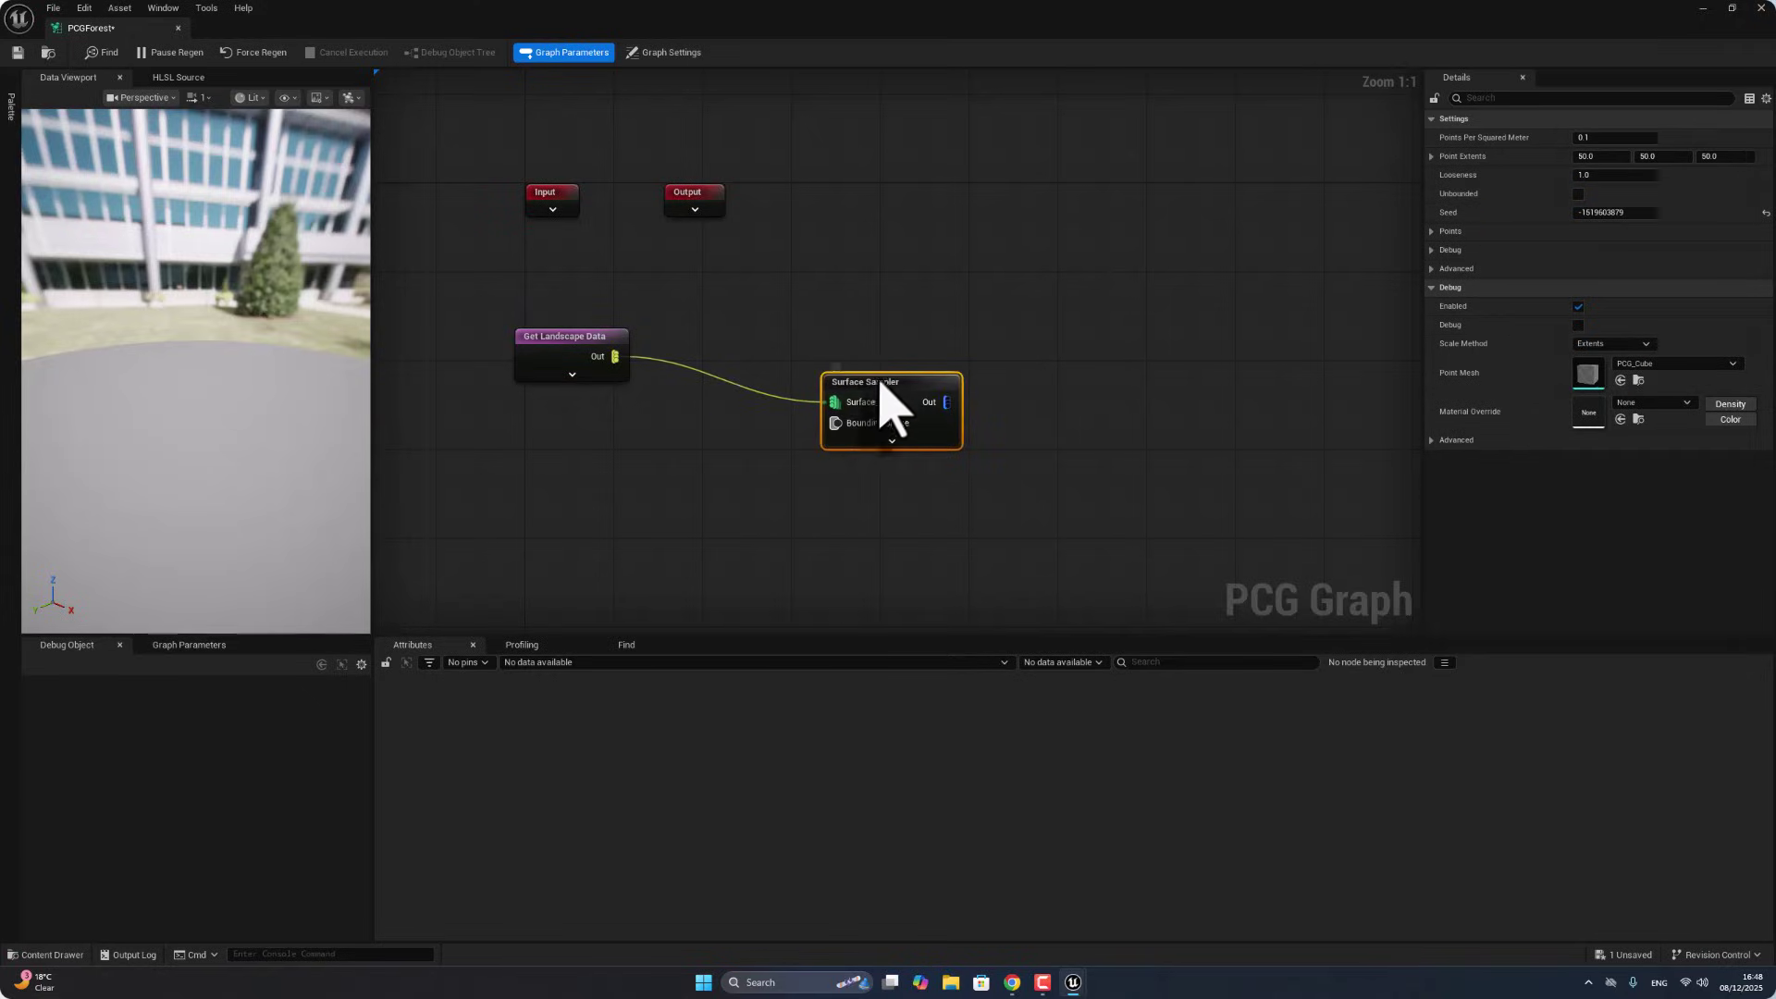
pyautogui.moveTo(878, 382); pyautogui.dragTo(859, 336)
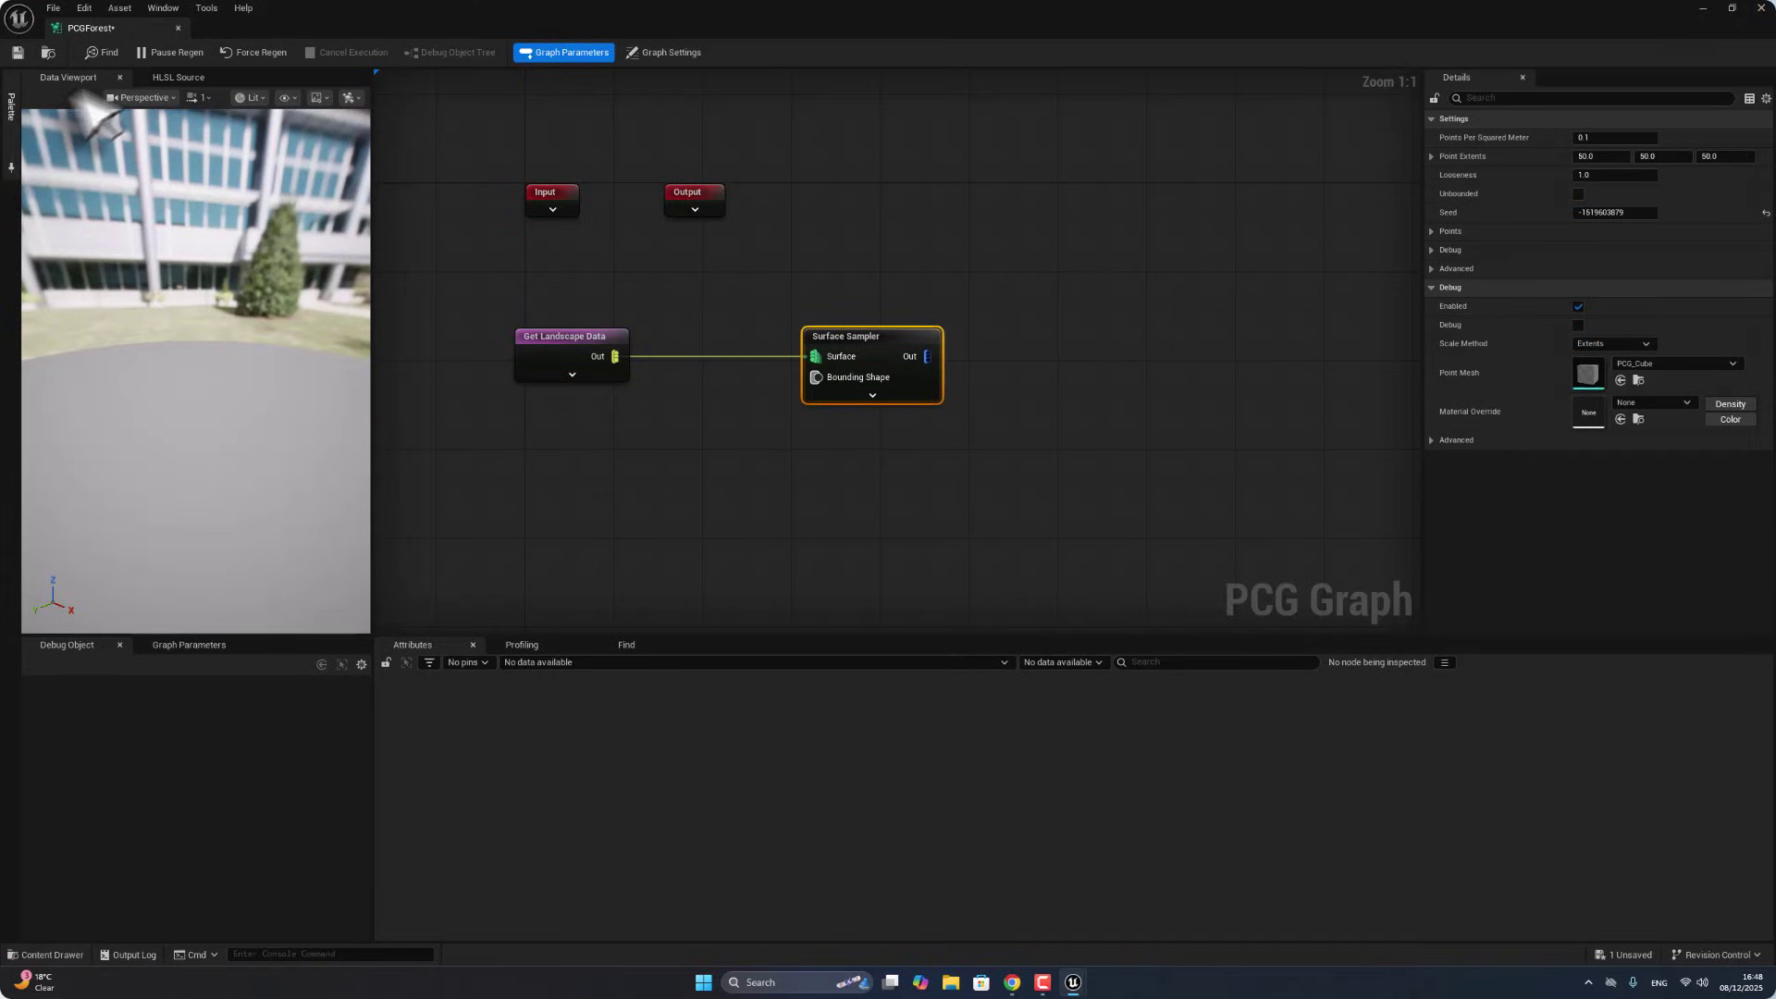
# Step: Save the PCGForest graph and dock its editor back in the main window beside the level
pyautogui.click(54, 8)
pyautogui.click(130, 91)
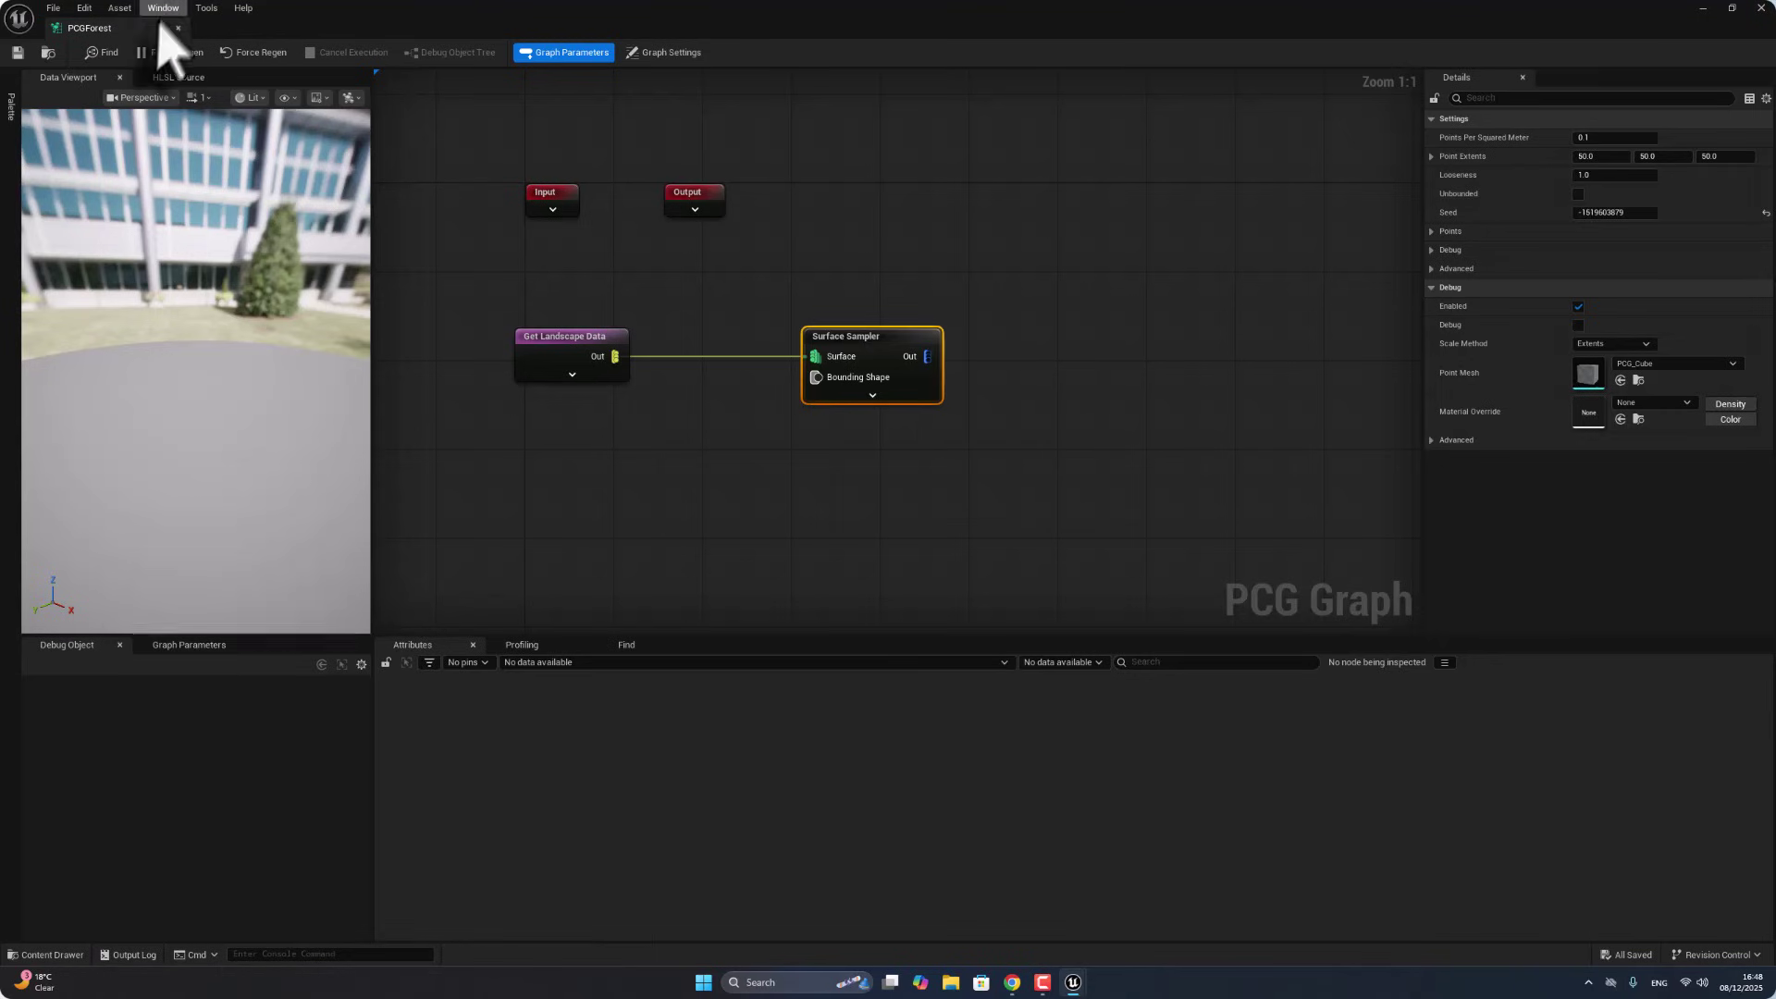
pyautogui.moveTo(152, 27); pyautogui.dragTo(396, 27)
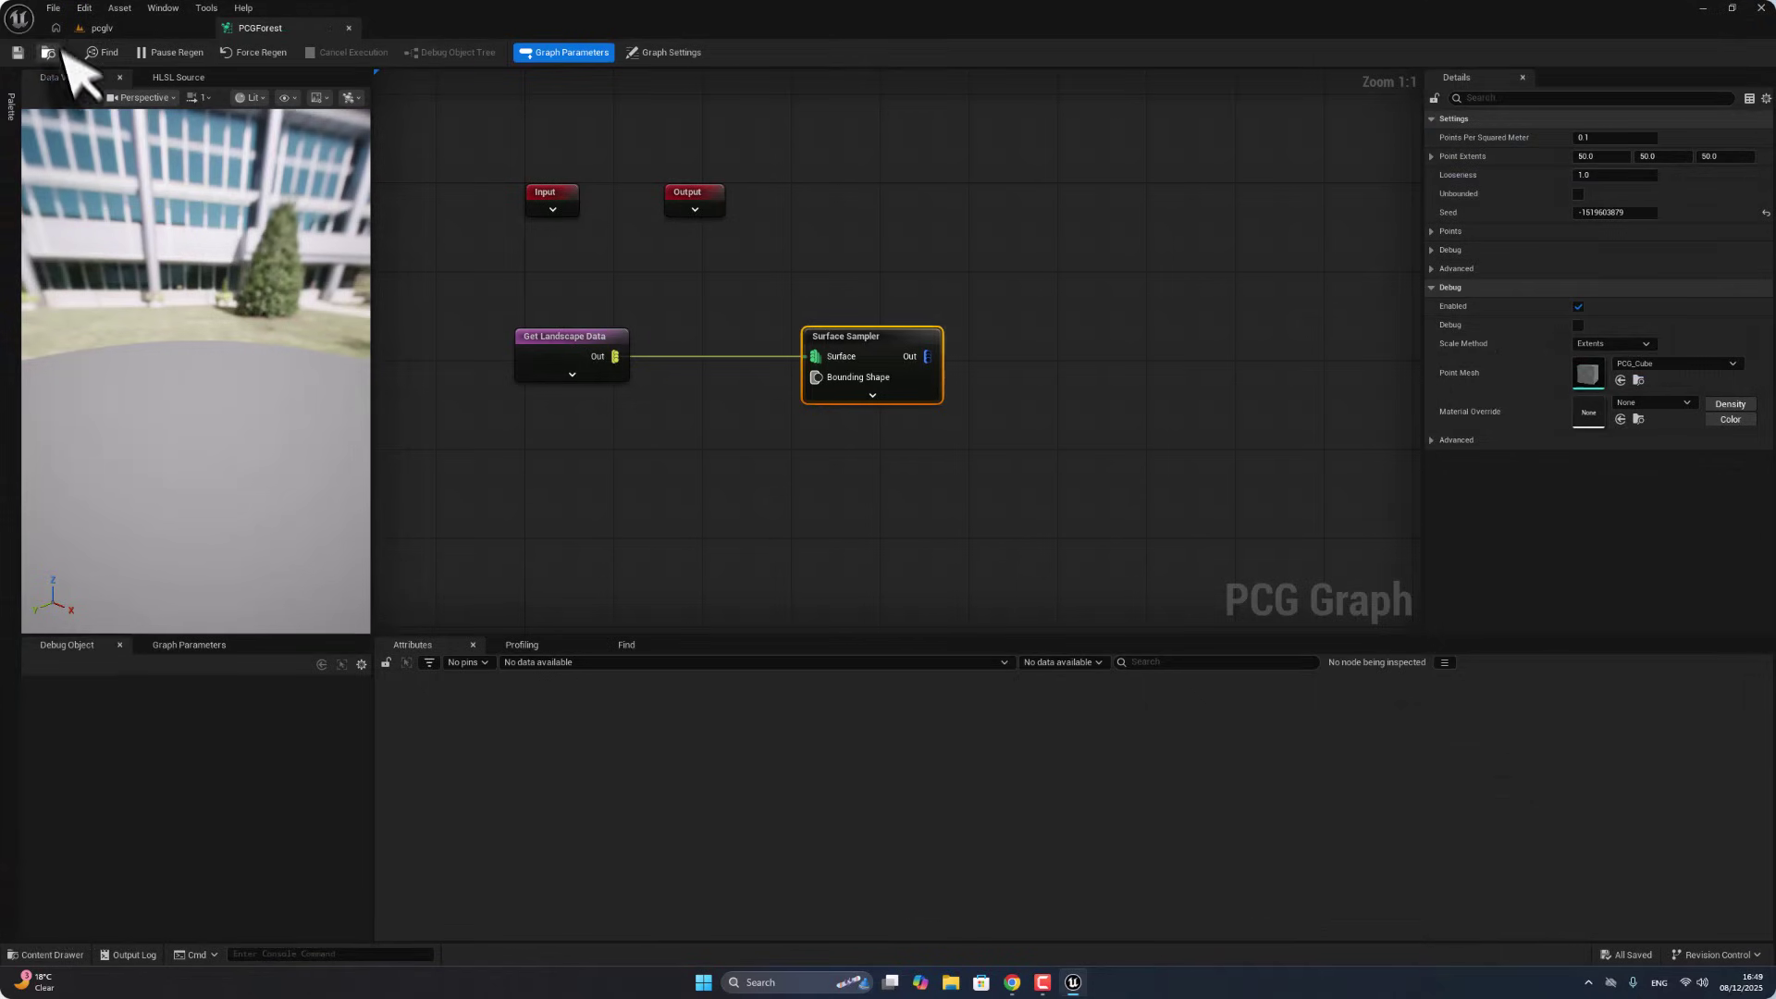
# Step: Place the PCGForest graph in the level as a PCG volume near the Player Start and inspect its bounds
pyautogui.click(94, 28)
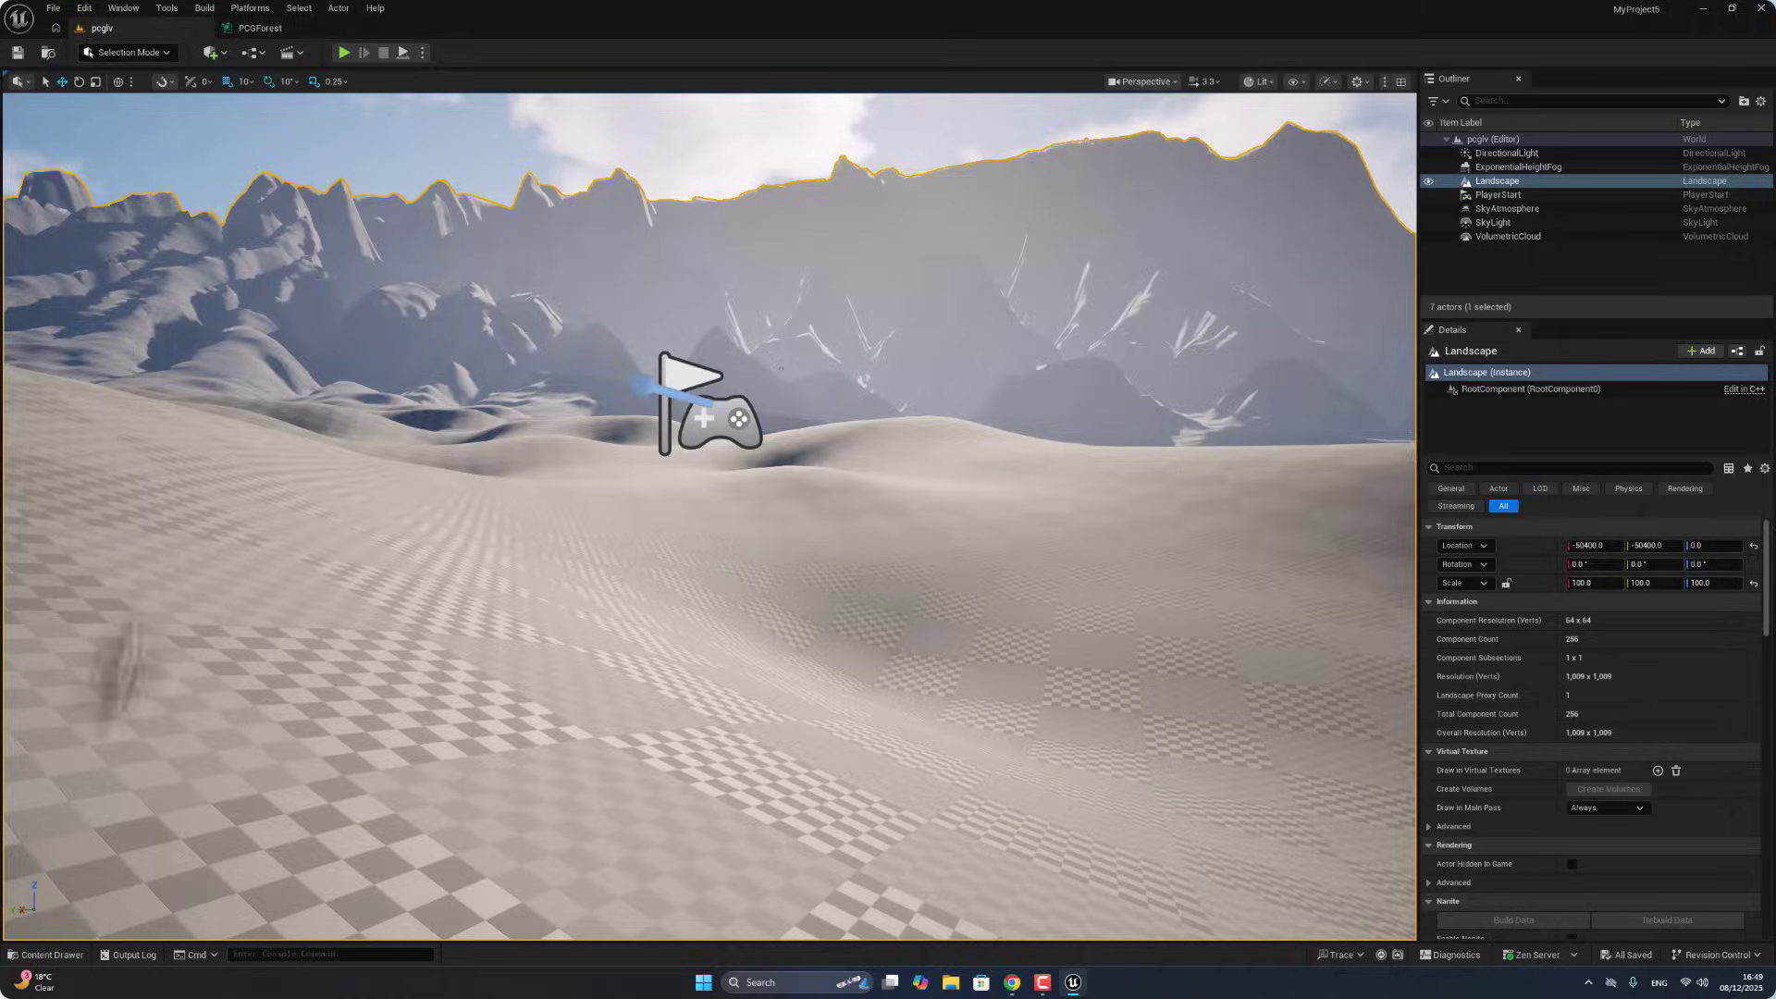
pyautogui.click(42, 955)
pyautogui.moveTo(622, 726); pyautogui.dragTo(635, 523)
pyautogui.scroll(-3, 635, 524)
pyautogui.moveTo(635, 523); pyautogui.dragTo(564, 518, button='right')
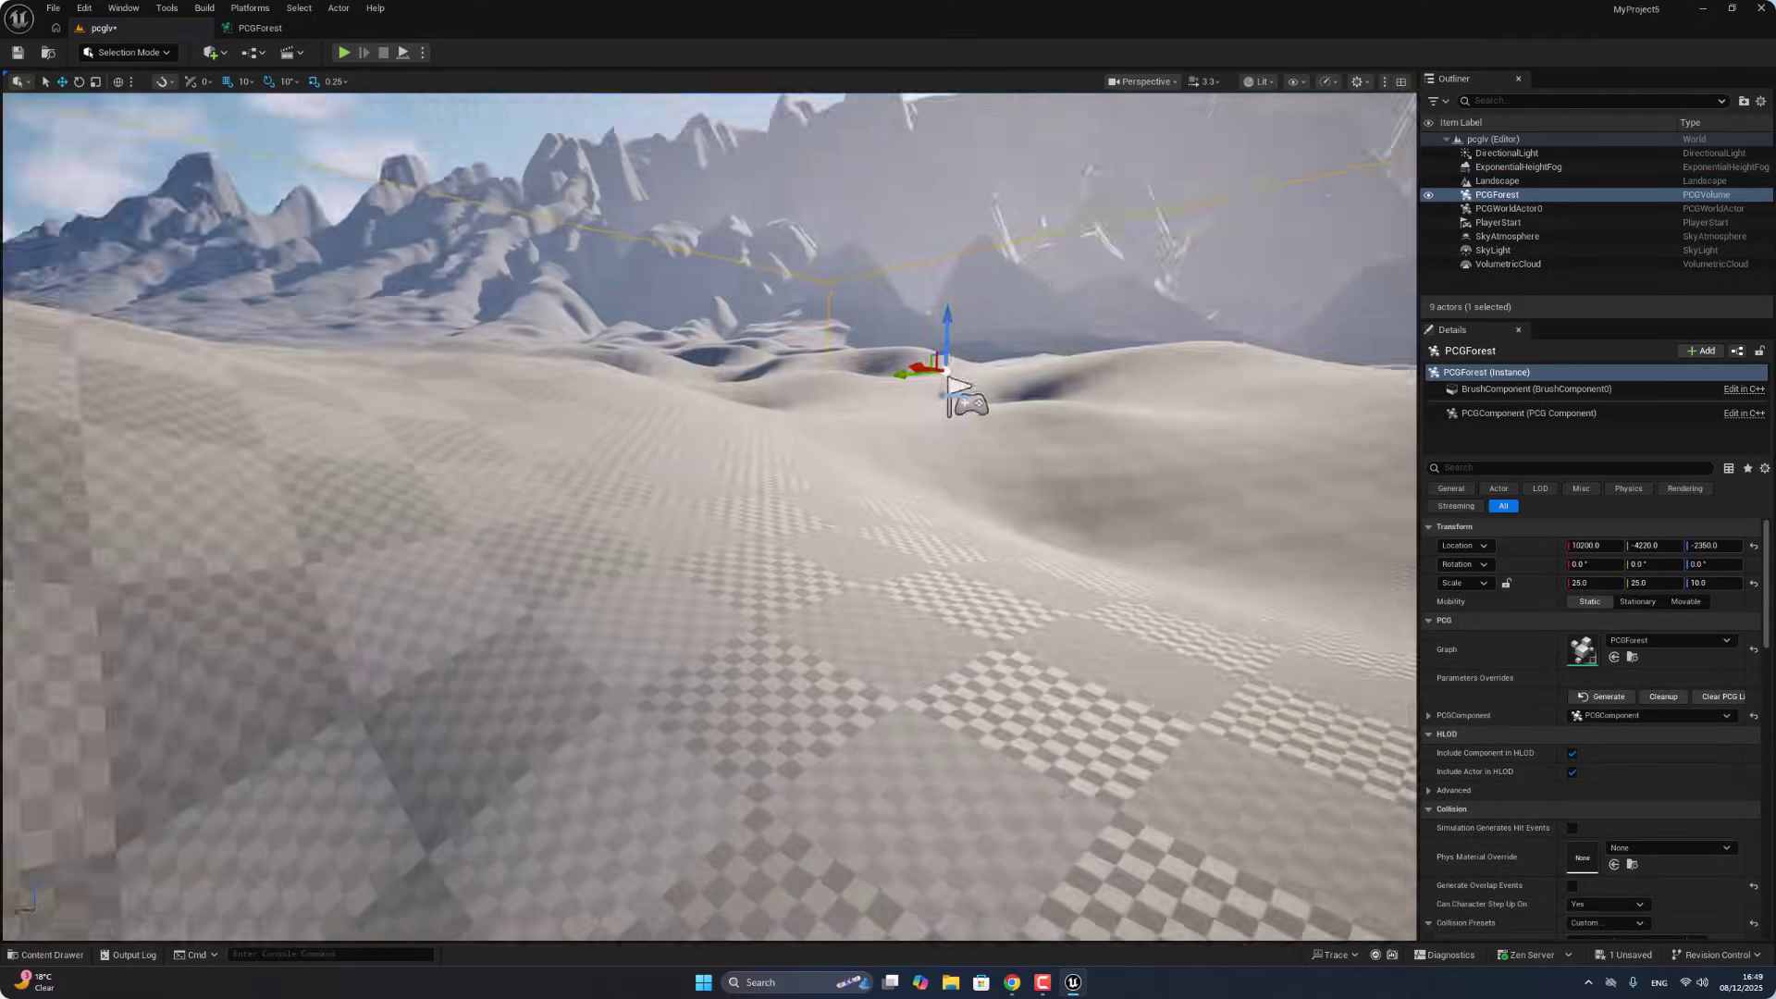
pyautogui.moveTo(888, 389); pyautogui.dragTo(700, 377, button='right')
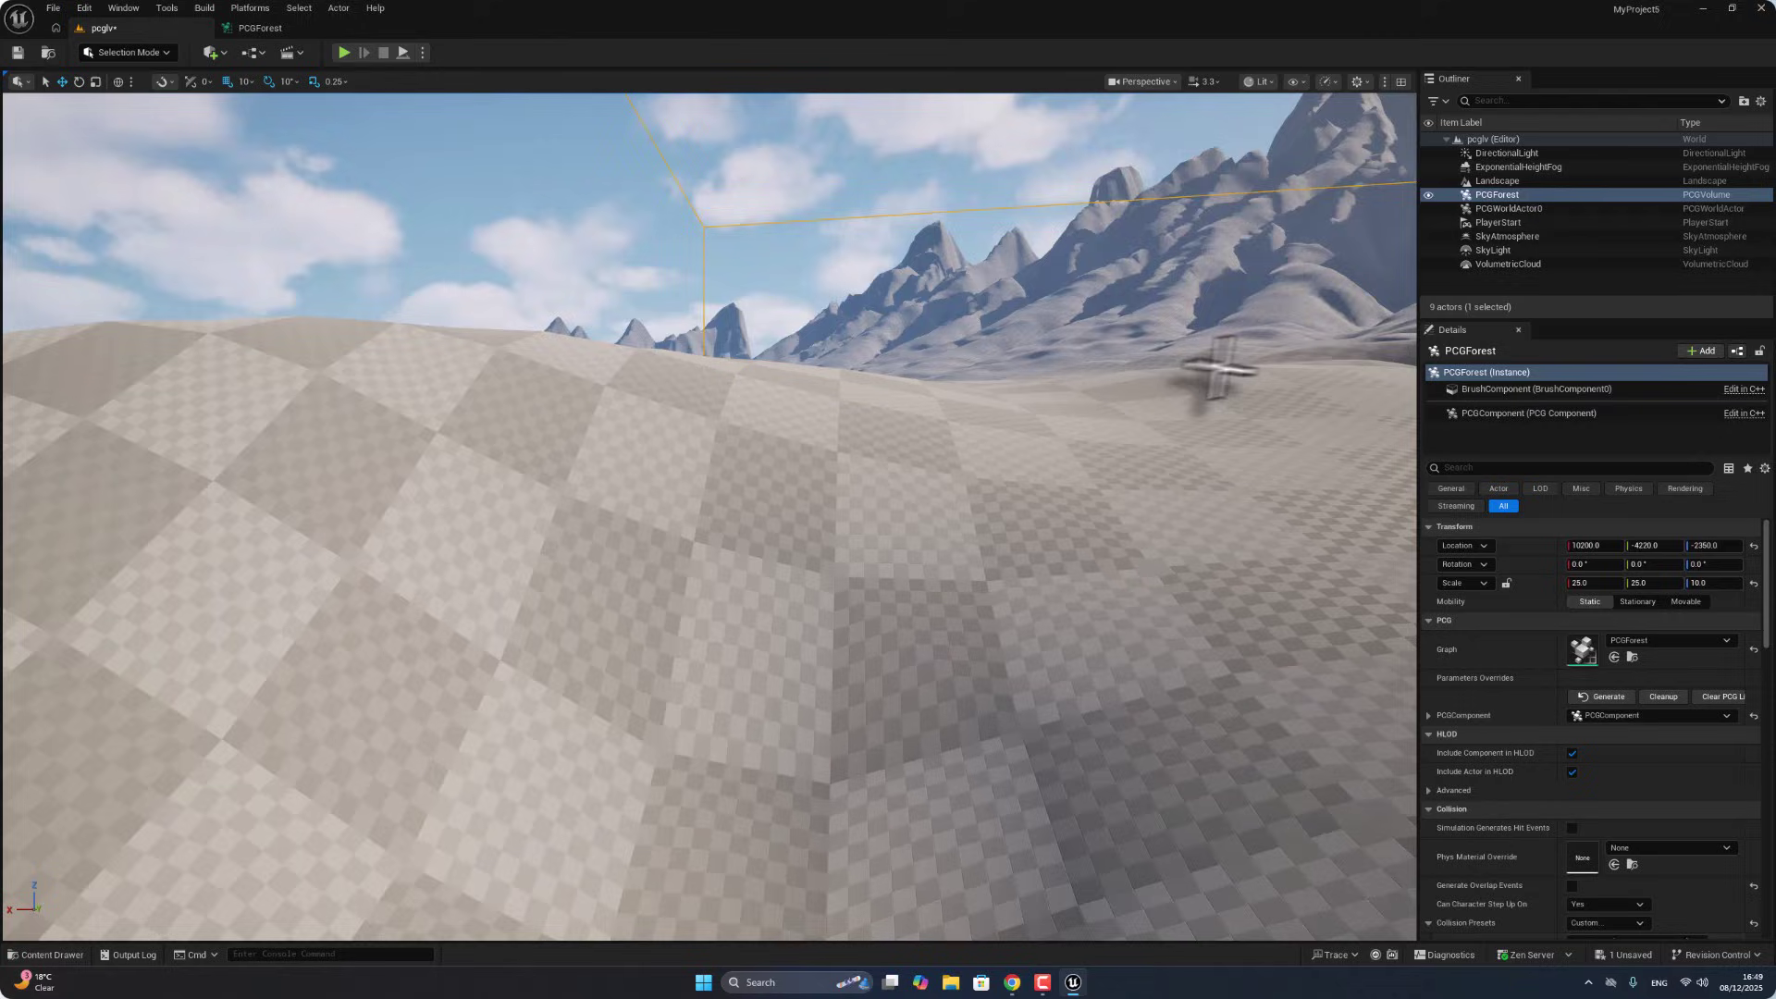
pyautogui.moveTo(1219, 368); pyautogui.dragTo(754, 332, button='right')
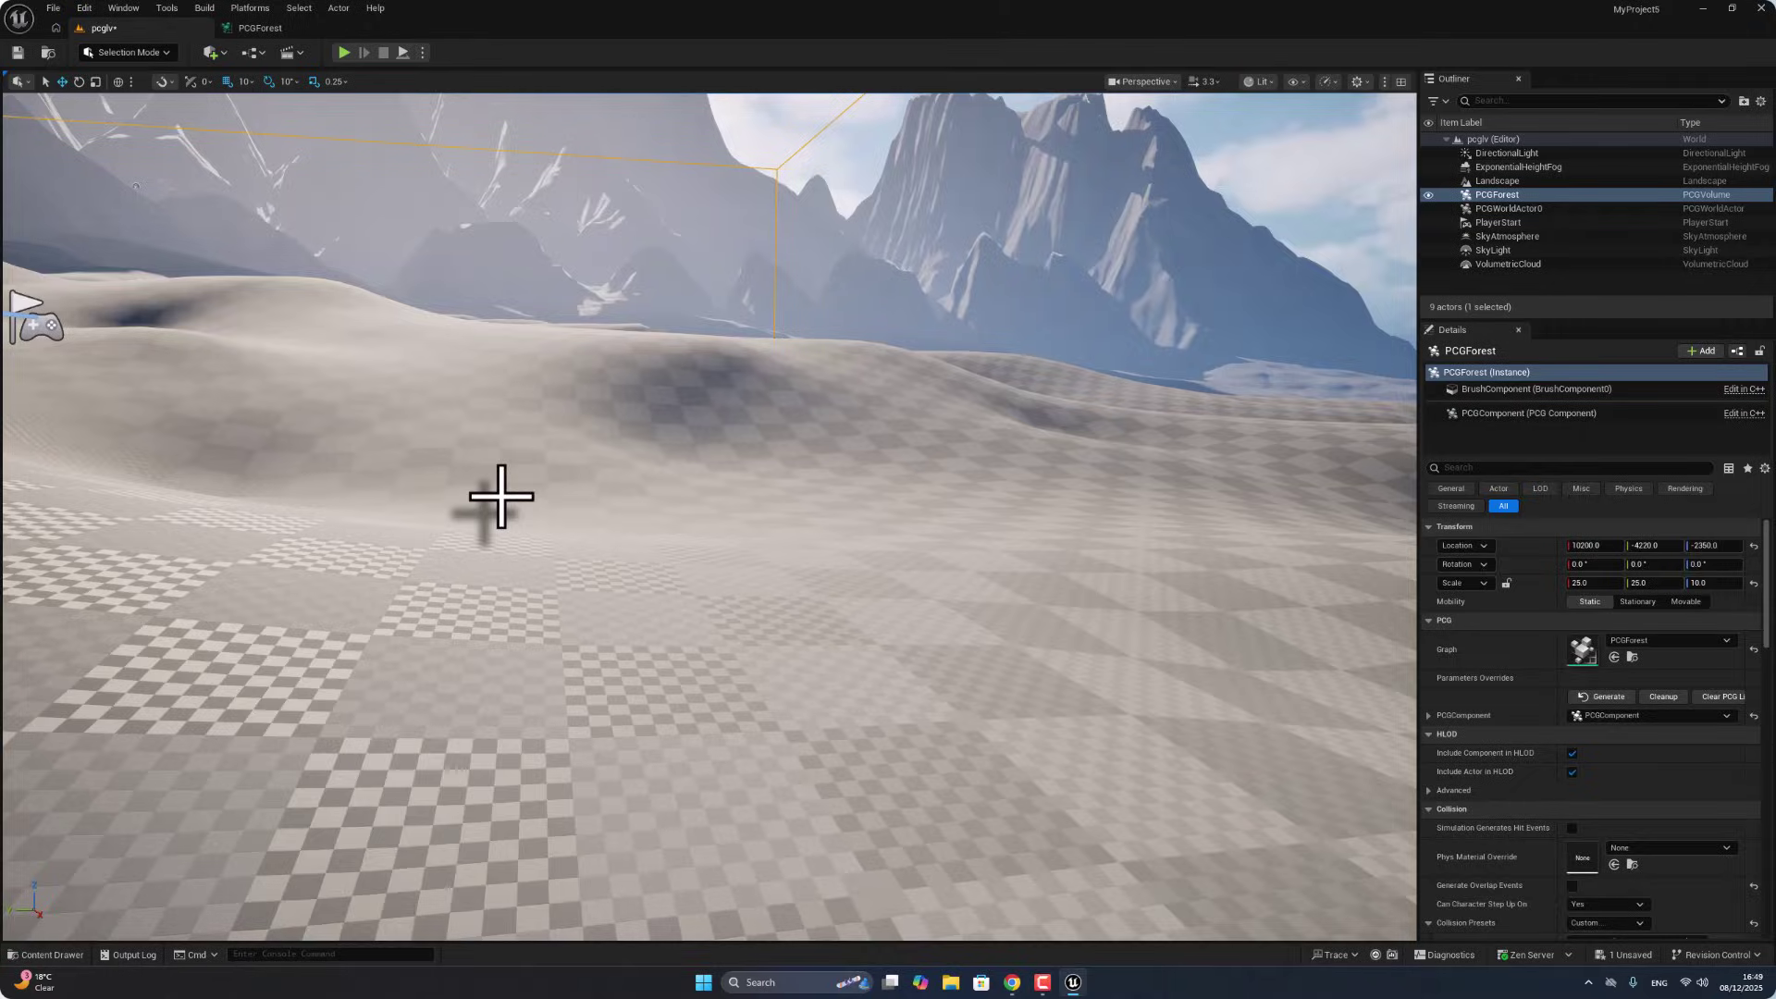
# Step: Reopen the PCGForest graph and add a Density Filter node connected to the Surface Sampler output
pyautogui.click(259, 27)
pyautogui.moveTo(926, 356); pyautogui.dragTo(1059, 377)
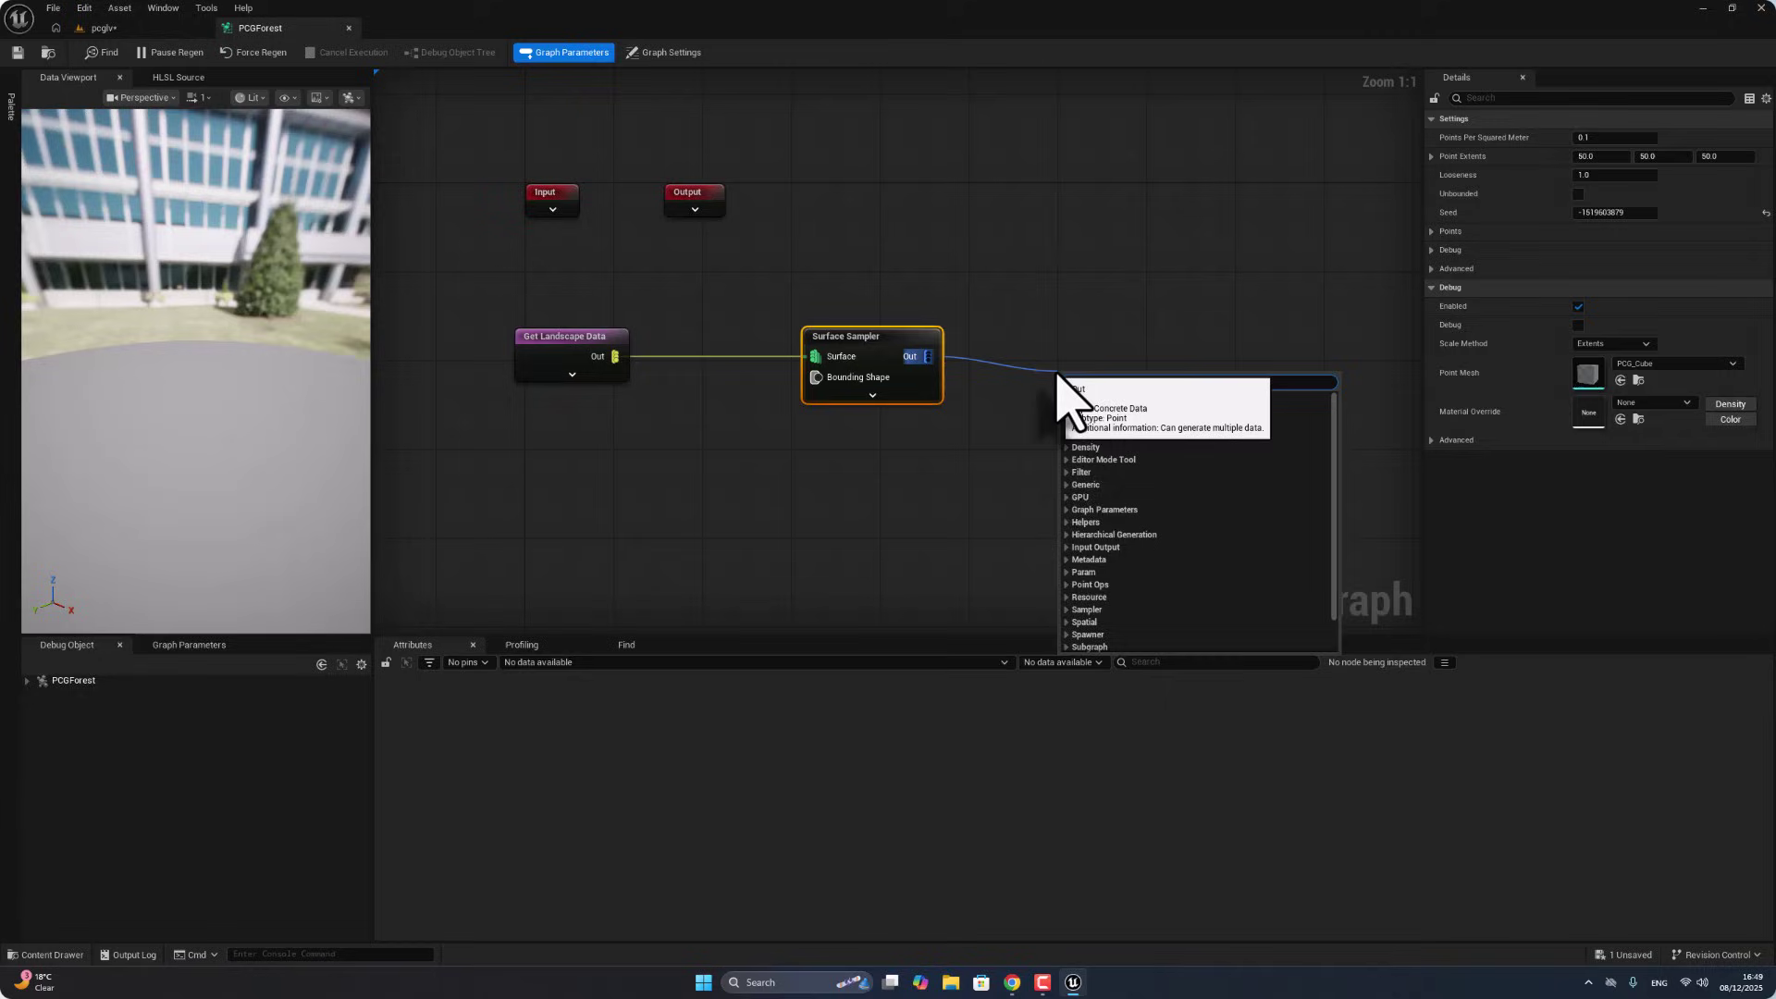
pyautogui.write('des')
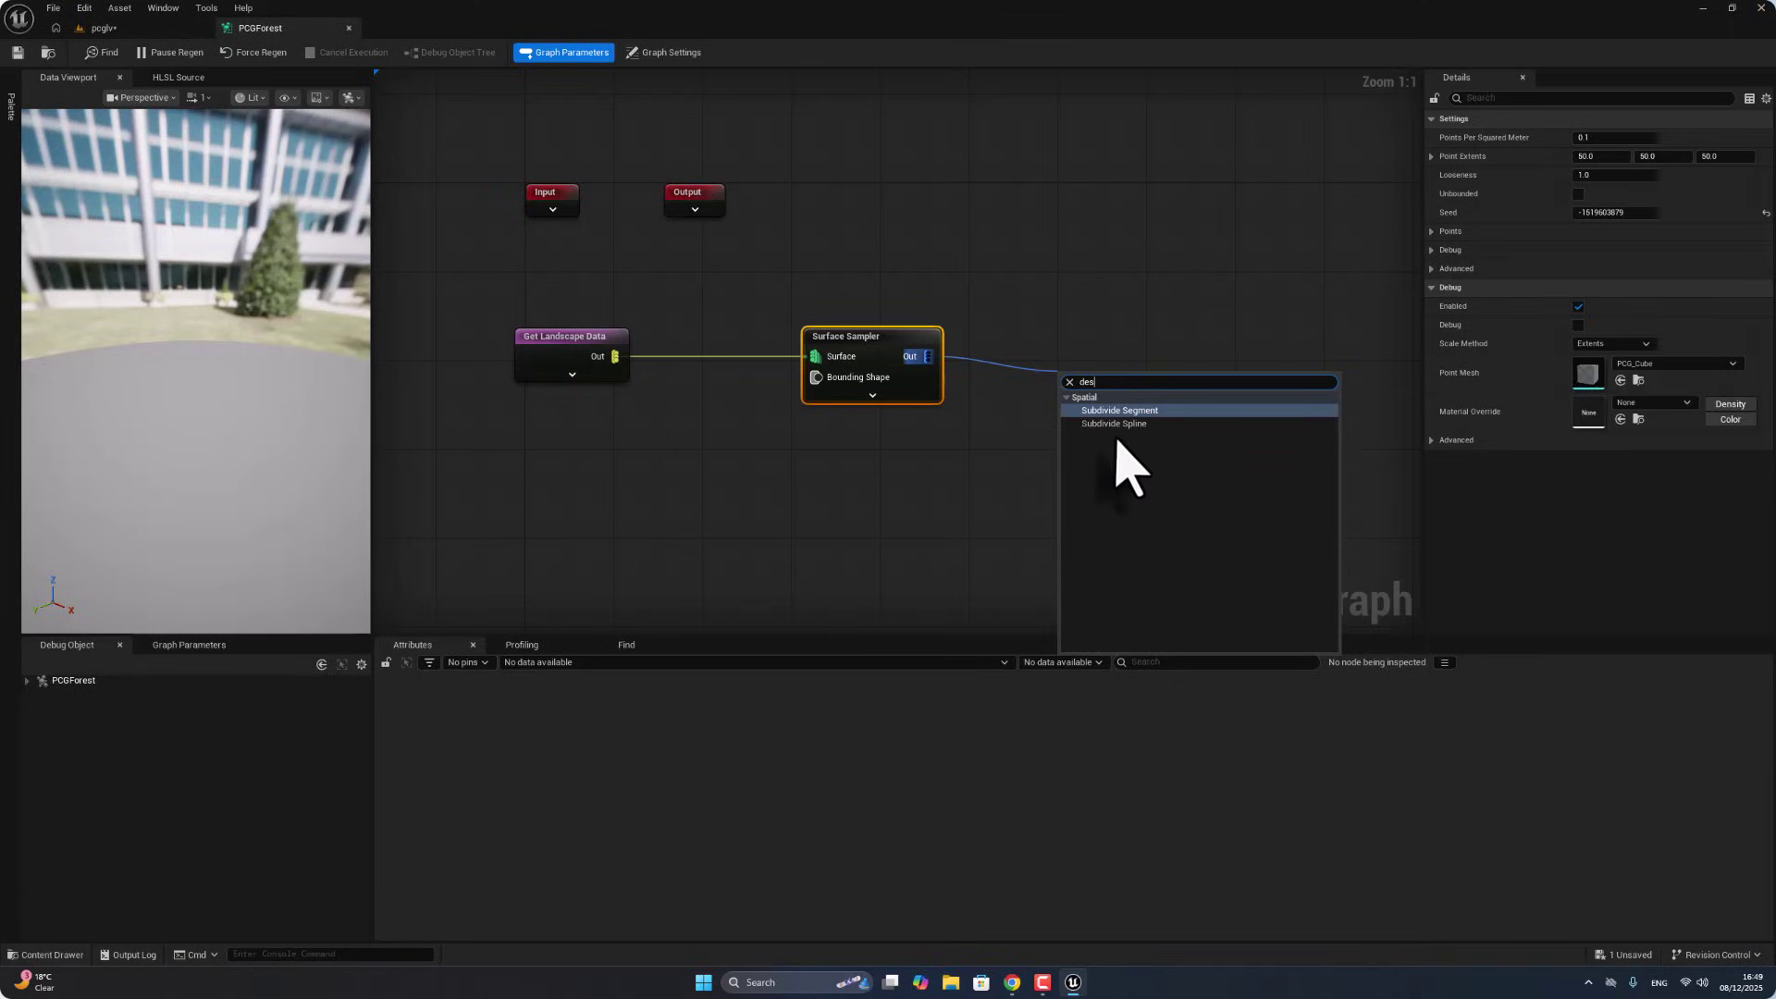
pyautogui.press('BackSpace')
pyautogui.write('n')
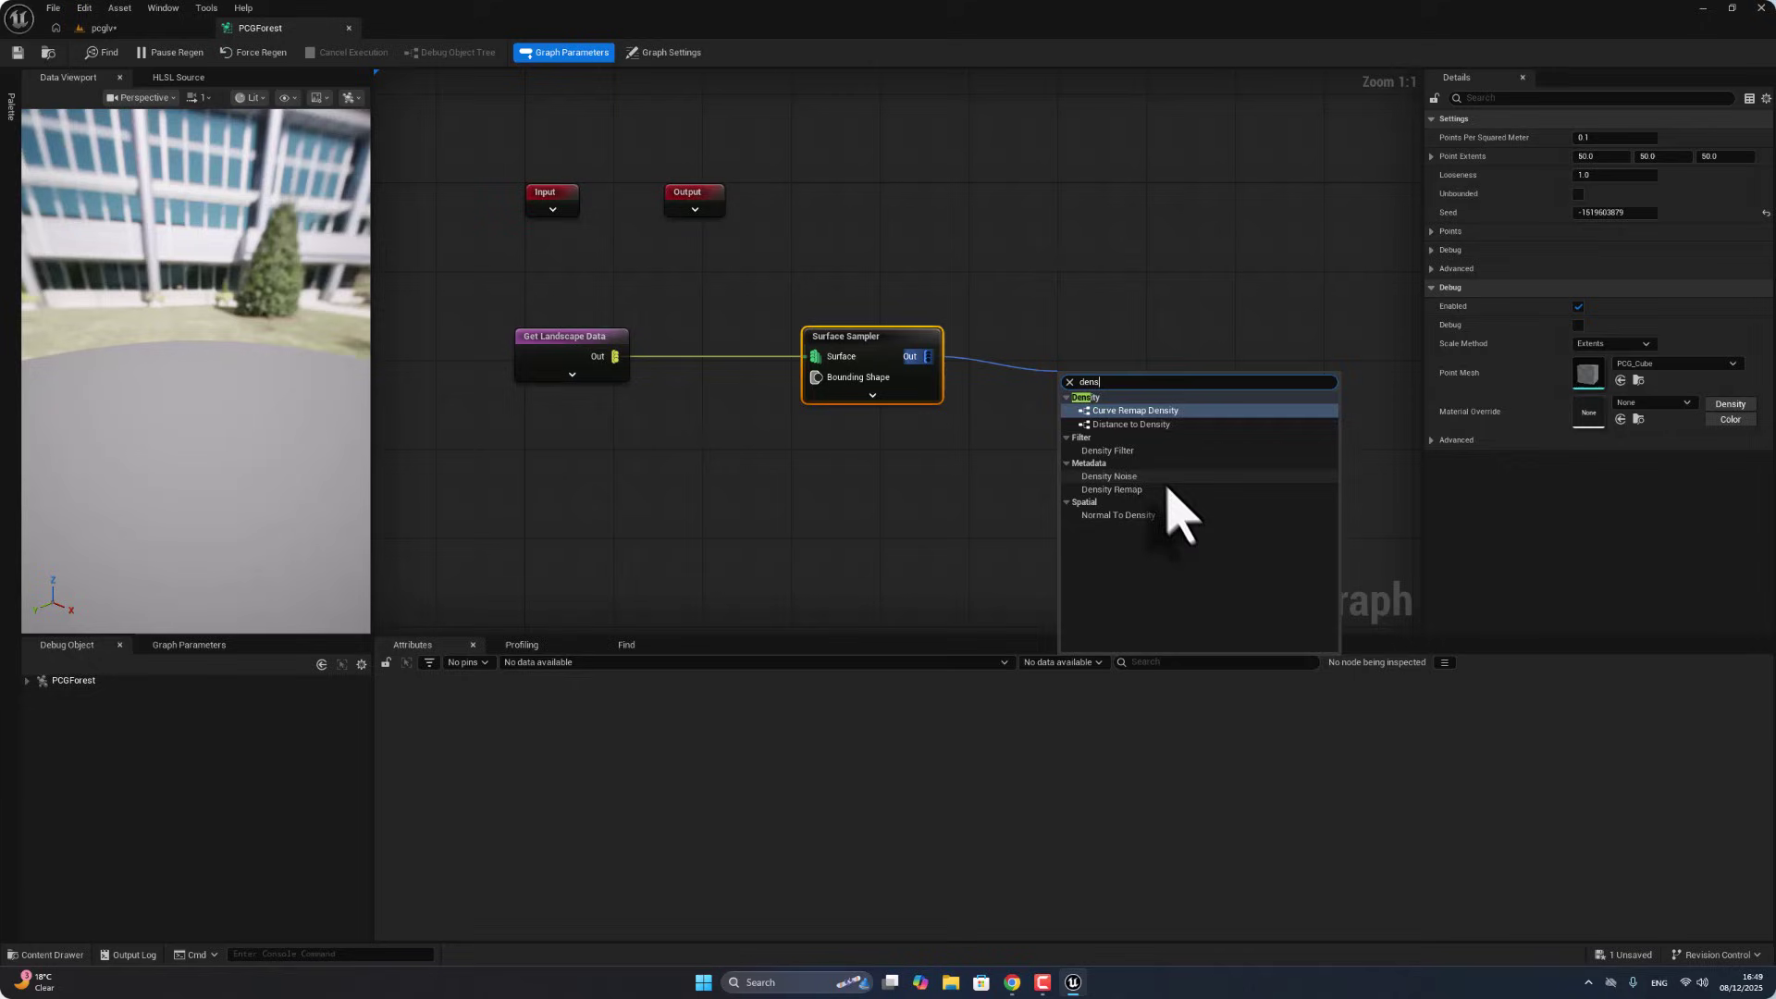
pyautogui.click(1156, 450)
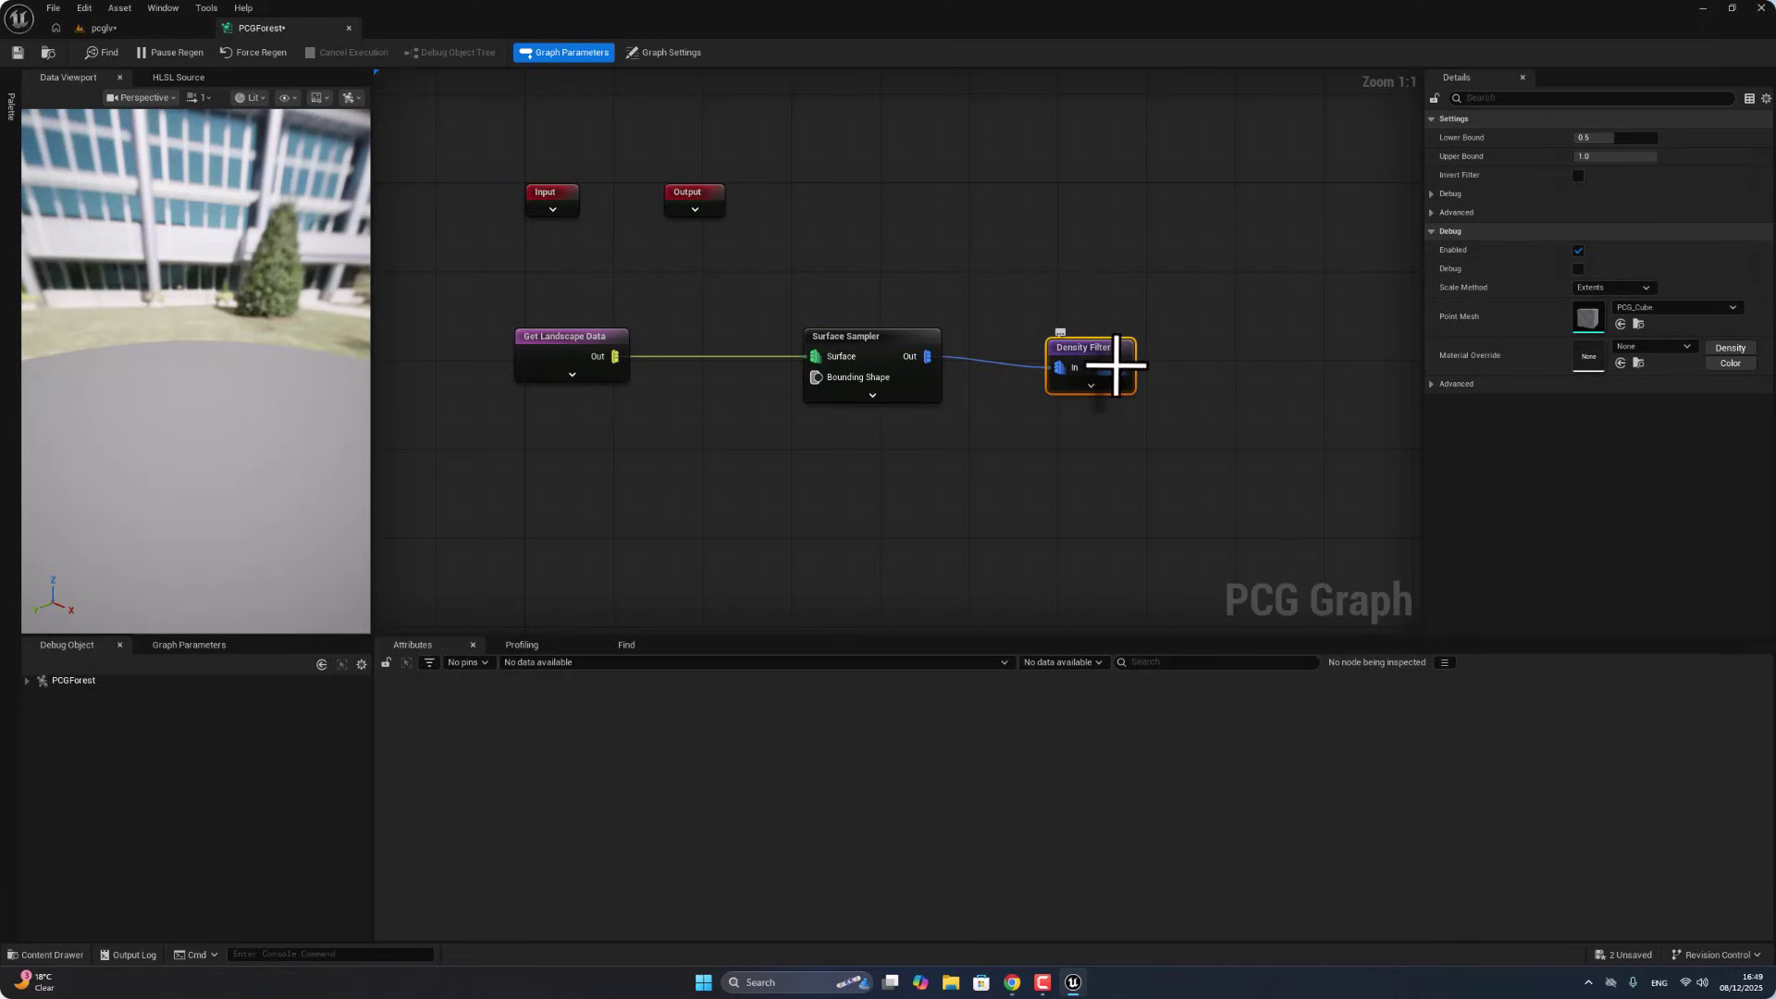
# Step: Add a Transform Points node connected to the Density Filter output and move it closer to that filter
pyautogui.moveTo(1116, 366); pyautogui.dragTo(1255, 370)
pyautogui.write('trabn')
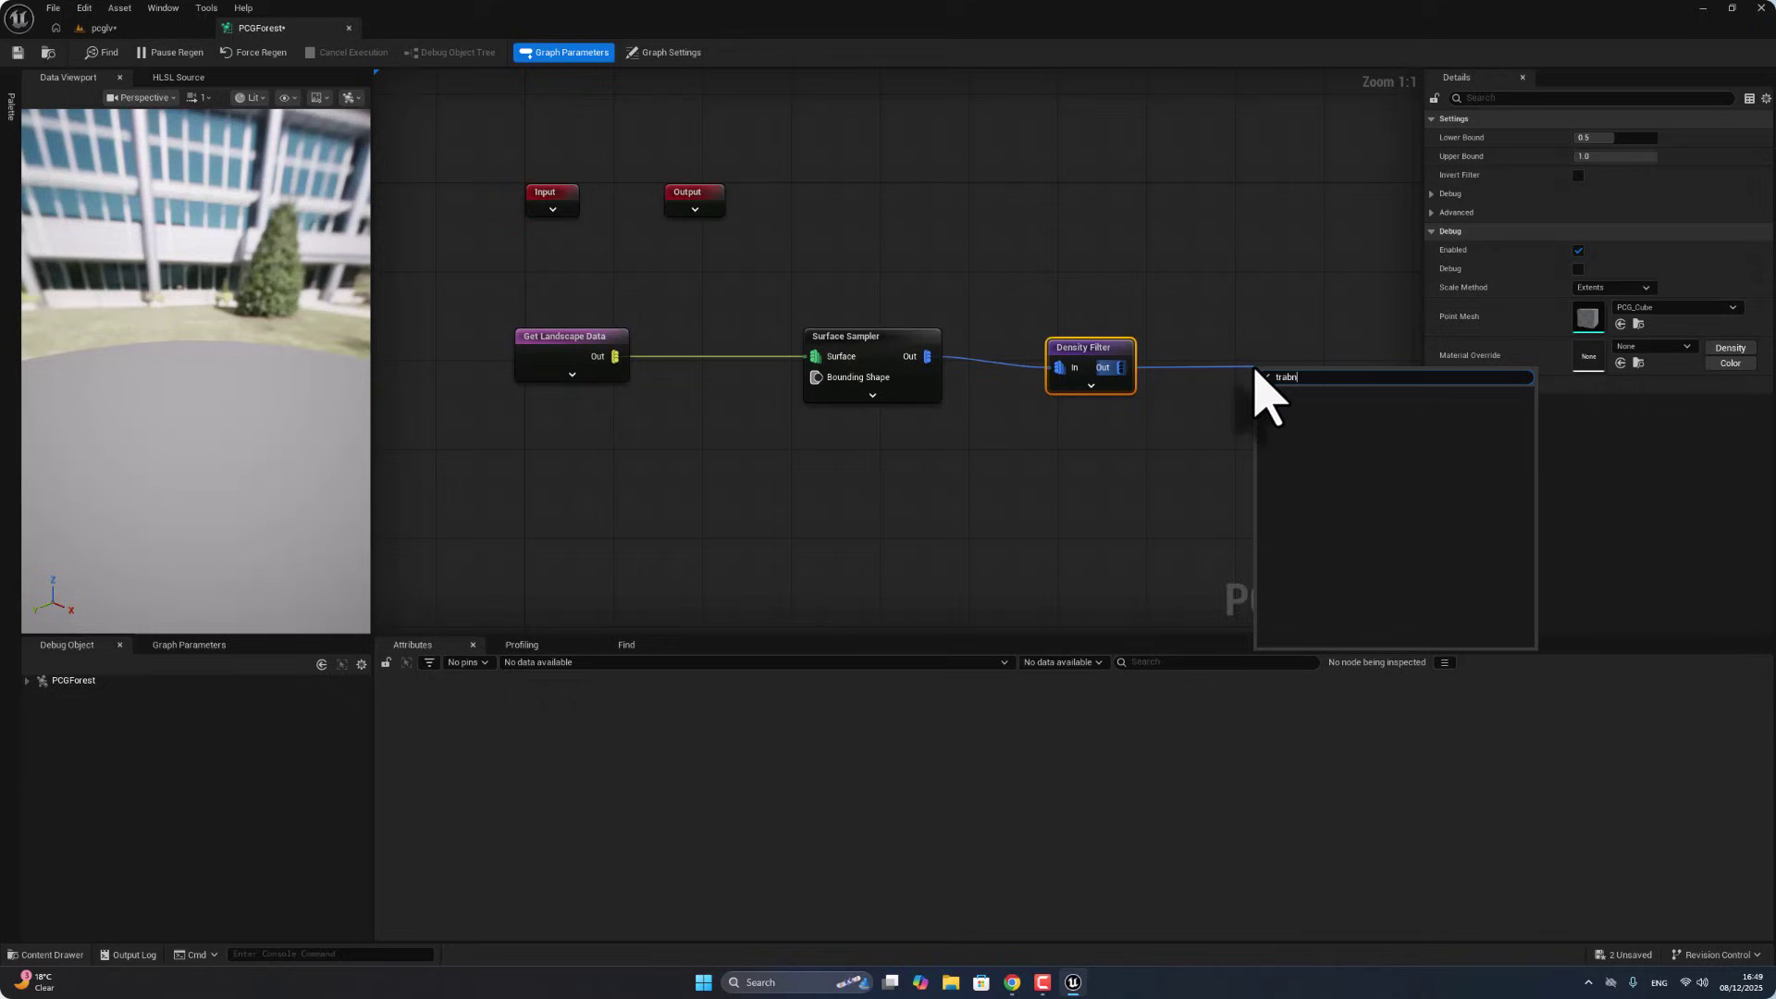
pyautogui.press('BackSpace')
pyautogui.press('BackSpace')
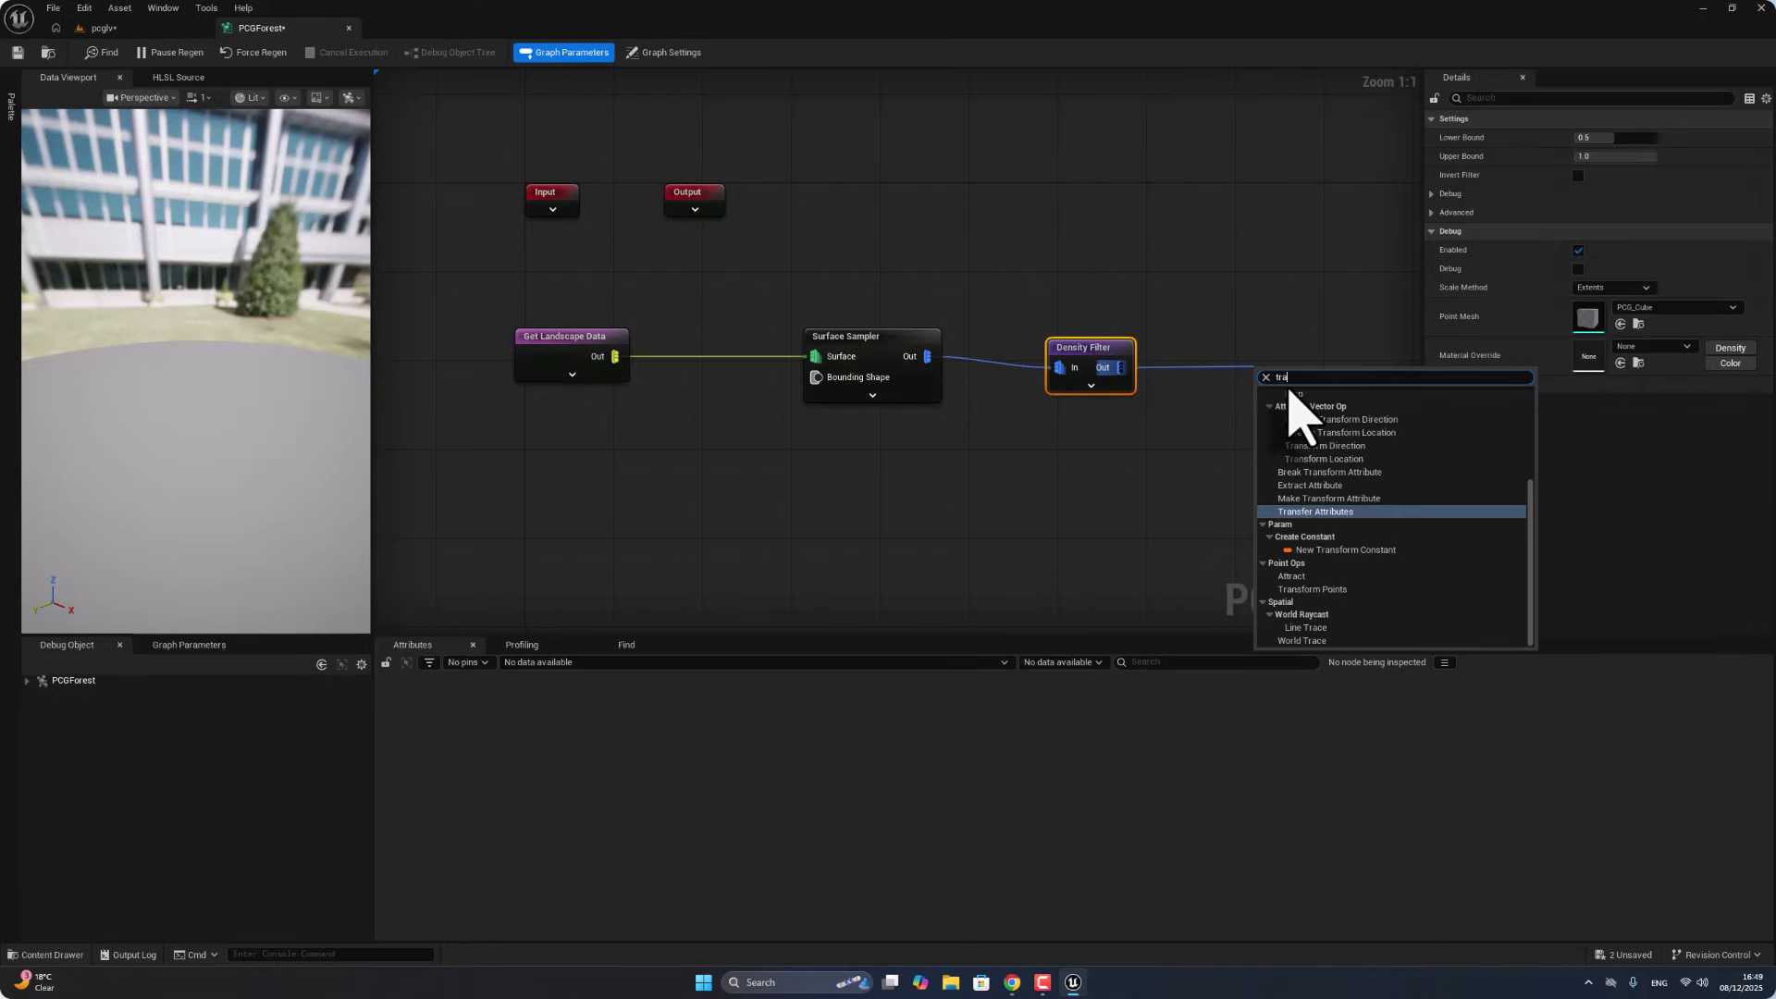
pyautogui.write('nsf')
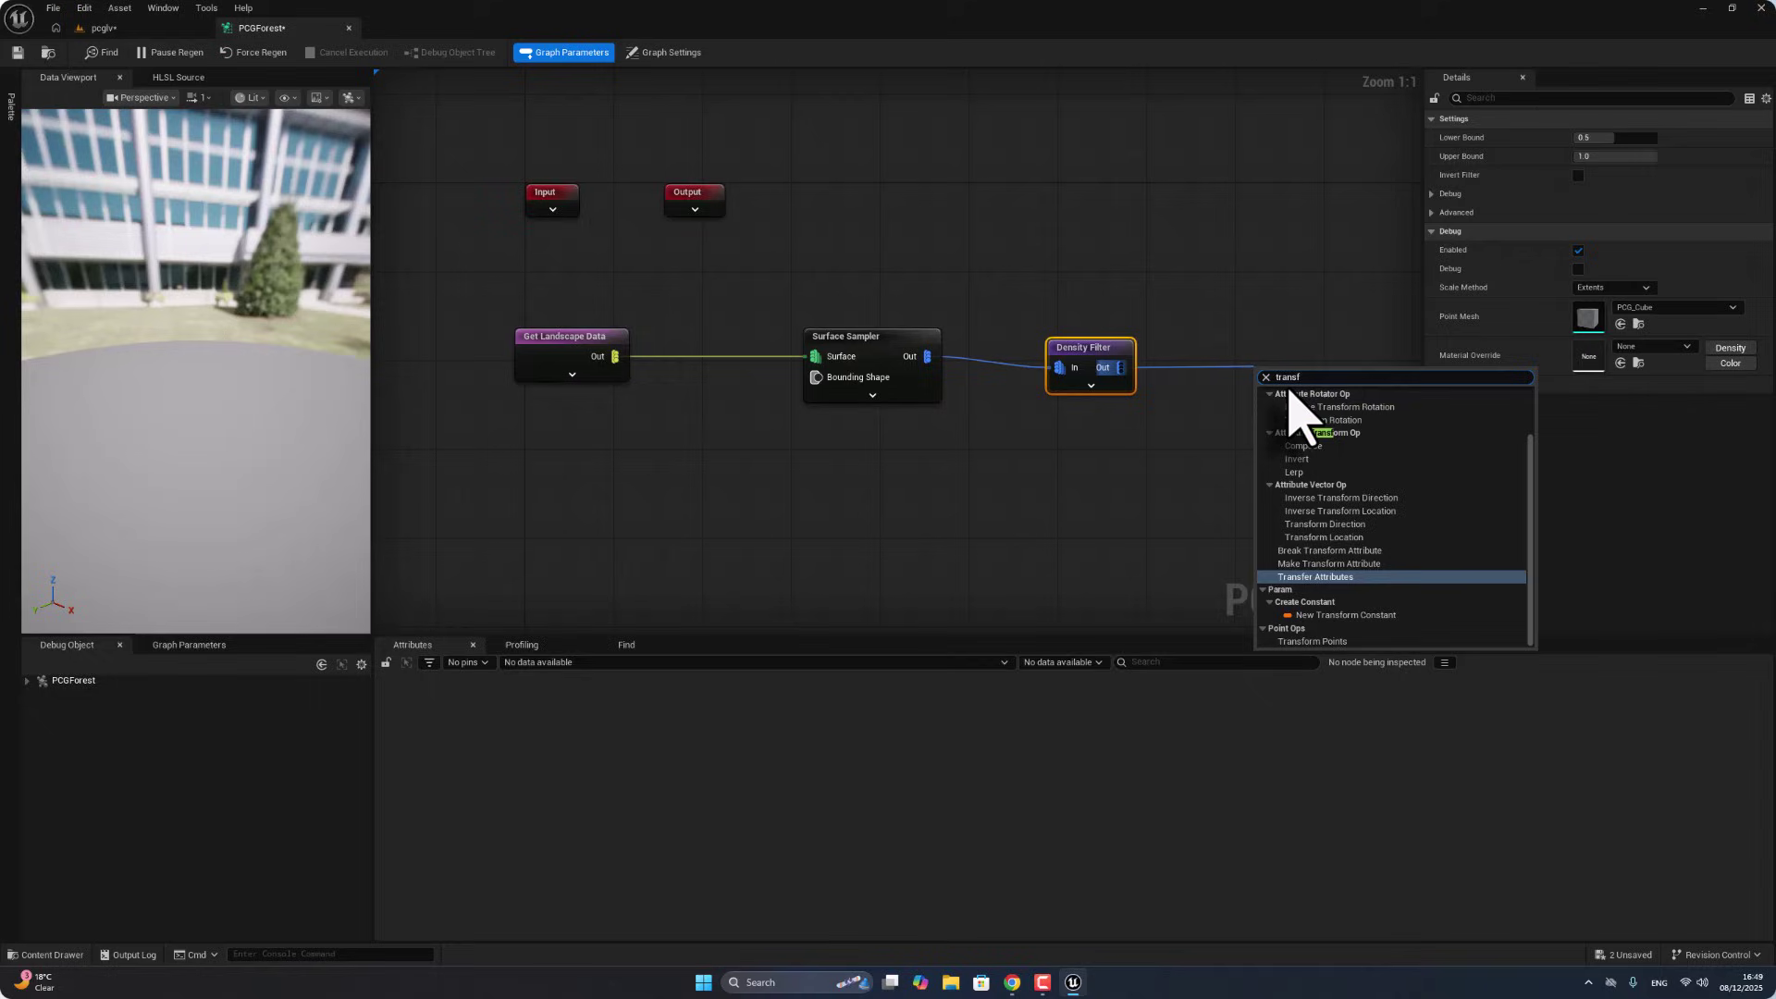
pyautogui.click(1313, 641)
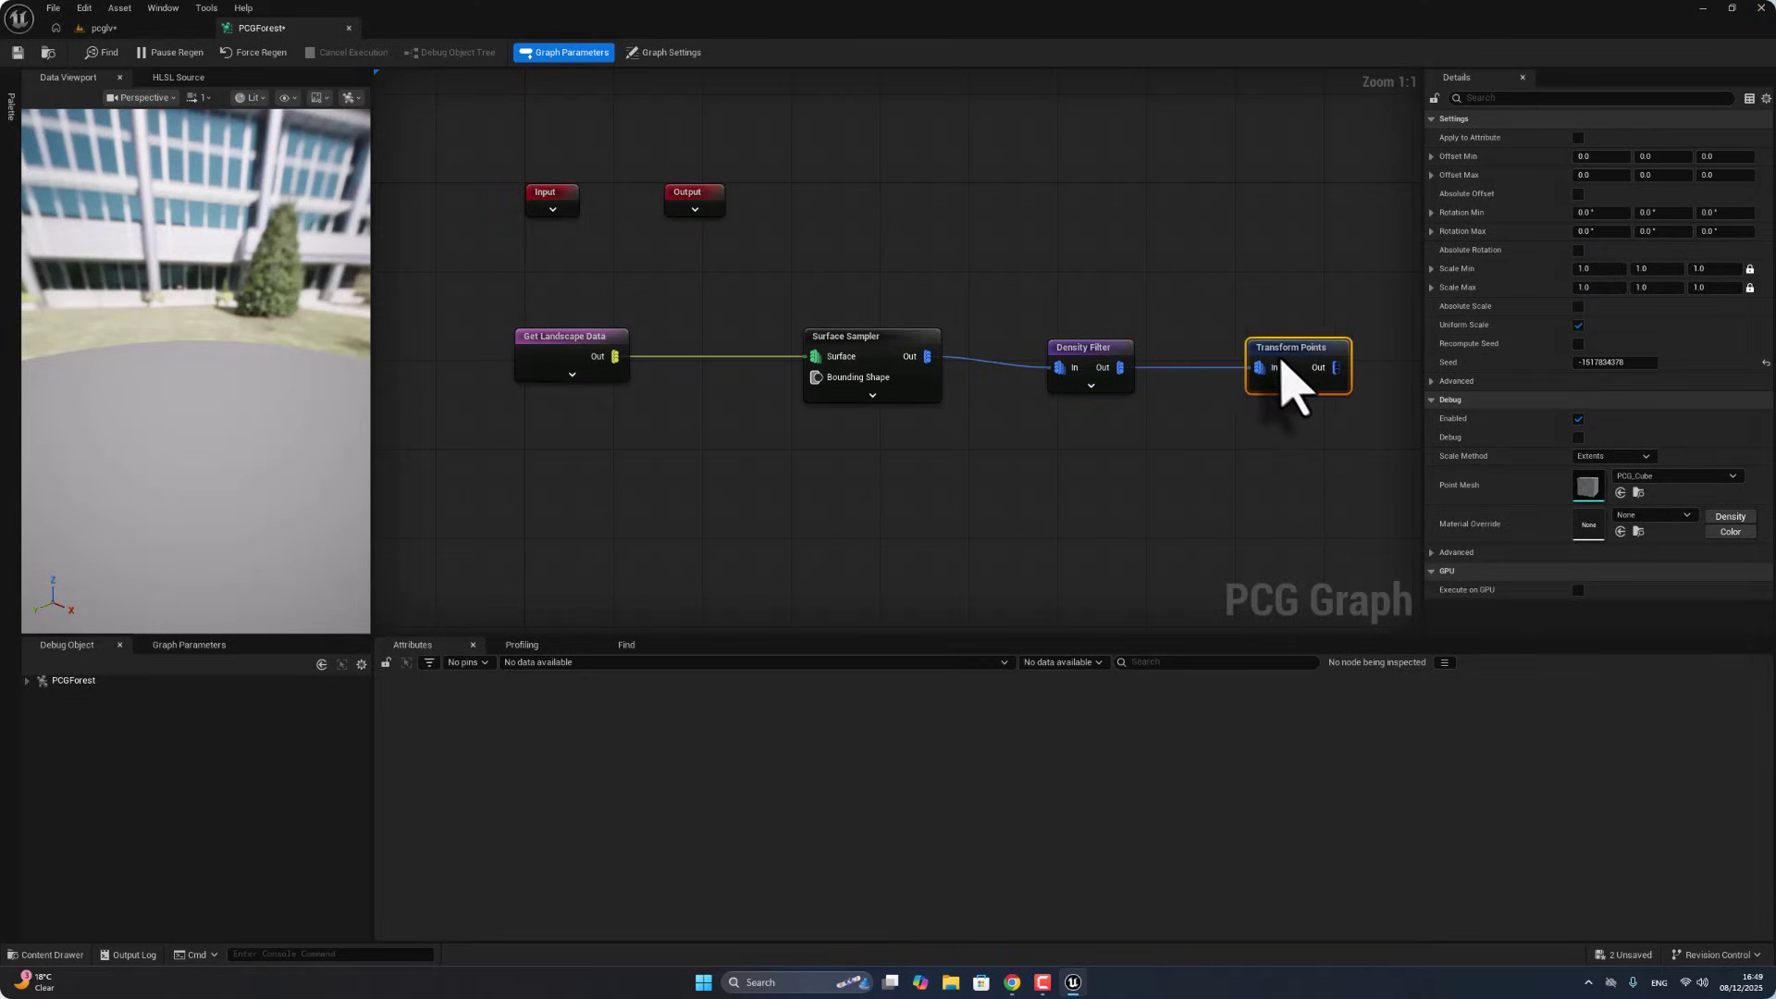
pyautogui.moveTo(1290, 379); pyautogui.dragTo(1260, 377)
# Step: Turn on Debug for the Surface Sampler node and save all files
pyautogui.click(884, 372)
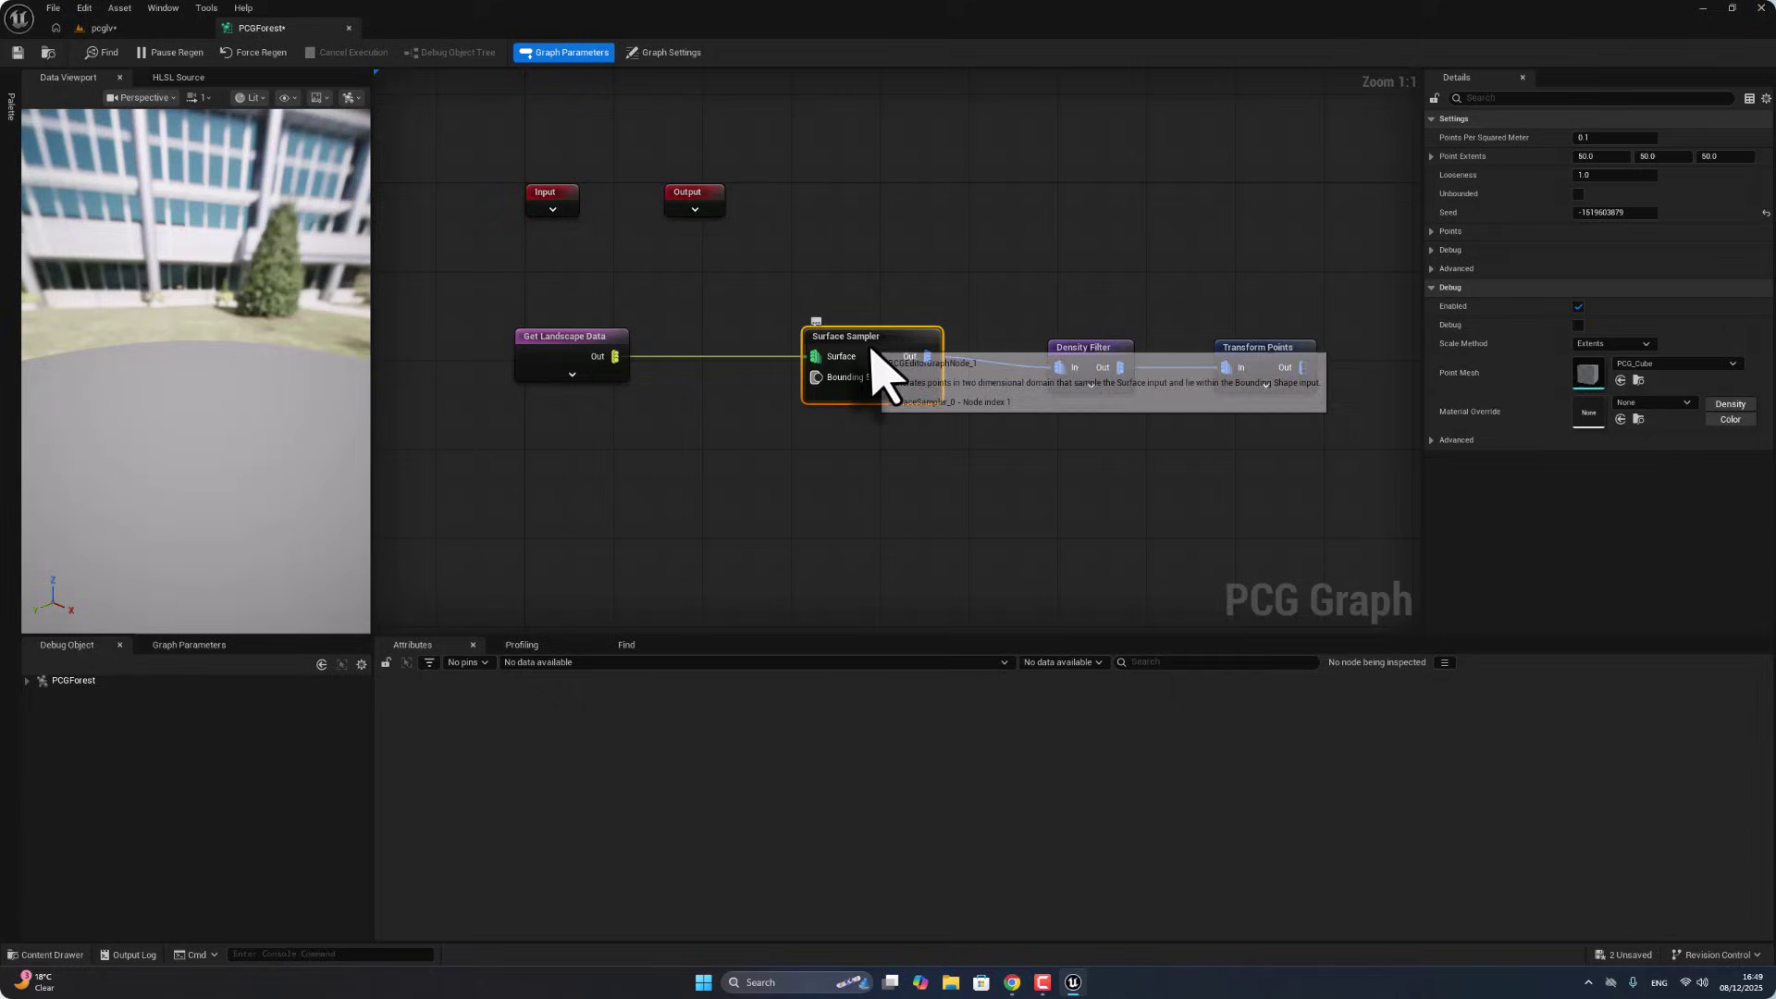
pyautogui.rightClick(901, 352)
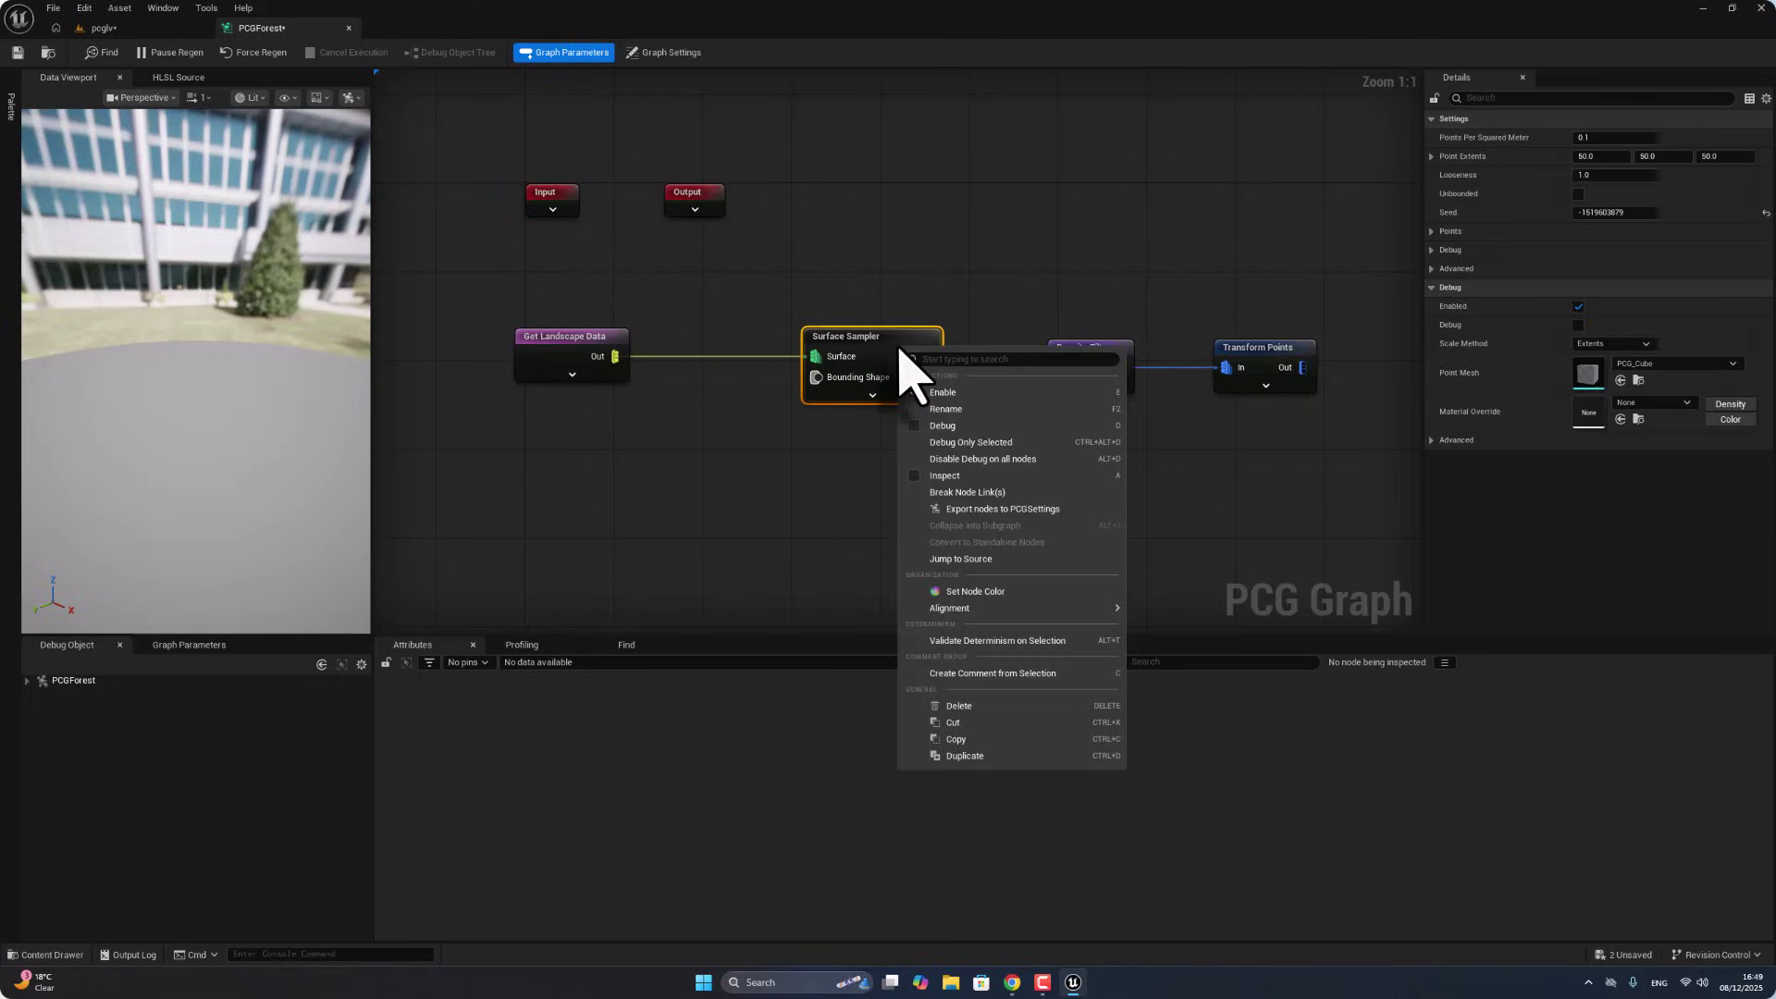
pyautogui.click(925, 428)
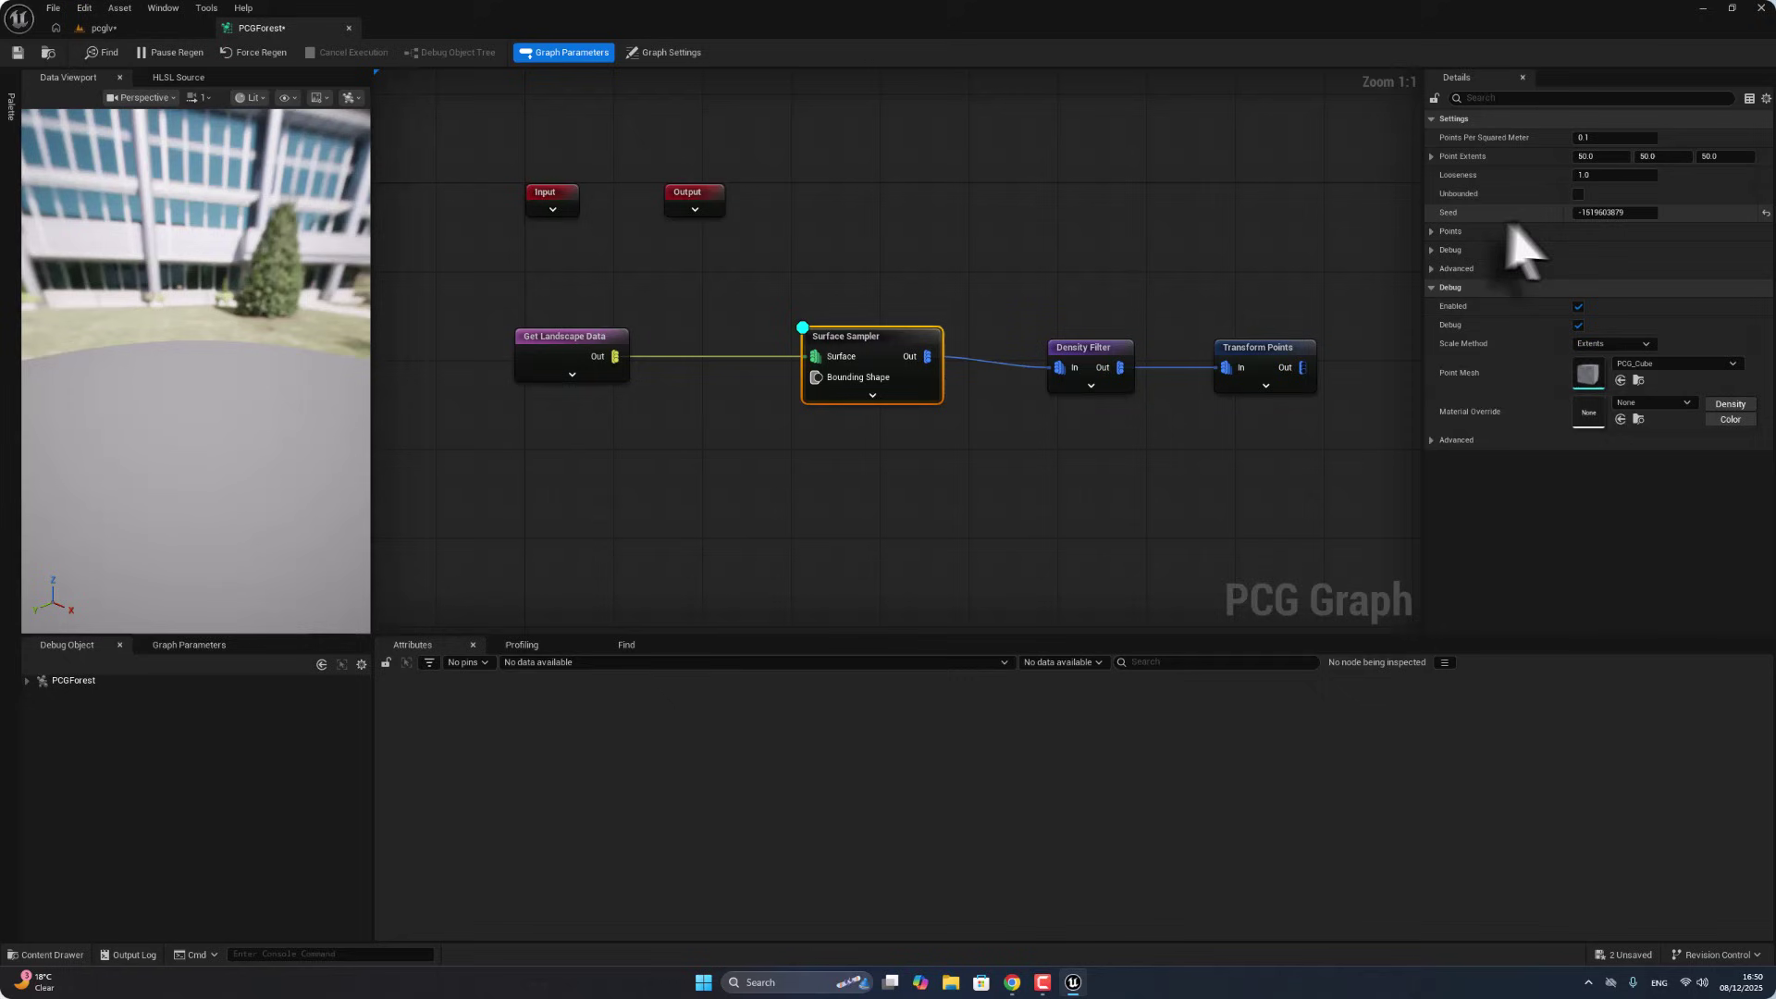
pyautogui.click(56, 8)
pyautogui.click(92, 89)
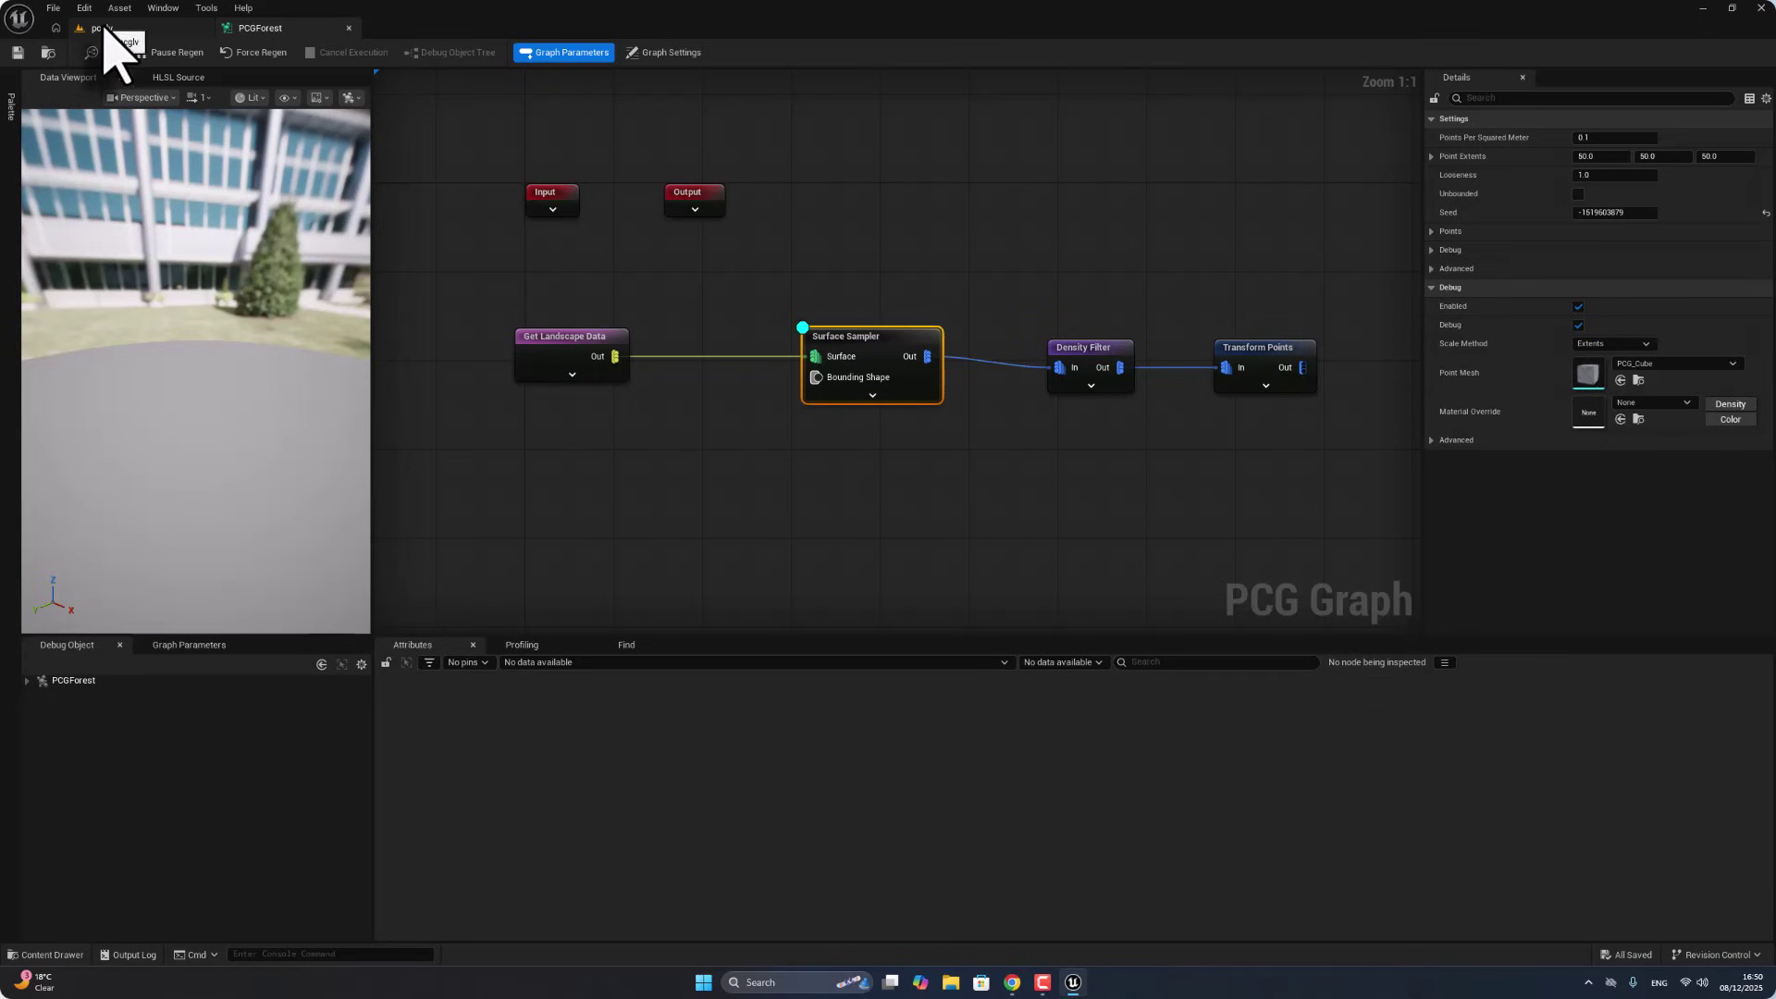
# Step: Examine the sampler's debug cubes on the landscape by framing the PCGForest volume in the pcglv level
pyautogui.click(104, 28)
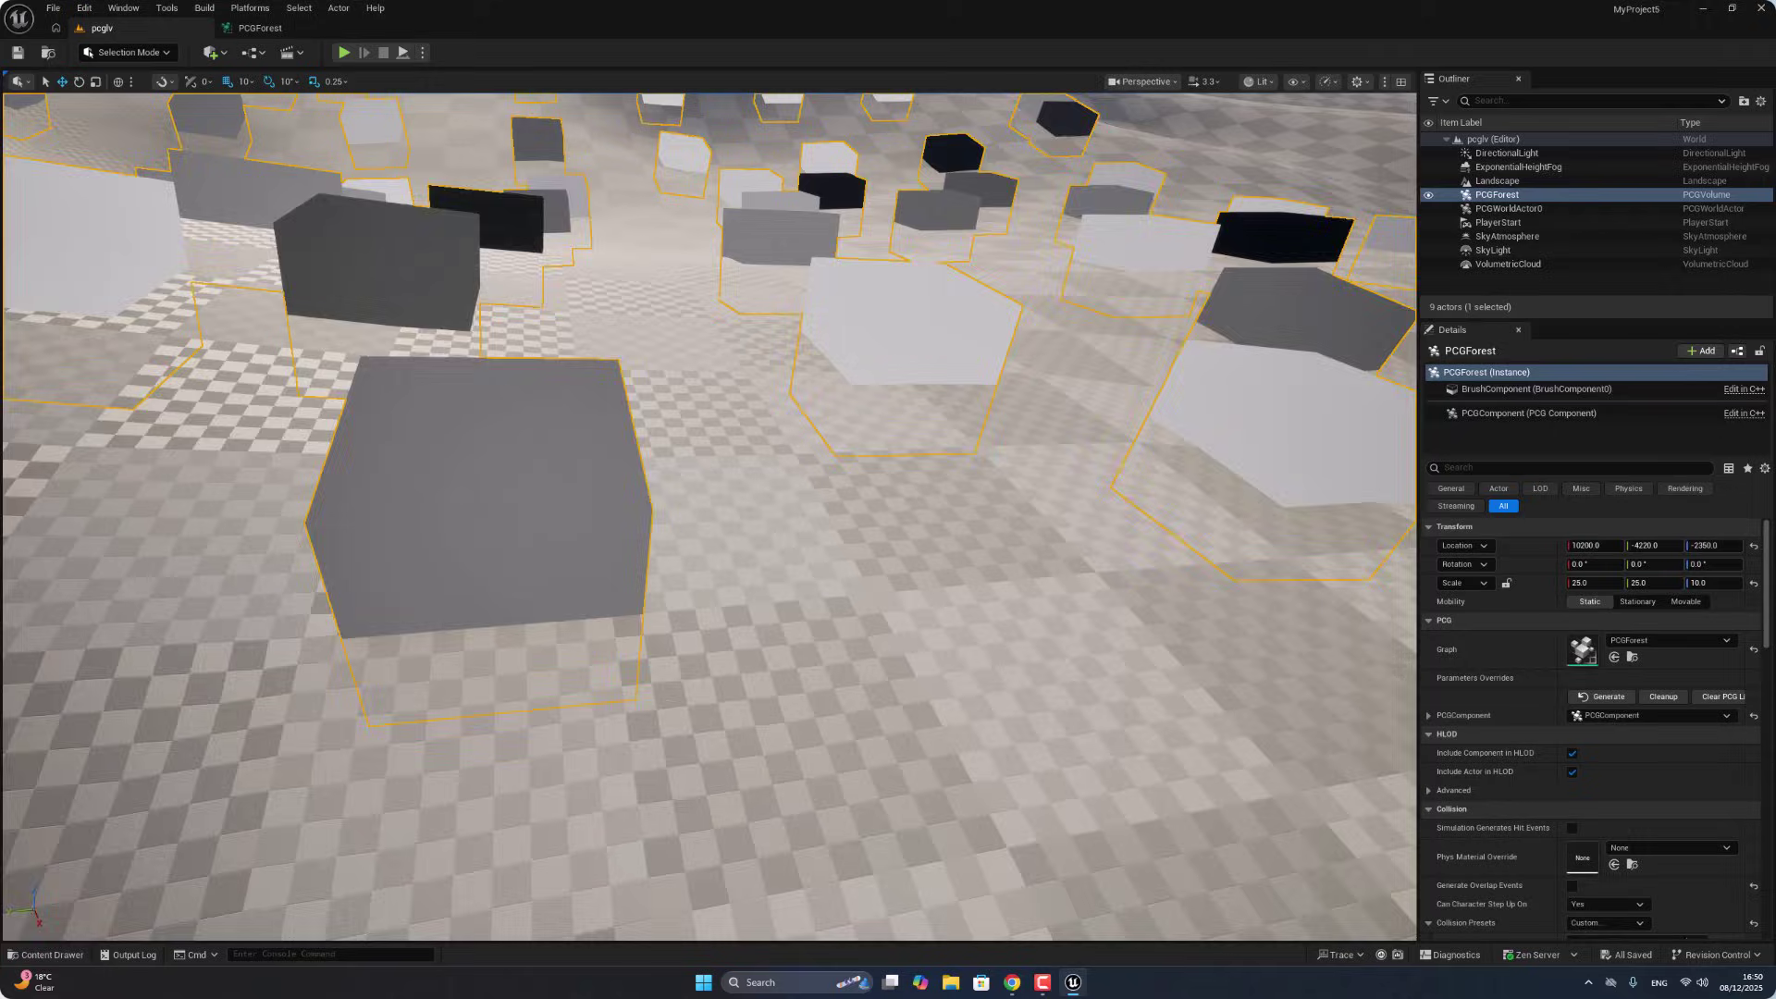
pyautogui.press('f')
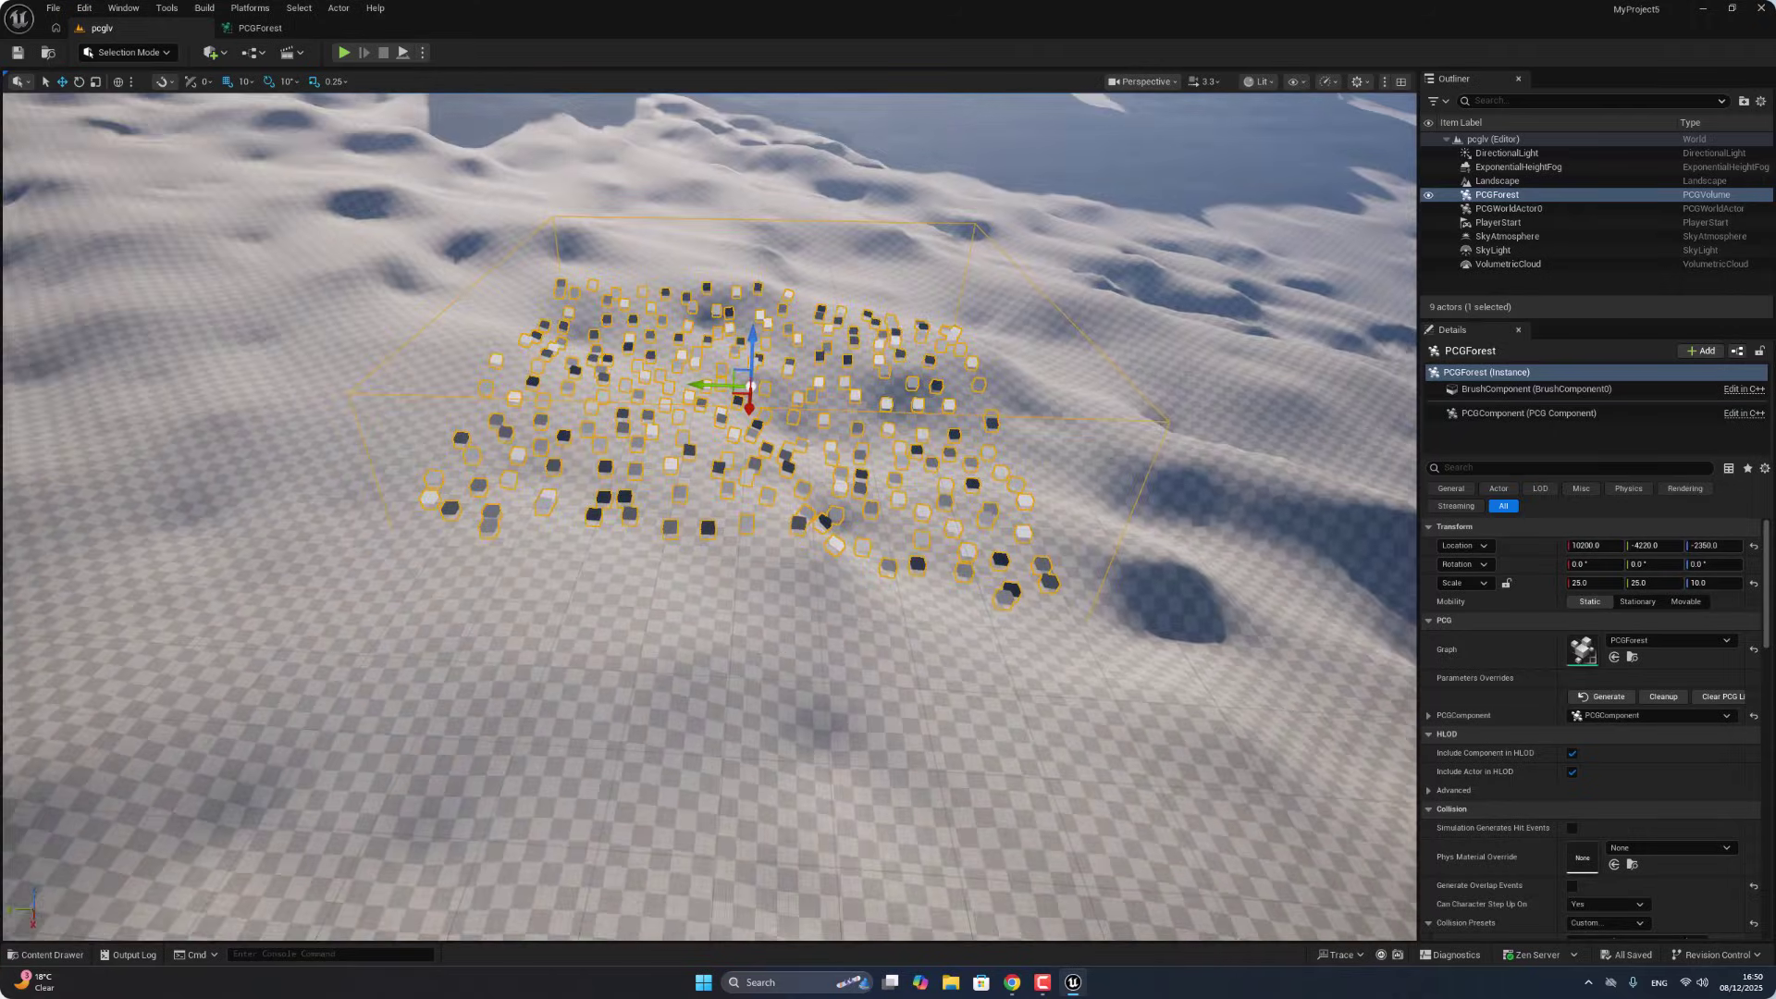
pyautogui.press('w')
pyautogui.scroll(-2, 656, 451)
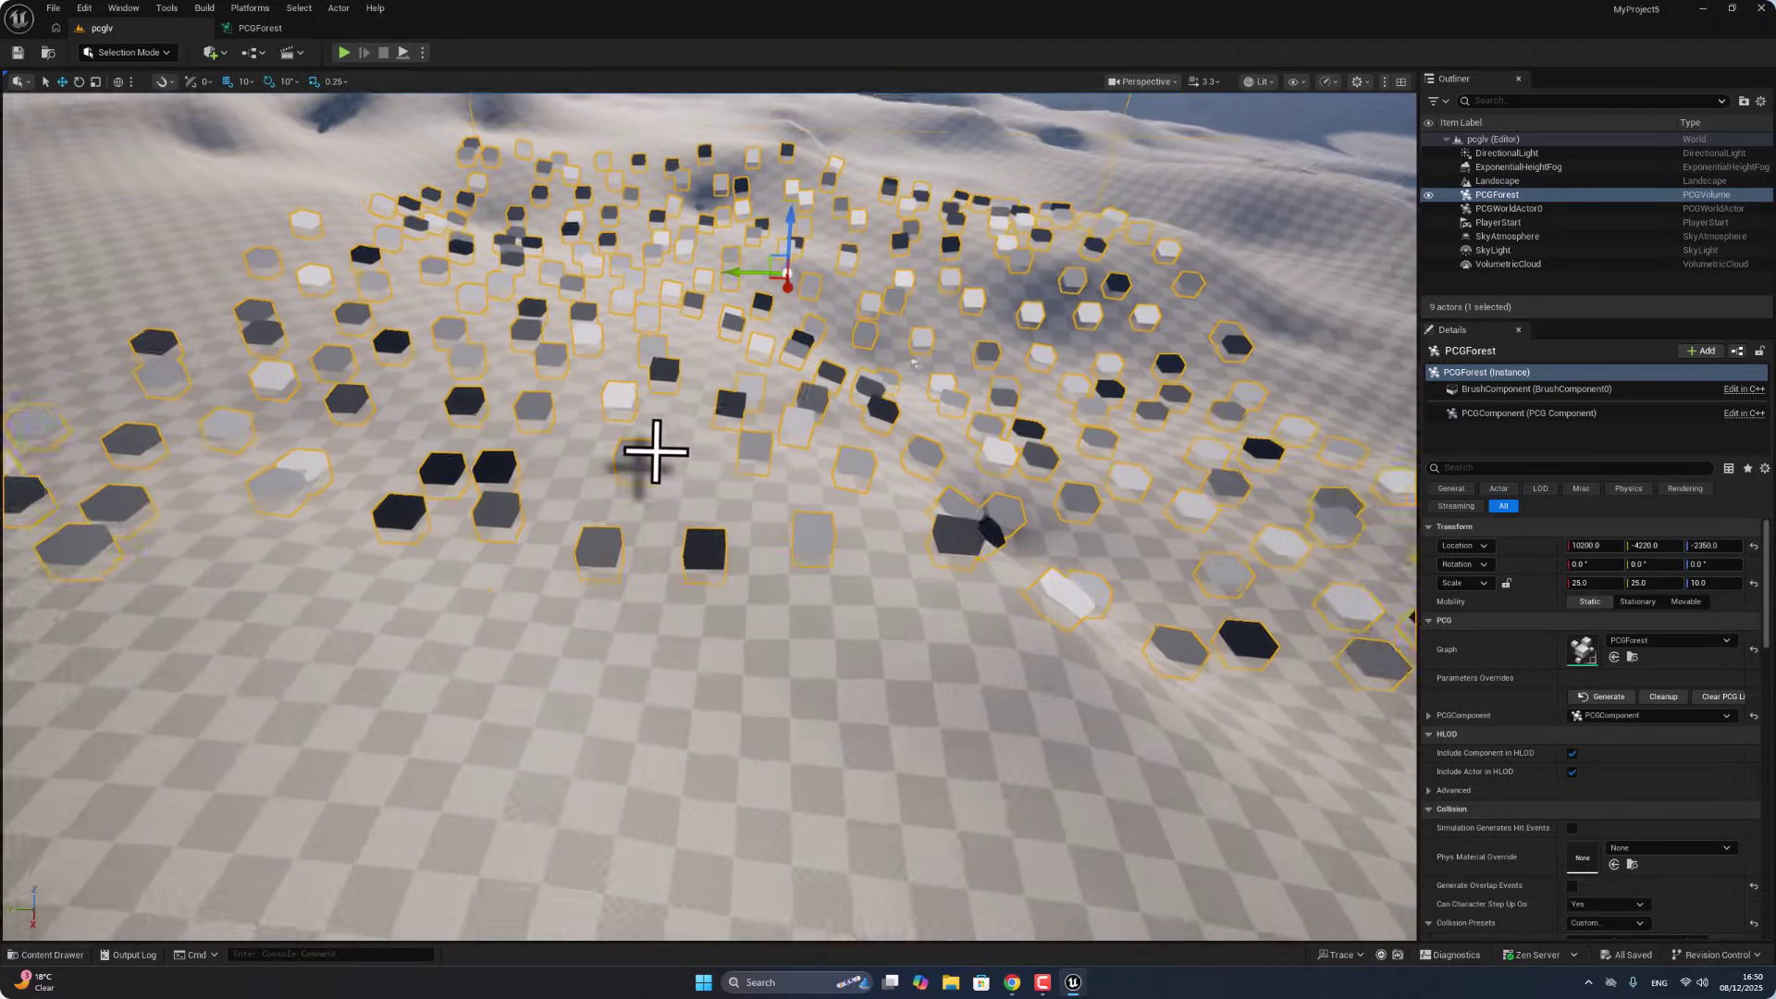
pyautogui.press('f')
# Step: In the PCGForest graph, set the Density Filter's Lower Bound to about 0.339 and Upper Bound to about 0.917
pyautogui.click(260, 28)
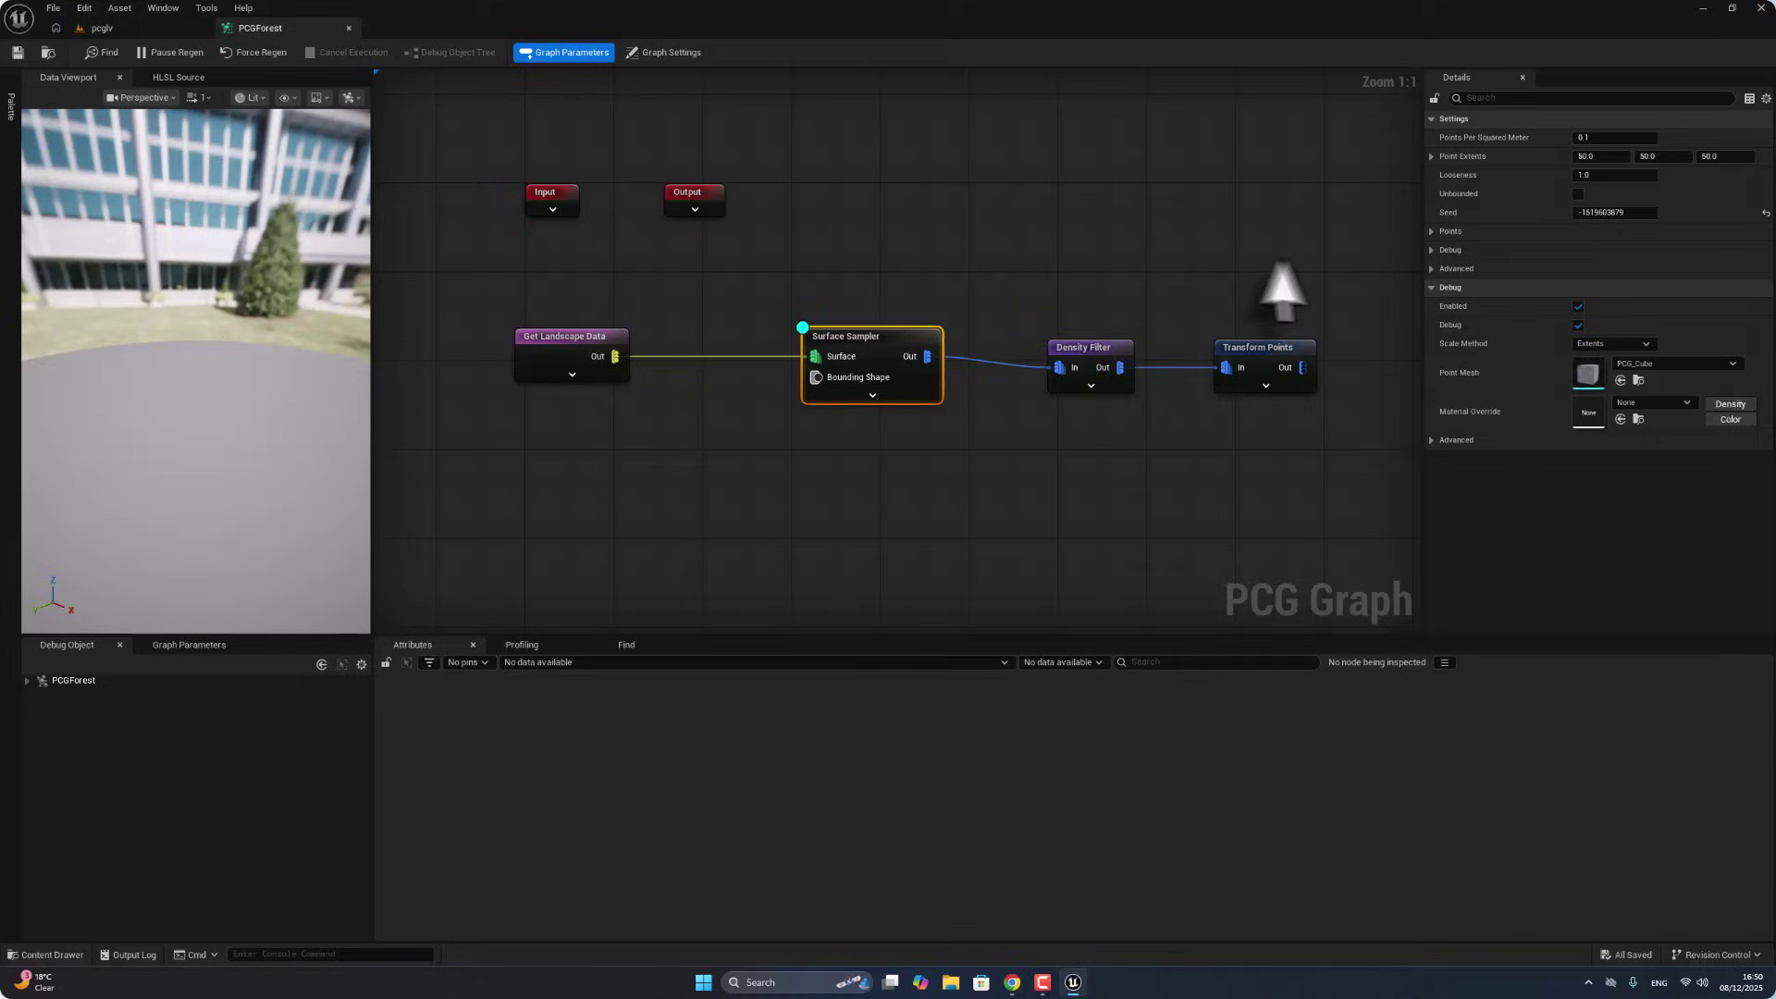
pyautogui.click(1100, 383)
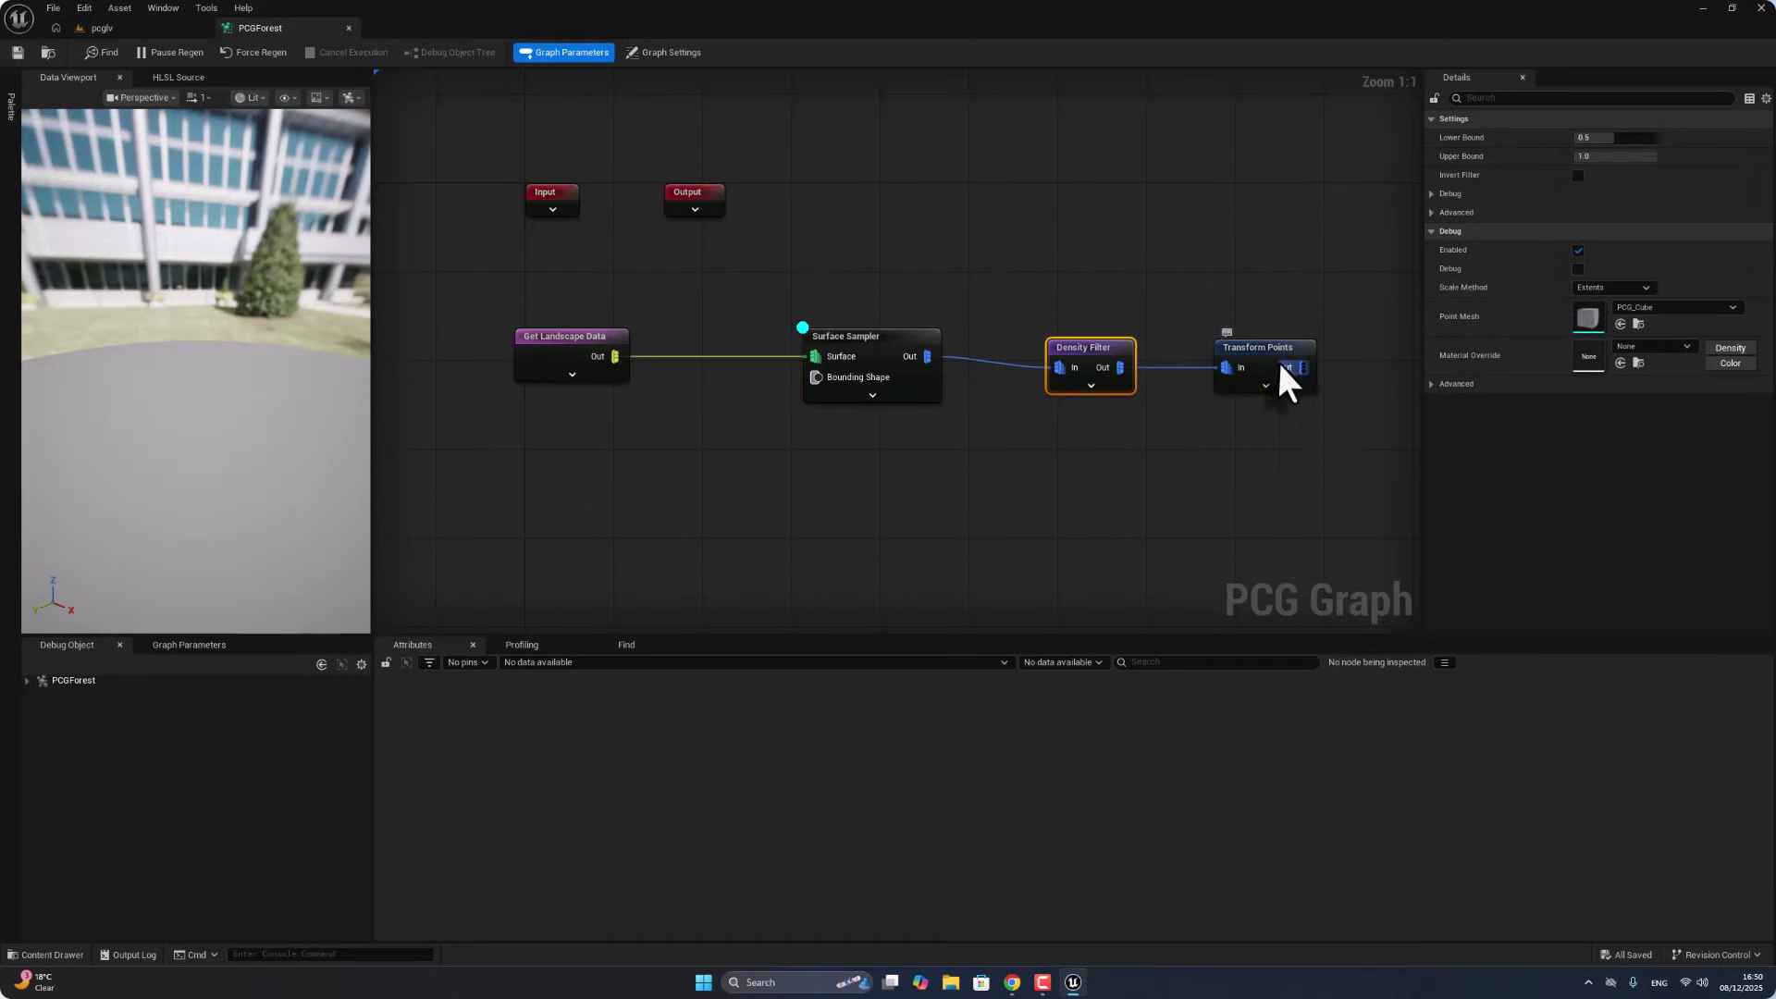
pyautogui.click(1280, 381)
pyautogui.click(1094, 365)
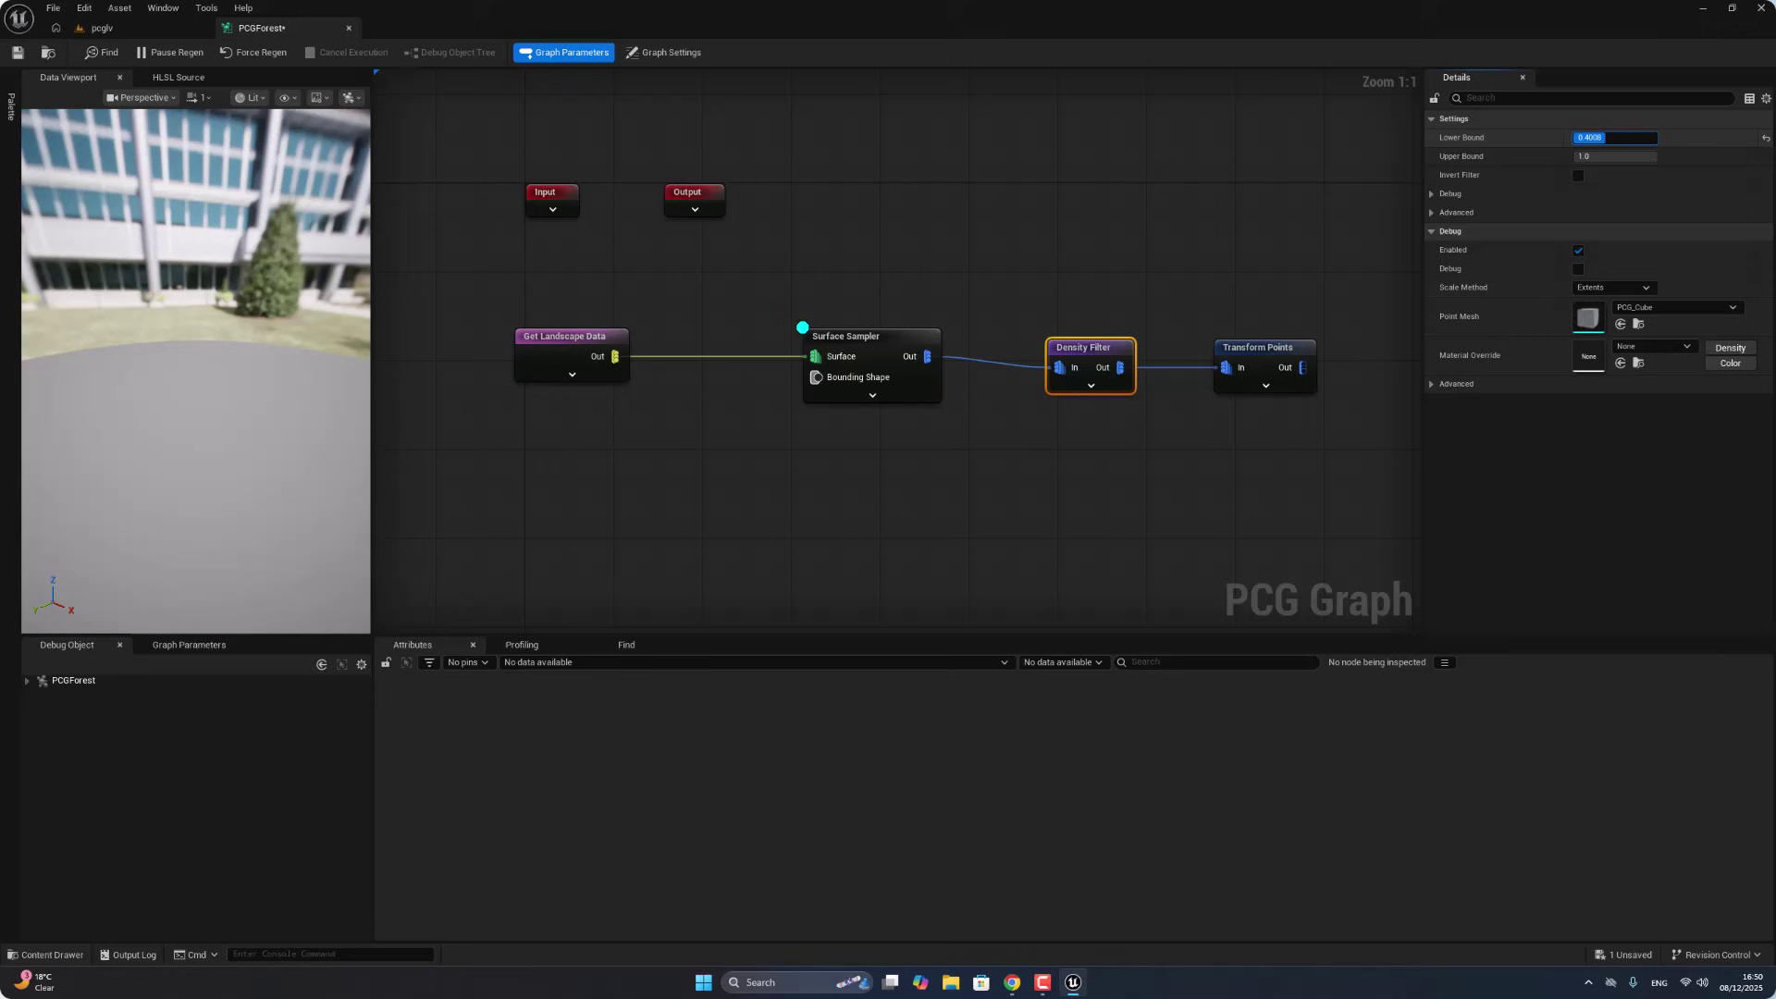
# Step: Undock the PCGForest graph editor into its own maximized window
pyautogui.moveTo(286, 26); pyautogui.dragTo(457, 116)
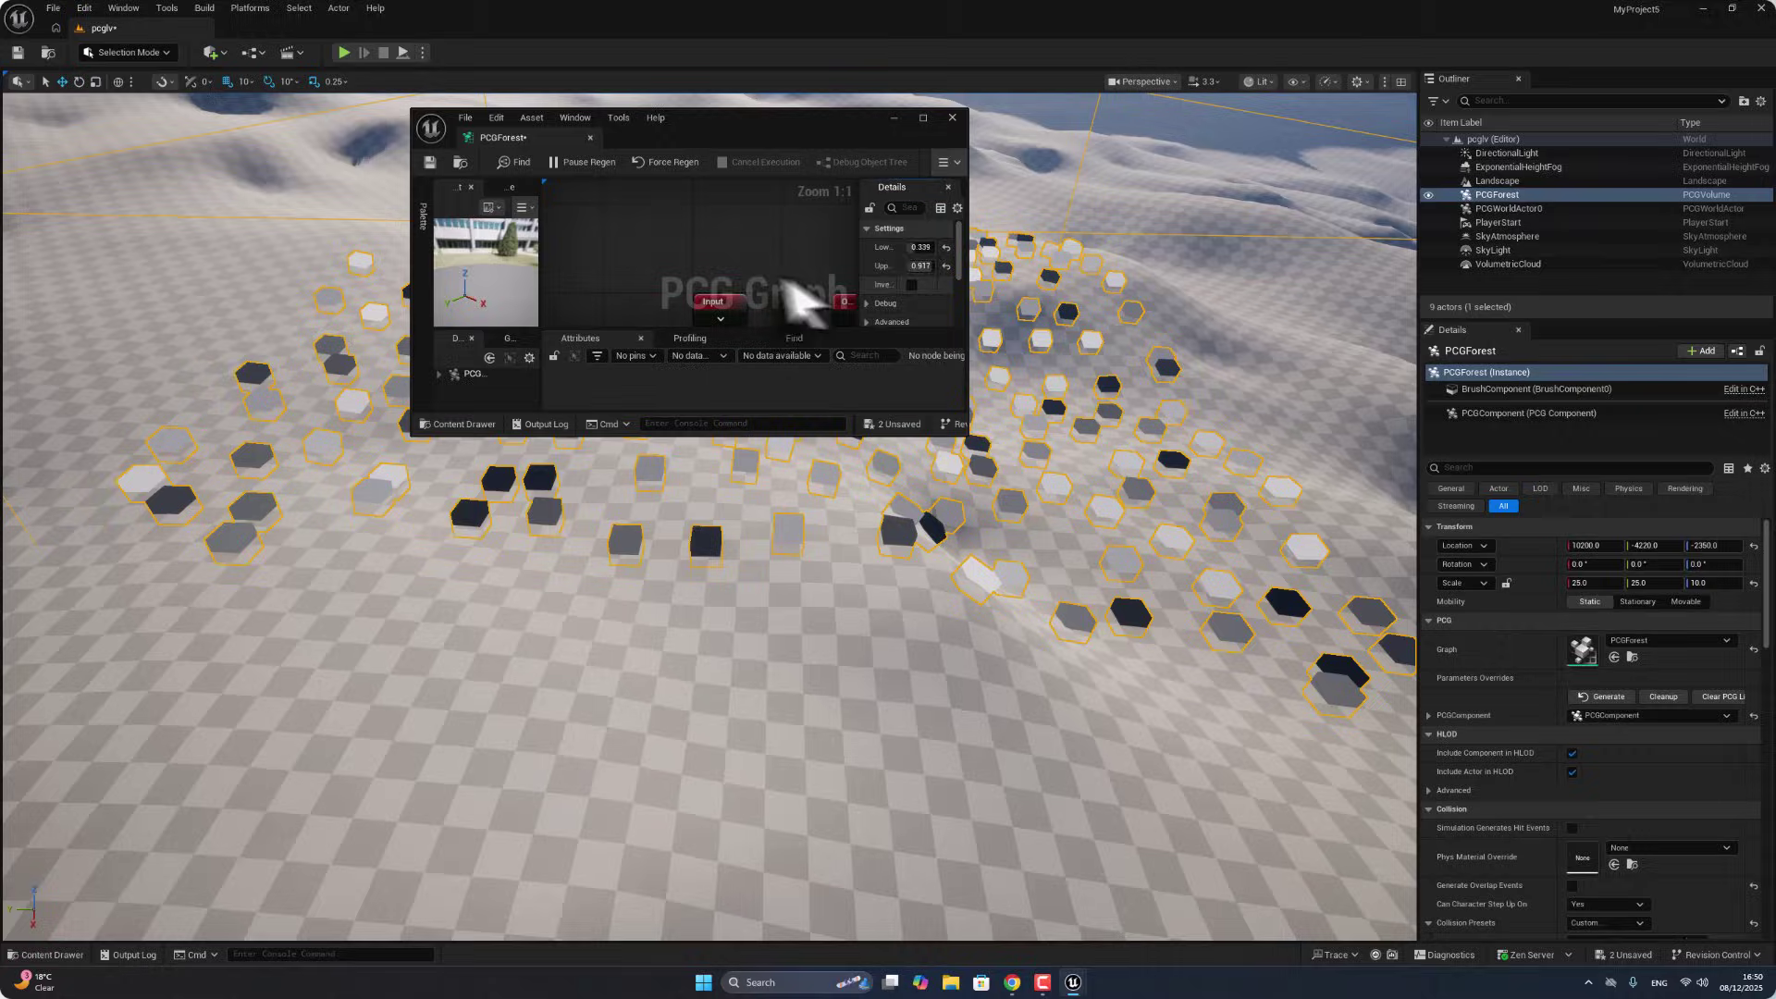
pyautogui.click(743, 249)
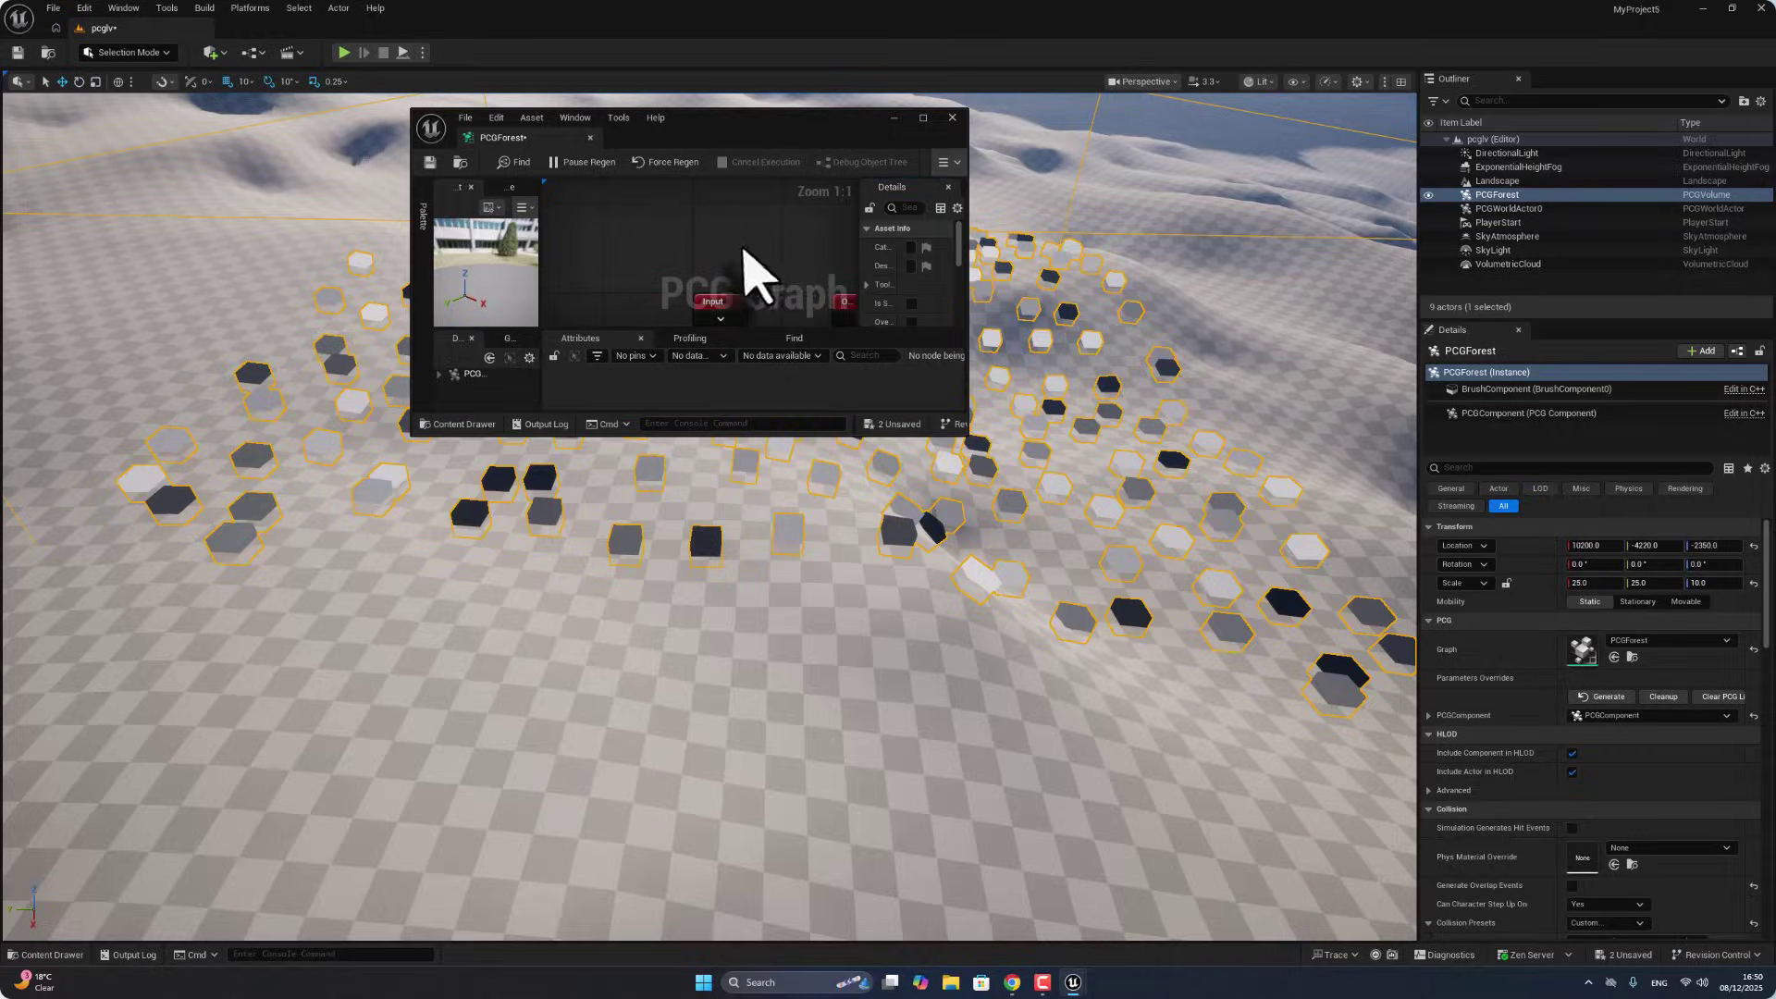
pyautogui.click(923, 118)
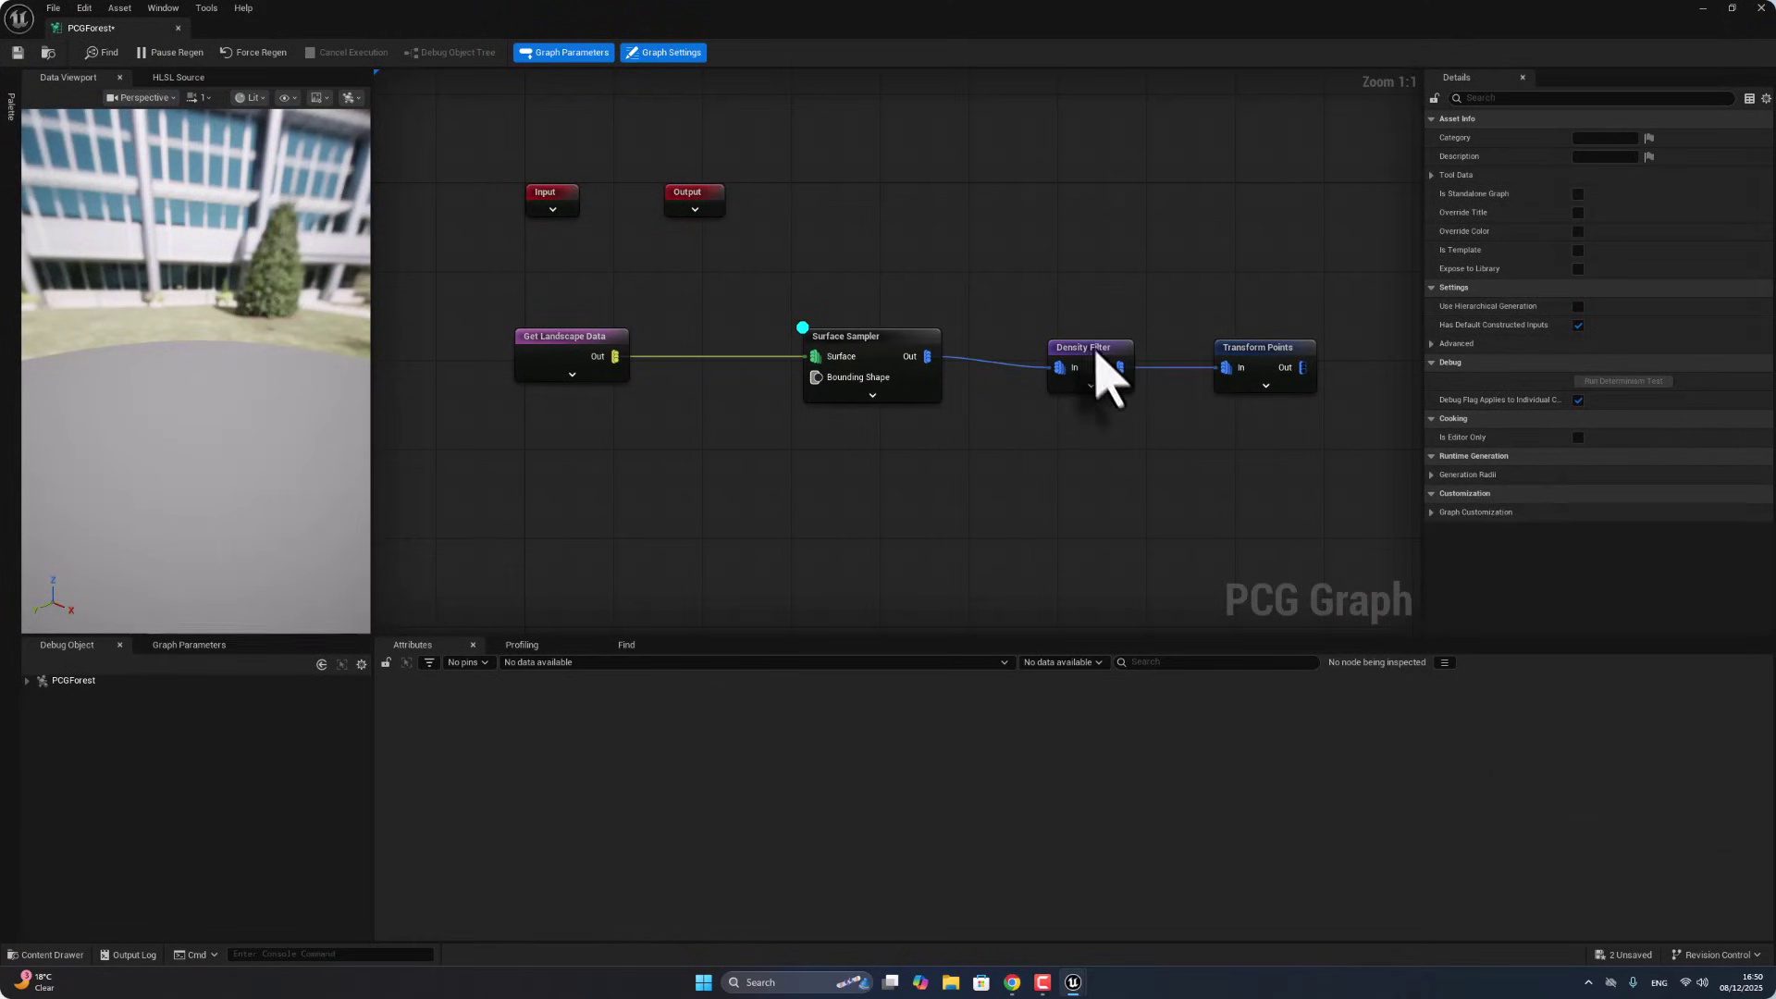
# Step: Turn on Debug for the Density Filter node, dock the graph editor back beside the level and view the points there
pyautogui.click(1106, 374)
pyautogui.rightClick(1103, 371)
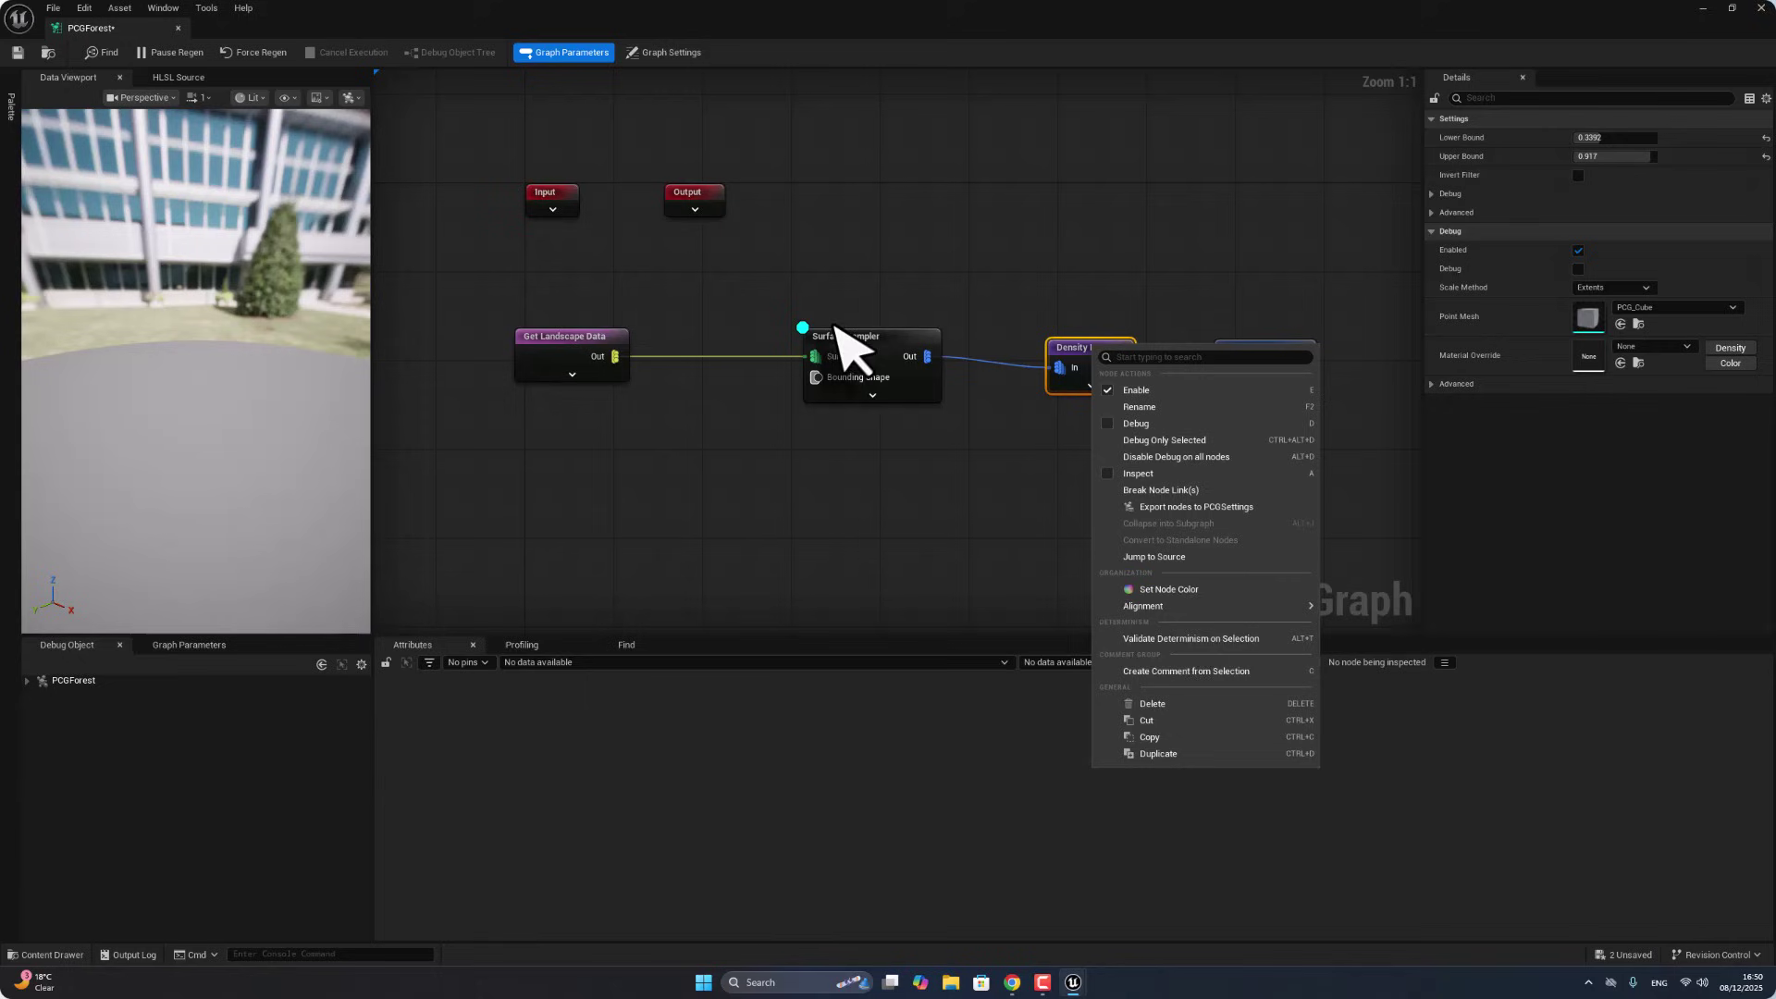
pyautogui.click(1175, 423)
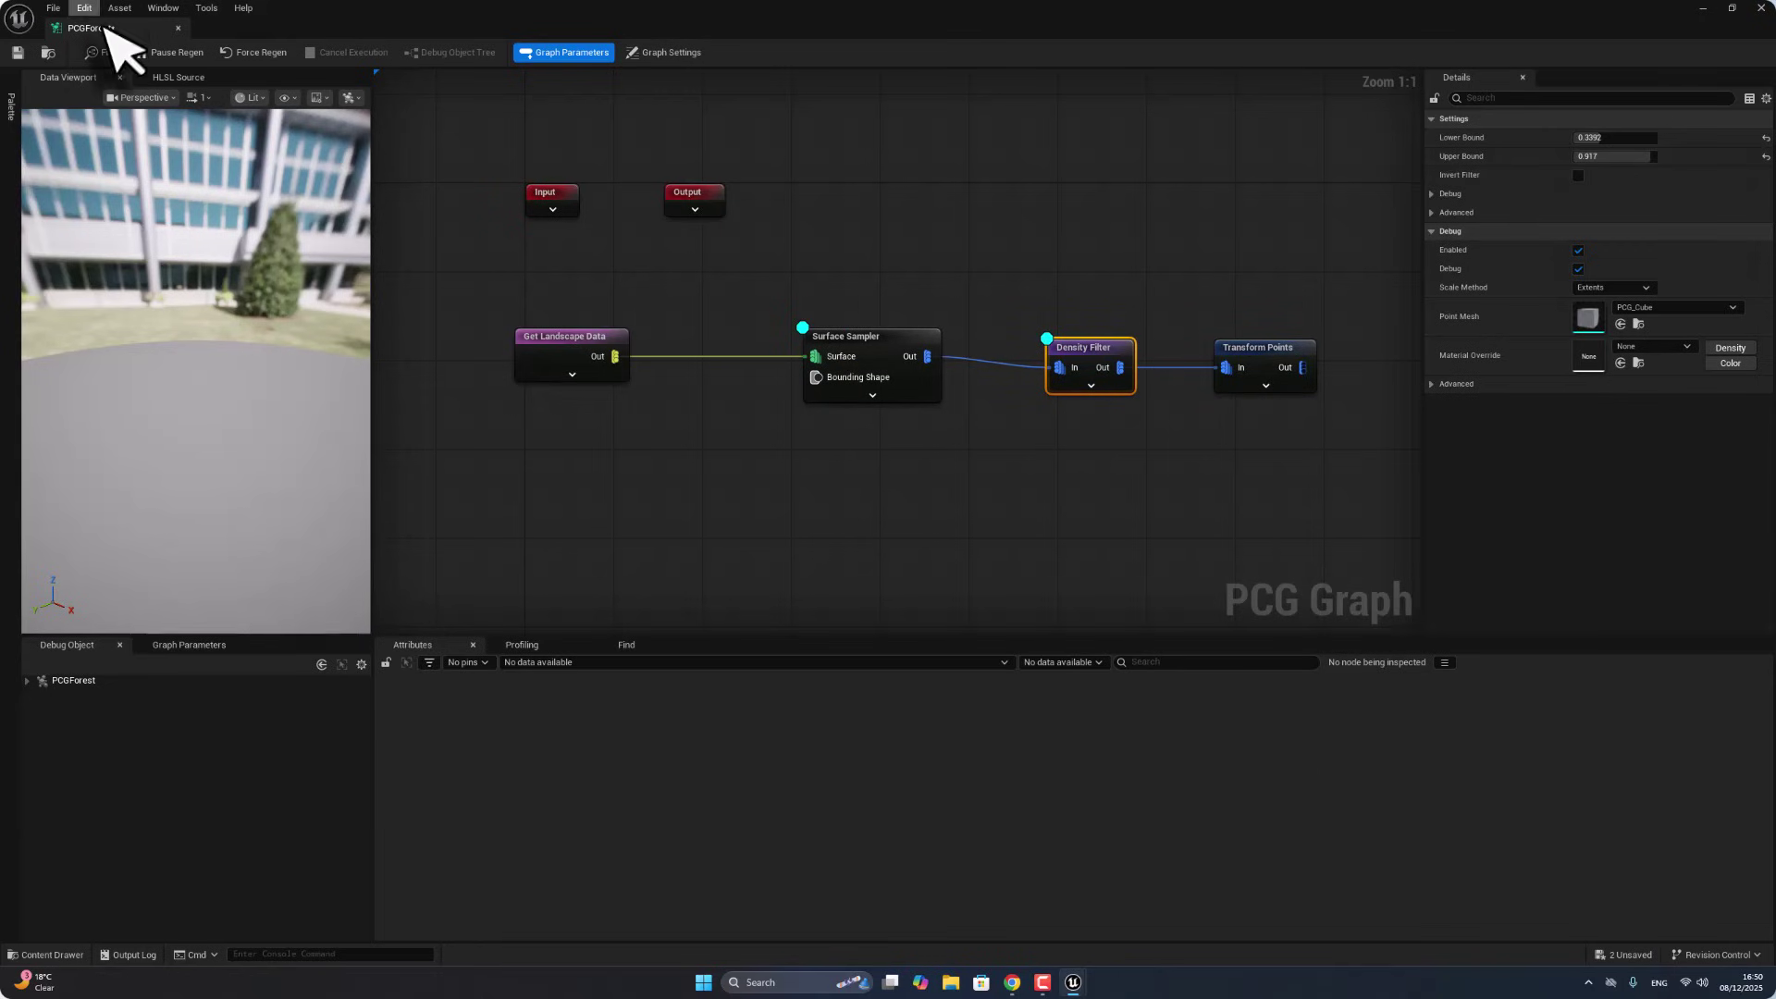
pyautogui.moveTo(105, 28); pyautogui.dragTo(290, 29)
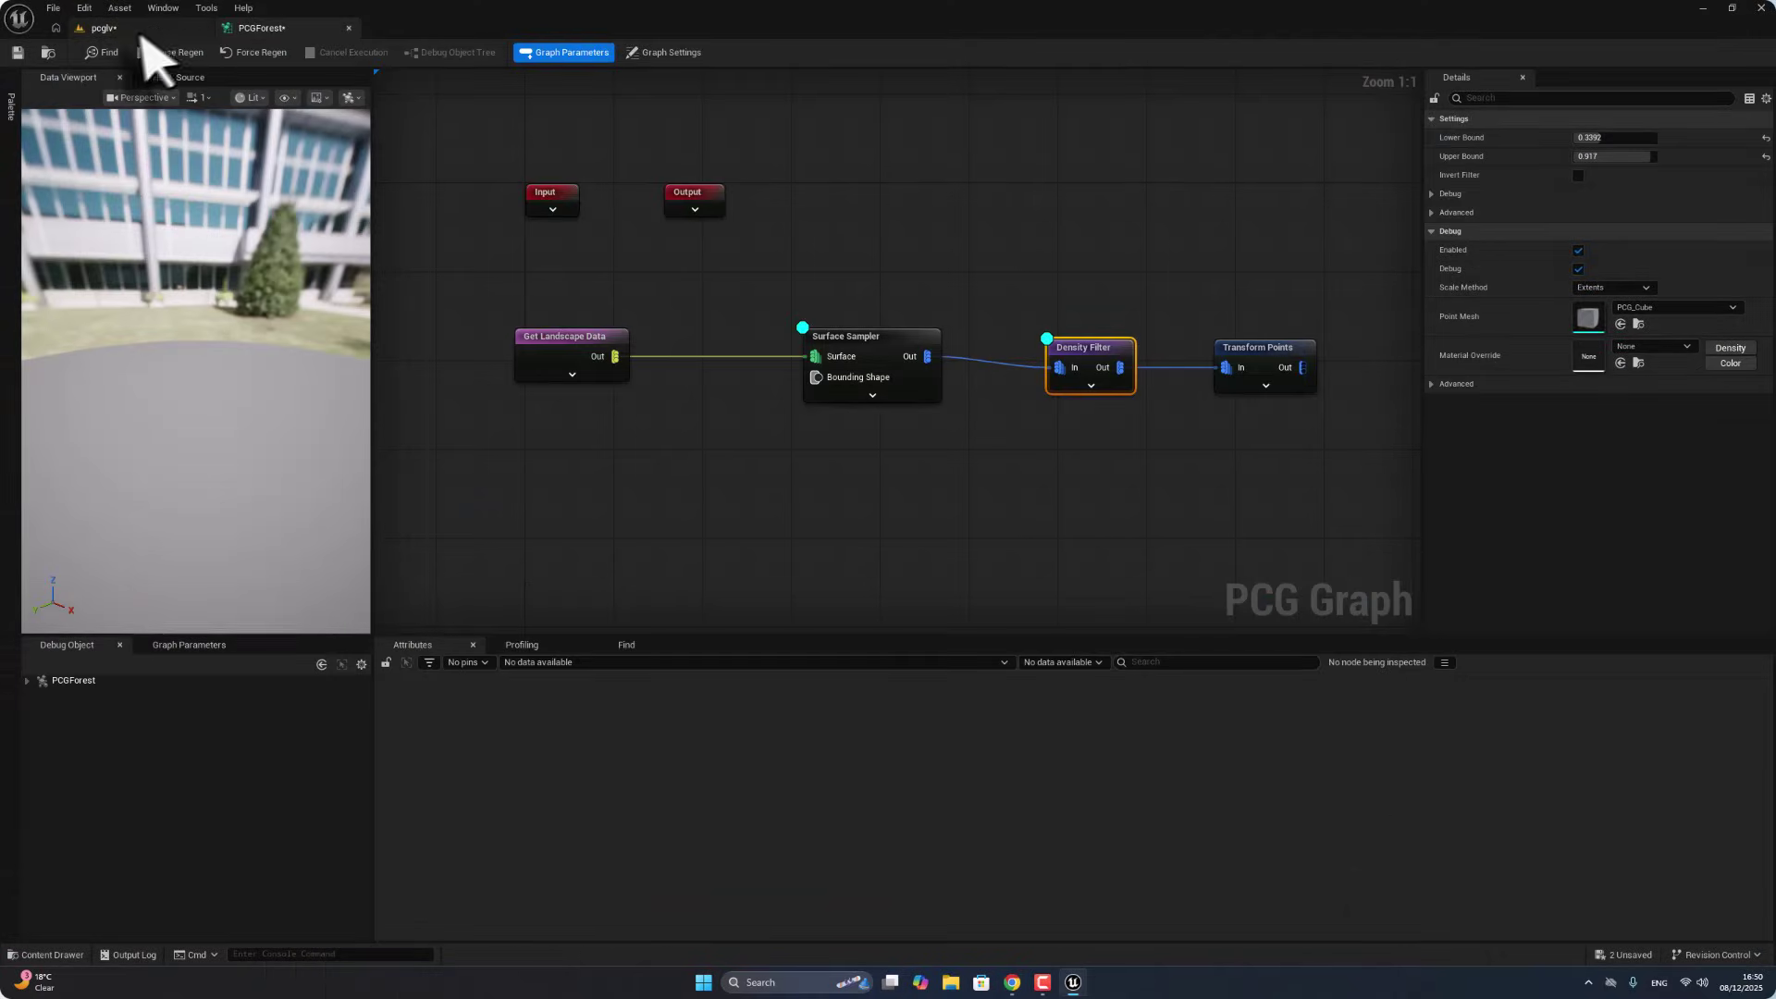
pyautogui.click(140, 32)
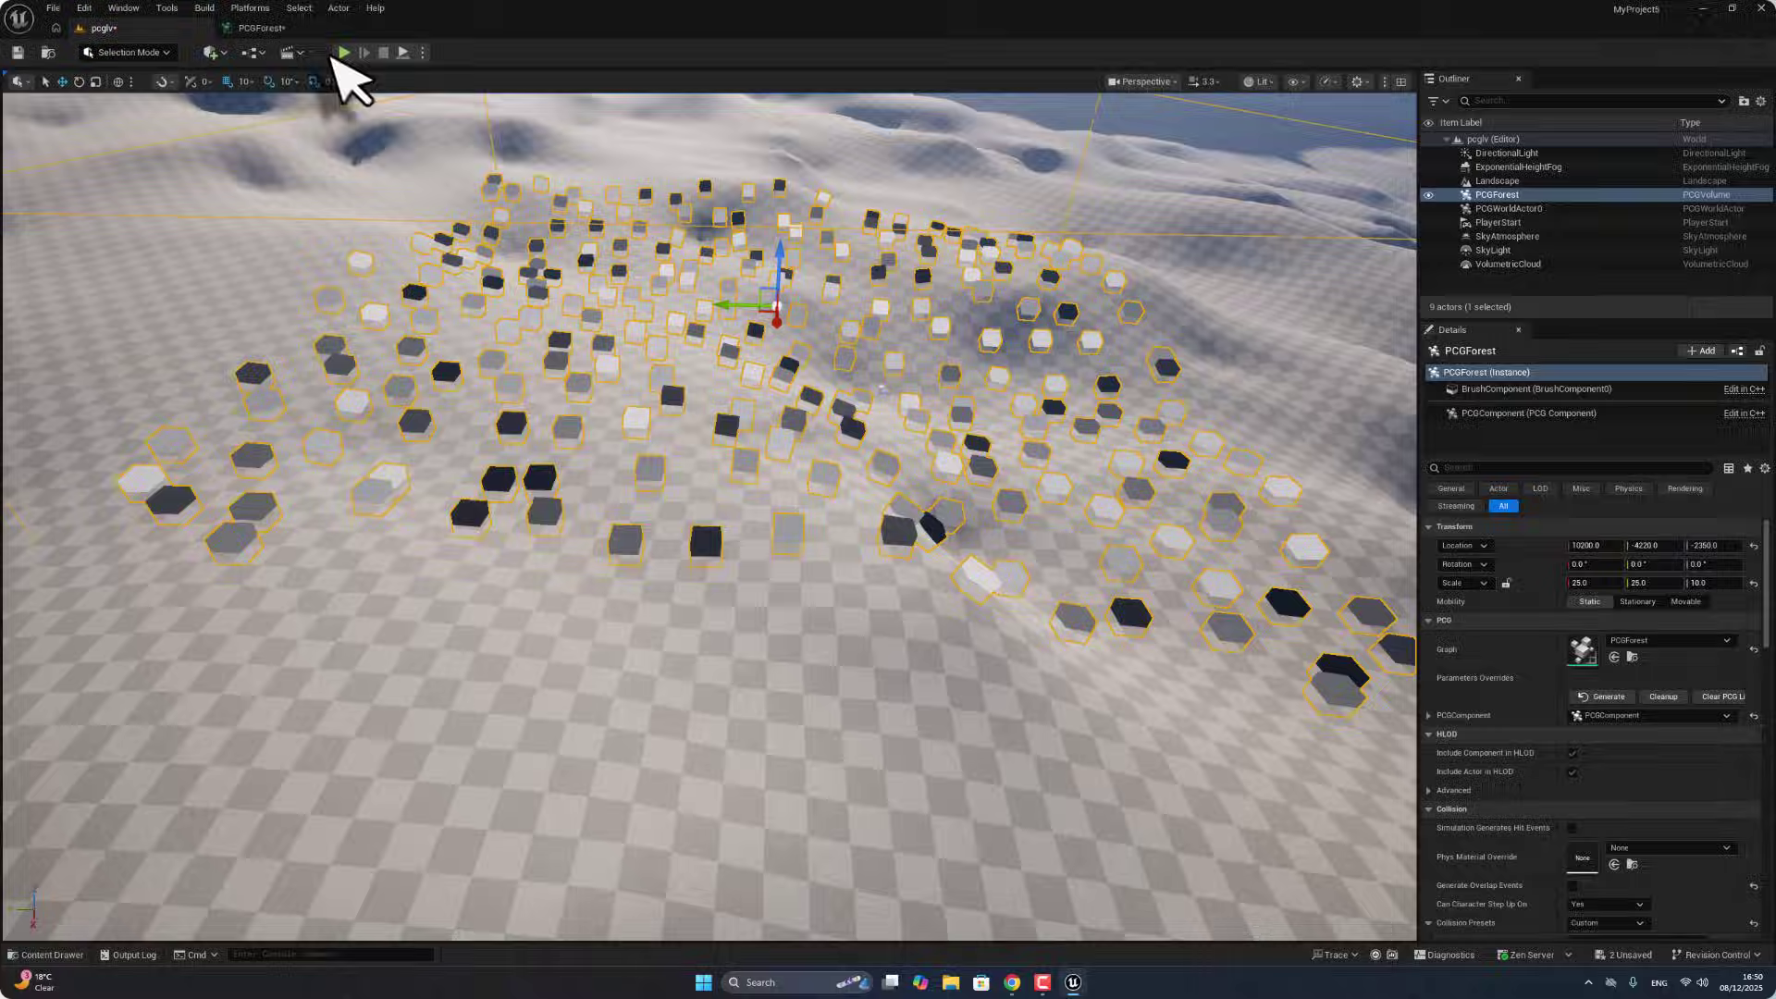
# Step: On the Transform Points node, set Offset Min Z to 0.5 and Offset Max to 1.5 on all three axes
pyautogui.click(268, 28)
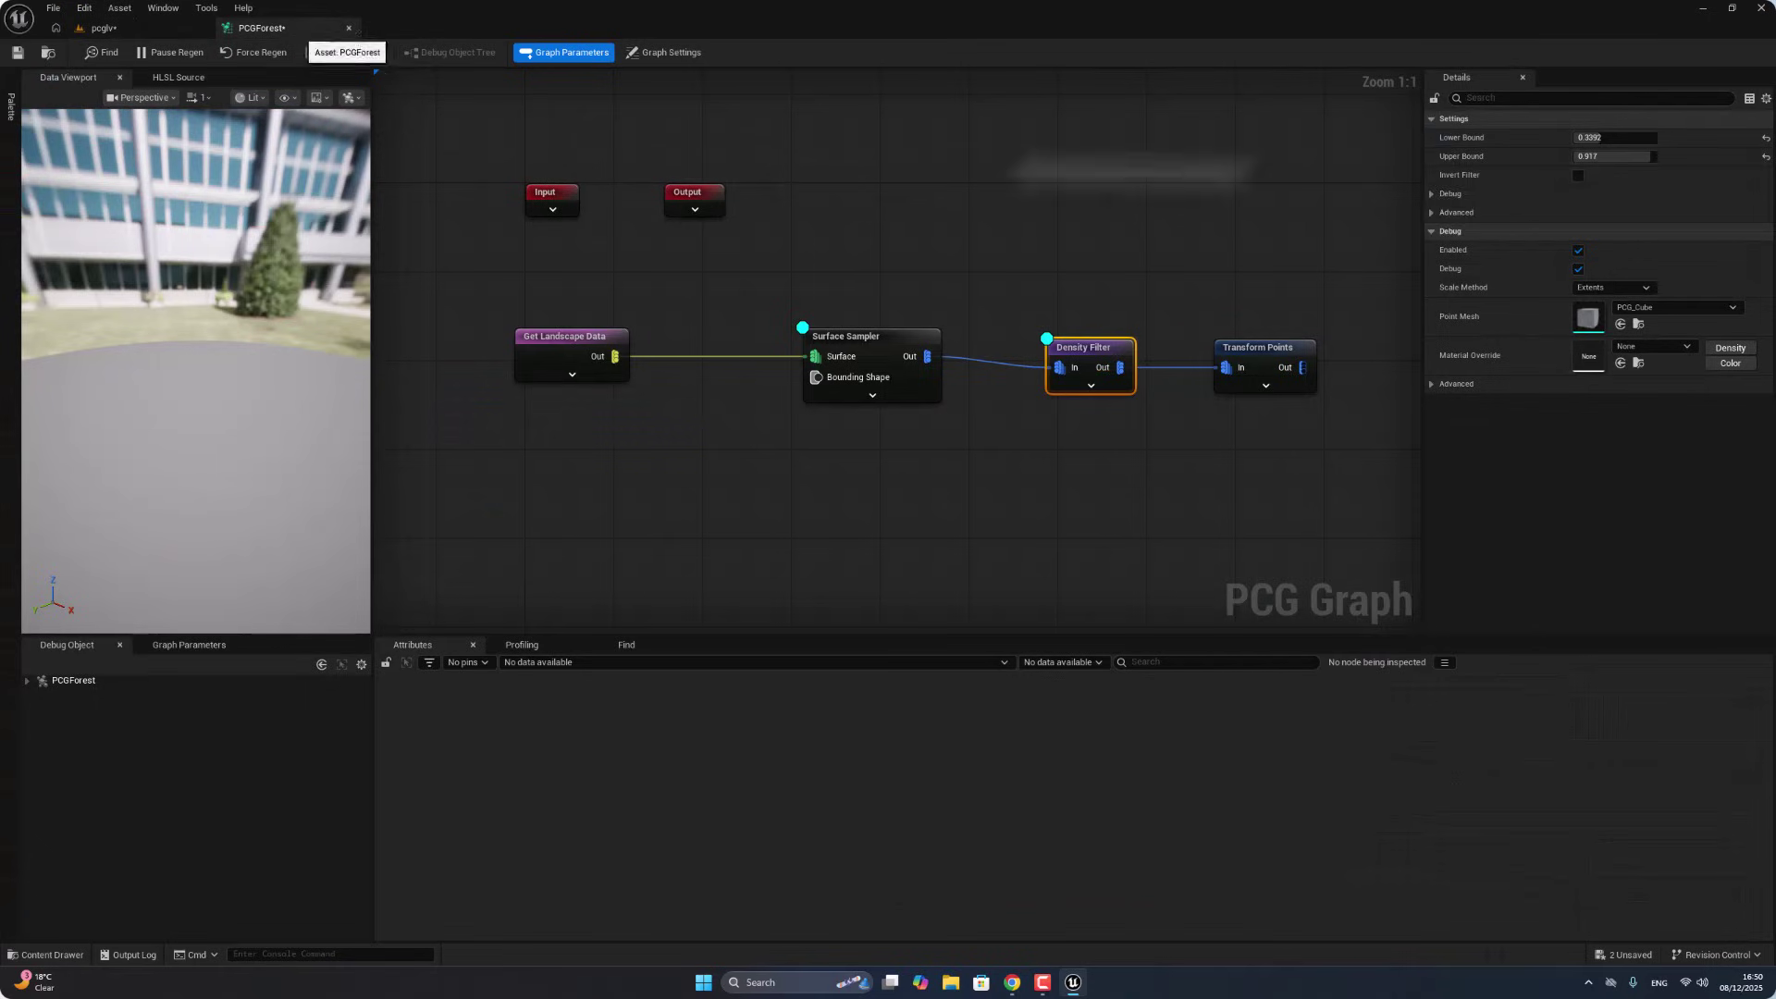
pyautogui.click(1253, 379)
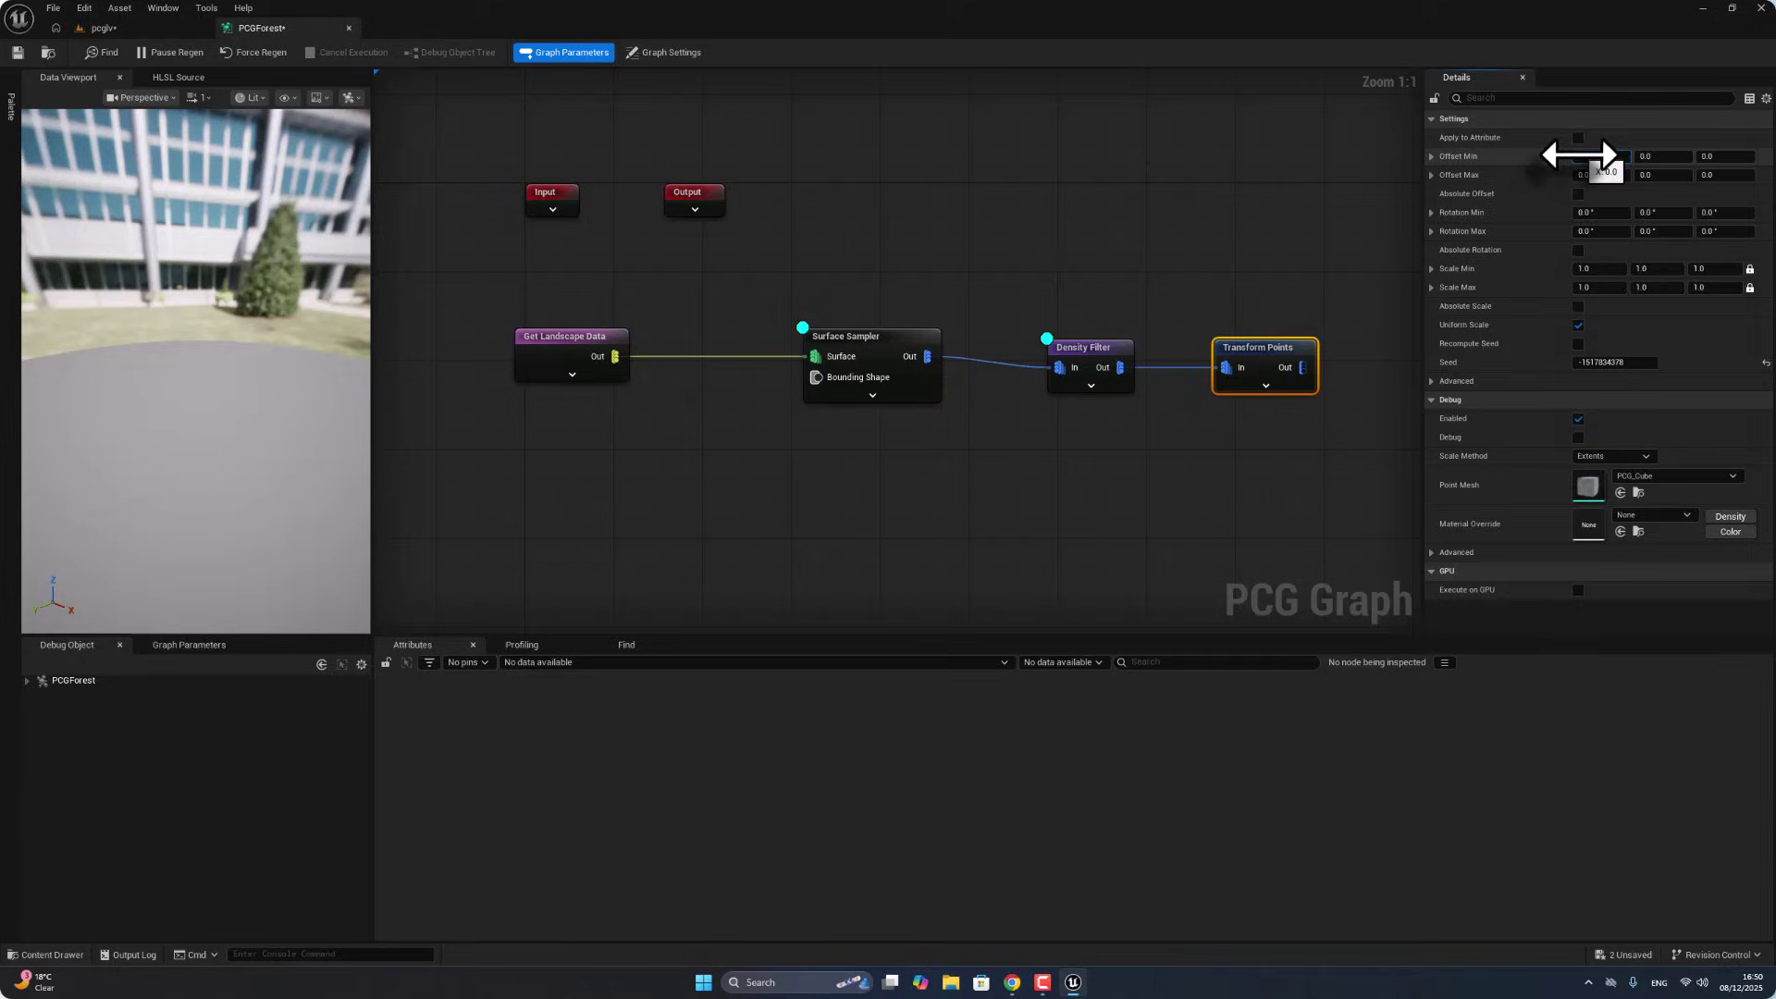
pyautogui.moveTo(1579, 155); pyautogui.dragTo(1588, 166)
pyautogui.click(1587, 172)
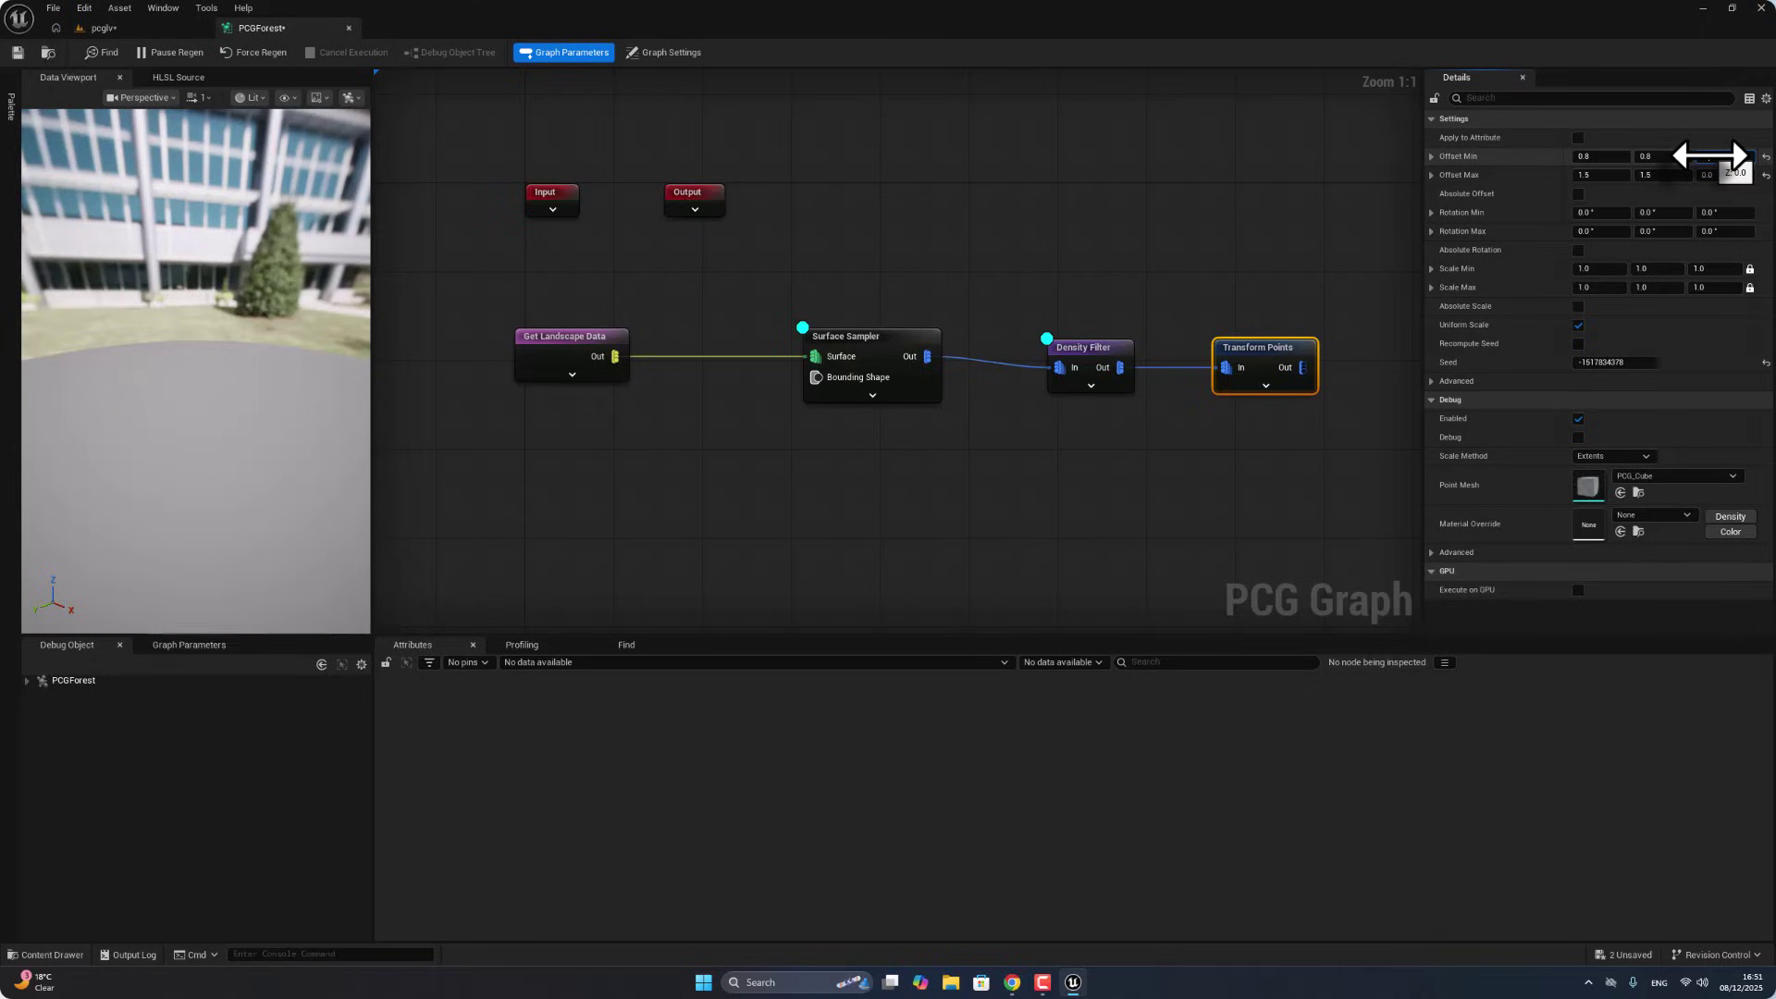
pyautogui.click(1711, 156)
pyautogui.write('0.5')
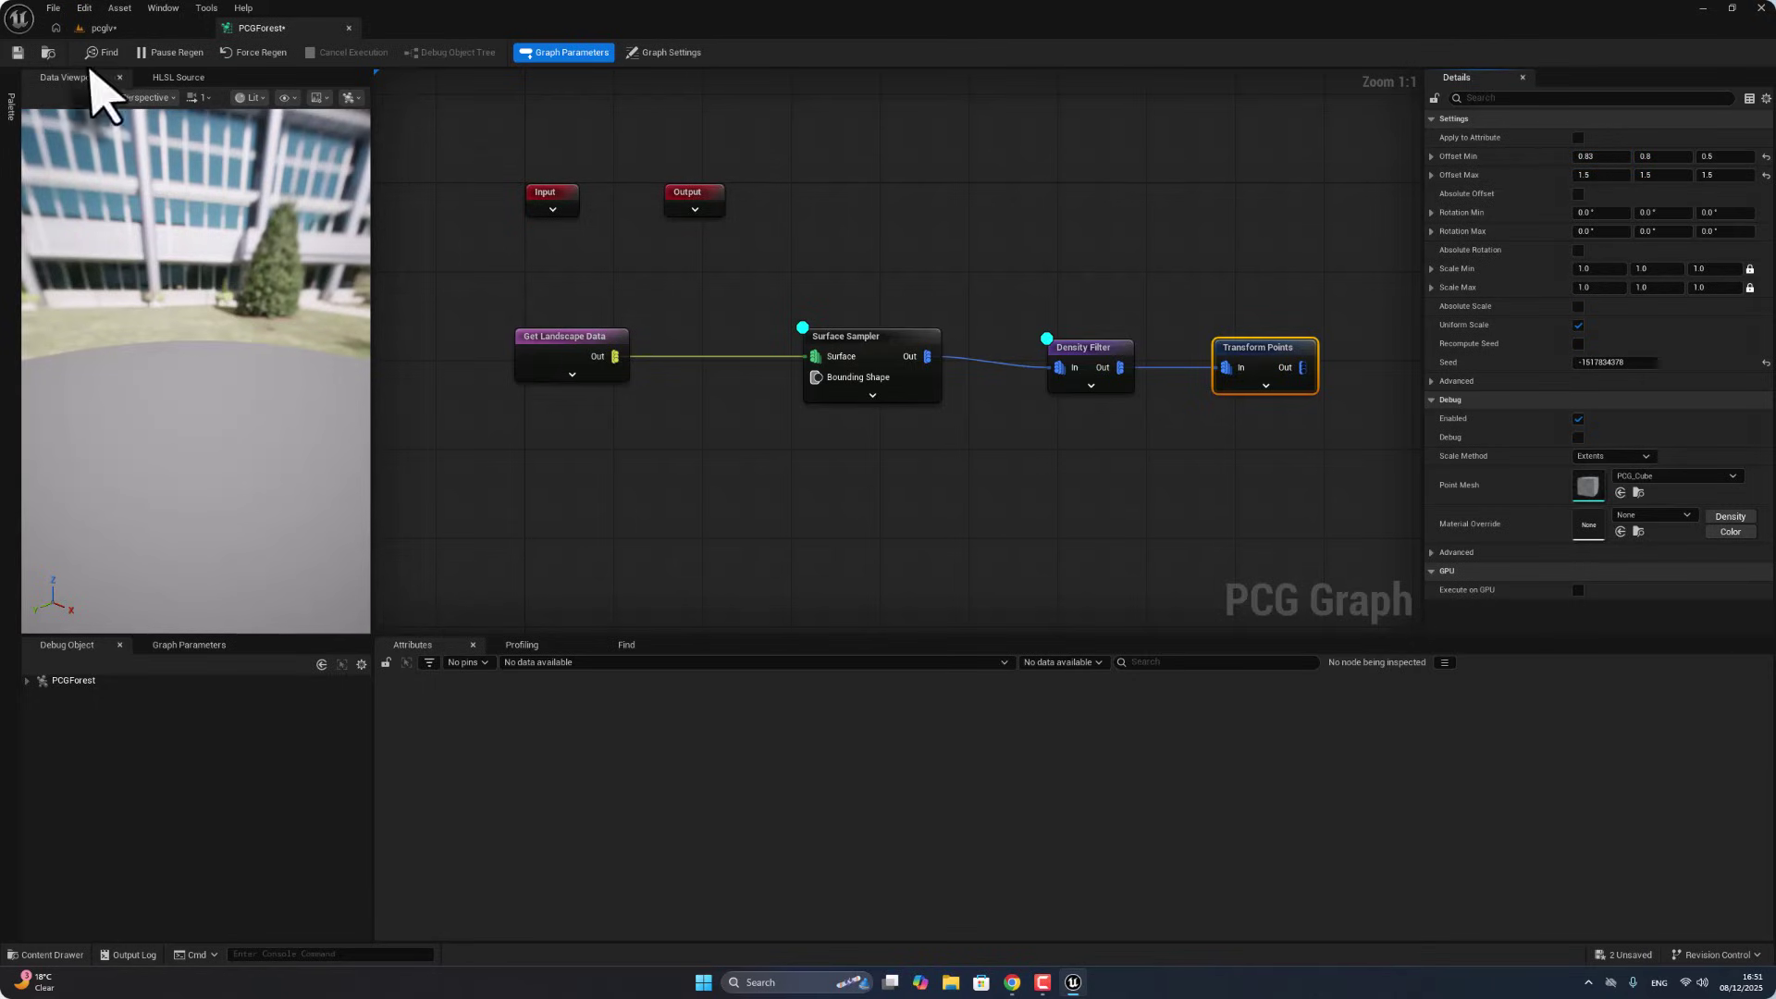
# Step: Turn off Debug on the Surface Sampler and Density Filter nodes
pyautogui.rightClick(892, 349)
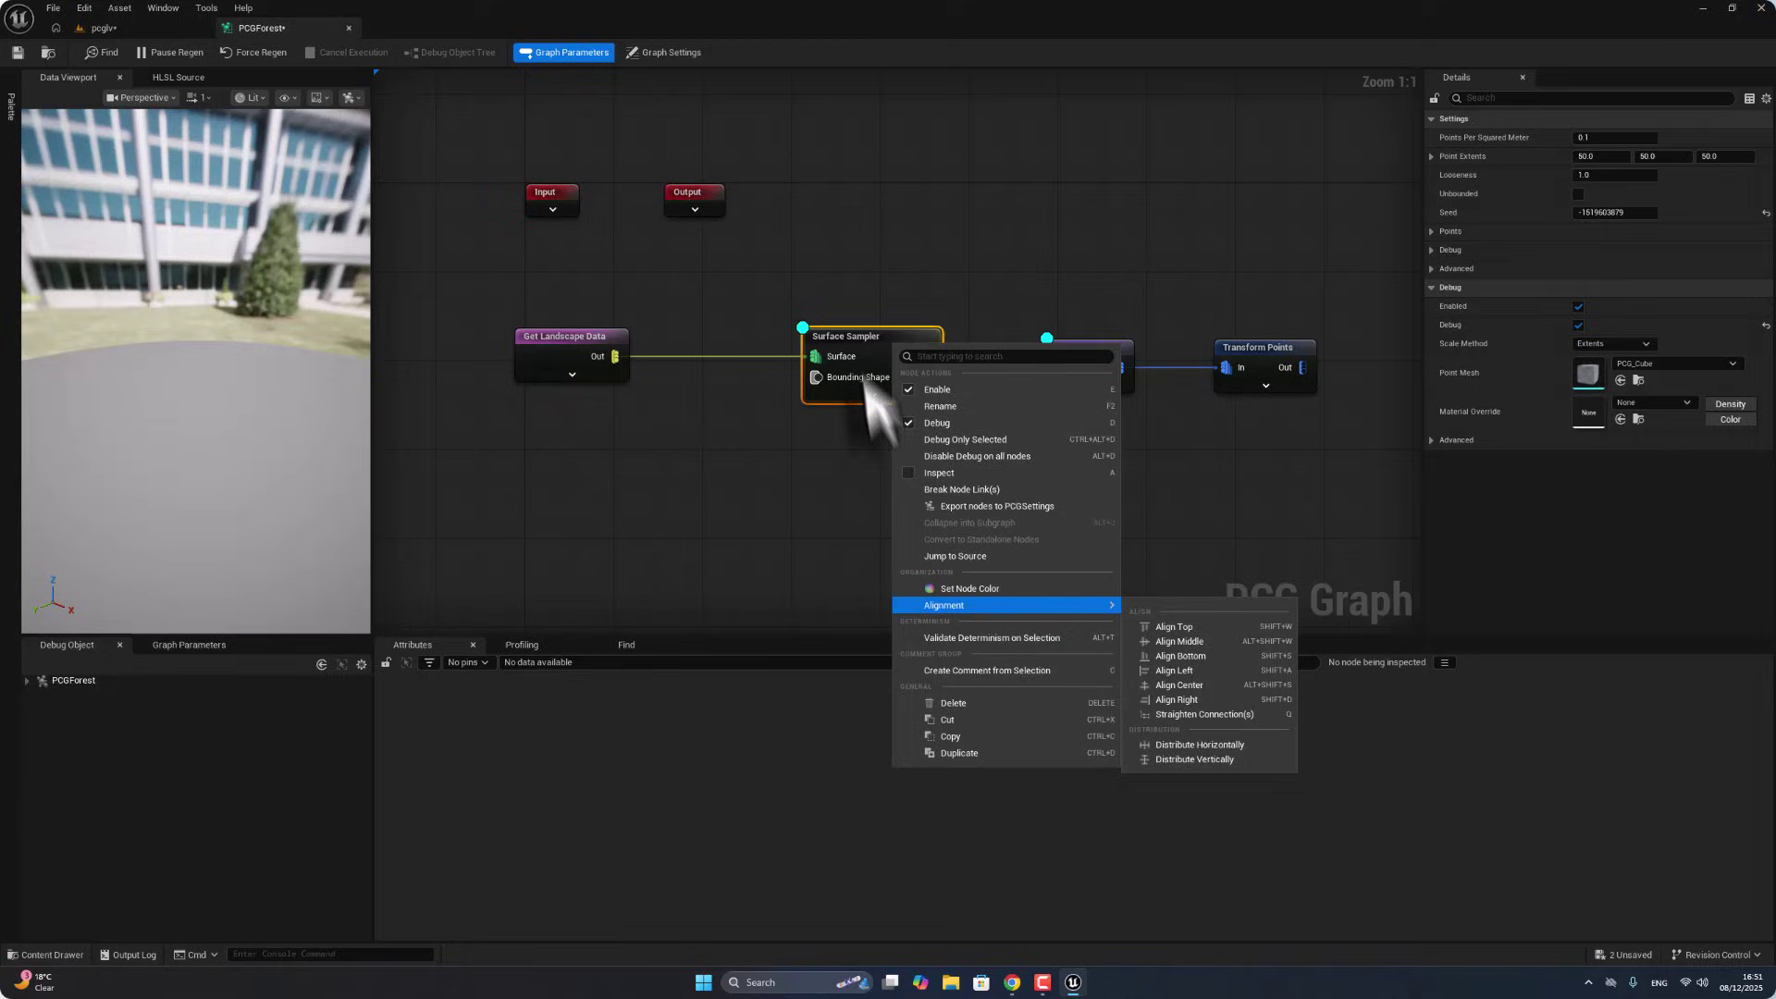
pyautogui.click(1094, 349)
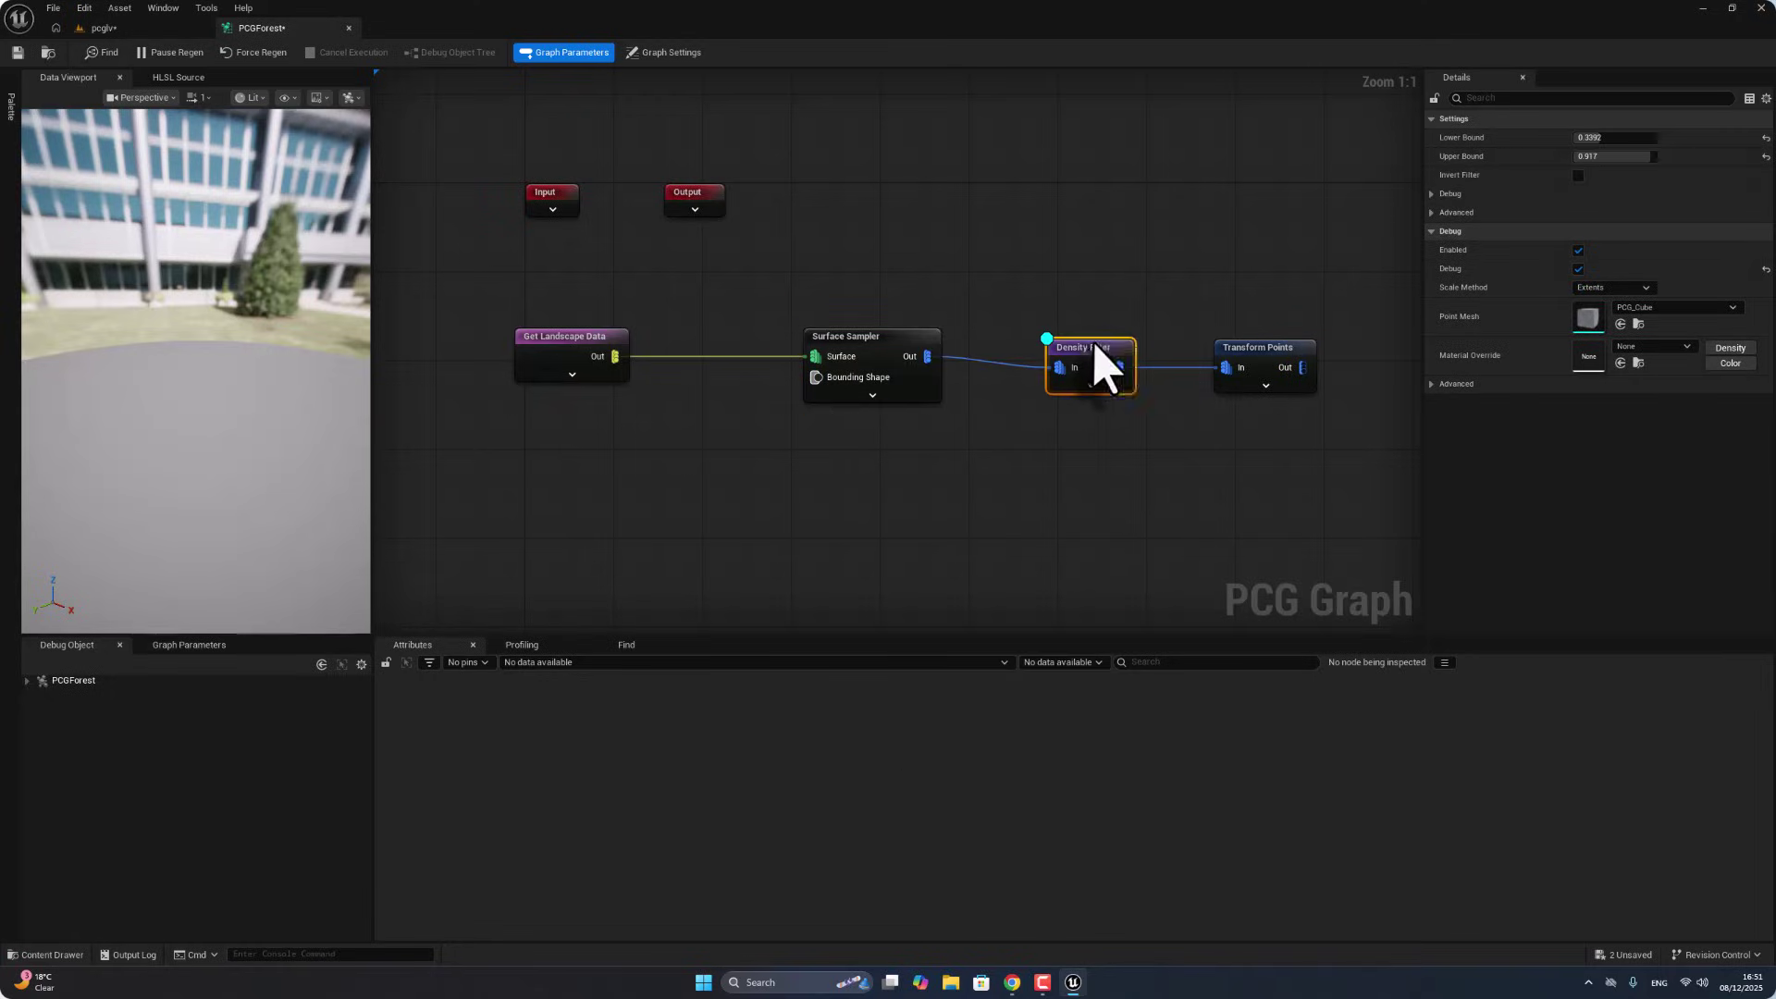
pyautogui.rightClick(1096, 346)
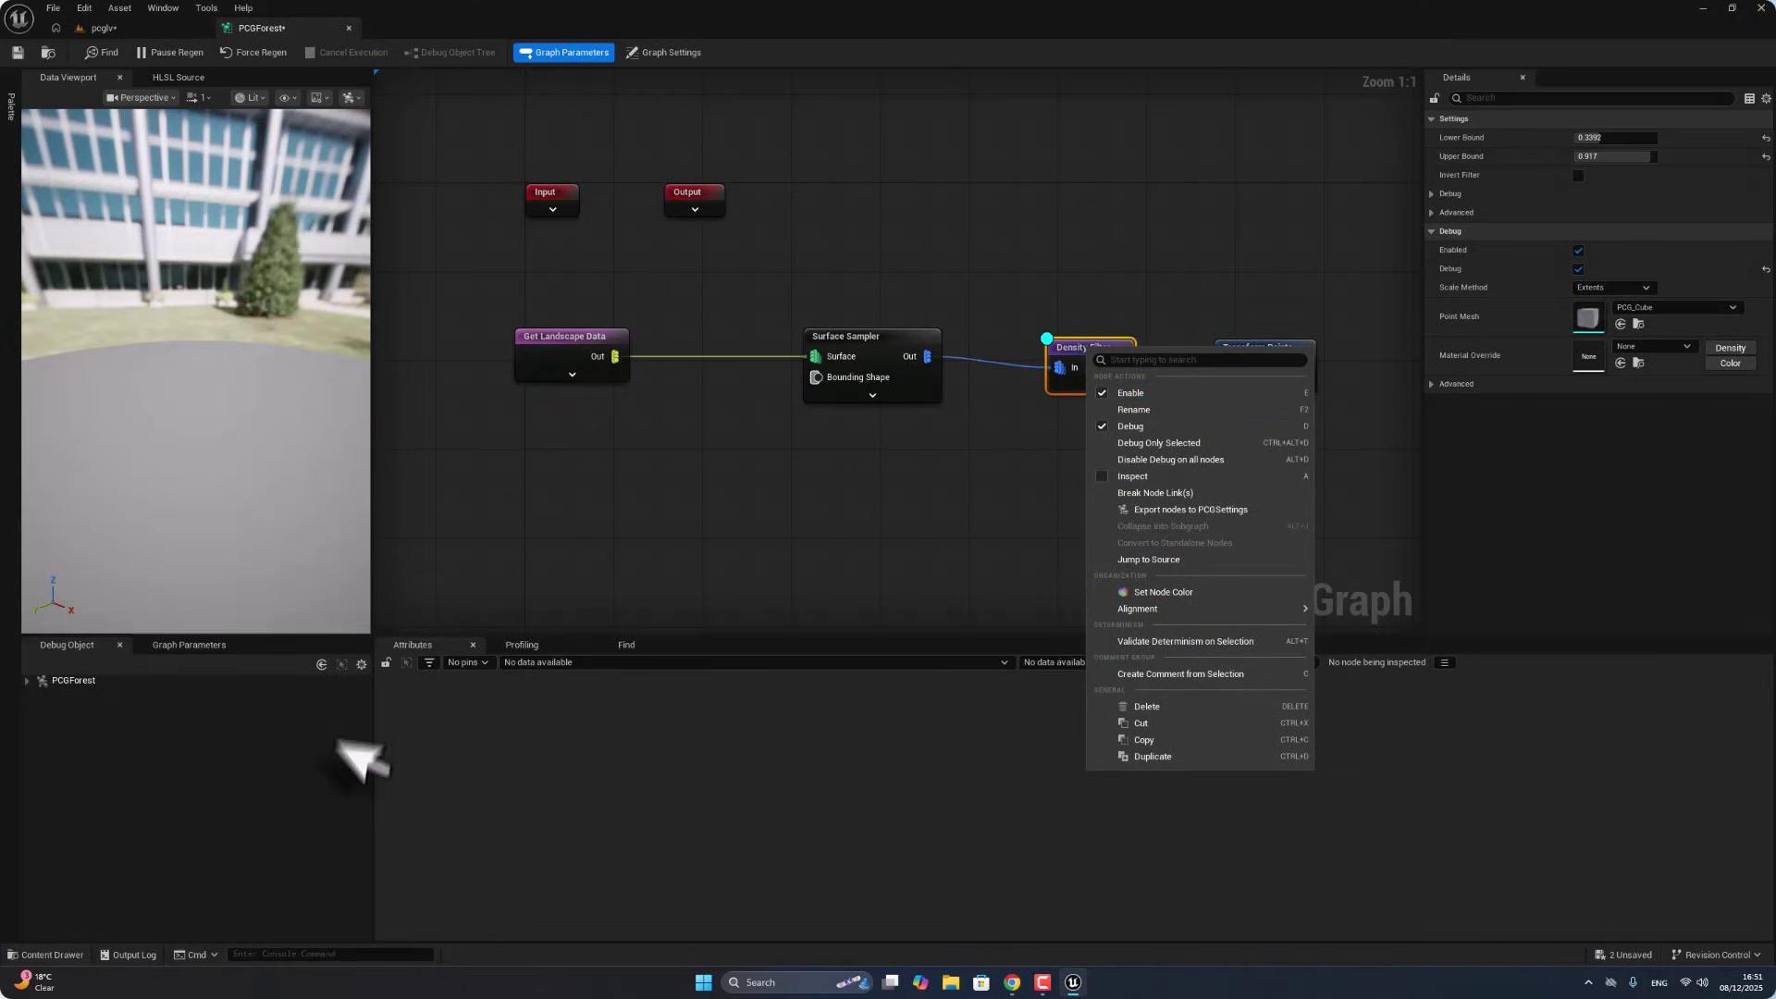
pyautogui.click(1130, 426)
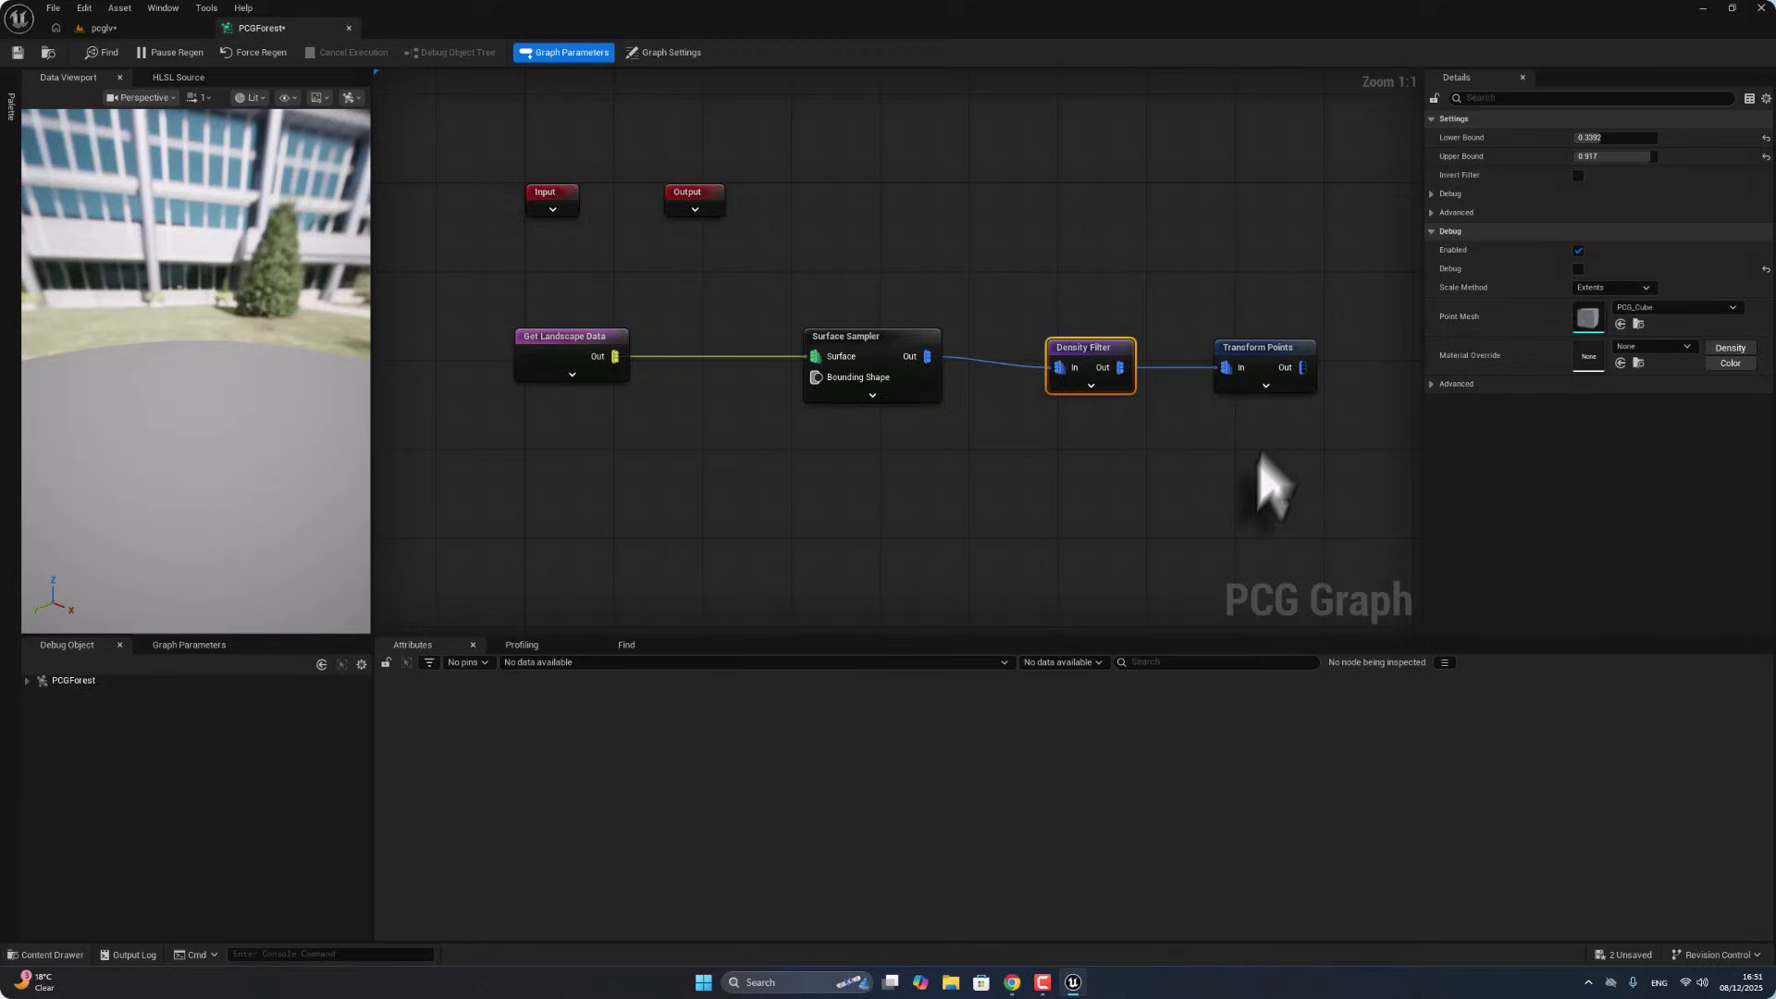
# Step: Add a Static Mesh Spawner node connected to the Transform Points output and align it with that node
pyautogui.moveTo(1257, 453); pyautogui.dragTo(876, 488, button='right')
pyautogui.moveTo(921, 400); pyautogui.dragTo(1048, 403)
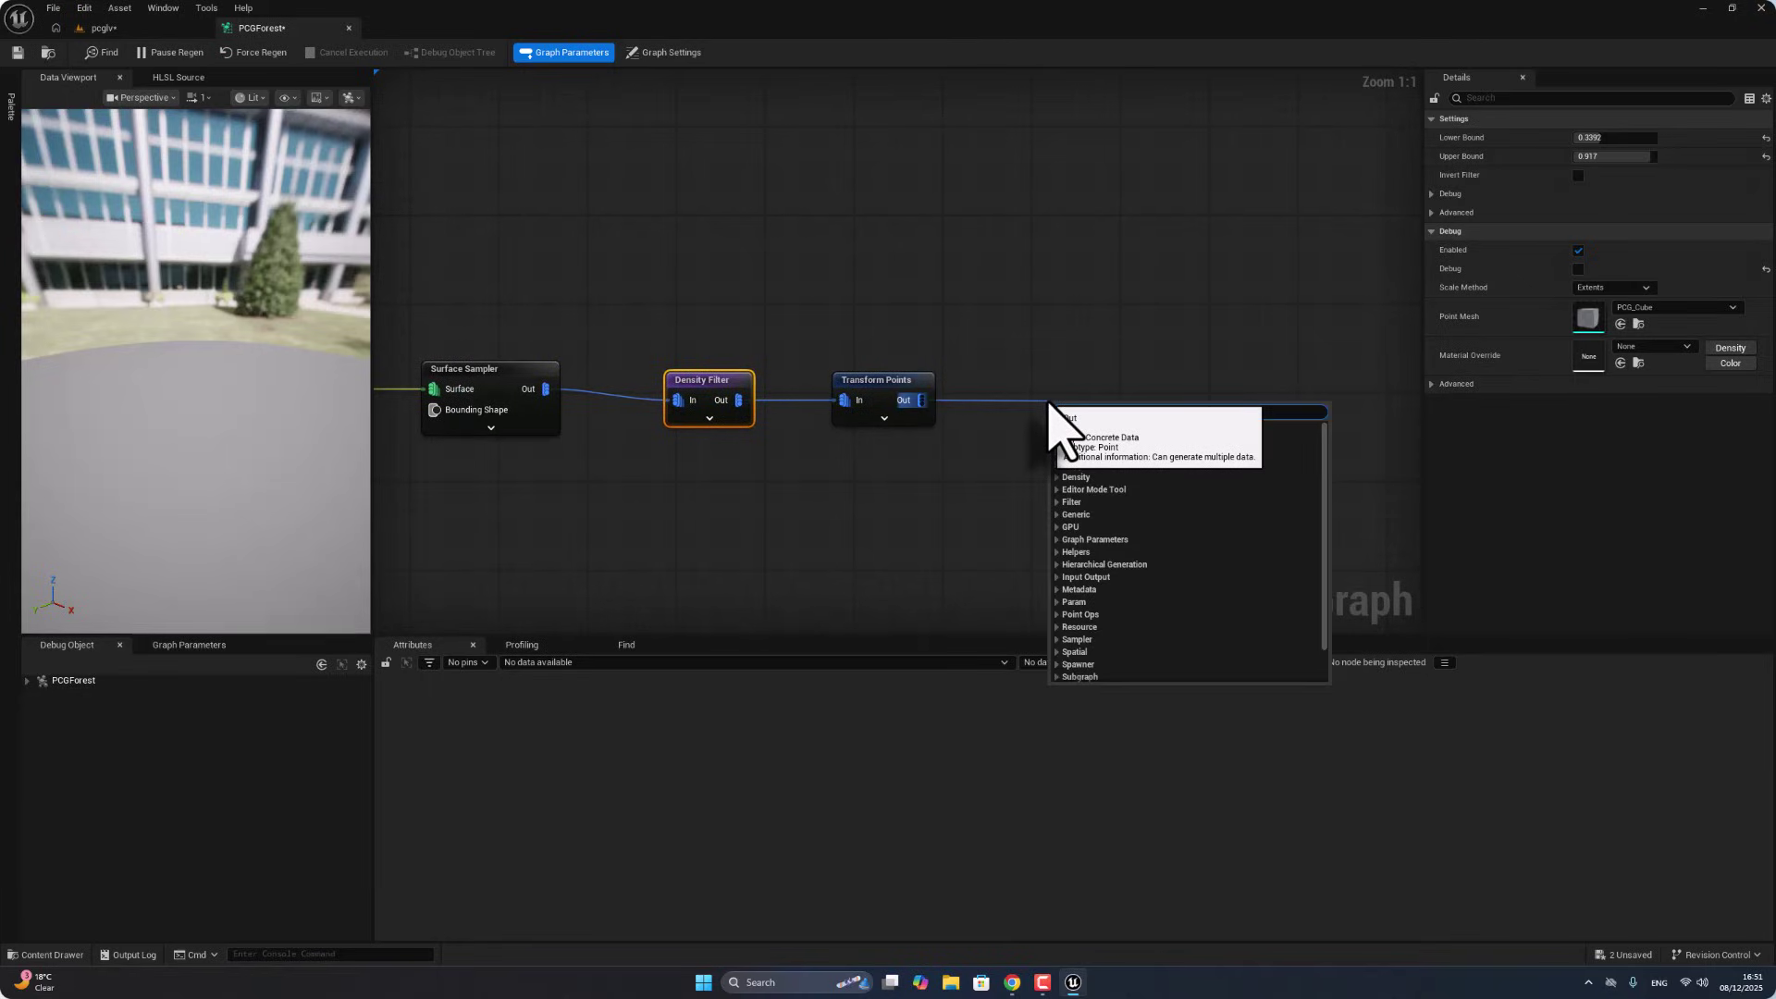
pyautogui.write('st')
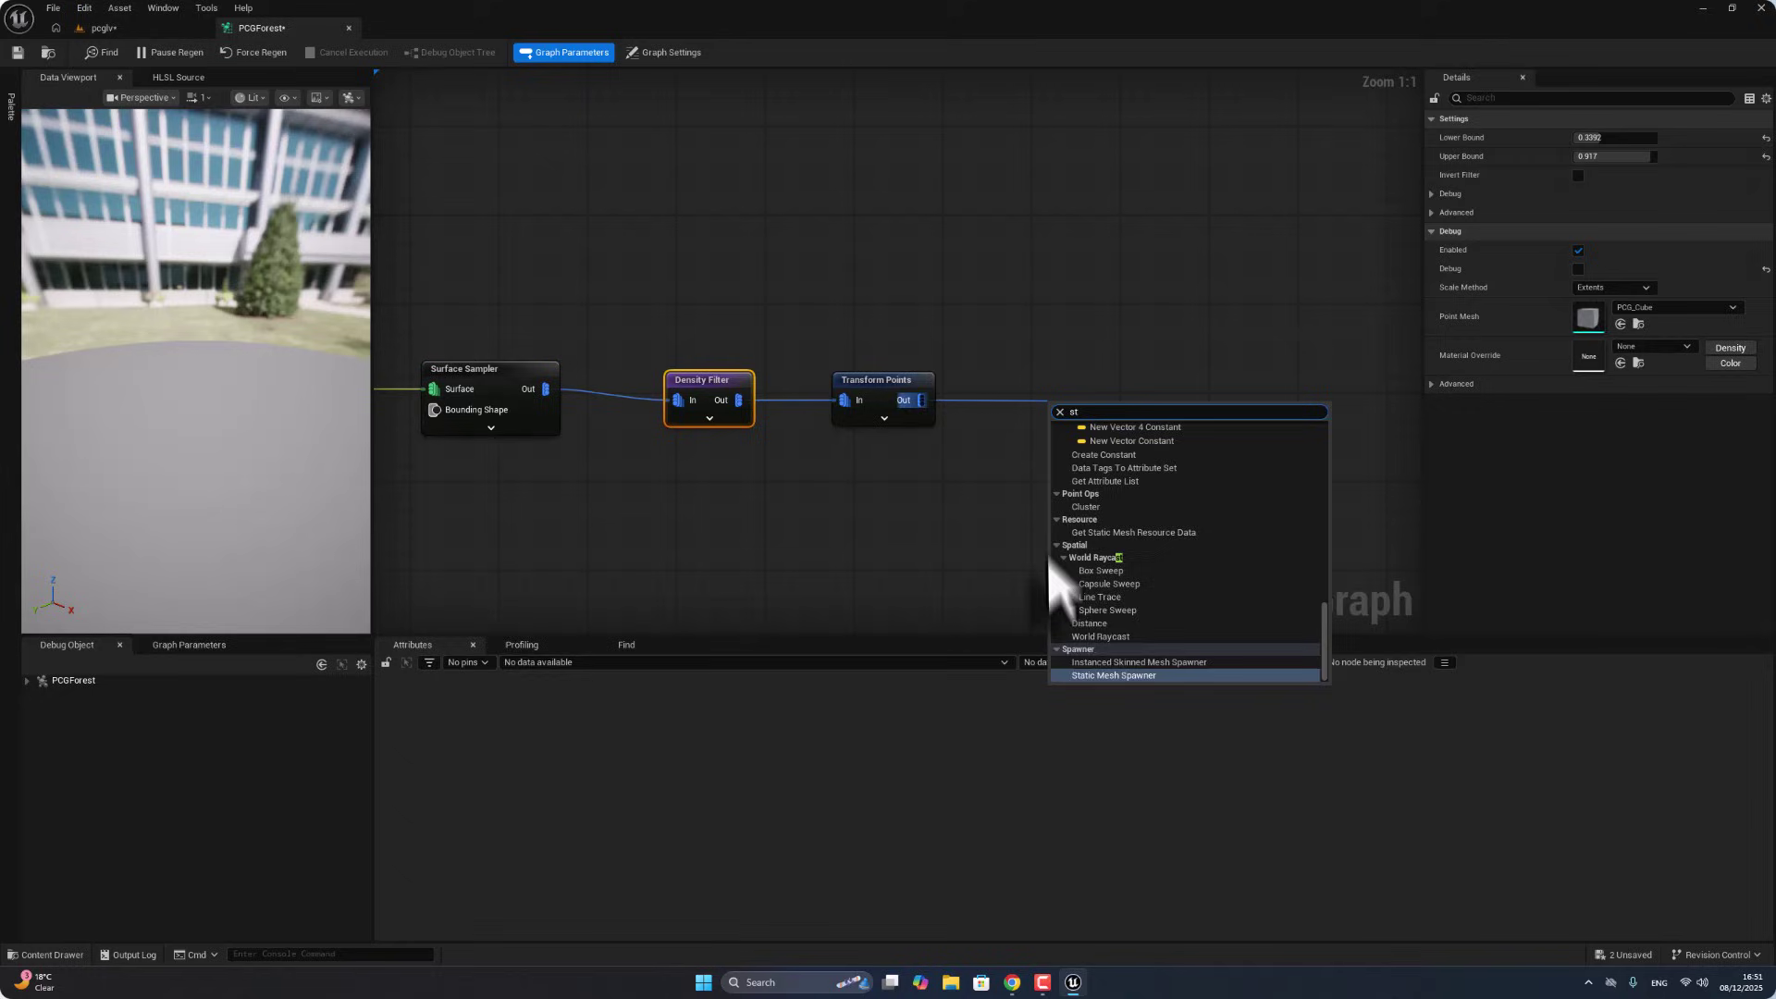
pyautogui.click(1113, 676)
pyautogui.moveTo(1107, 434); pyautogui.dragTo(1102, 405)
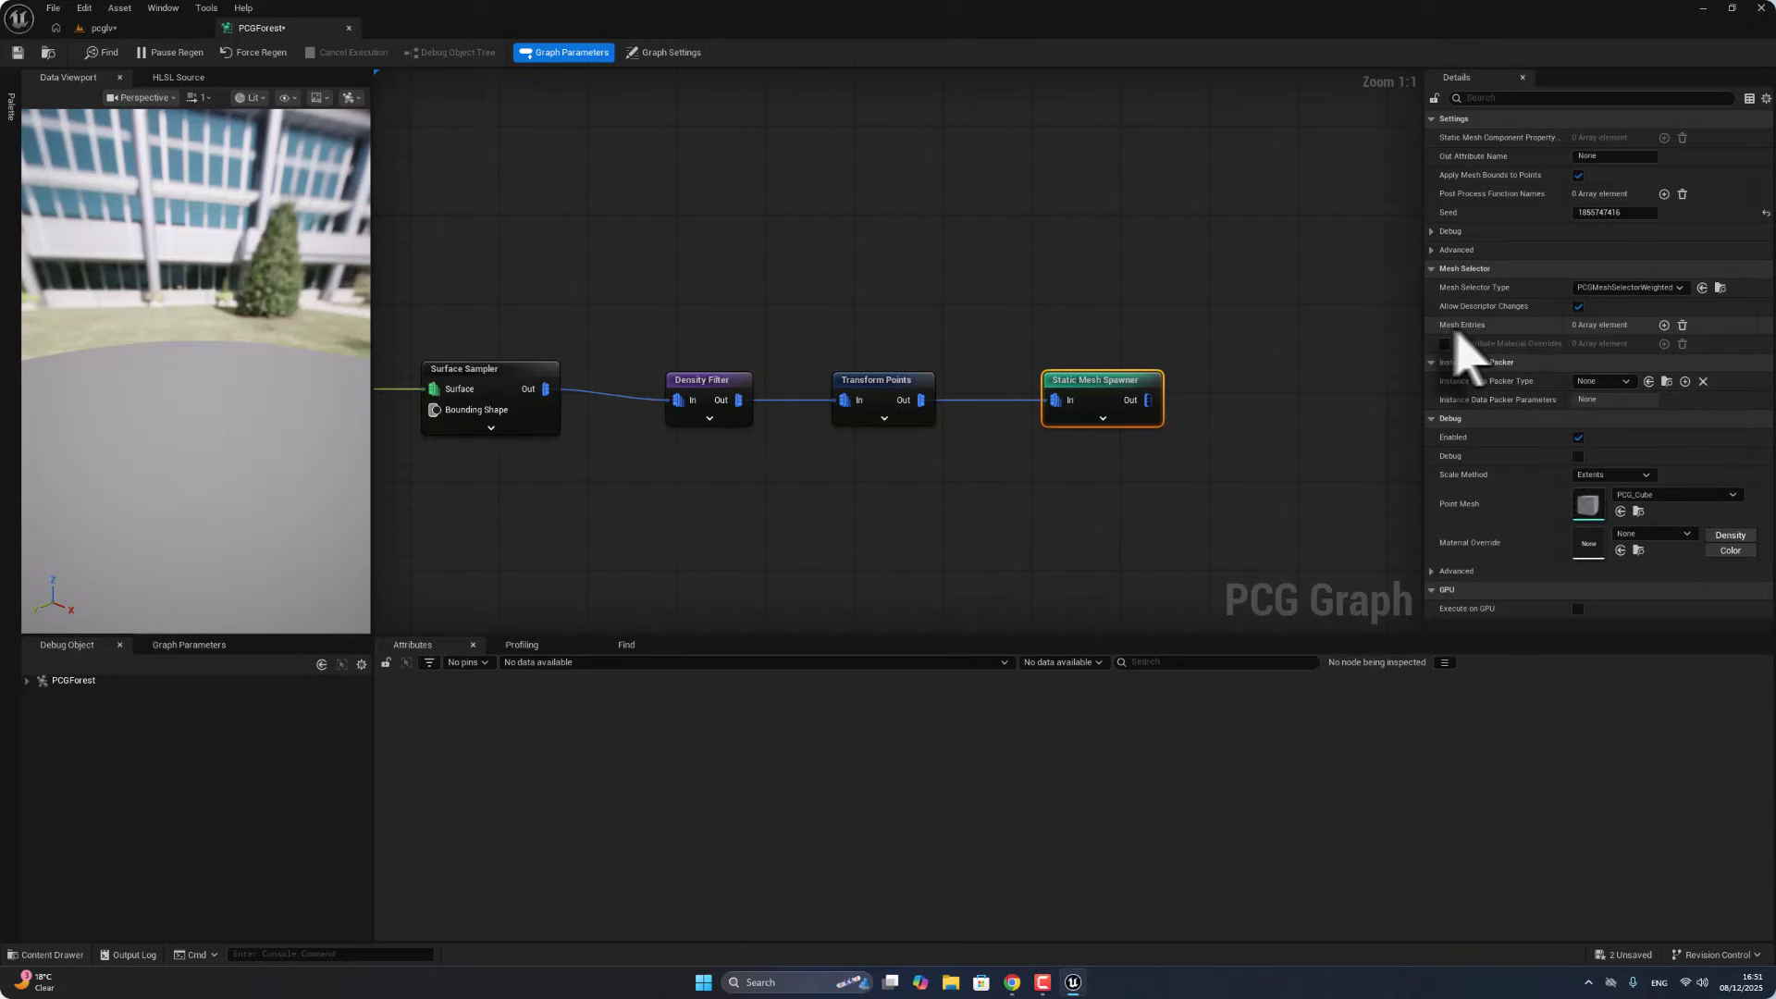
# Step: Add three Mesh Entries to the Static Mesh Spawner, with its details filtered by "stat", and save all files
pyautogui.tripleClick(1664, 326)
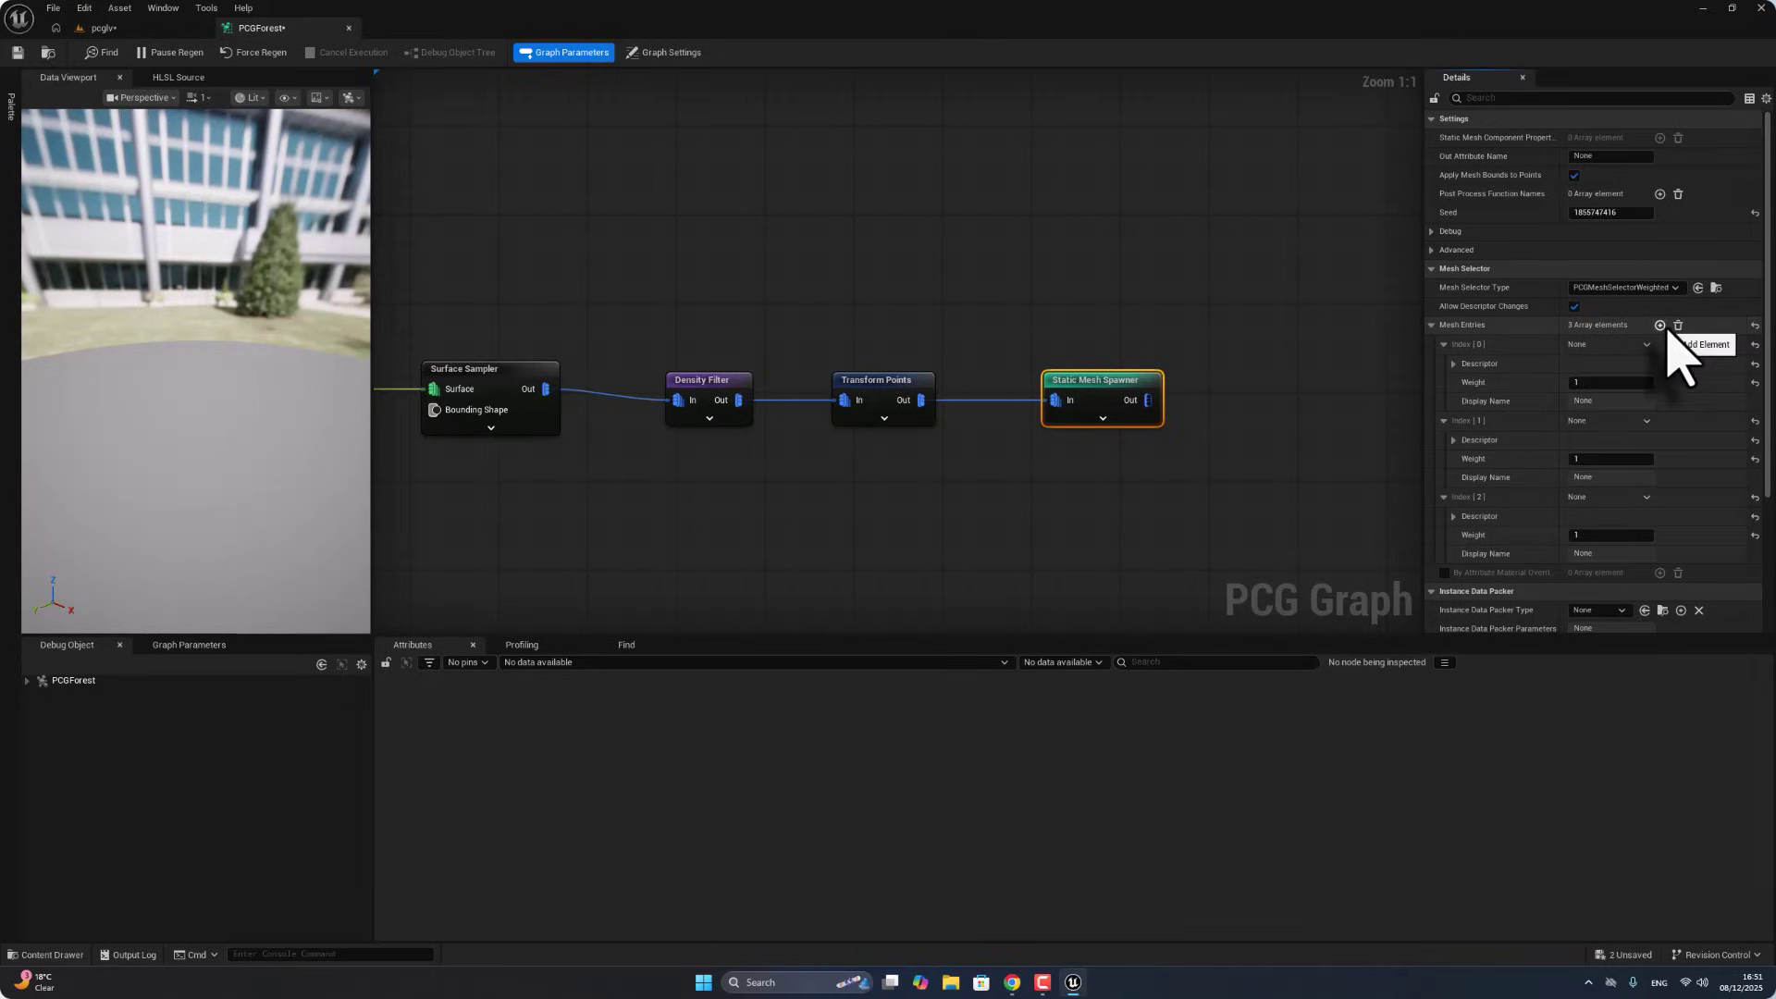
pyautogui.click(1483, 98)
pyautogui.write('stat')
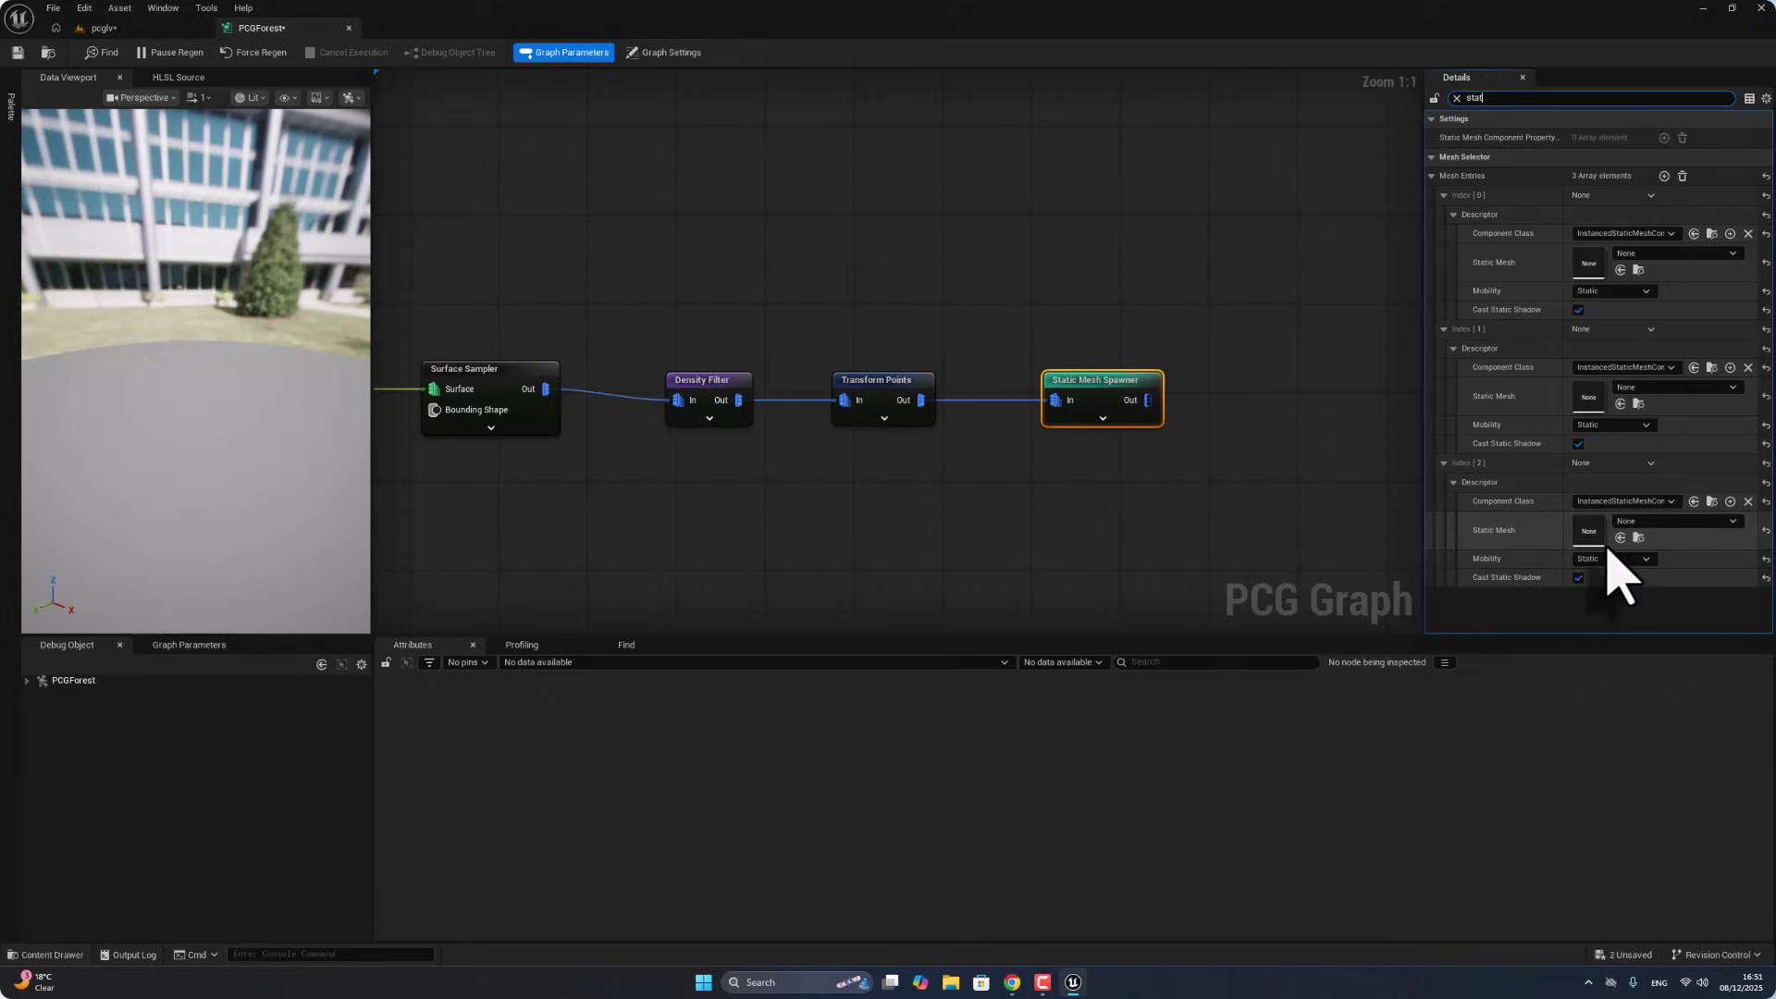
pyautogui.click(54, 8)
pyautogui.click(117, 93)
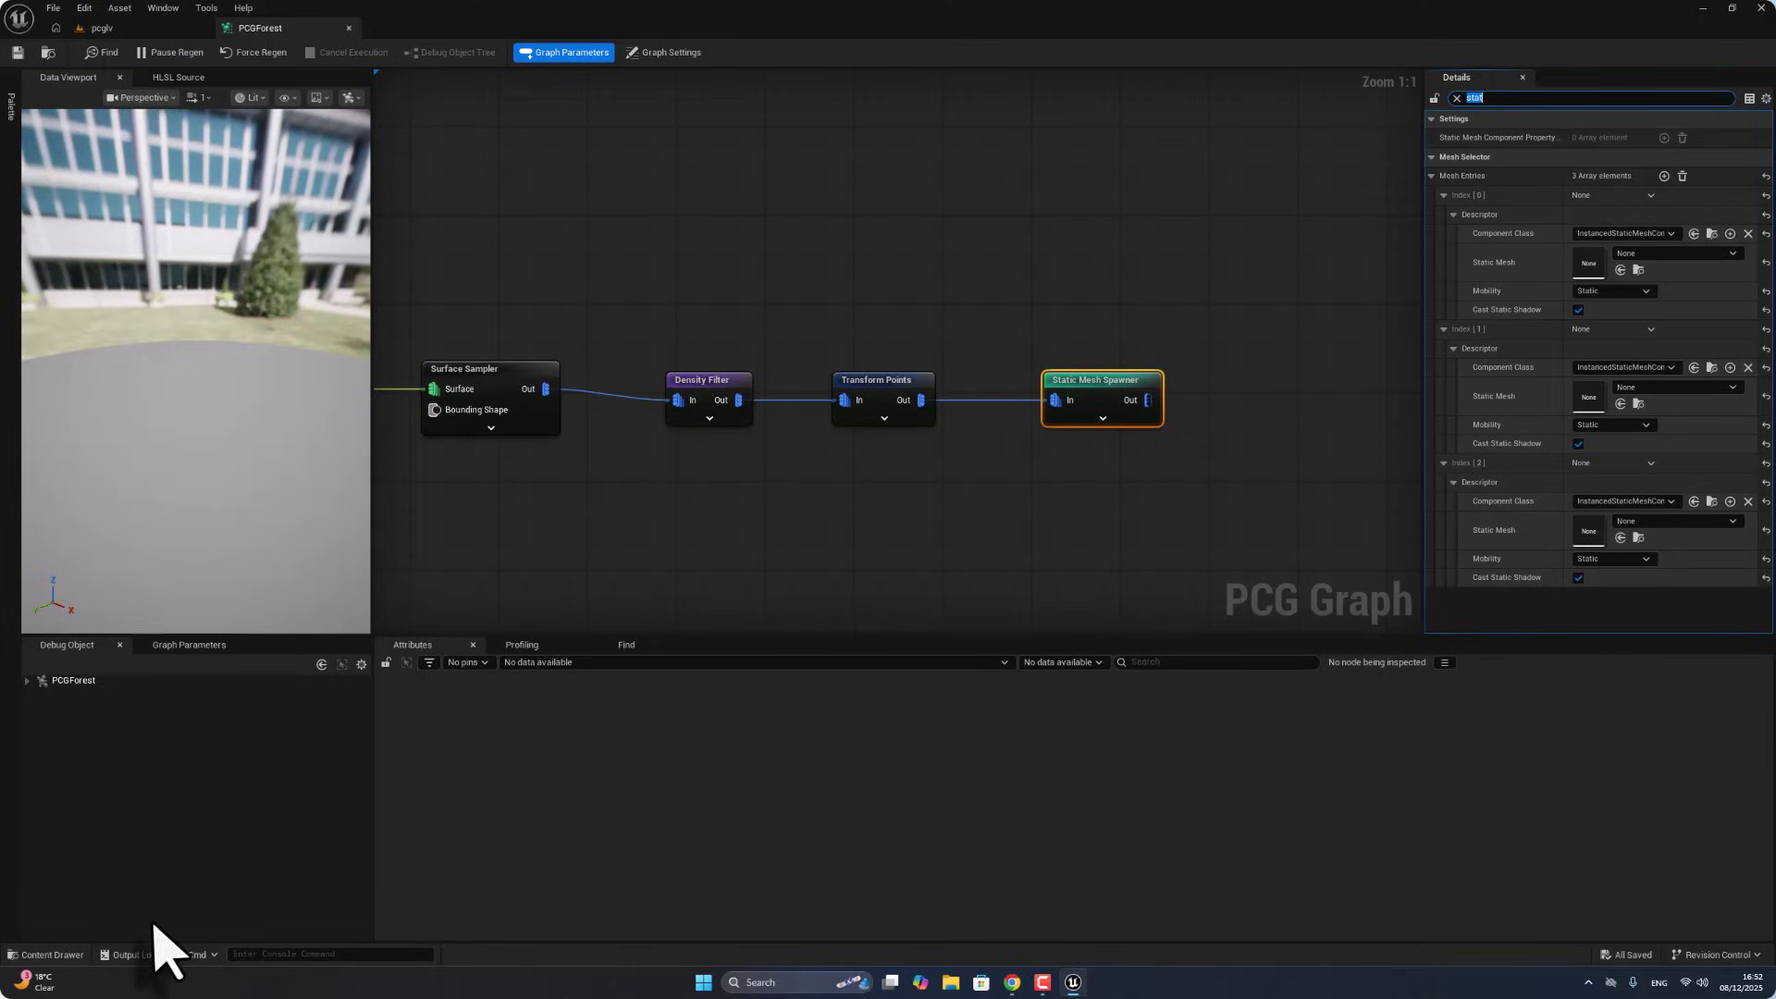
# Step: Open the Fab marketplace from the project content and search all products for "spruce"
pyautogui.click(51, 955)
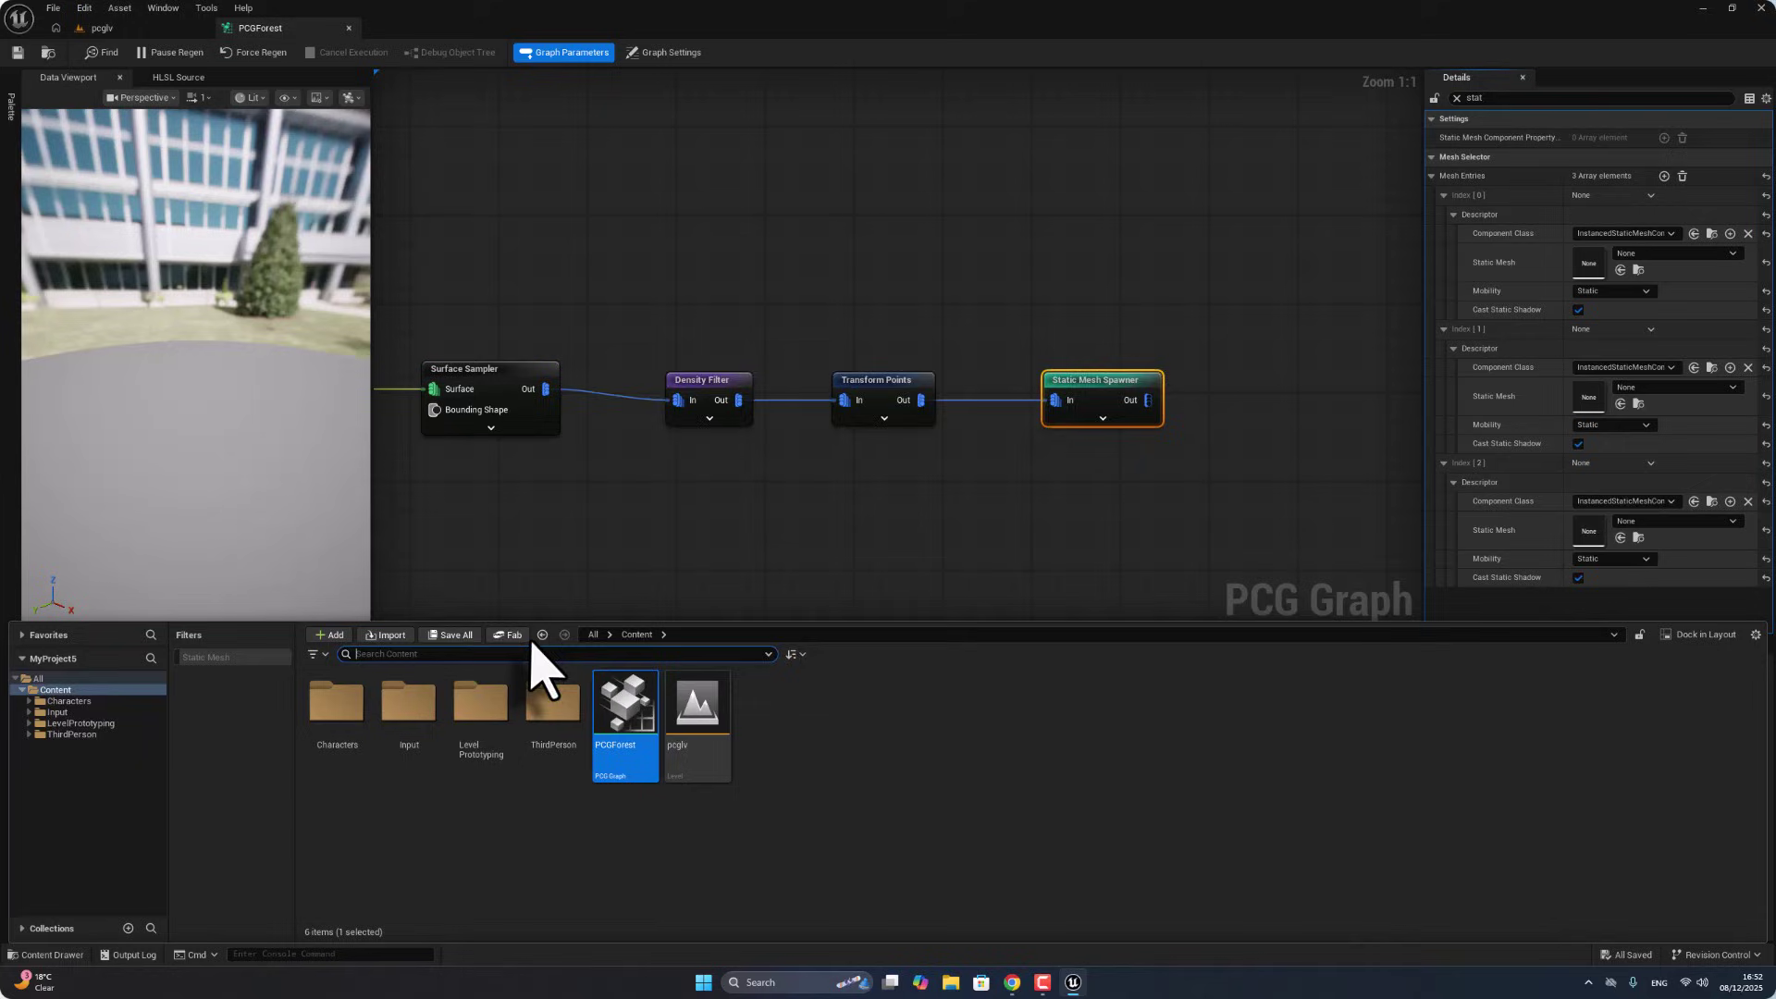
pyautogui.click(507, 636)
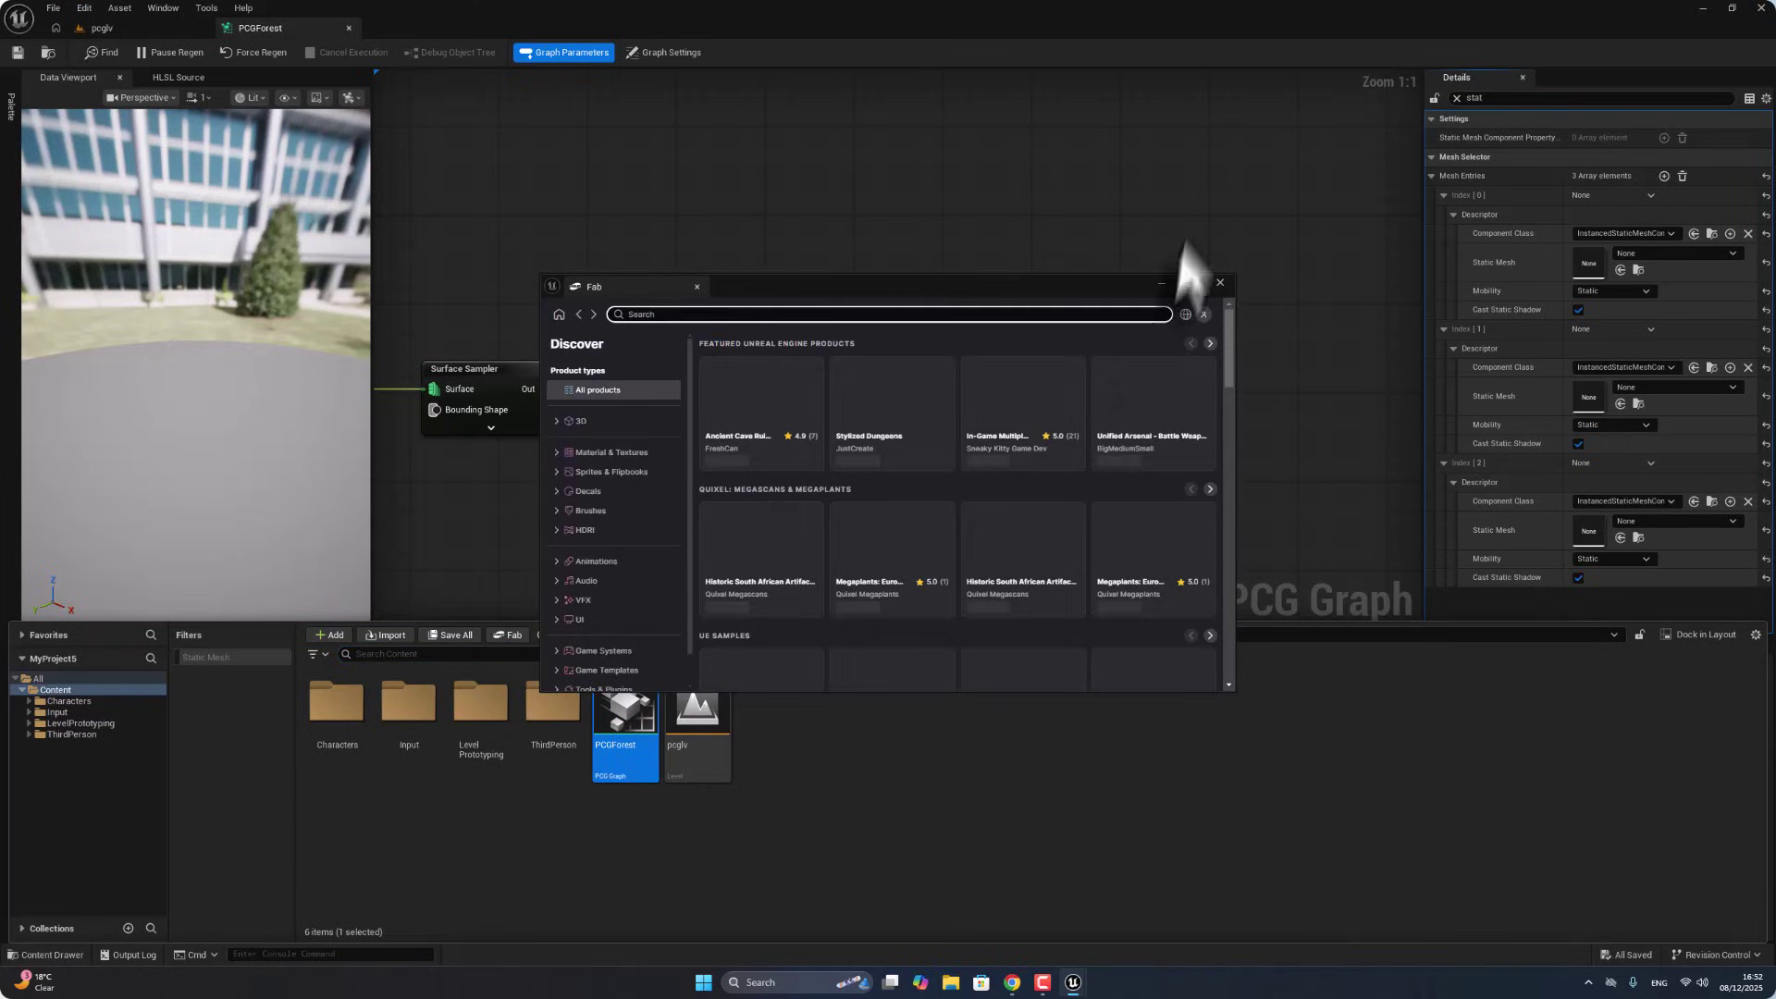
pyautogui.click(992, 314)
pyautogui.write('spruce')
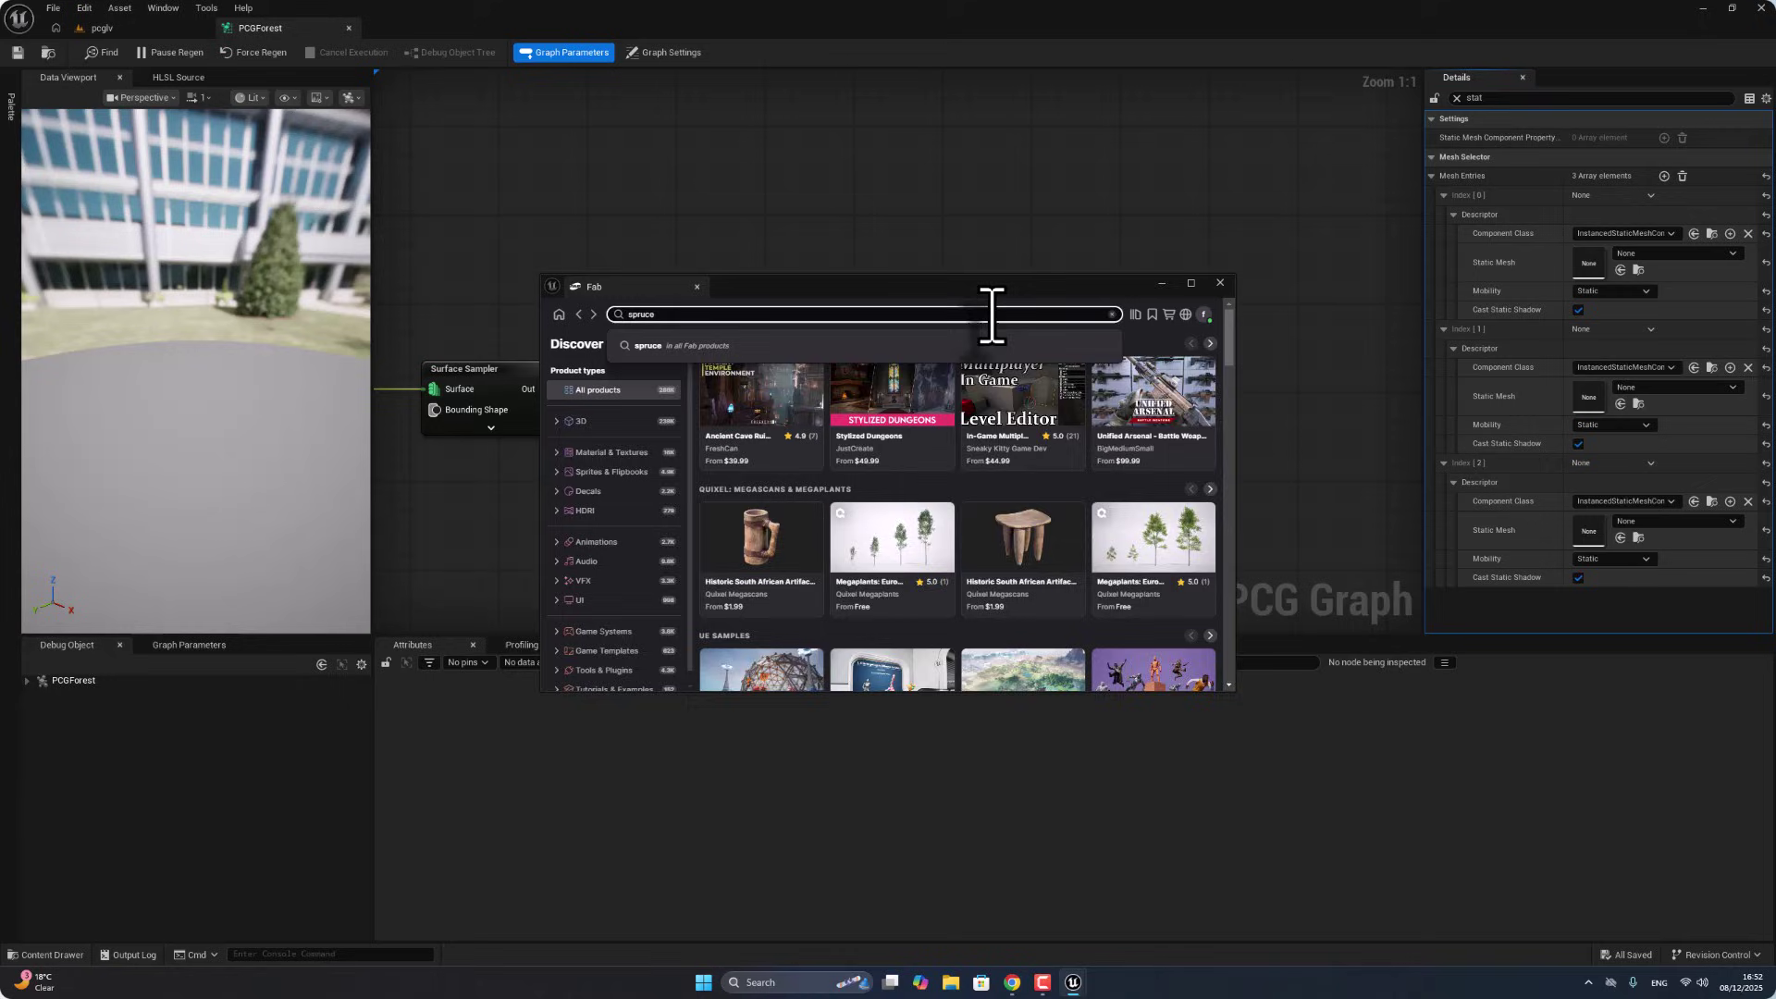
pyautogui.press('Return')
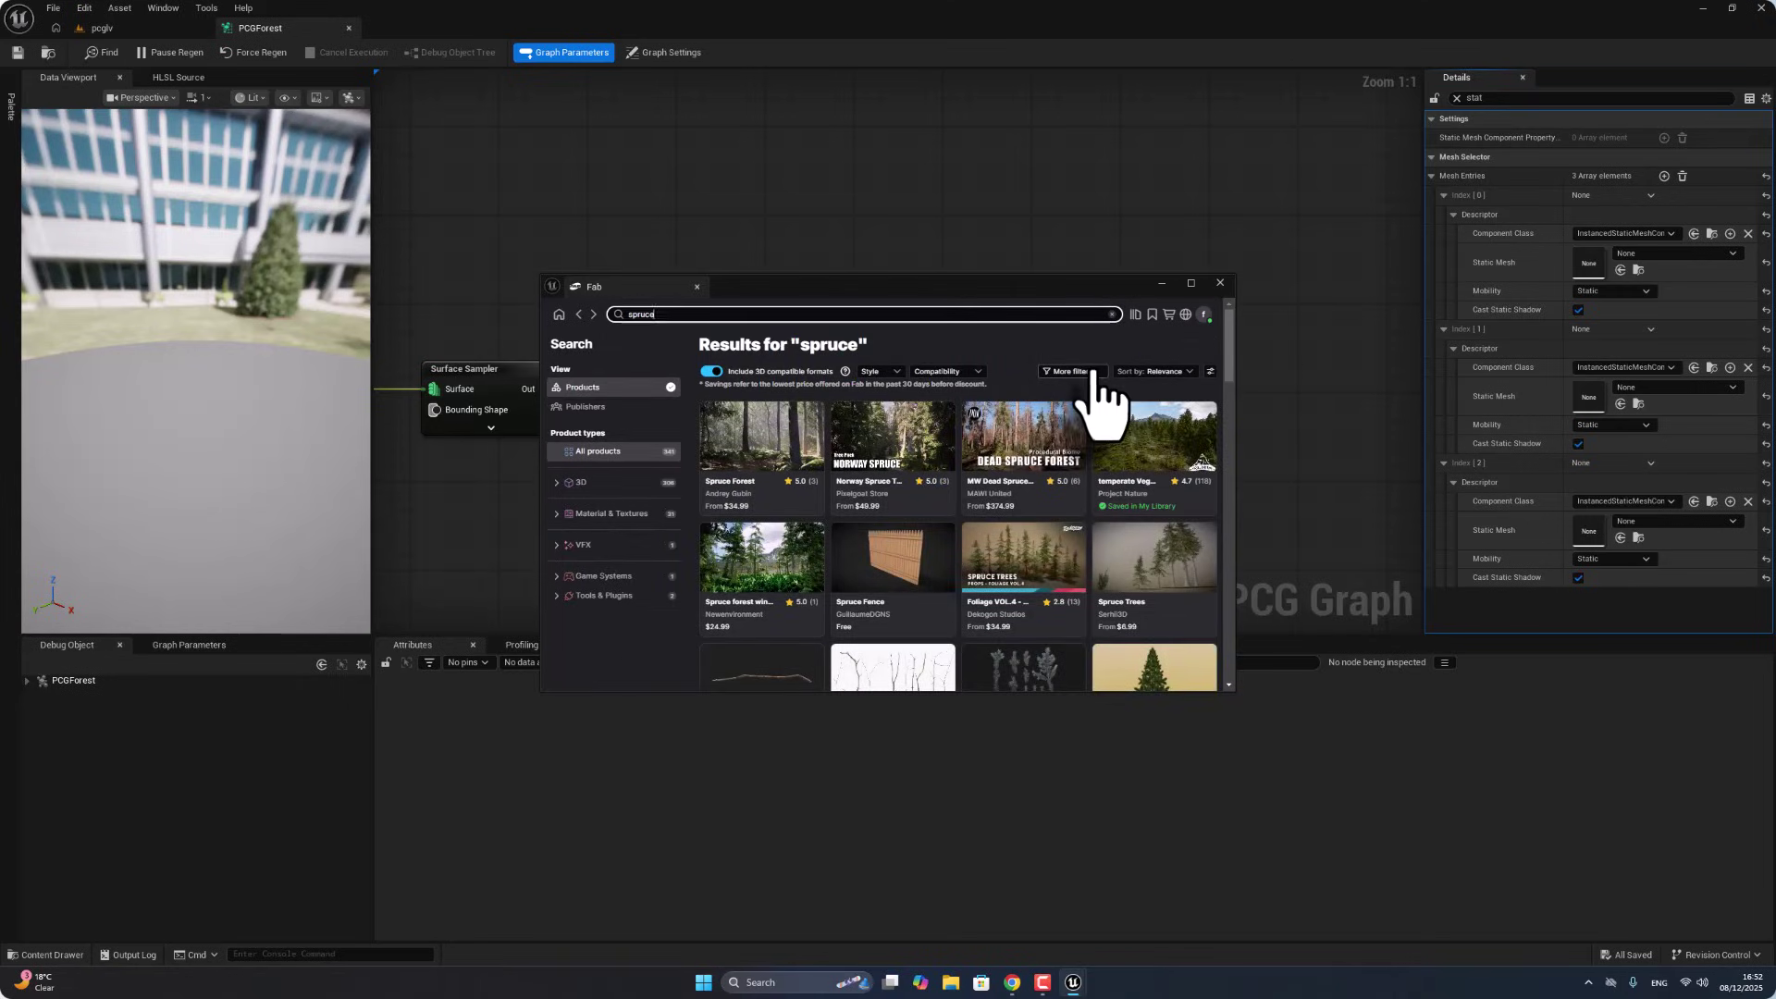
# Step: Limit the spruce results to free products only and open the "temperate Vegetation: Spruce Forest" listing
pyautogui.click(1095, 370)
pyautogui.click(1073, 484)
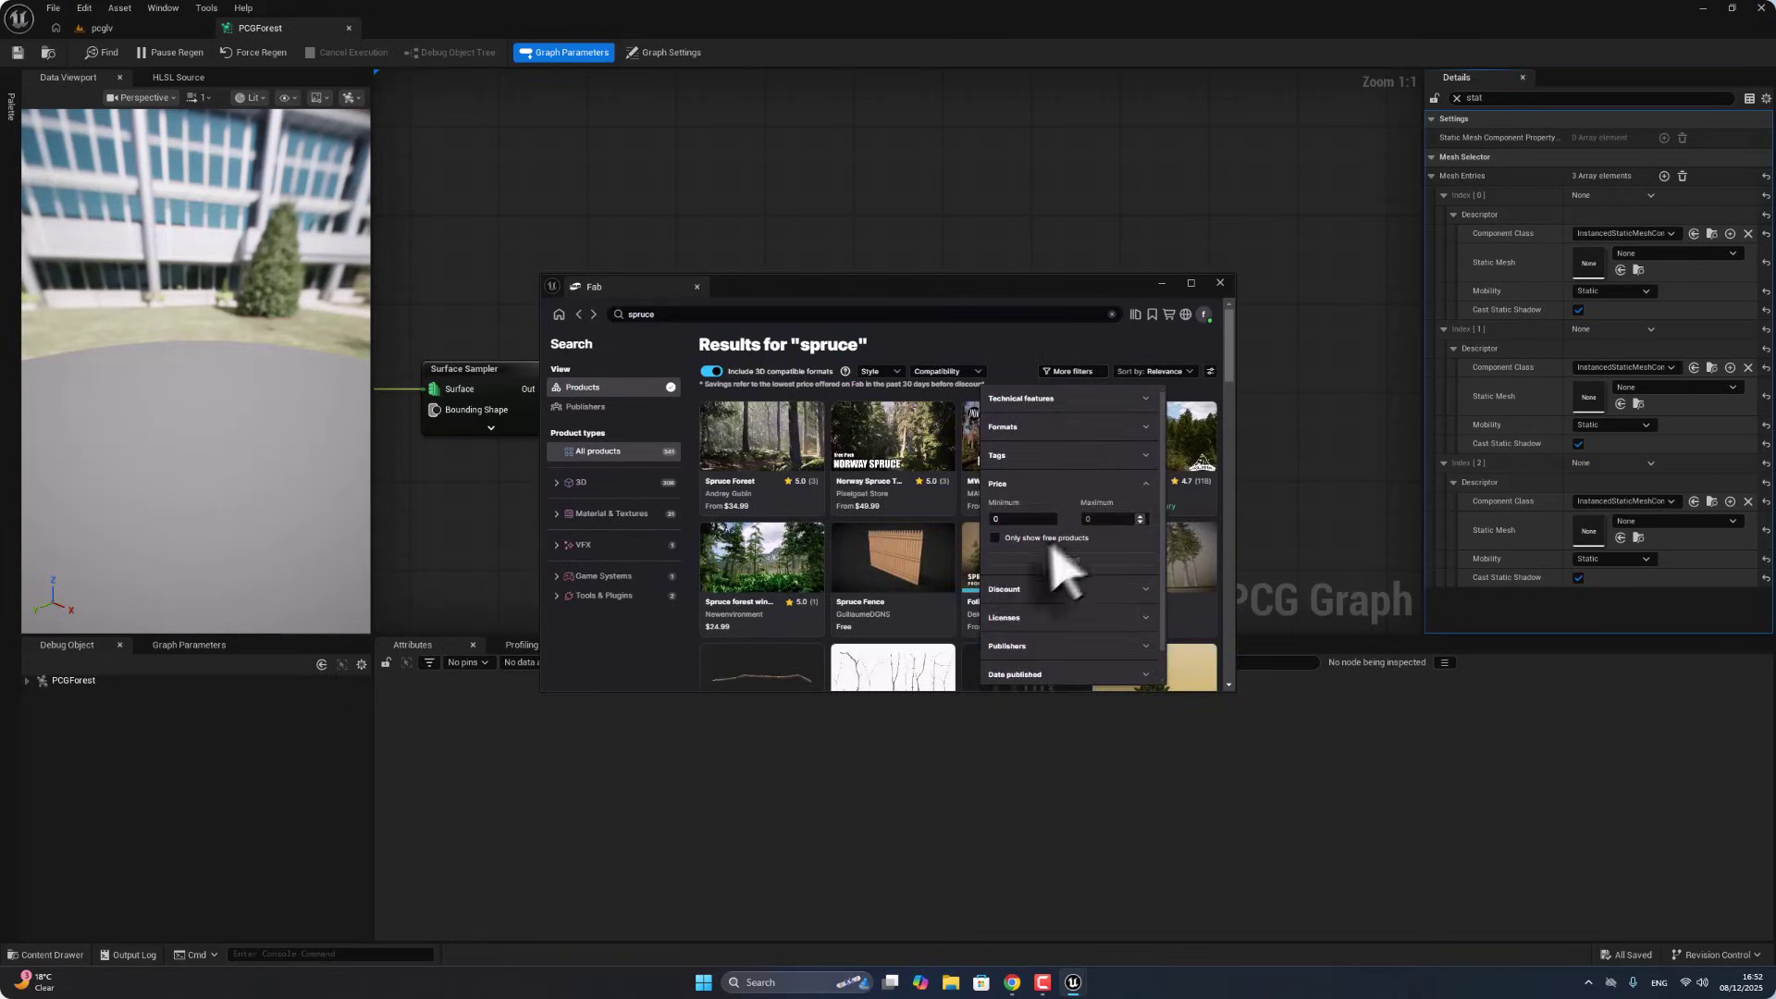
pyautogui.click(997, 537)
pyautogui.click(716, 481)
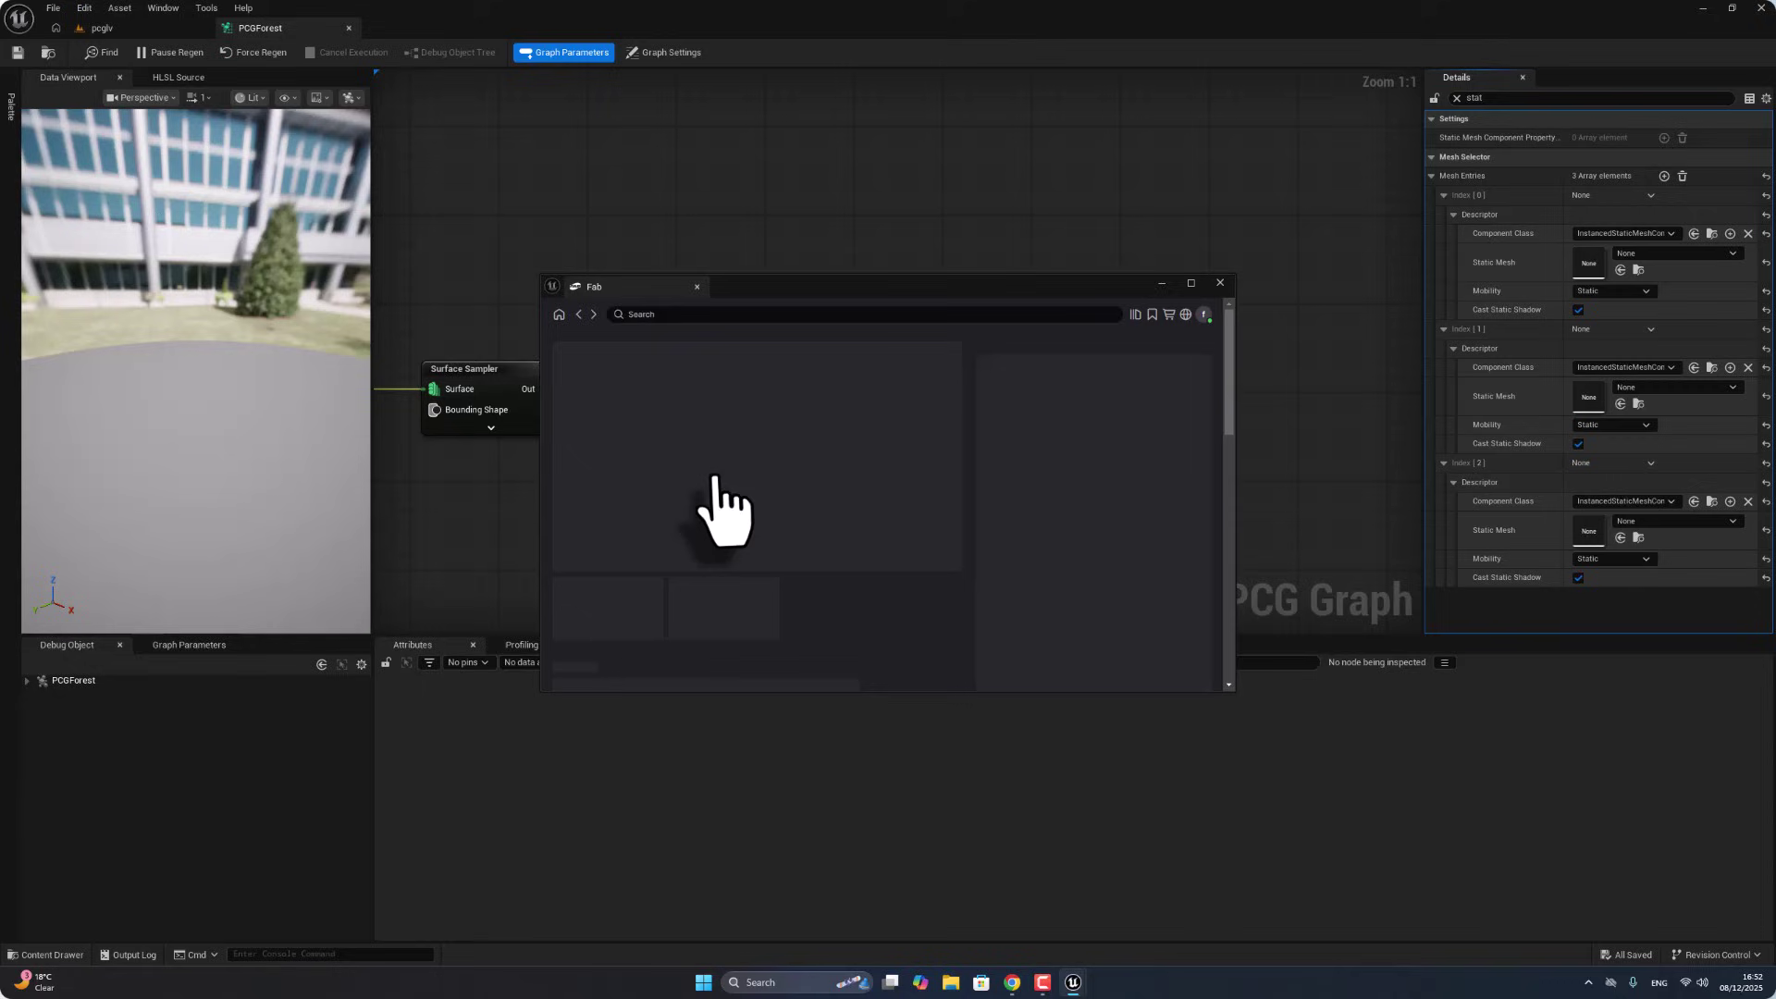
# Step: Add the temperate Vegetation: Spruce Forest pack to the project, choosing 5.4 as the alternative engine version
pyautogui.click(1078, 500)
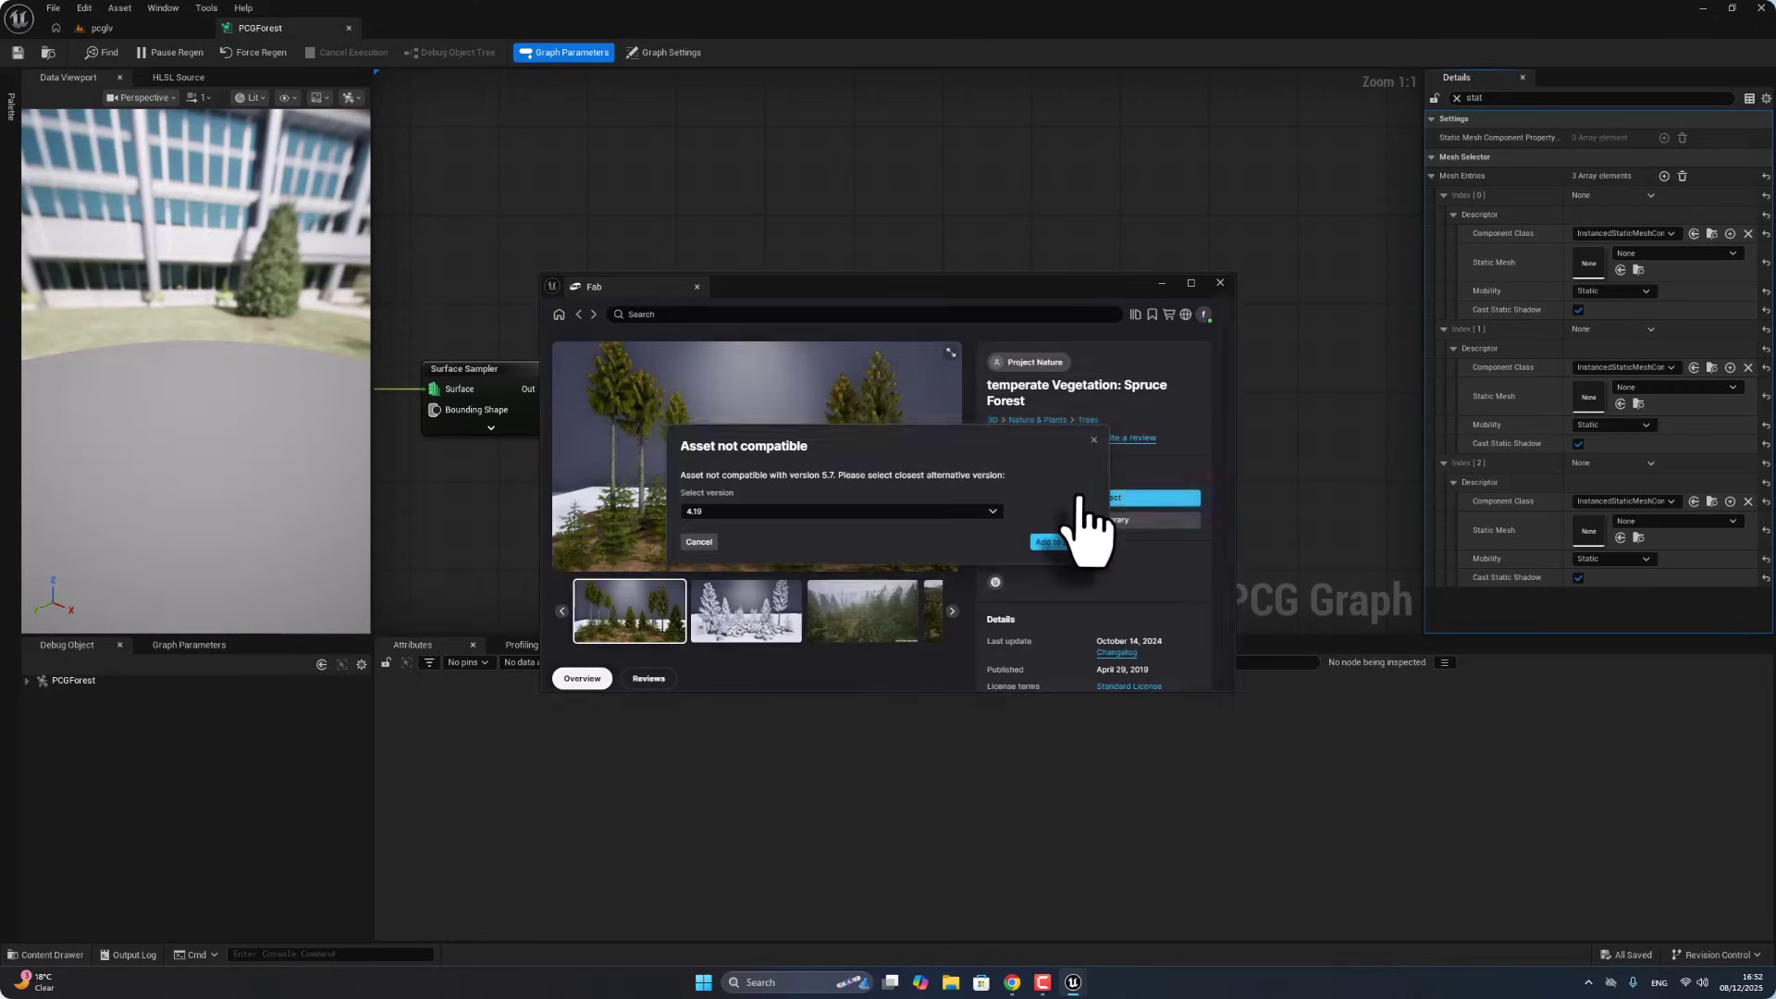
pyautogui.click(991, 510)
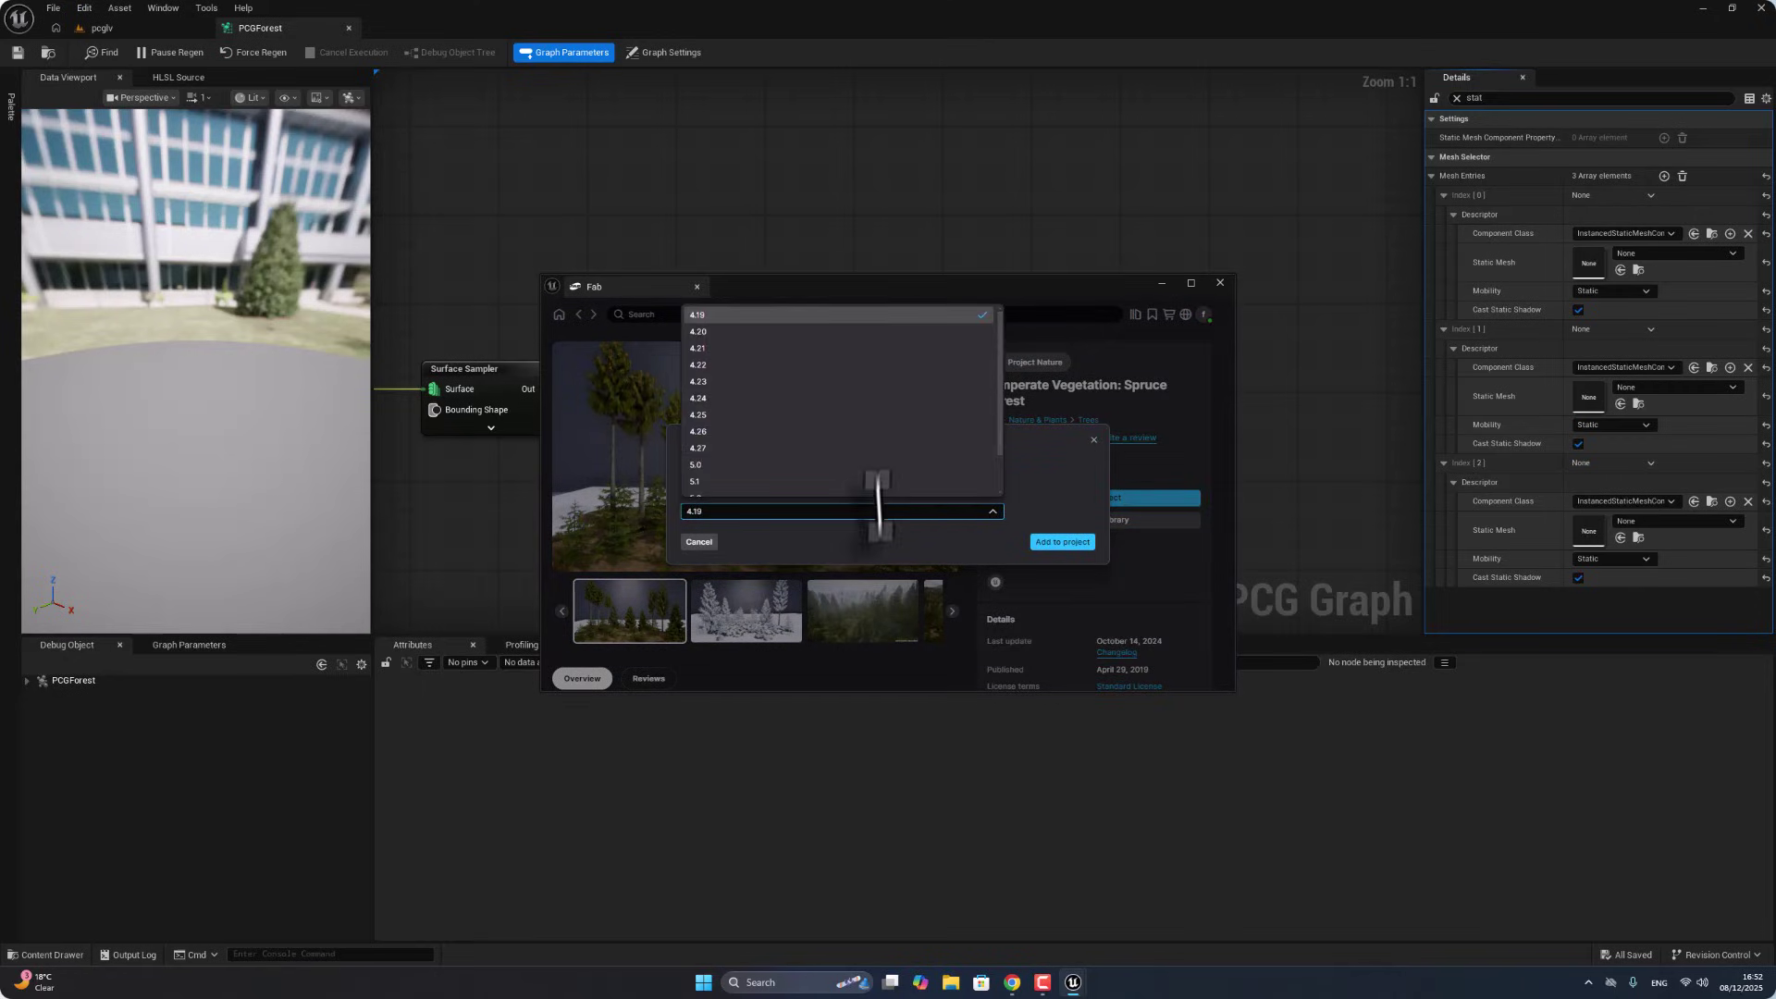
pyautogui.scroll(-2, 884, 462)
pyautogui.click(856, 483)
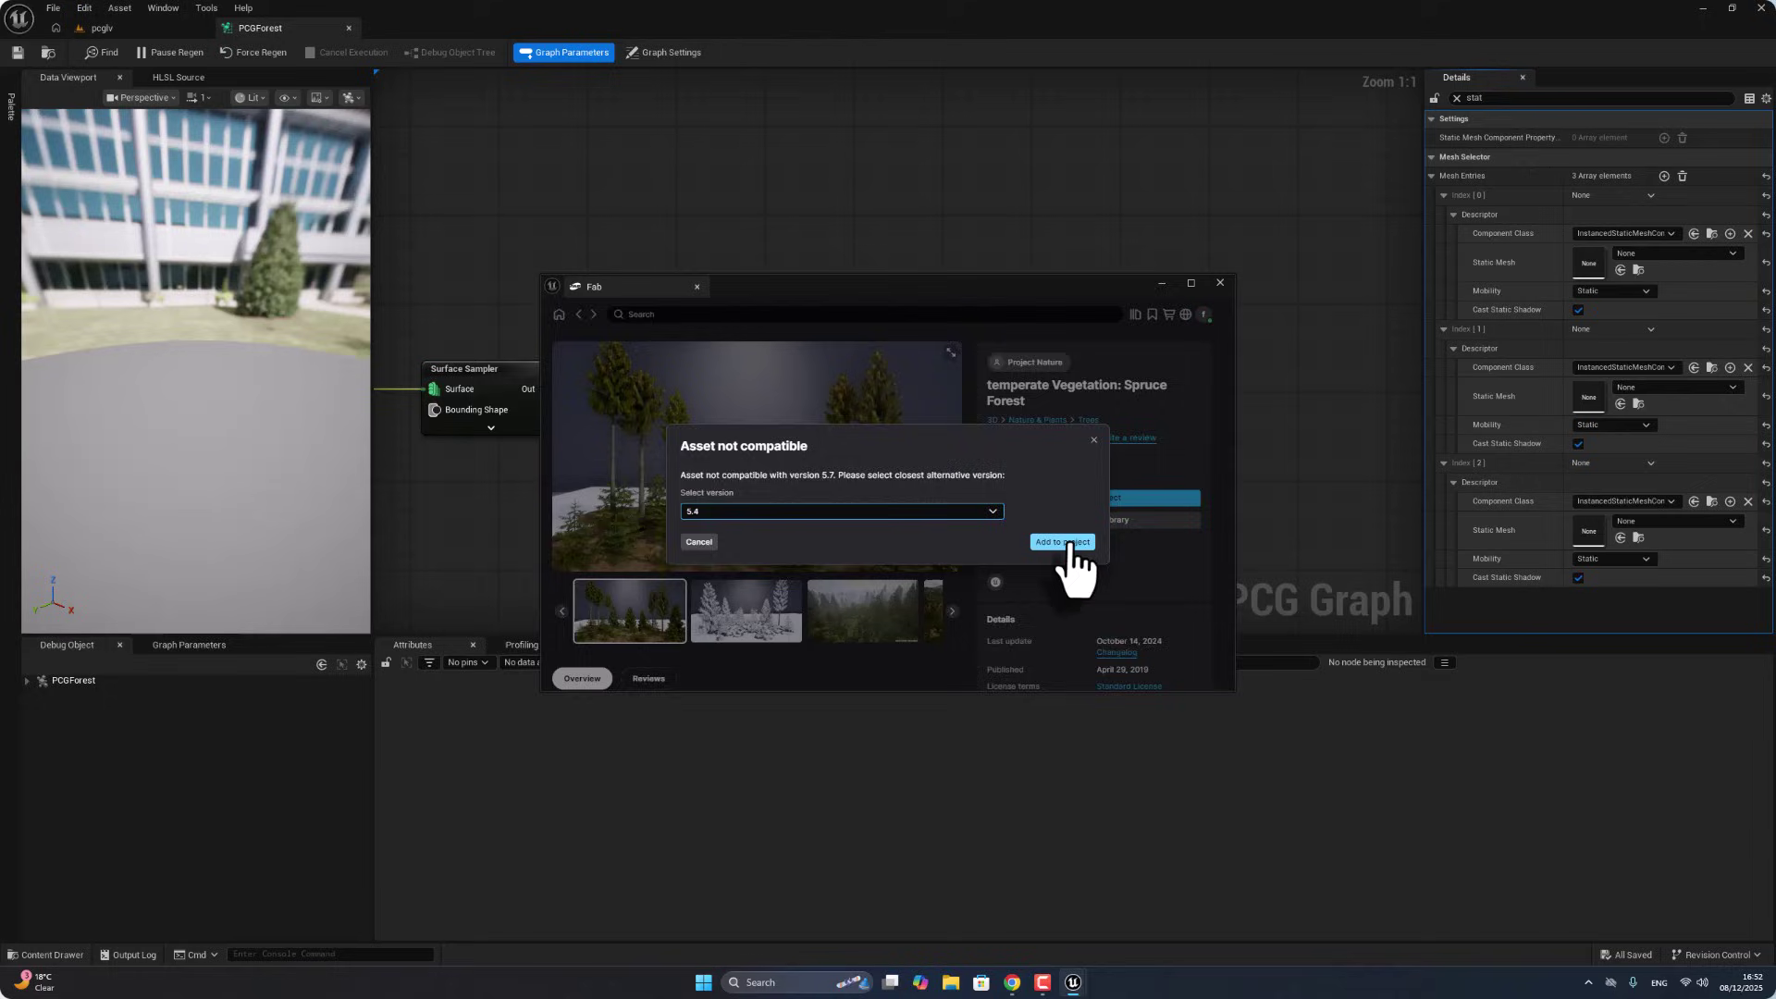
pyautogui.click(1064, 542)
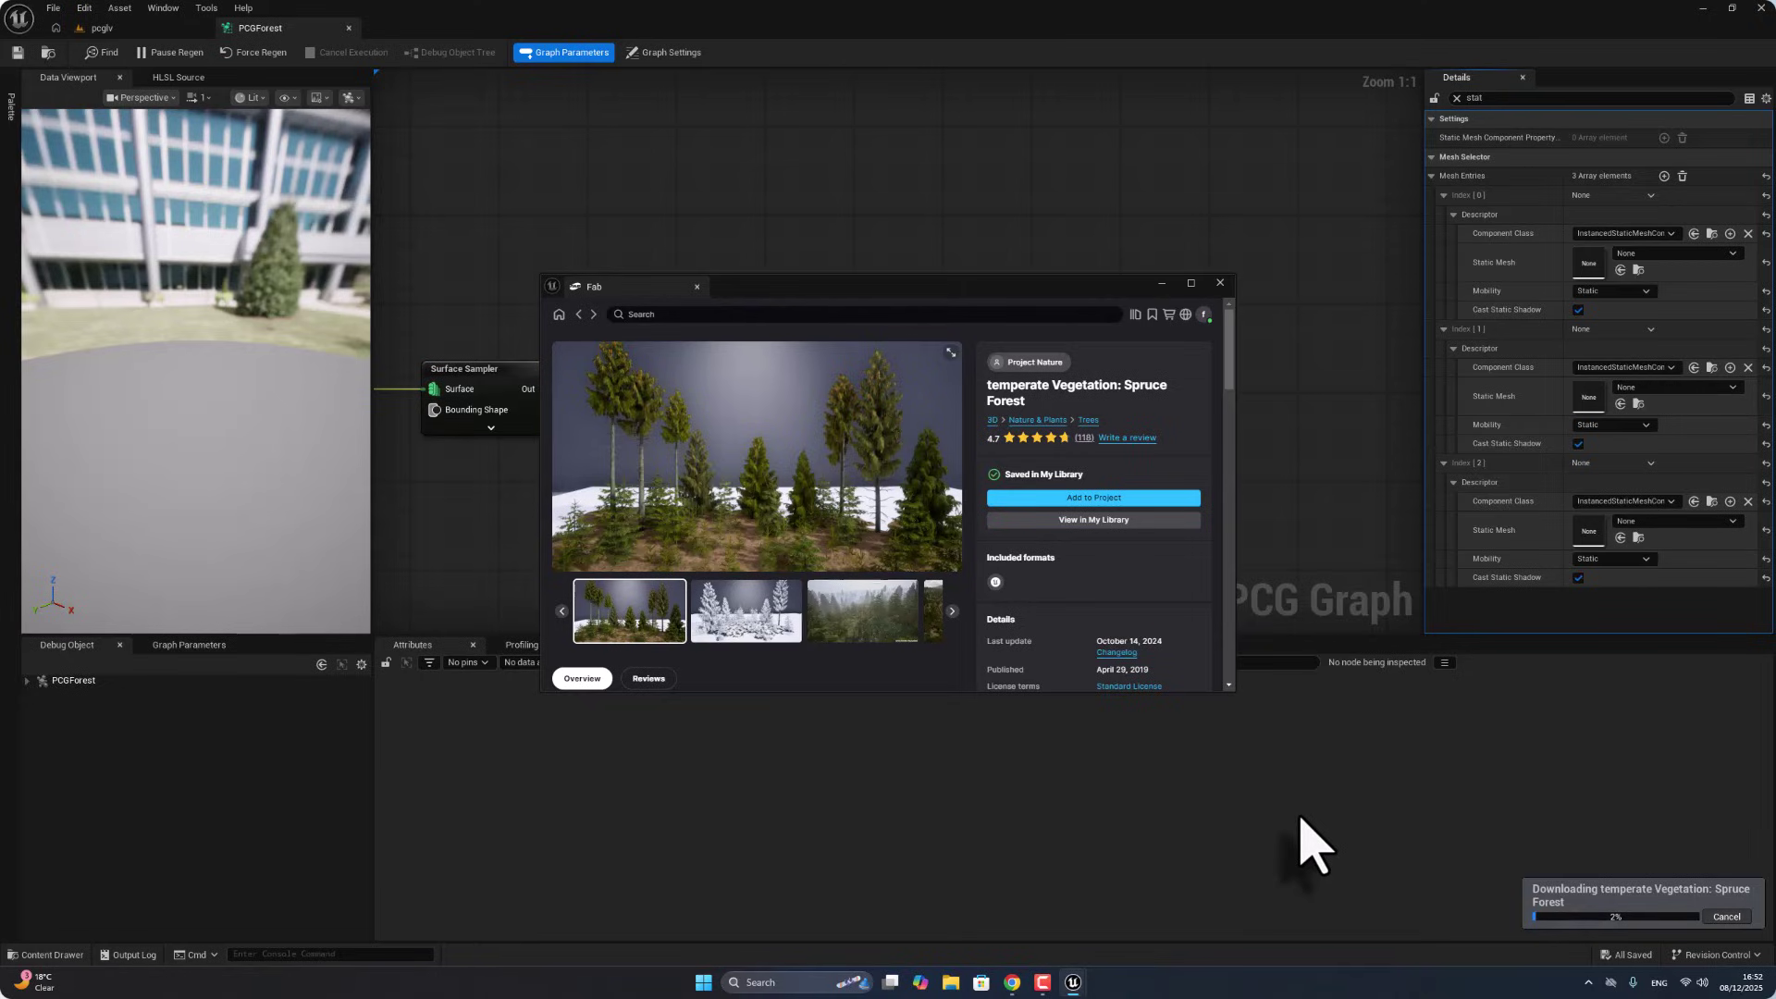
# Step: Search all Fab products for "grass" and show only the free ones
pyautogui.click(848, 315)
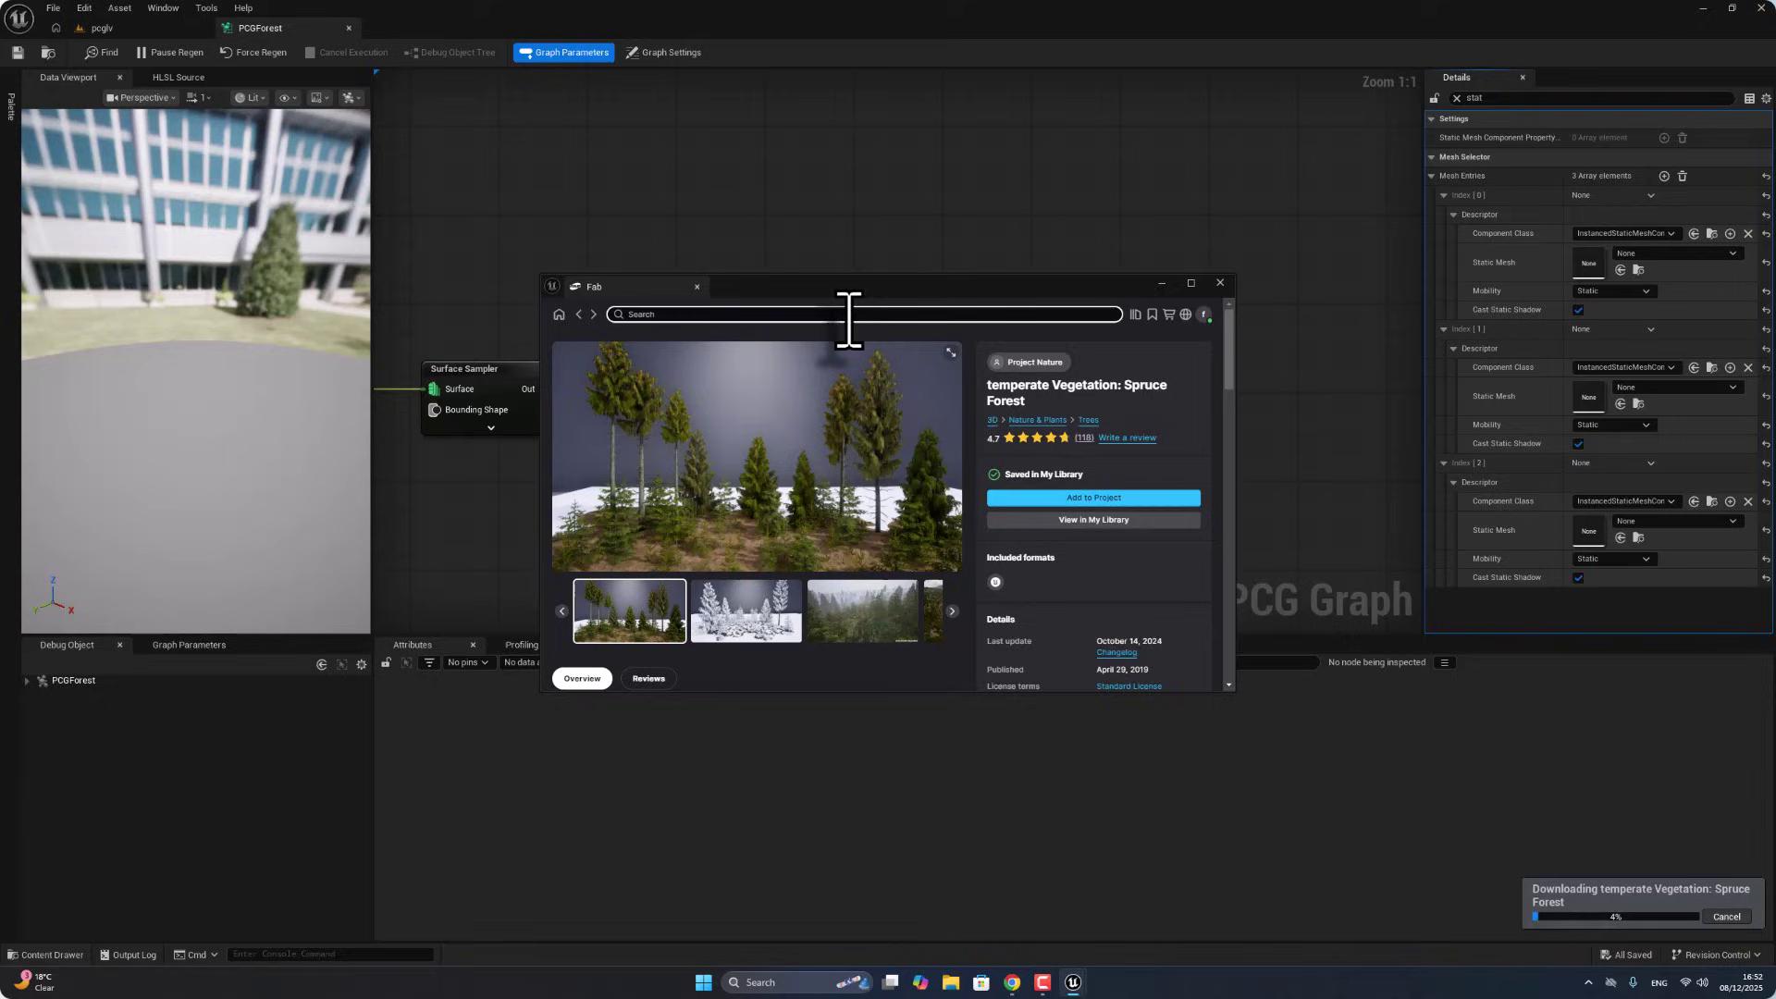
pyautogui.write('grass')
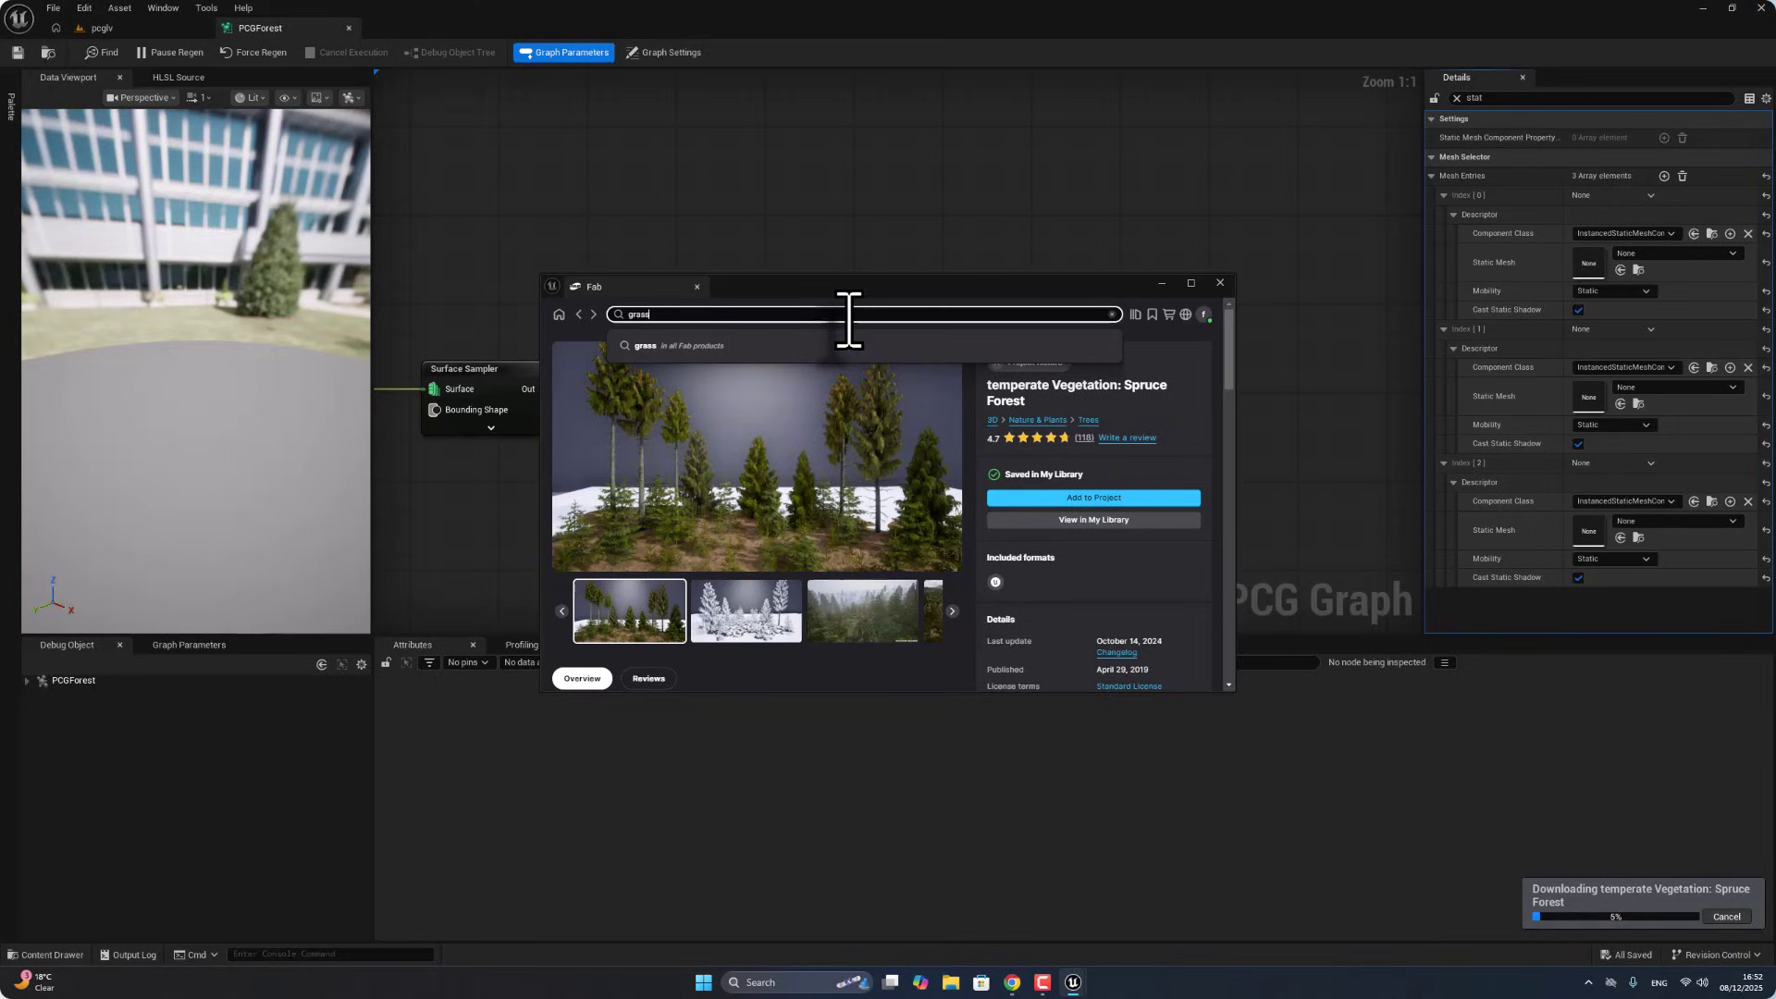
pyautogui.click(786, 346)
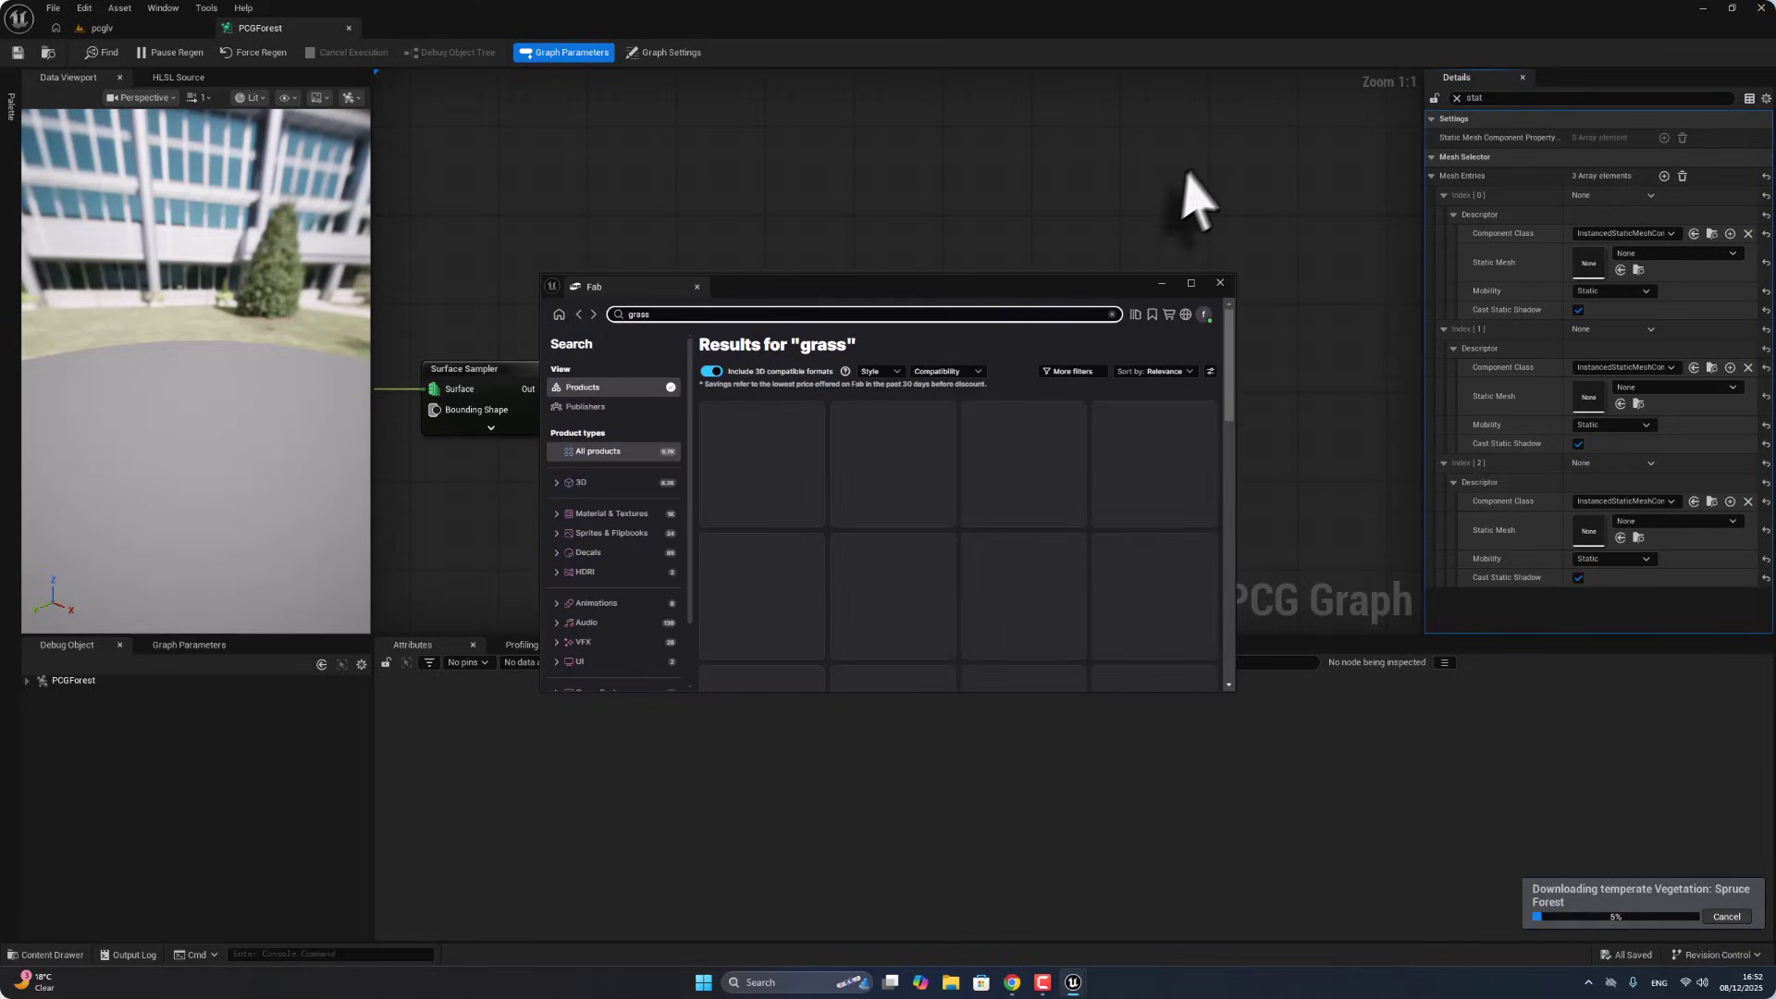
pyautogui.click(1070, 372)
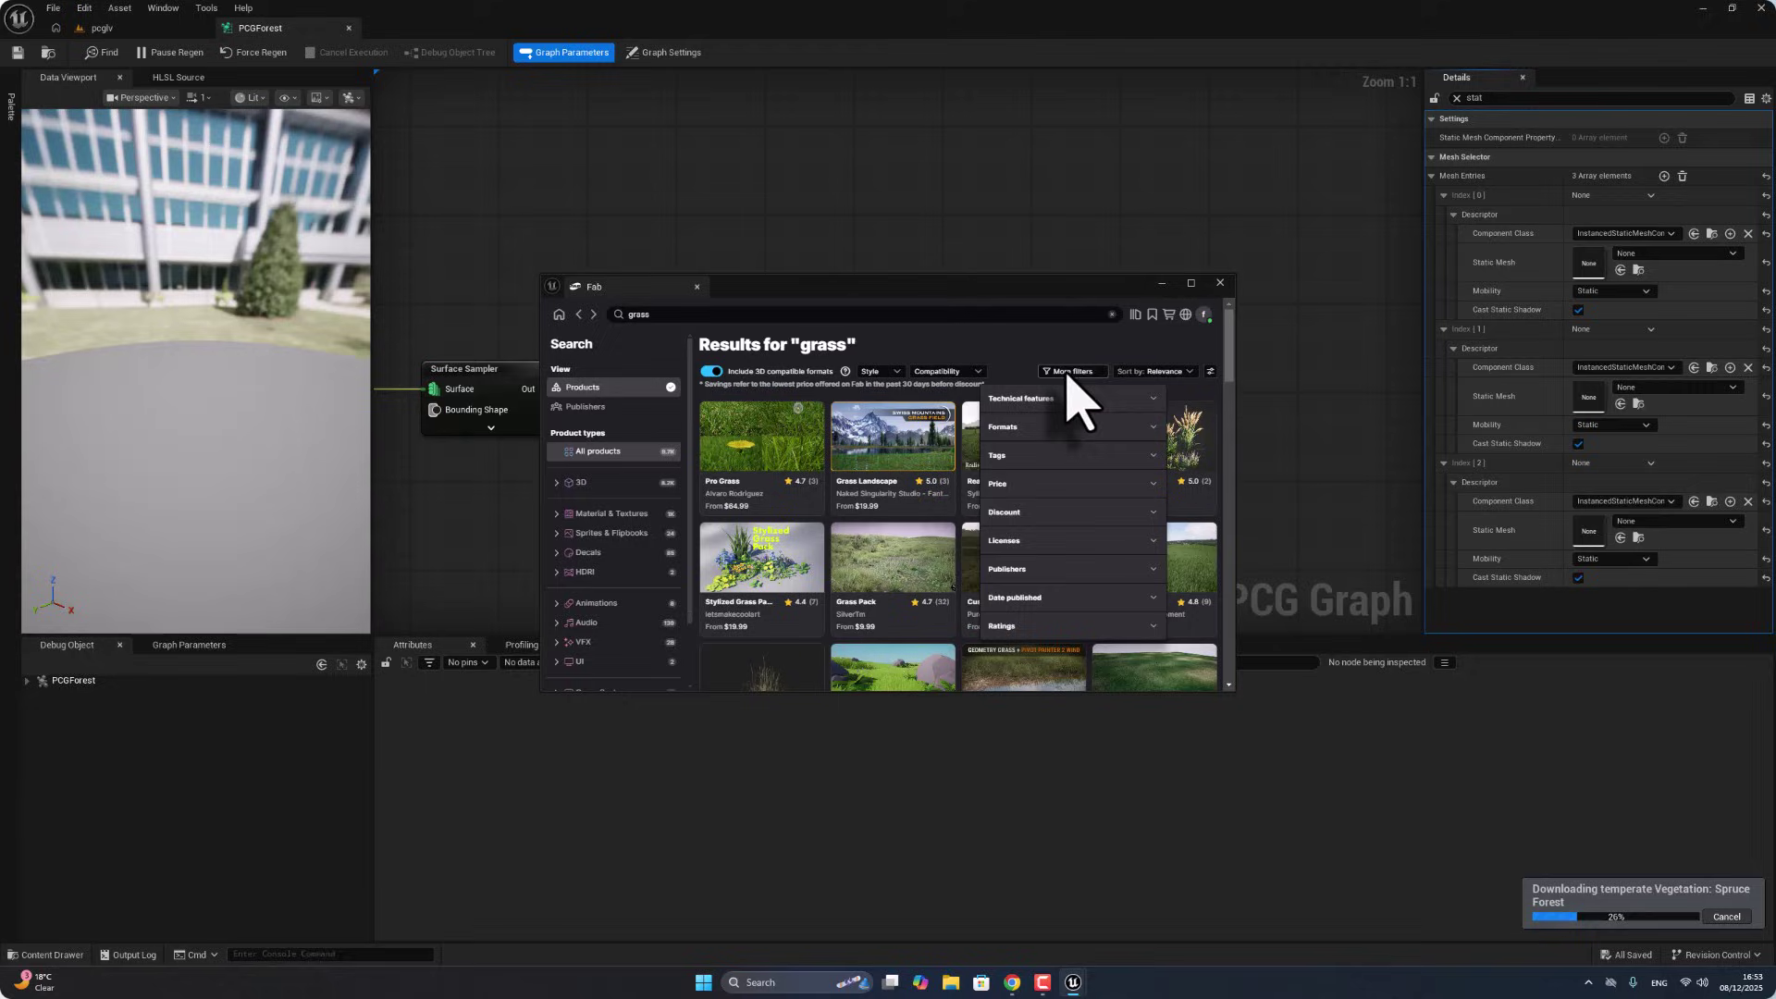
pyautogui.click(1033, 488)
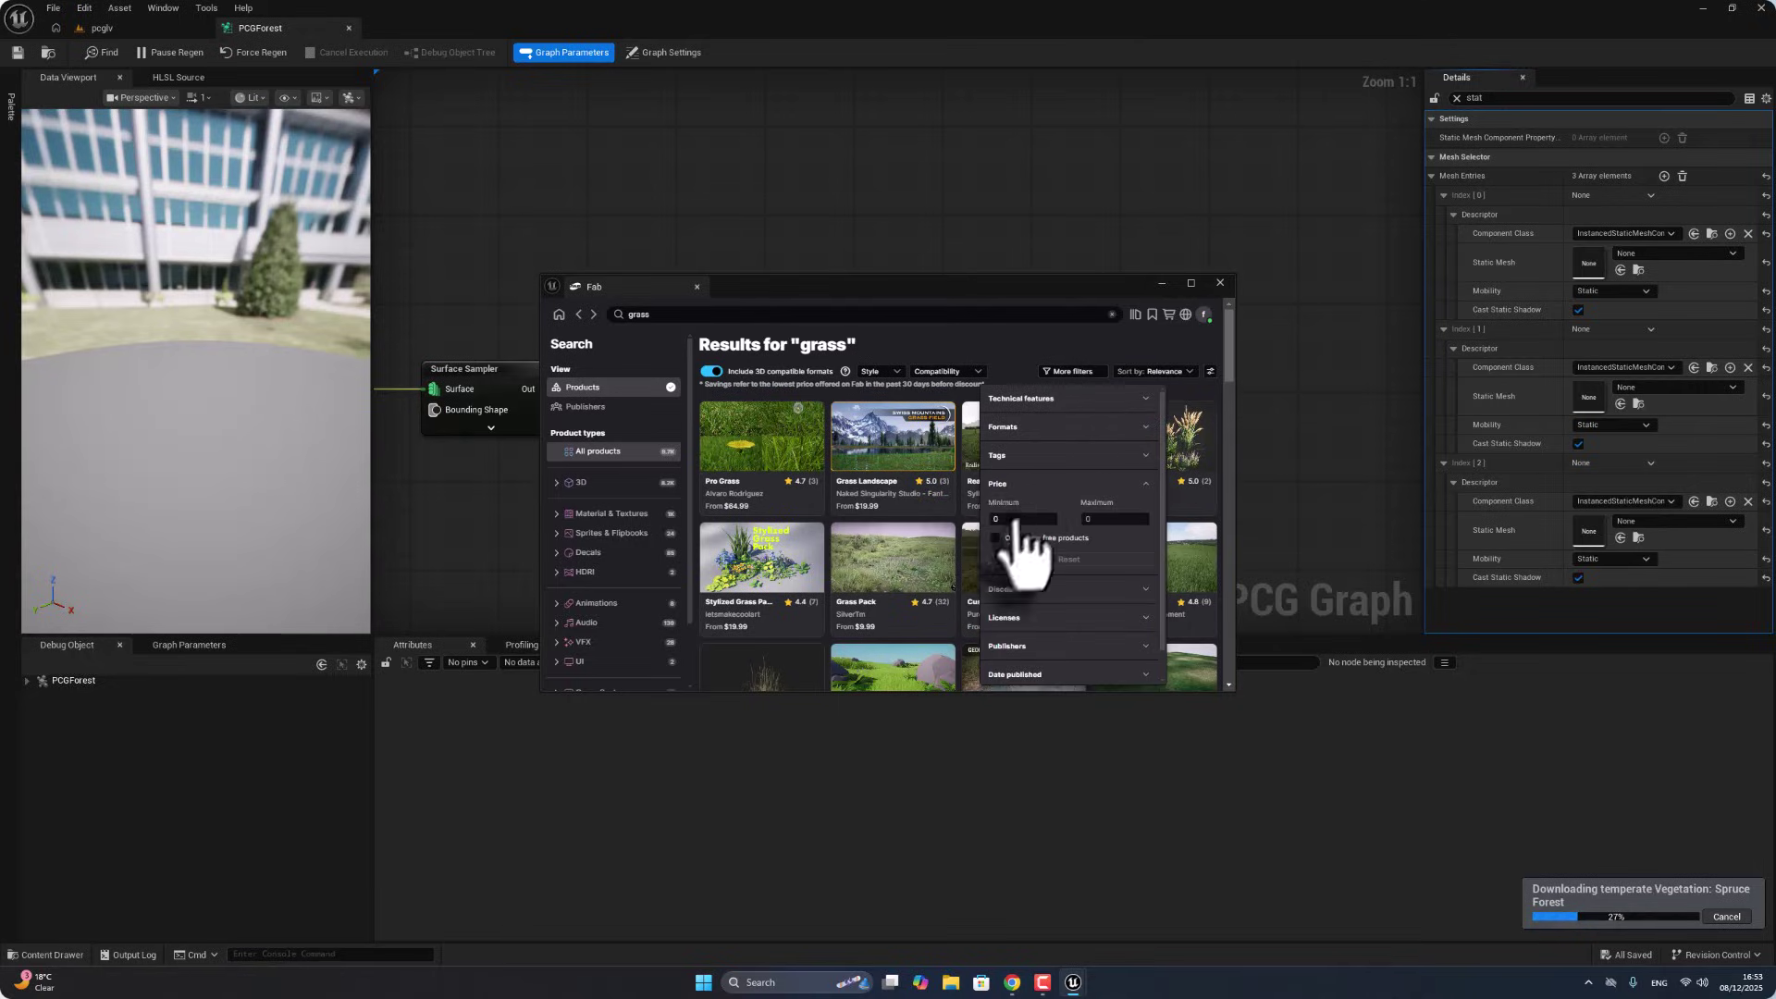
pyautogui.click(994, 537)
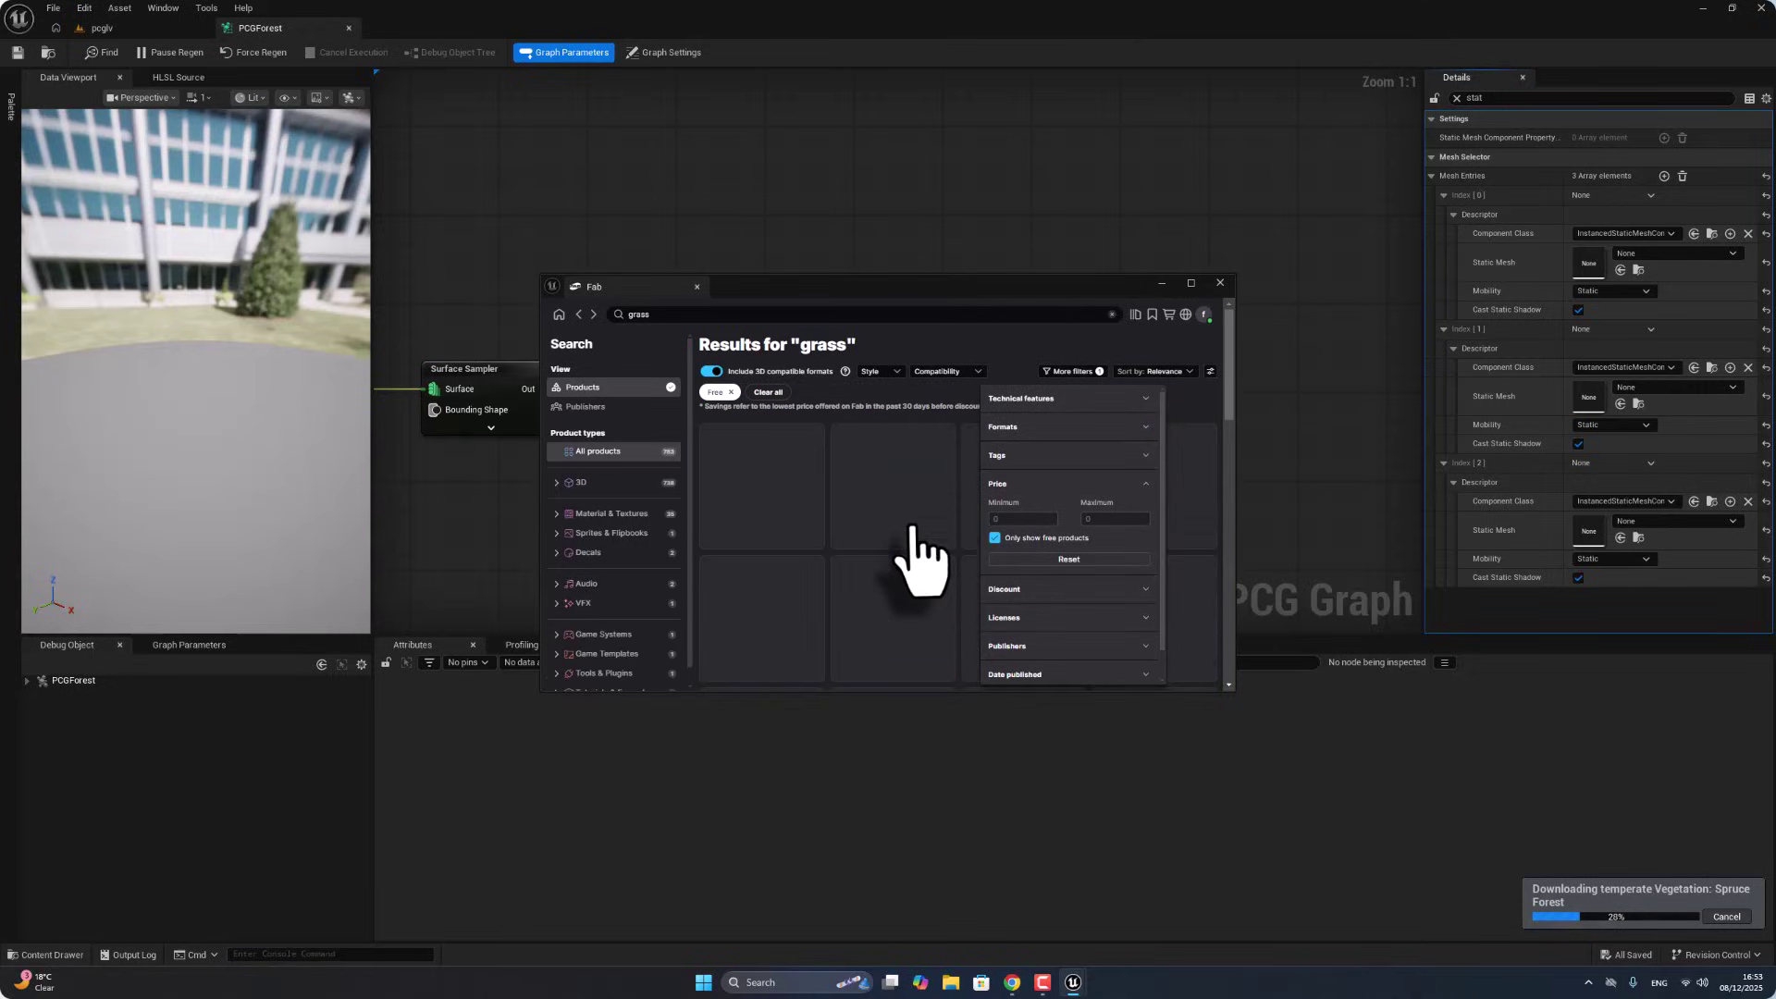
# Step: Add the Quixel Megascans Wheat Grass asset to the project at medium quality
pyautogui.click(788, 451)
pyautogui.click(789, 454)
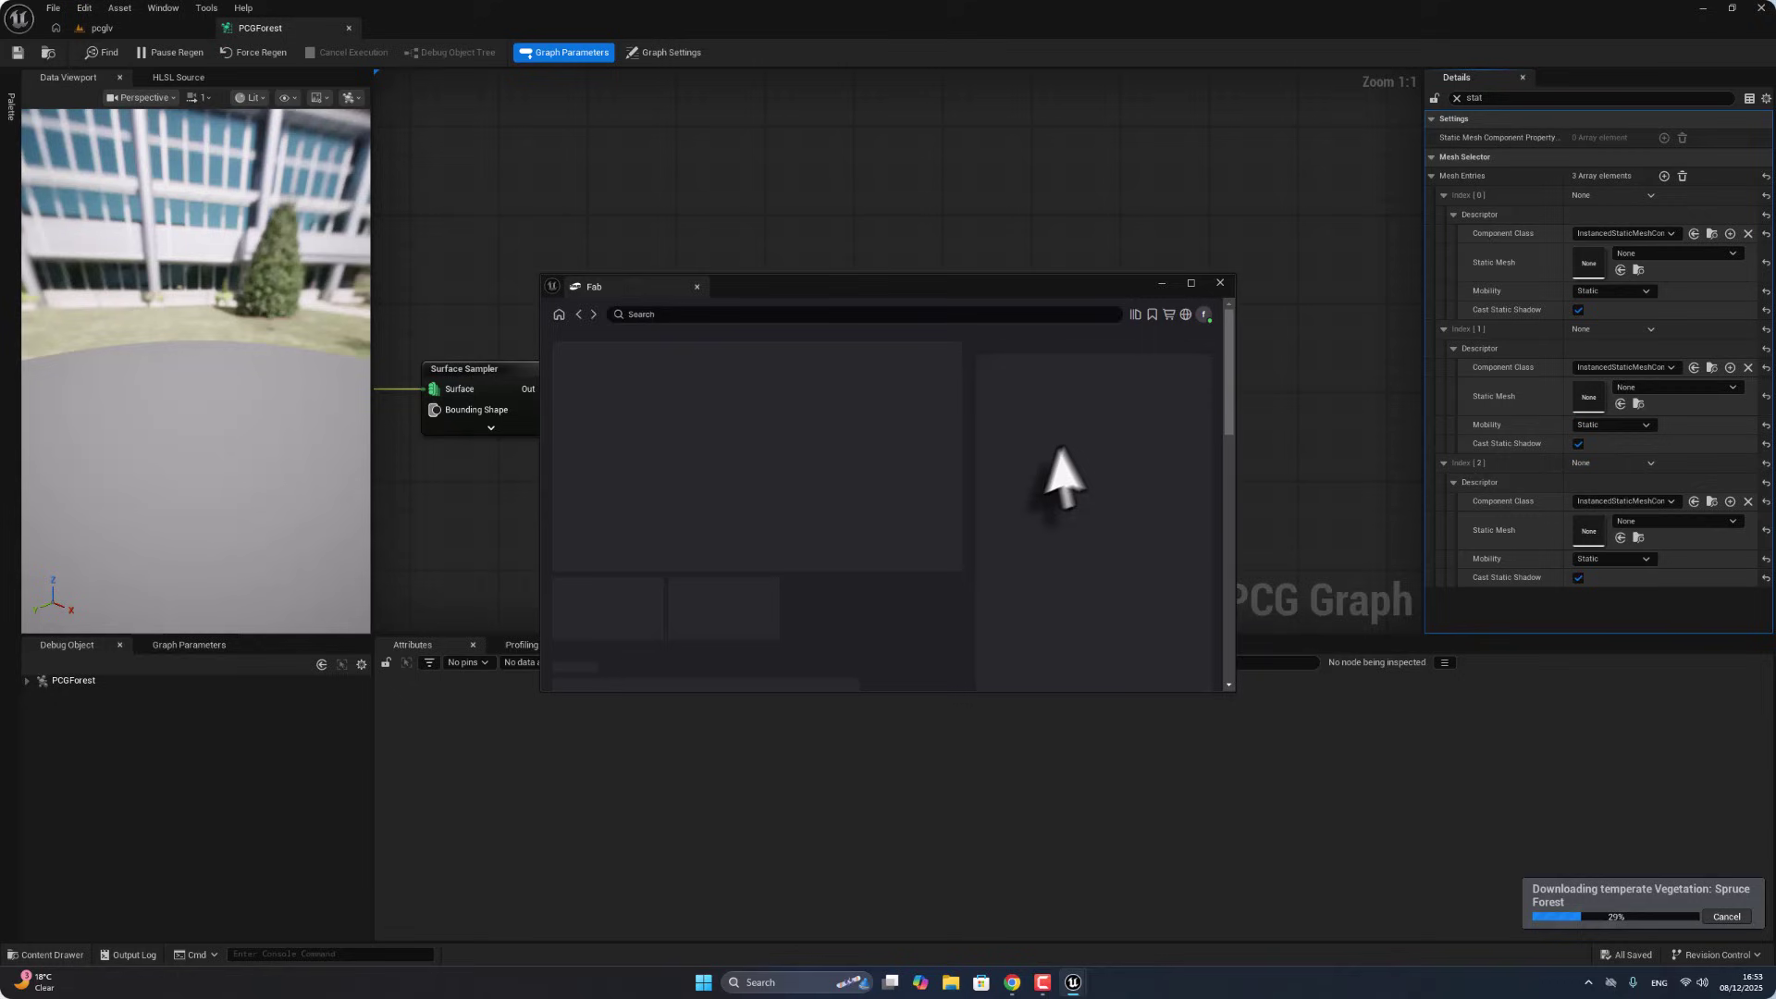
pyautogui.click(1066, 507)
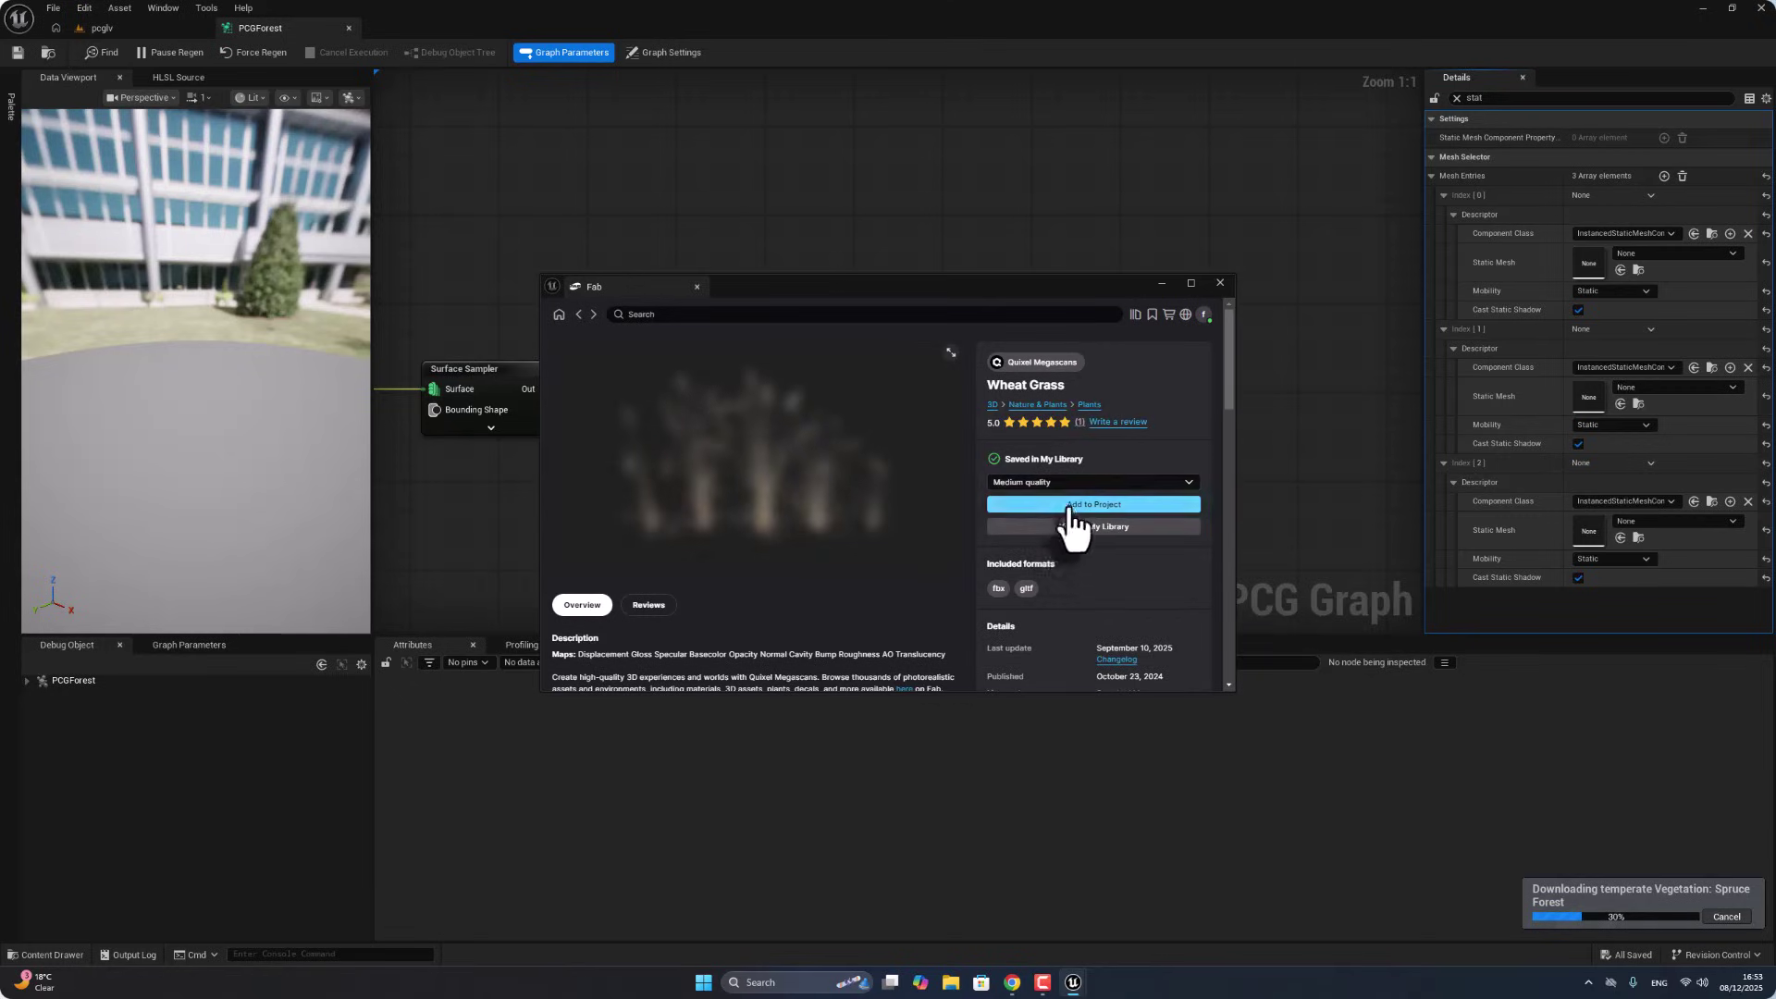
# Step: Return to the grass results and add the Ribbon Grass and Wild Grass assets to the project at medium quality
pyautogui.click(577, 320)
pyautogui.click(914, 473)
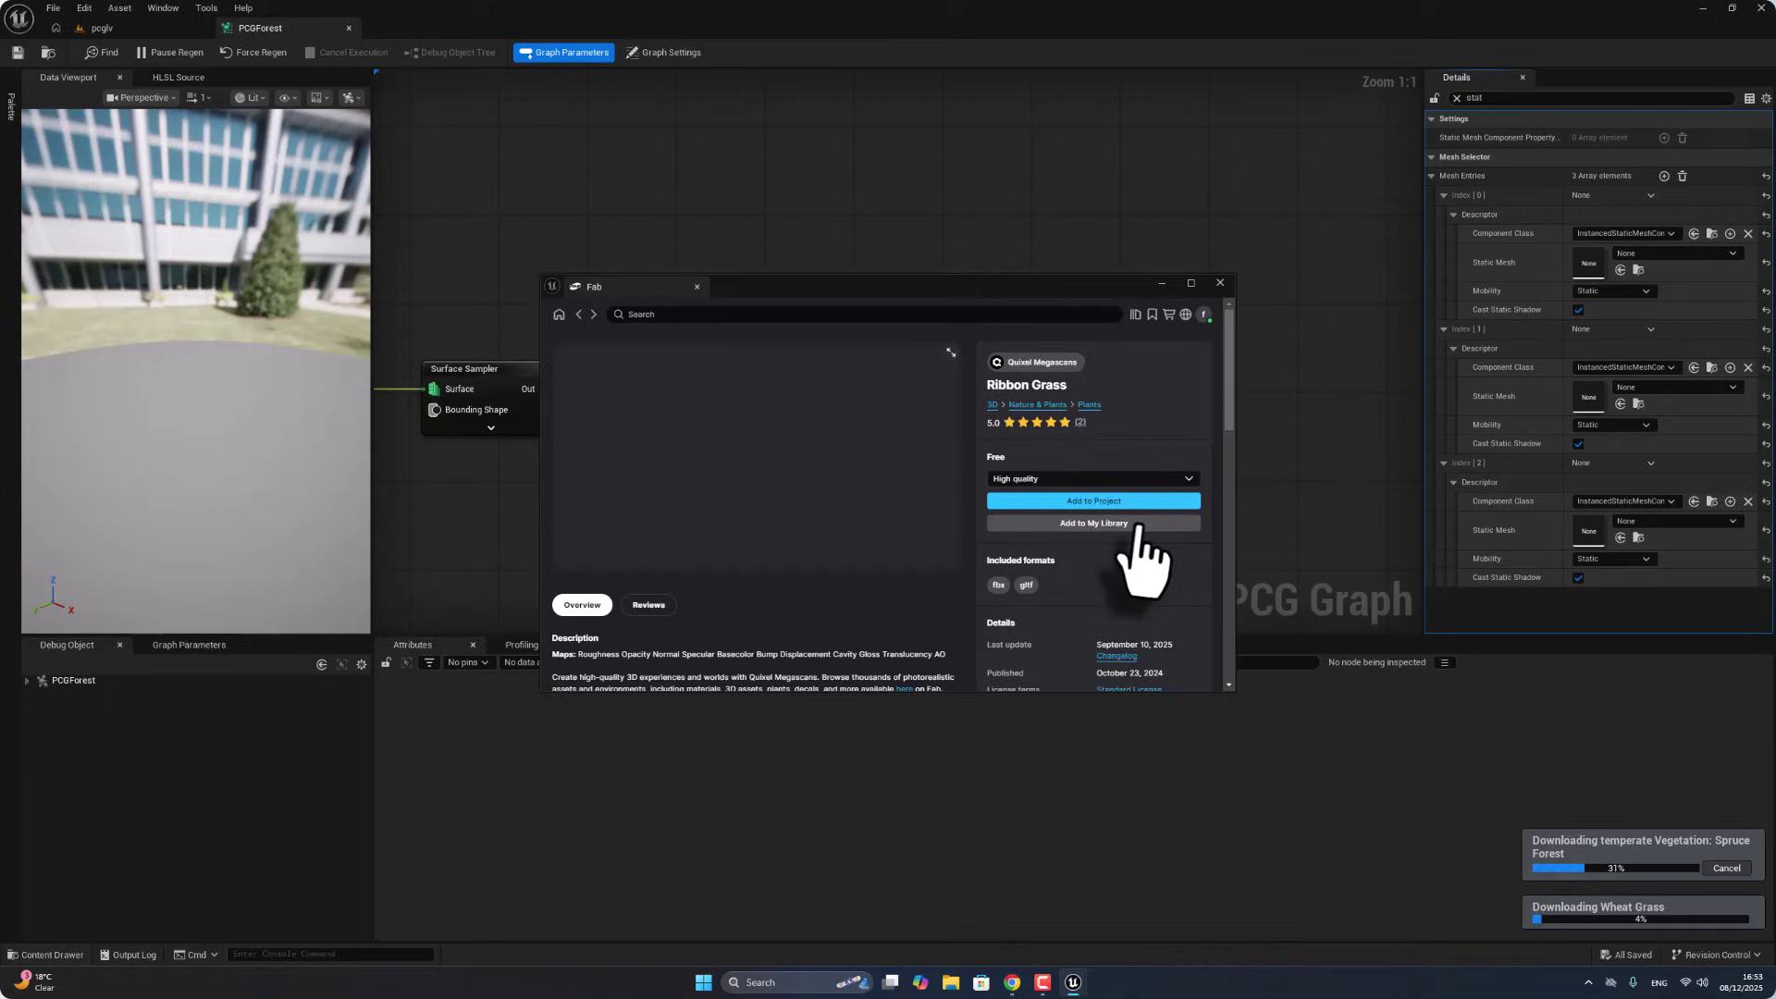
pyautogui.click(1136, 523)
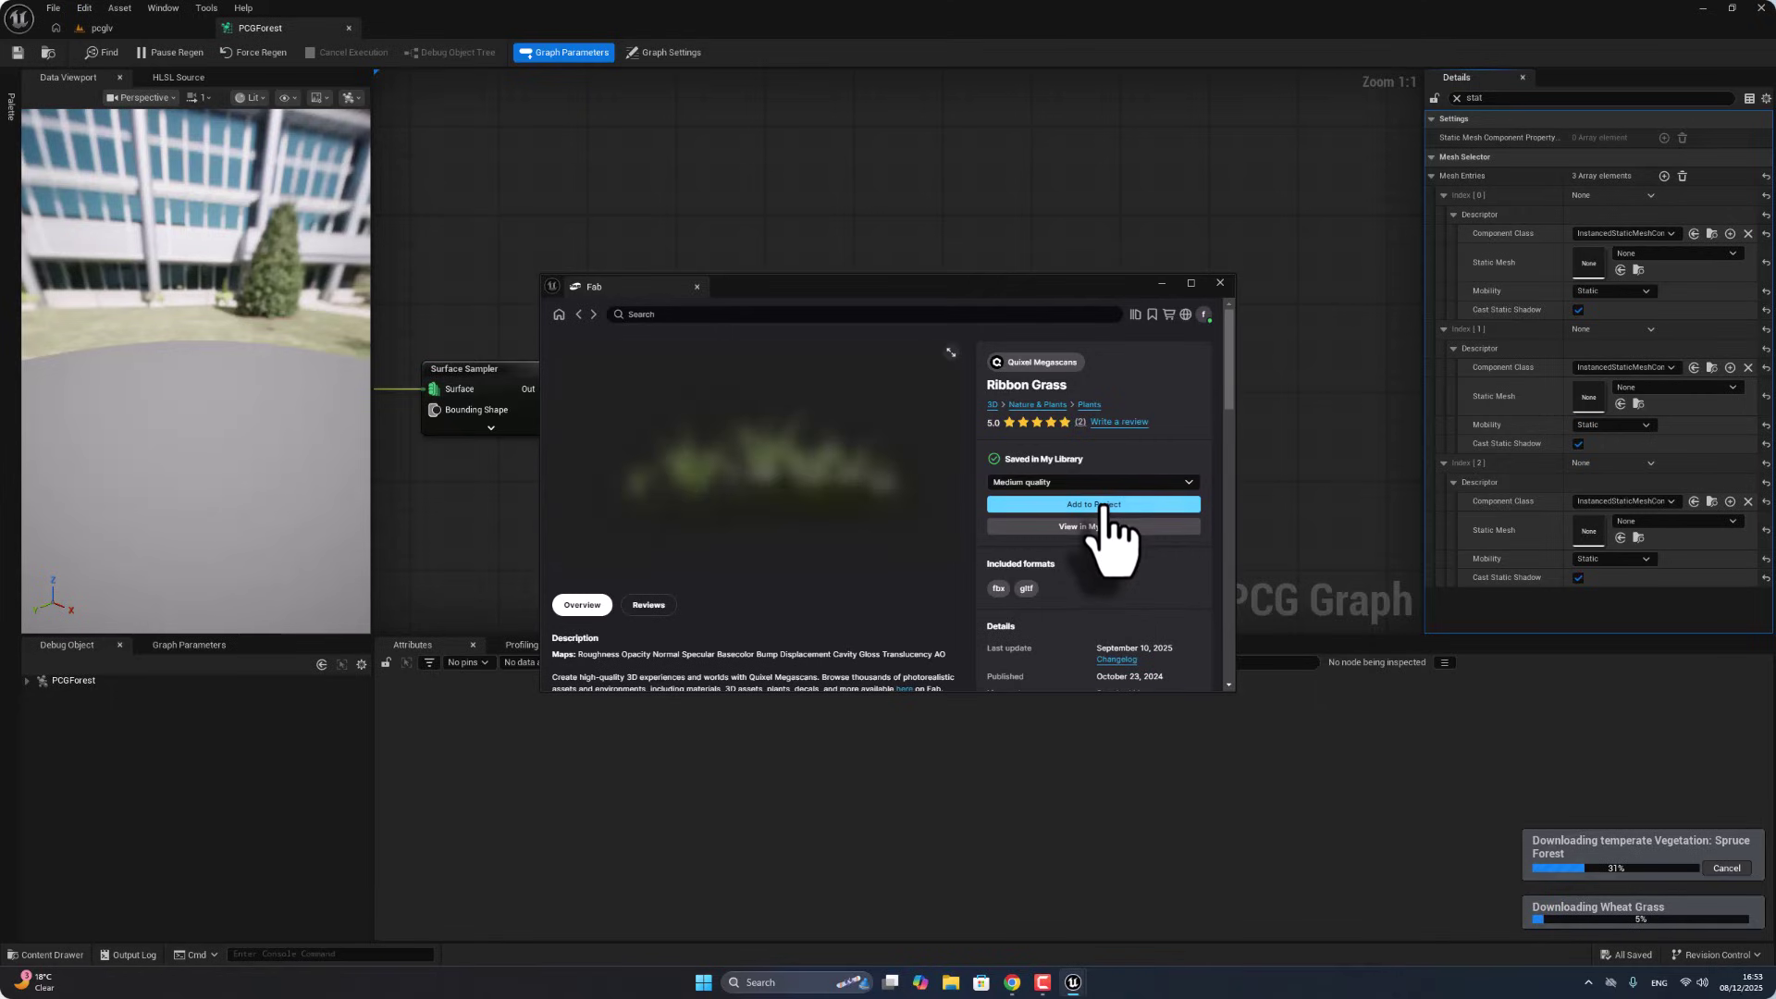
pyautogui.click(579, 316)
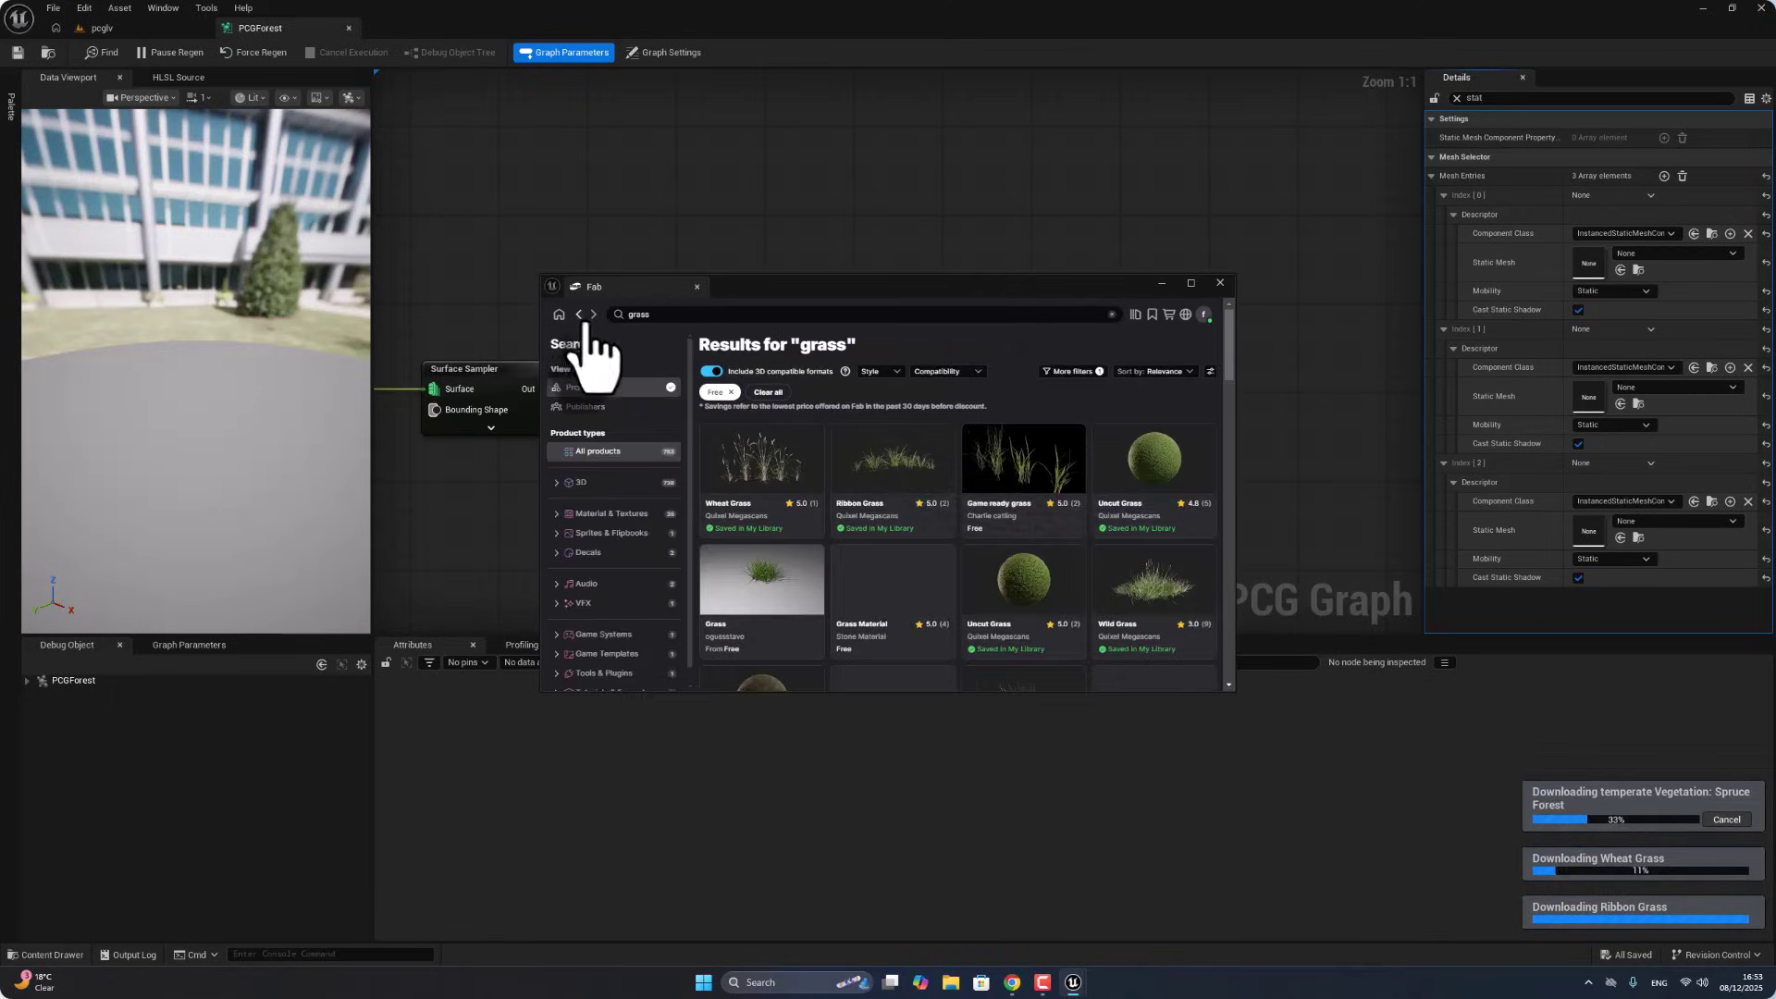
pyautogui.click(1156, 579)
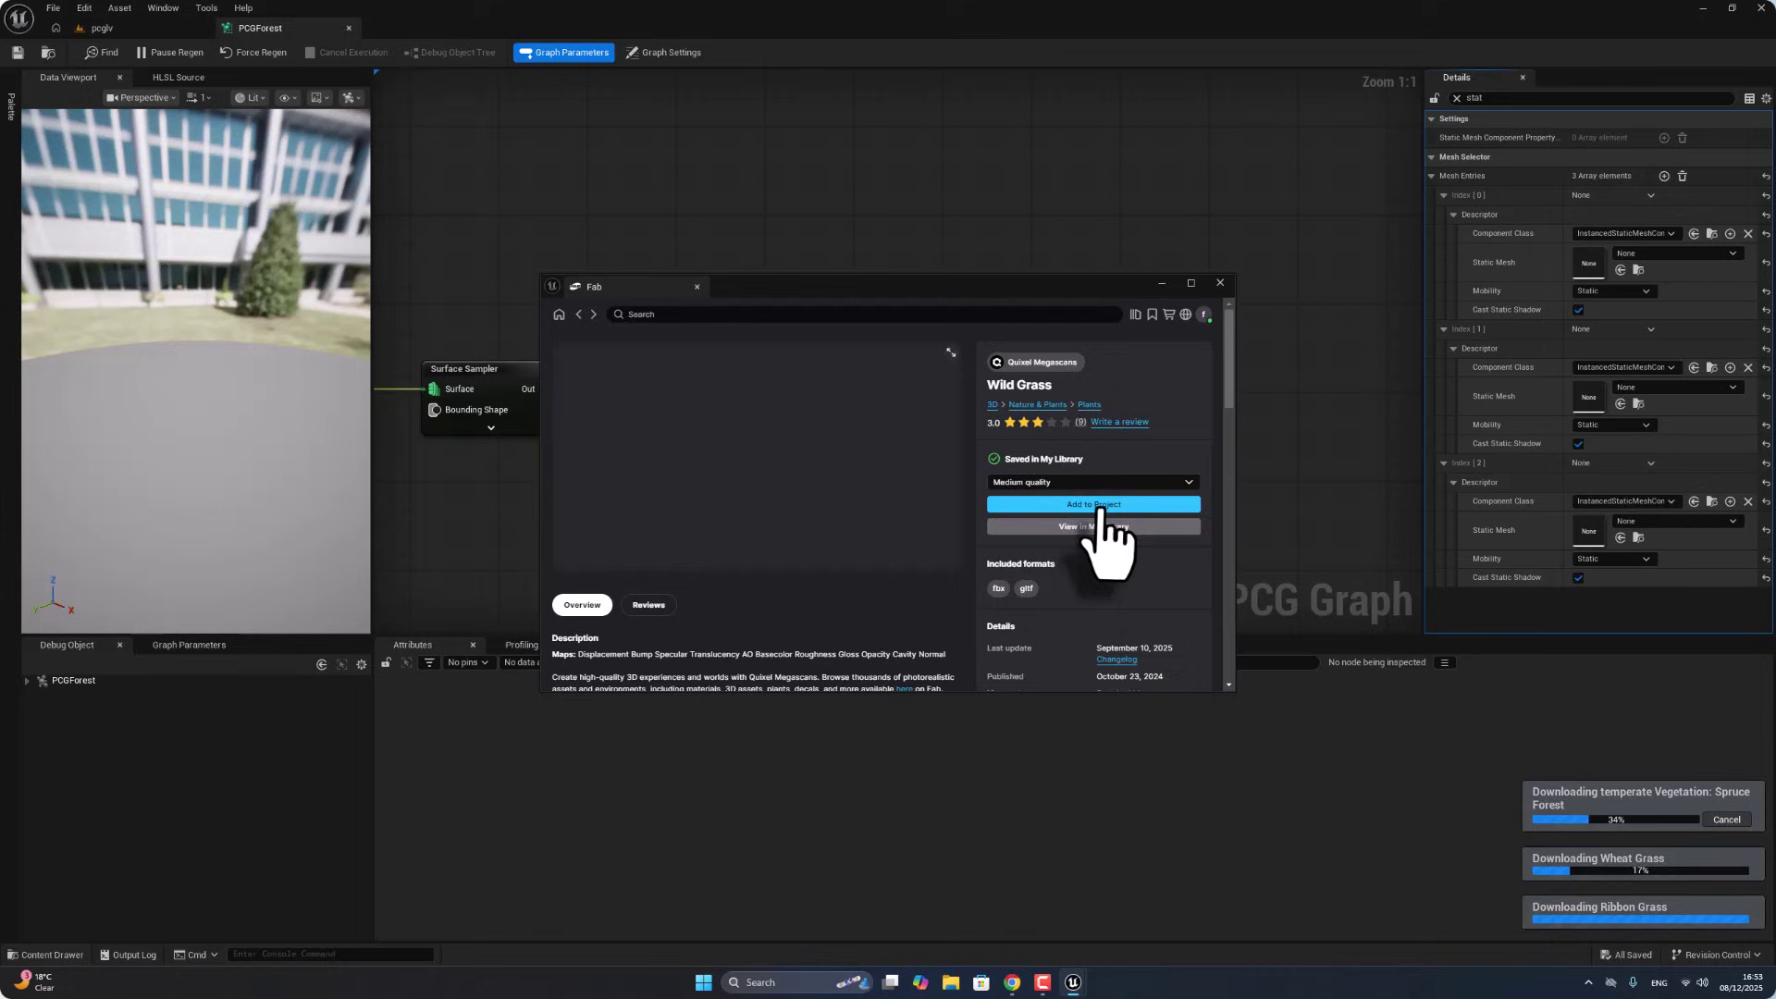
# Step: Browse the remaining free grass results, and search all Fab products for "dirt"
pyautogui.click(578, 316)
pyautogui.scroll(-5, 1003, 564)
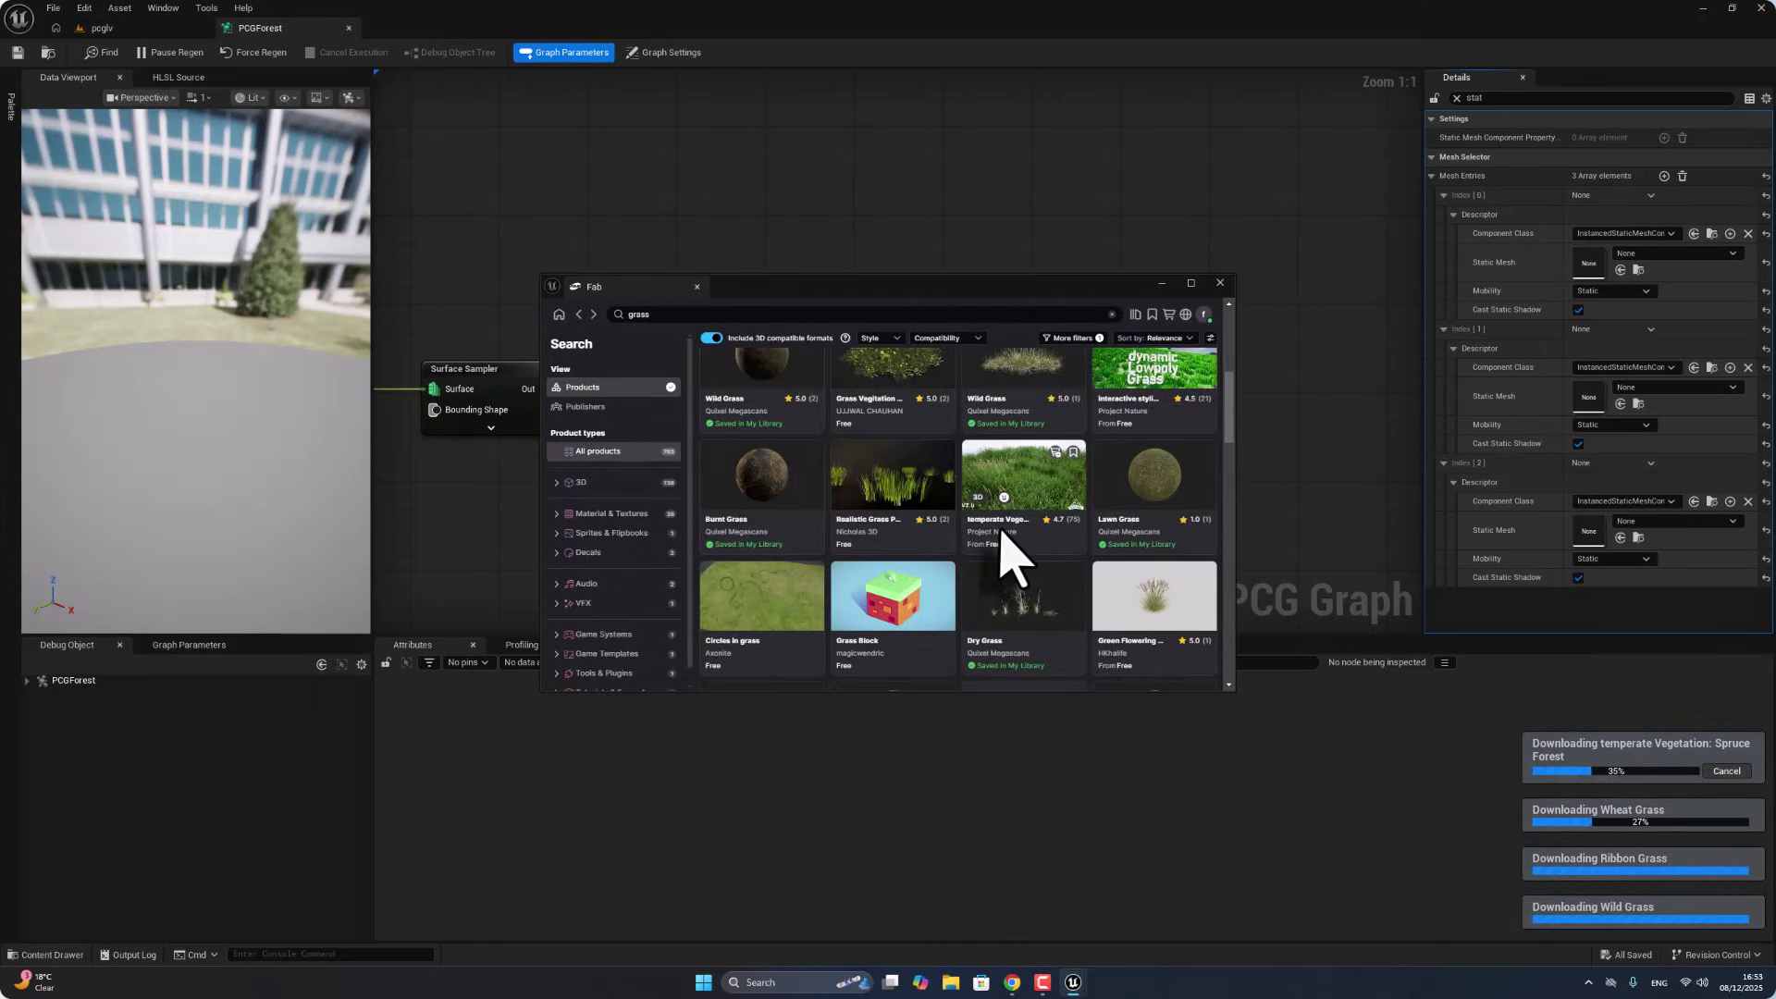
pyautogui.scroll(-10, 1003, 564)
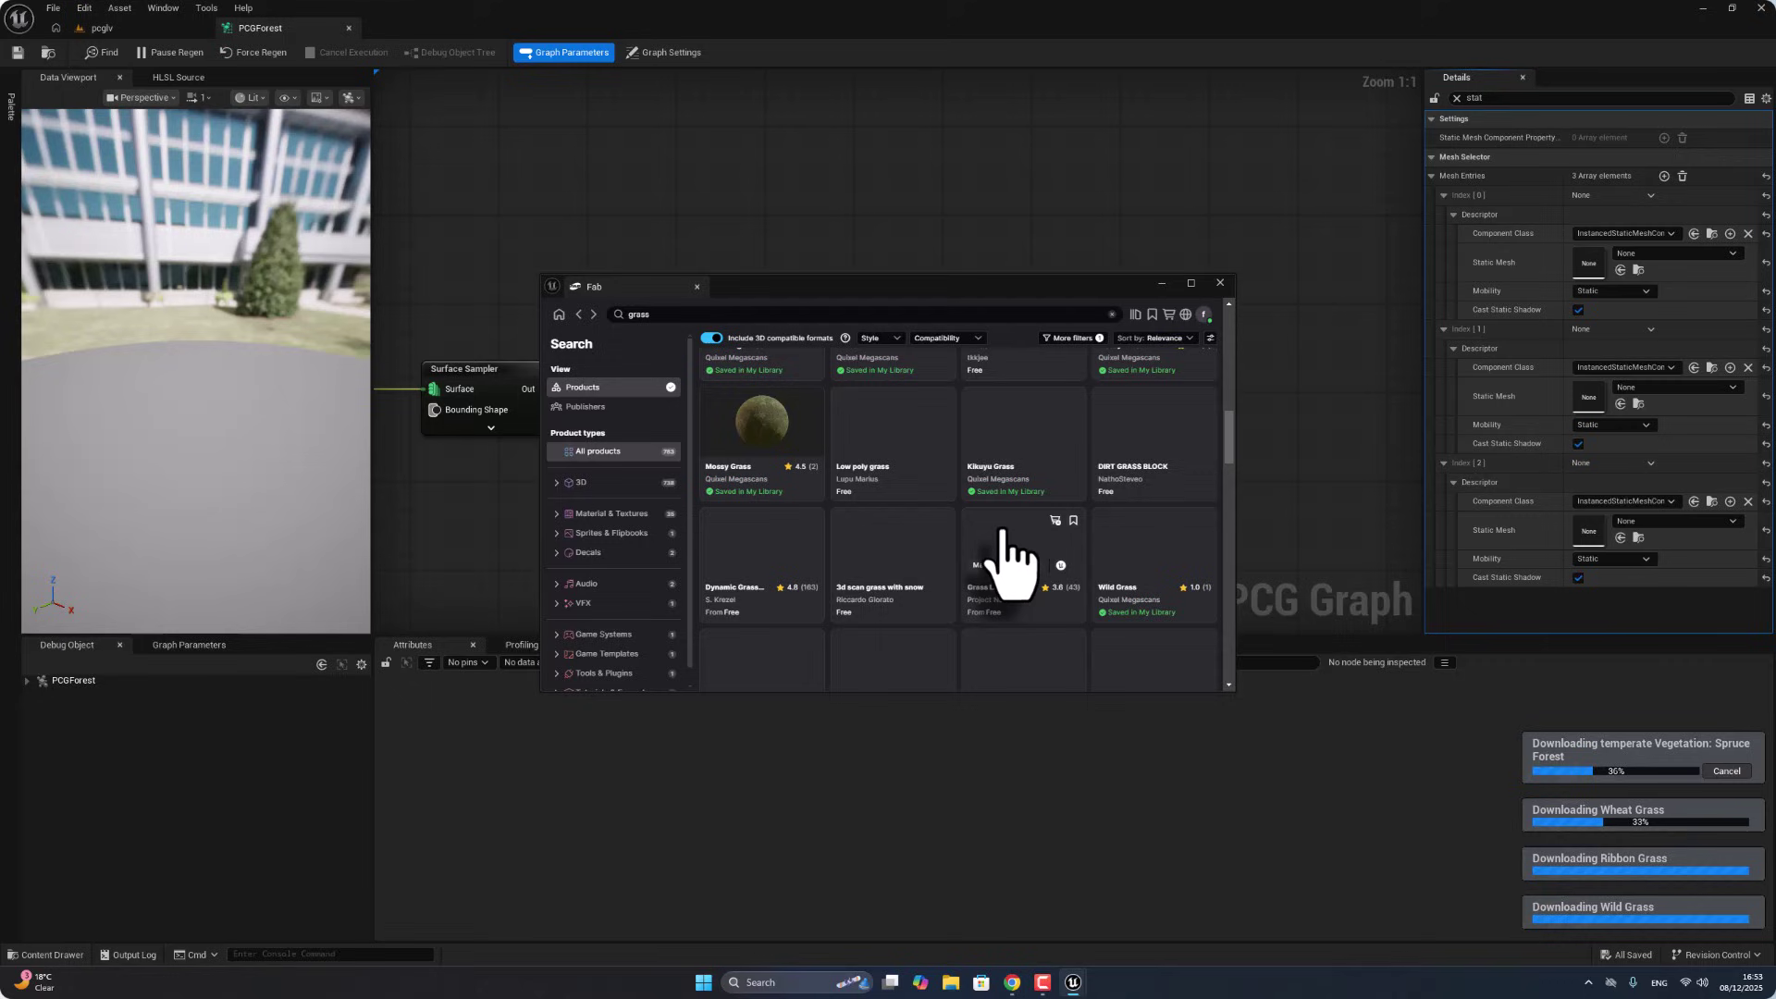
pyautogui.scroll(15, 1003, 564)
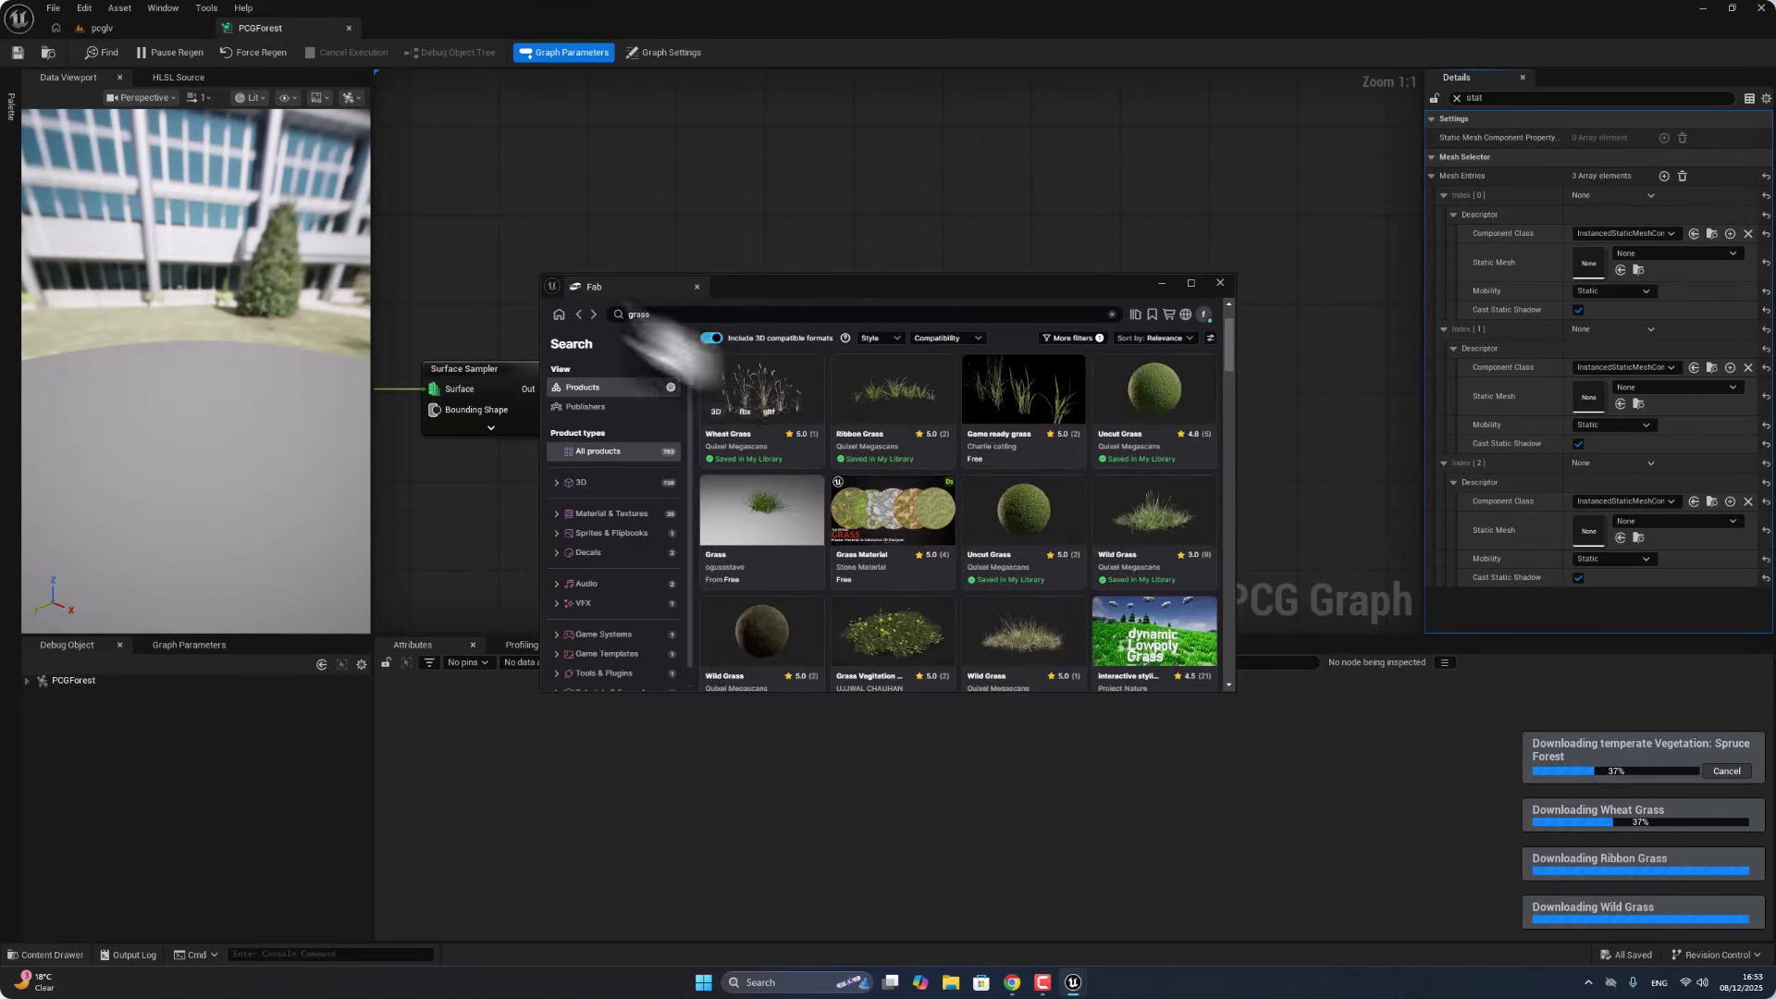
pyautogui.moveTo(685, 316); pyautogui.dragTo(606, 302)
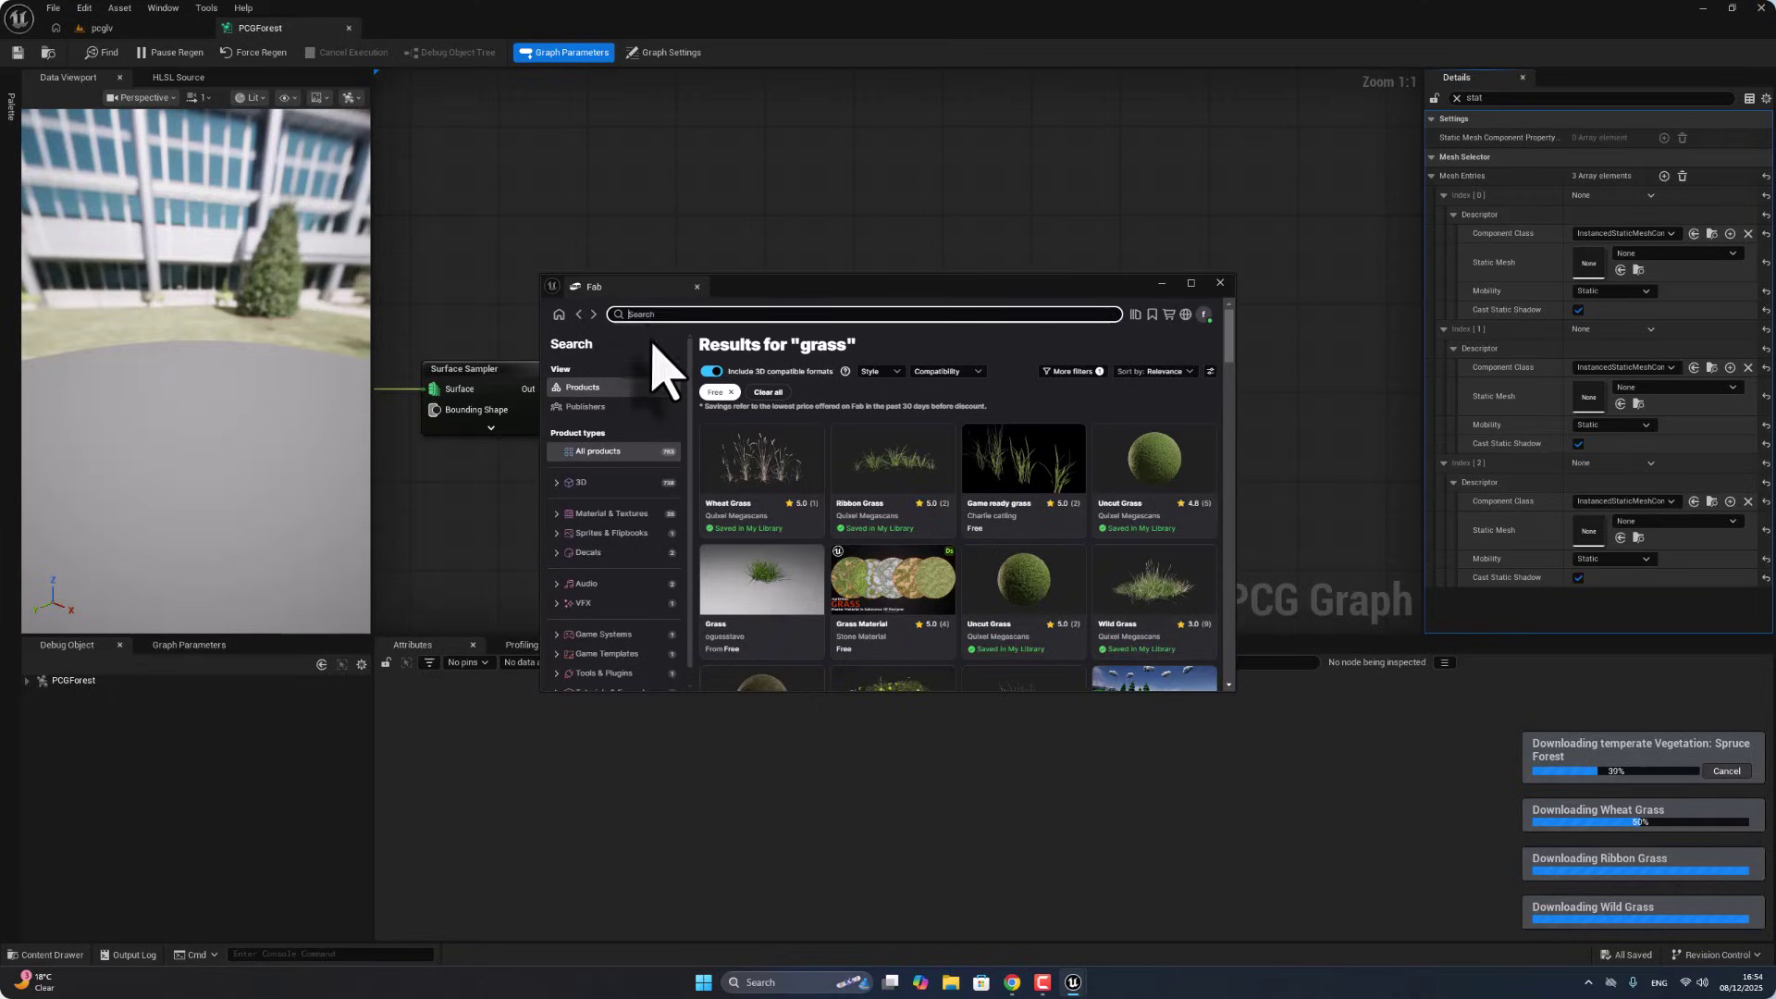
pyautogui.write('dirt')
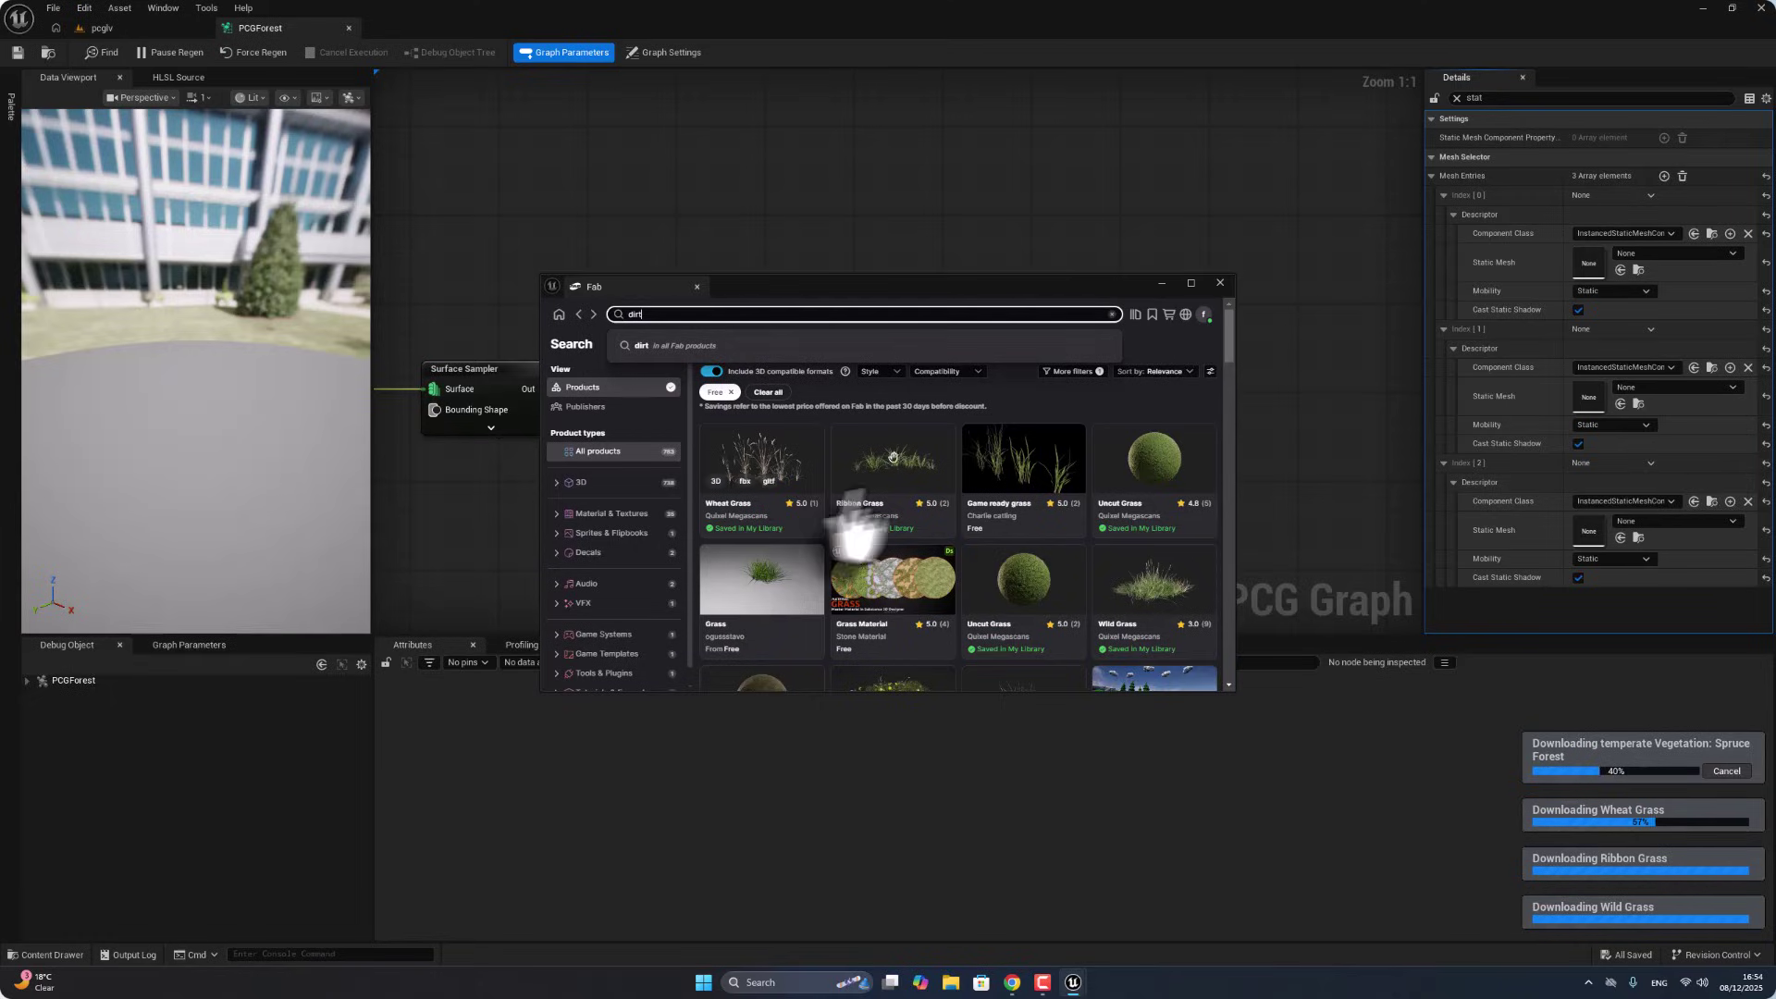
pyautogui.click(955, 348)
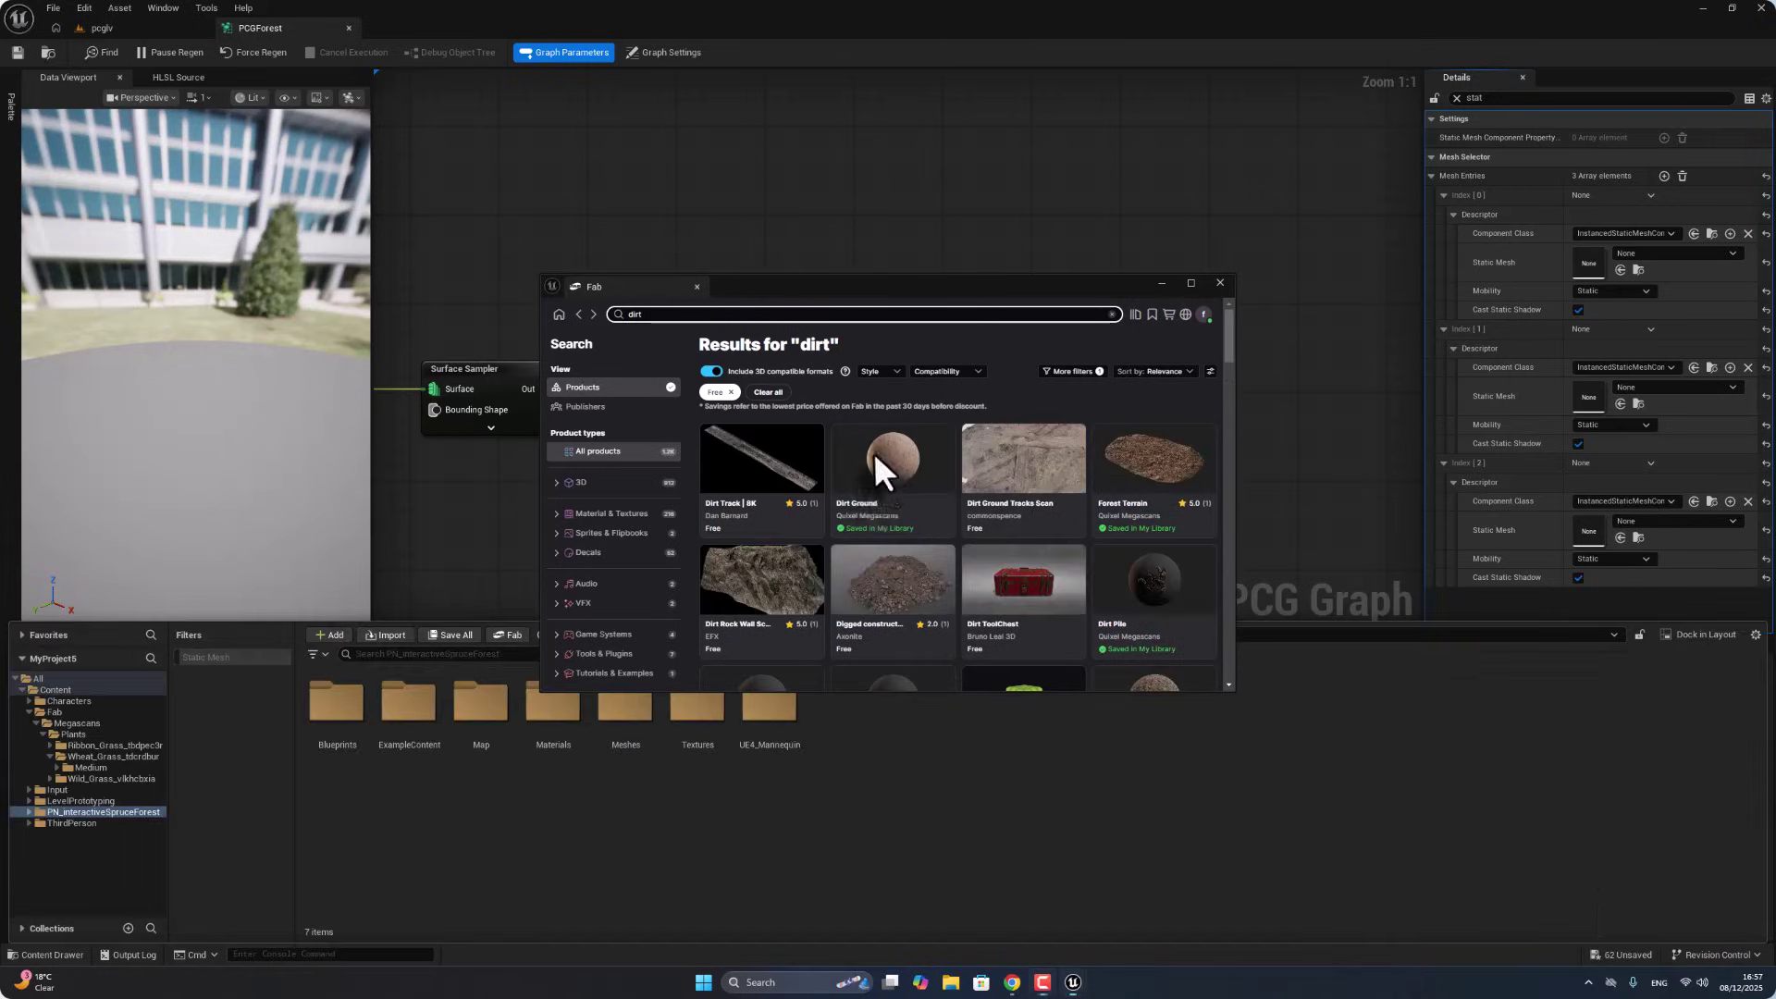
# Step: Add the Dirt Ground surface to the project at medium quality, and close the Fab and Content Browser windows
pyautogui.click(877, 467)
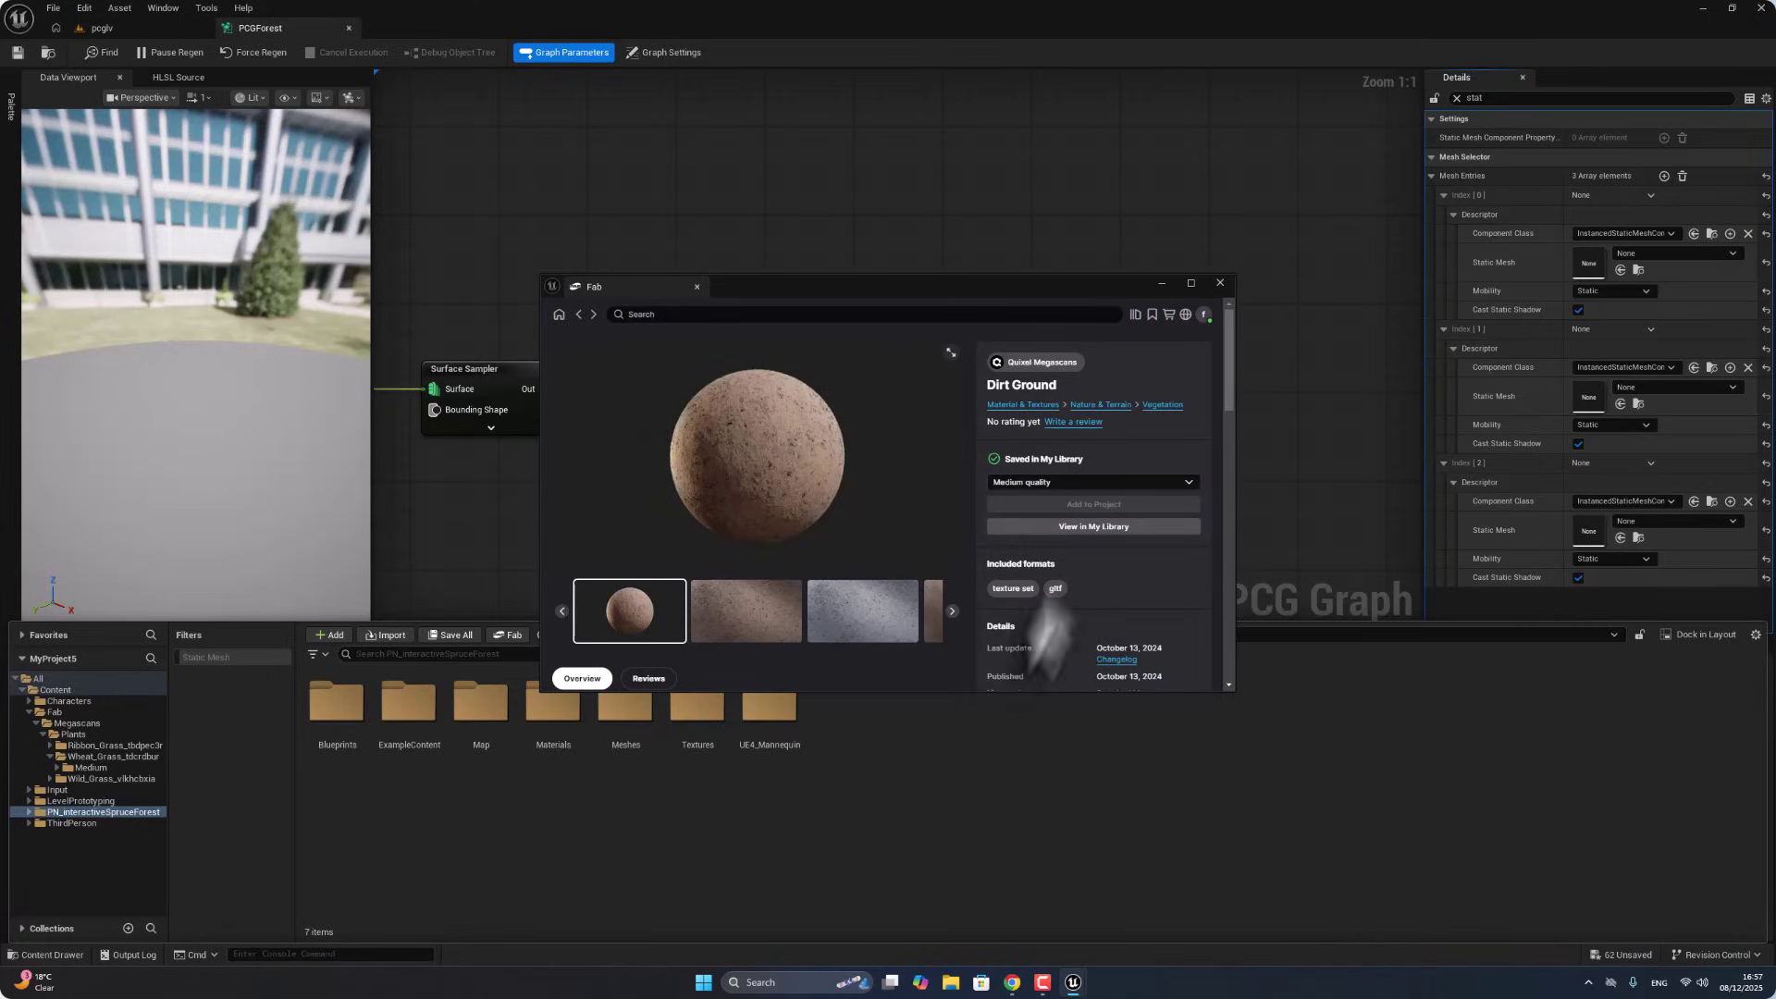
pyautogui.click(1220, 284)
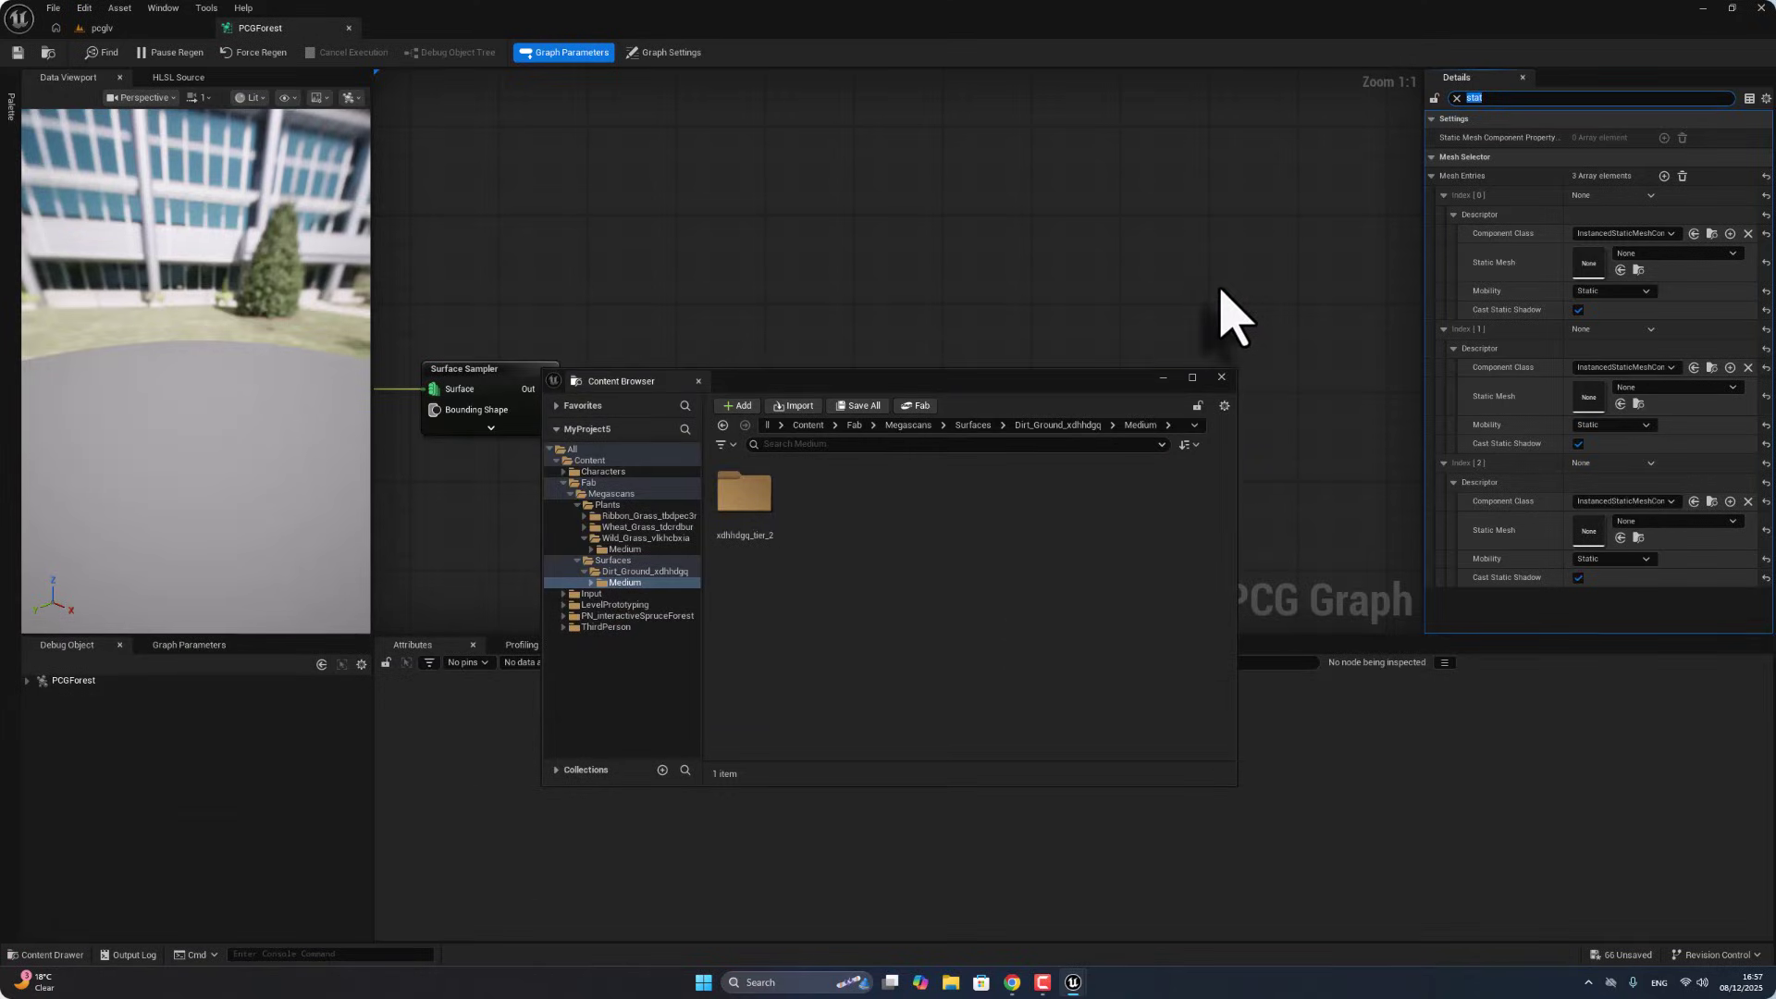
pyautogui.click(1222, 378)
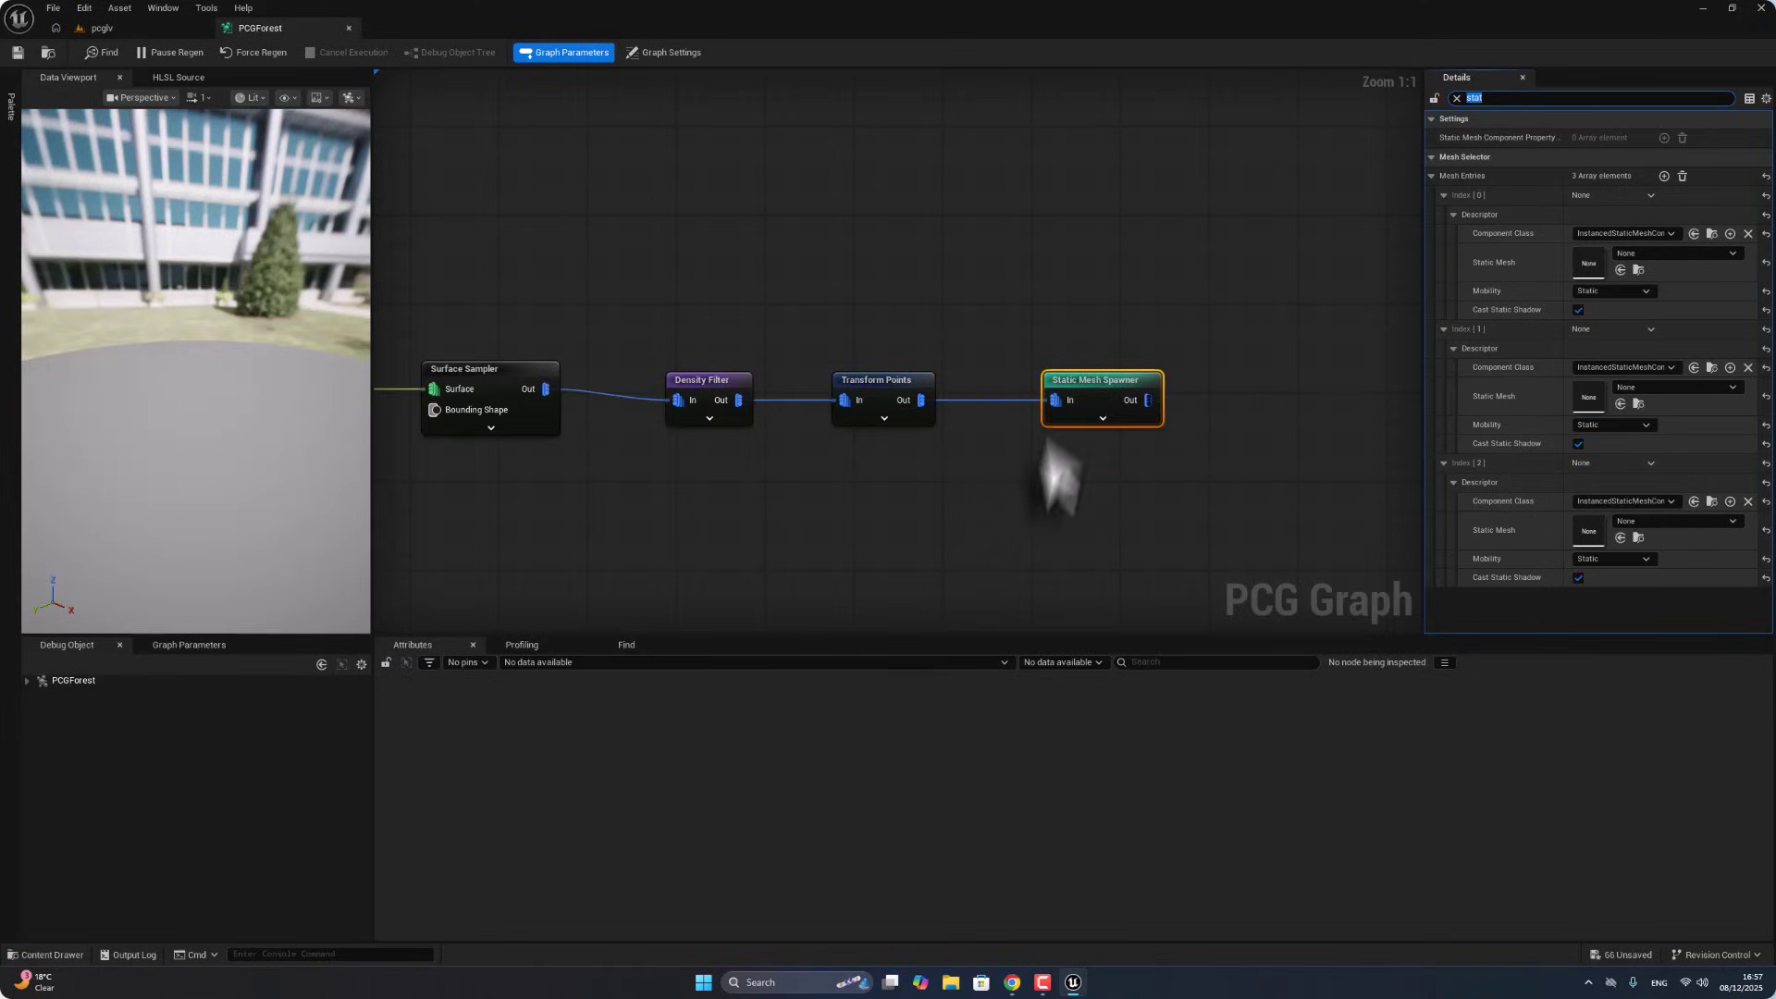
# Step: Open the Meshes folder of PN_interactiveSpruceForest in the project content and filter it to Static Mesh assets
pyautogui.click(37, 956)
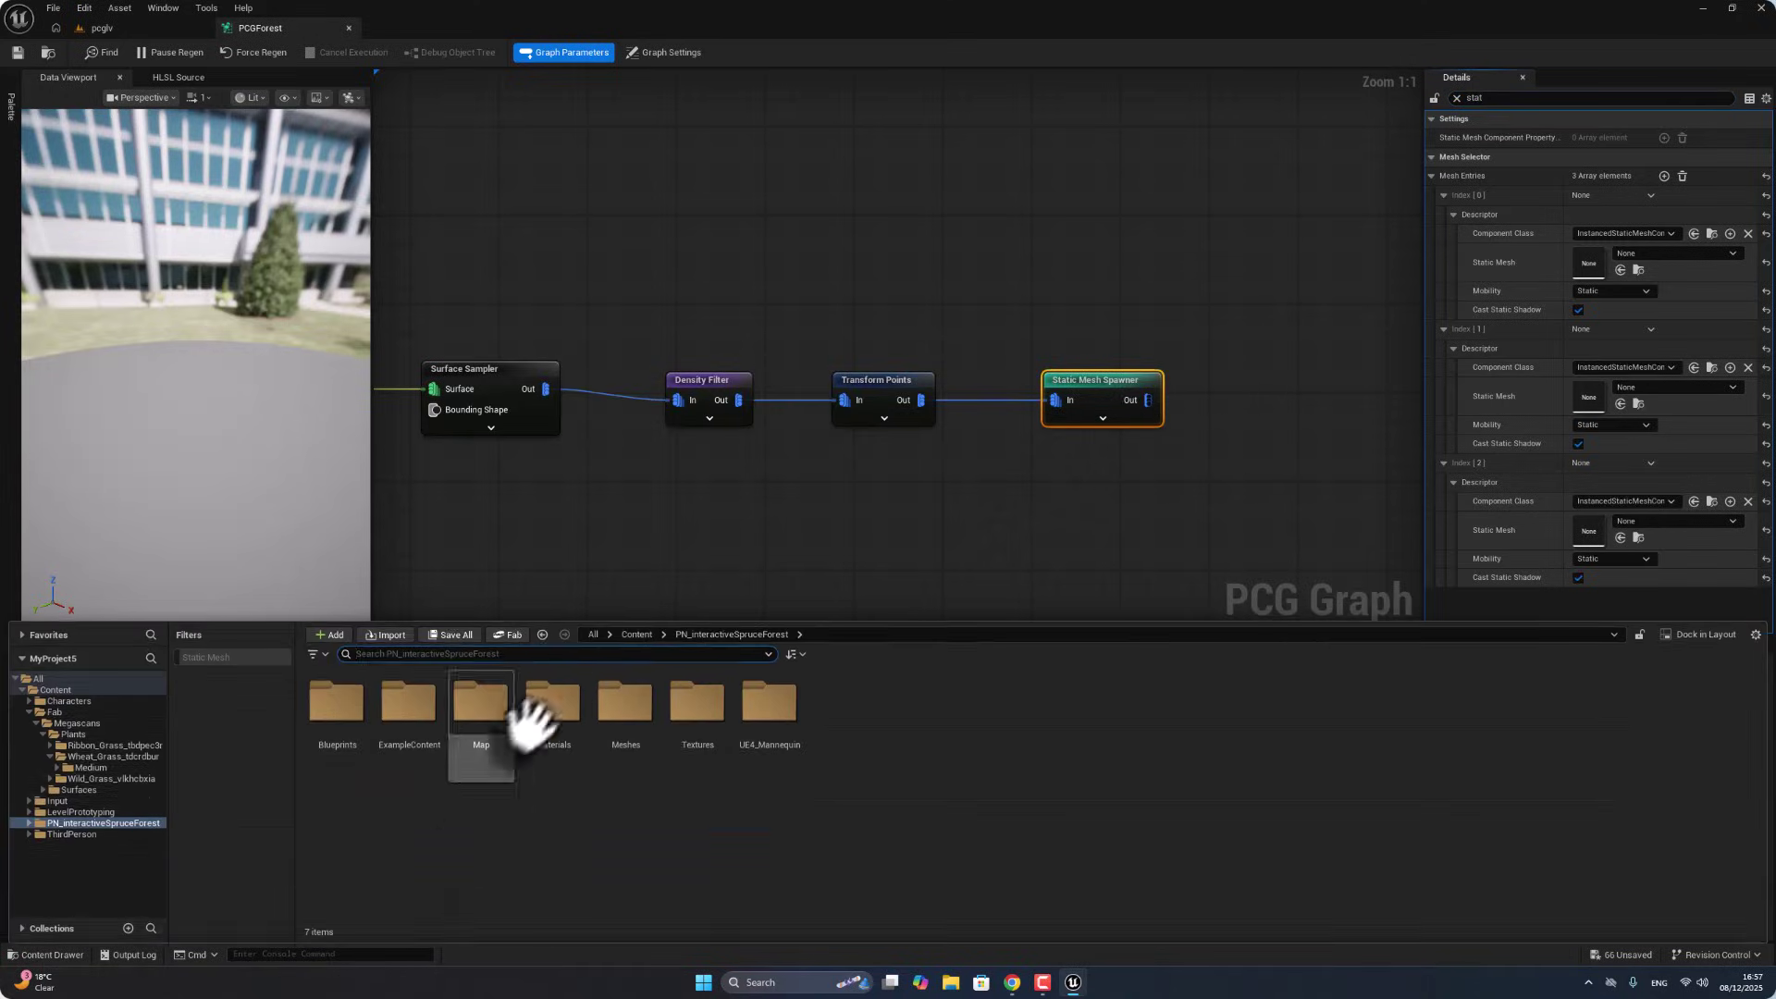
pyautogui.click(637, 635)
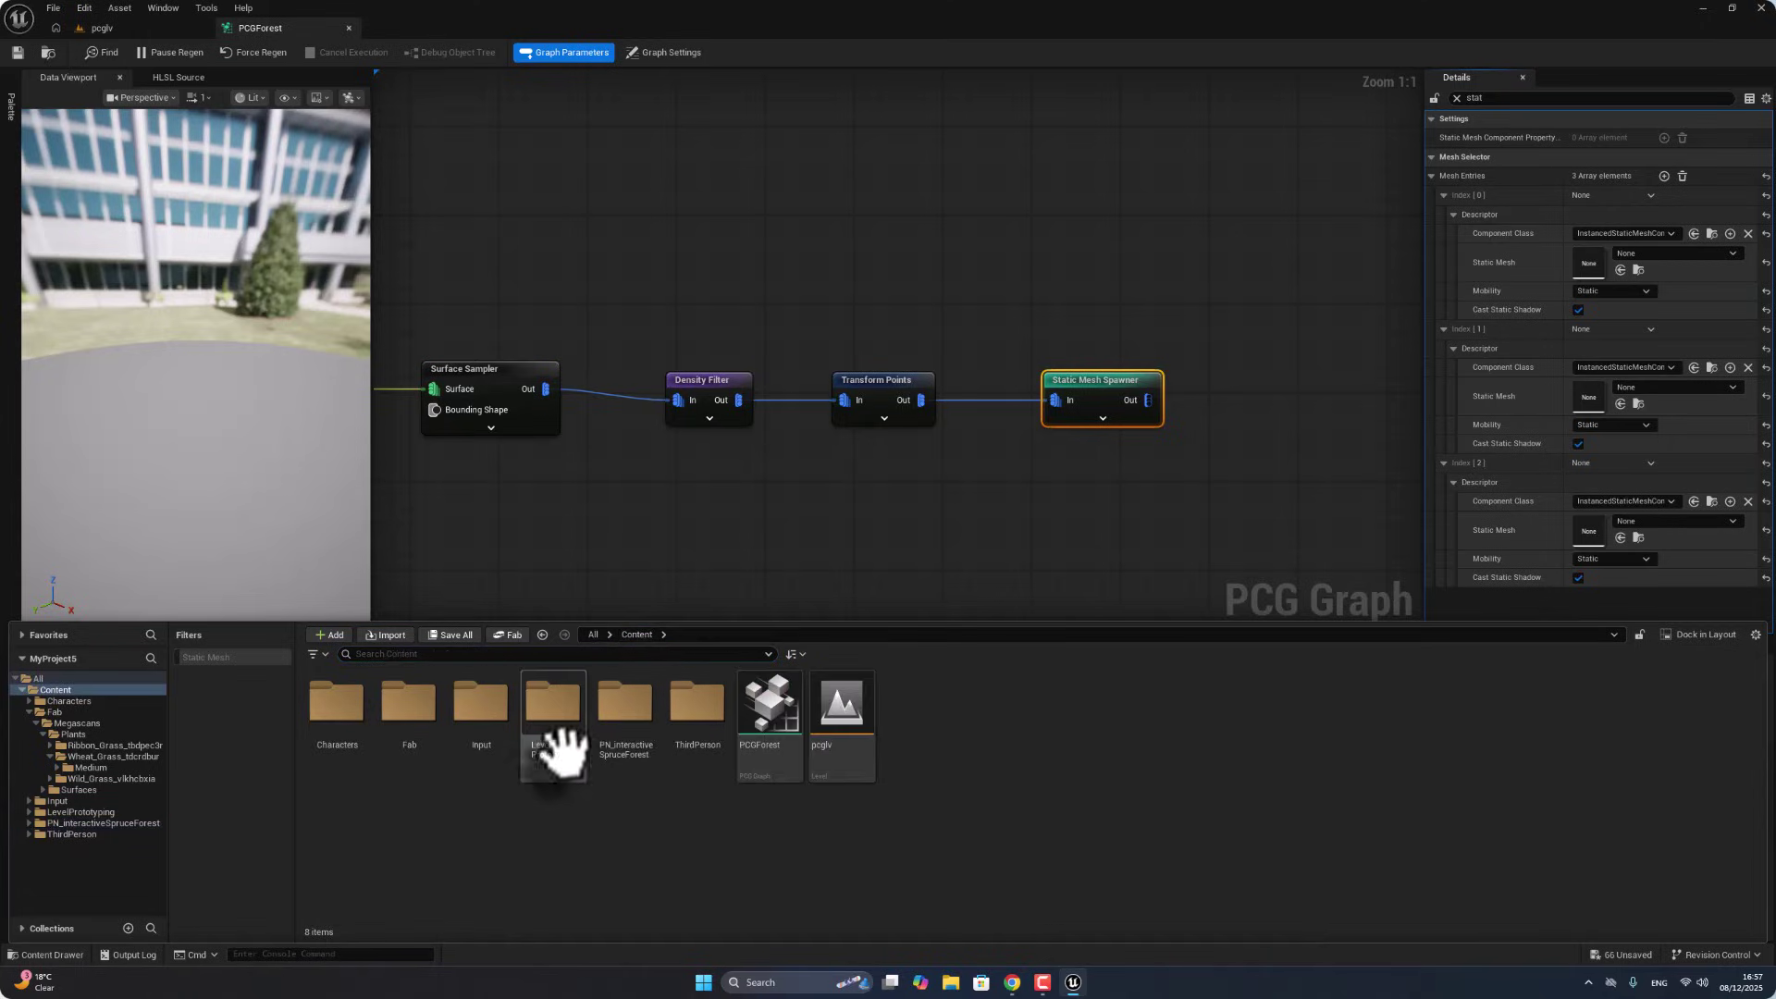
pyautogui.doubleClick(621, 745)
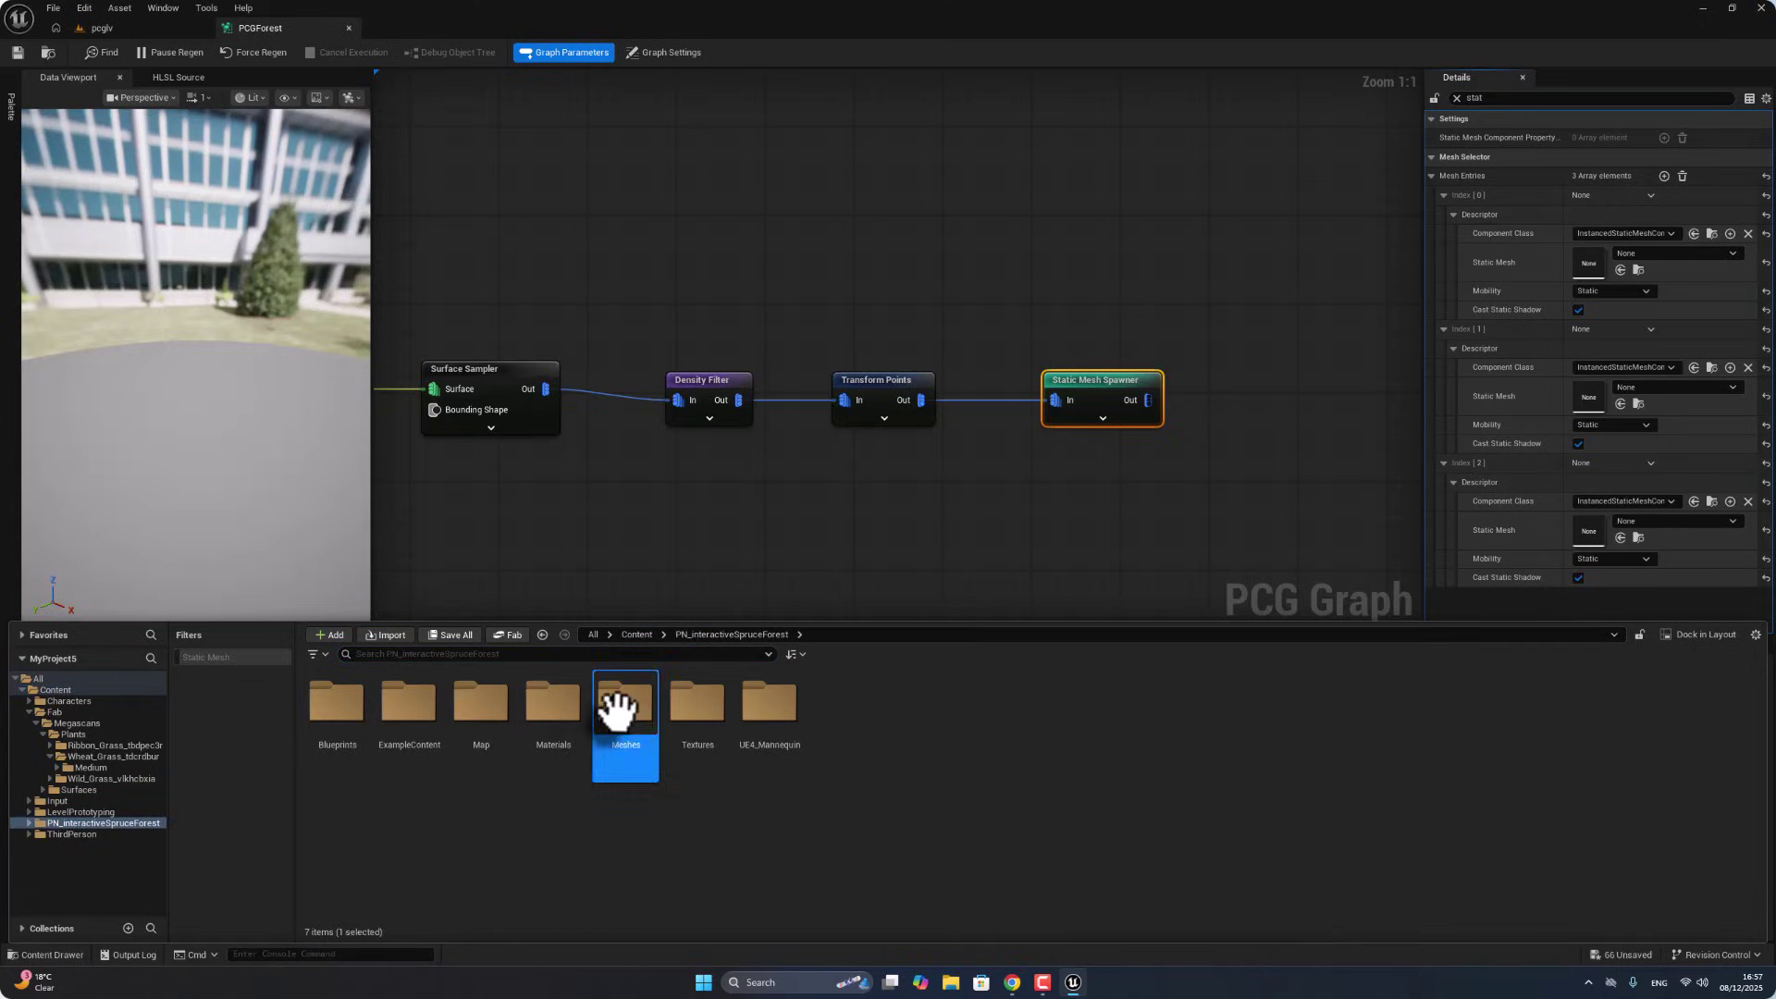
pyautogui.doubleClick(618, 708)
pyautogui.click(316, 653)
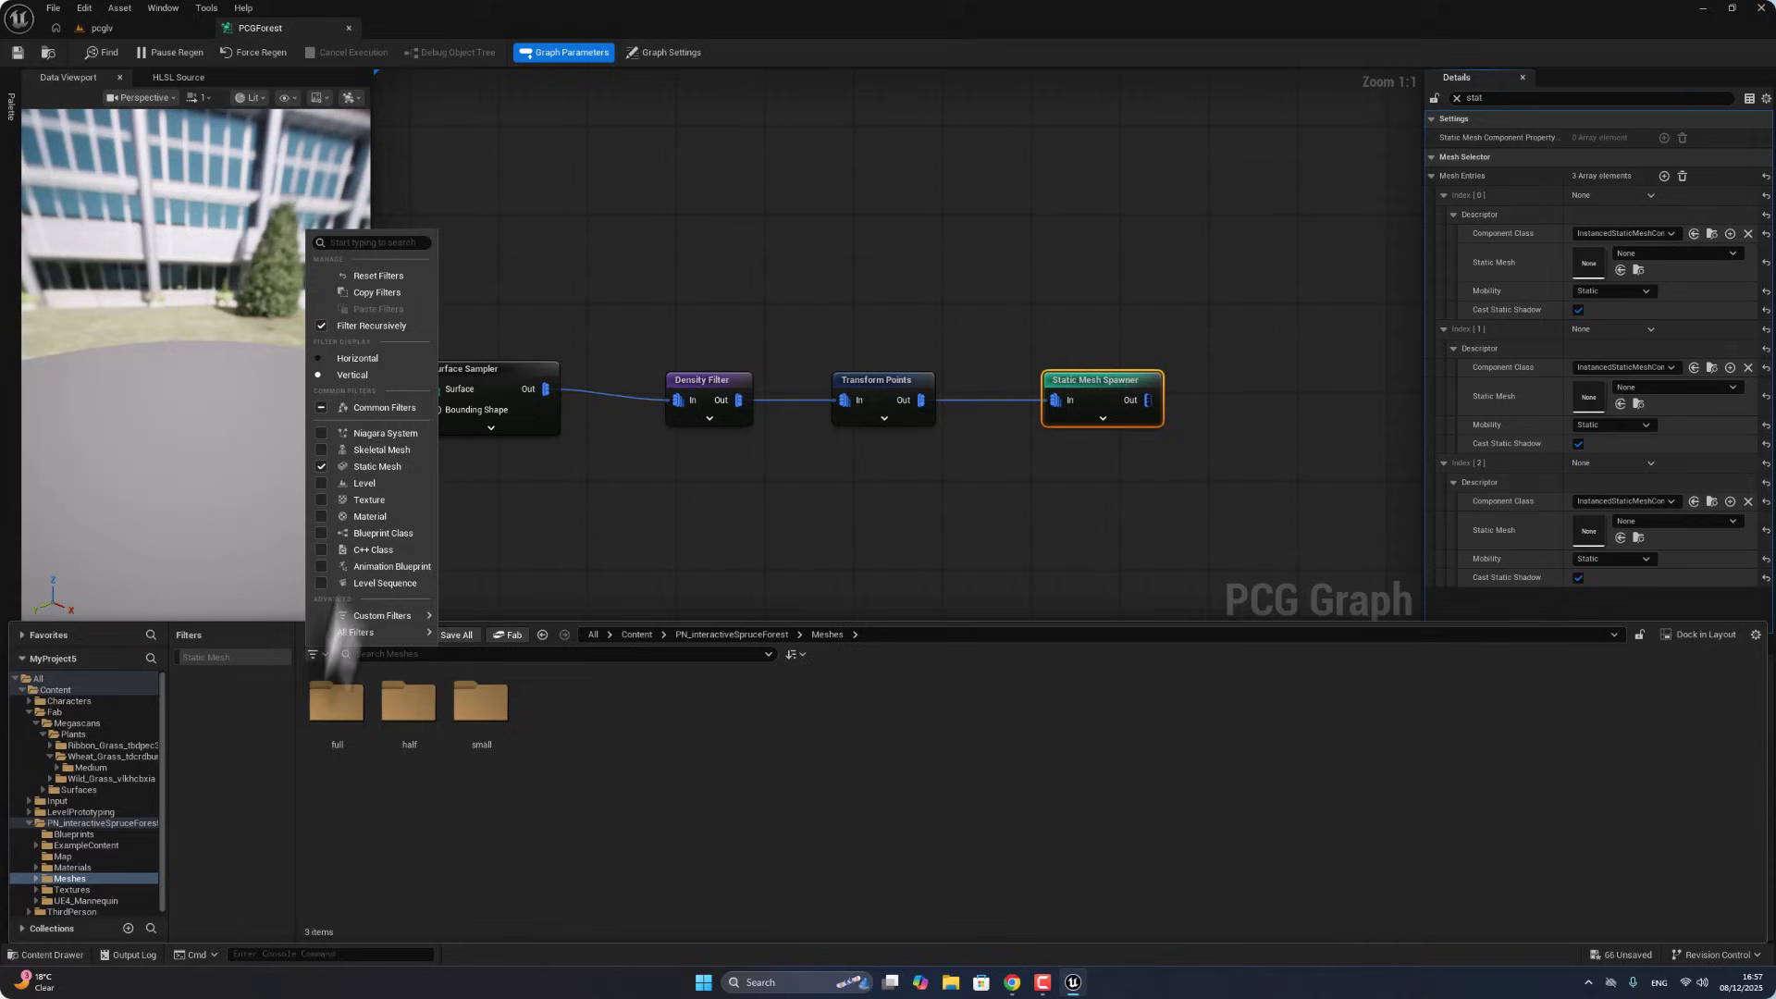
pyautogui.click(370, 466)
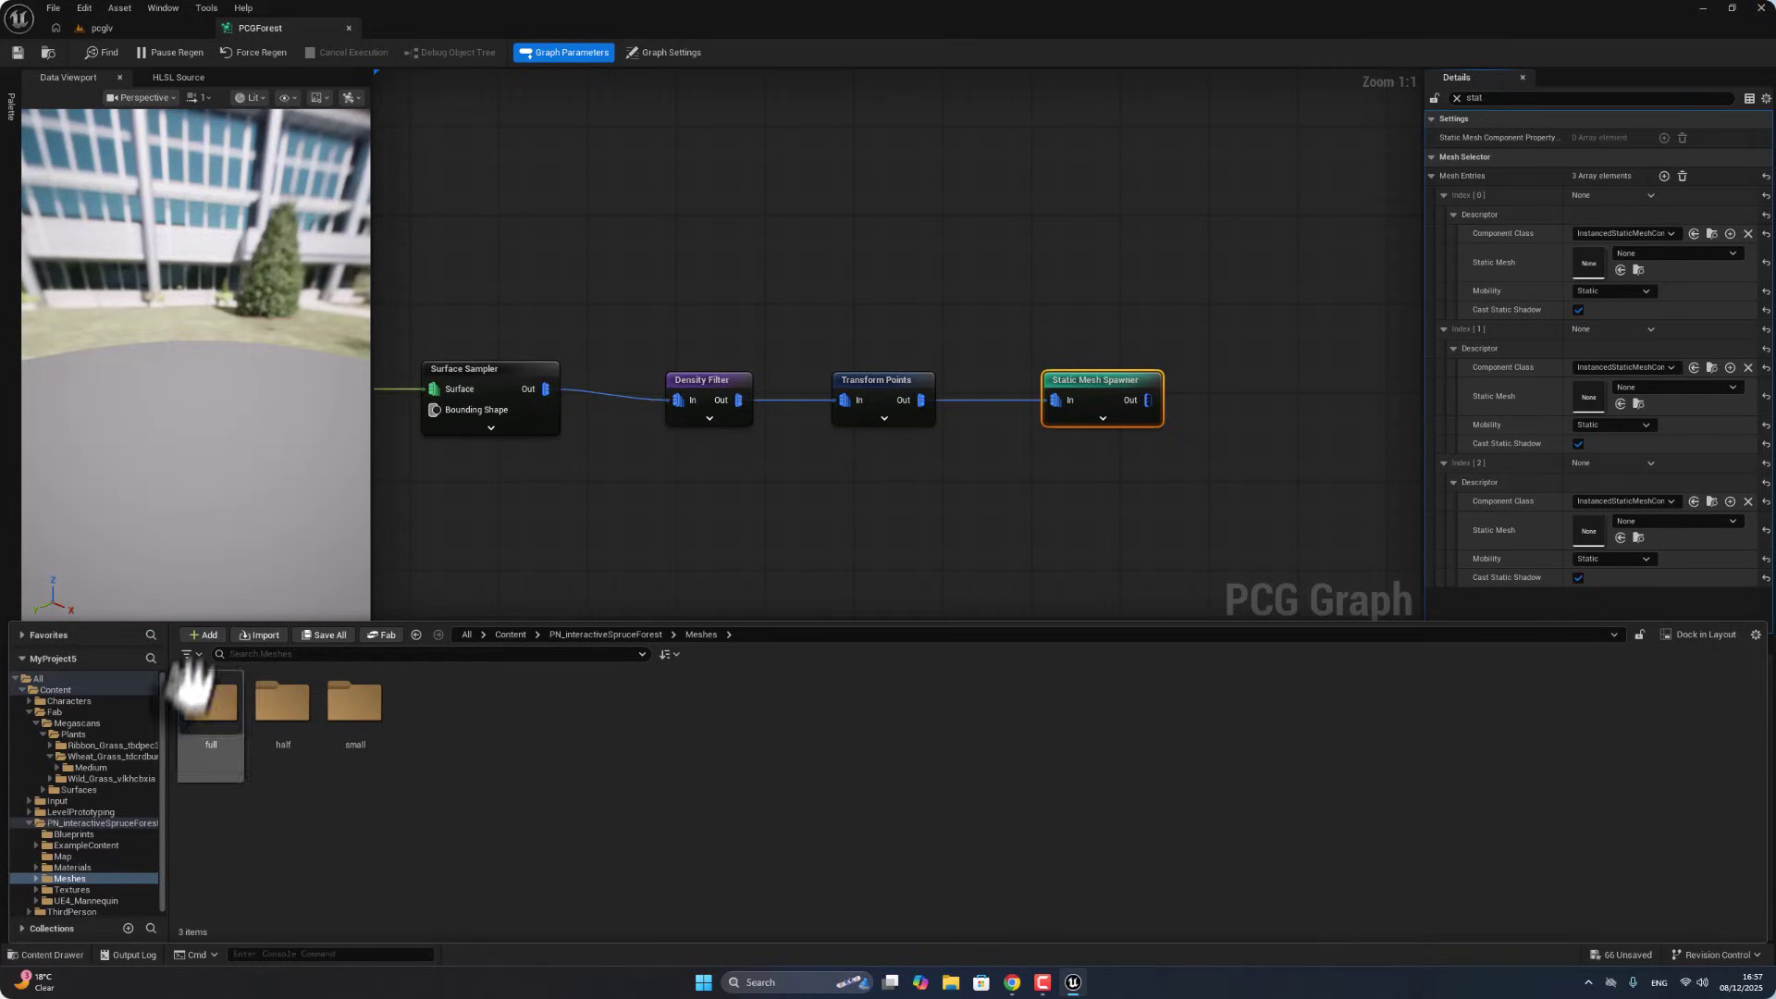
pyautogui.click(198, 658)
pyautogui.click(264, 491)
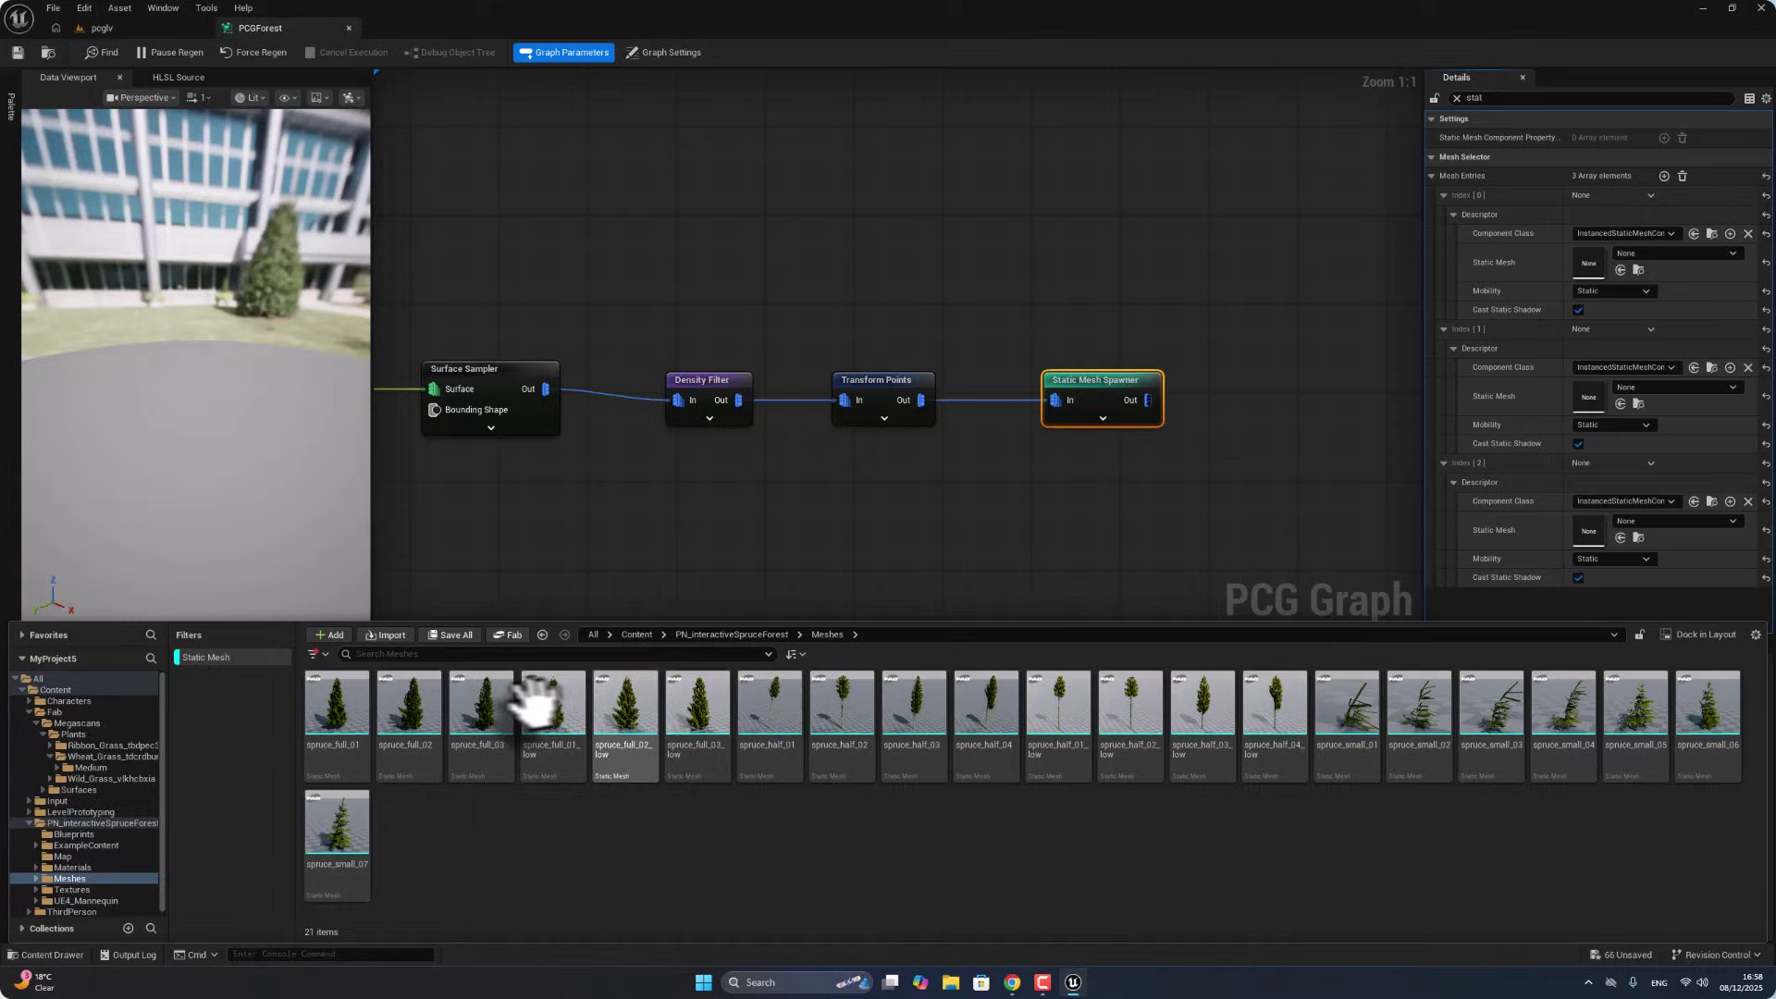
# Step: Assign spruce_full_01_low, spruce_small_07 and spruce_full_01 as the static meshes of the Static Mesh Spawner's three mesh entries
pyautogui.moveTo(546, 701); pyautogui.dragTo(1588, 266)
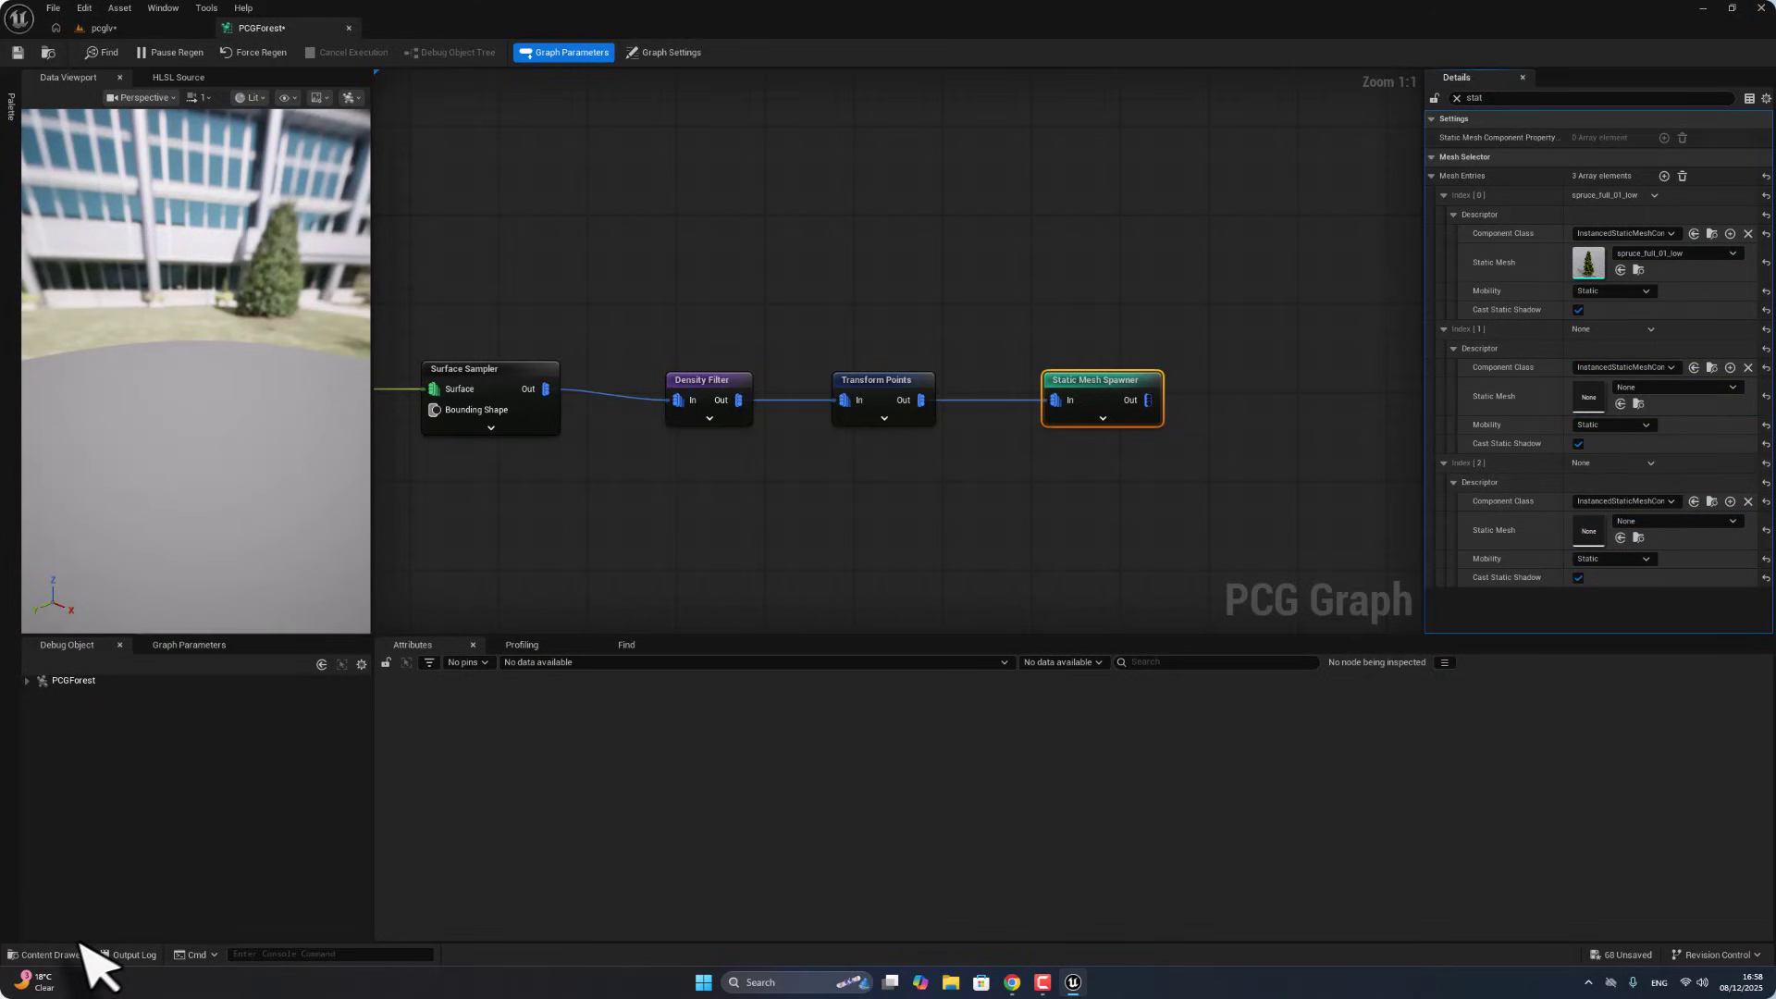
pyautogui.click(55, 954)
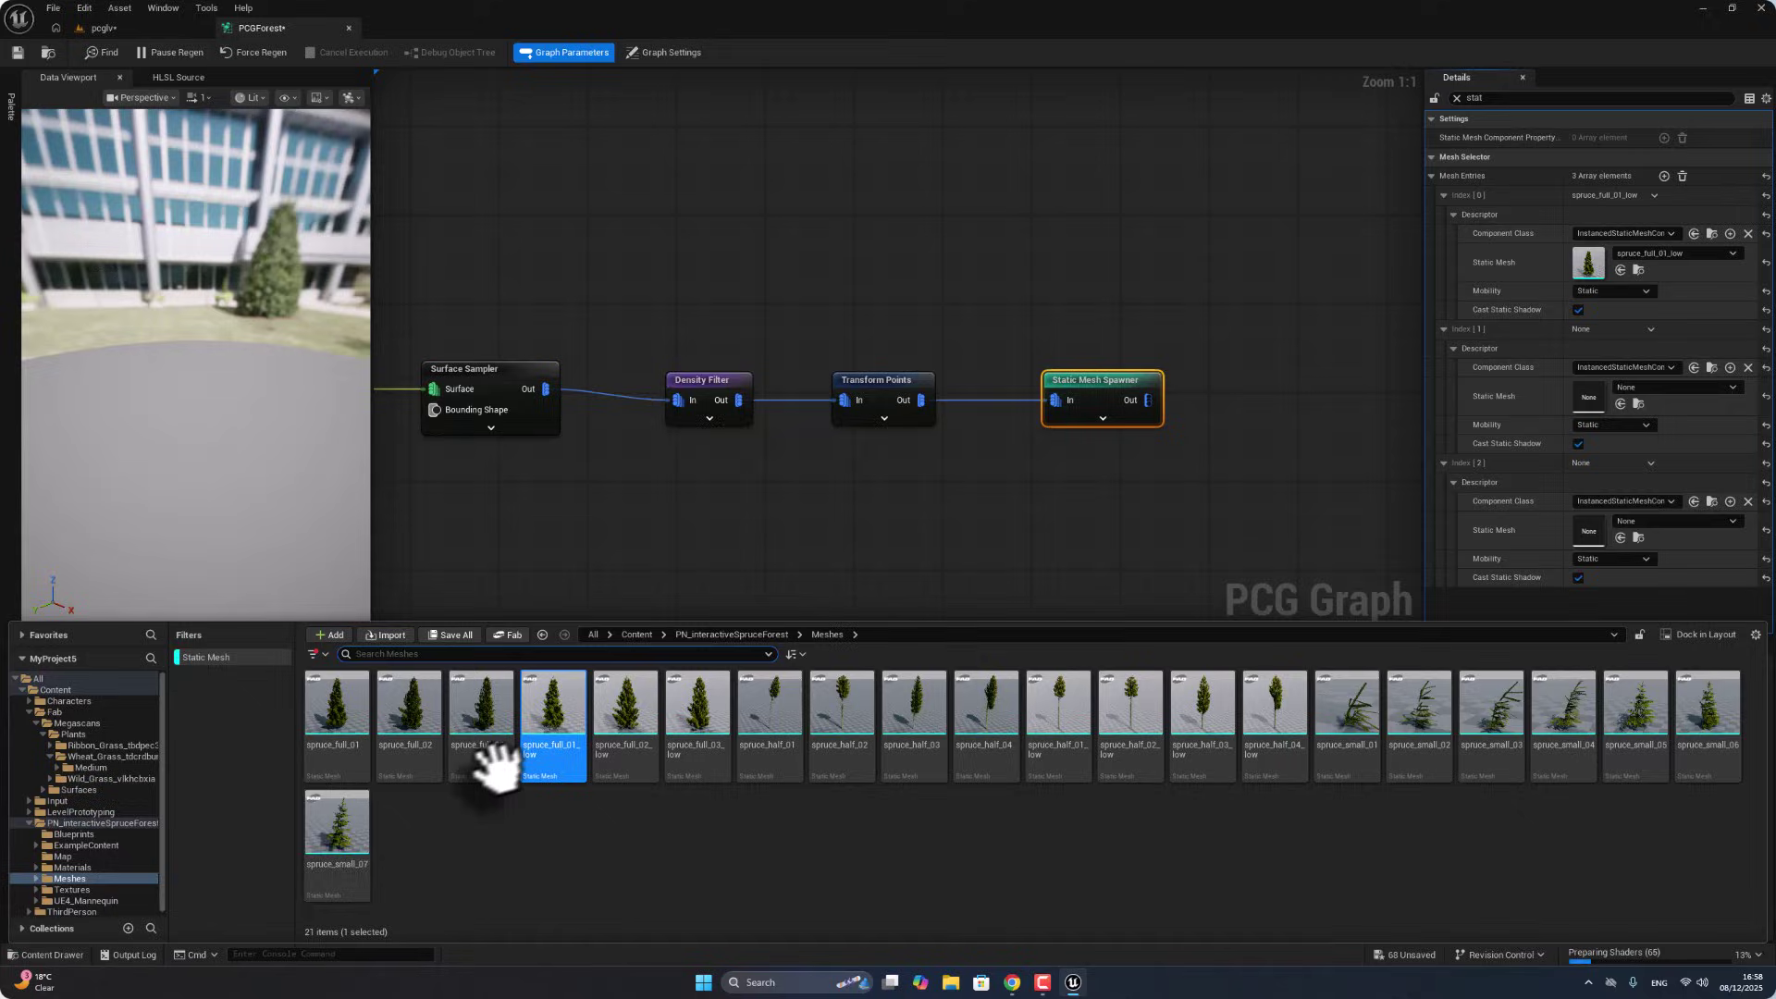
pyautogui.moveTo(333, 832); pyautogui.dragTo(1587, 396)
pyautogui.click(53, 956)
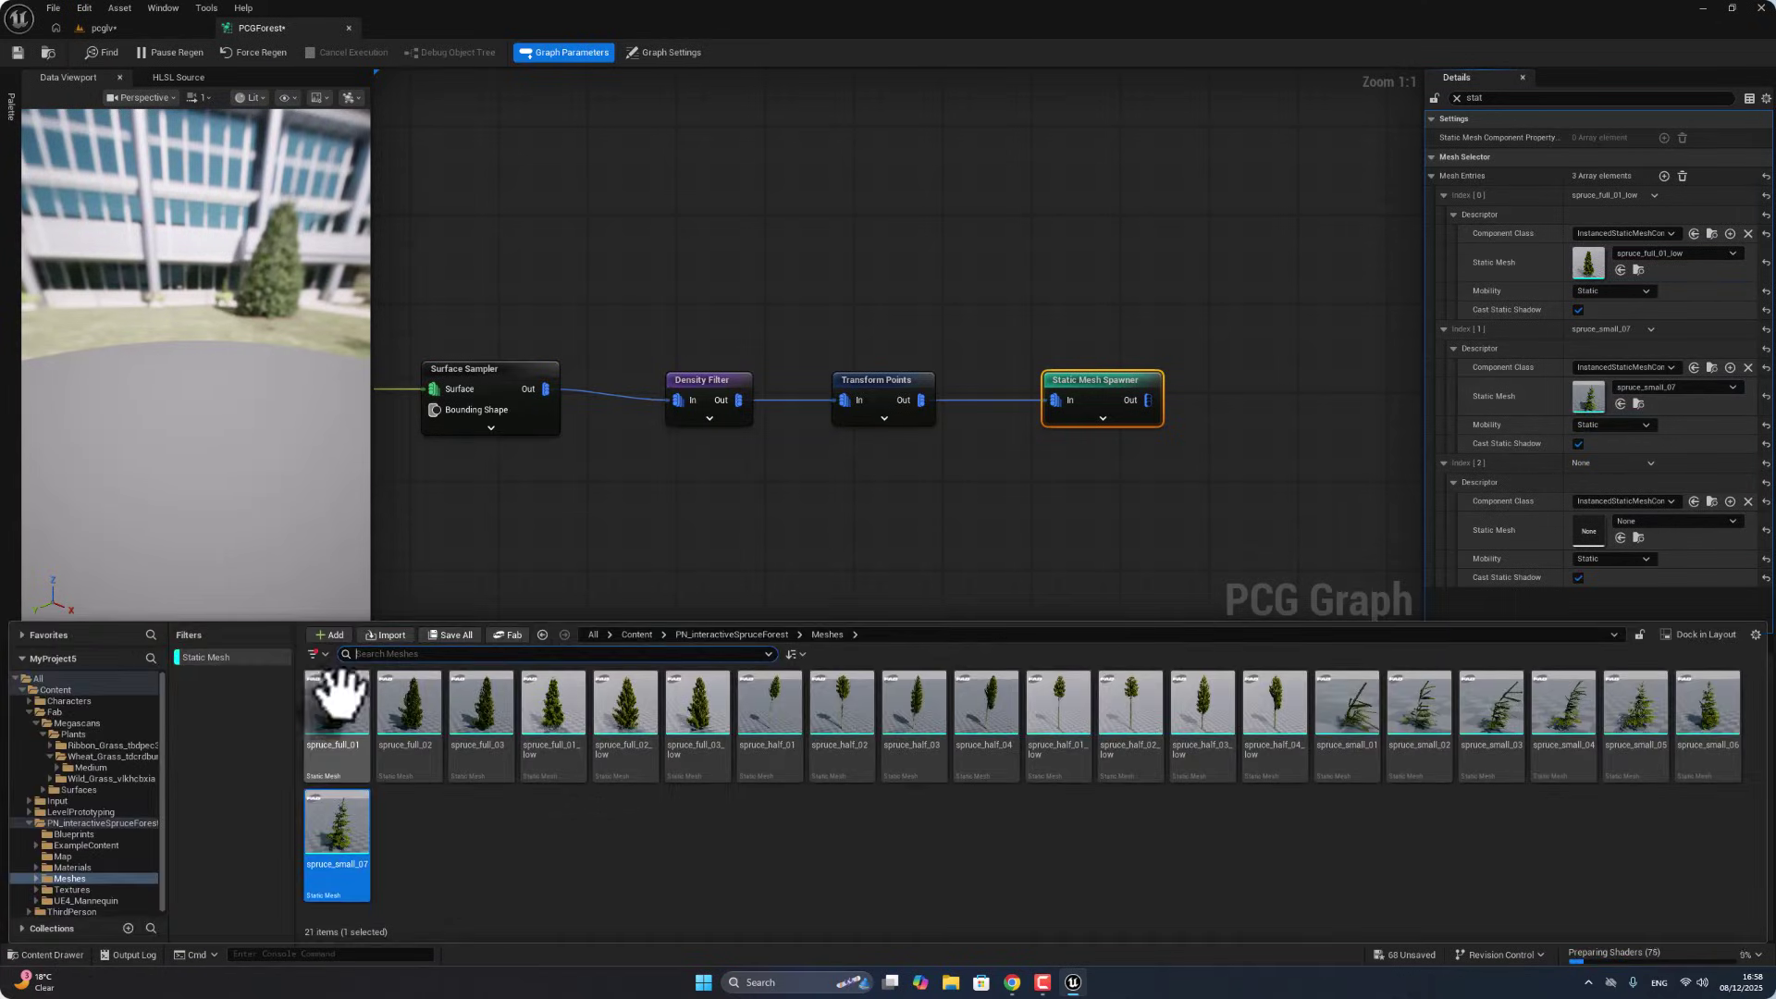
pyautogui.moveTo(336, 702); pyautogui.dragTo(1591, 532)
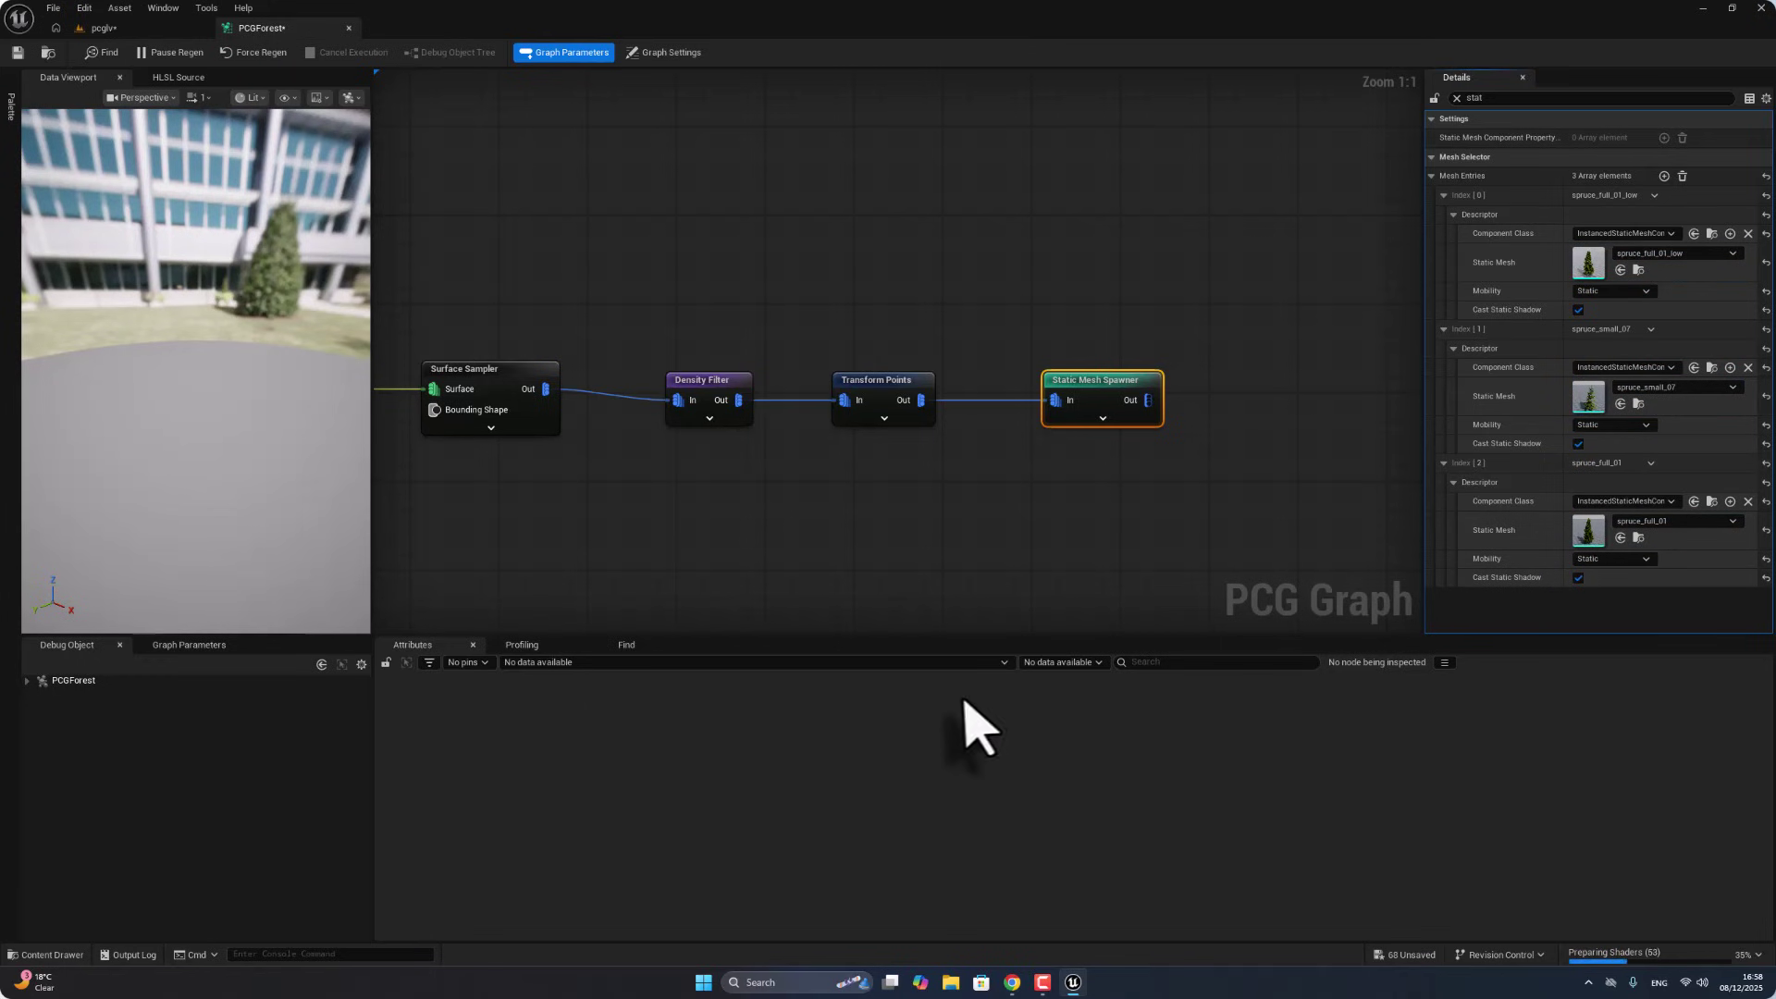
# Step: Inspect the spawned spruce forest in the pcglv level from close up and from above
pyautogui.click(100, 29)
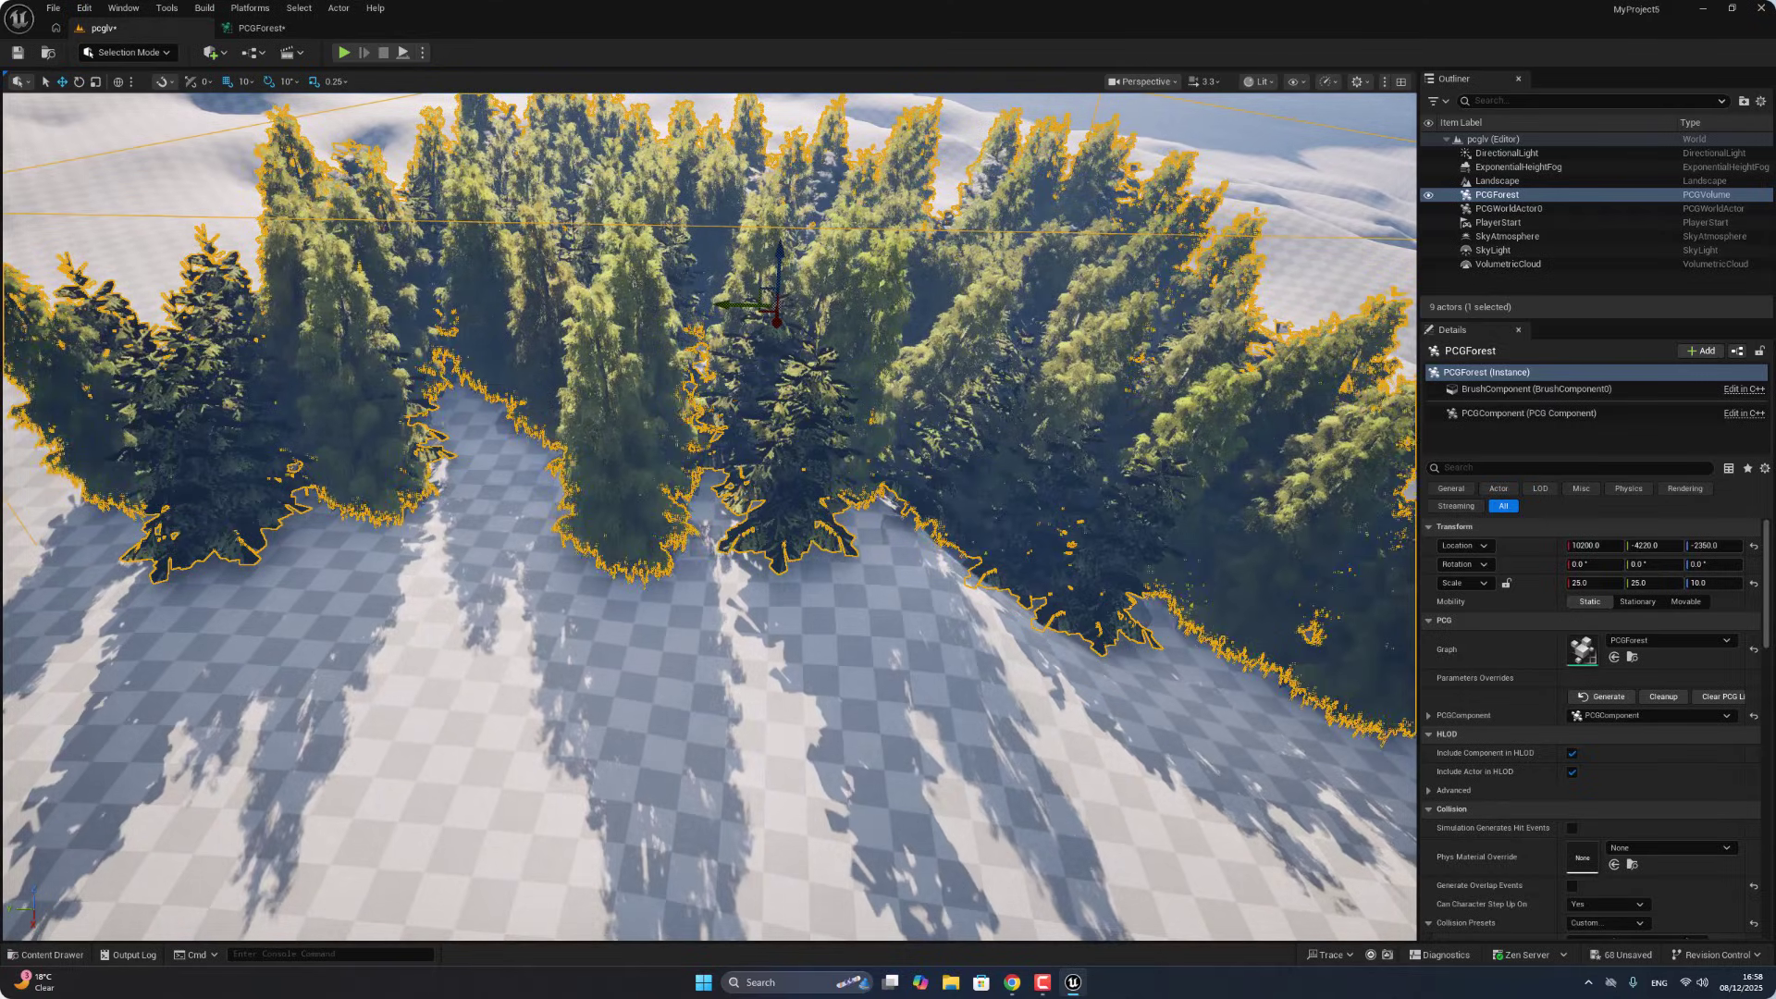
pyautogui.moveTo(813, 551); pyautogui.dragTo(824, 222, button='right')
pyautogui.scroll(-8, 722, 595)
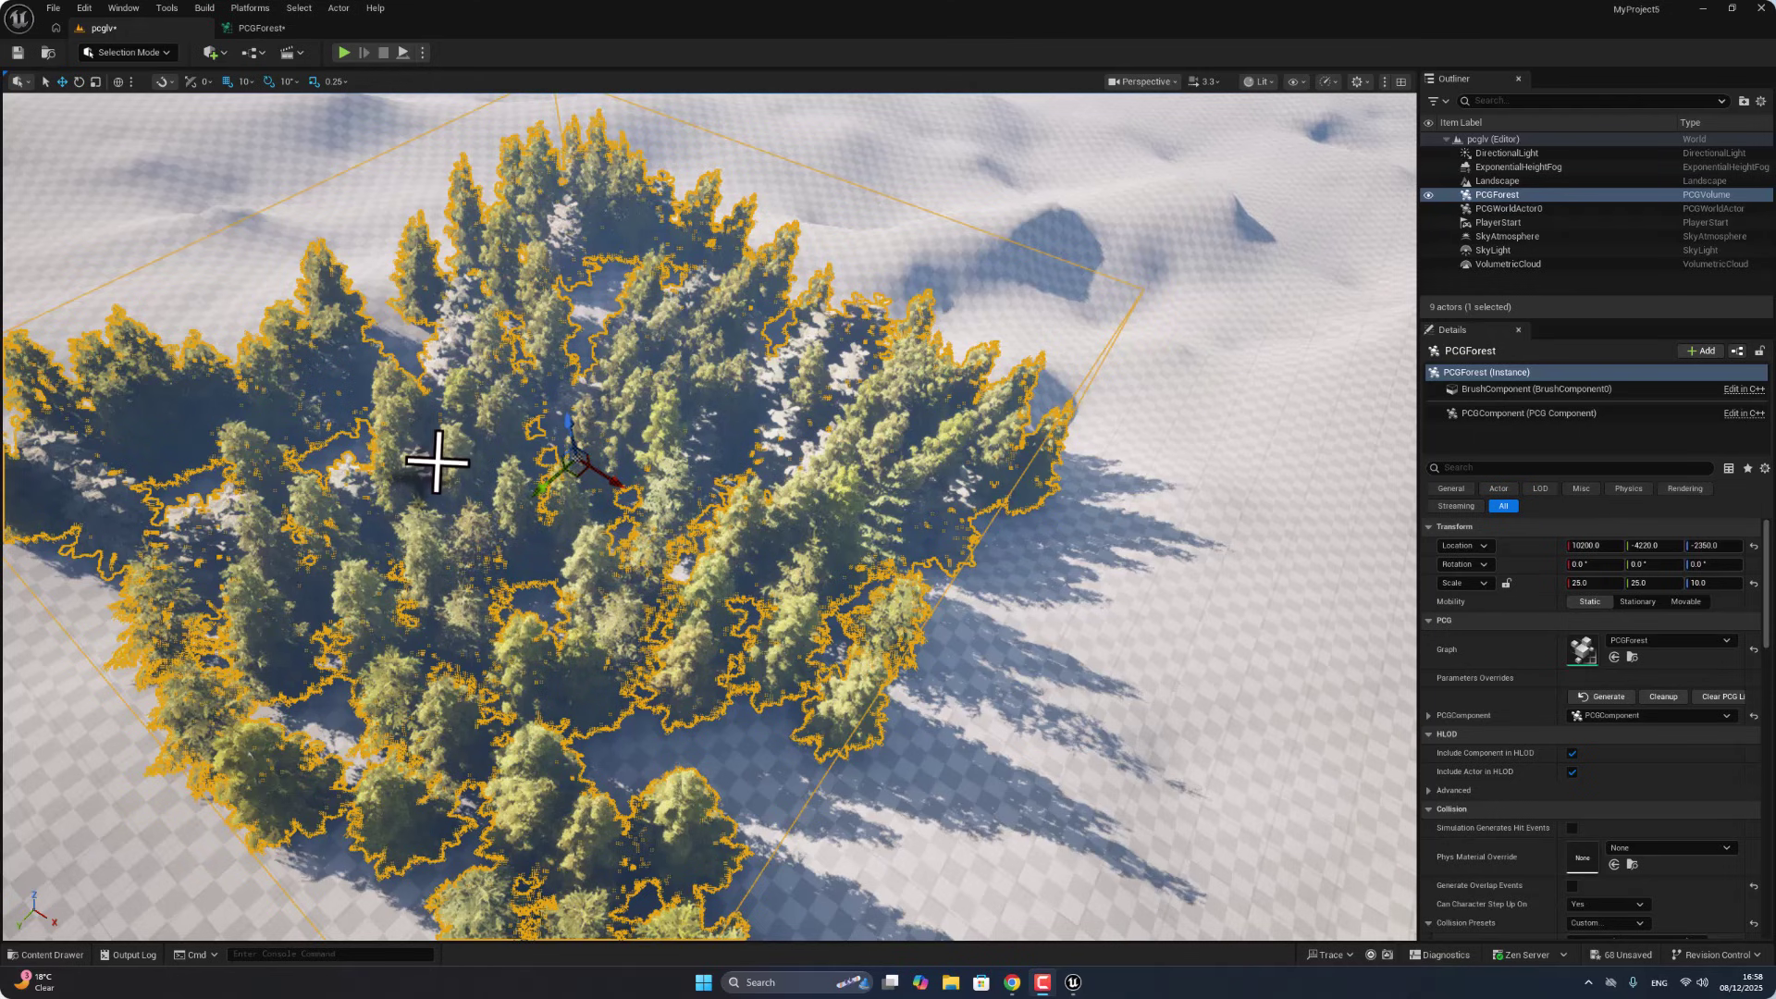
pyautogui.moveTo(438, 462); pyautogui.dragTo(357, 416, button='right')
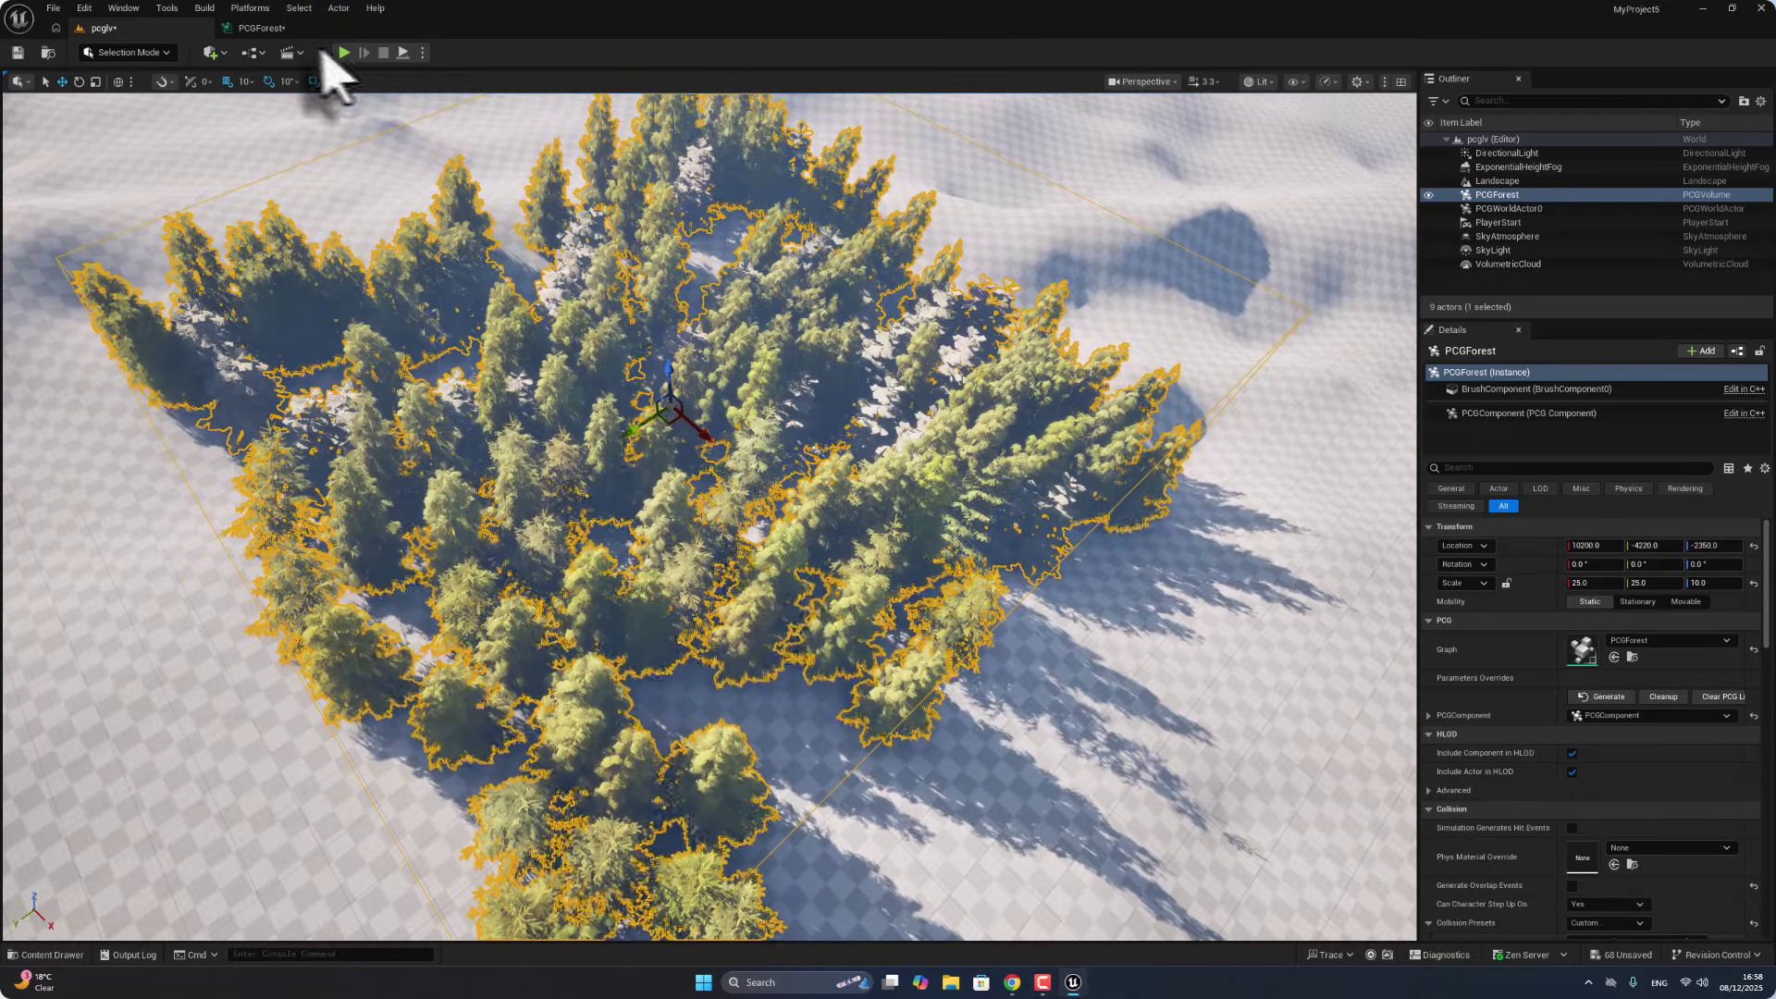
# Step: Set the Density Filter's lower bound to 0.212 and upper bound to about 0.5, floating the PCGForest graph window over the level
pyautogui.click(263, 28)
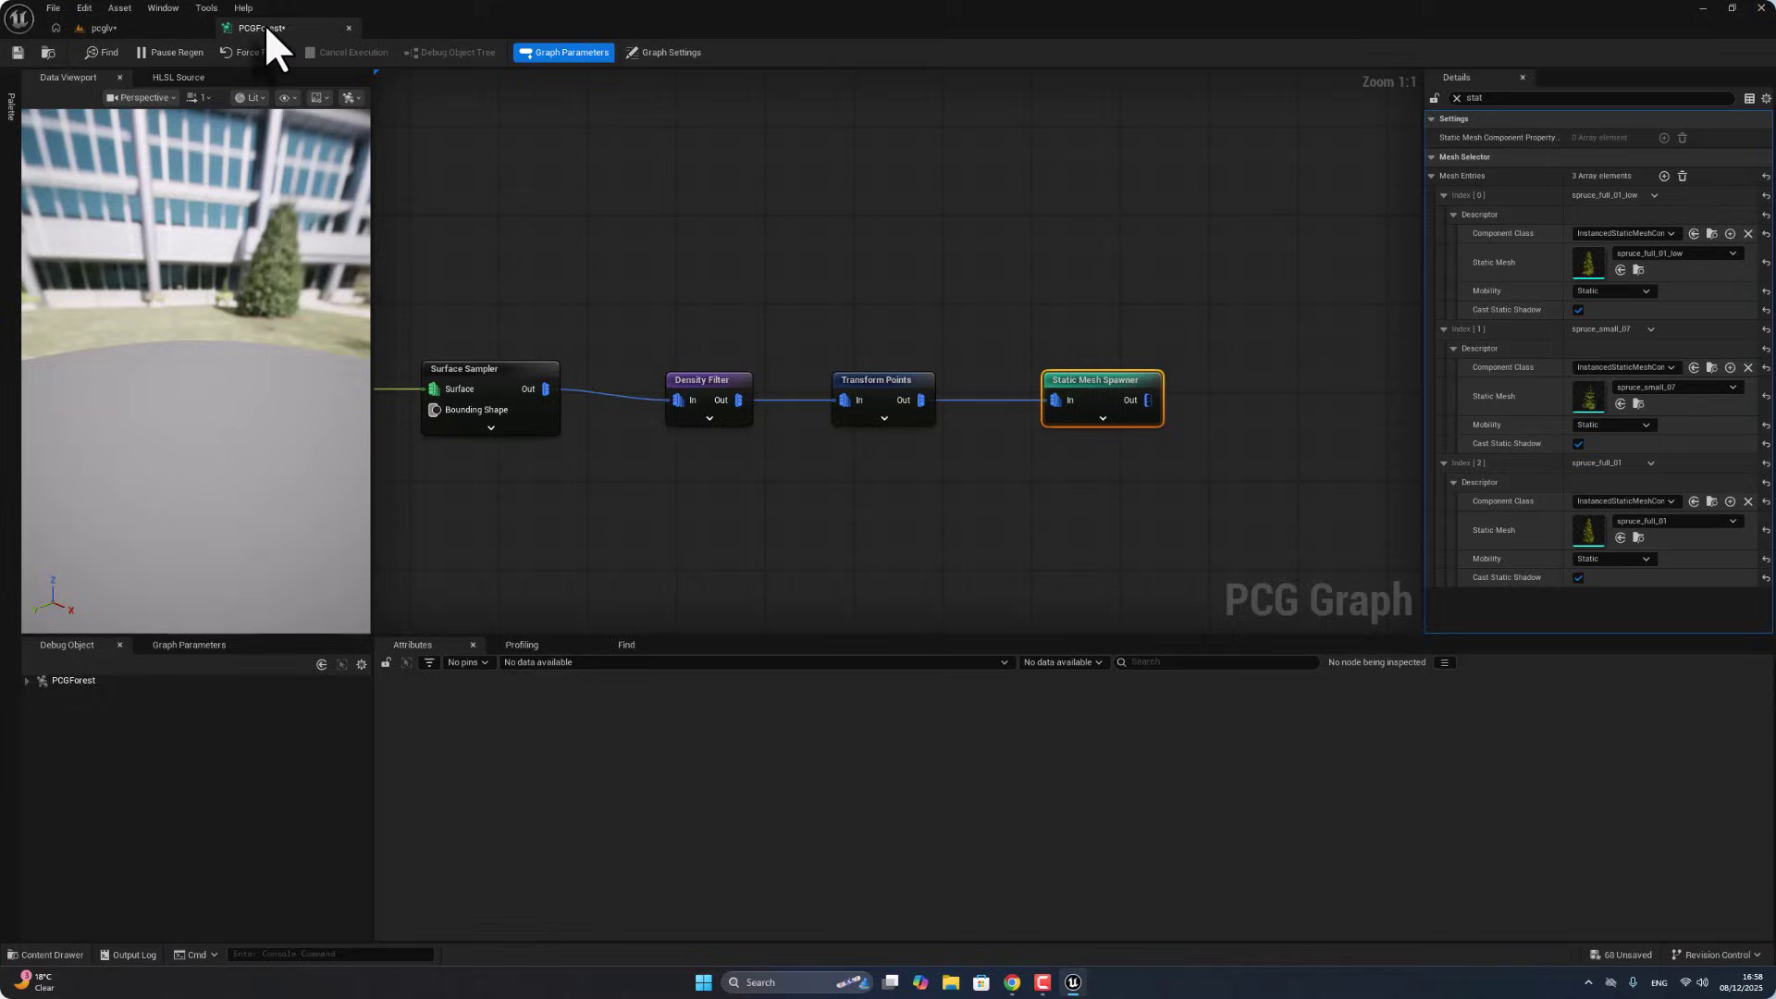
pyautogui.click(729, 410)
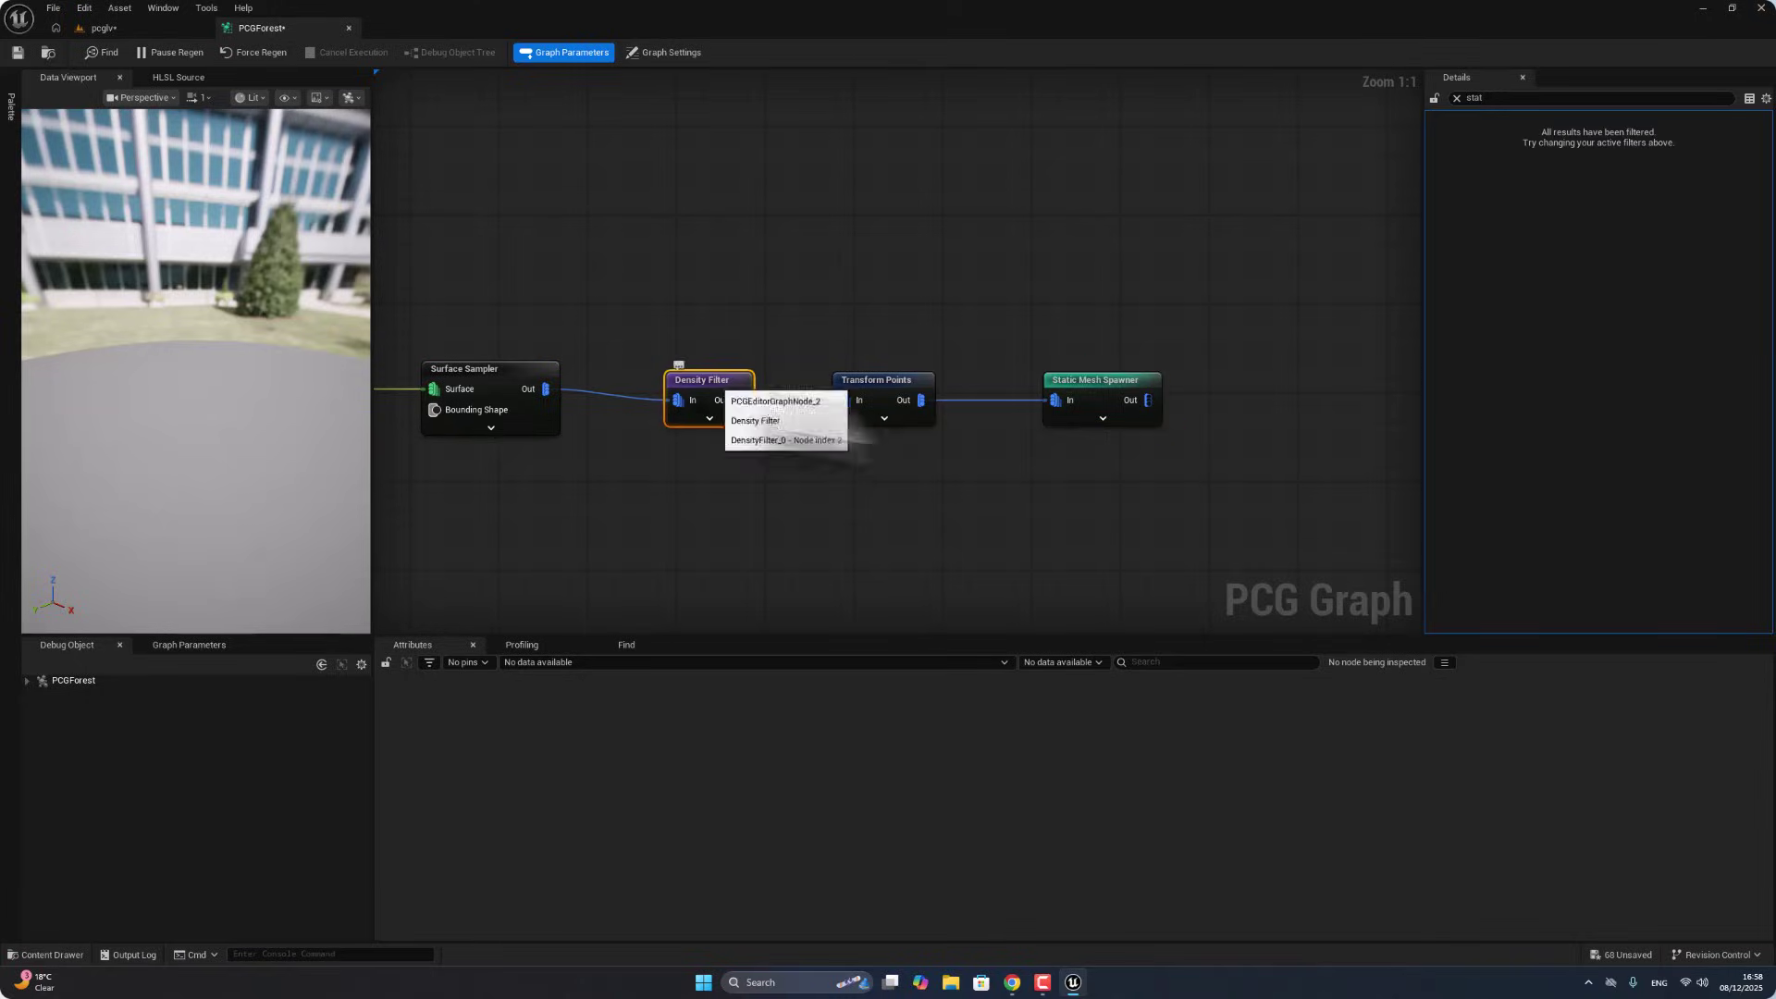
pyautogui.click(1455, 98)
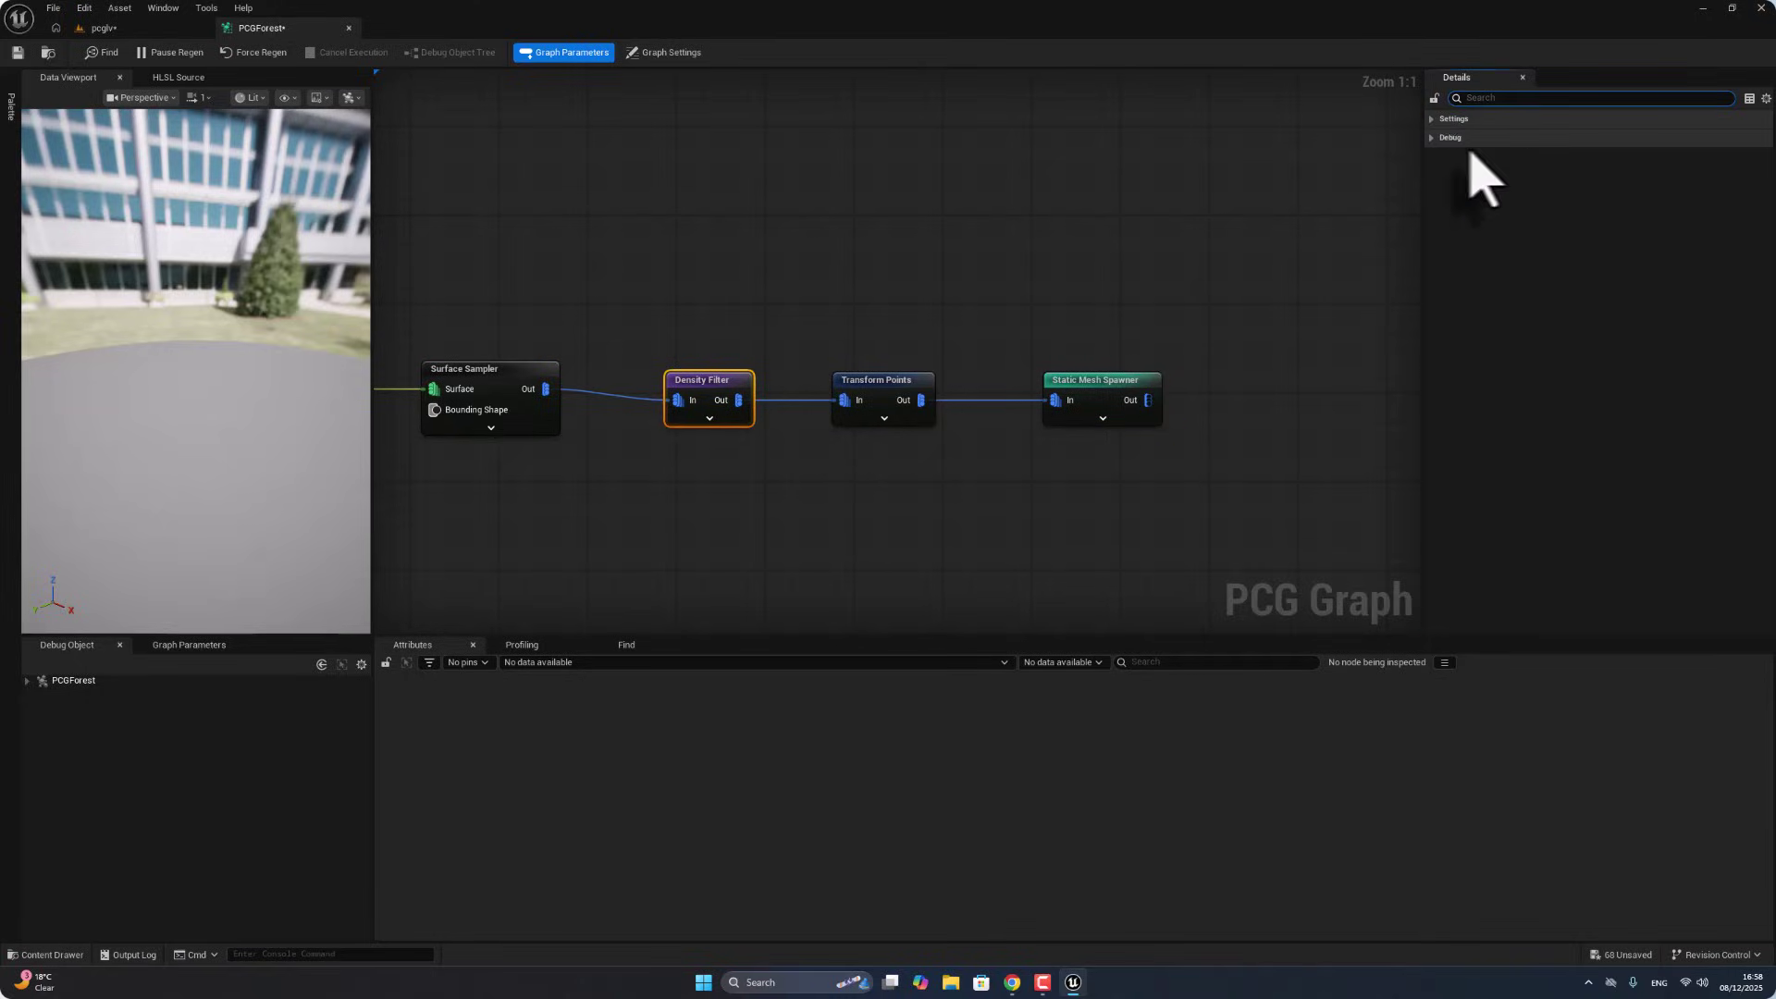
pyautogui.click(1433, 119)
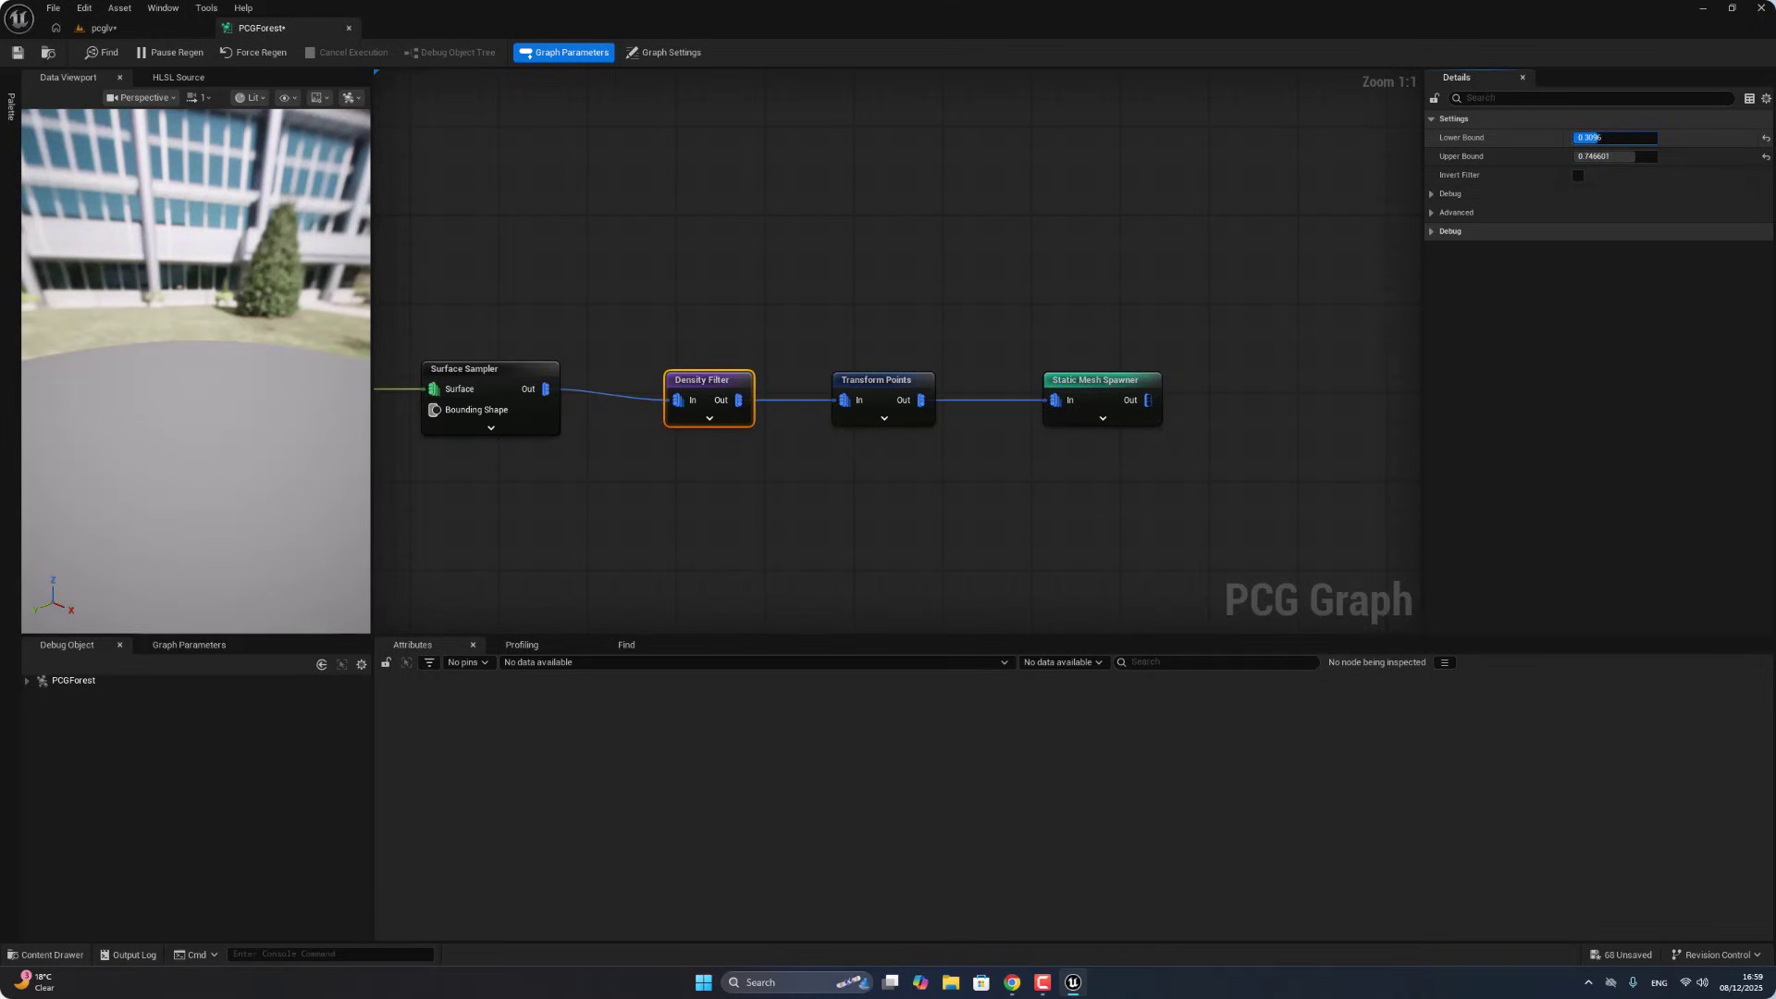
pyautogui.click(146, 27)
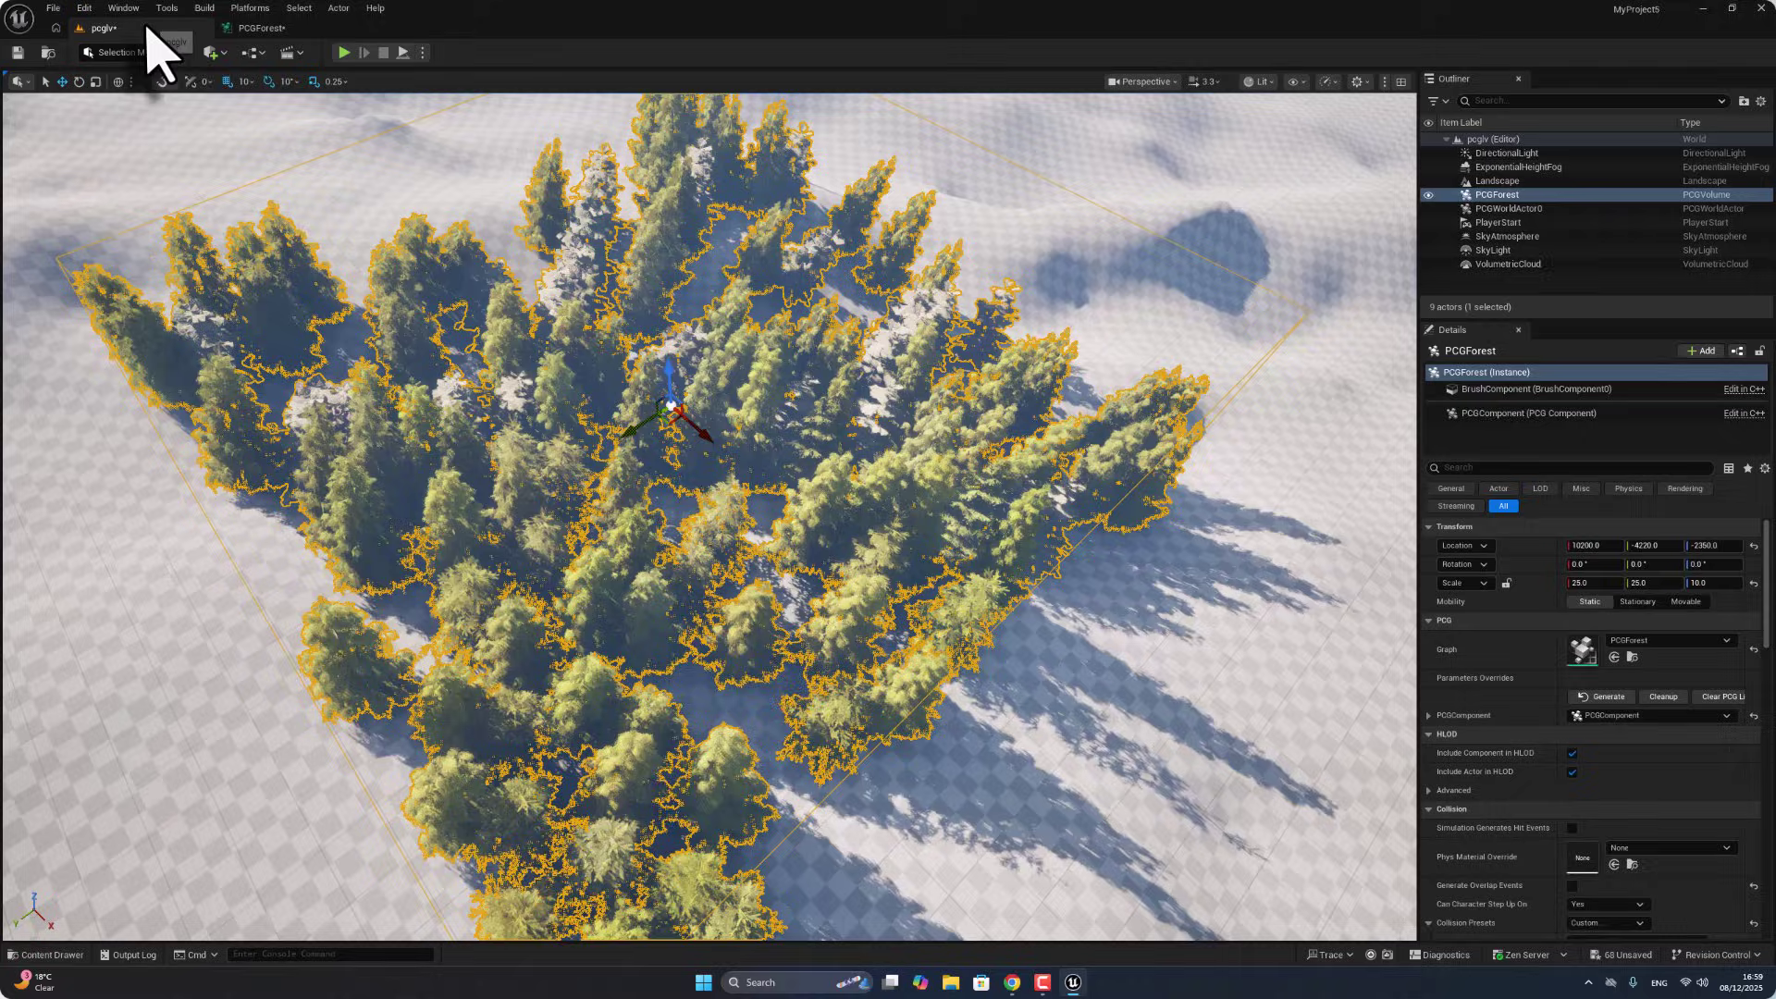
pyautogui.click(259, 28)
pyautogui.moveTo(351, 101); pyautogui.dragTo(722, 361)
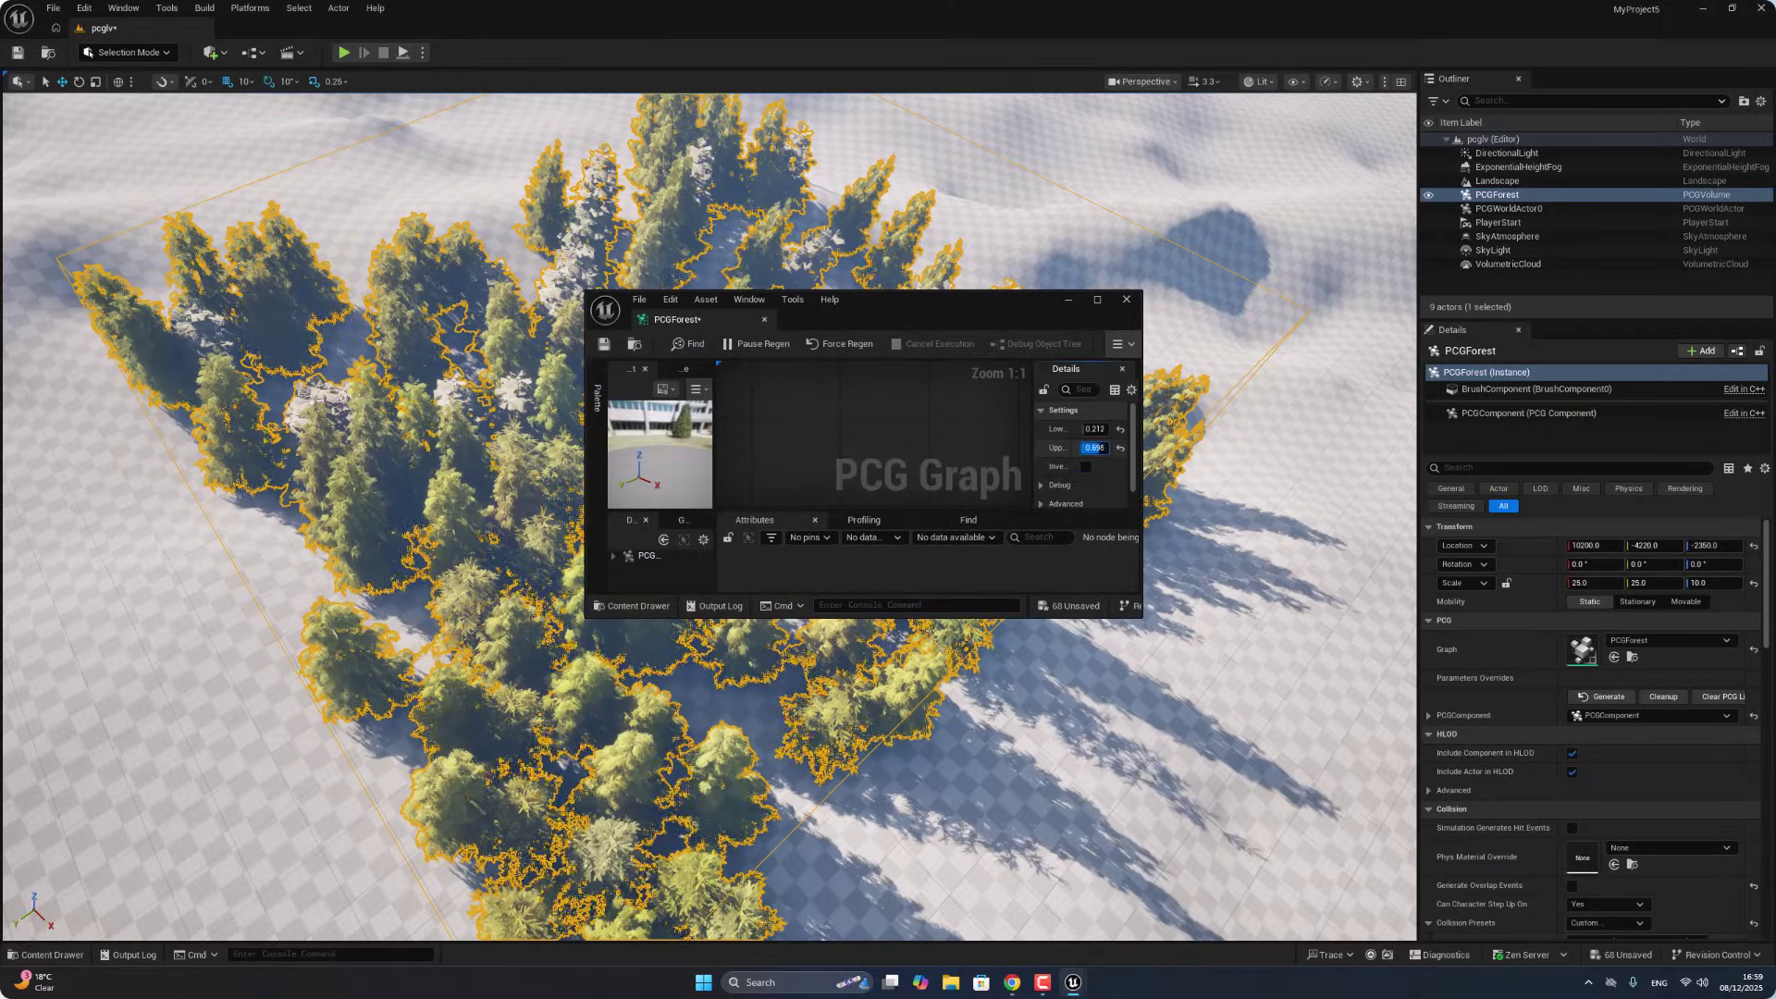
pyautogui.moveTo(1094, 447); pyautogui.dragTo(1101, 446)
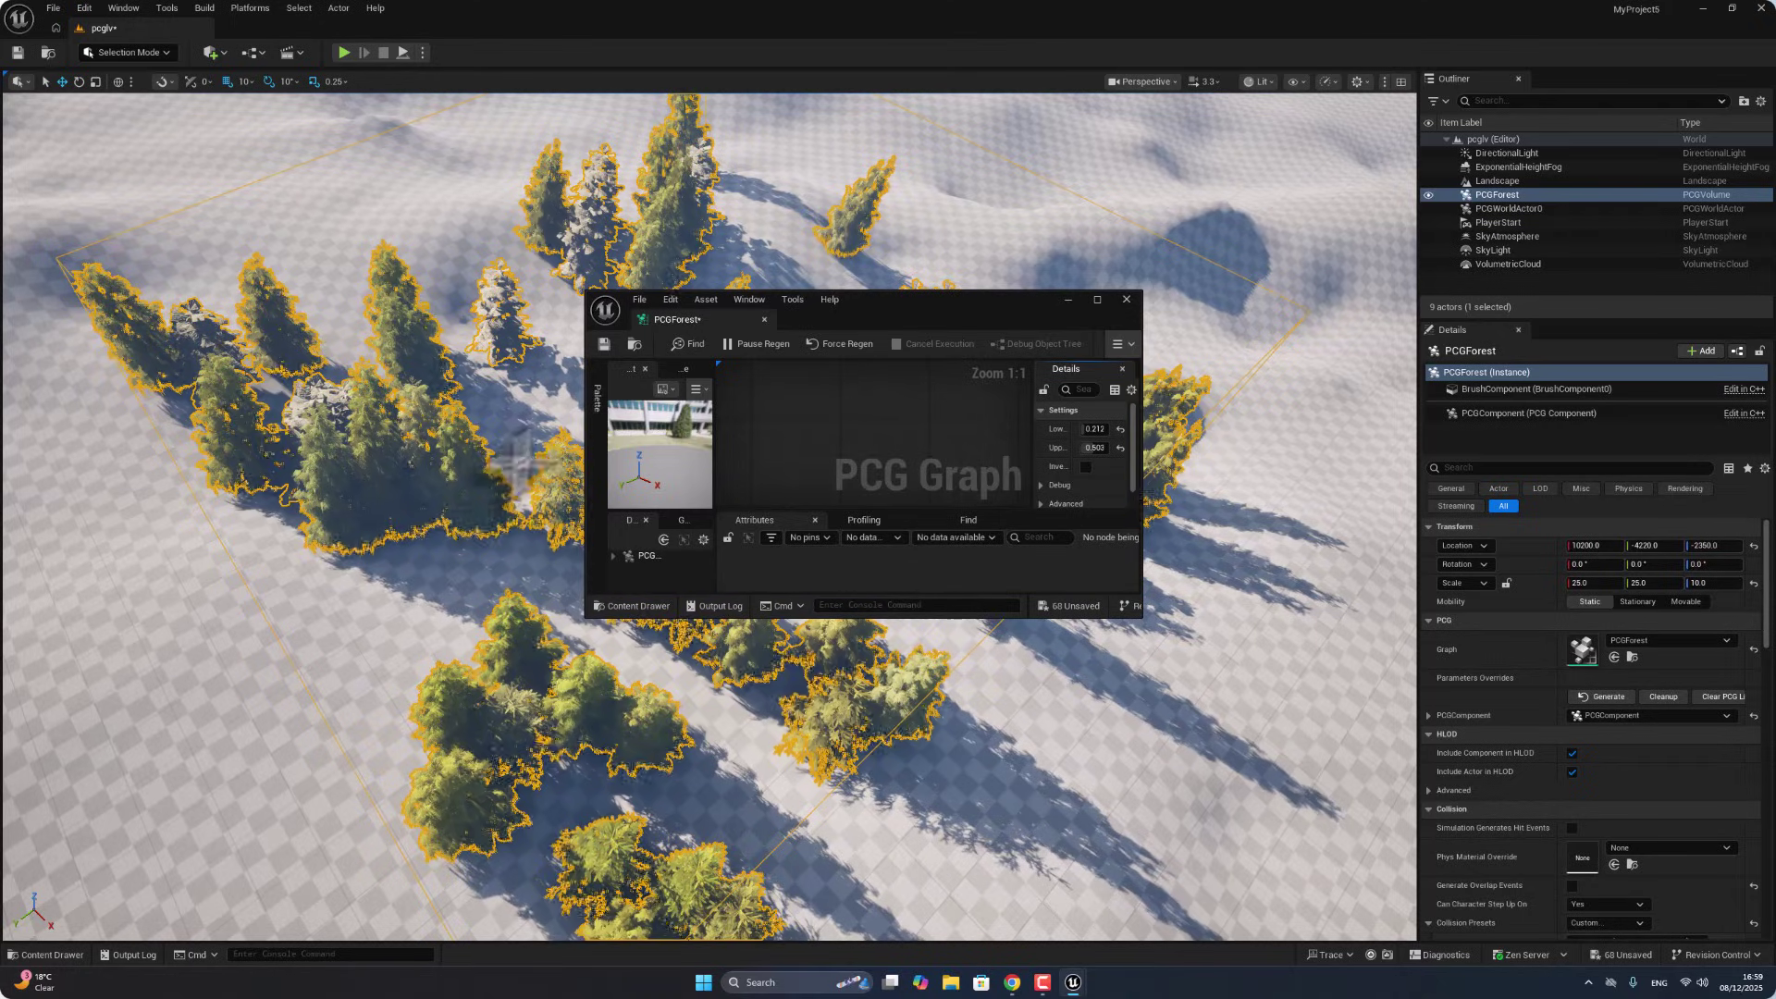
# Step: Play the level, walk the character through the spruce trees, and stop the play session
pyautogui.click(344, 53)
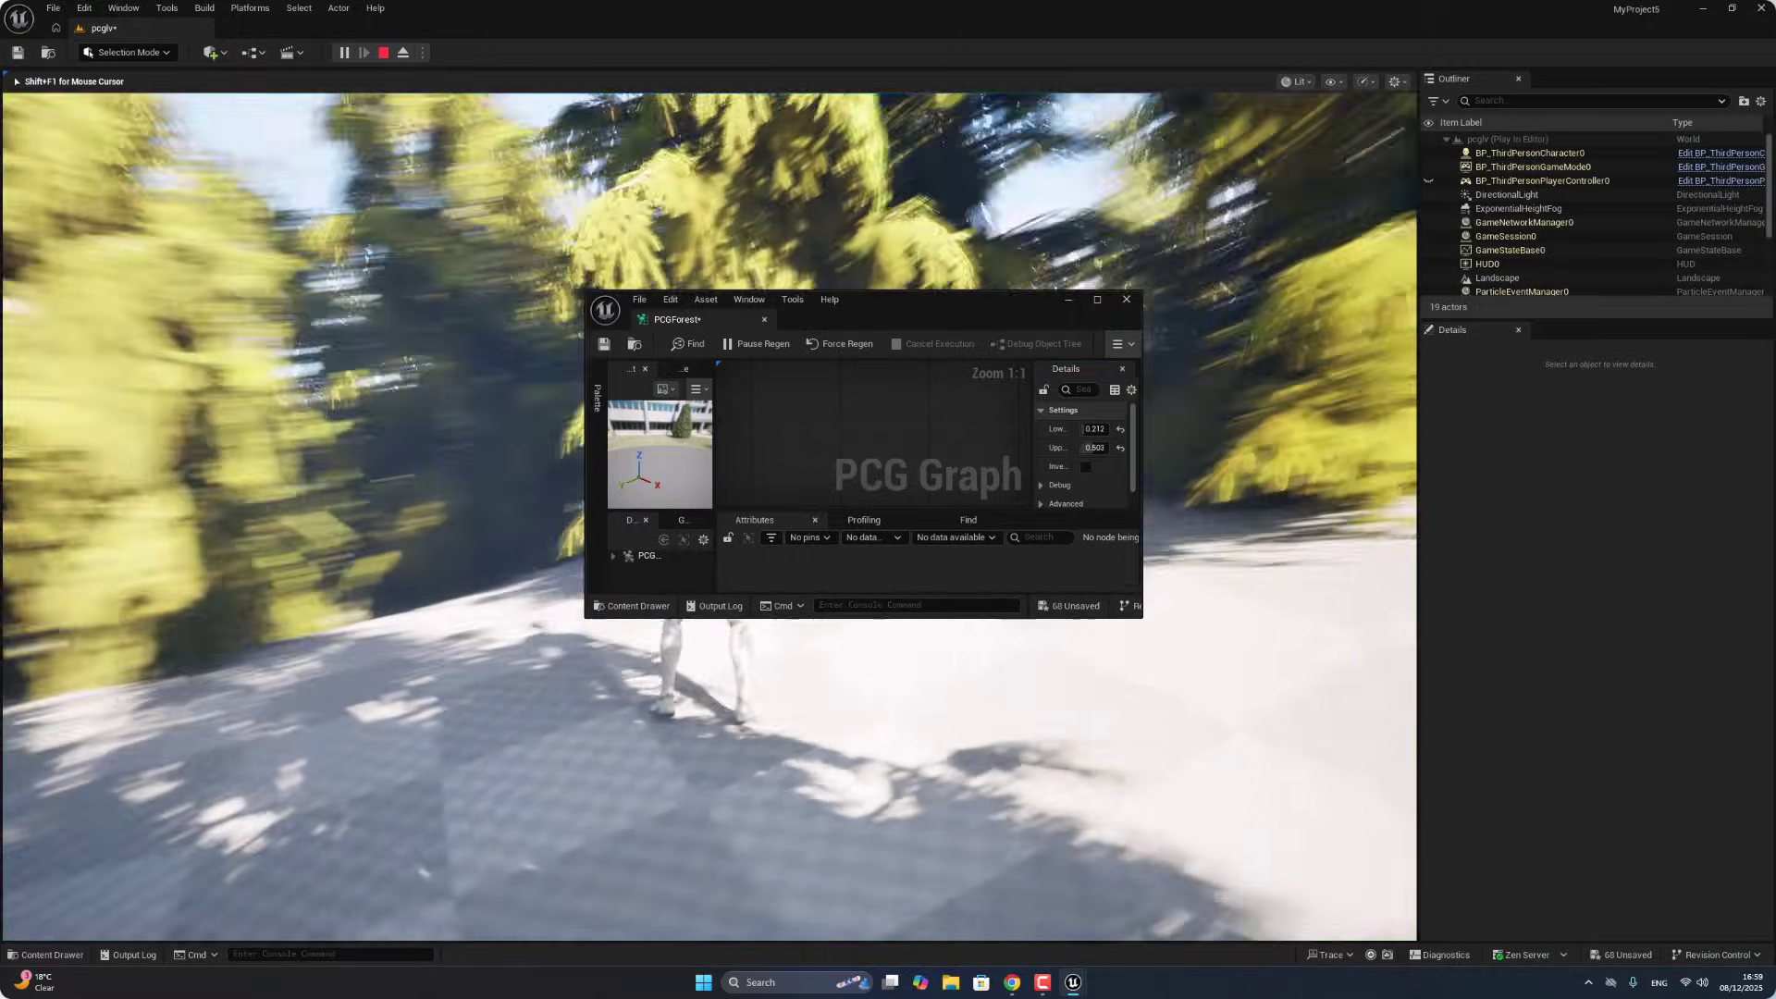
pyautogui.press('w')
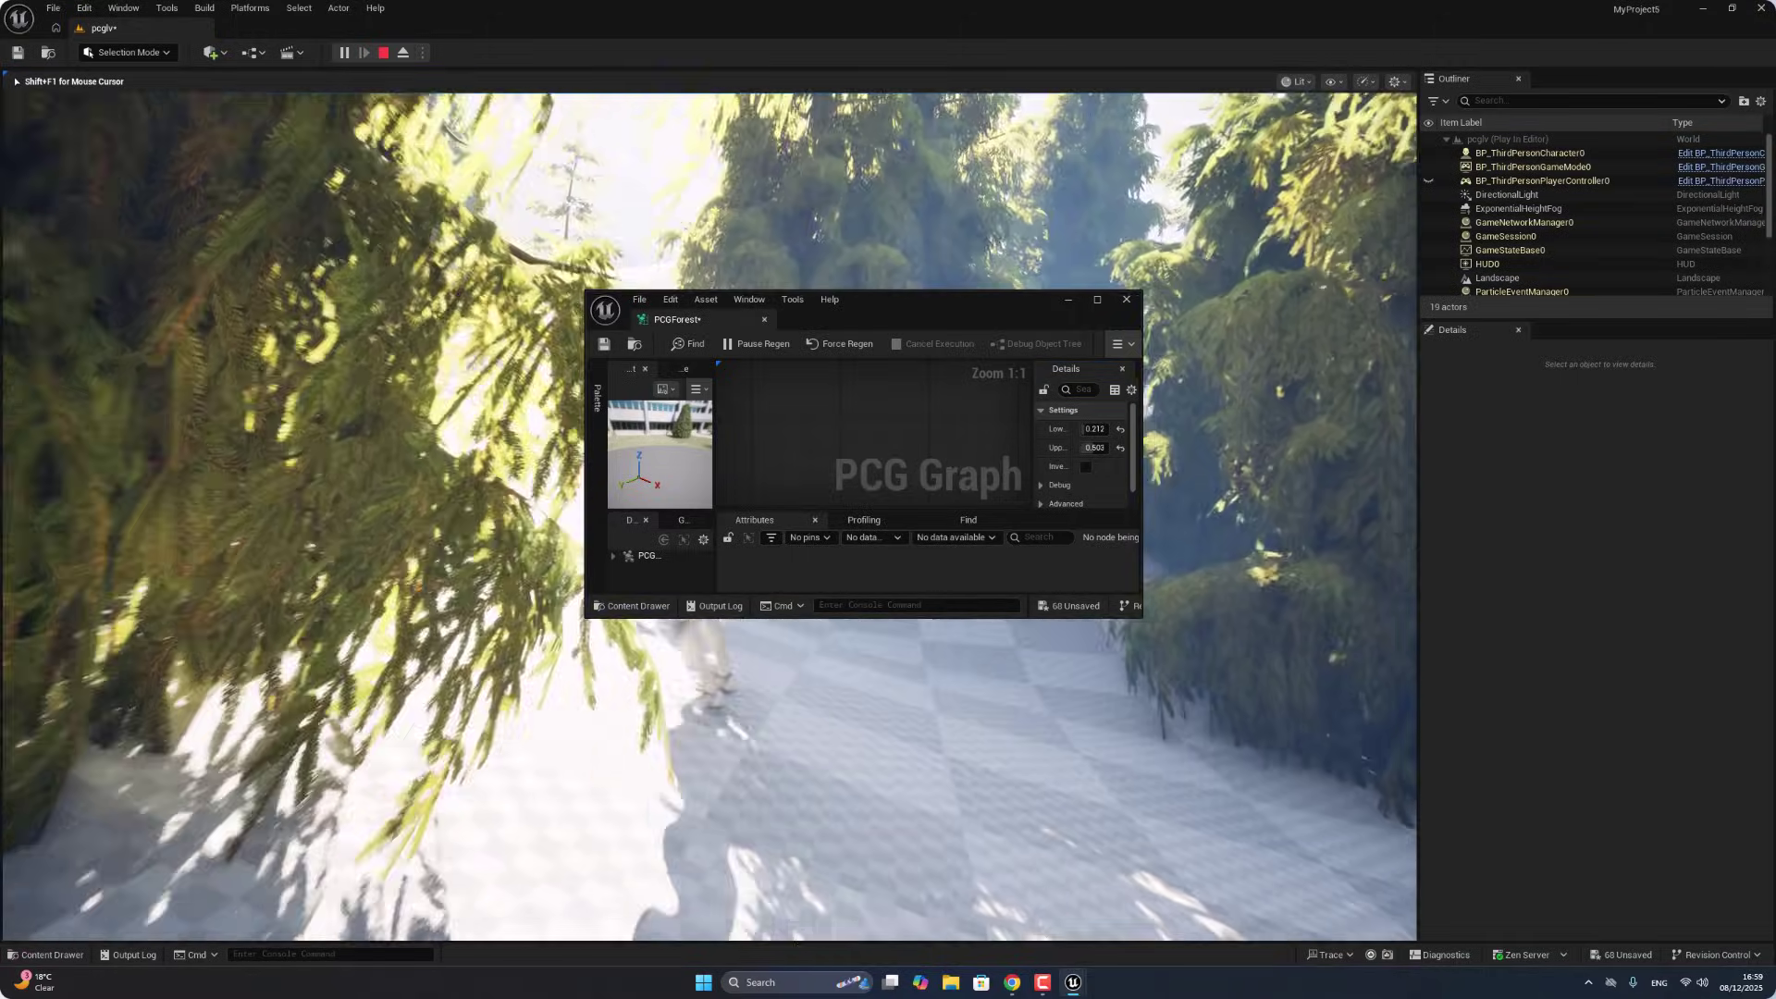
pyautogui.press('Escape')
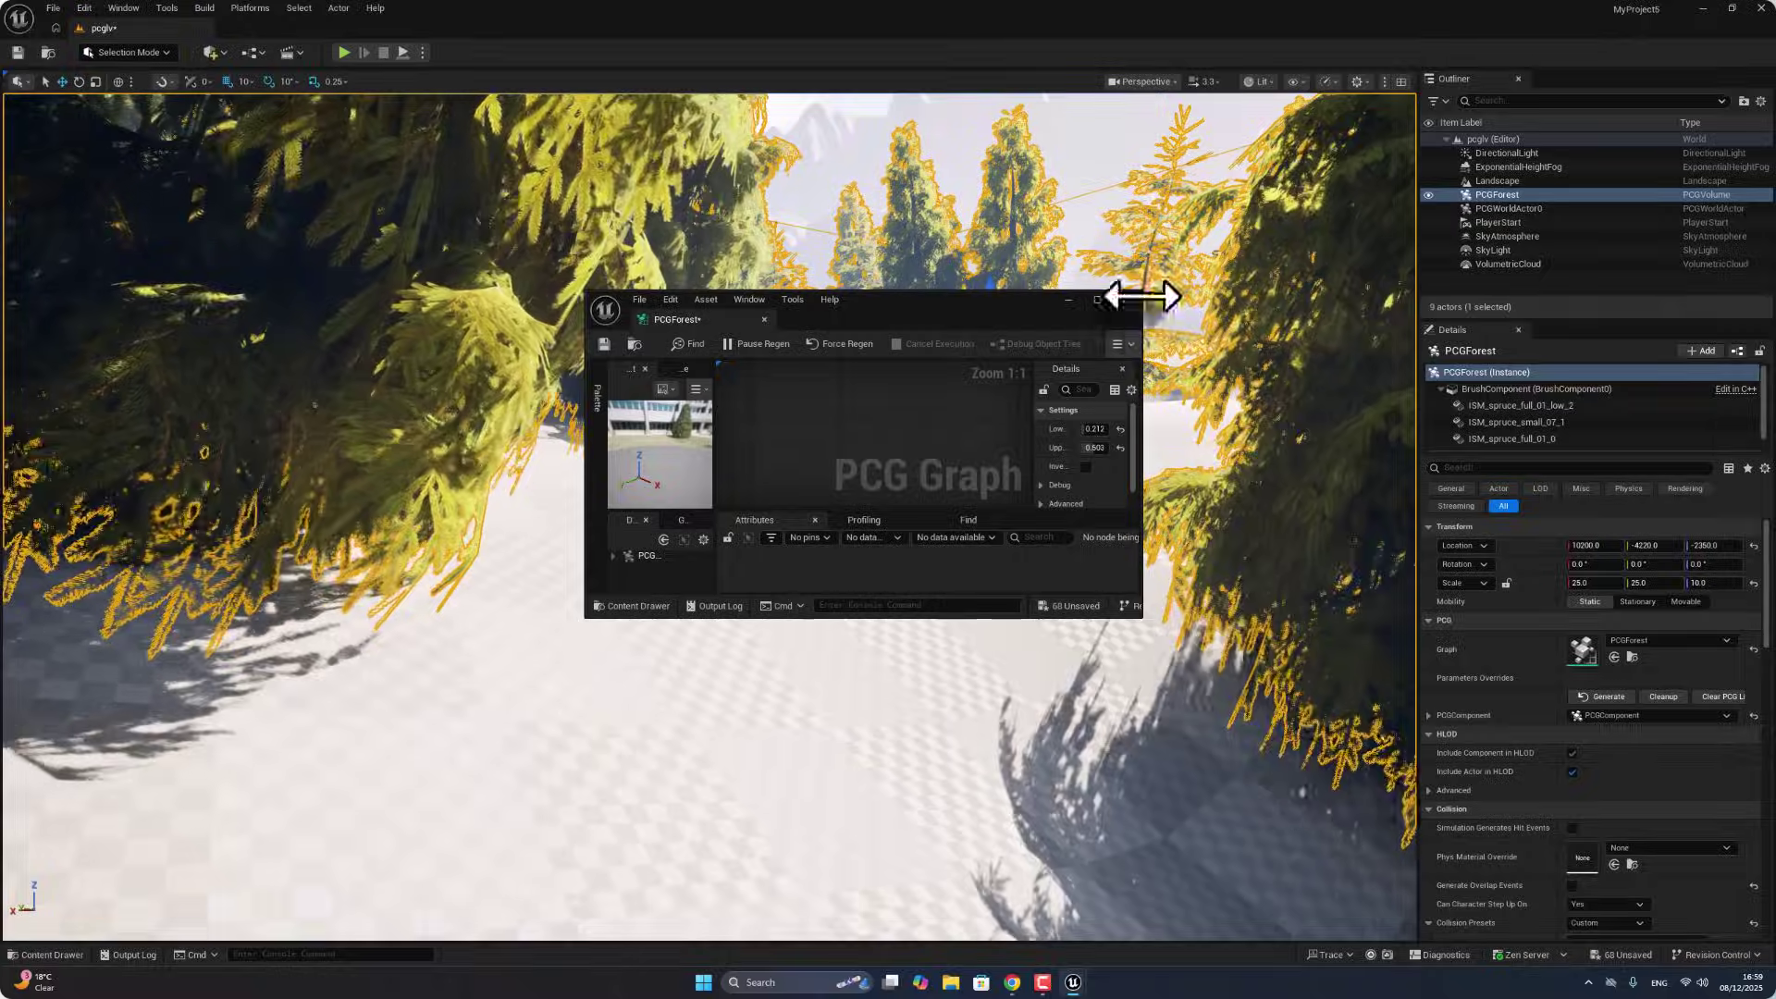
# Step: Dock the PCGForest graph back into the main window, return to the pcglv level and save all unsaved content
pyautogui.moveTo(673, 319); pyautogui.dragTo(444, 40)
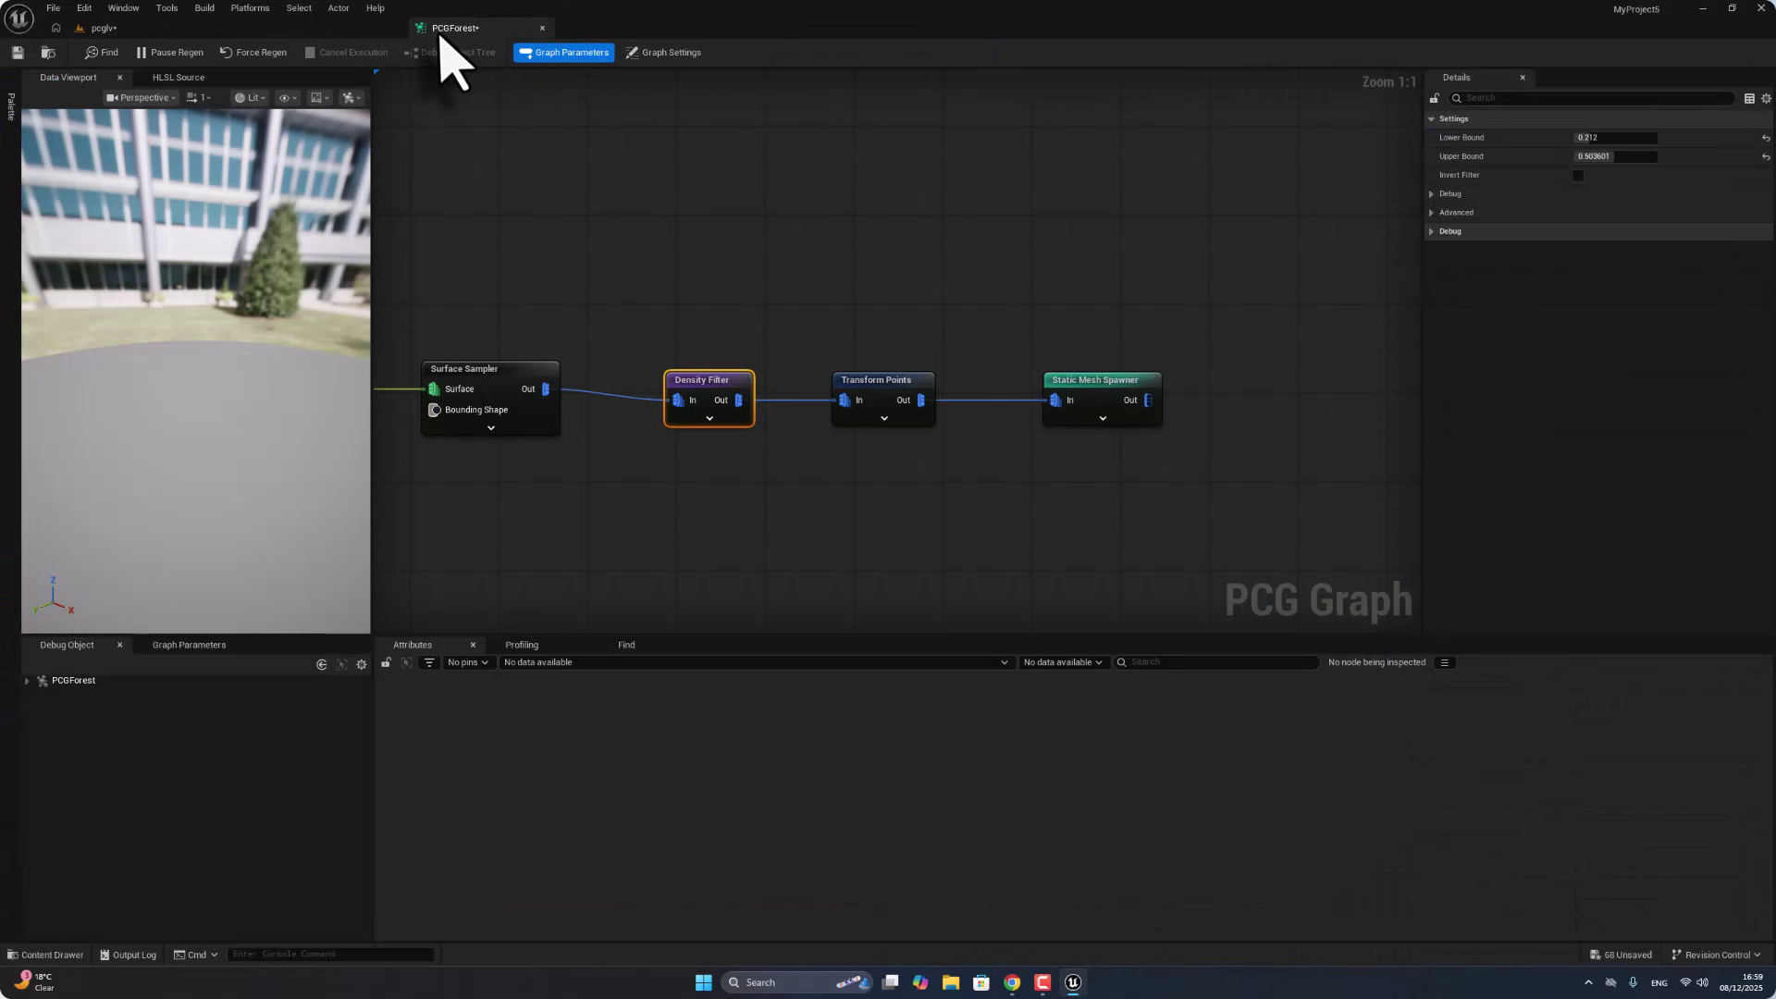
pyautogui.moveTo(906, 494); pyautogui.dragTo(1143, 404, button='right')
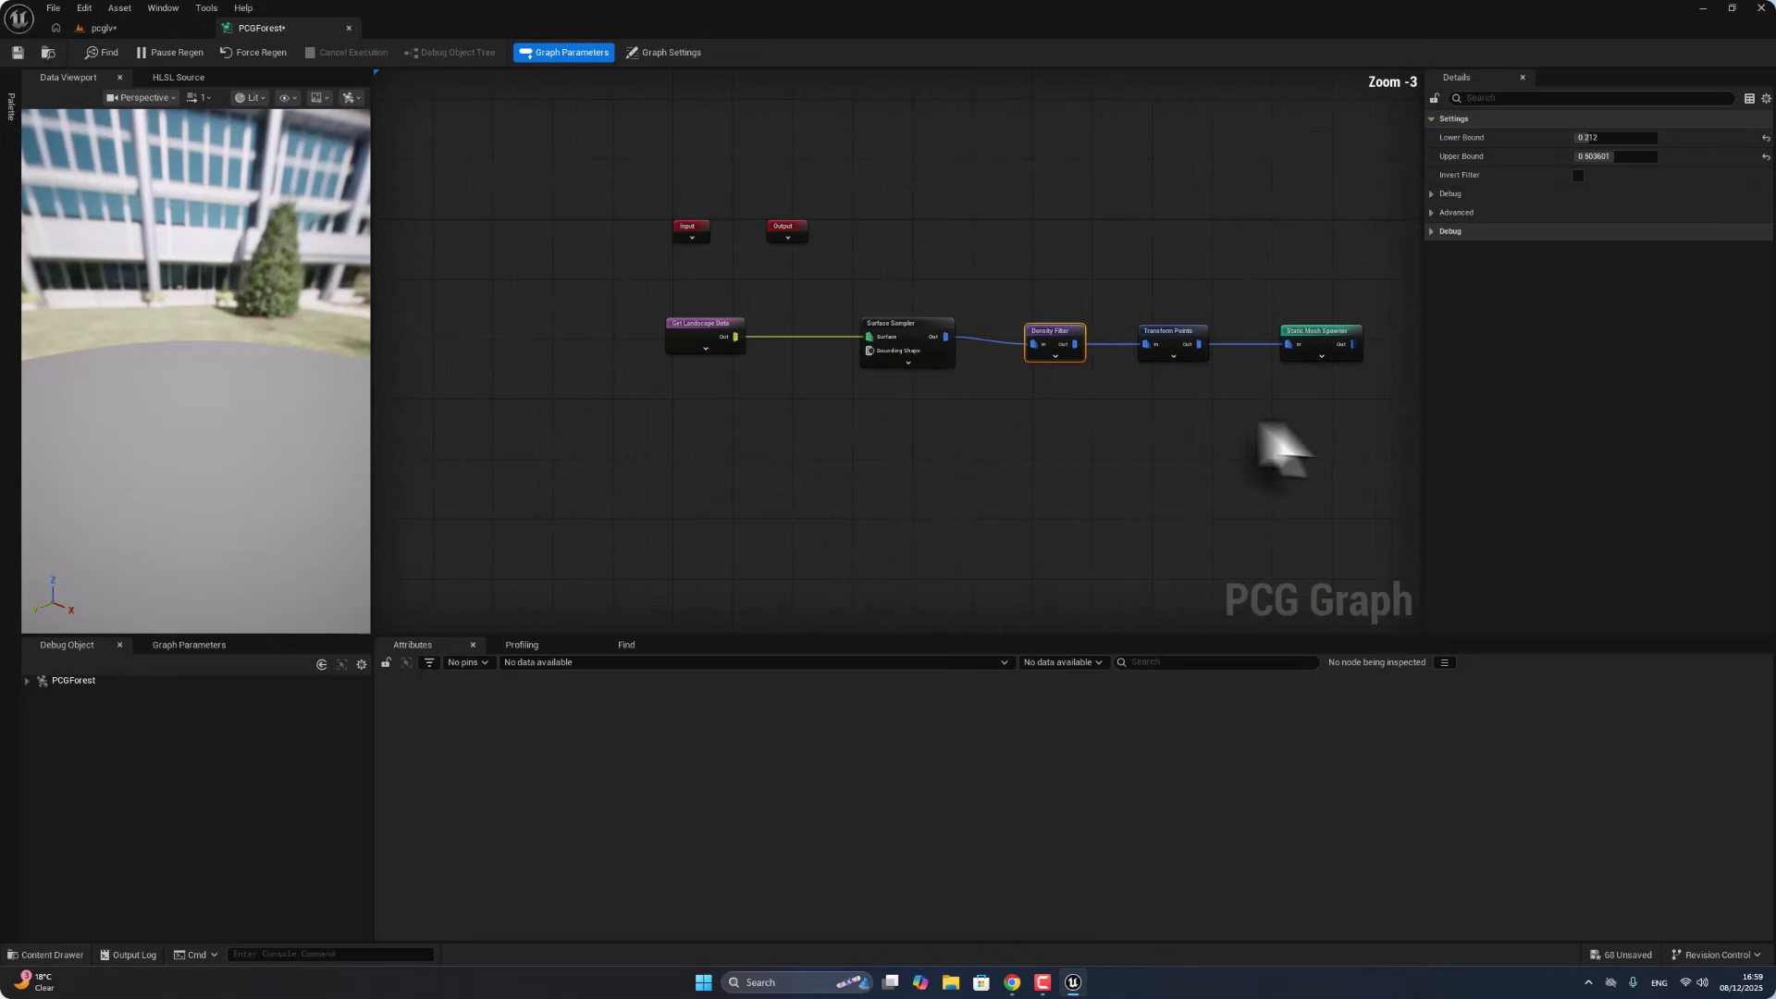
pyautogui.moveTo(1262, 427); pyautogui.dragTo(648, 481, button='right')
pyautogui.click(155, 32)
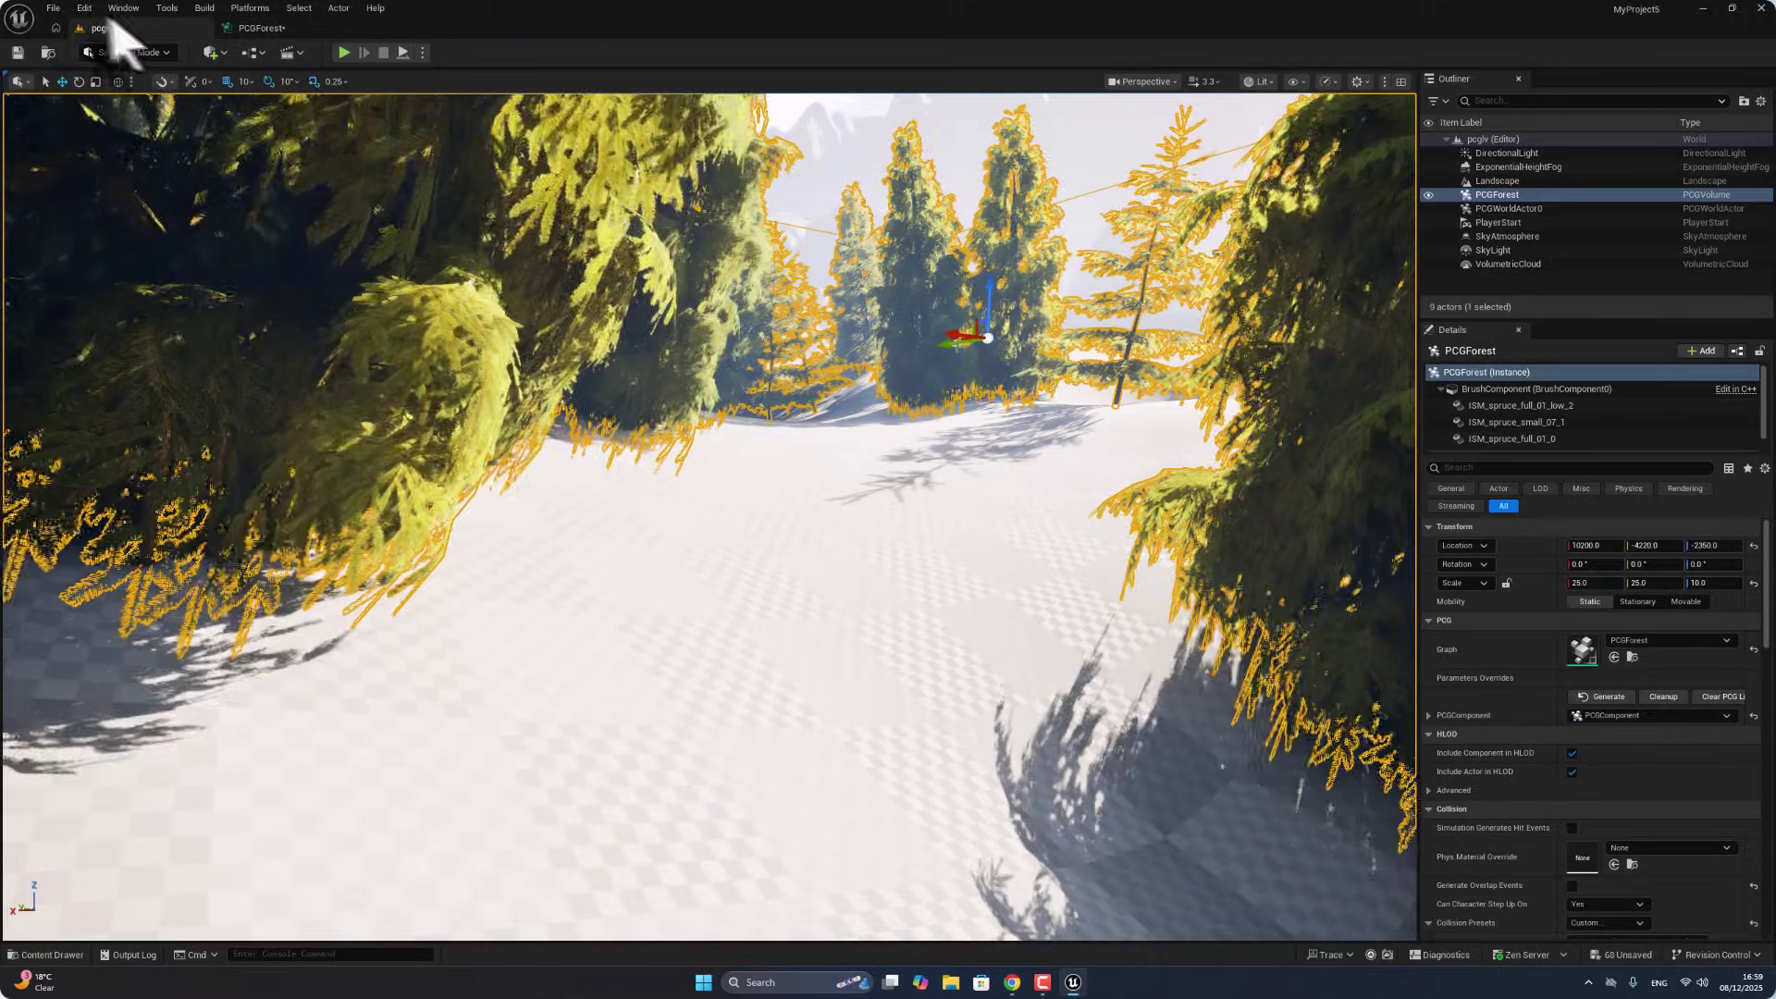
pyautogui.click(54, 8)
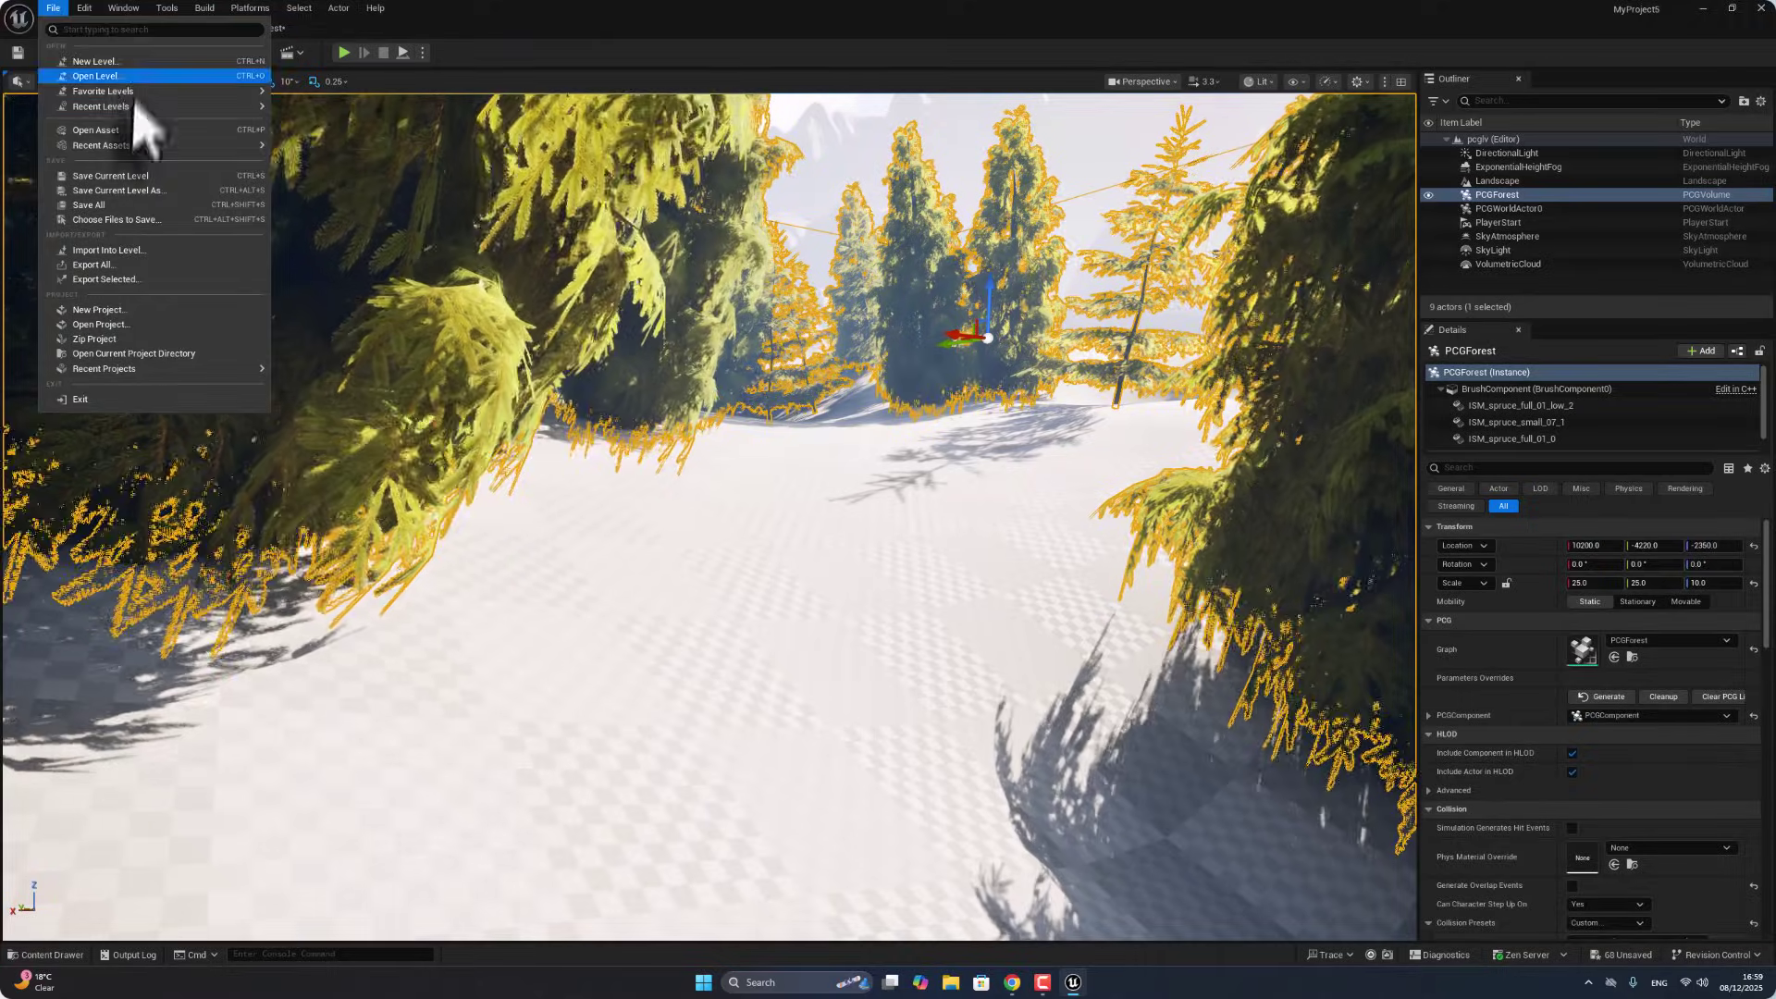
pyautogui.click(93, 204)
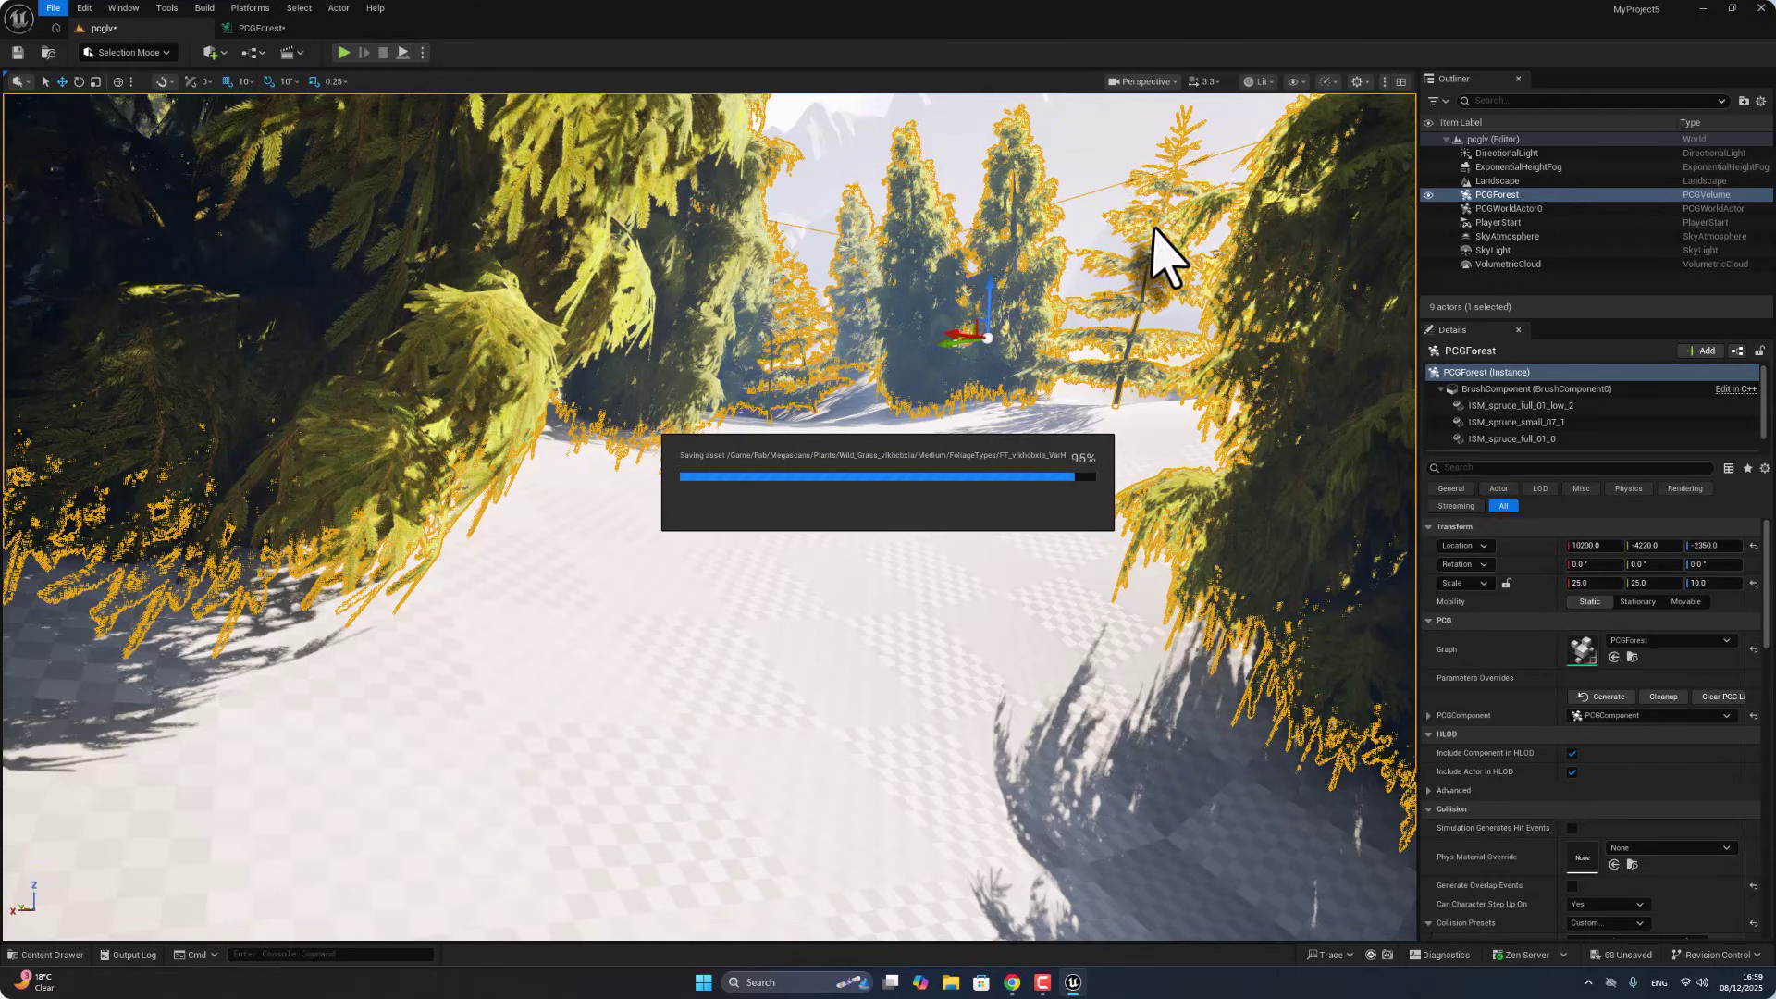
# Step: Select the Landscape actor and locate its Landscape Material property
pyautogui.click(1503, 181)
pyautogui.scroll(-2, 1628, 721)
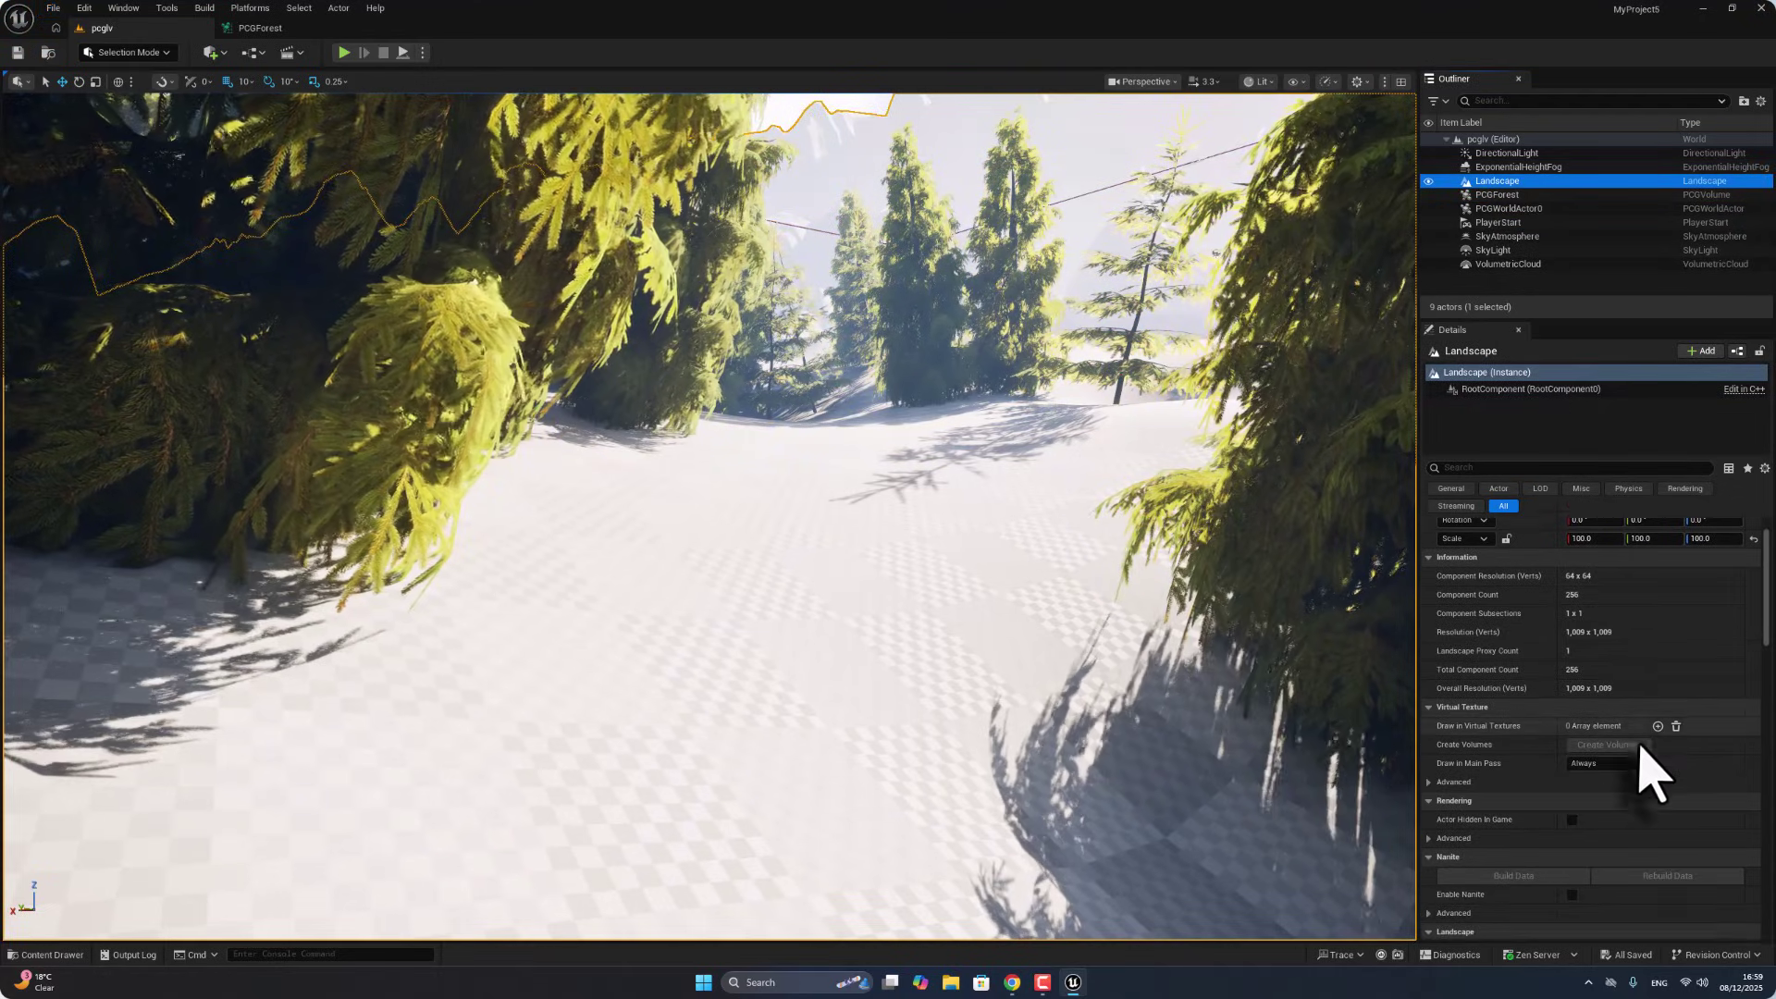
pyautogui.scroll(-10, 1641, 743)
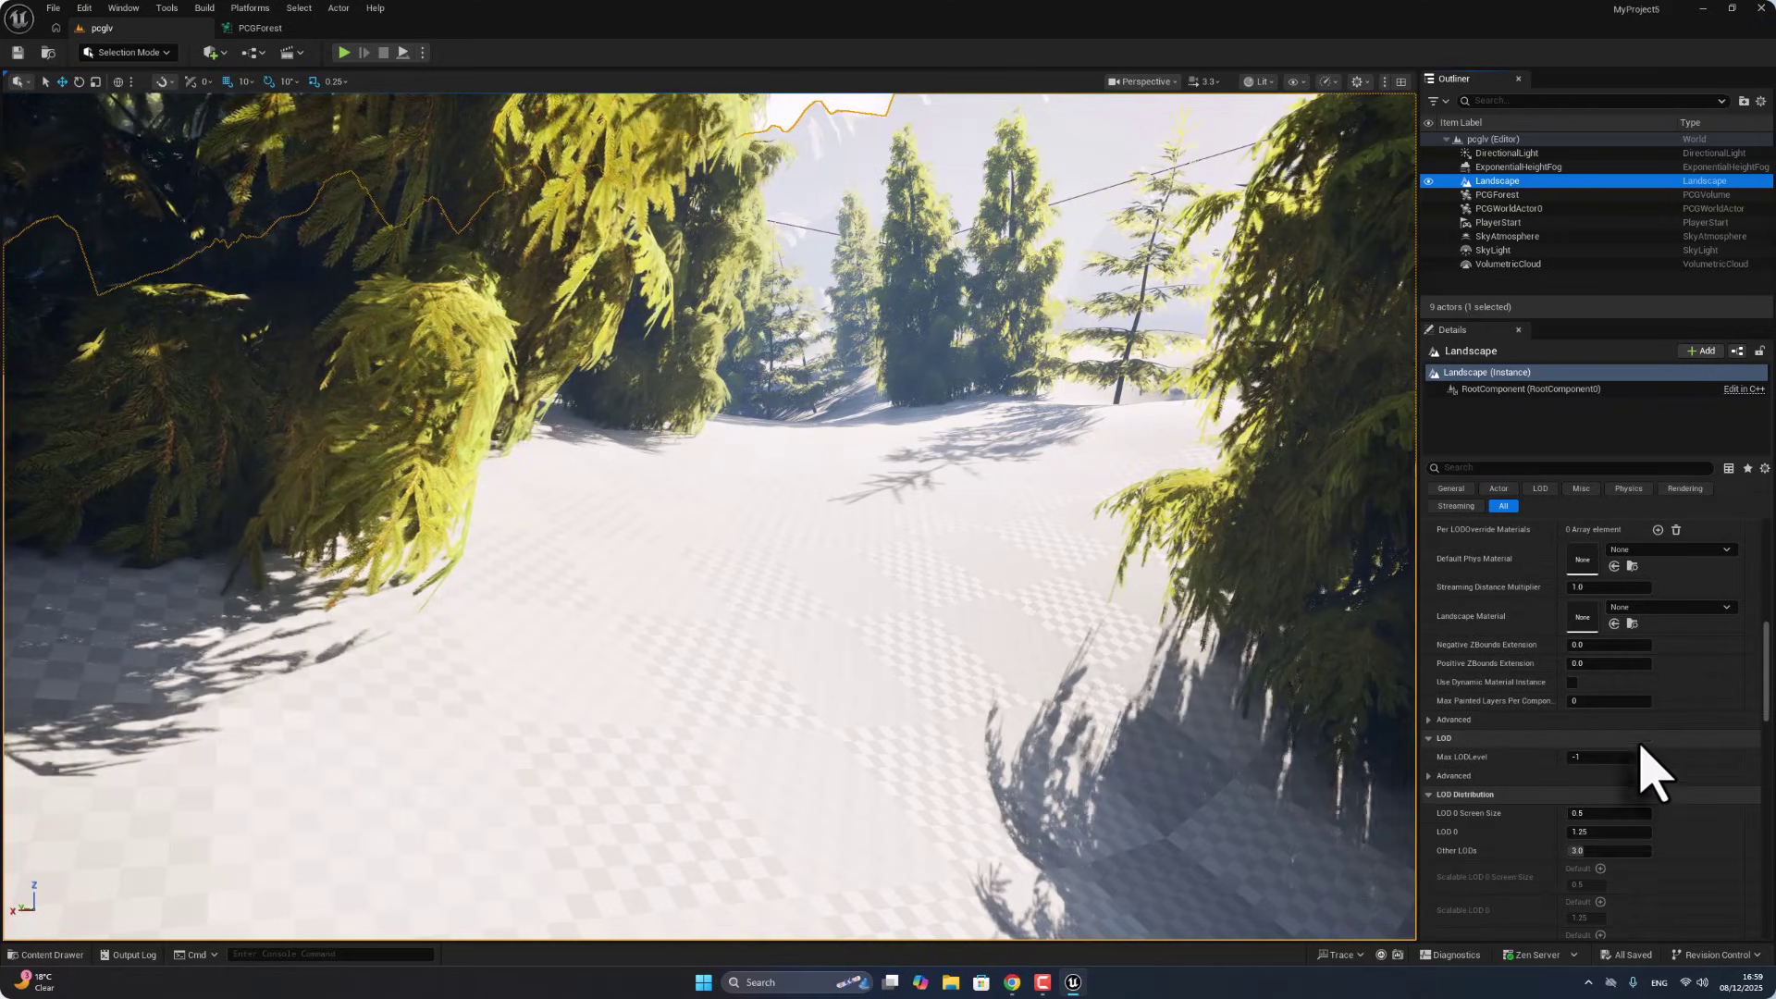
pyautogui.scroll(-2, 1639, 744)
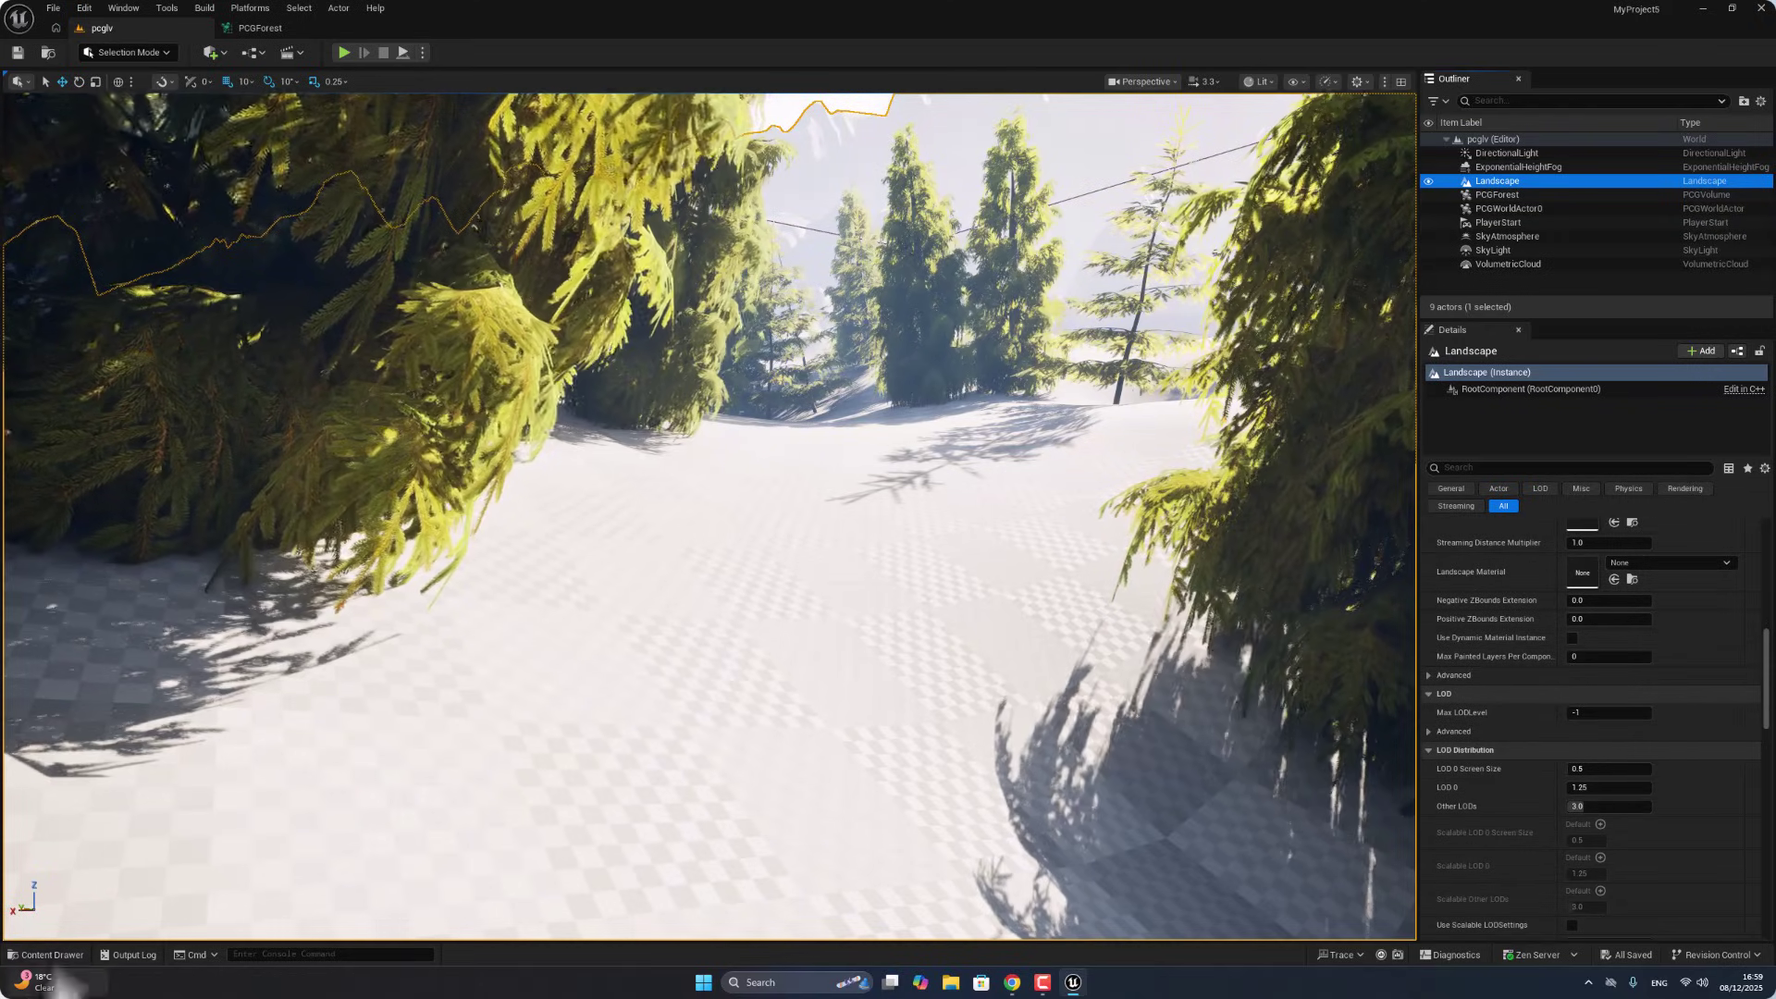
# Step: Turn off the Static Mesh filter and assign MI_xdhhdgq from the Megascans Dirt_Ground Materials folder as the Landscape Material
pyautogui.click(52, 955)
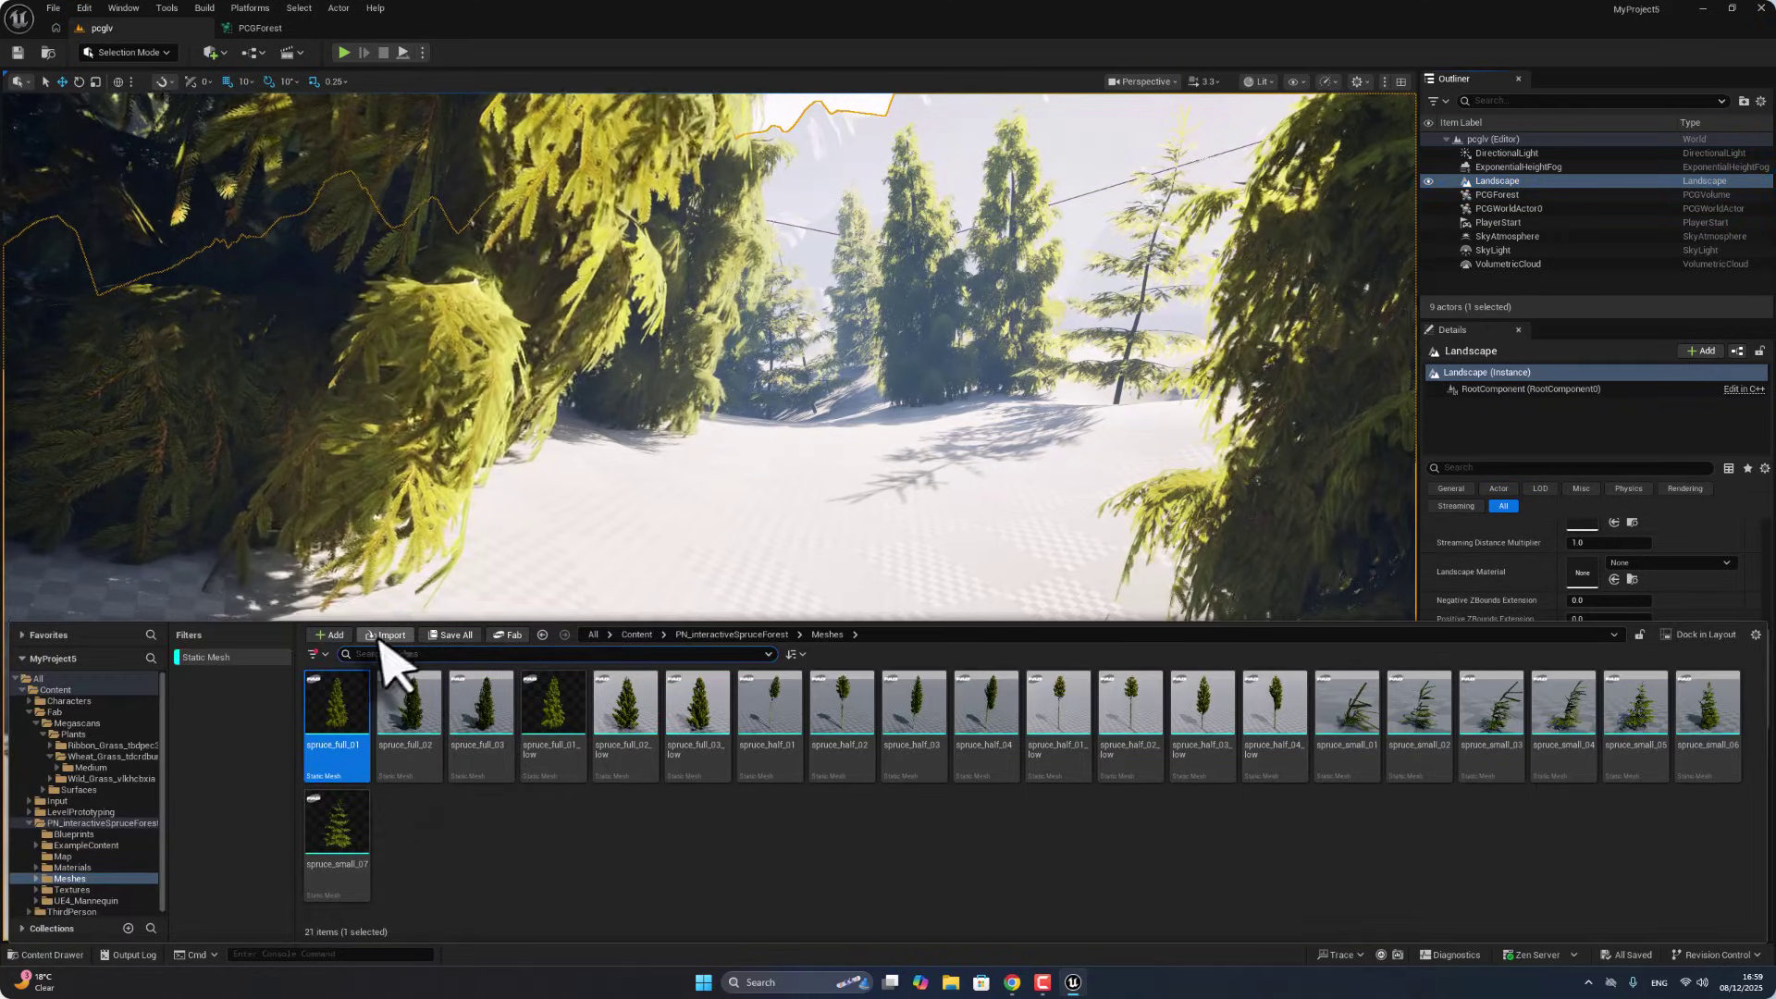
pyautogui.click(197, 657)
pyautogui.click(632, 635)
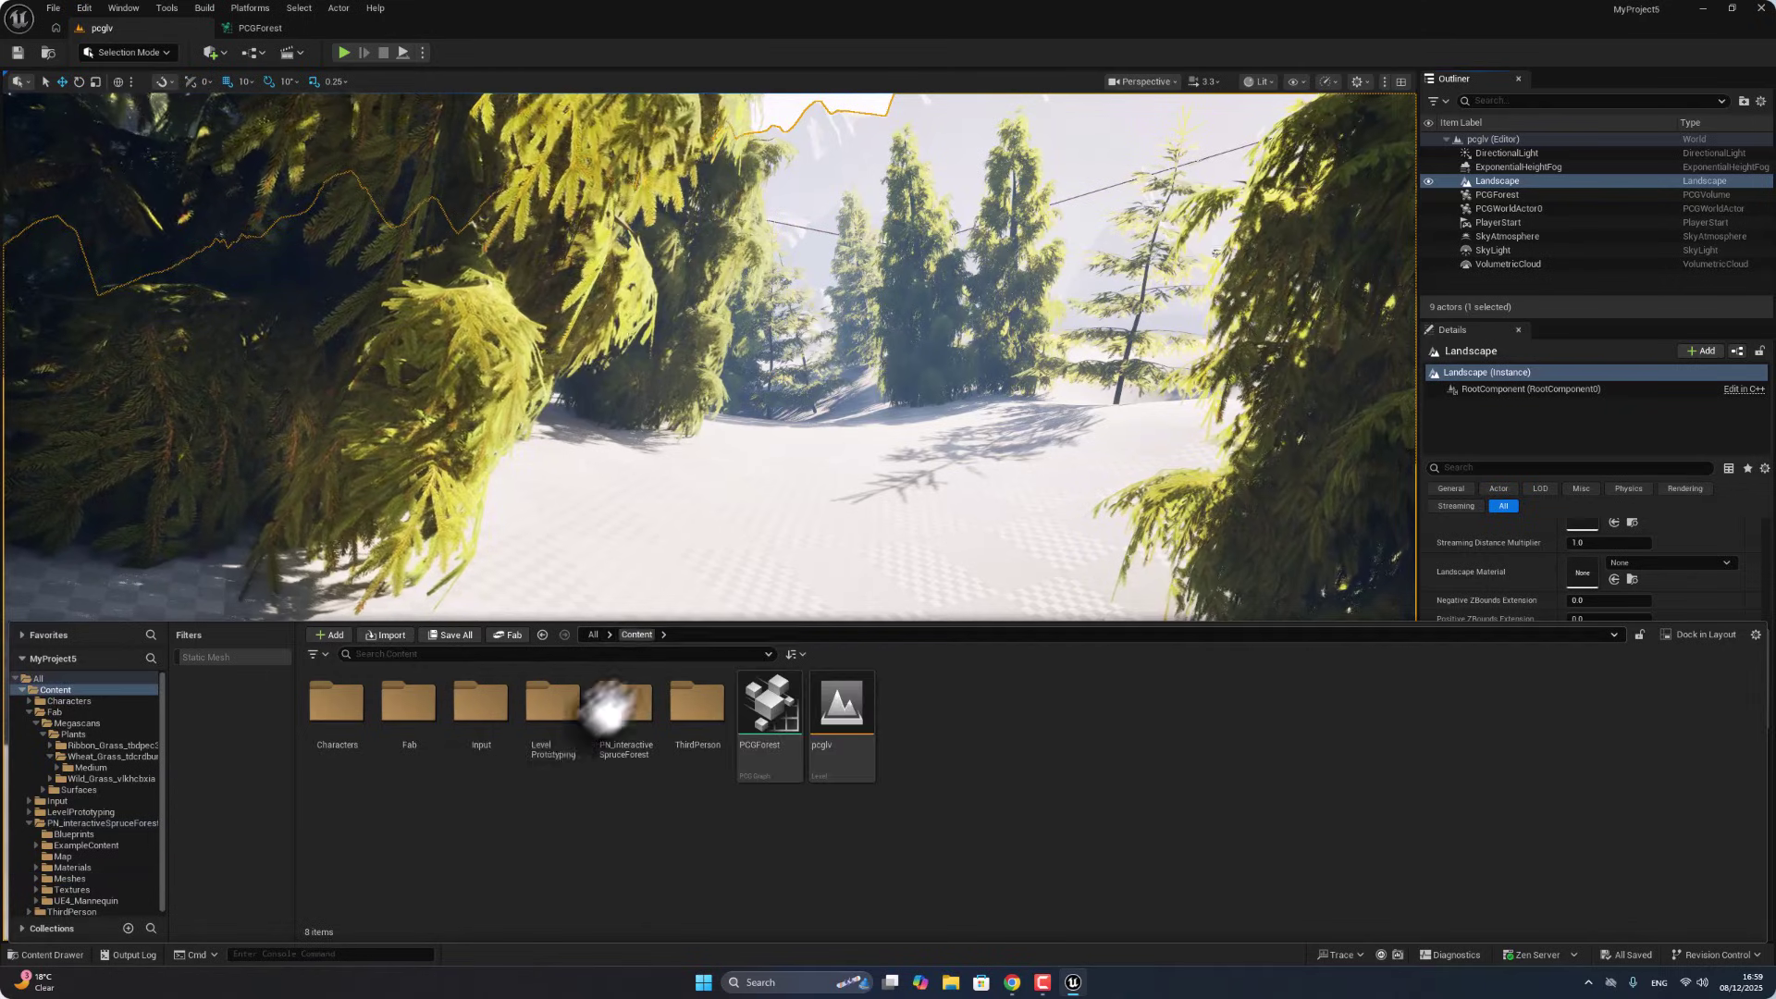
pyautogui.doubleClick(398, 714)
pyautogui.doubleClick(342, 703)
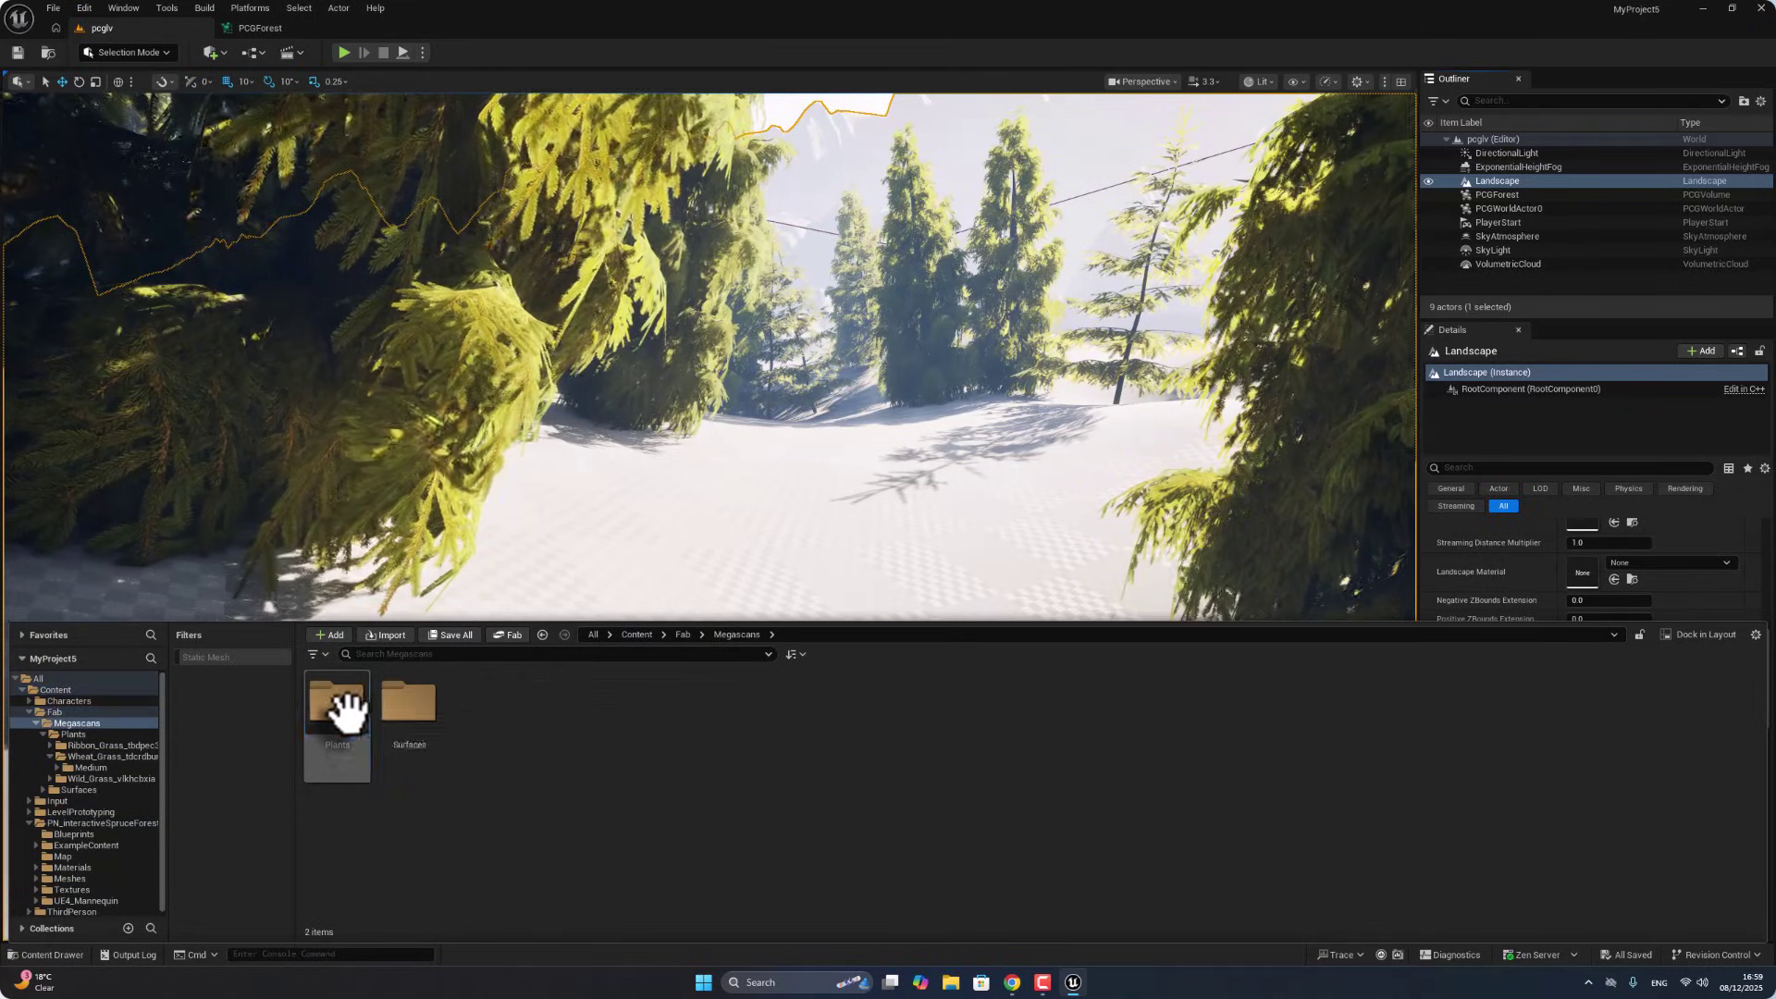
pyautogui.doubleClick(397, 714)
pyautogui.doubleClick(348, 717)
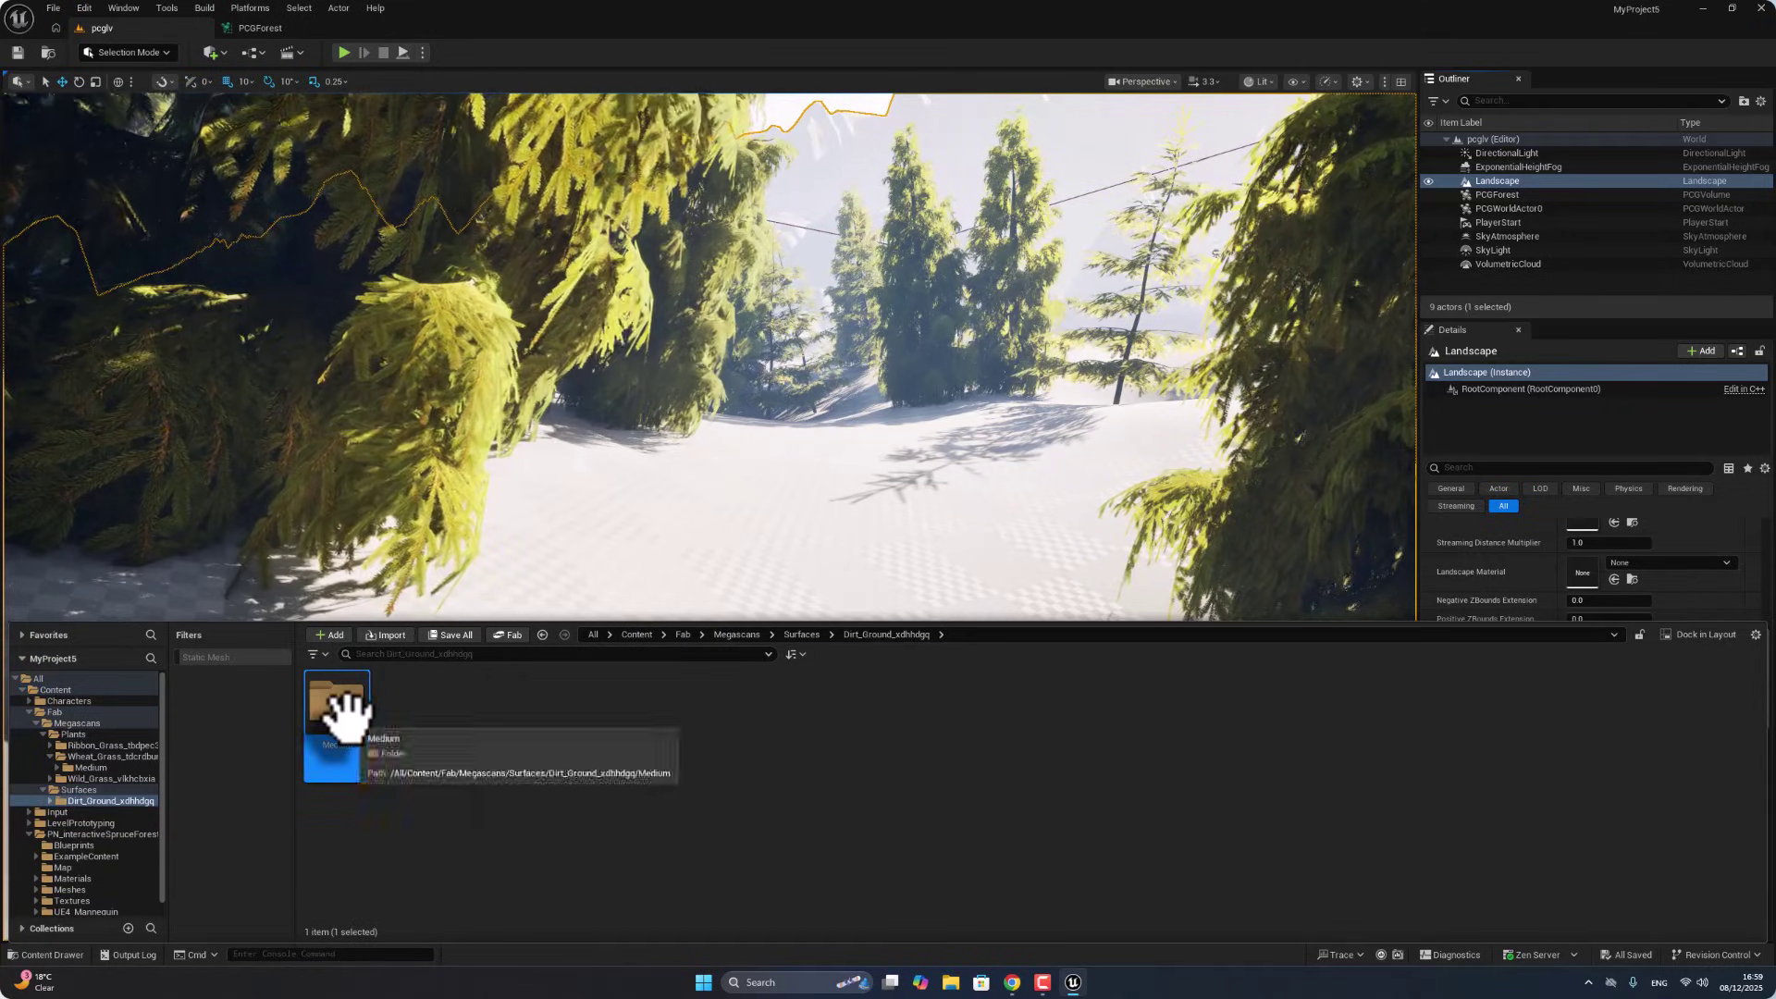
pyautogui.doubleClick(348, 717)
pyautogui.doubleClick(348, 717)
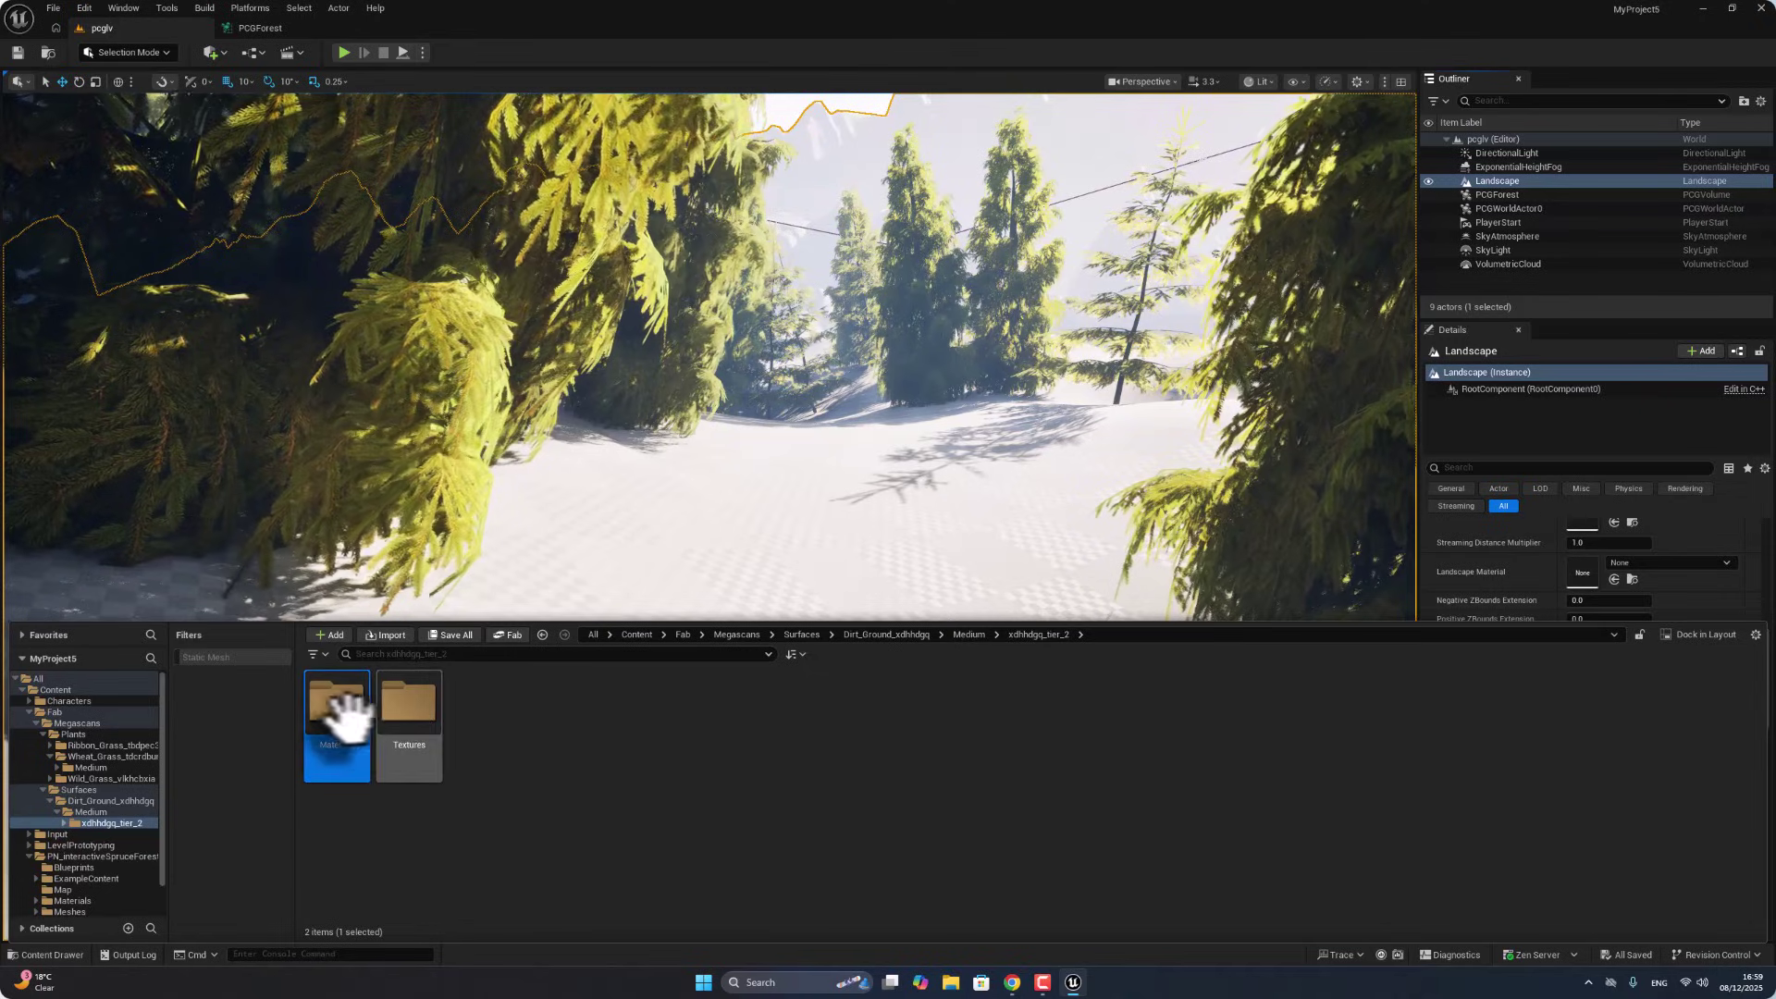
pyautogui.doubleClick(339, 705)
pyautogui.moveTo(339, 705); pyautogui.dragTo(1587, 571)
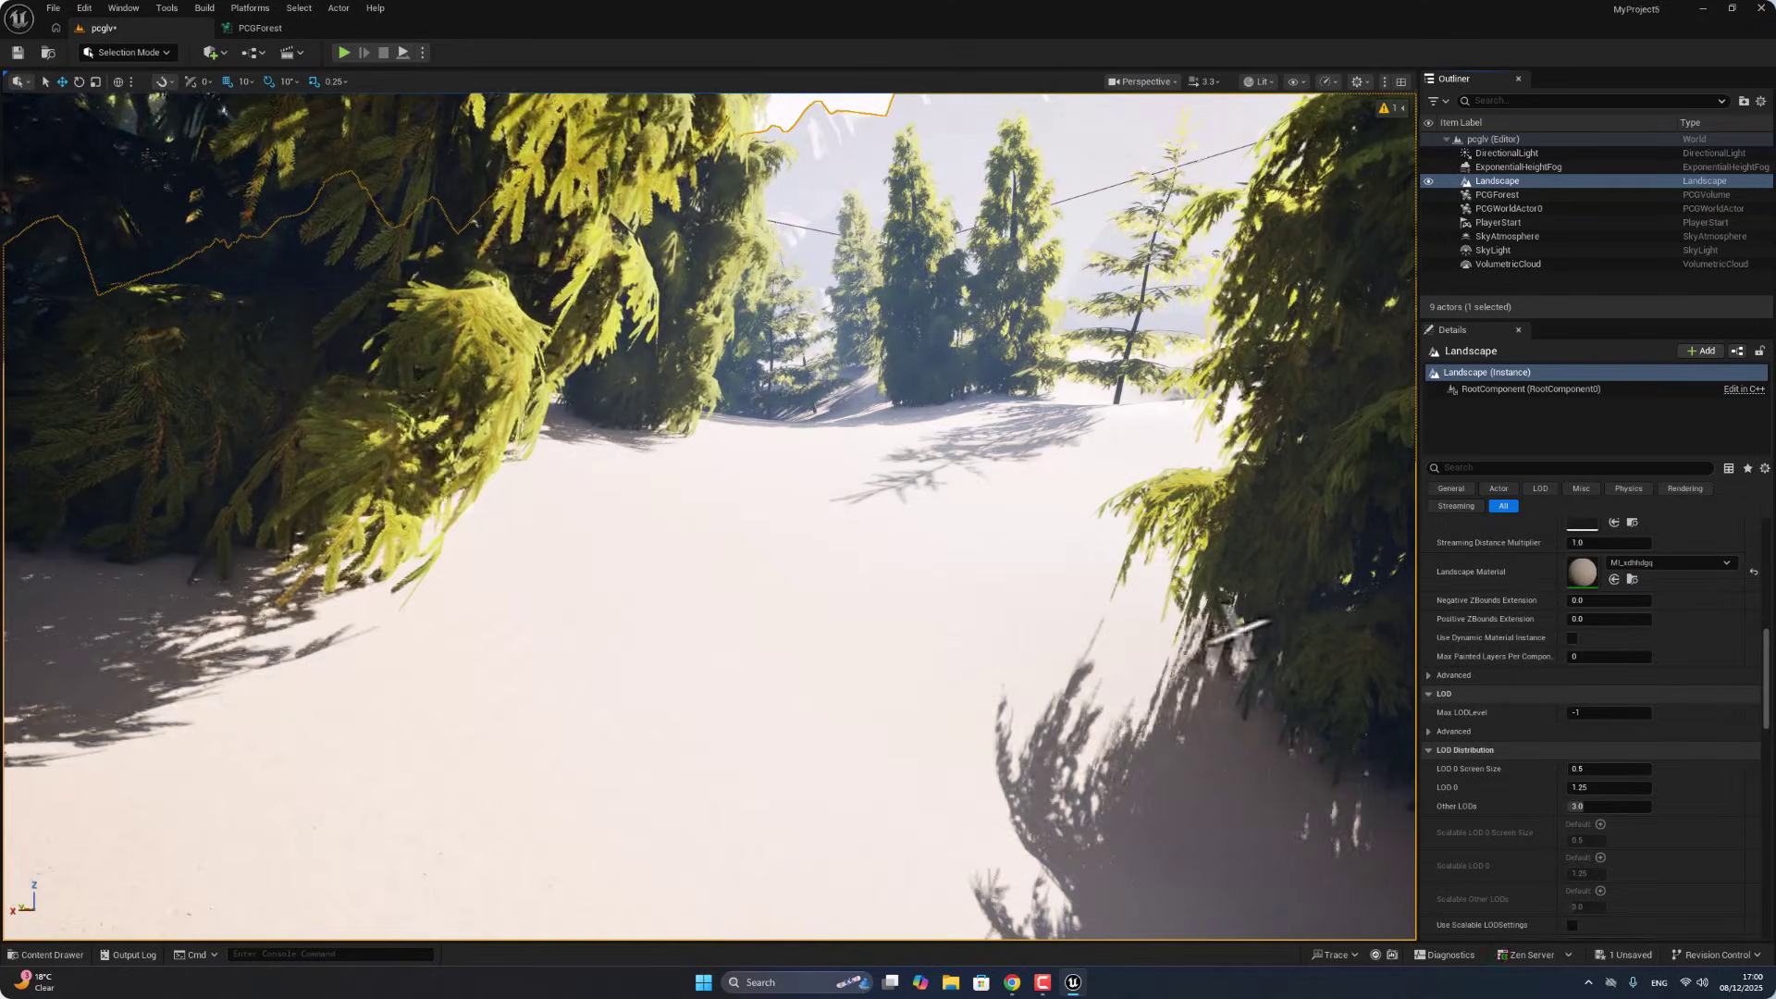
pyautogui.moveTo(820, 602); pyautogui.dragTo(1309, 387, button='right')
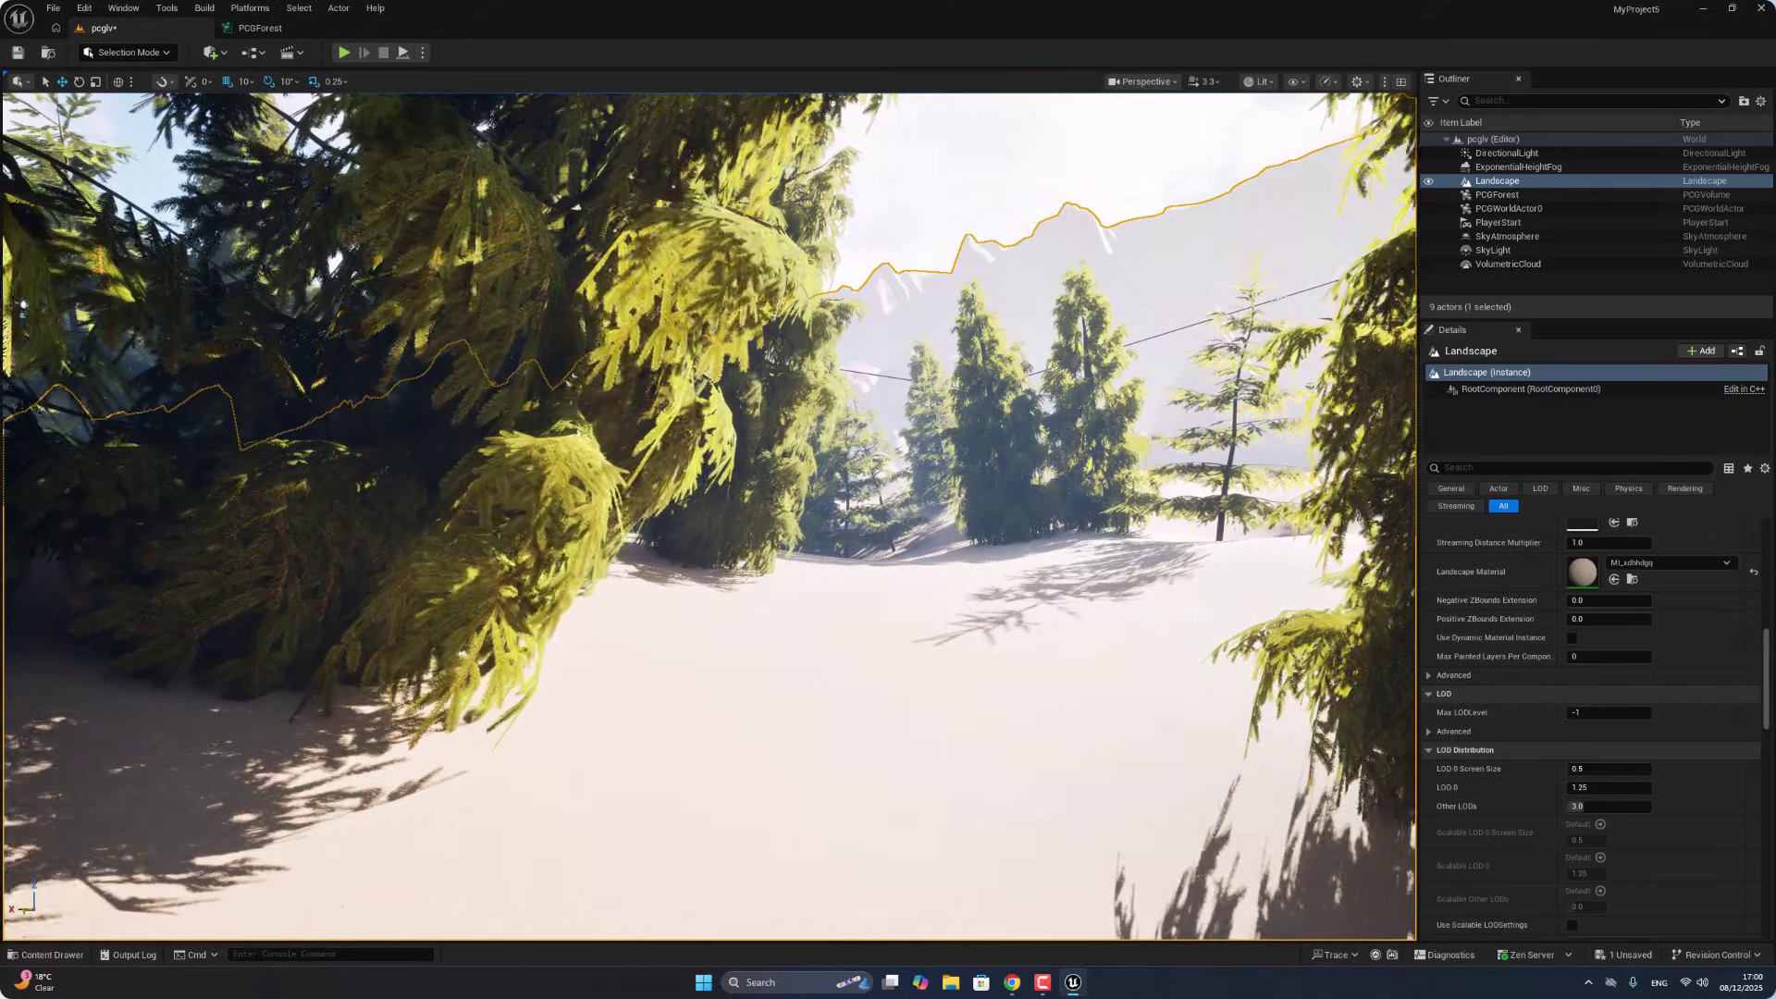
# Step: Return to the project's root Content folder and filter it to Static Mesh assets
pyautogui.click(46, 954)
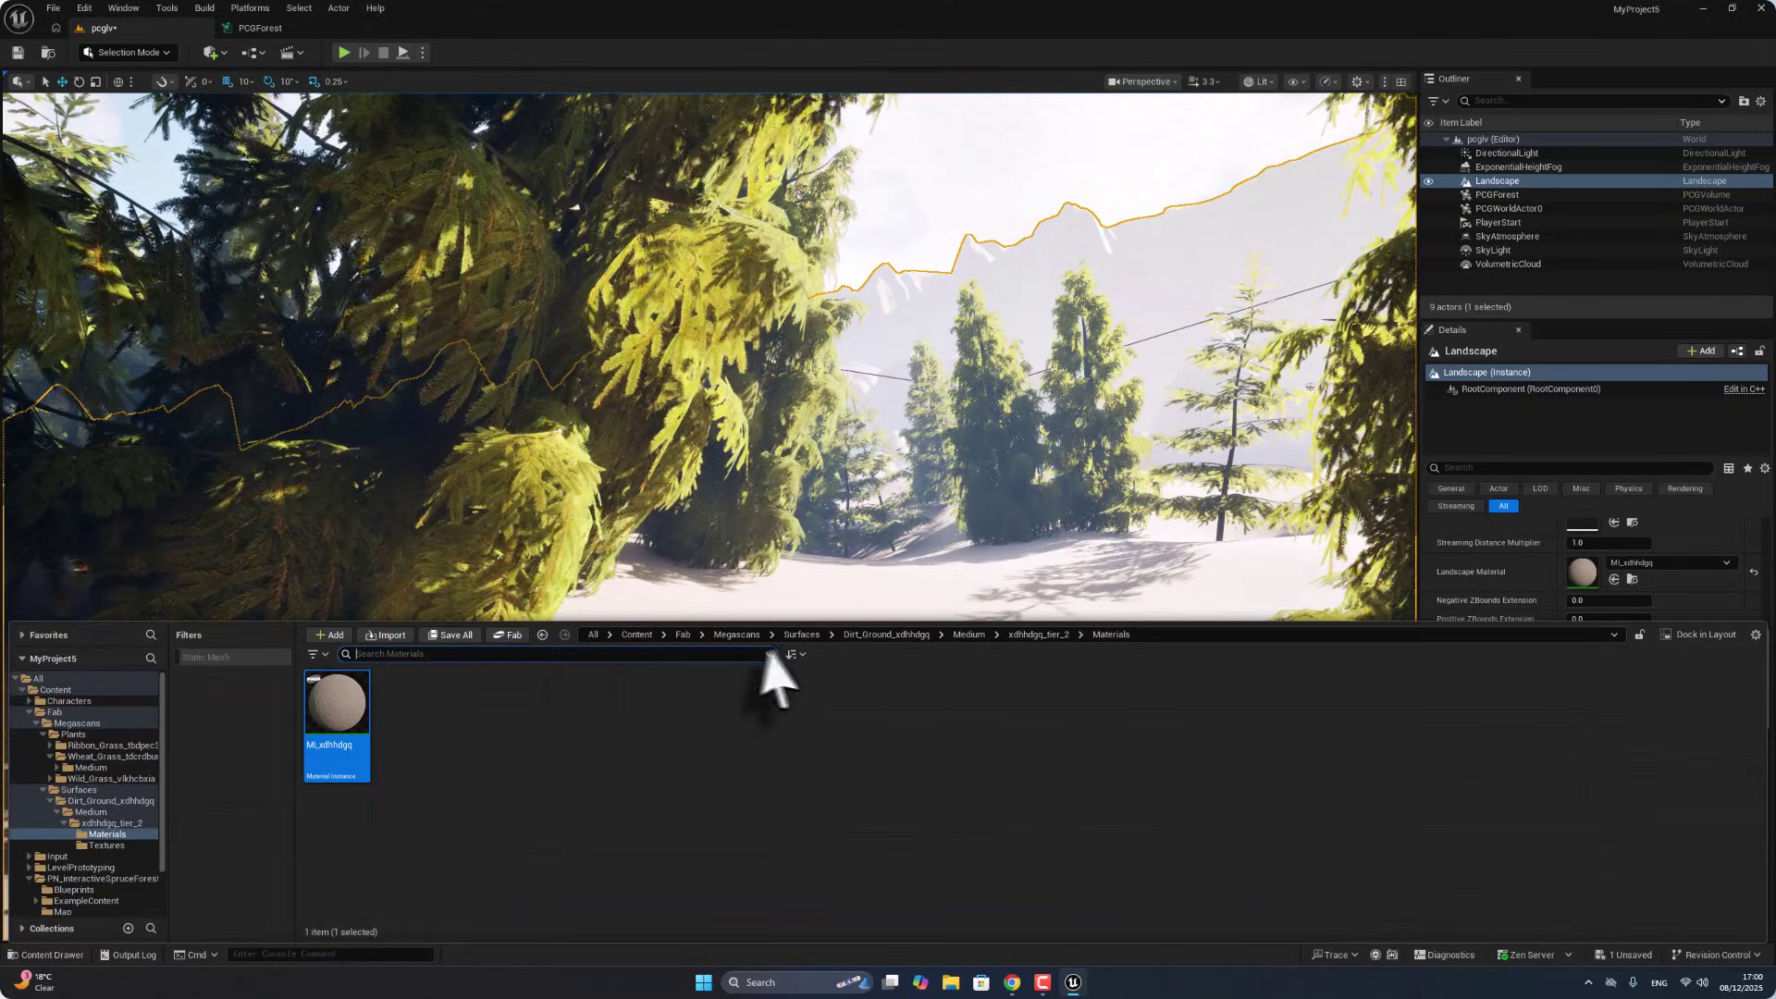
pyautogui.click(648, 636)
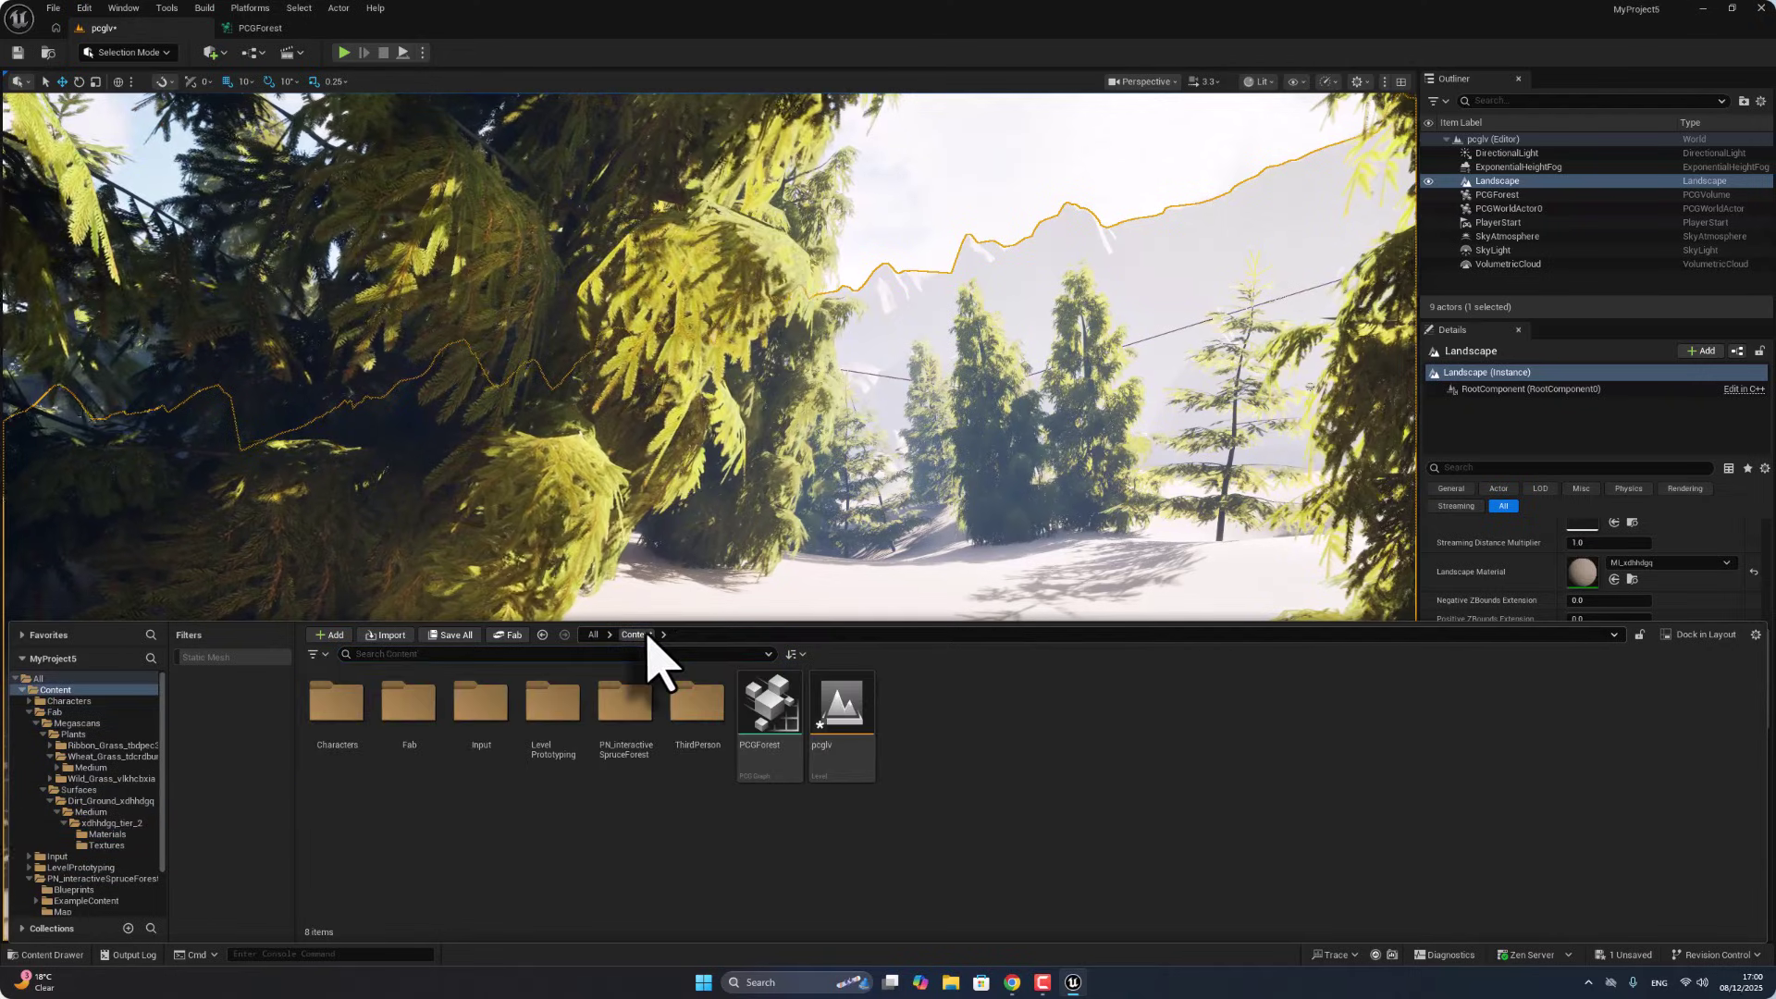
pyautogui.click(242, 657)
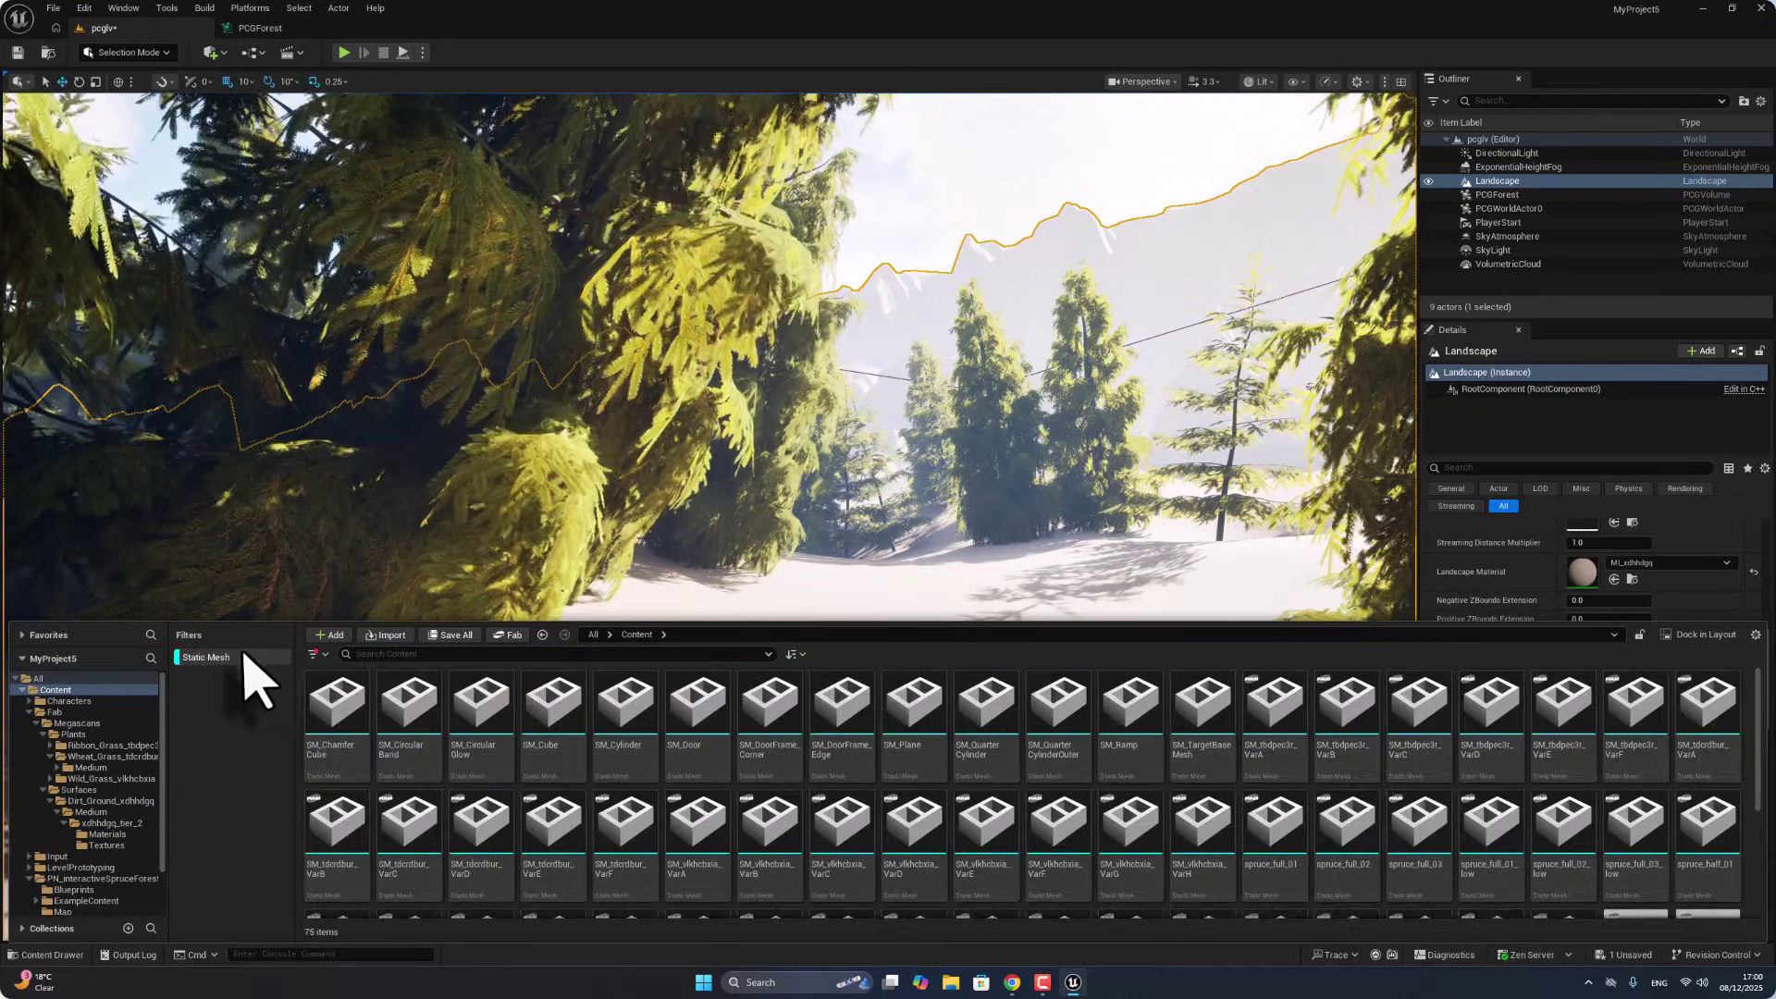
# Step: Enable Nanite on all static meshes in the Content folder, then turn off the Static Mesh filter
pyautogui.click(771, 834)
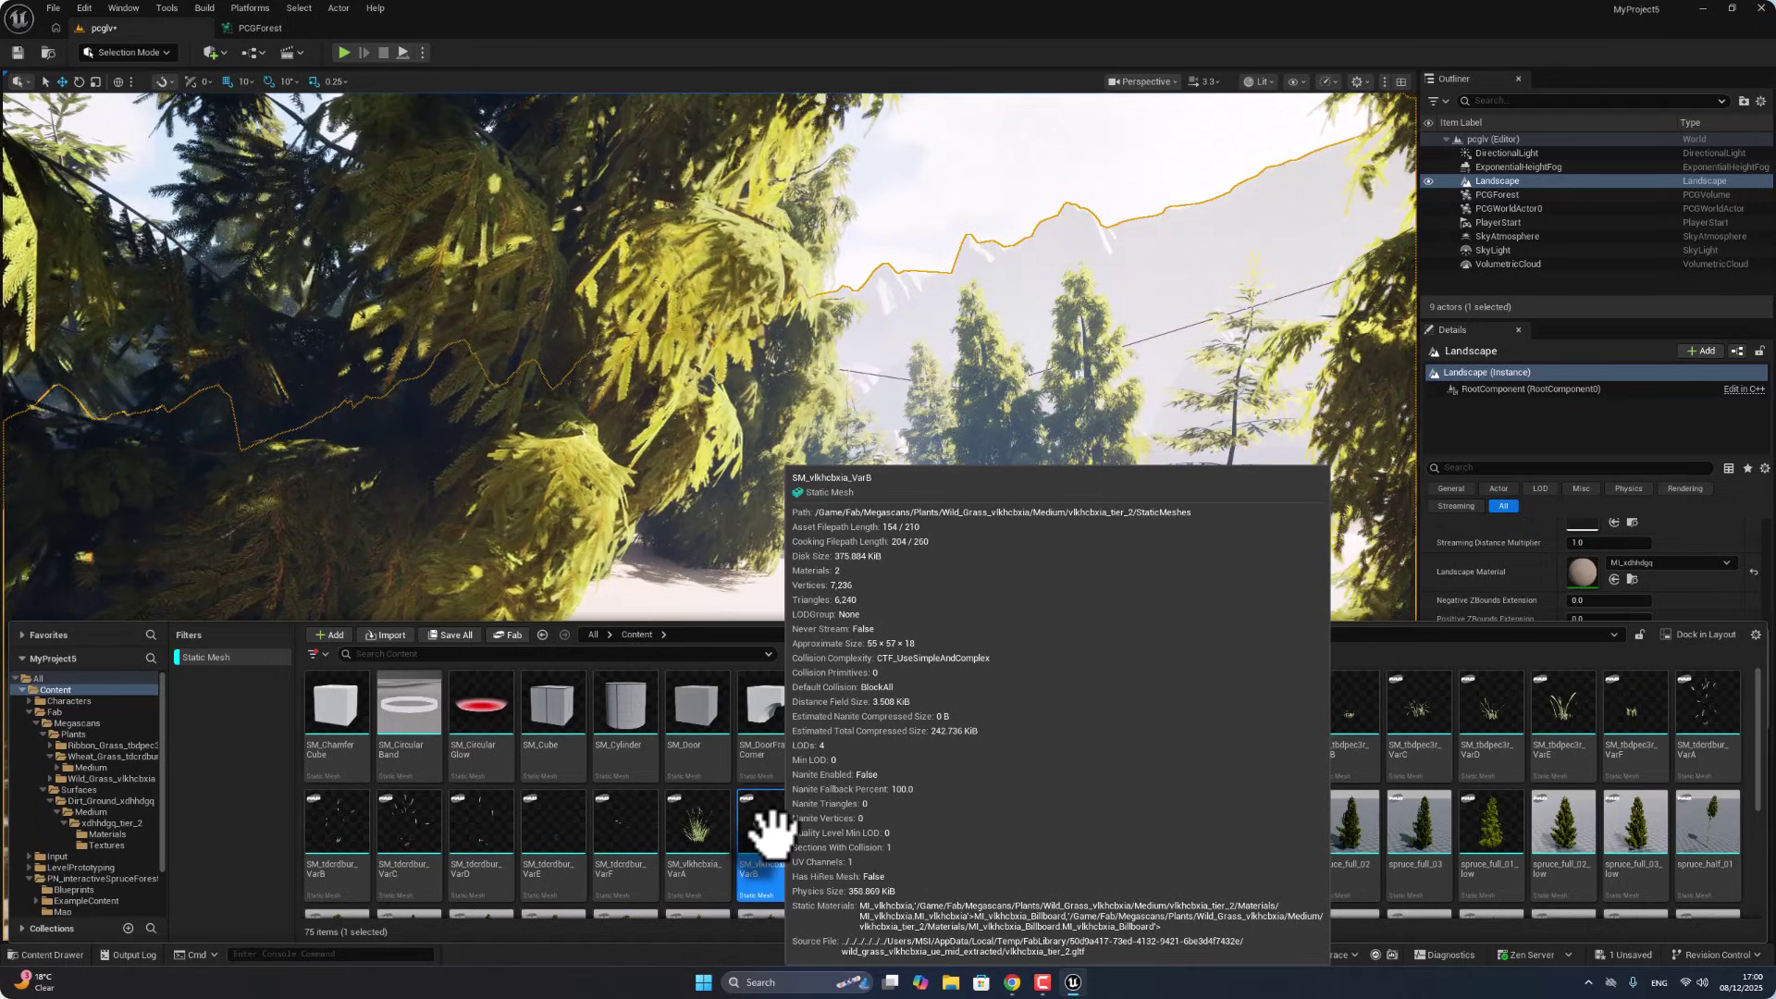
pyautogui.hotkey('ctrl', 'a')
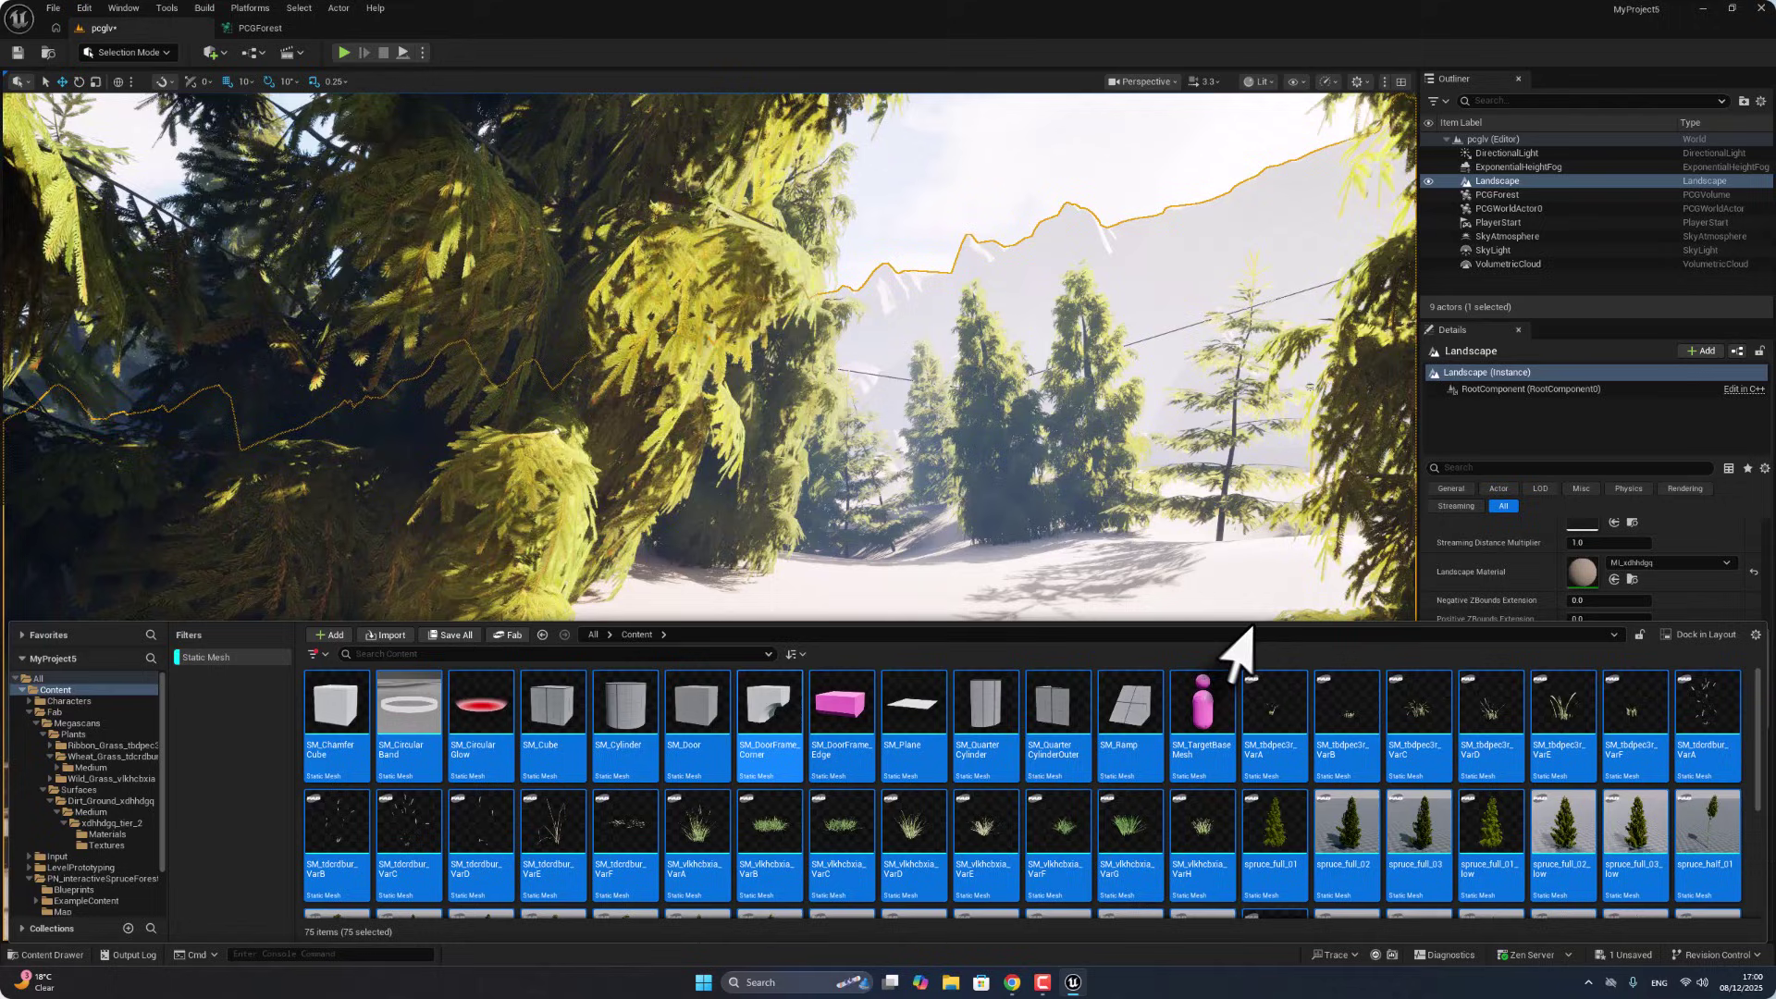
pyautogui.rightClick(911, 705)
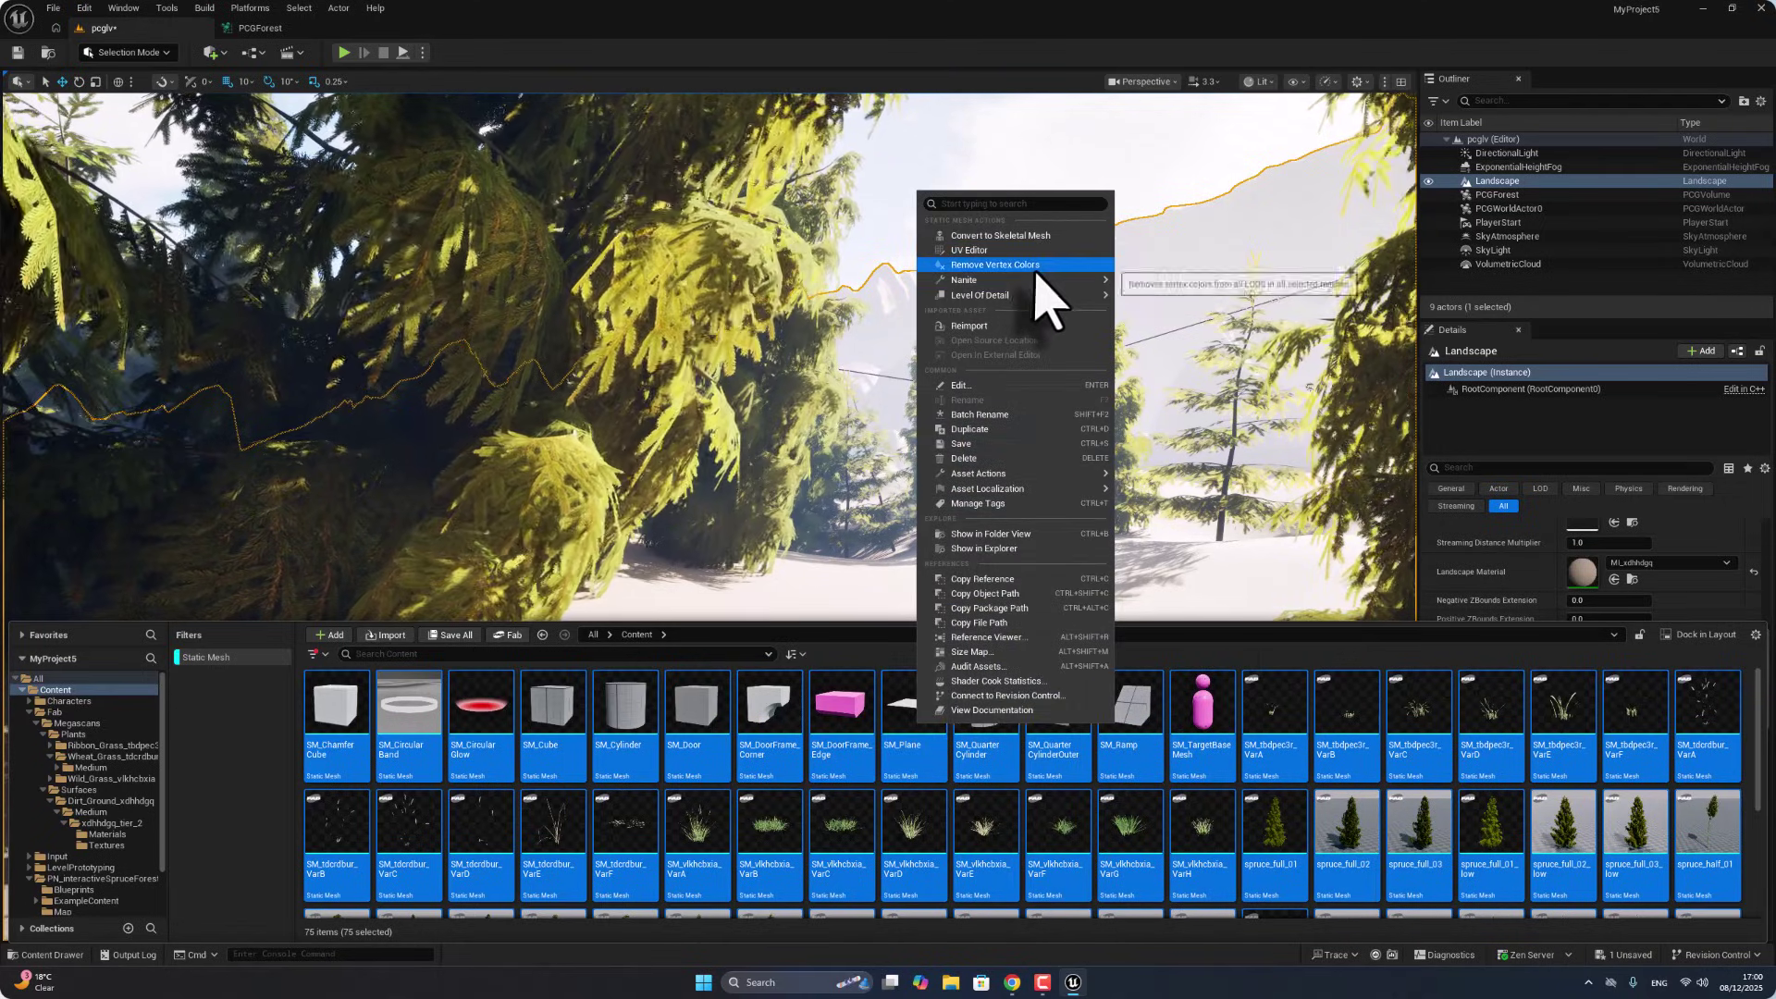
pyautogui.moveTo(1029, 282)
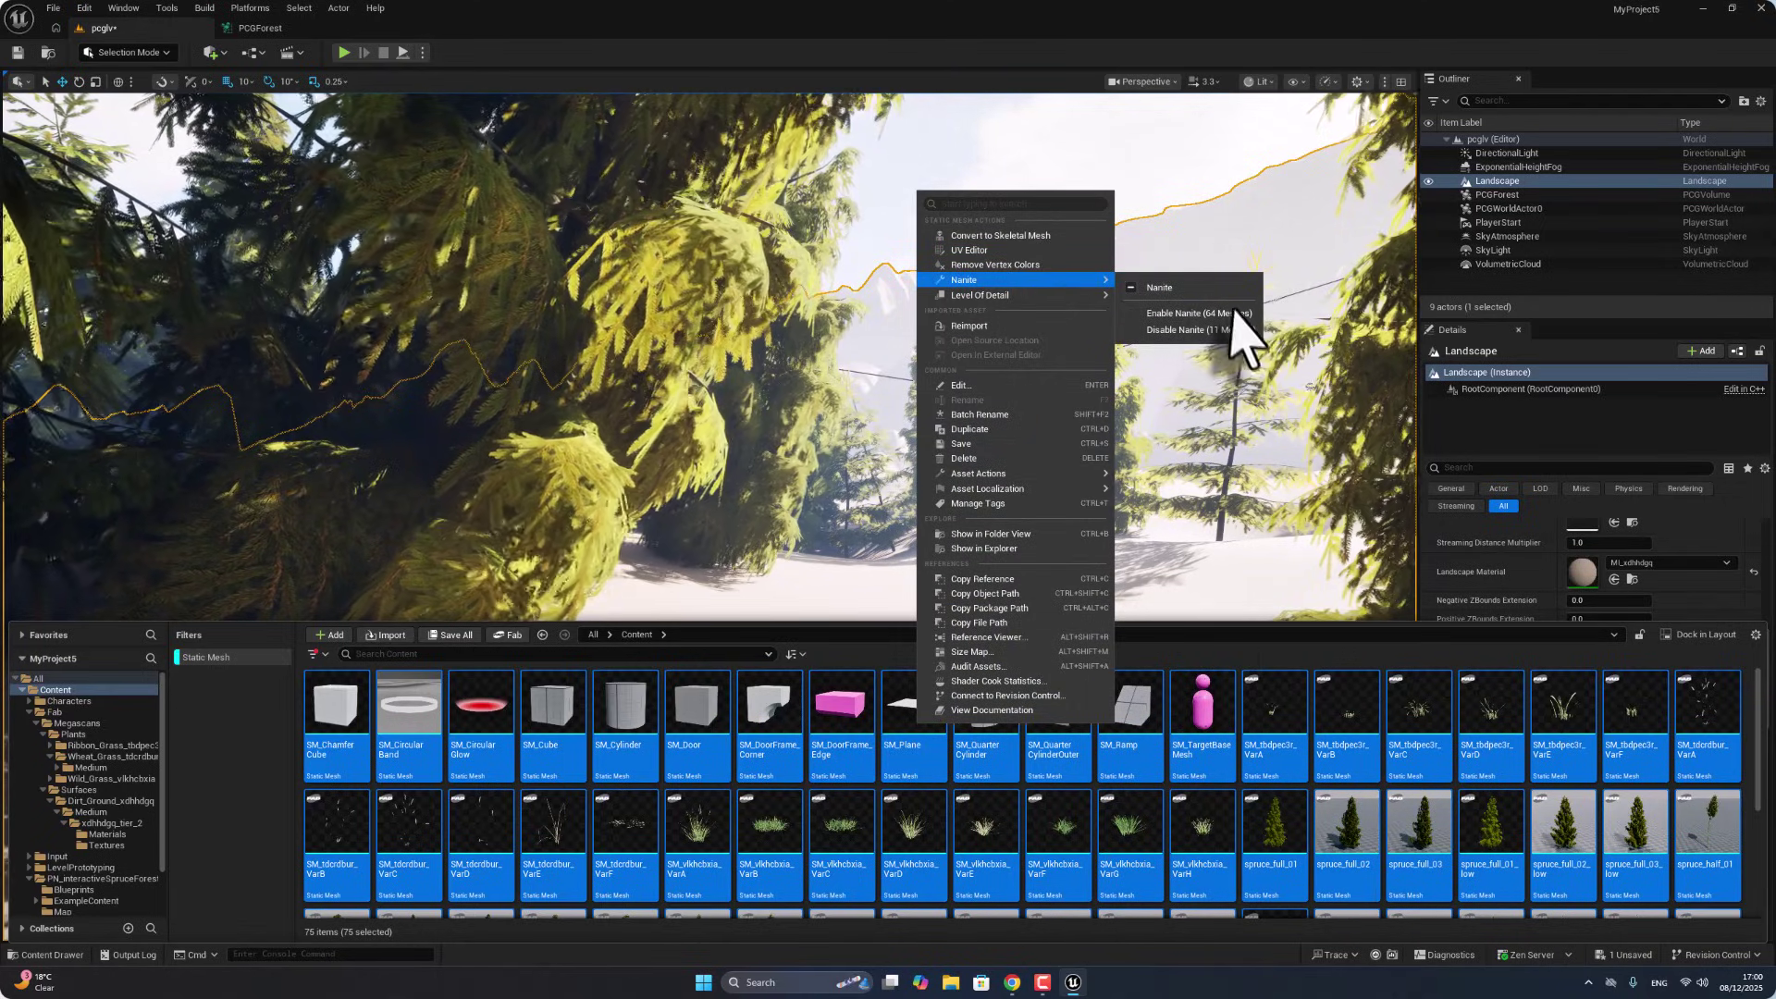
pyautogui.click(1199, 314)
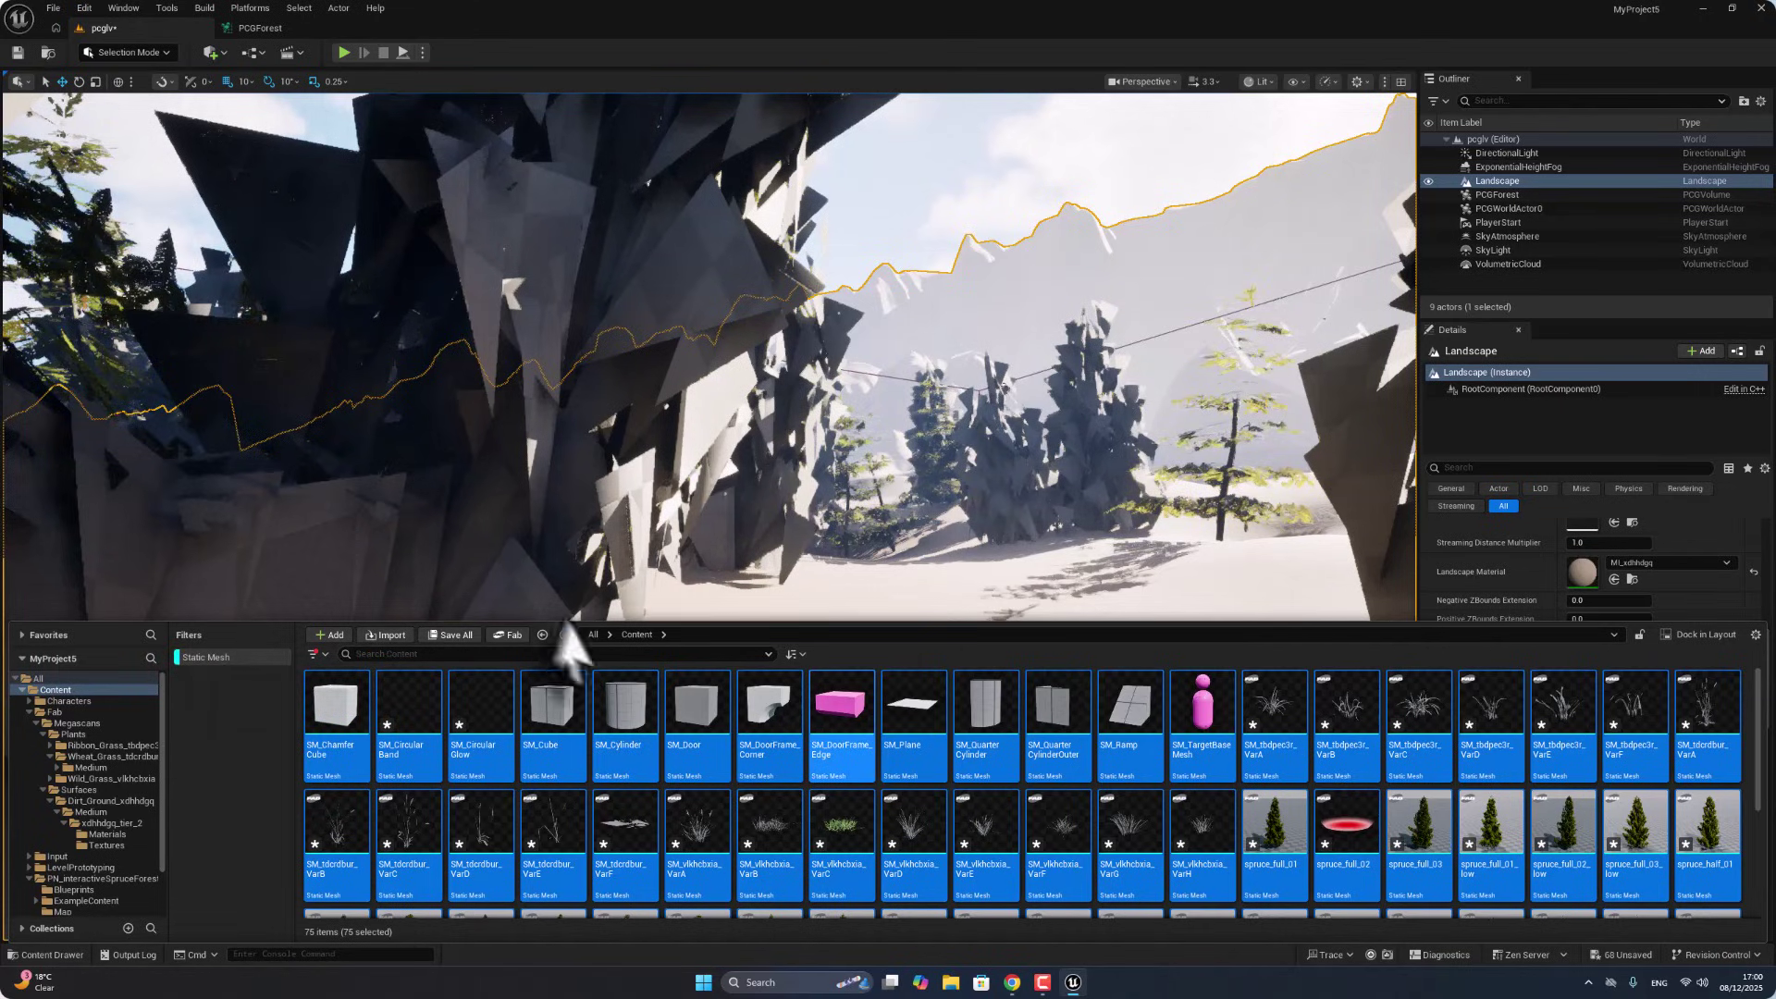
pyautogui.click(224, 657)
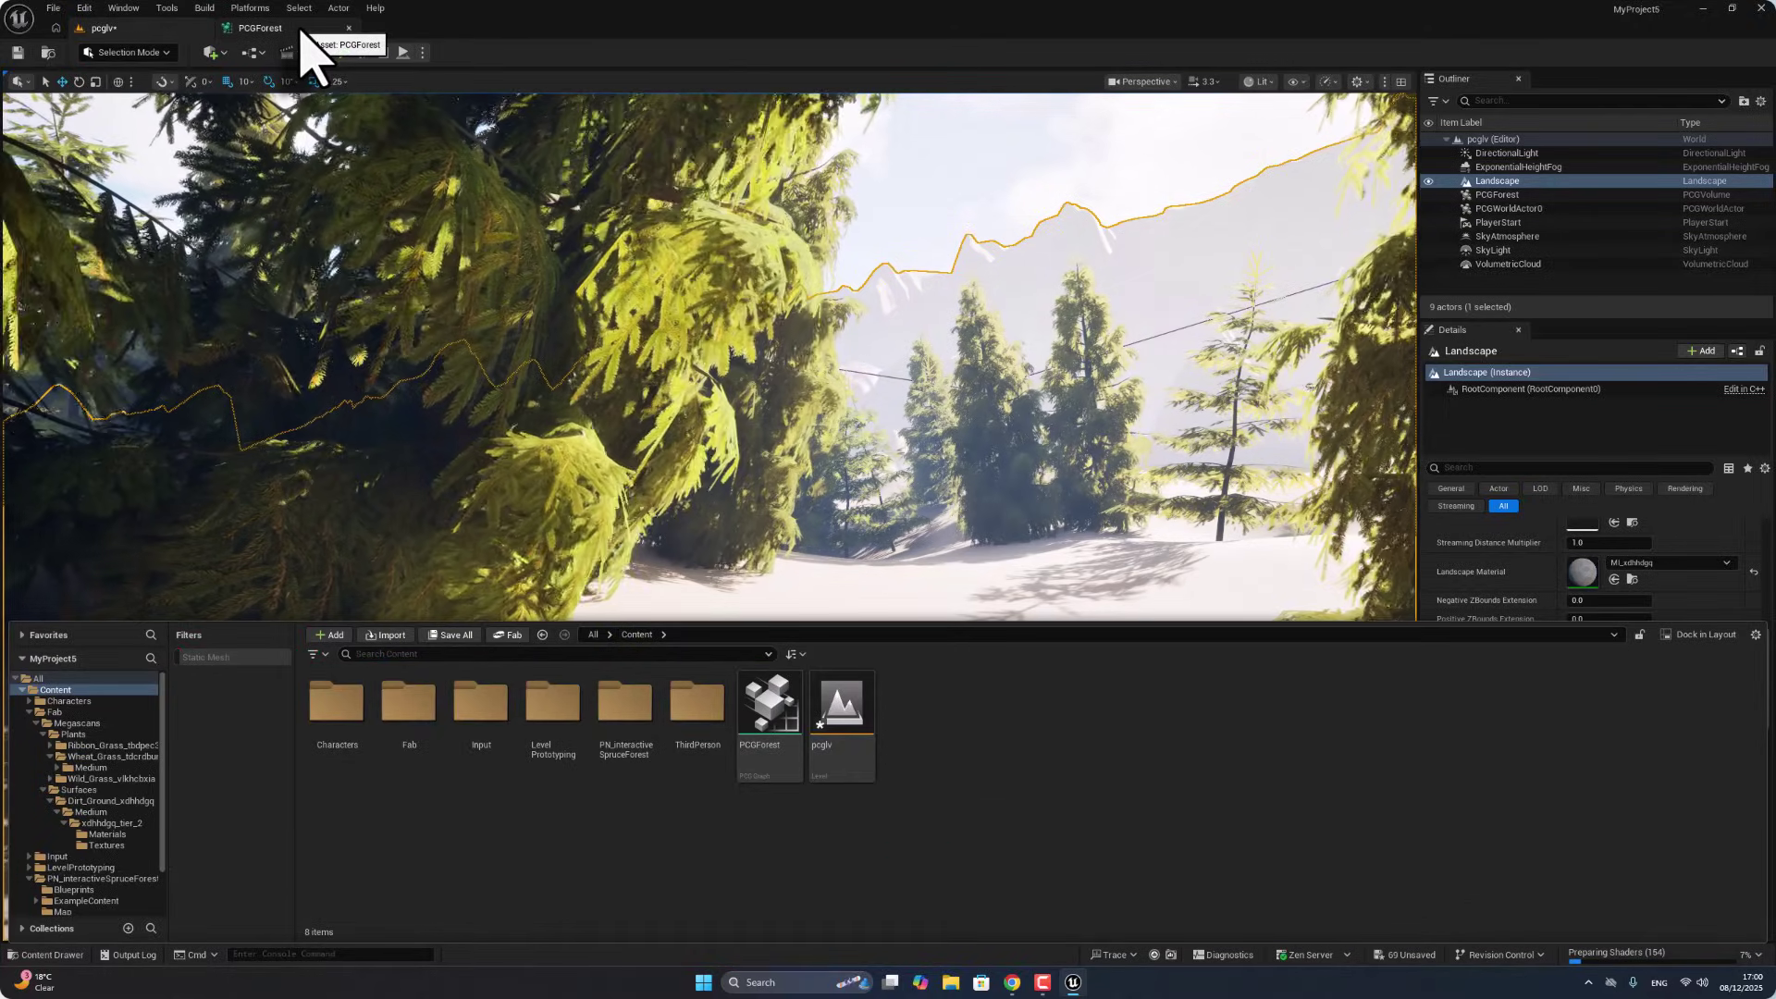
# Step: Duplicate the PCGForest graph's node chain from Get Landscape Data to Static Mesh Spawner and align the copy directly below the original
pyautogui.click(301, 27)
pyautogui.moveTo(780, 503); pyautogui.dragTo(835, 436, button='right')
pyautogui.scroll(3, 781, 515)
pyautogui.moveTo(1369, 275); pyautogui.dragTo(752, 310)
pyautogui.rightClick(749, 319)
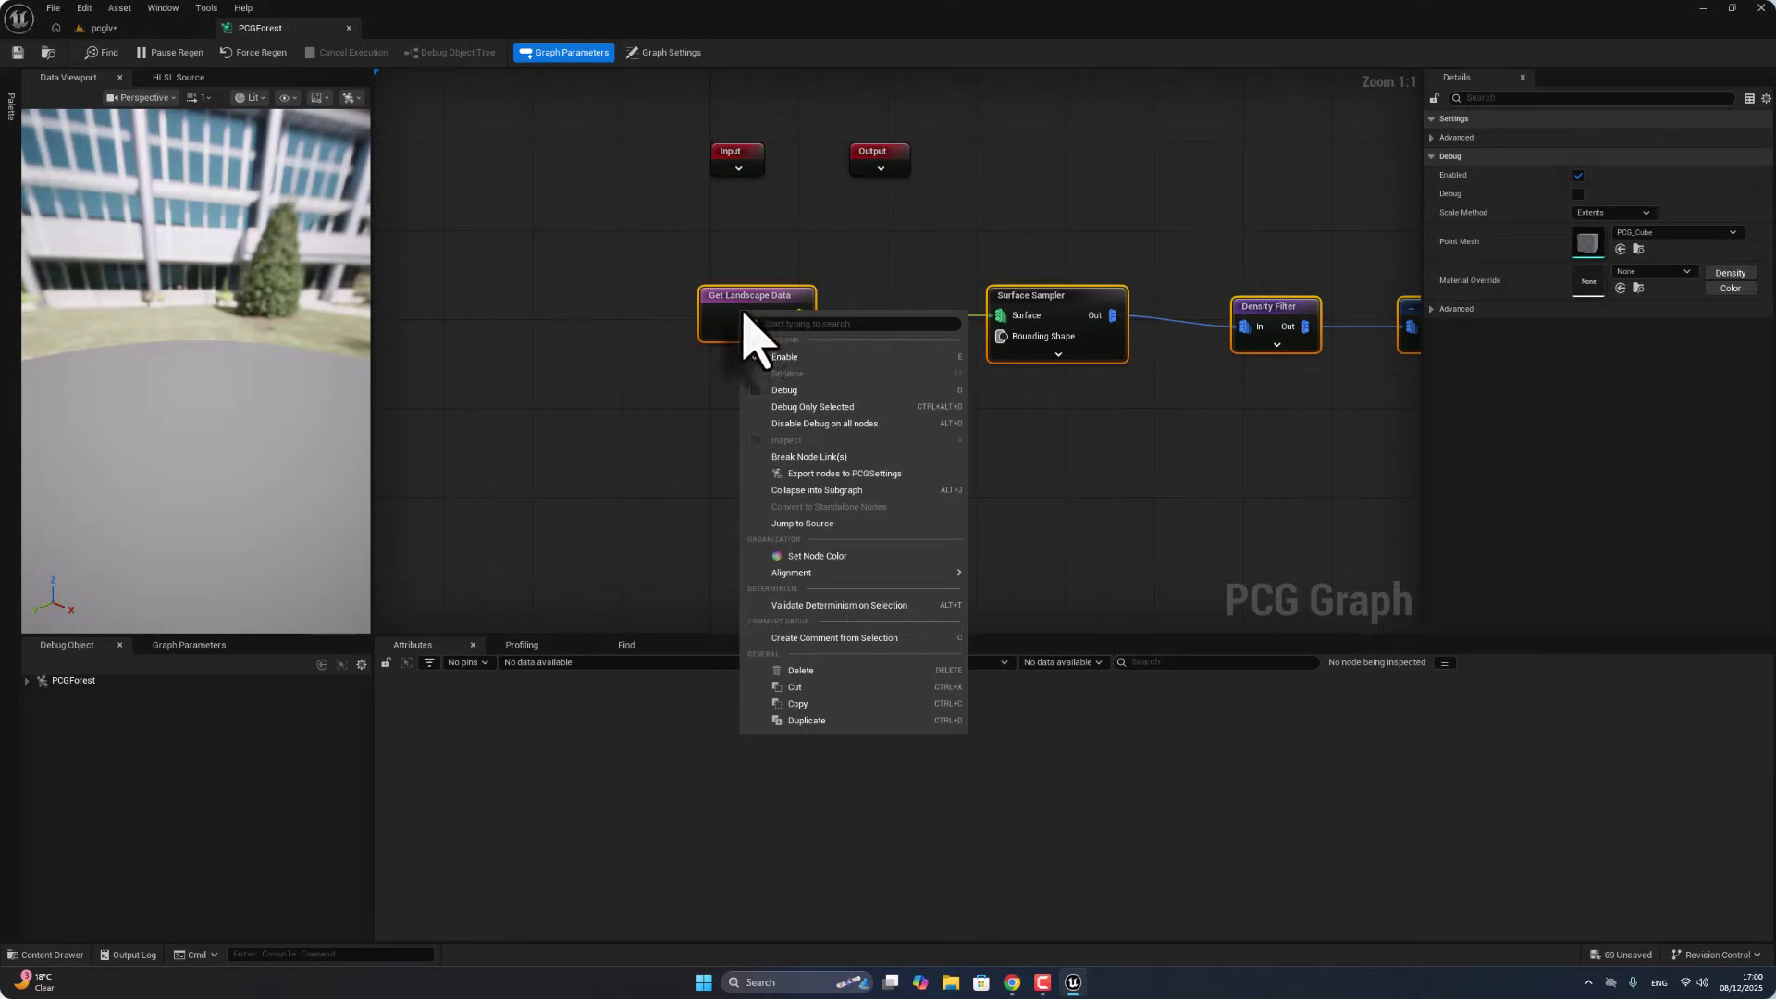
pyautogui.click(832, 704)
pyautogui.rightClick(785, 403)
pyautogui.click(774, 428)
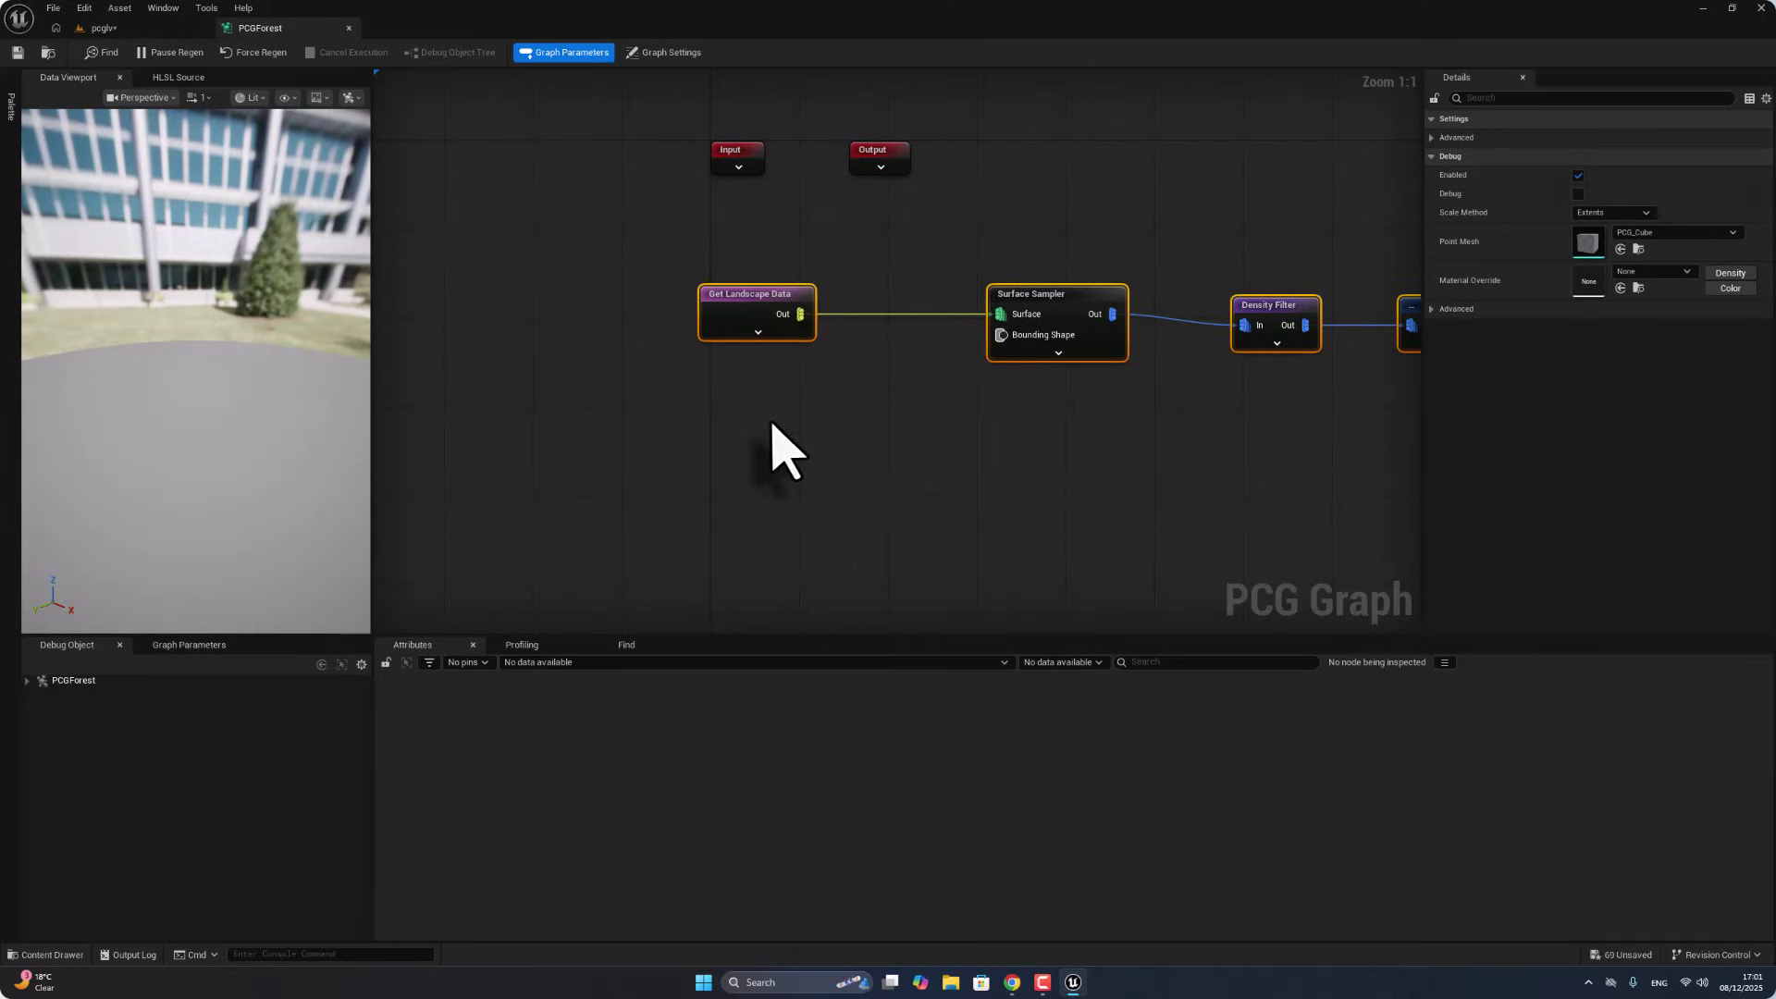
pyautogui.click(773, 428)
pyautogui.hotkey('ctrl', 'v')
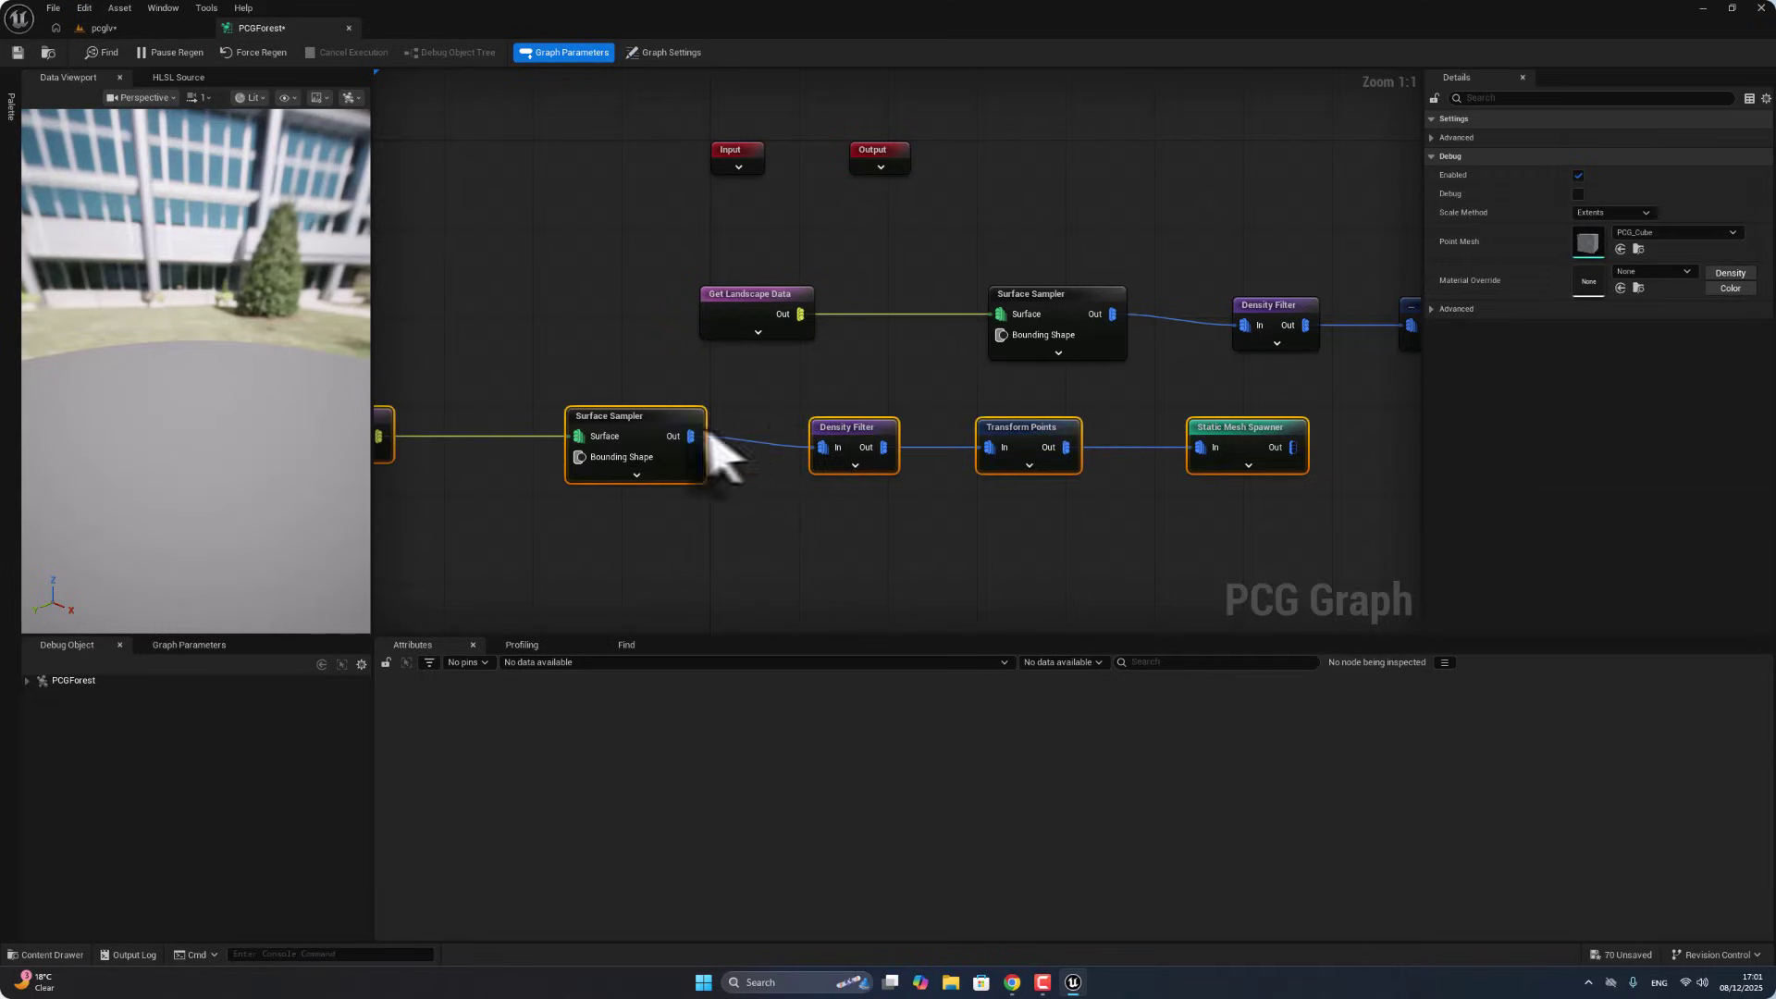
pyautogui.moveTo(670, 417); pyautogui.dragTo(1082, 430)
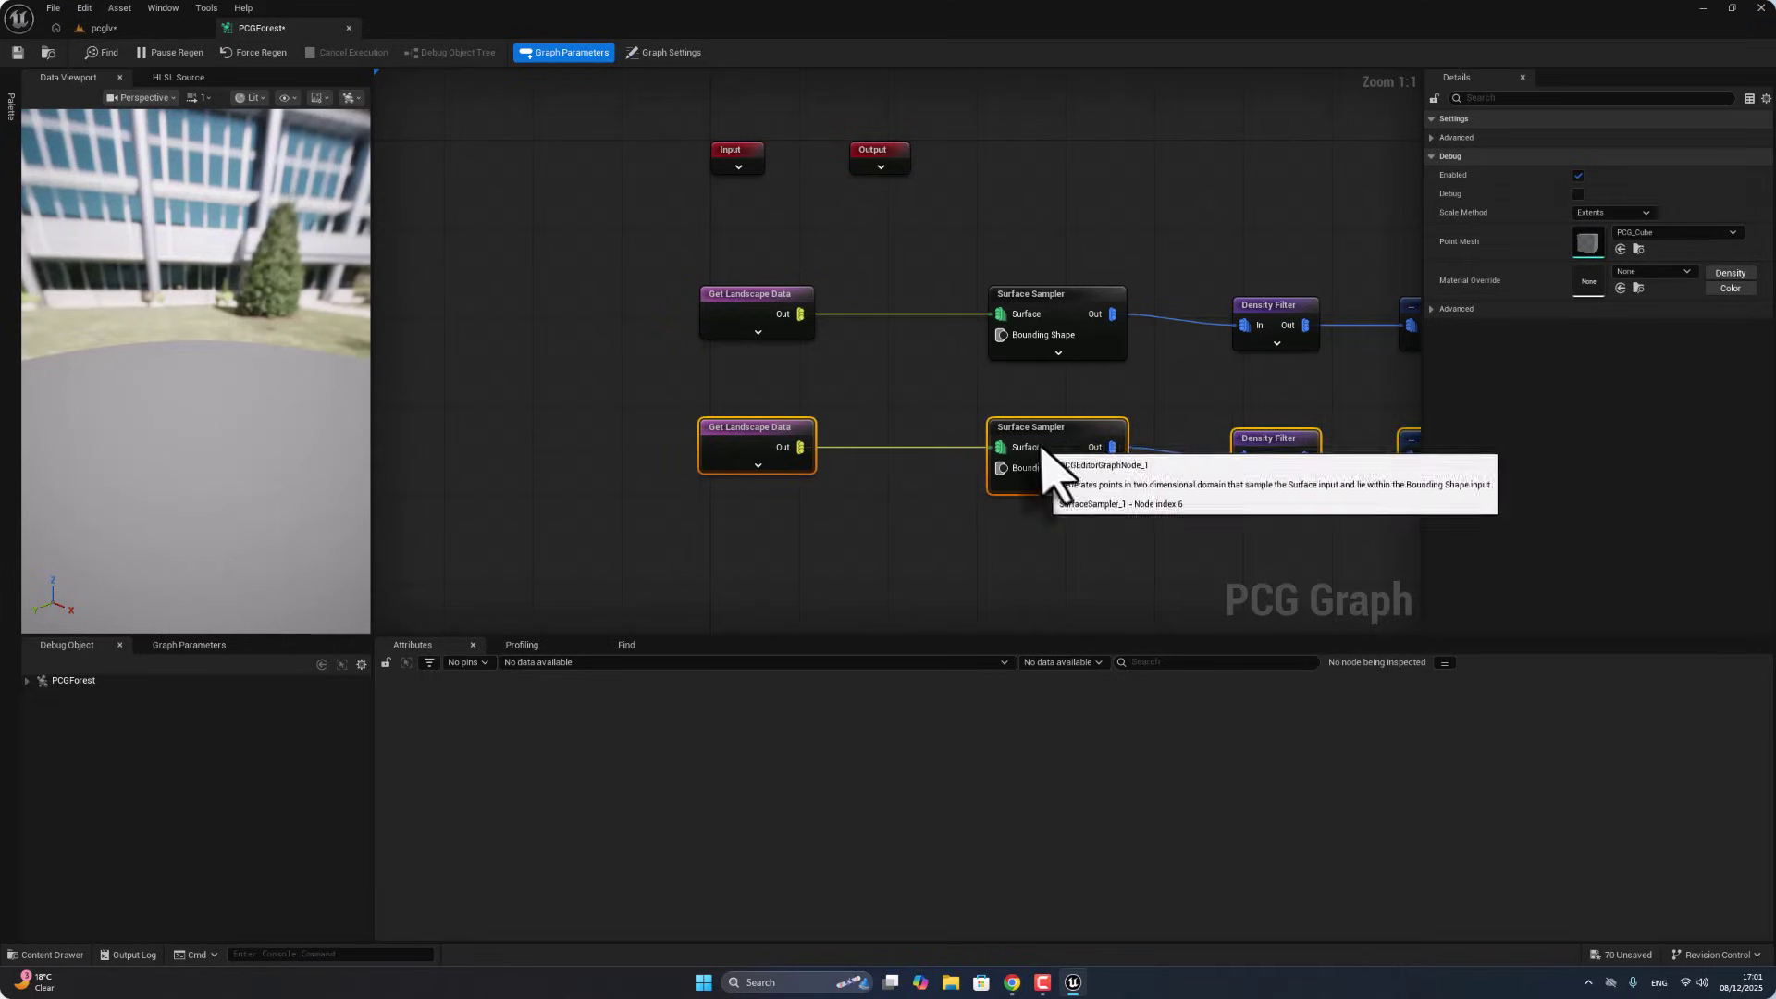
# Step: Add three Mesh Entries to the duplicated Static Mesh Spawner and filter its details by "static"
pyautogui.click(1052, 431)
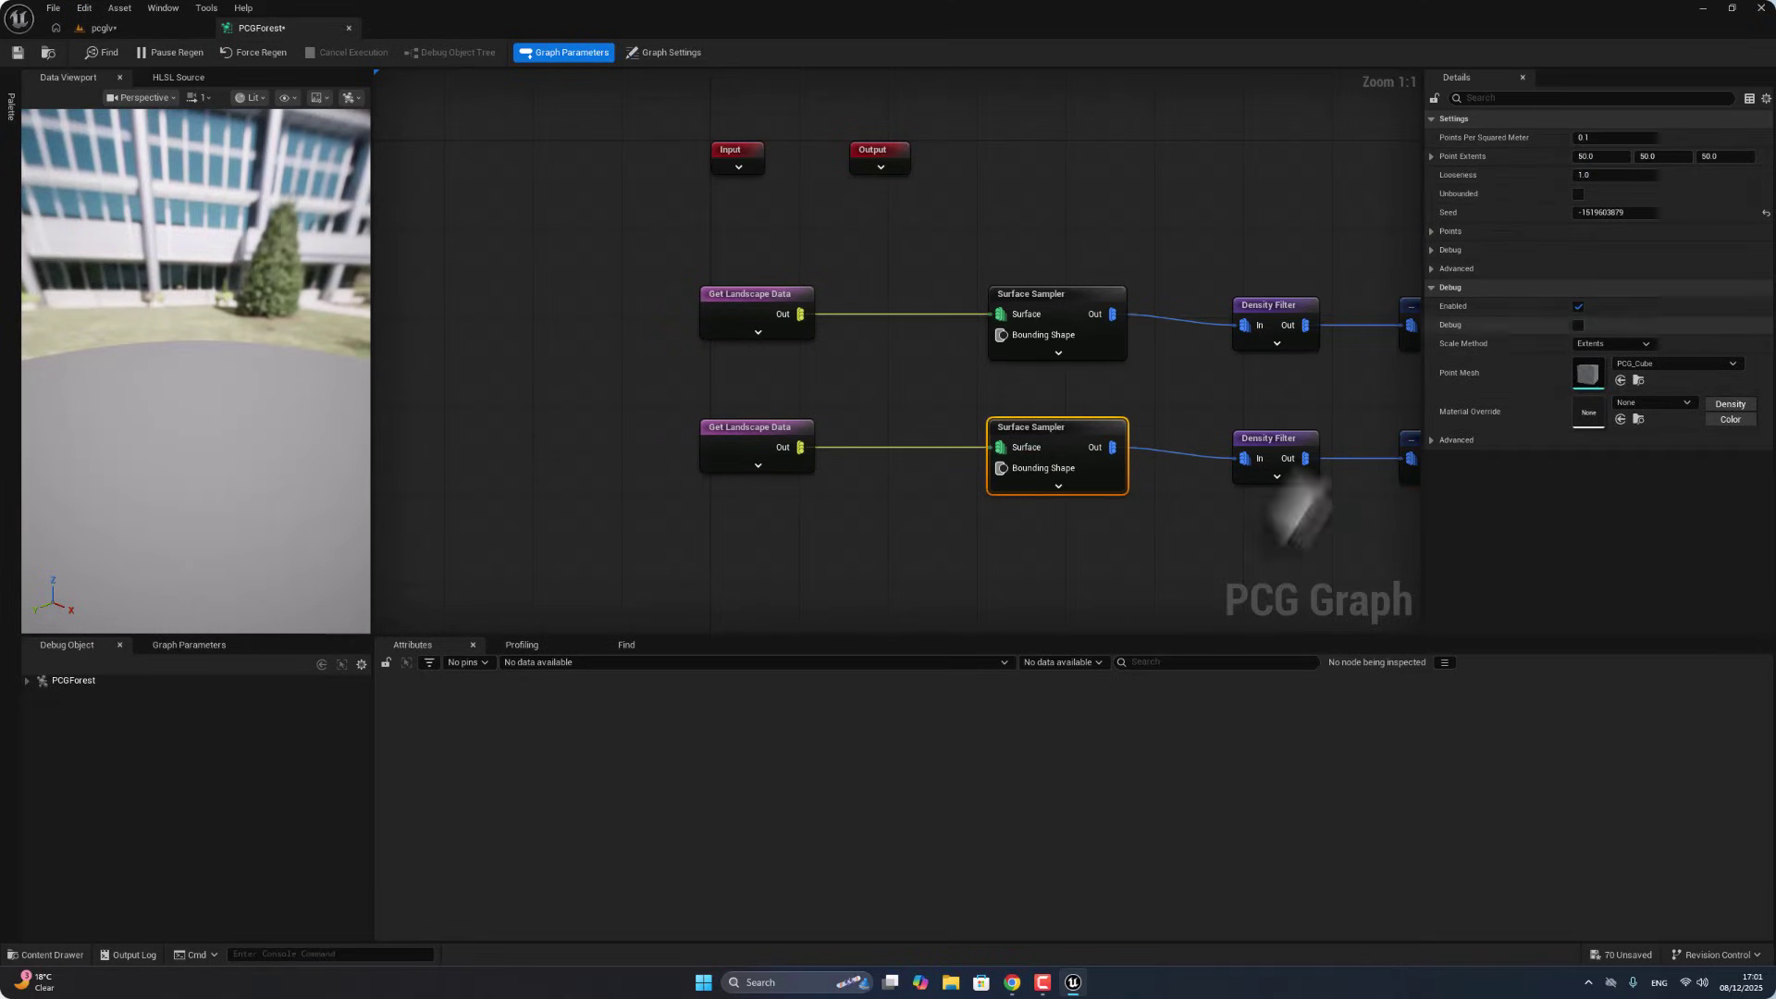
pyautogui.moveTo(1264, 504); pyautogui.dragTo(781, 543, button='right')
pyautogui.rightClick(772, 551)
pyautogui.click(1131, 504)
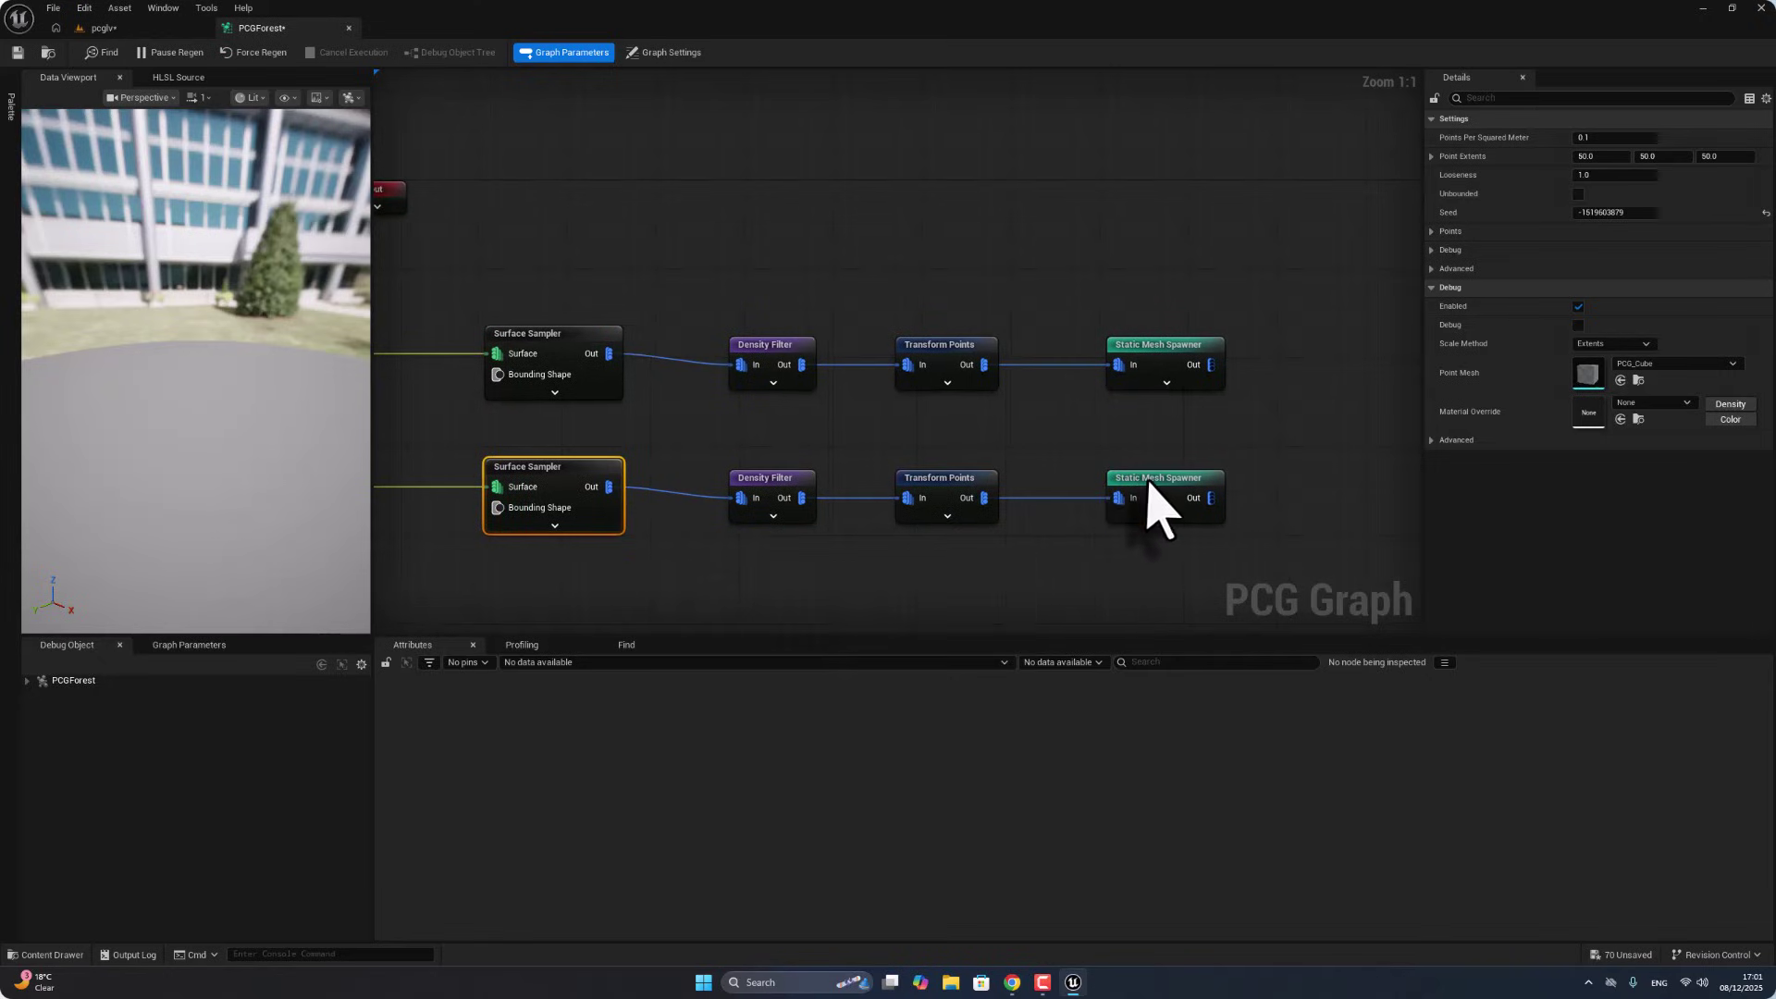
pyautogui.click(1150, 503)
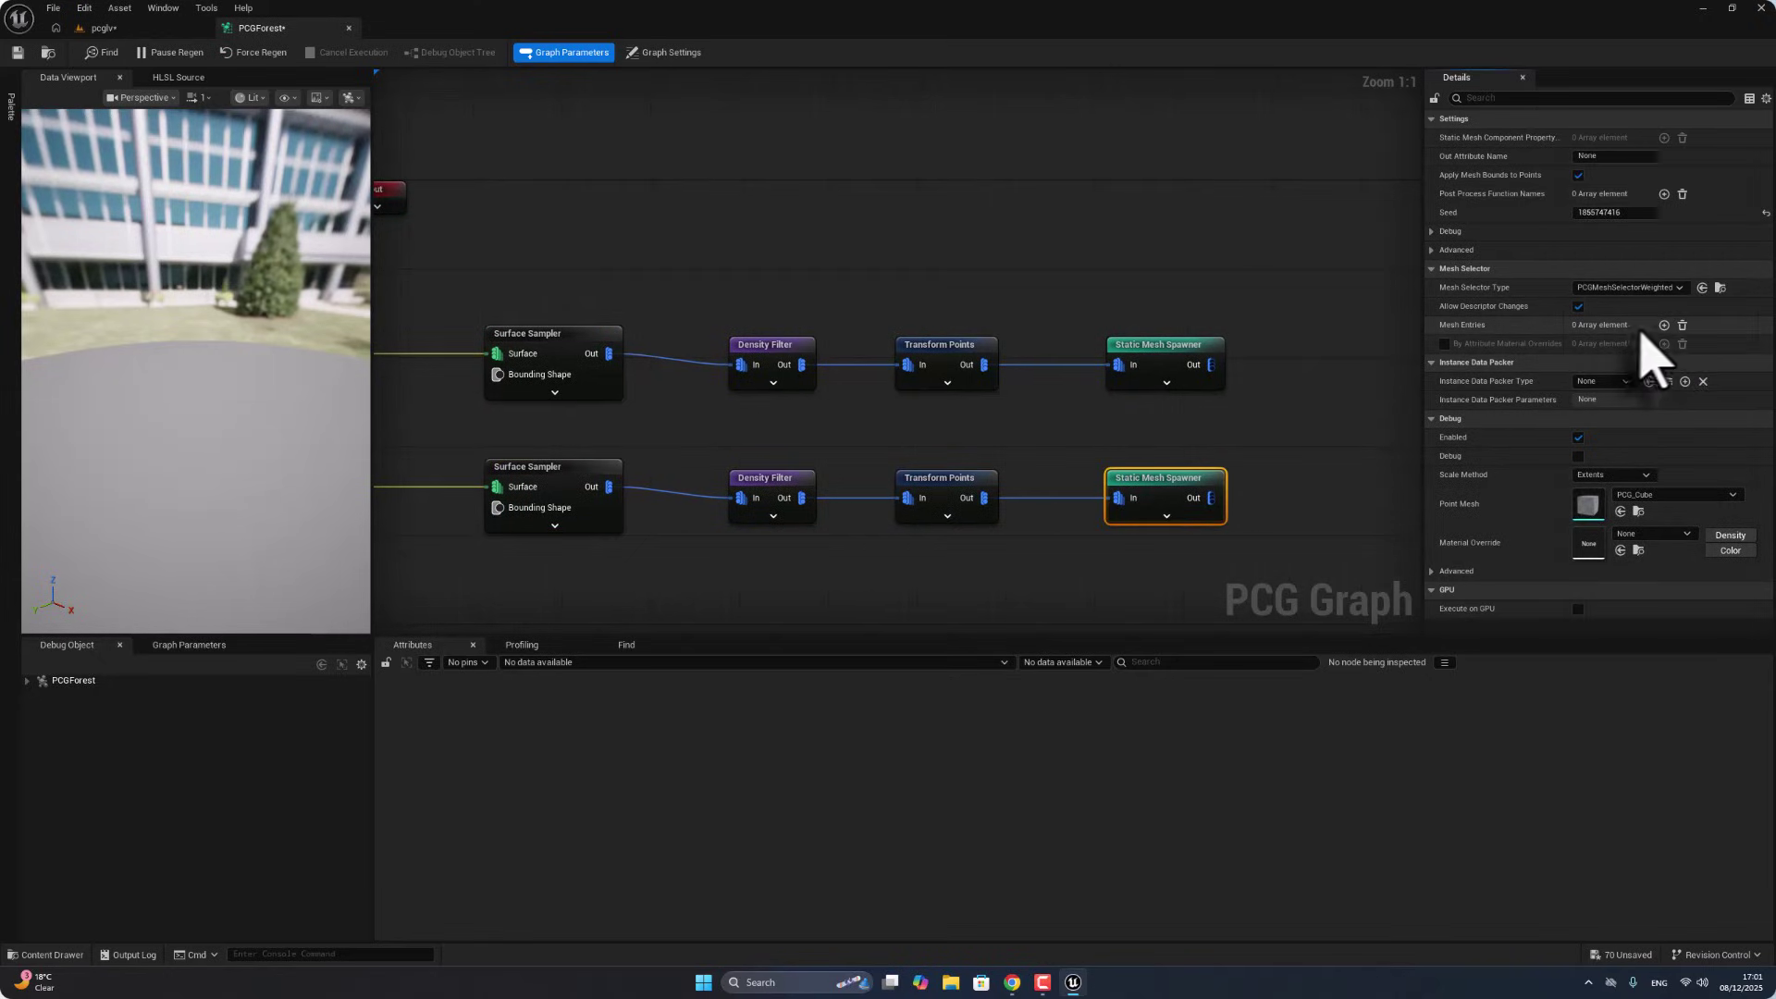
pyautogui.click(1664, 324)
pyautogui.click(1664, 324)
pyautogui.click(1664, 325)
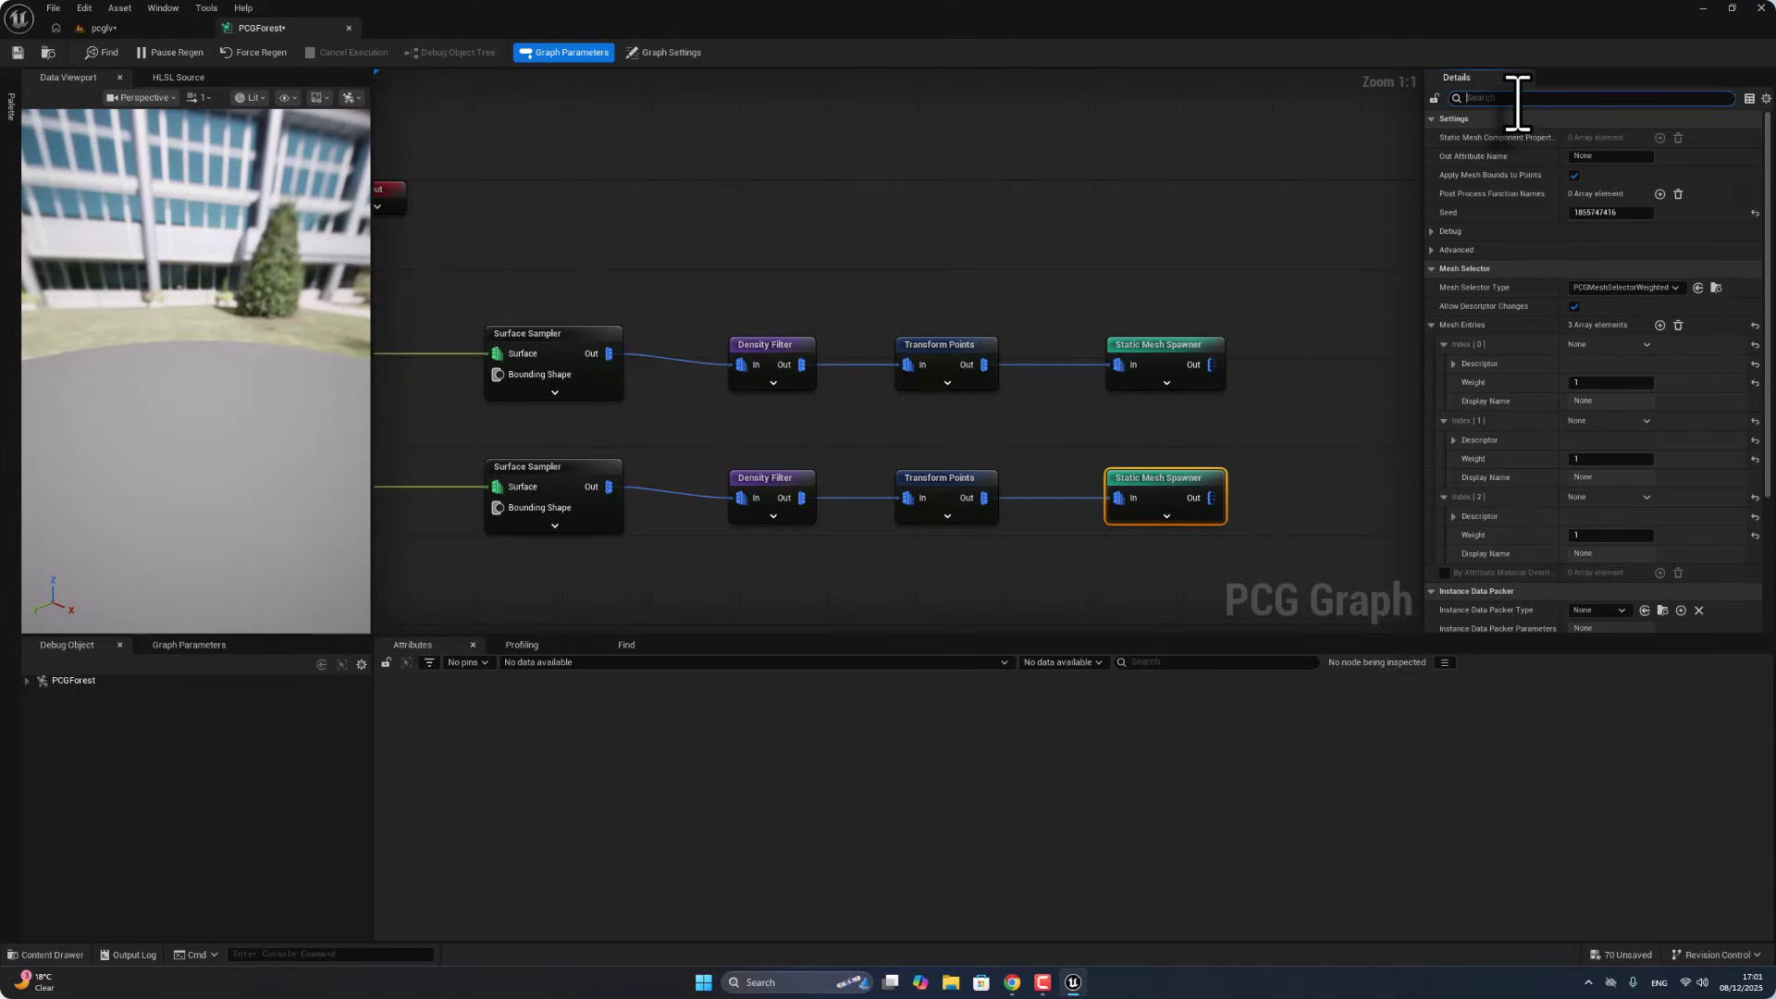
pyautogui.write('static')
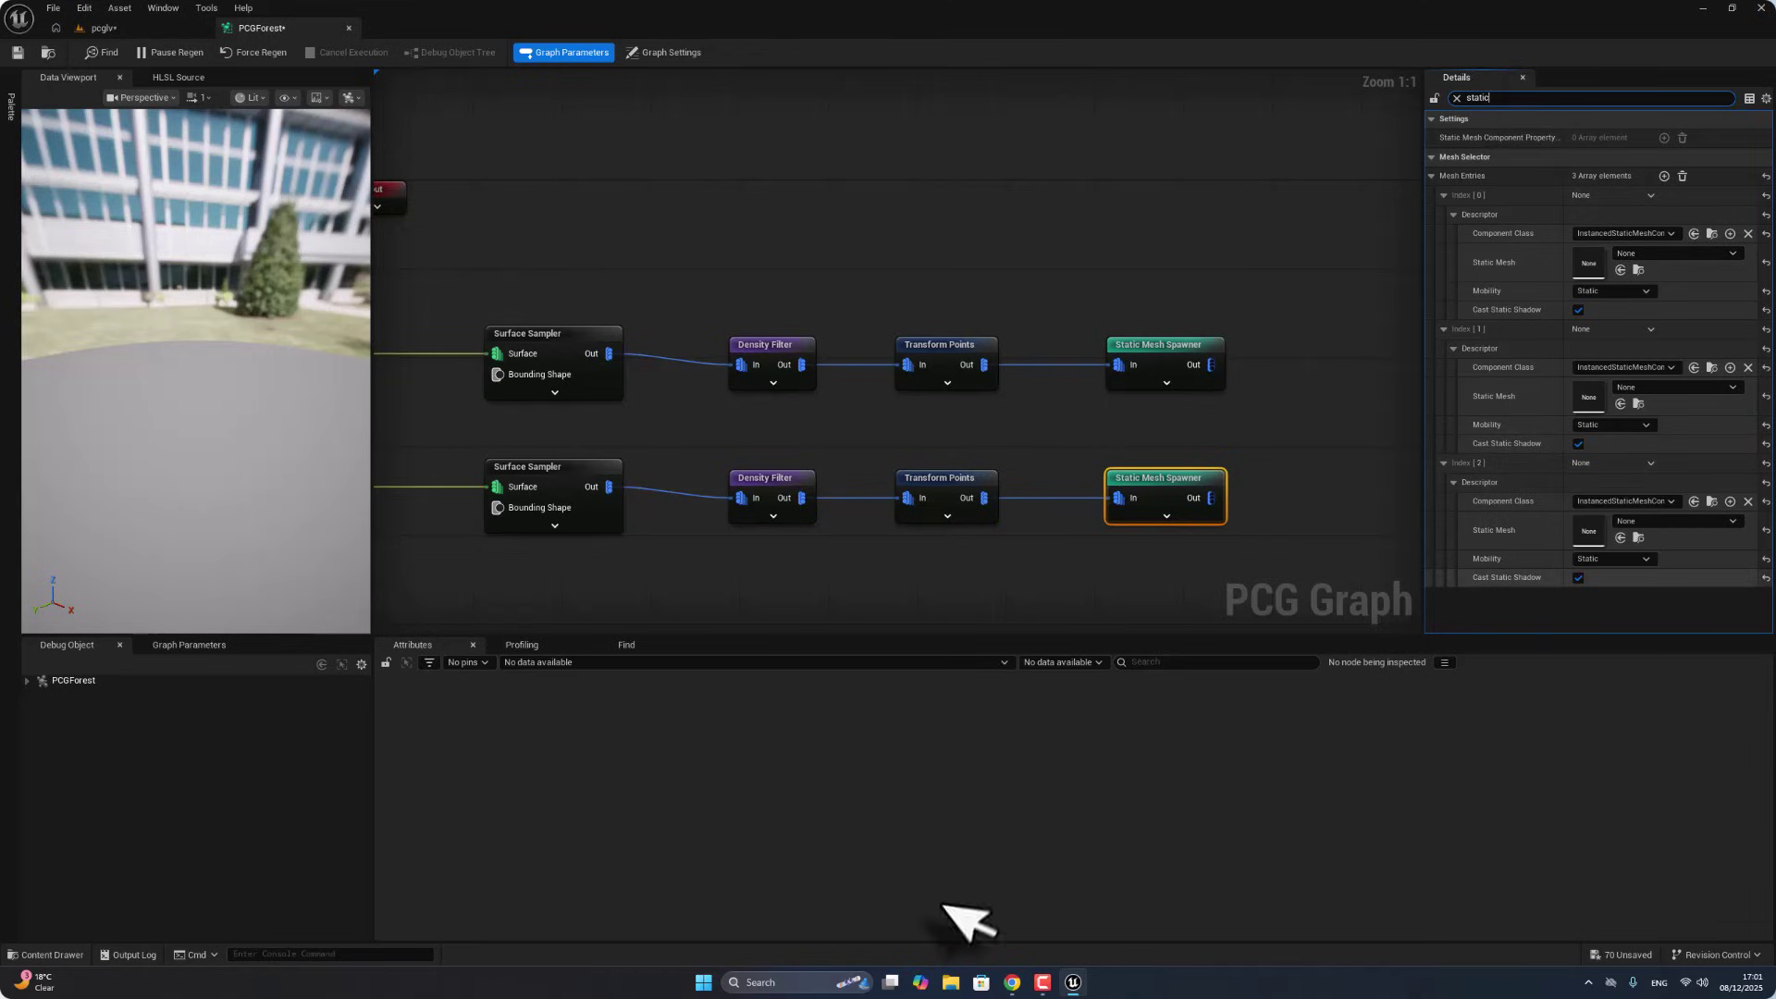
# Step: Browse to the Fab Megascans Plants folder and filter its contents to Static Mesh assets
pyautogui.click(85, 958)
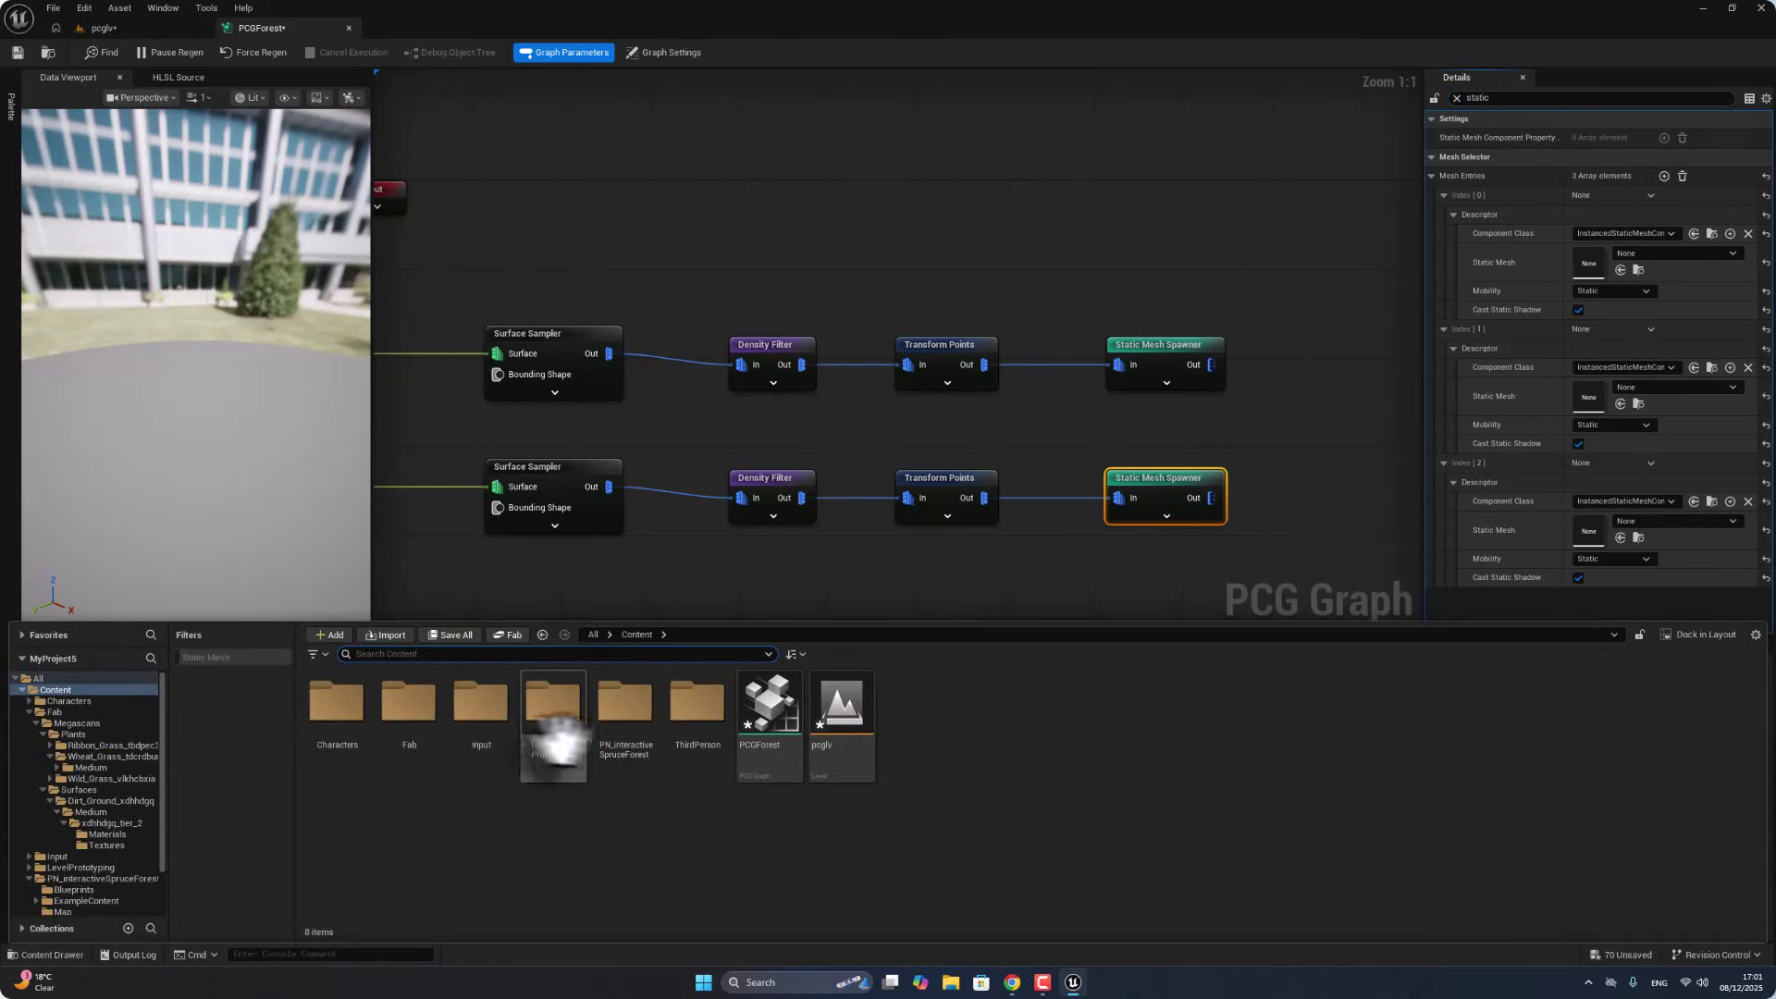
pyautogui.doubleClick(404, 721)
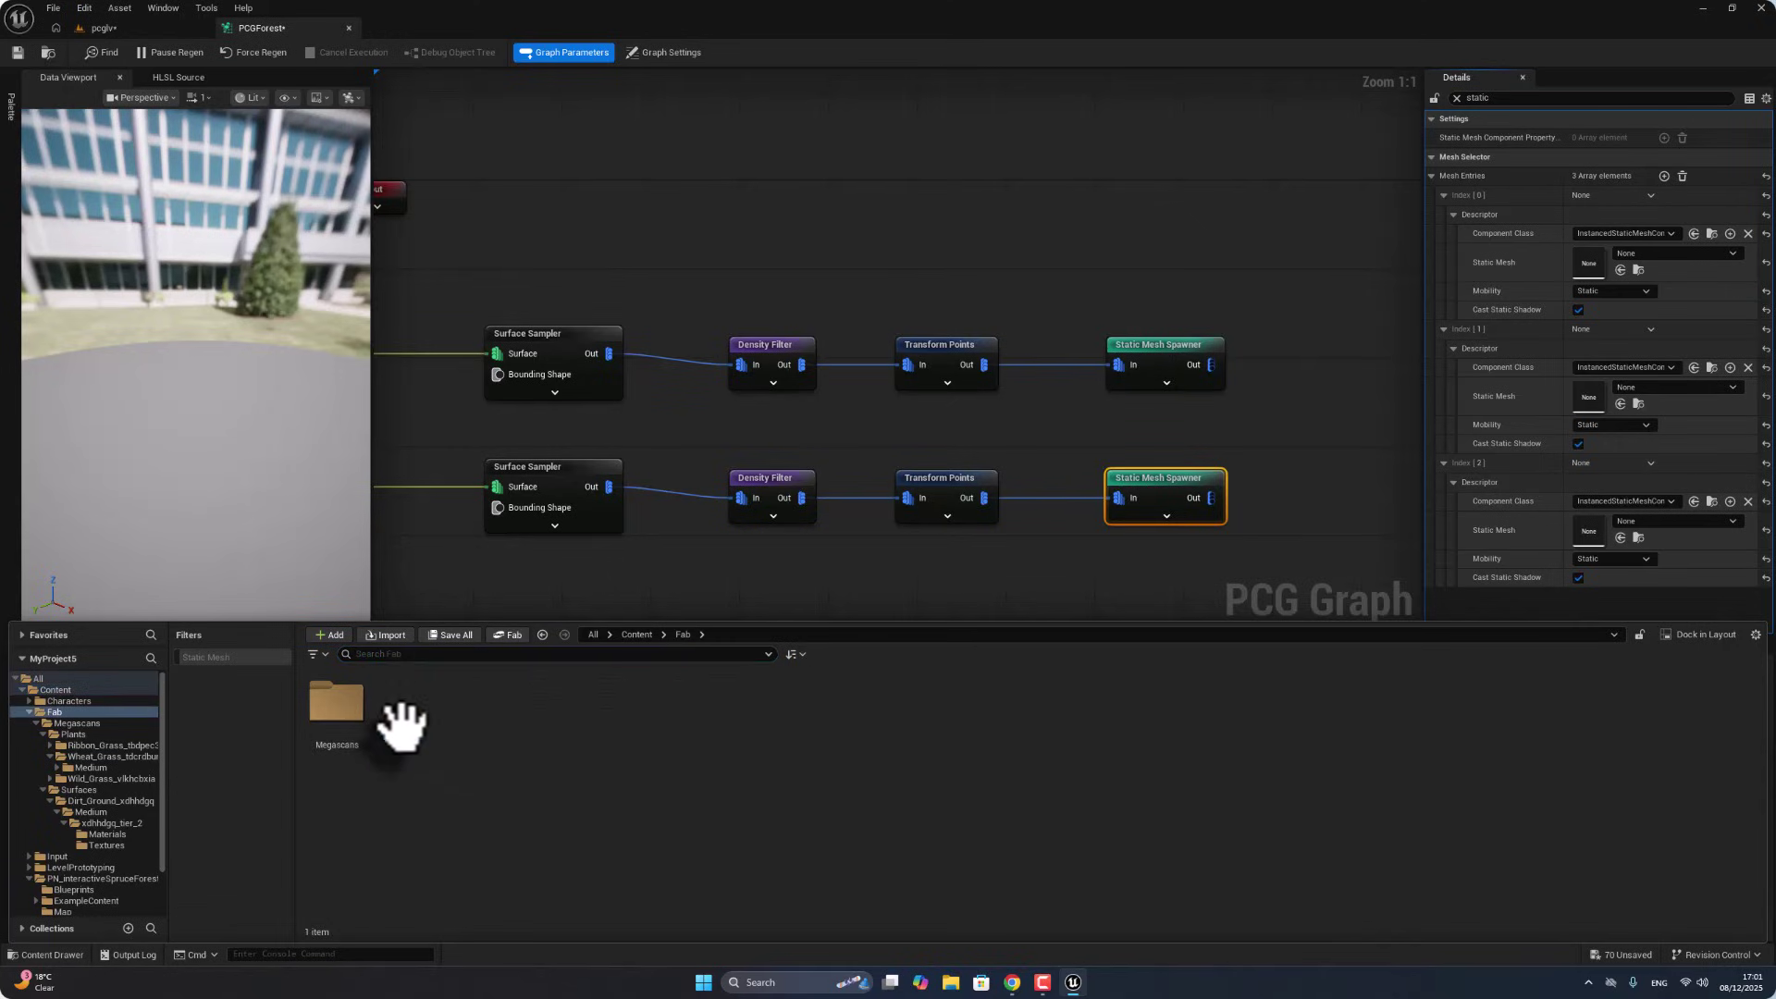
pyautogui.doubleClick(356, 708)
pyautogui.doubleClick(337, 703)
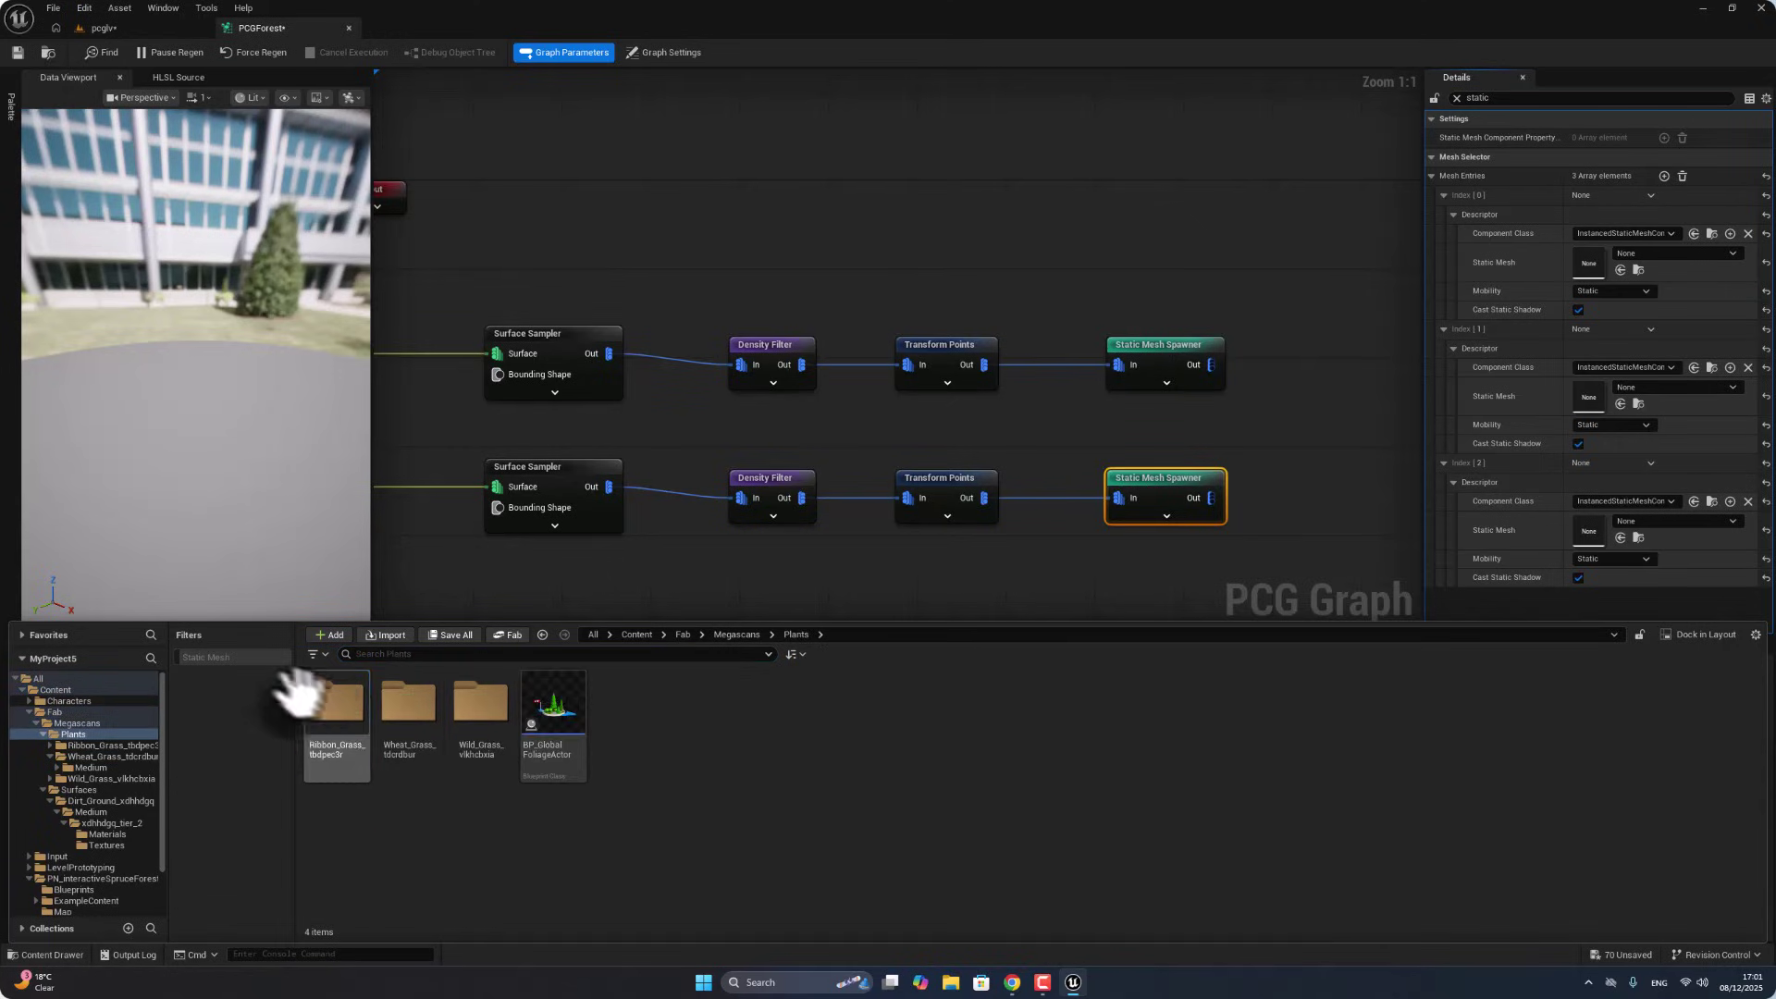
pyautogui.click(244, 655)
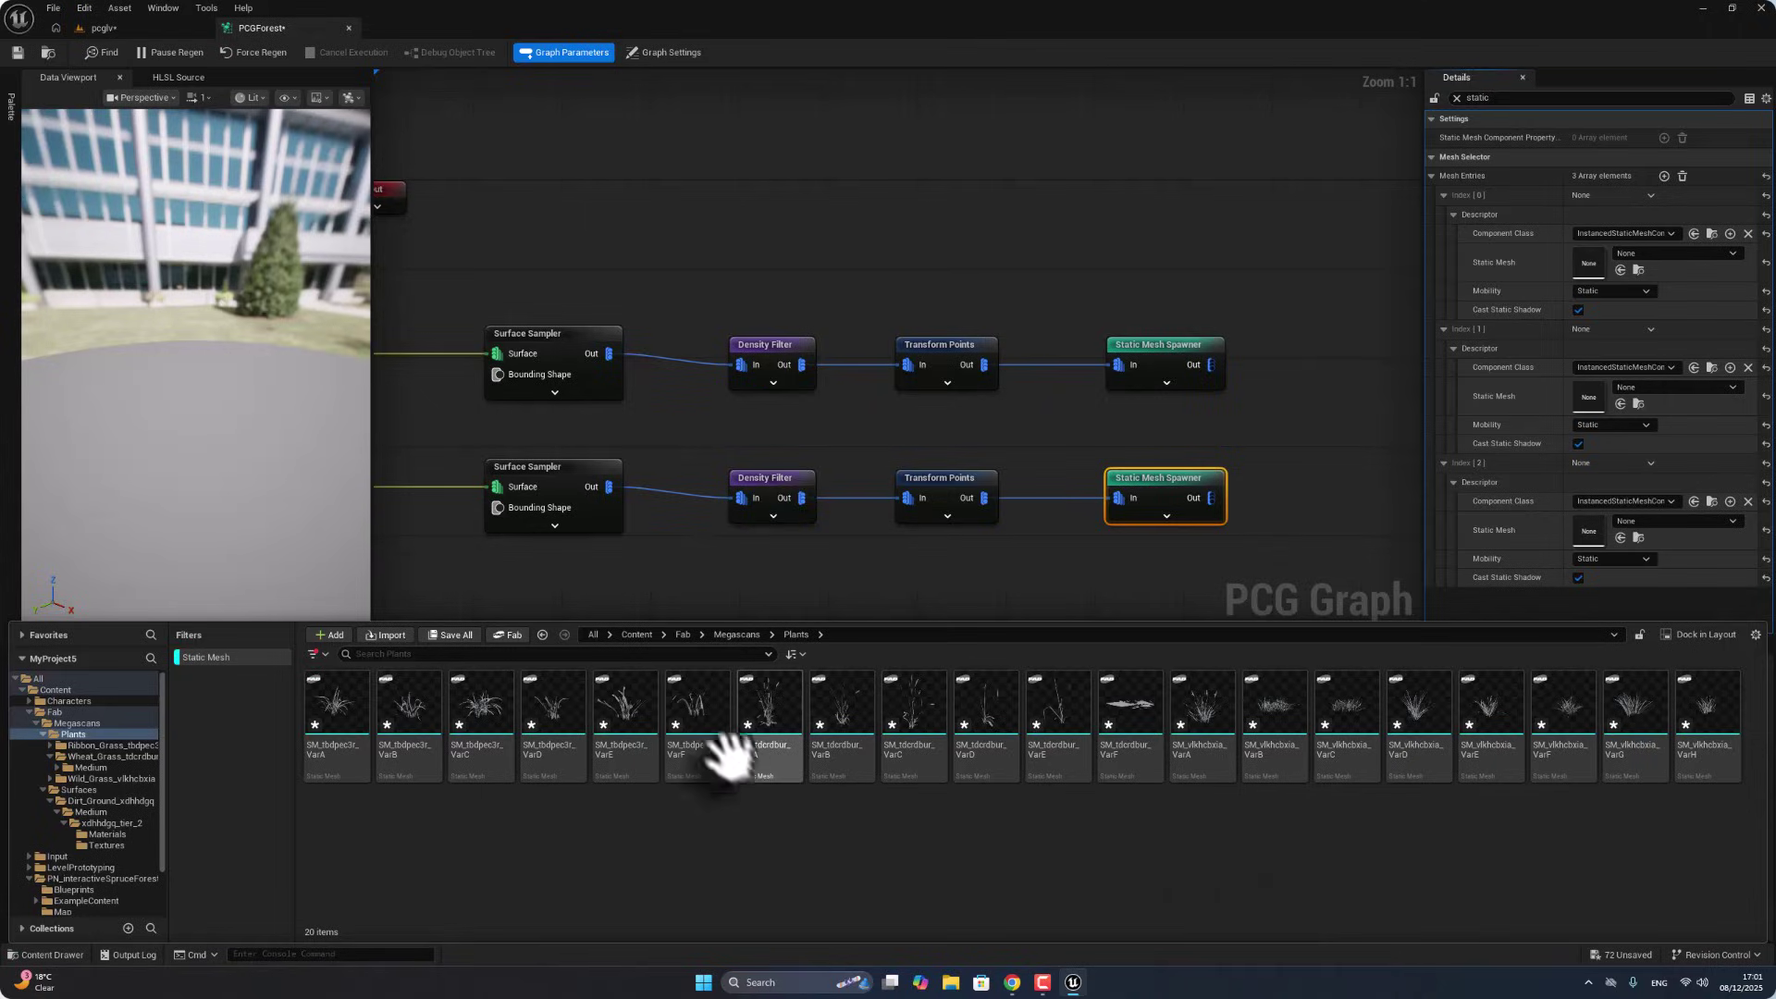
# Step: Assign the ribbon grass VarA, wheat grass VarA and wild grass VarB meshes to the spawner's three mesh entries in that order
pyautogui.moveTo(337, 702); pyautogui.dragTo(1583, 256)
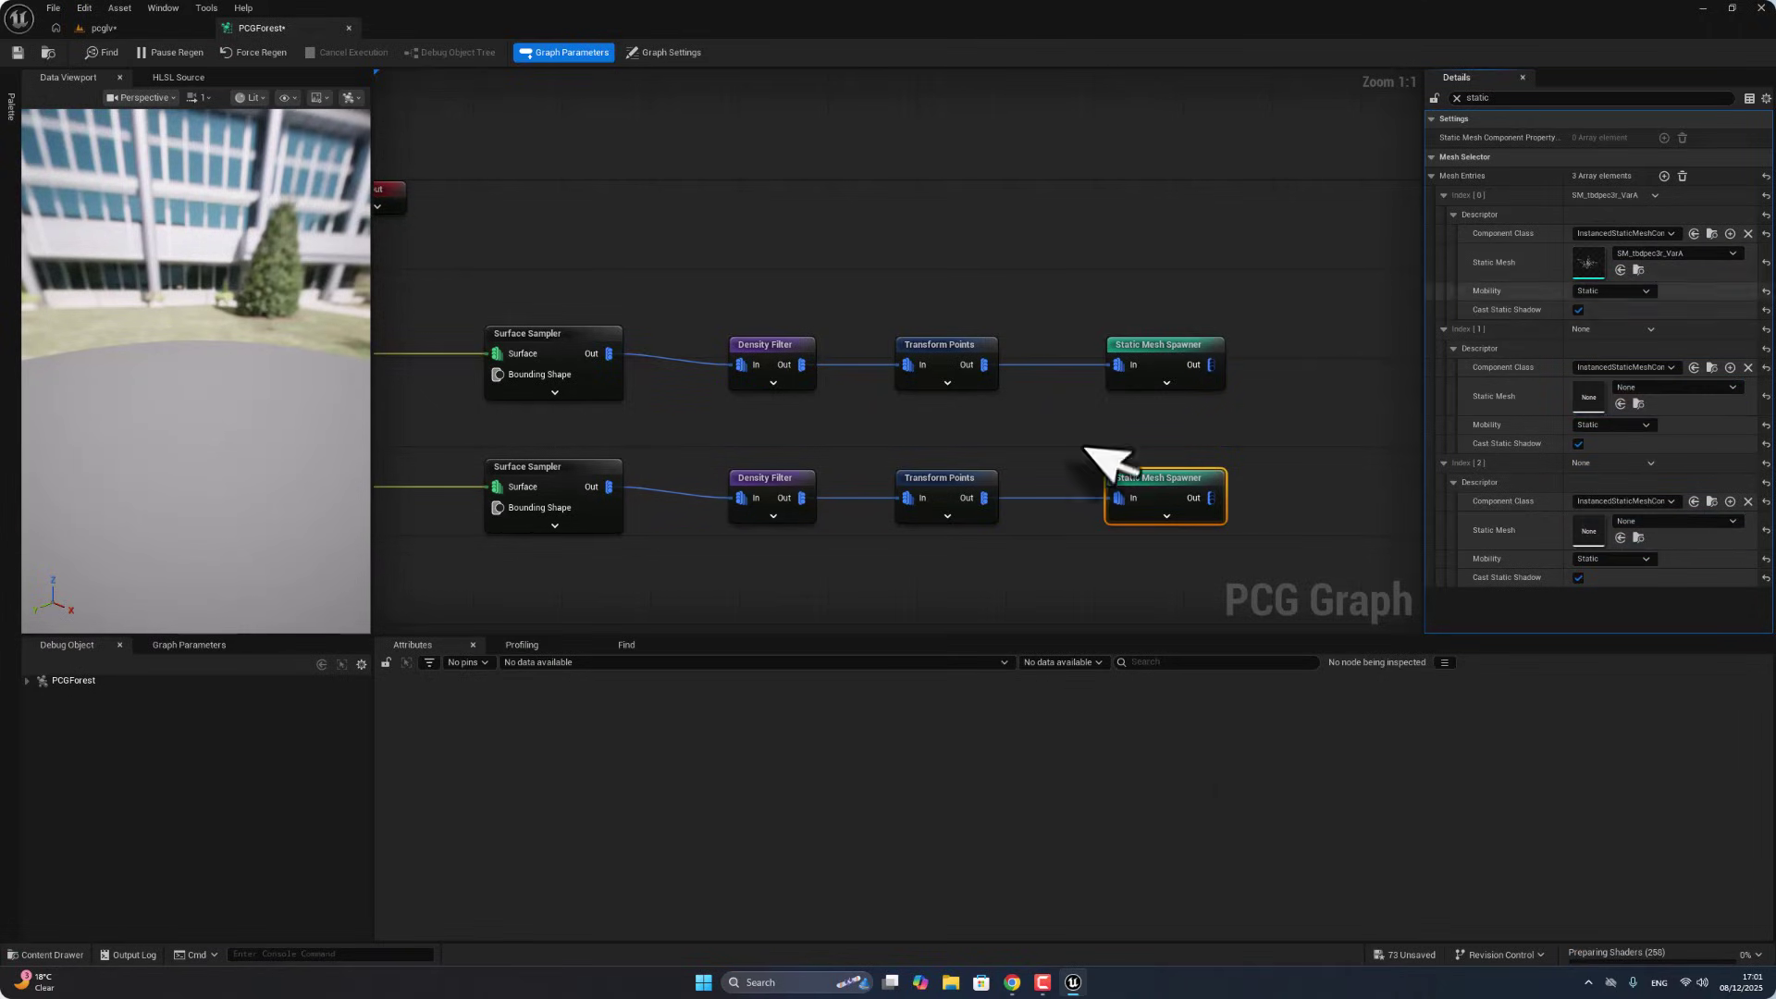
pyautogui.click(53, 956)
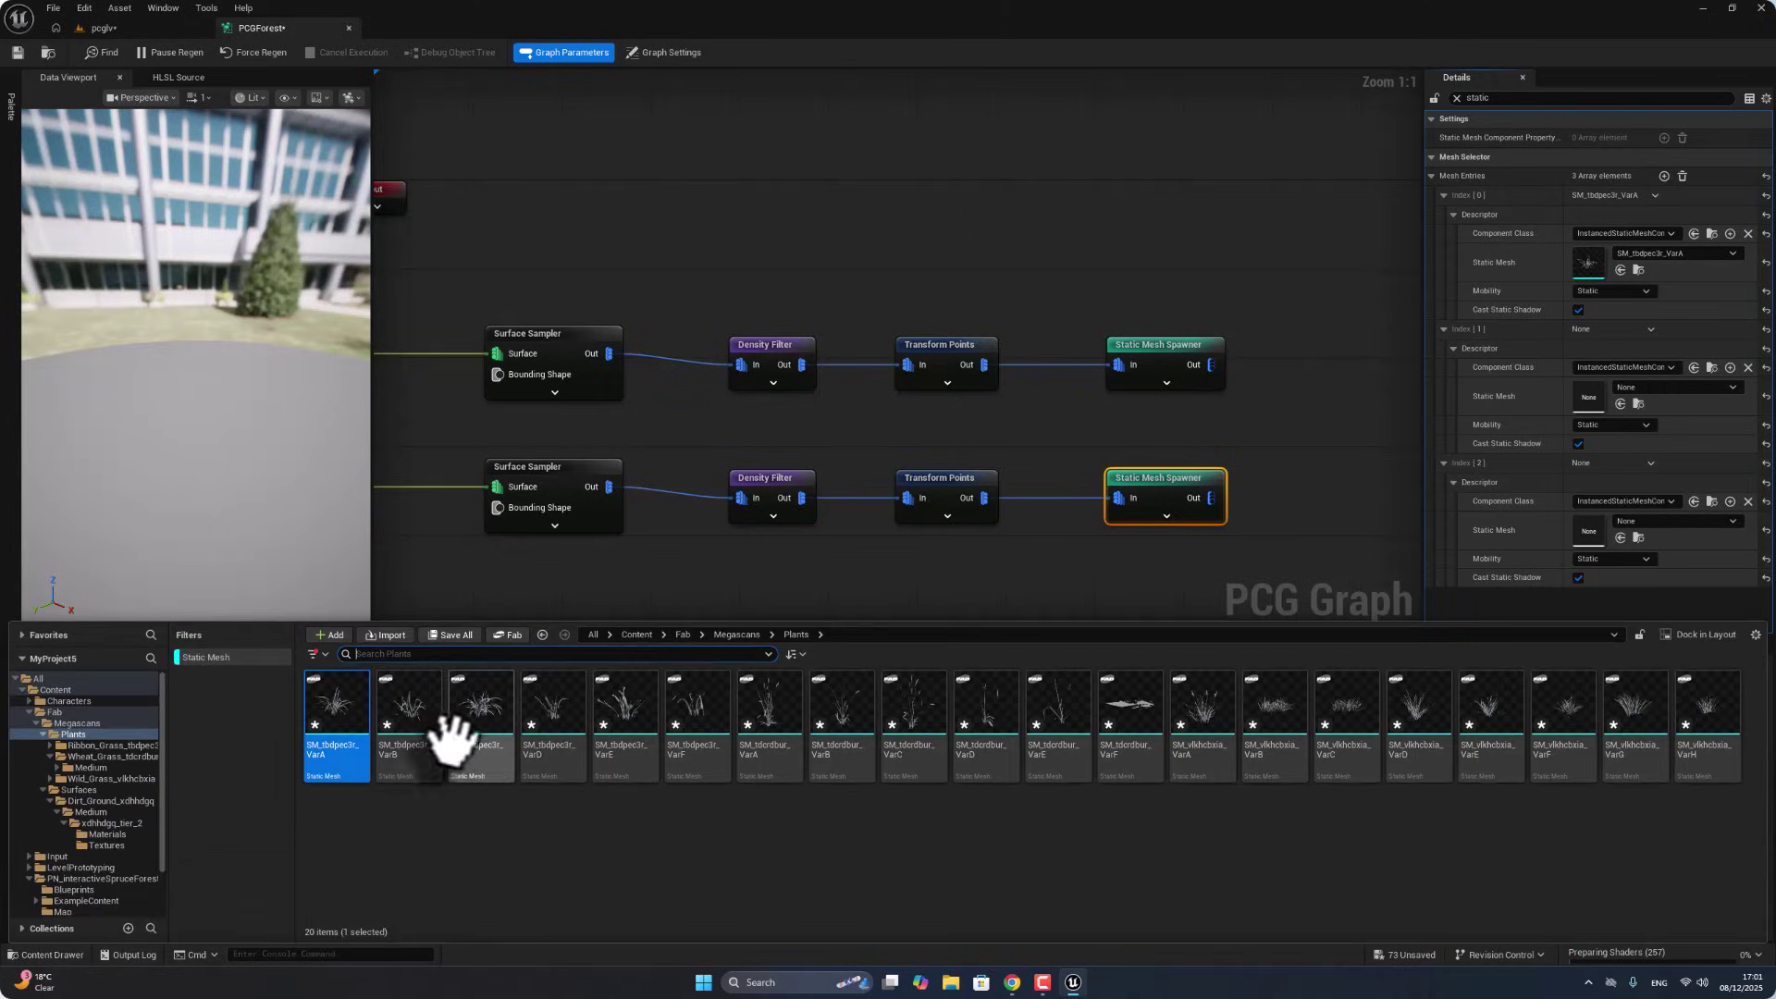
pyautogui.moveTo(781, 704); pyautogui.dragTo(1588, 396)
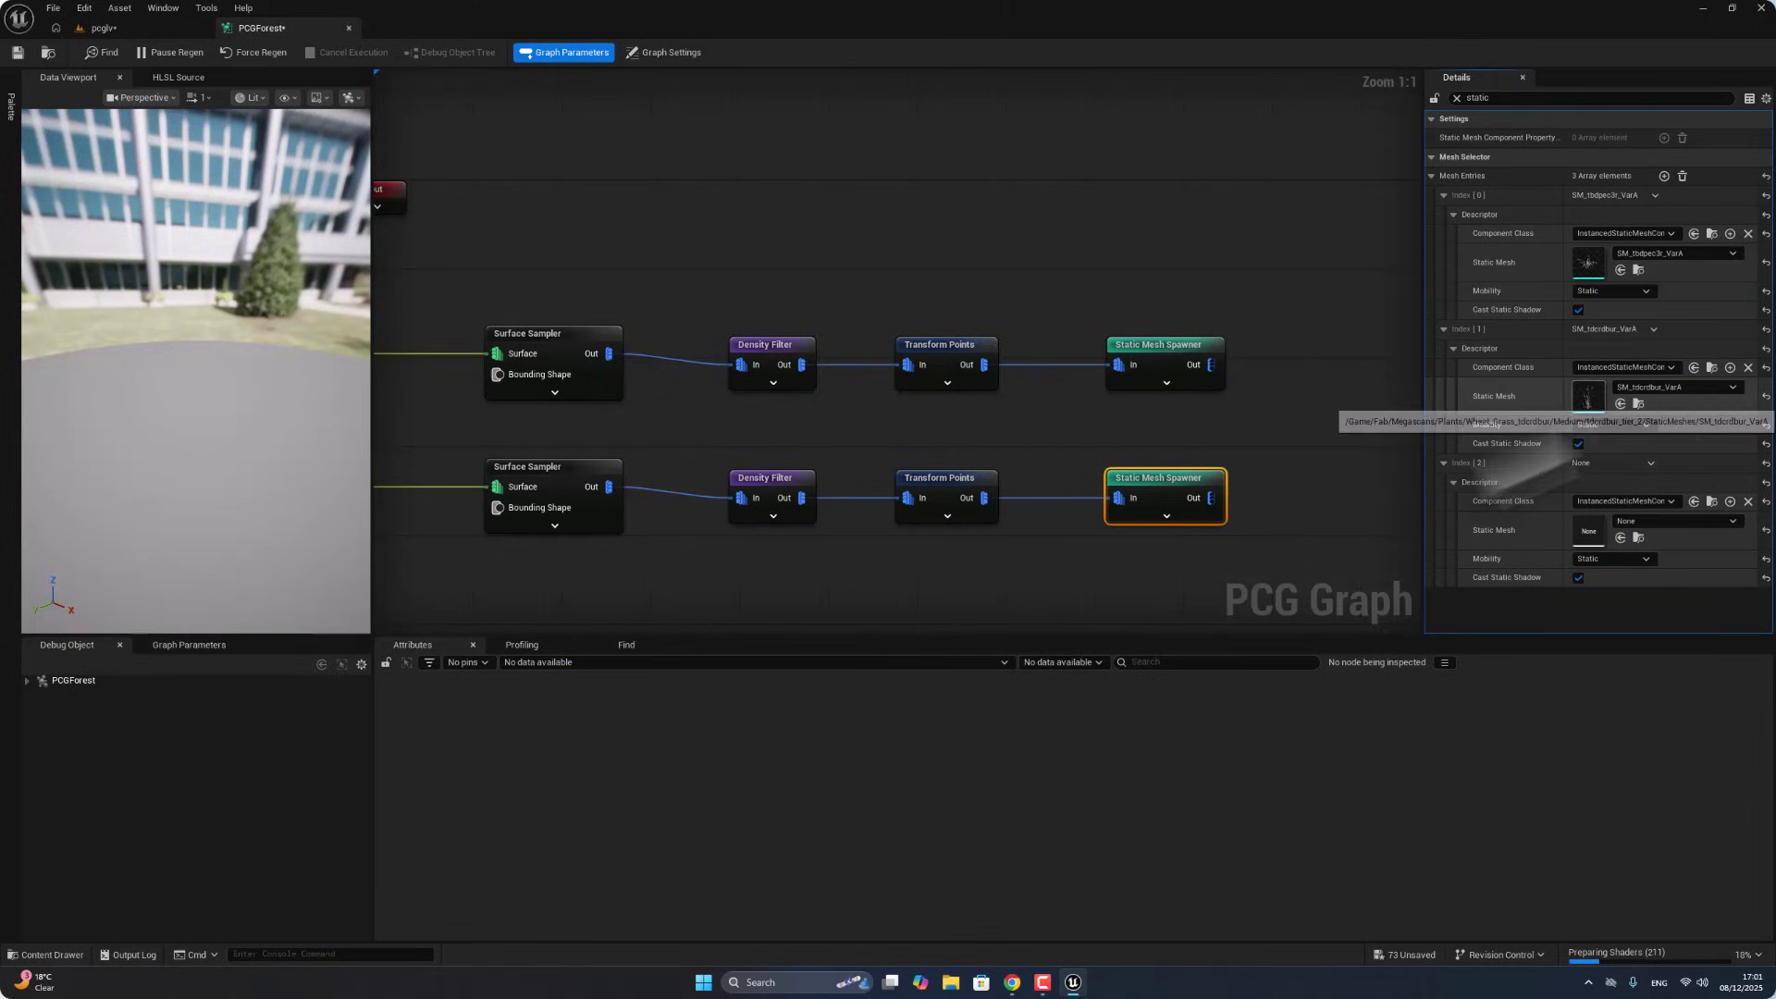
pyautogui.click(86, 953)
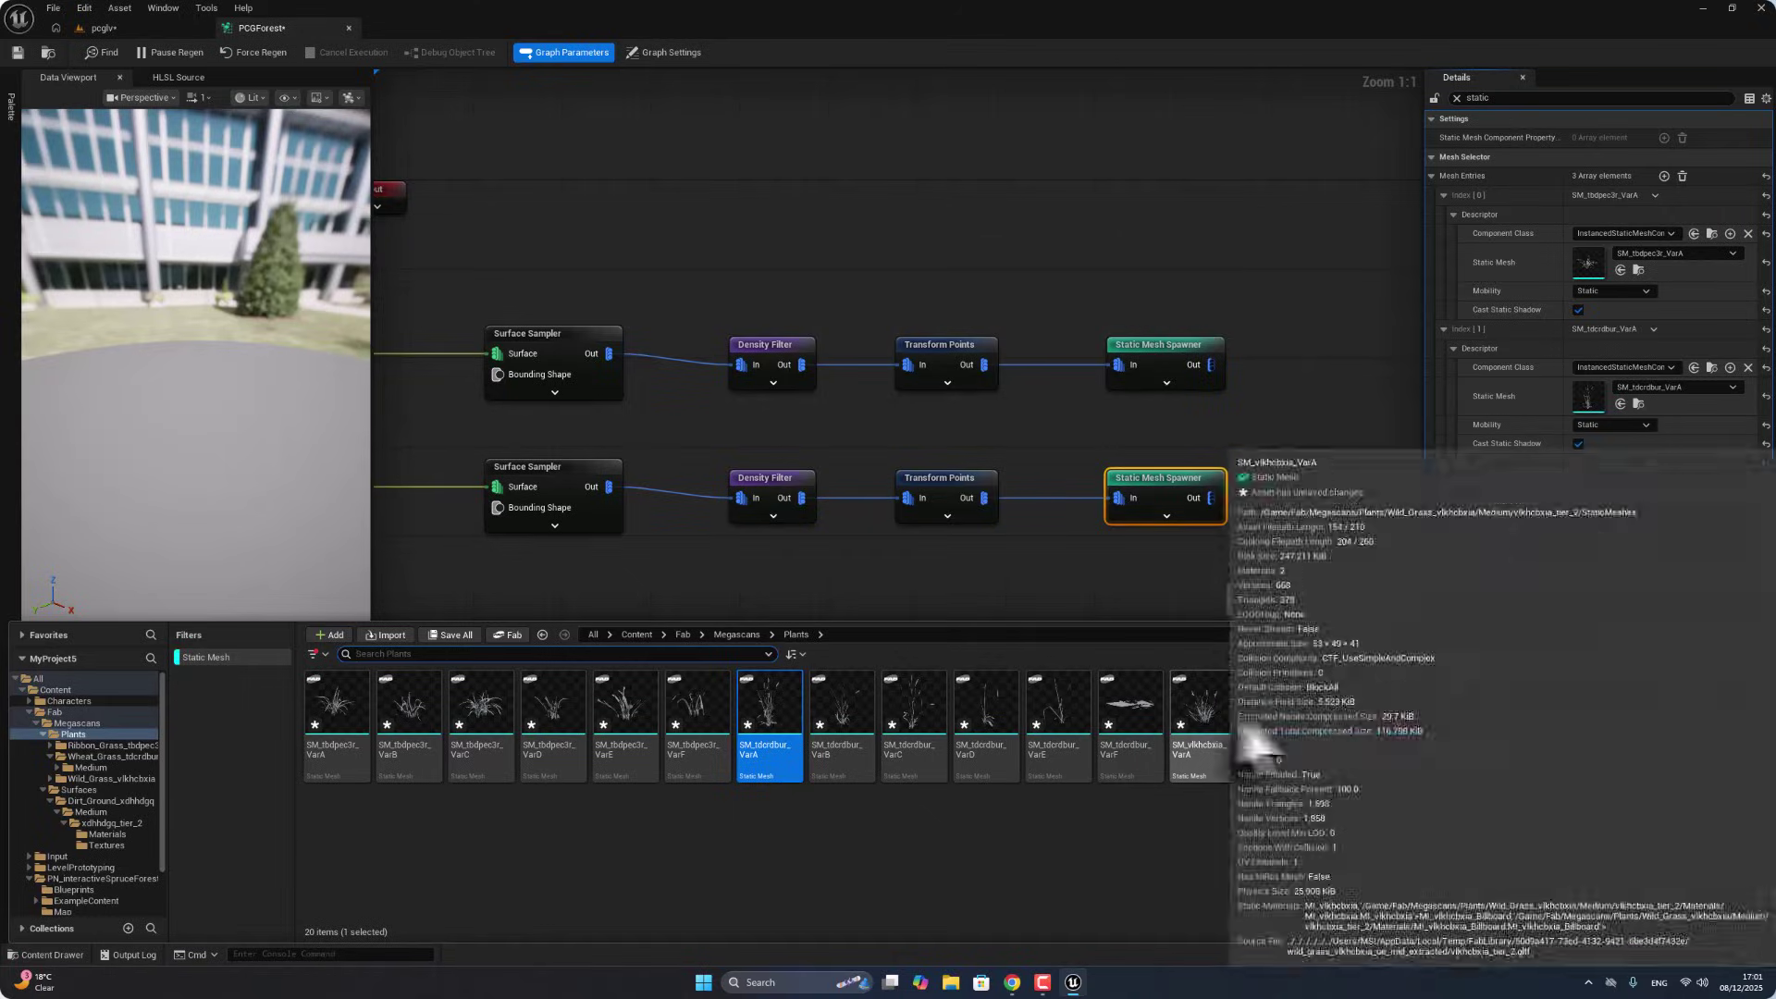
pyautogui.moveTo(1277, 705); pyautogui.dragTo(1600, 536)
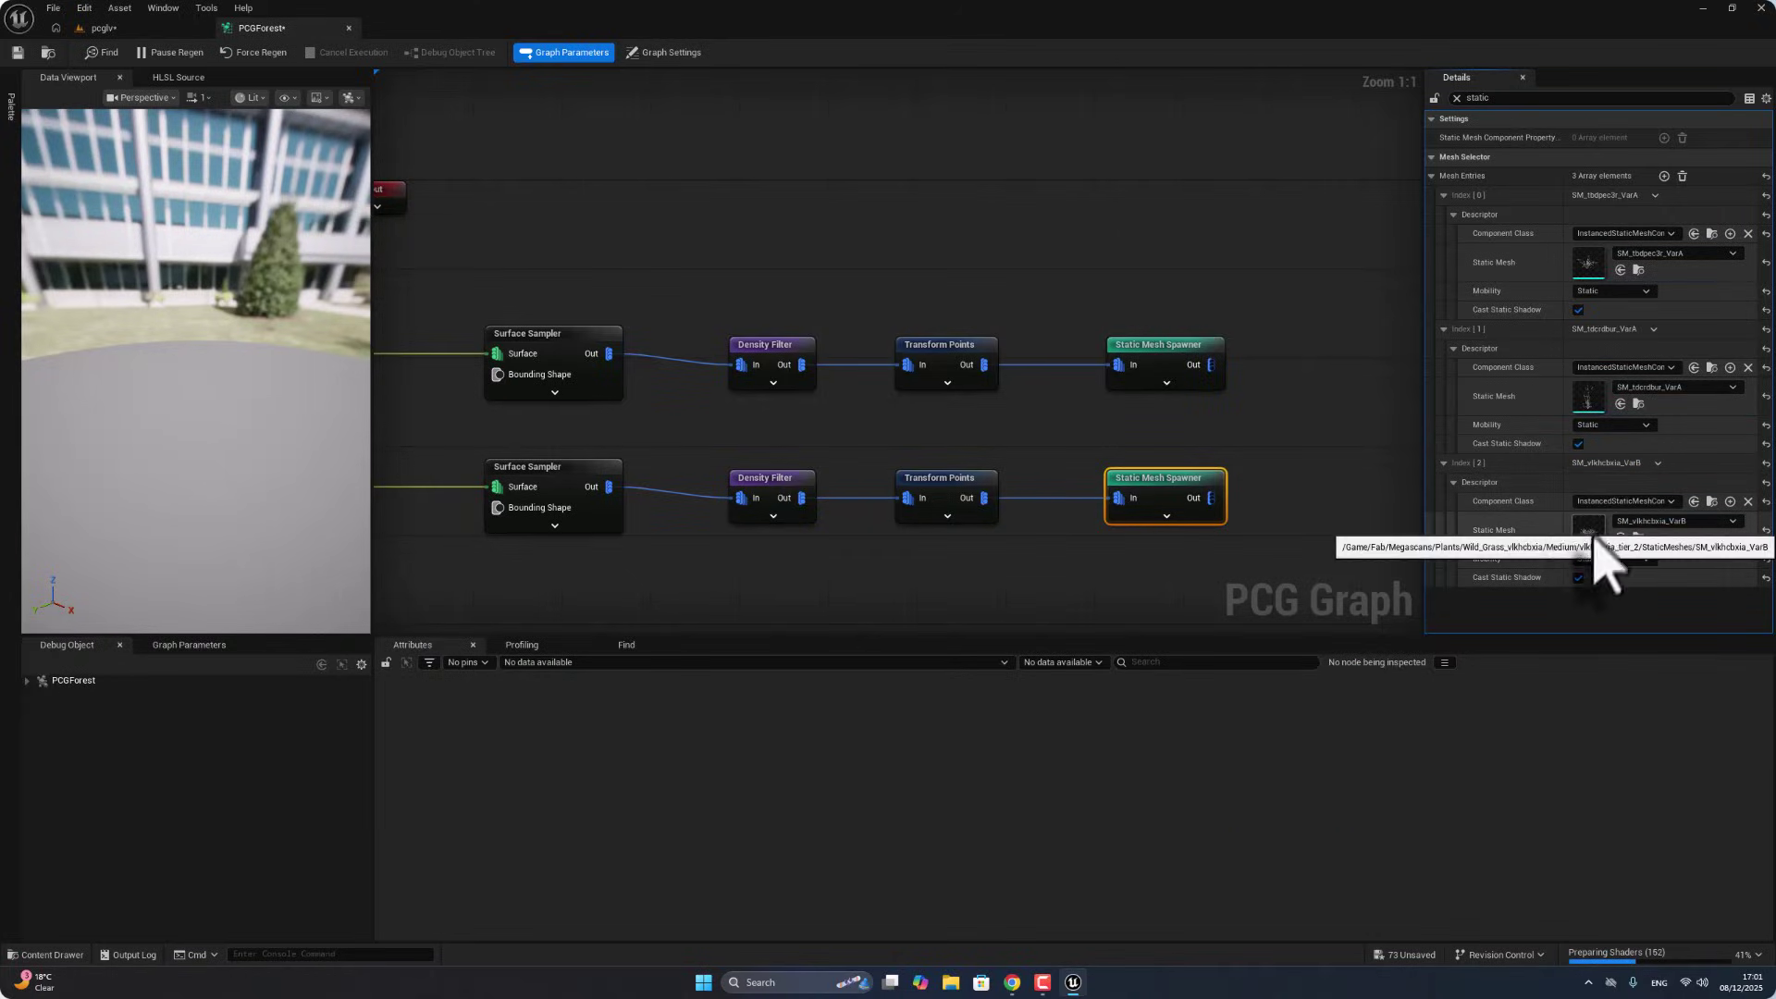
# Step: Set the duplicated Surface Sampler's Points Per Squared Meter to 10 and inspect the spawned grass in the pcglv level
pyautogui.moveTo(936, 550); pyautogui.dragTo(1055, 543, button='right')
pyautogui.click(675, 457)
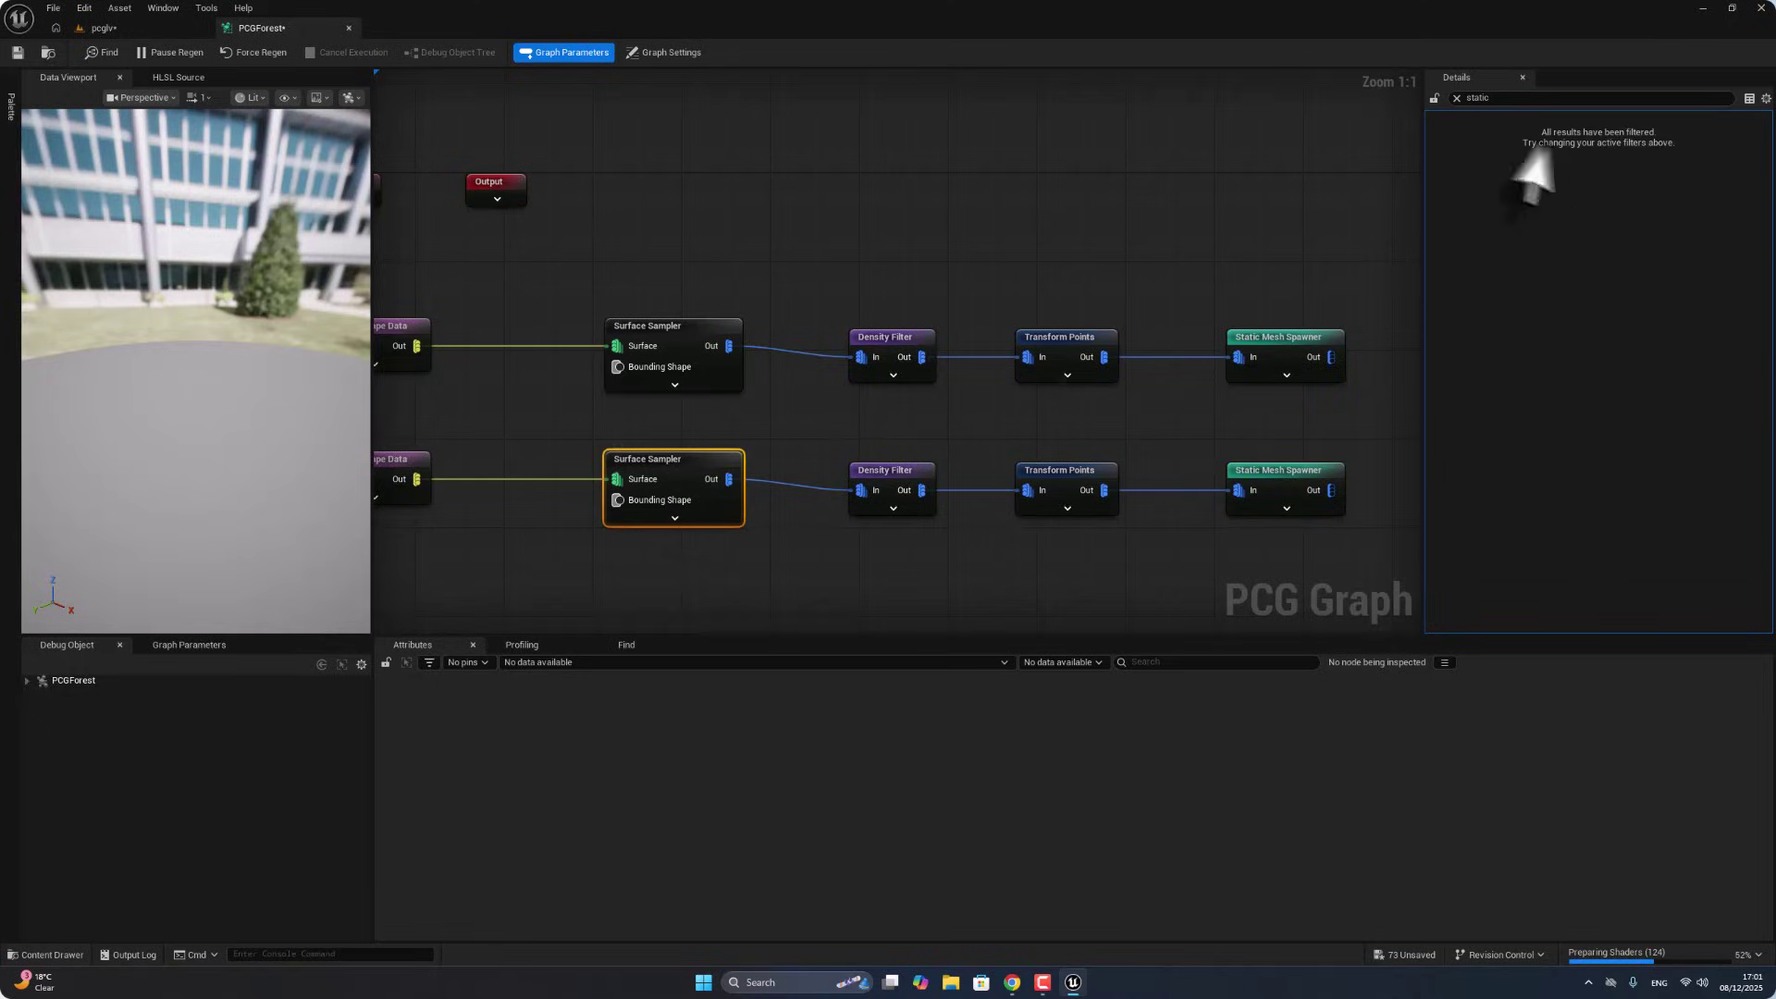
pyautogui.click(1456, 97)
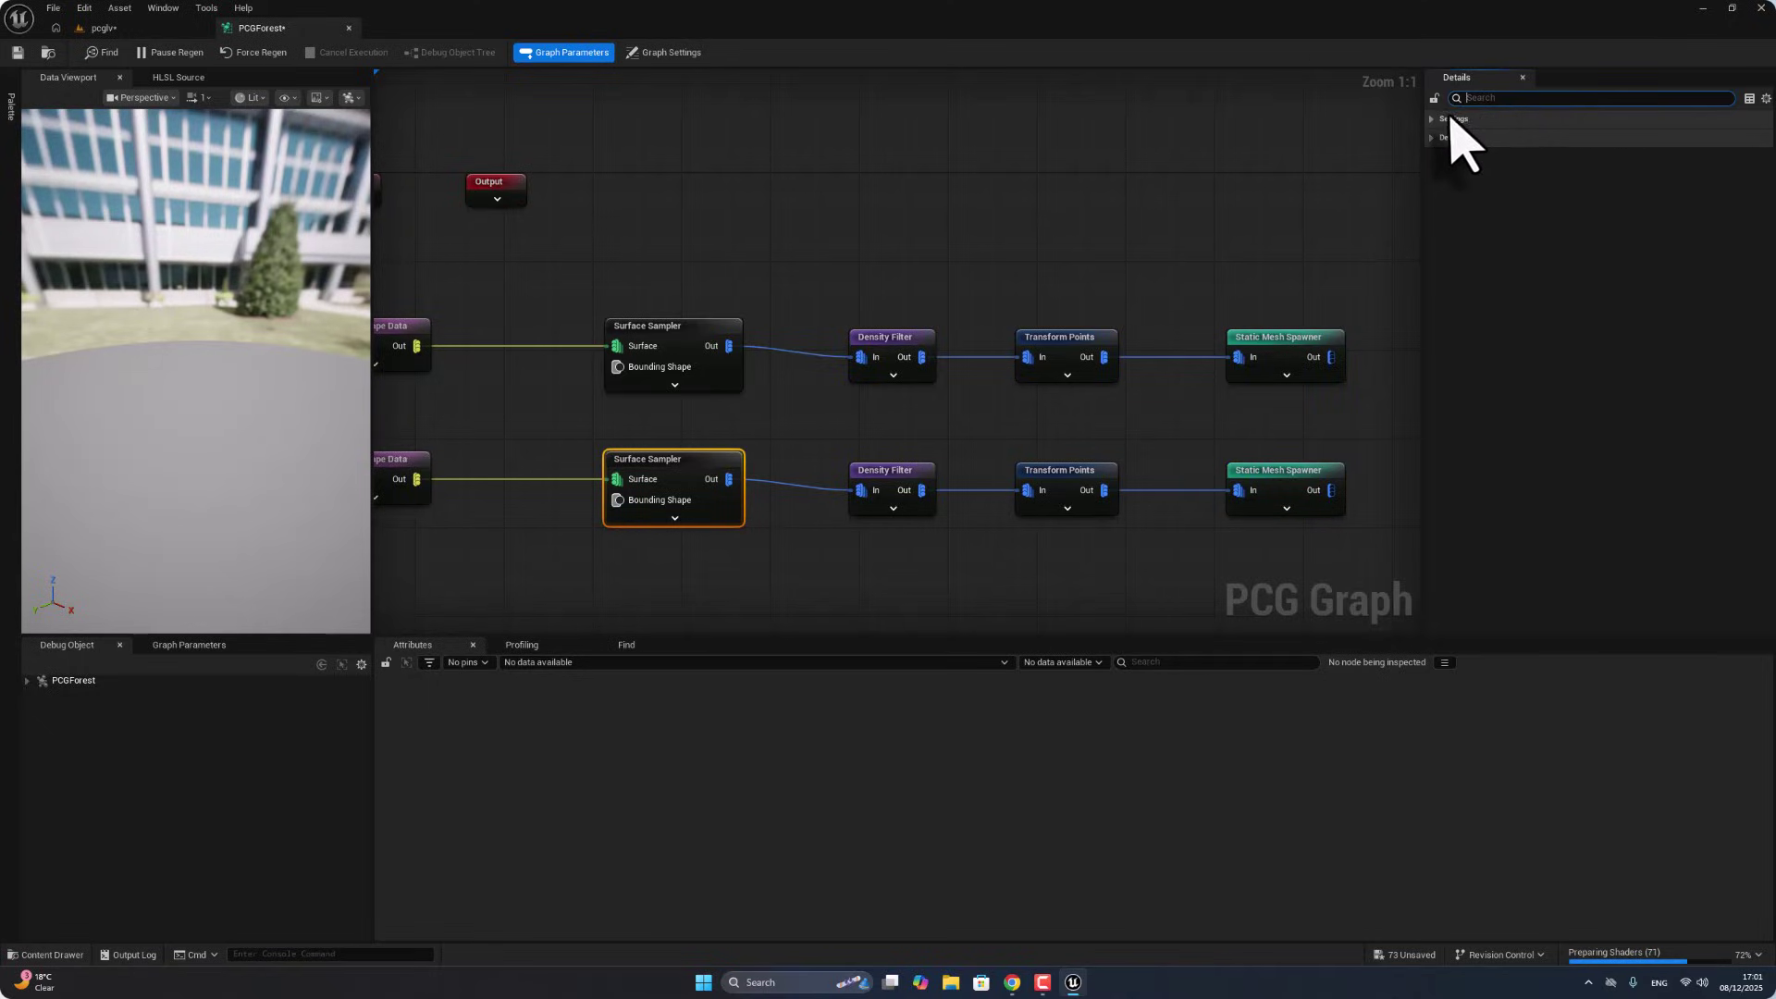
pyautogui.click(1449, 118)
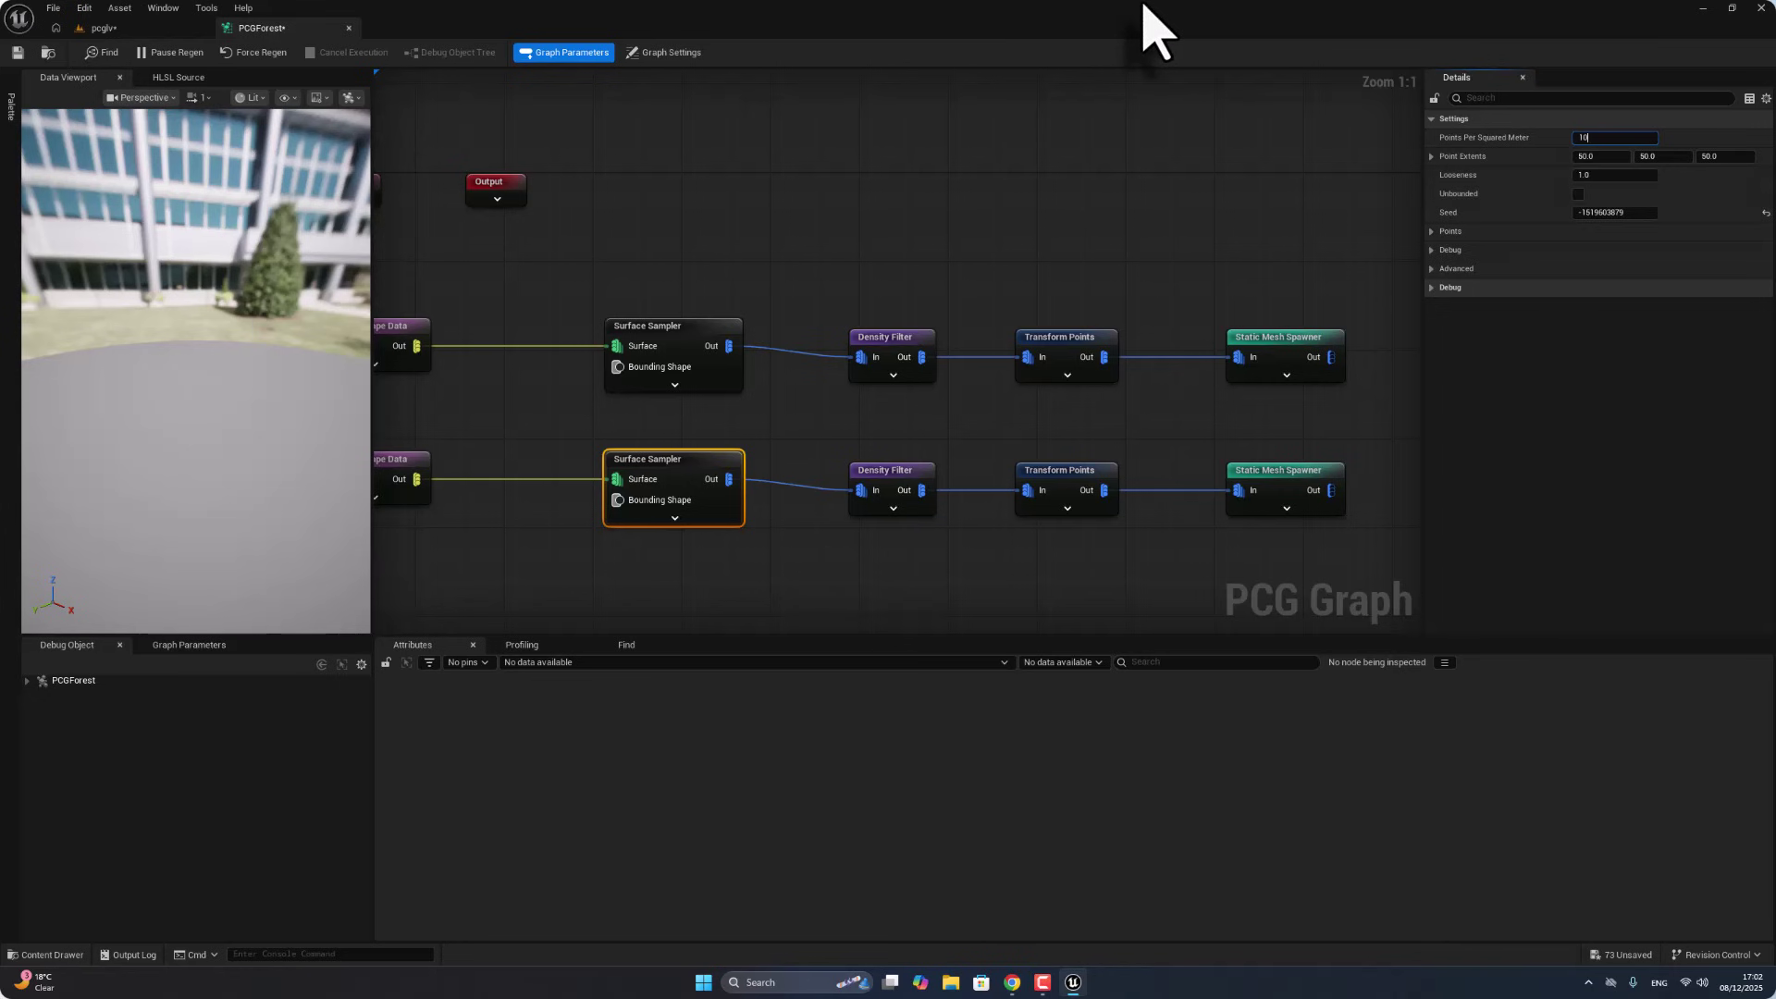
pyautogui.click(106, 27)
pyautogui.moveTo(928, 546); pyautogui.dragTo(758, 583, button='right')
pyautogui.press('s')
pyautogui.press('w')
pyautogui.press('w')
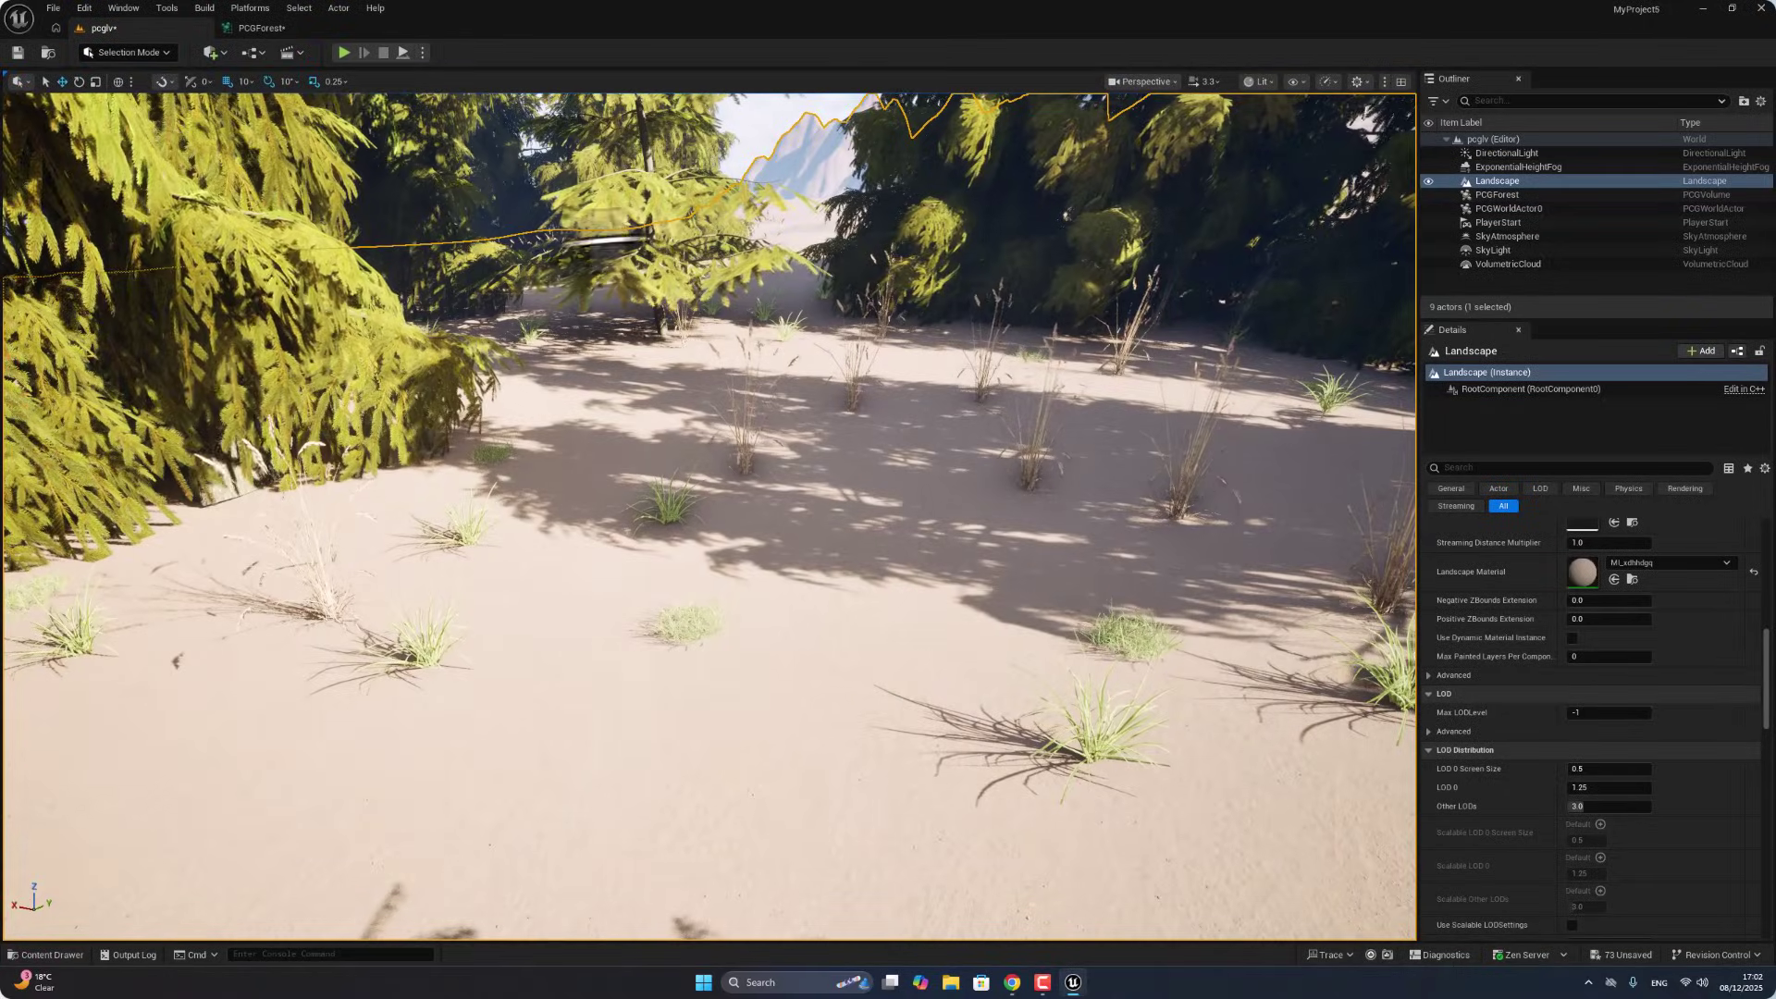
# Step: Undock the PCGForest graph over the level viewport and set the grass Surface Sampler's Points Per Squared Meter to 100
pyautogui.click(307, 29)
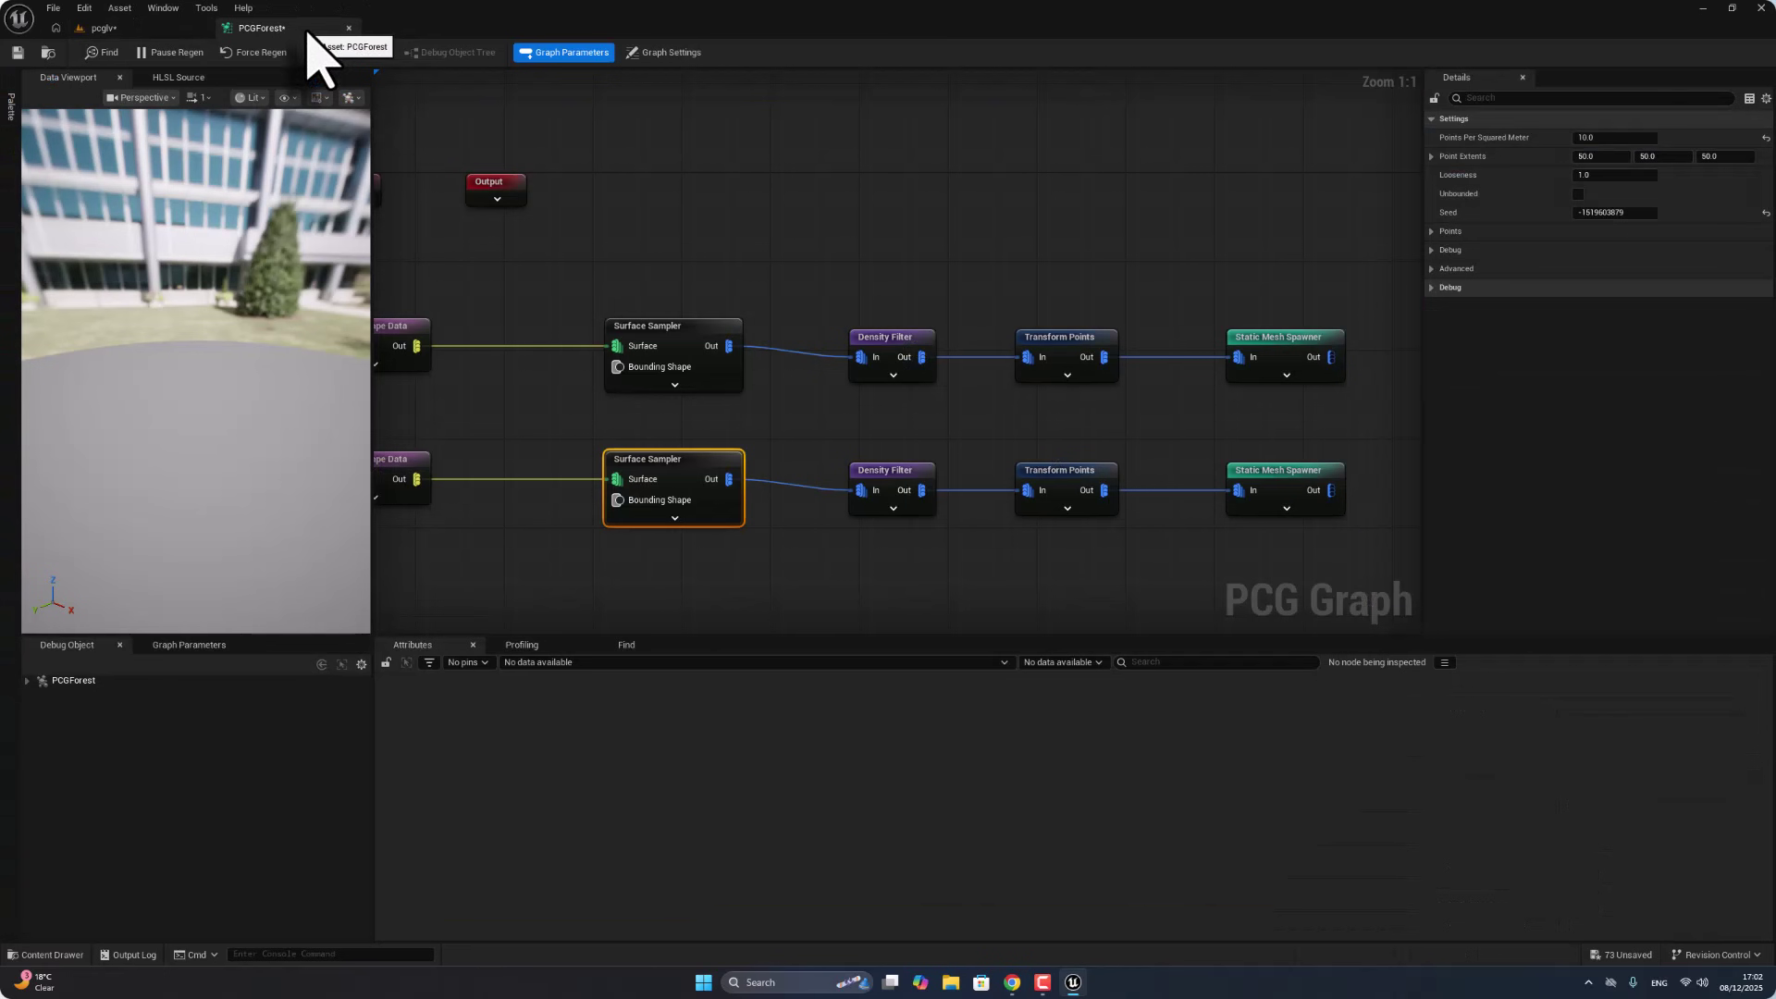
pyautogui.moveTo(307, 30); pyautogui.dragTo(513, 242)
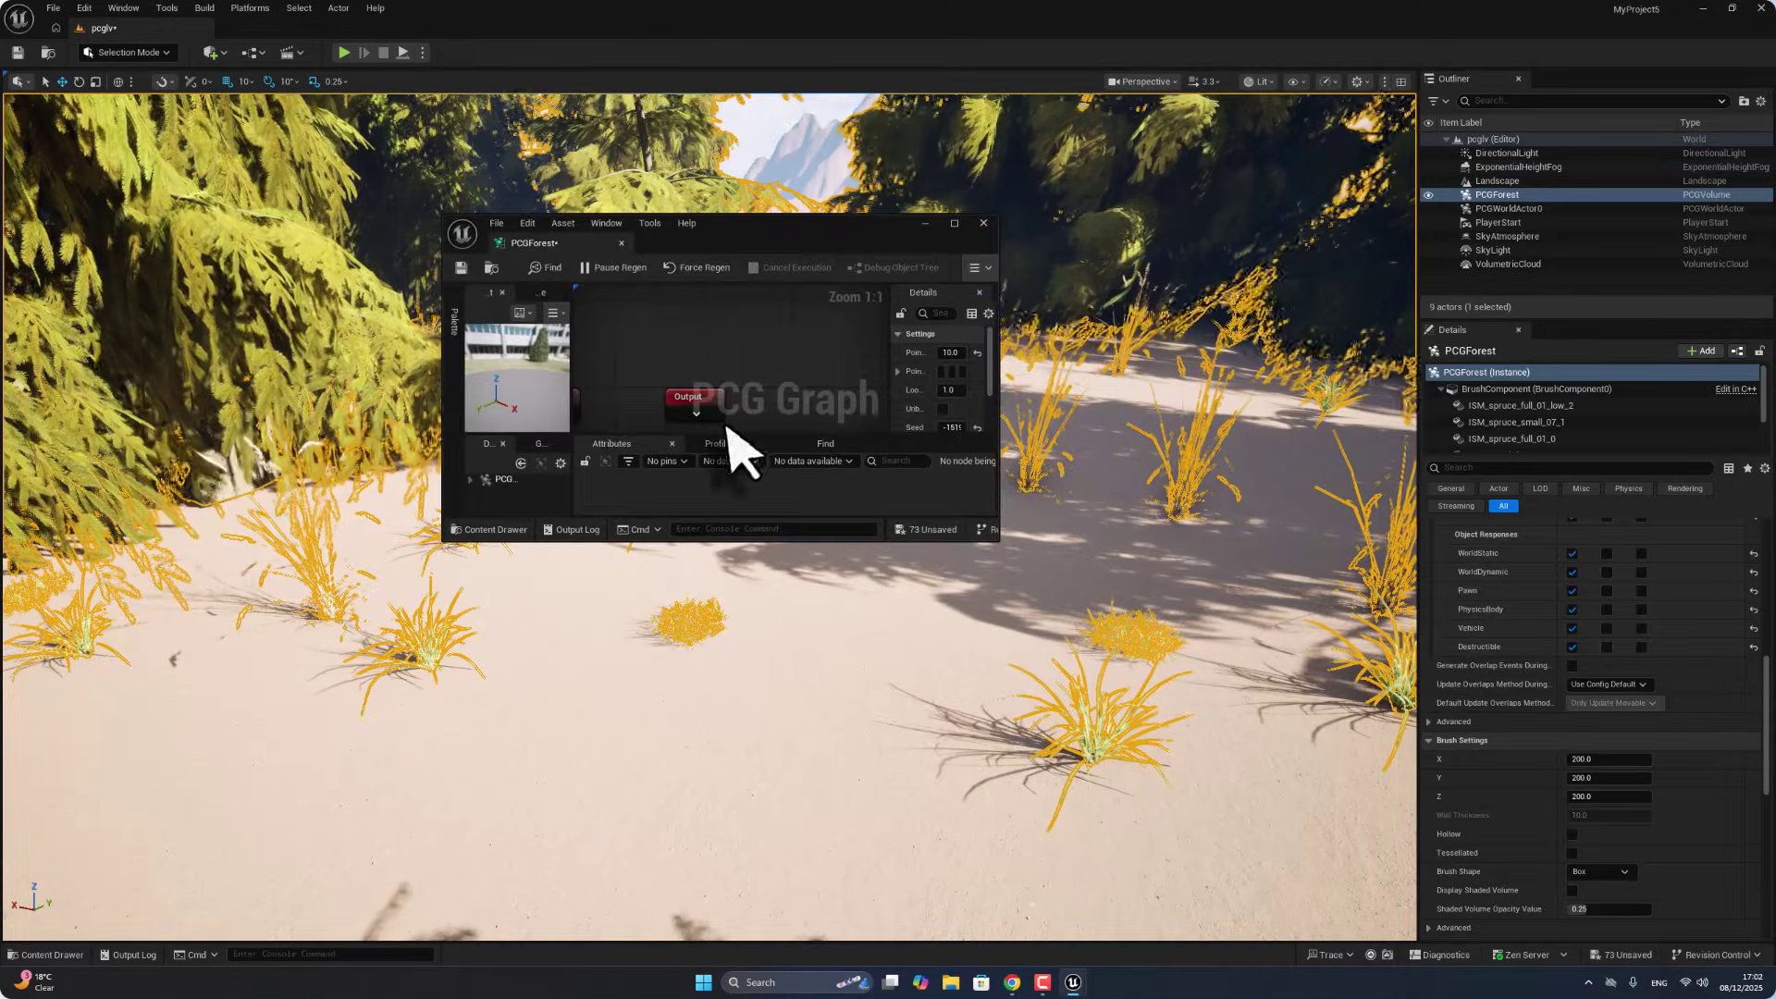
pyautogui.moveTo(952, 353); pyautogui.dragTo(962, 353)
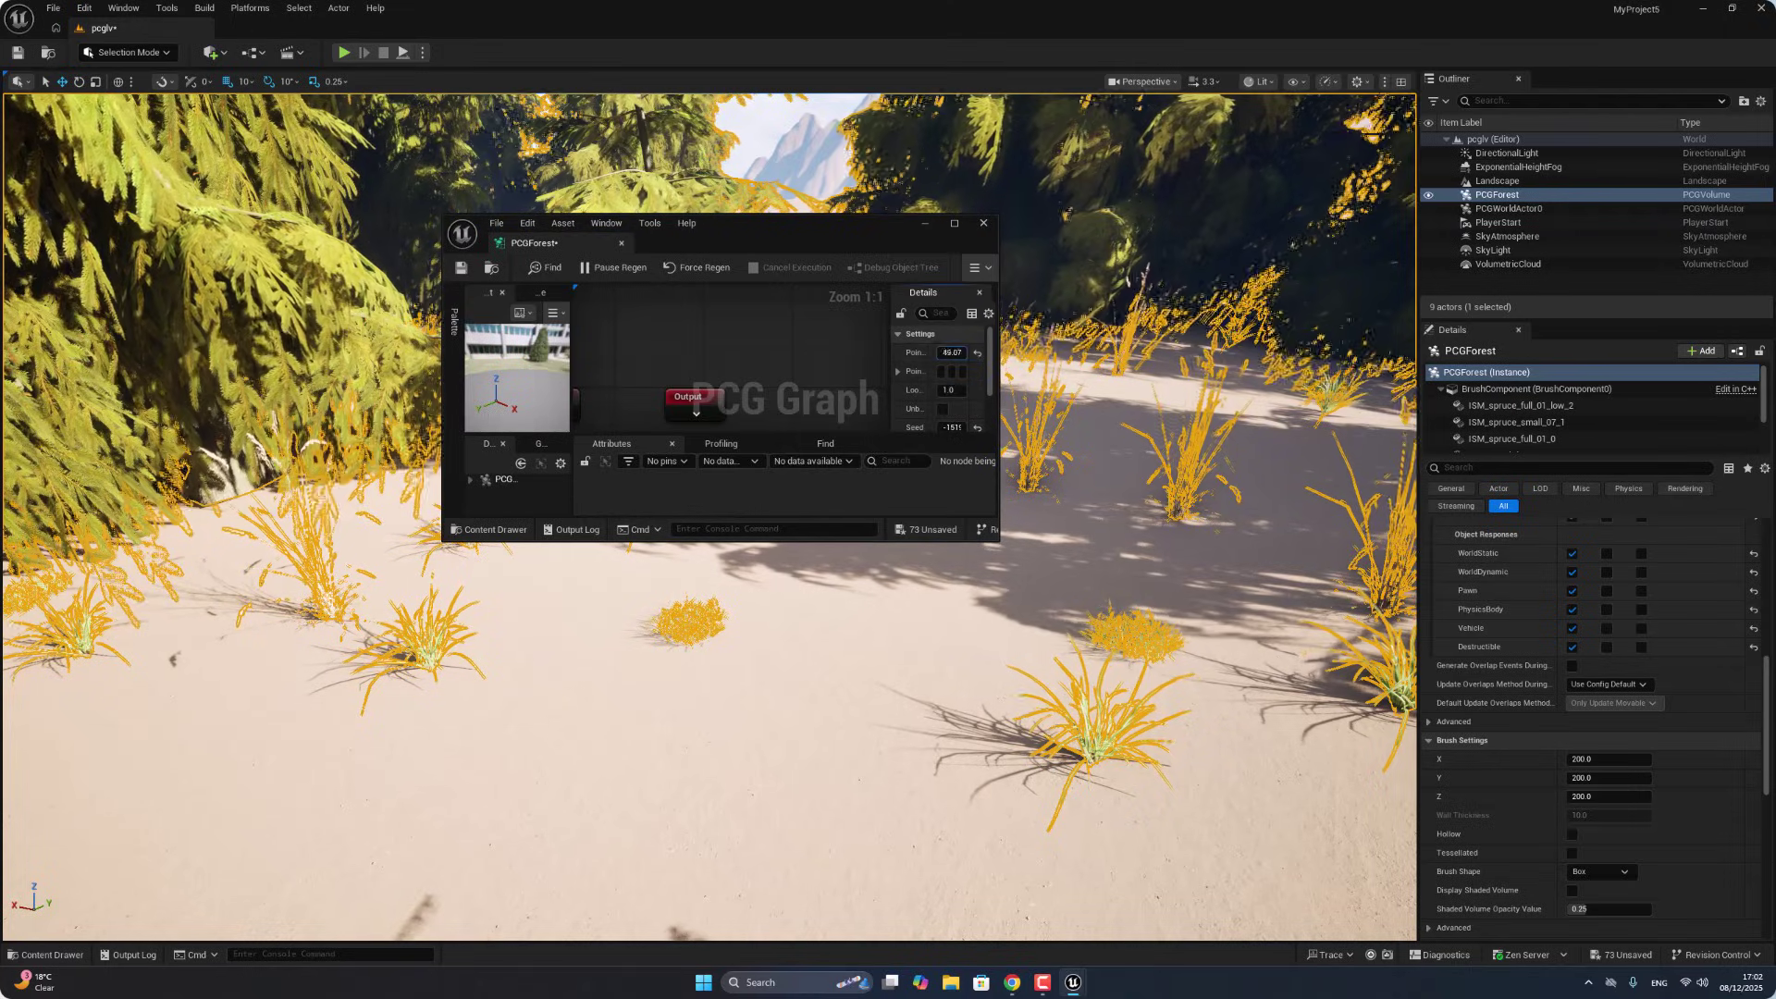
pyautogui.moveTo(952, 352); pyautogui.dragTo(970, 353)
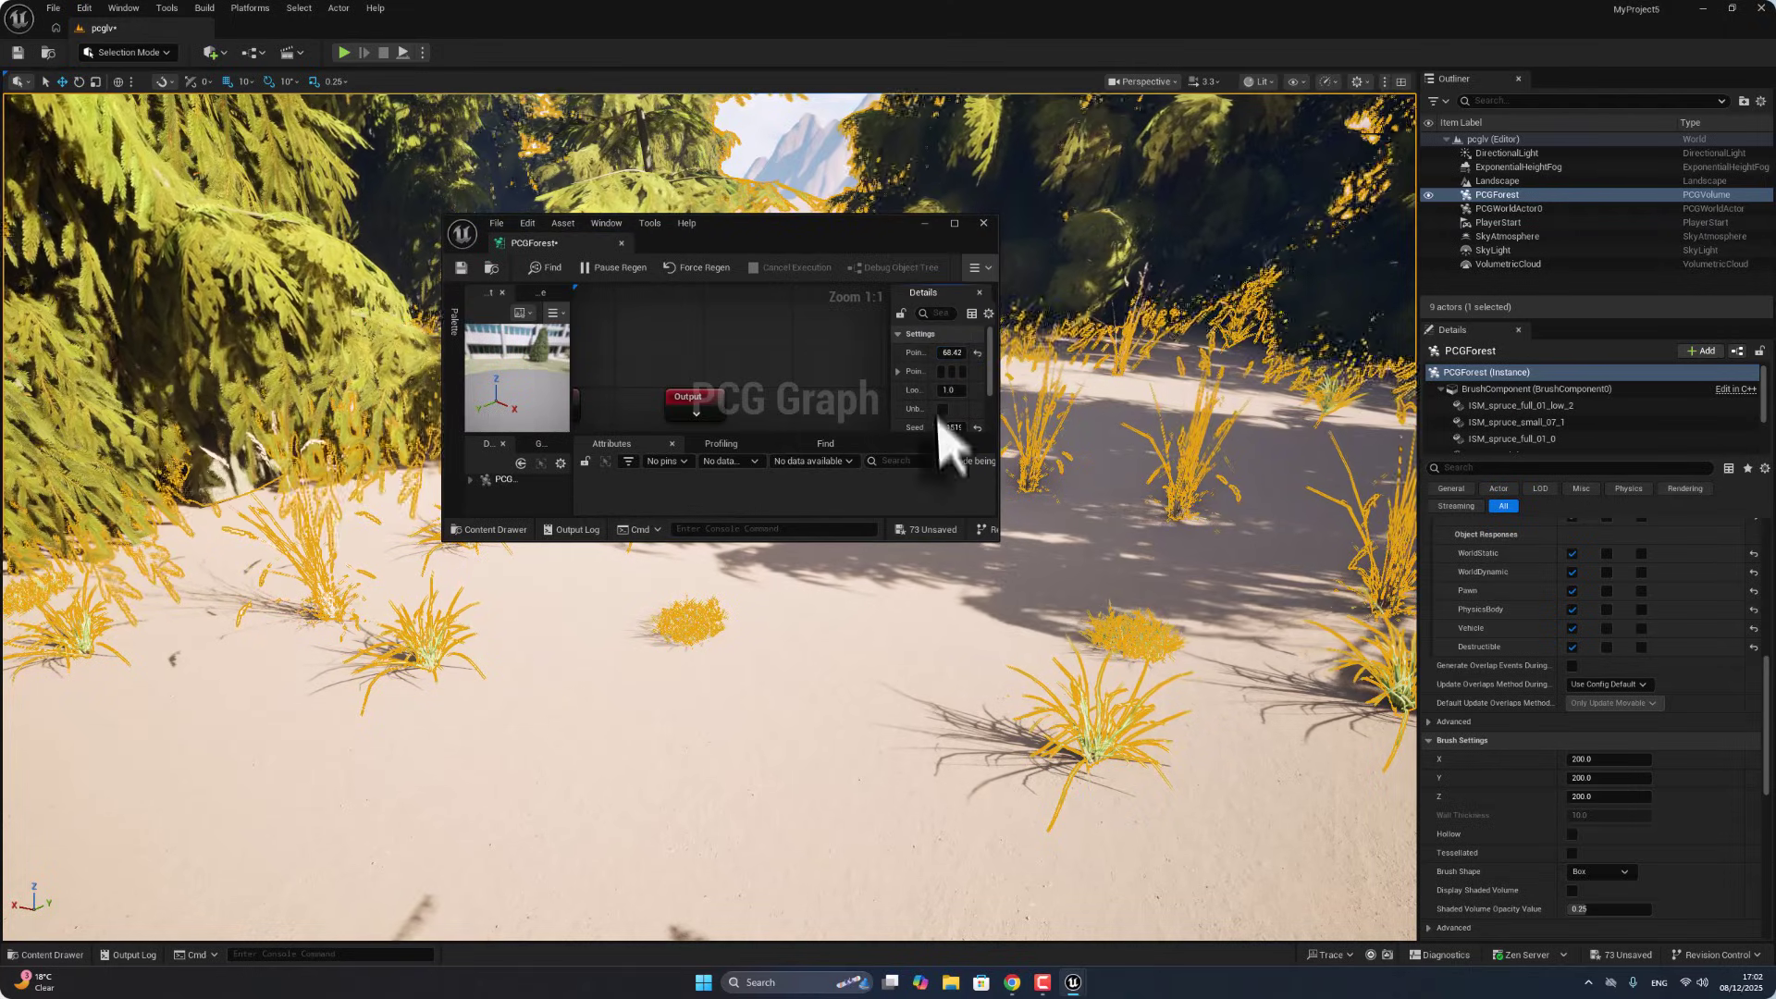
pyautogui.click(943, 352)
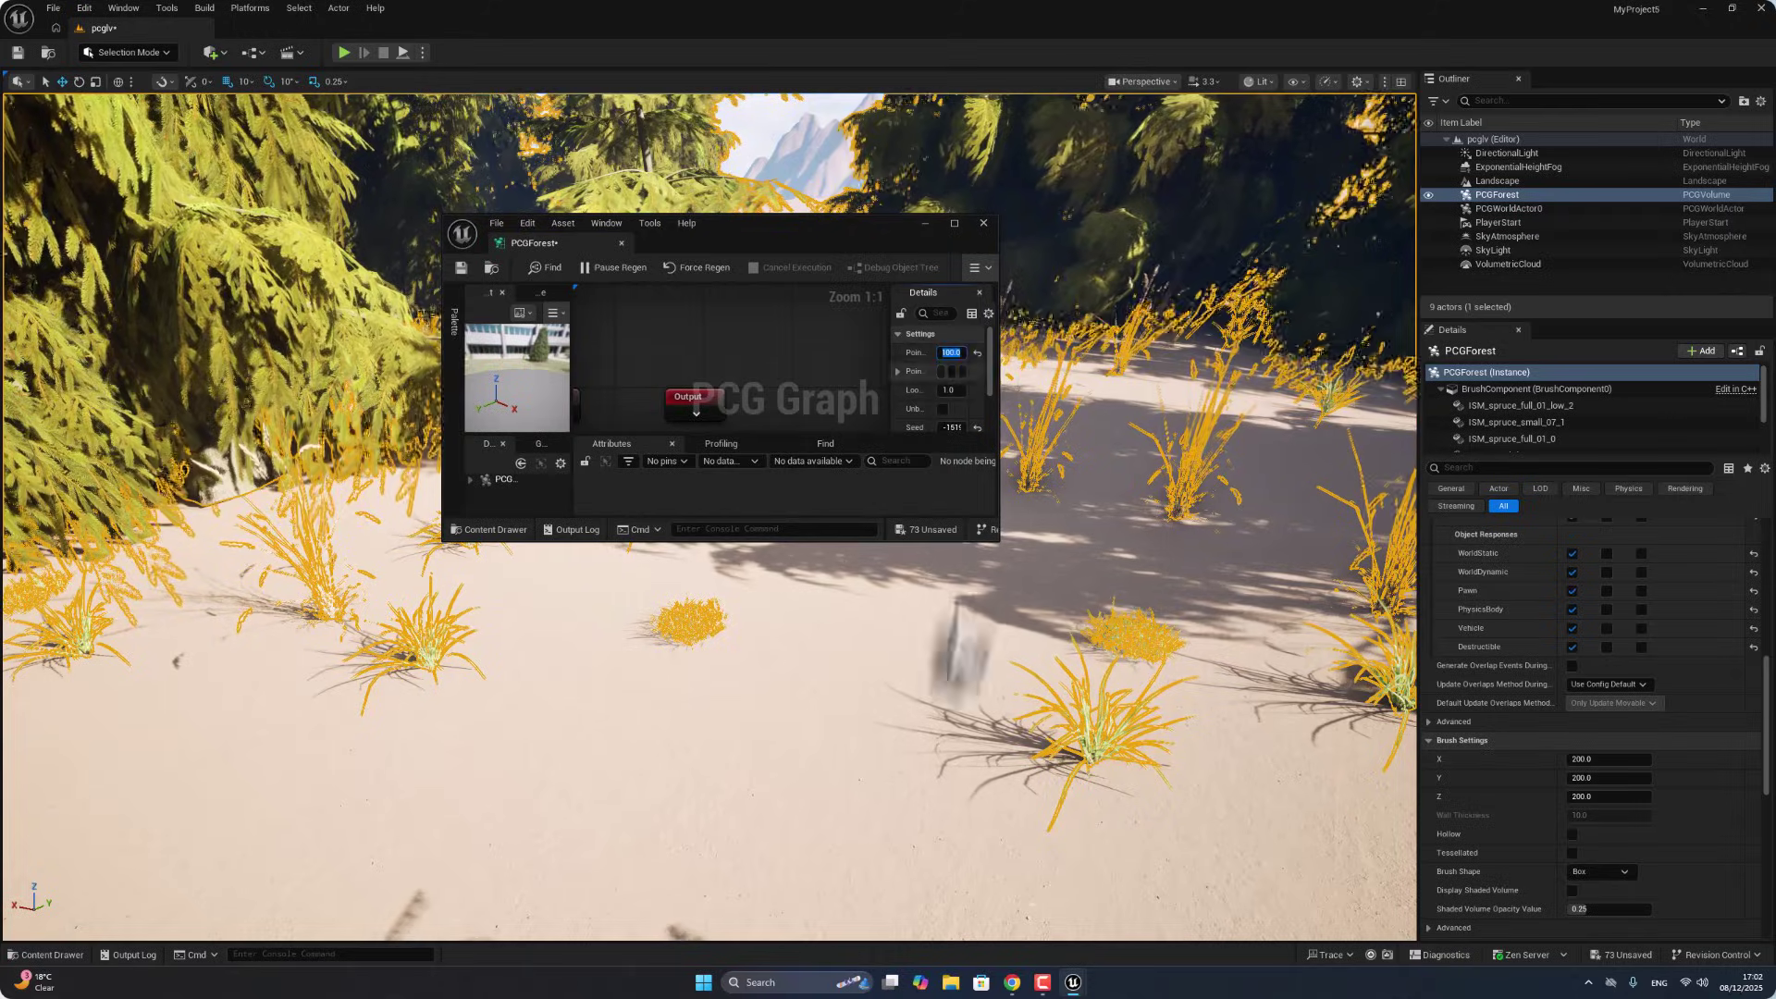
pyautogui.write('100')
pyautogui.click(869, 669)
pyautogui.moveTo(1010, 560); pyautogui.dragTo(925, 620, button='right')
pyautogui.rightClick(1011, 559)
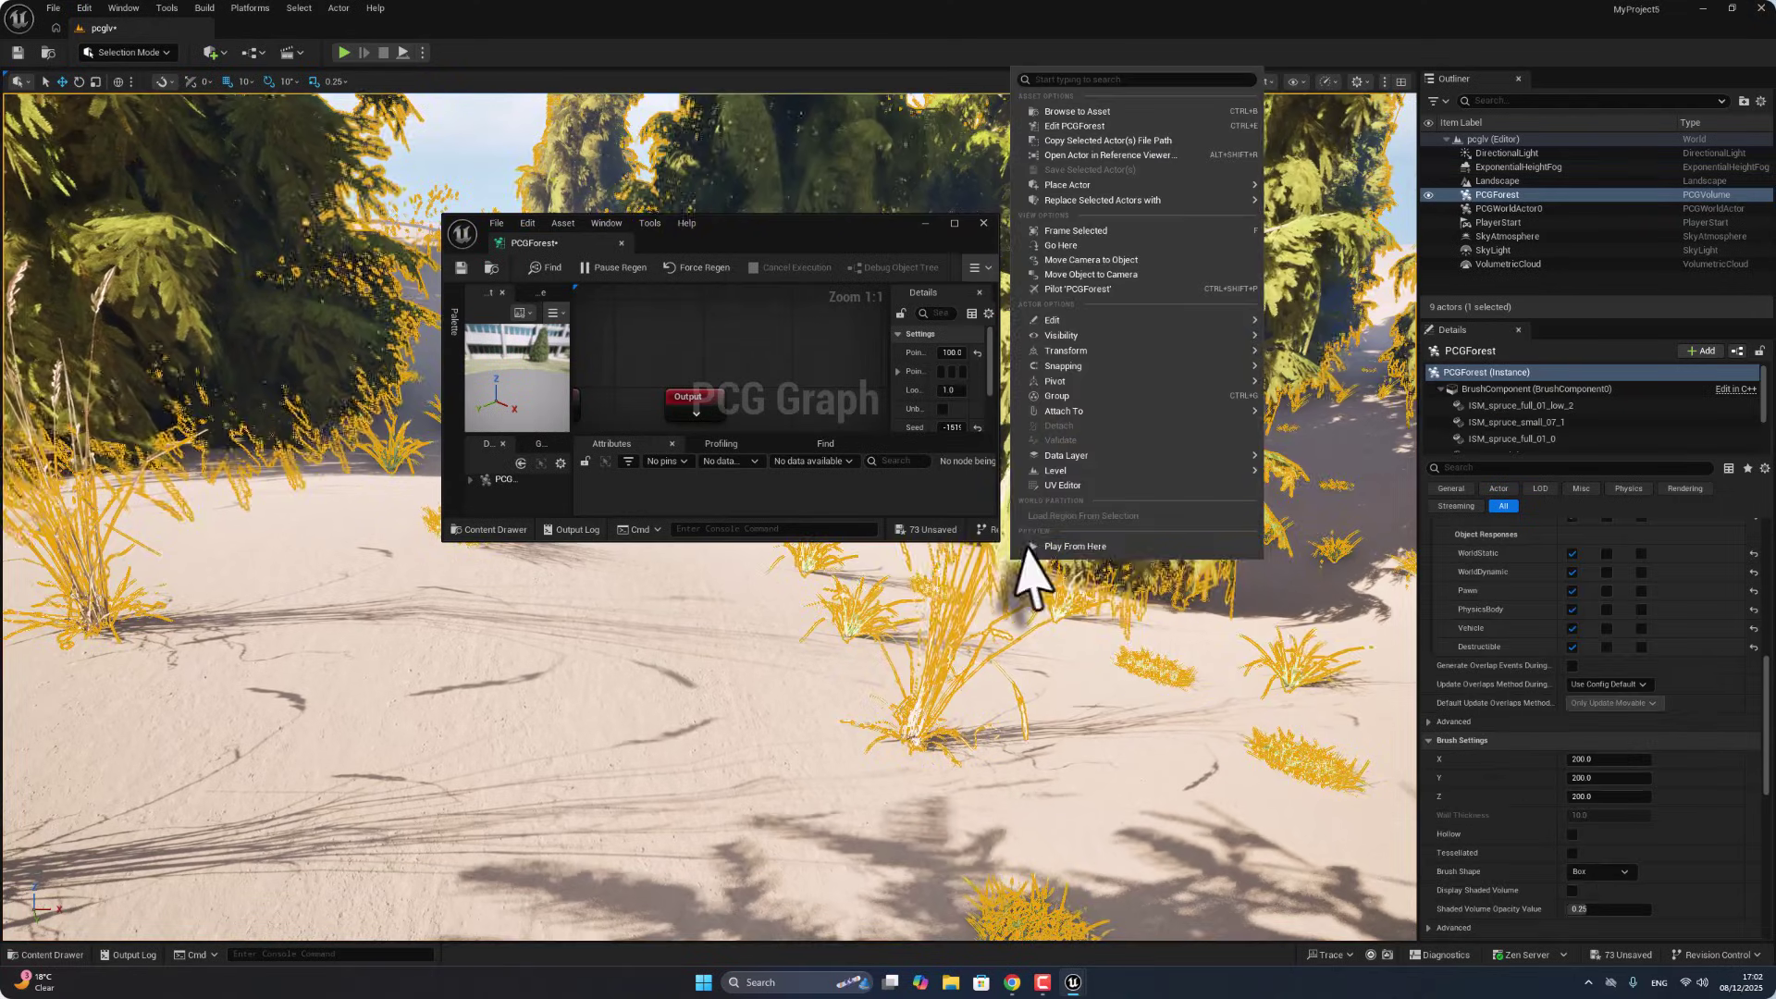
pyautogui.click(821, 566)
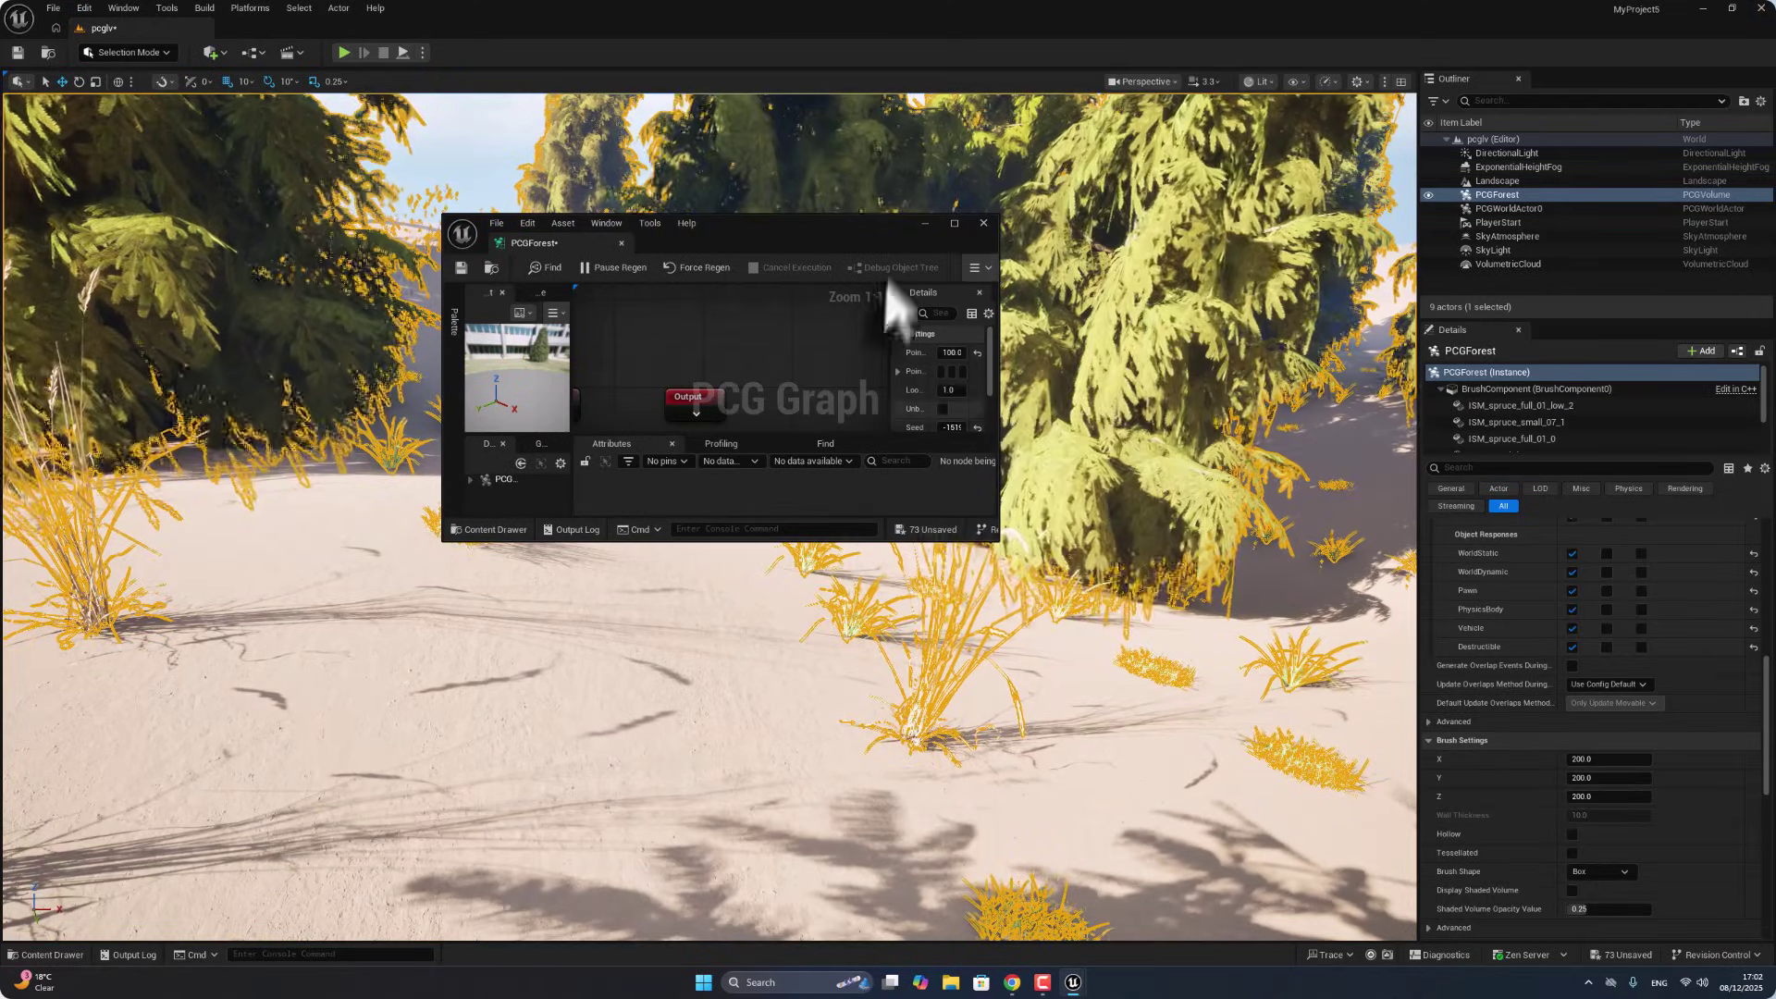
# Step: Dock the PCGForest graph beside the level, set the grass Surface Sampler's Point Extents to 5, and inspect the spawned grass
pyautogui.moveTo(534, 243); pyautogui.dragTo(495, 35)
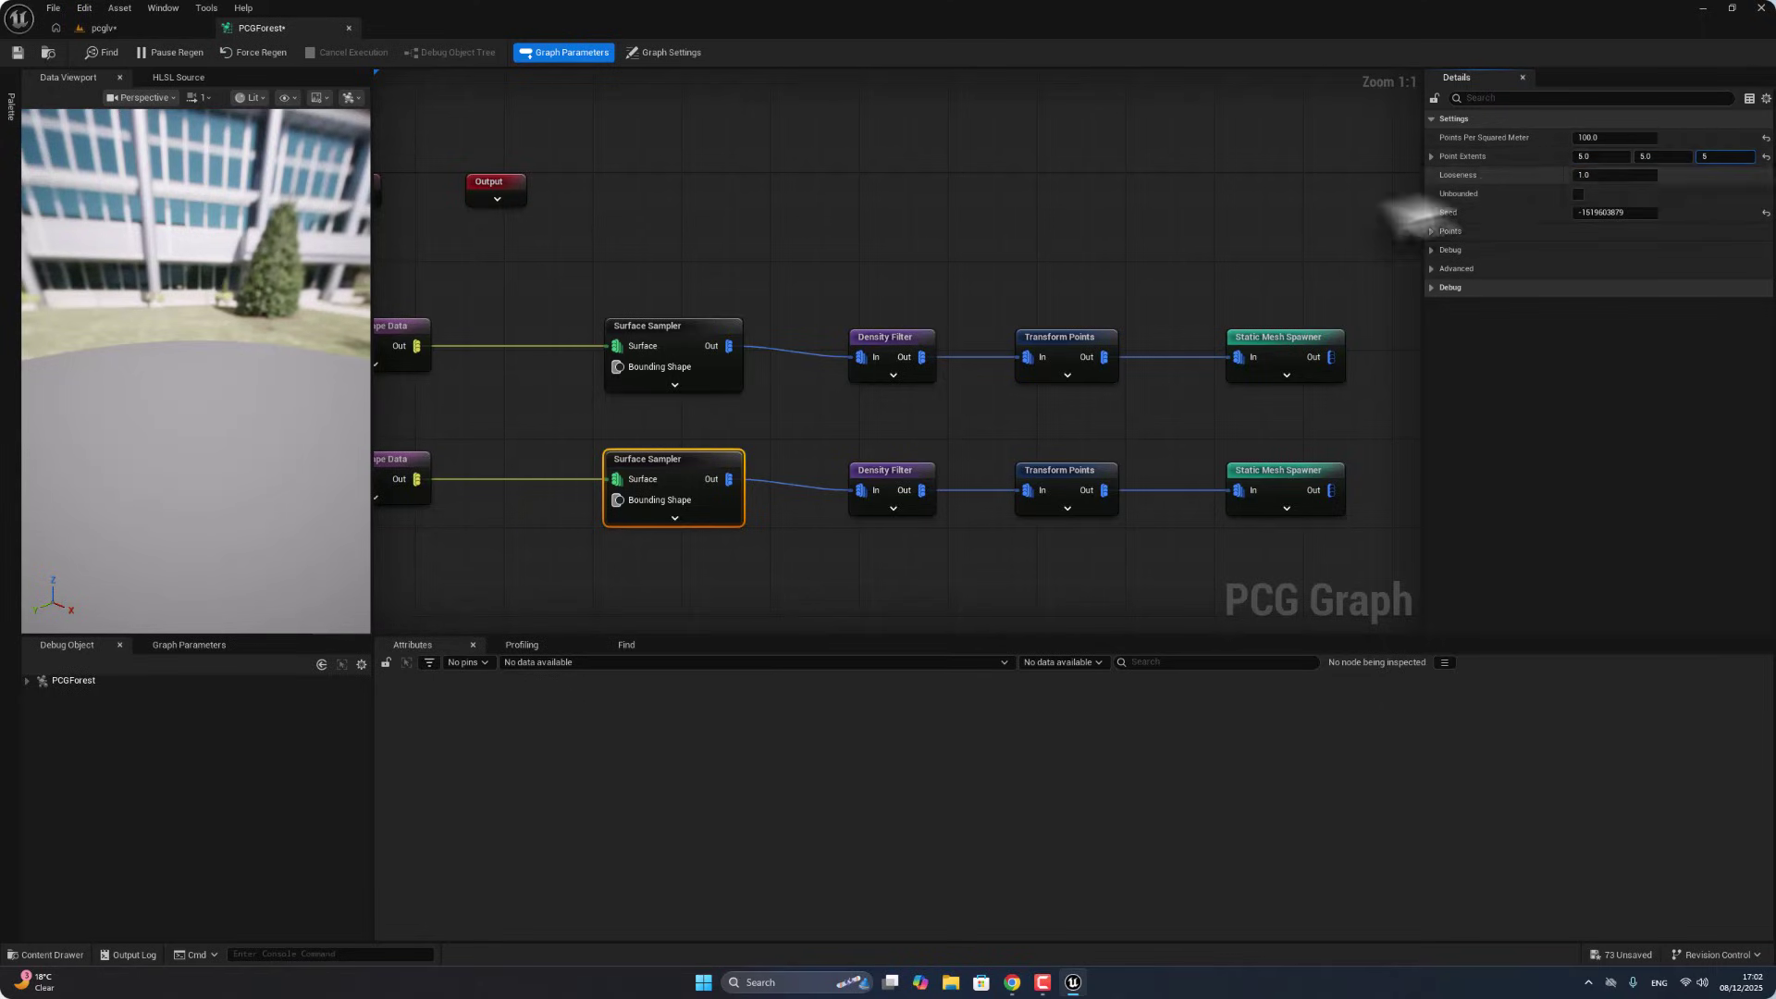
pyautogui.click(101, 28)
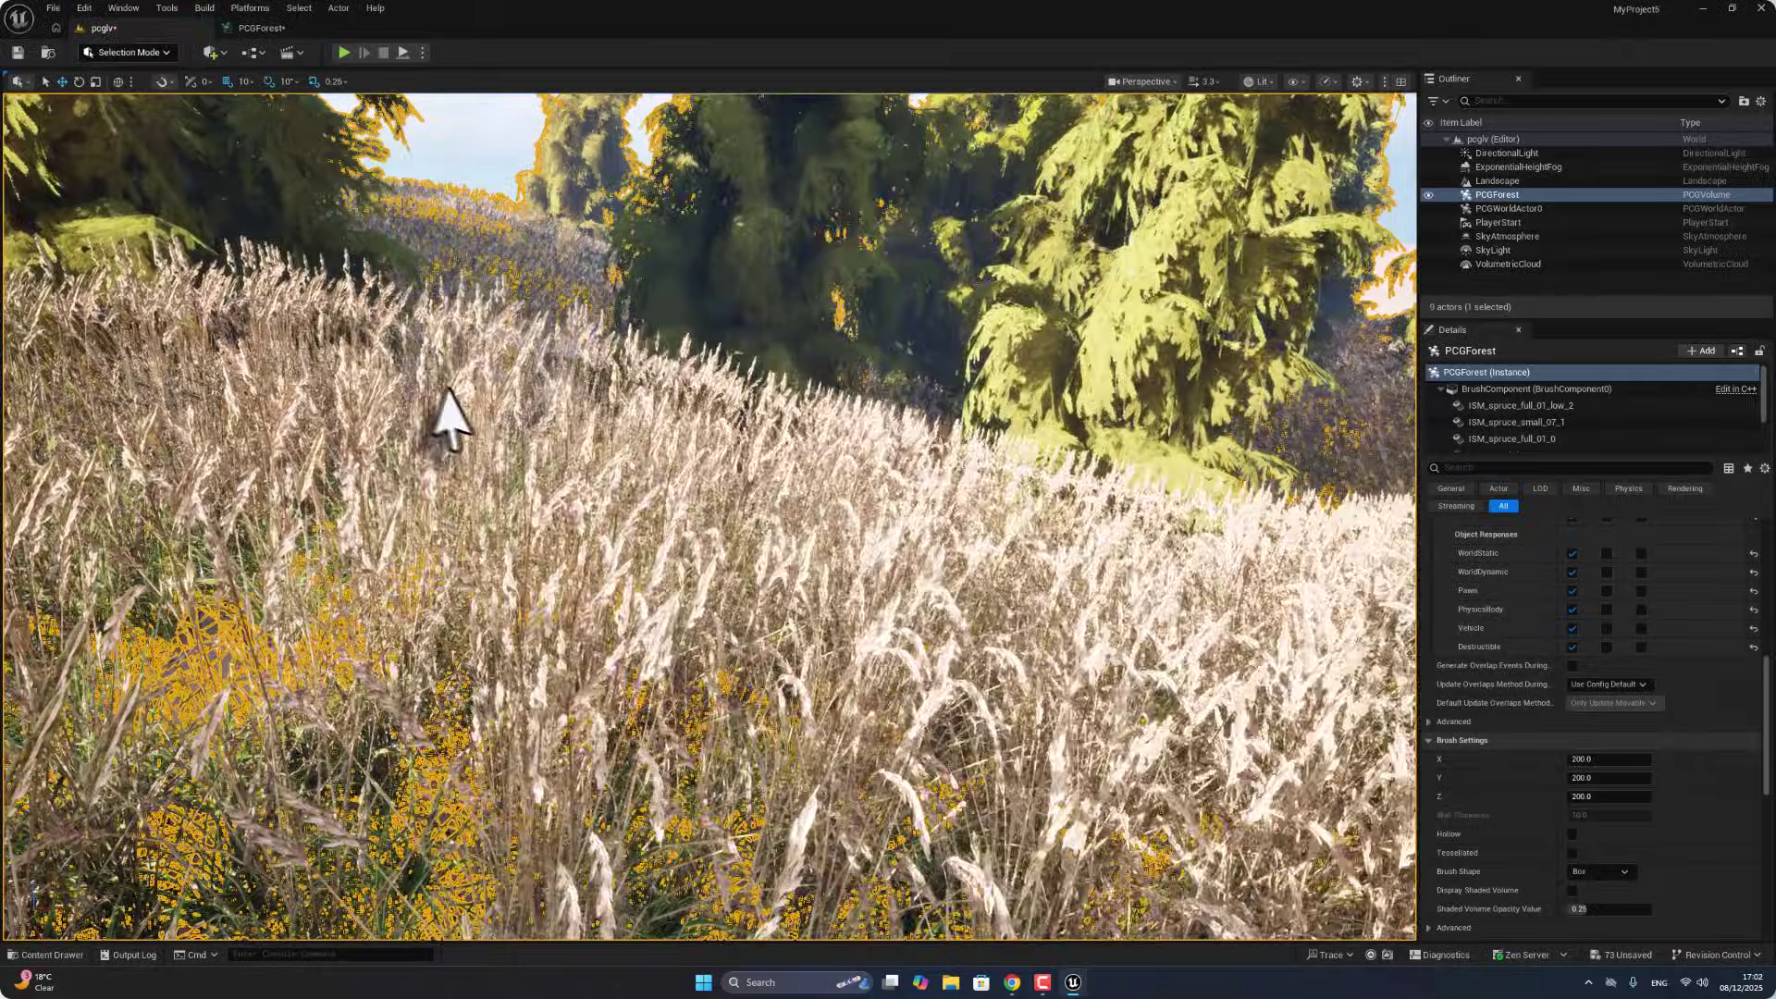
pyautogui.moveTo(450, 397); pyautogui.dragTo(814, 416, button='right')
pyautogui.press('s')
pyautogui.press('w')
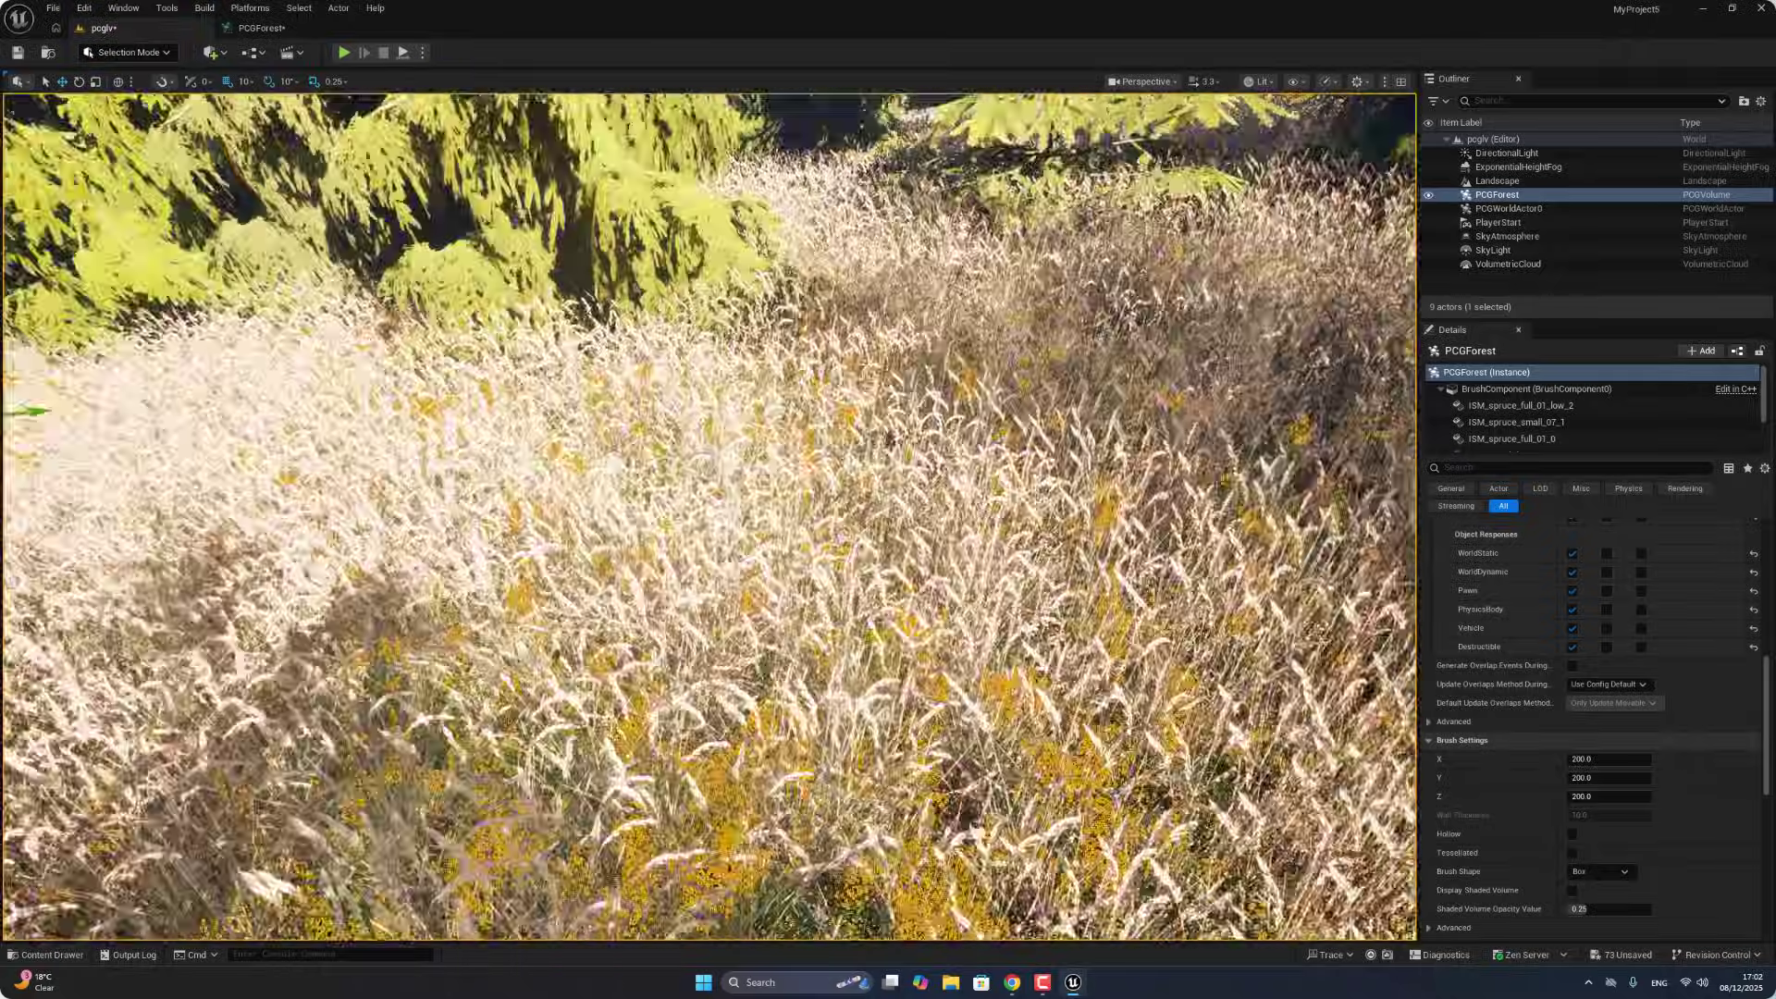
pyautogui.moveTo(455, 444); pyautogui.dragTo(370, 437, button='right')
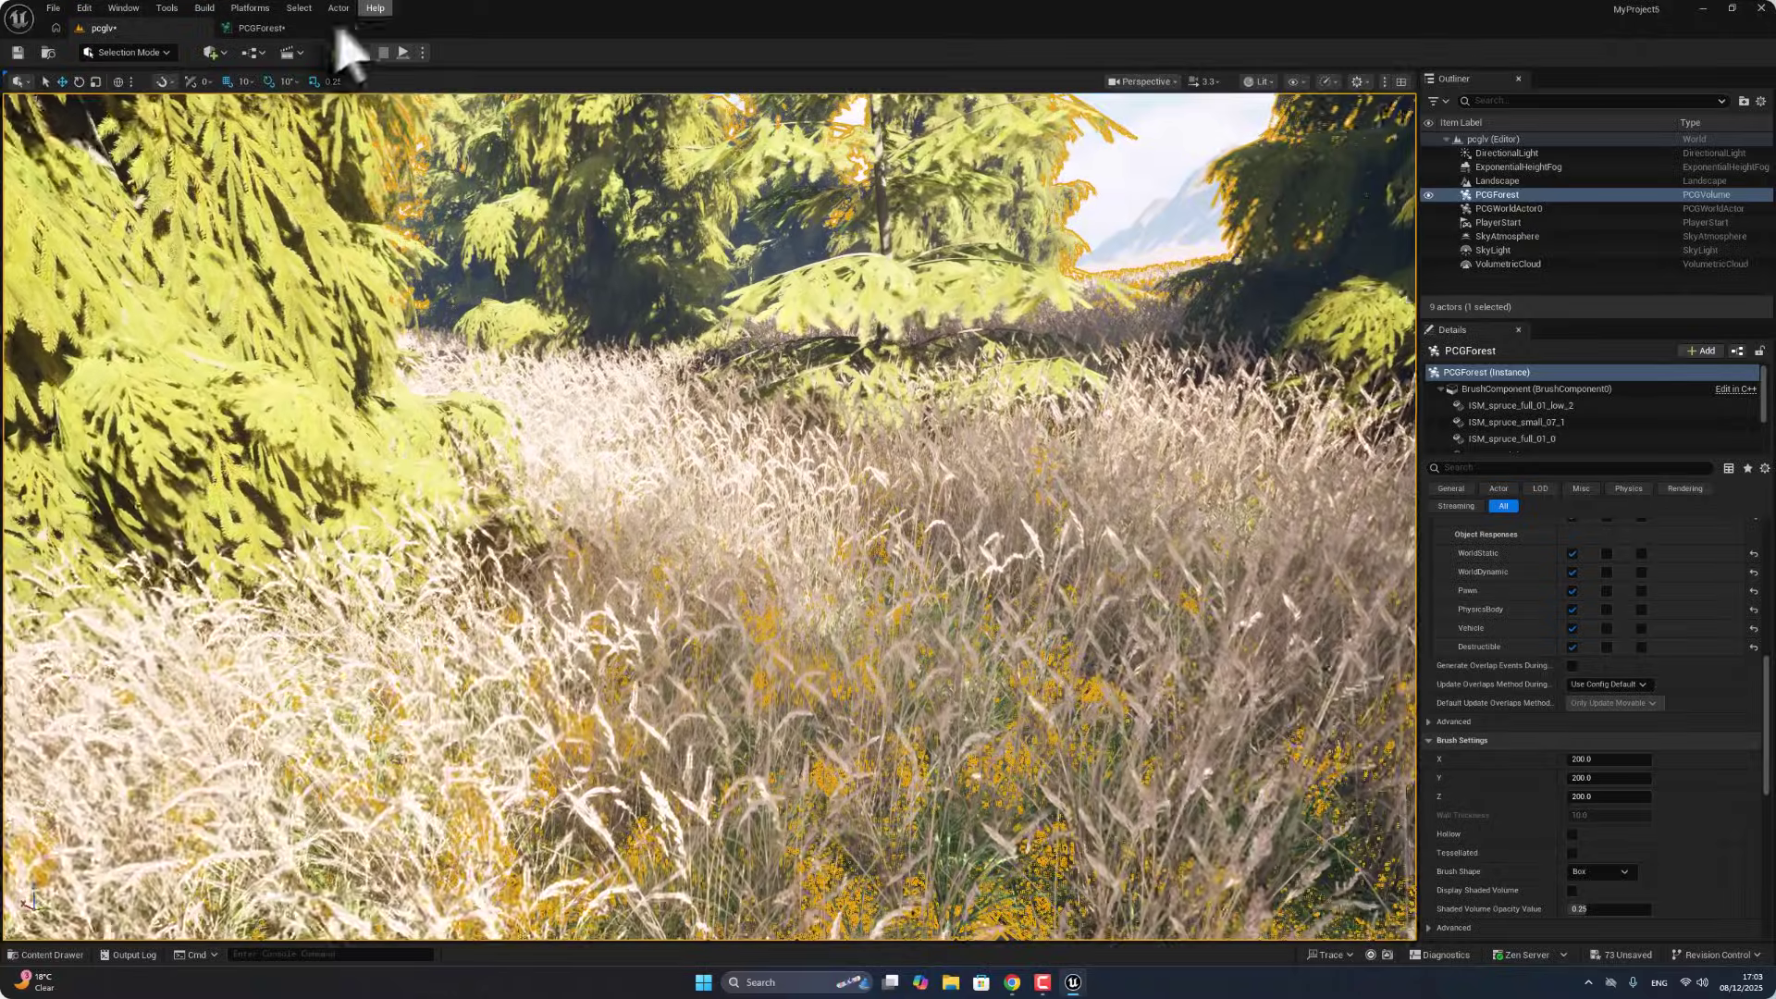
# Step: Undock the PCGForest graph over the level viewport and set the grass Density Filter's Upper Bound to about 0.2486
pyautogui.click(314, 29)
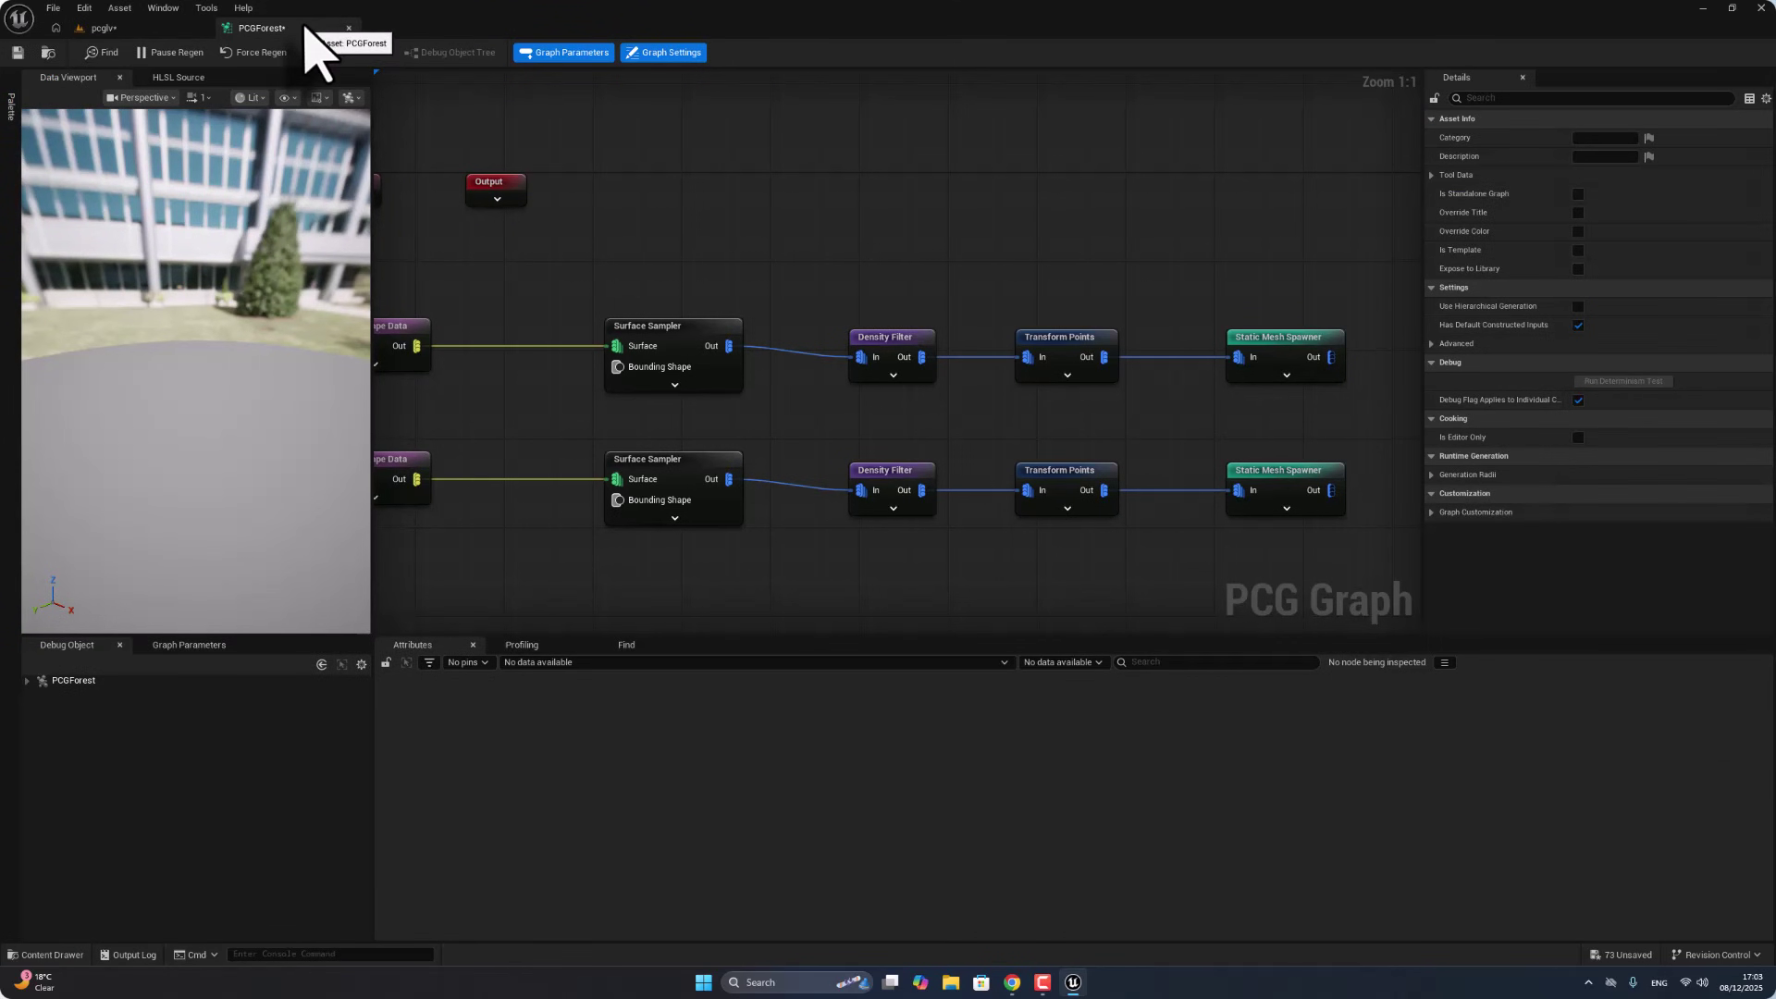
pyautogui.click(169, 32)
pyautogui.click(261, 29)
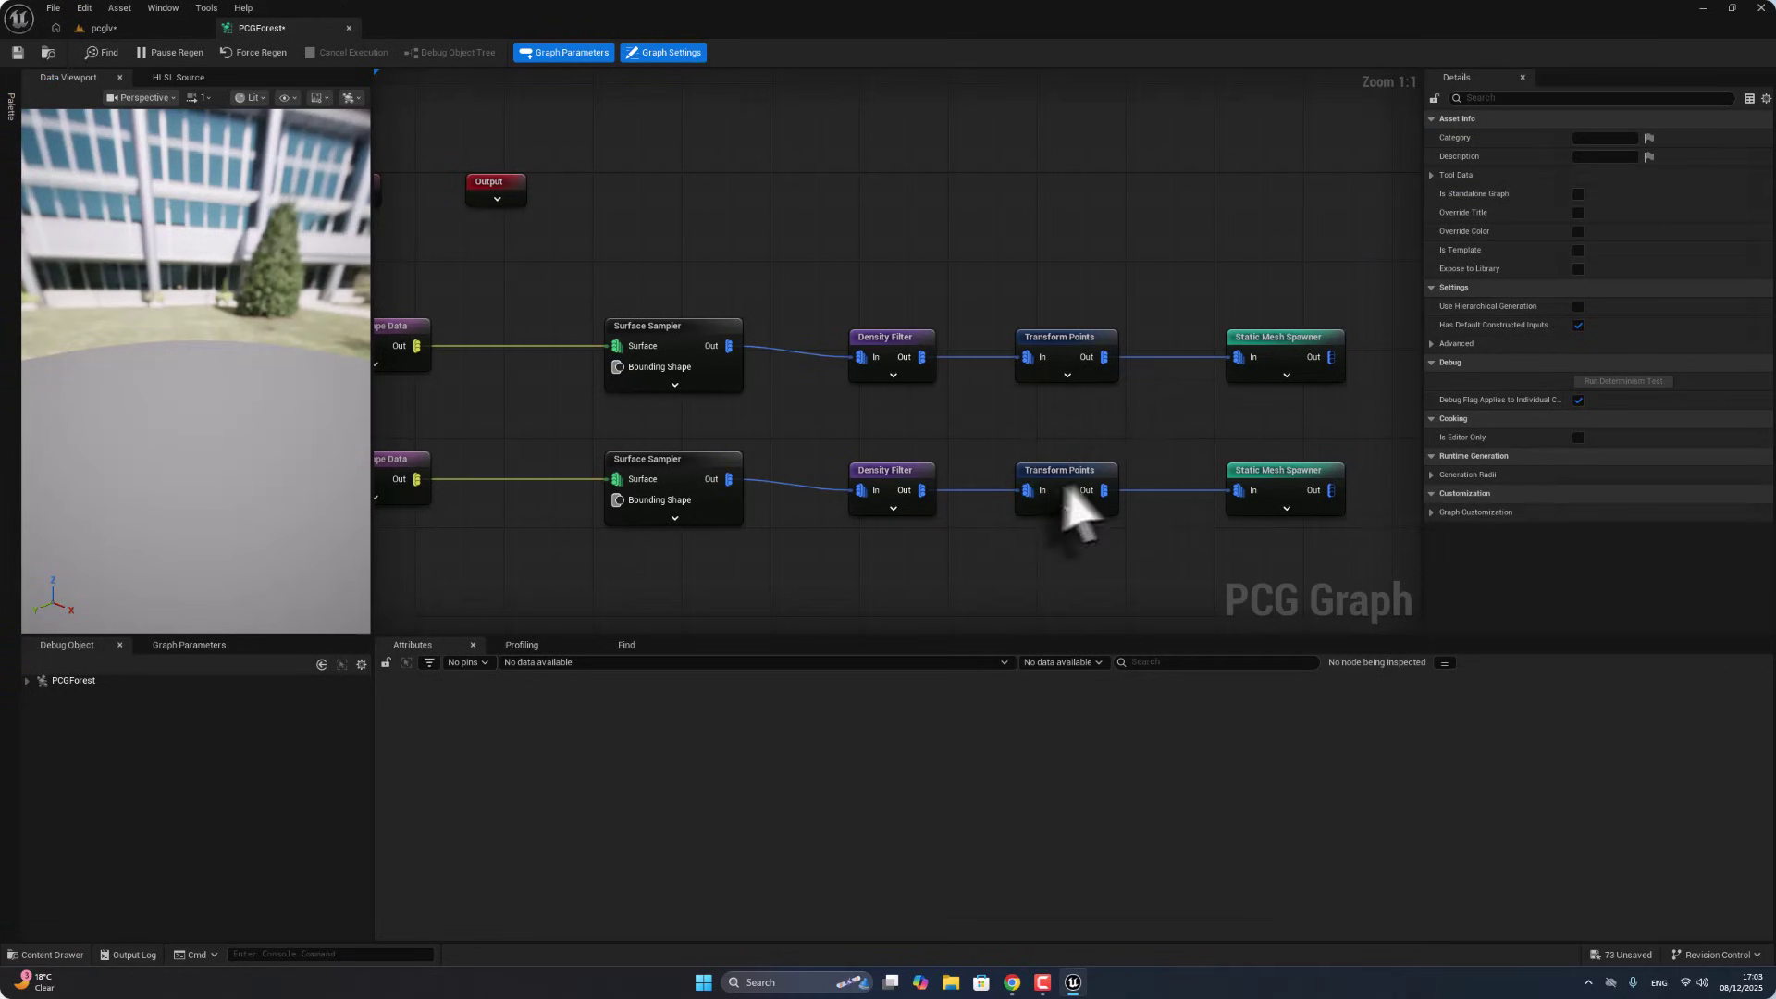
pyautogui.click(910, 471)
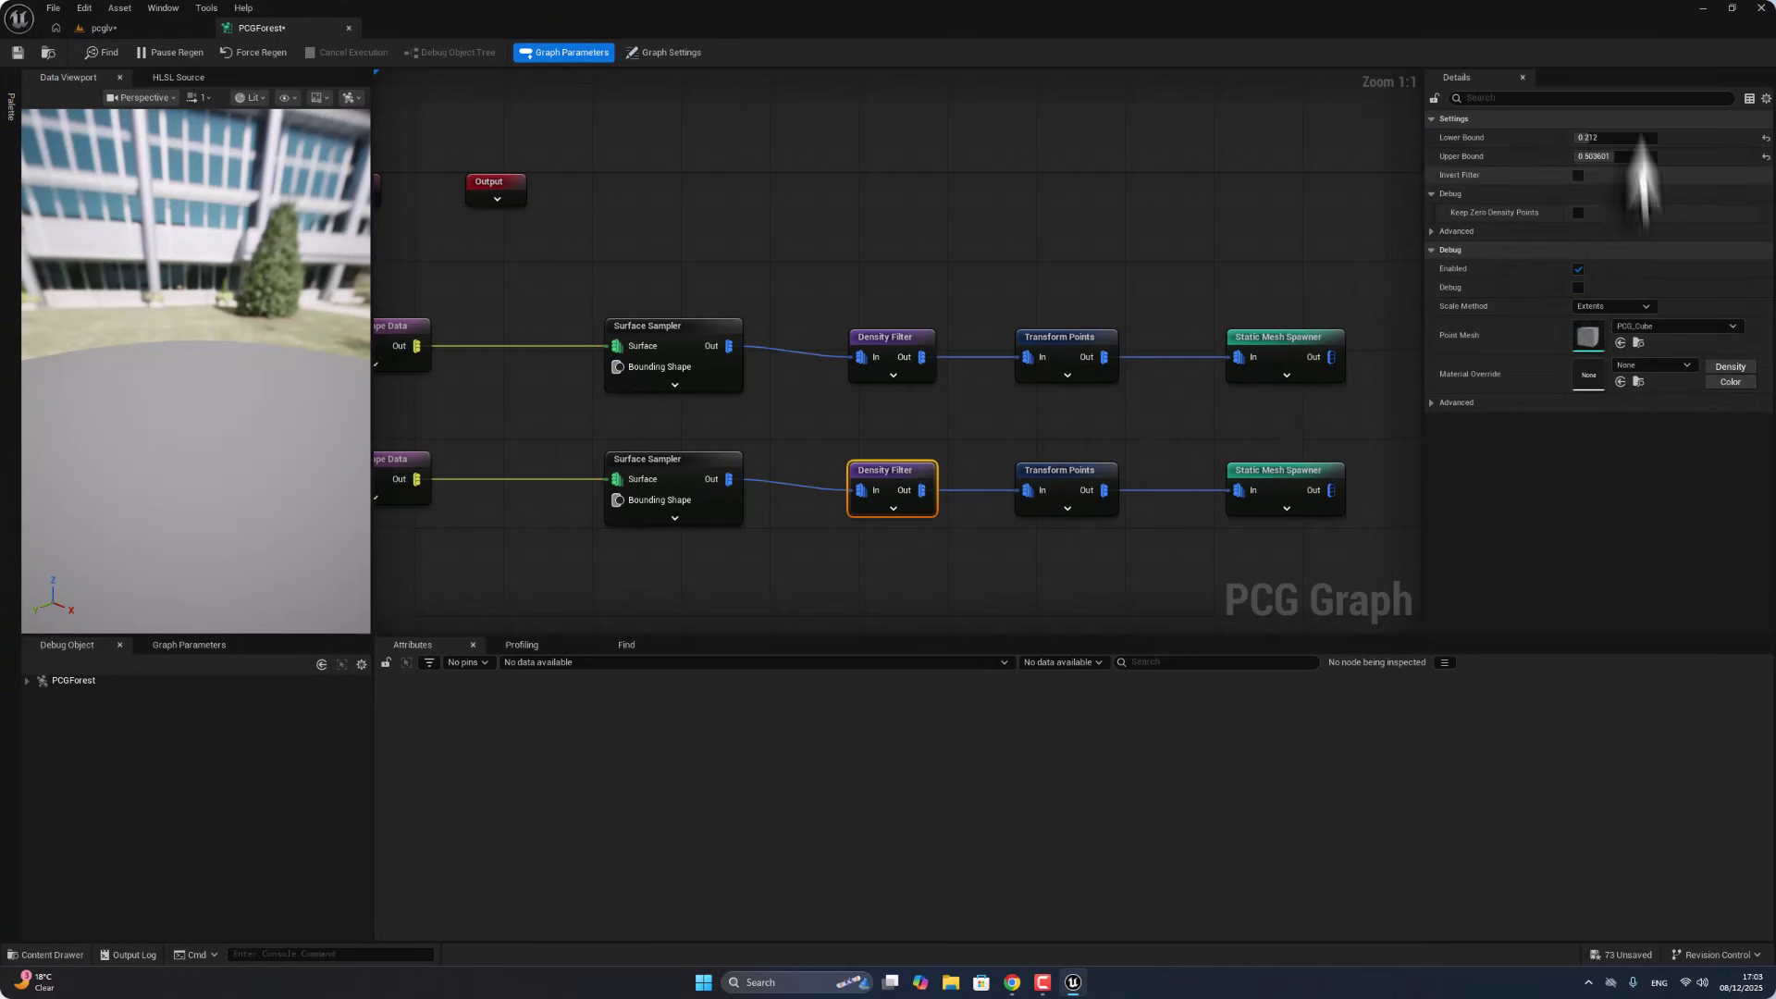
pyautogui.moveTo(233, 37); pyautogui.dragTo(912, 475)
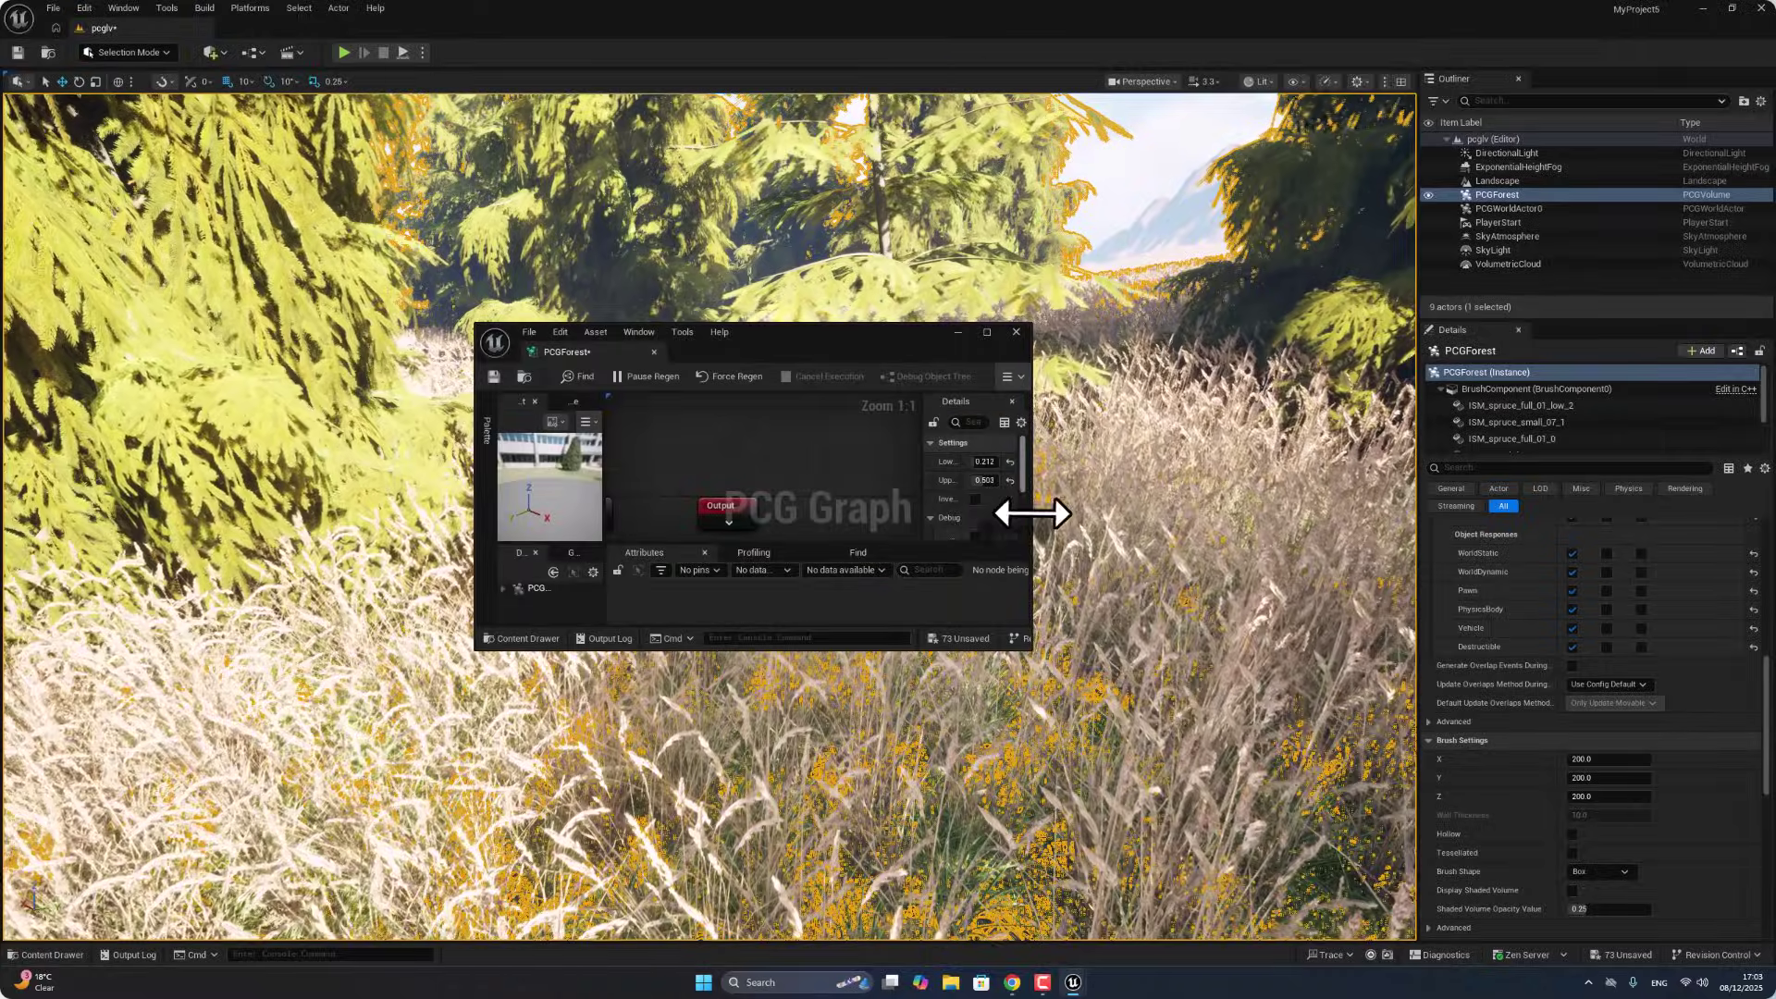
pyautogui.moveTo(1029, 511); pyautogui.dragTo(1276, 536)
pyautogui.moveTo(1219, 478); pyautogui.dragTo(1244, 479)
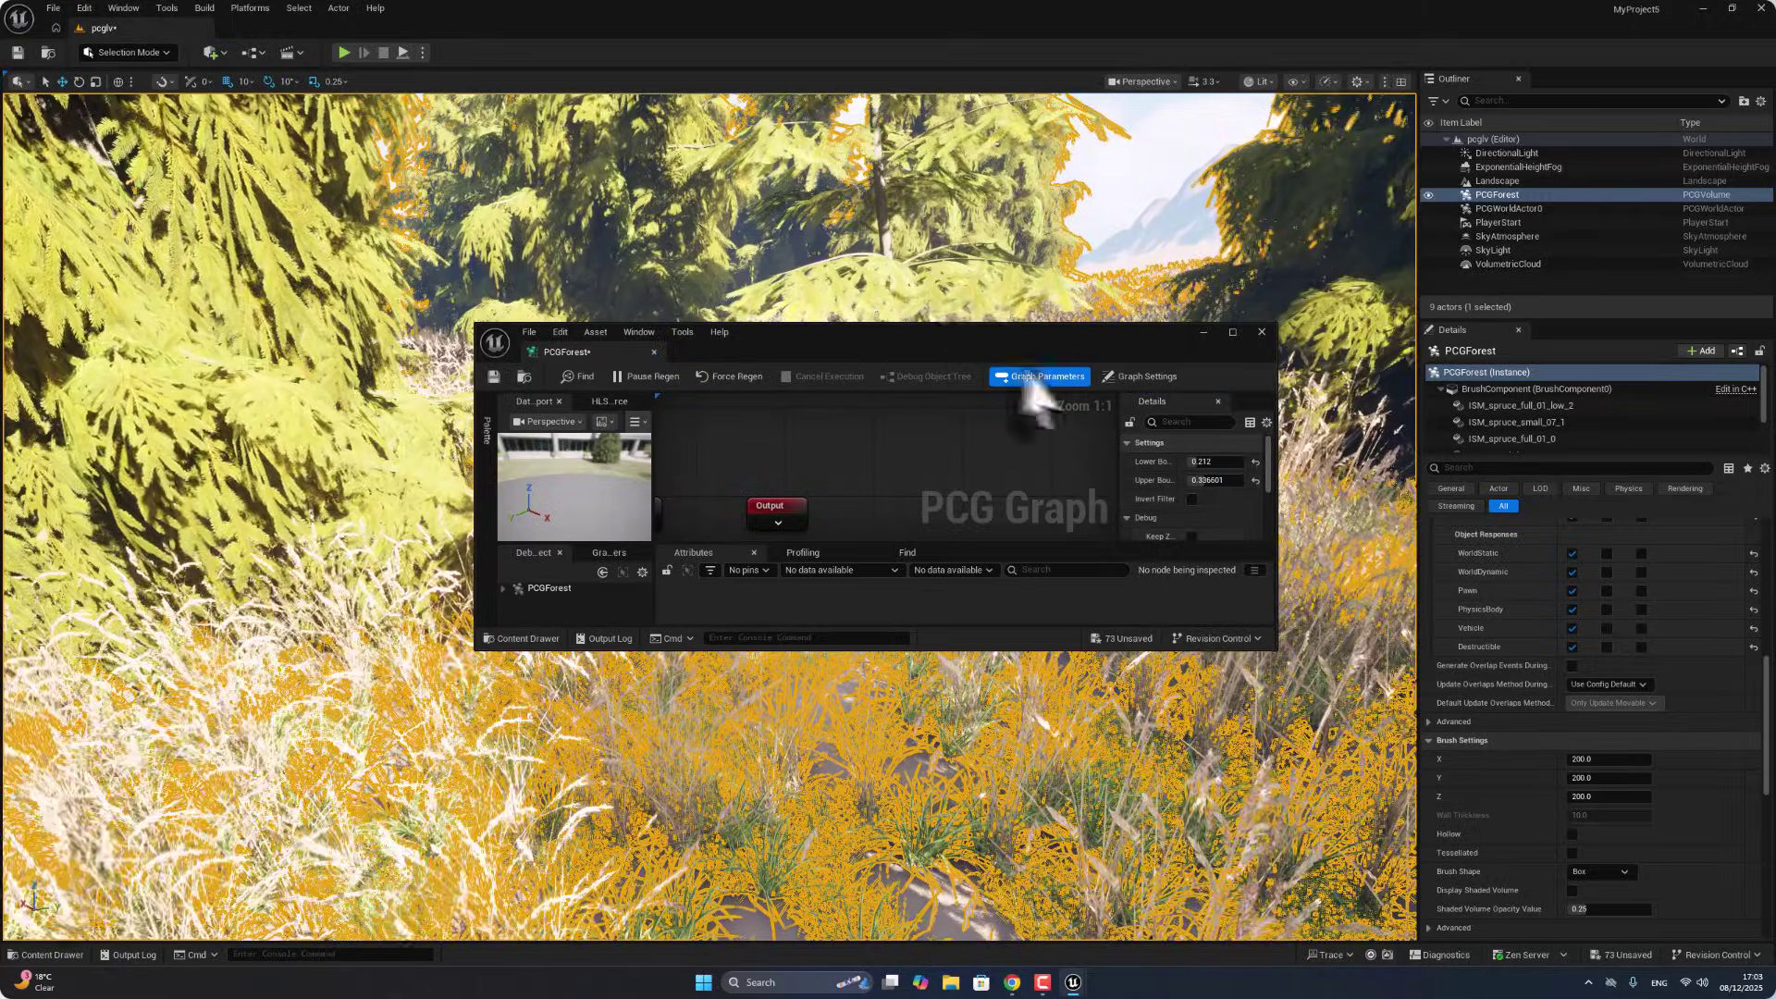
pyautogui.moveTo(1207, 480); pyautogui.dragTo(1201, 480)
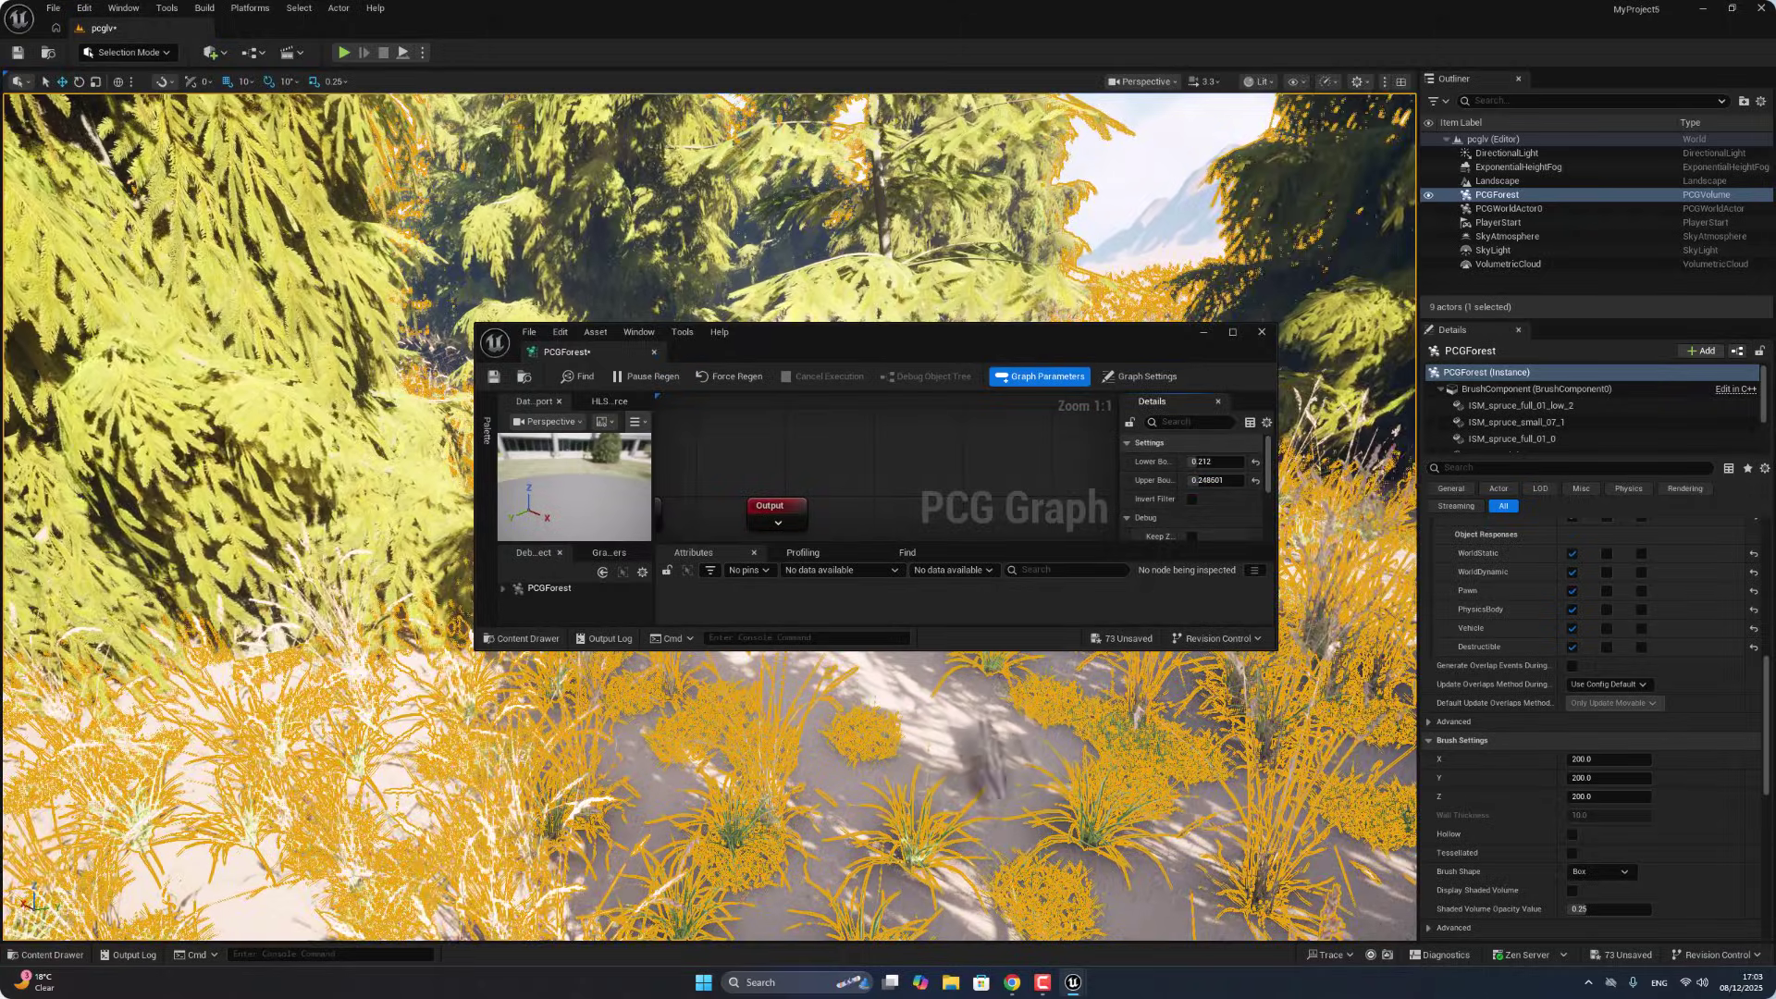
# Step: Minimize the graph window and play the level, walking the character through the forest to check the grass density
pyautogui.click(1203, 332)
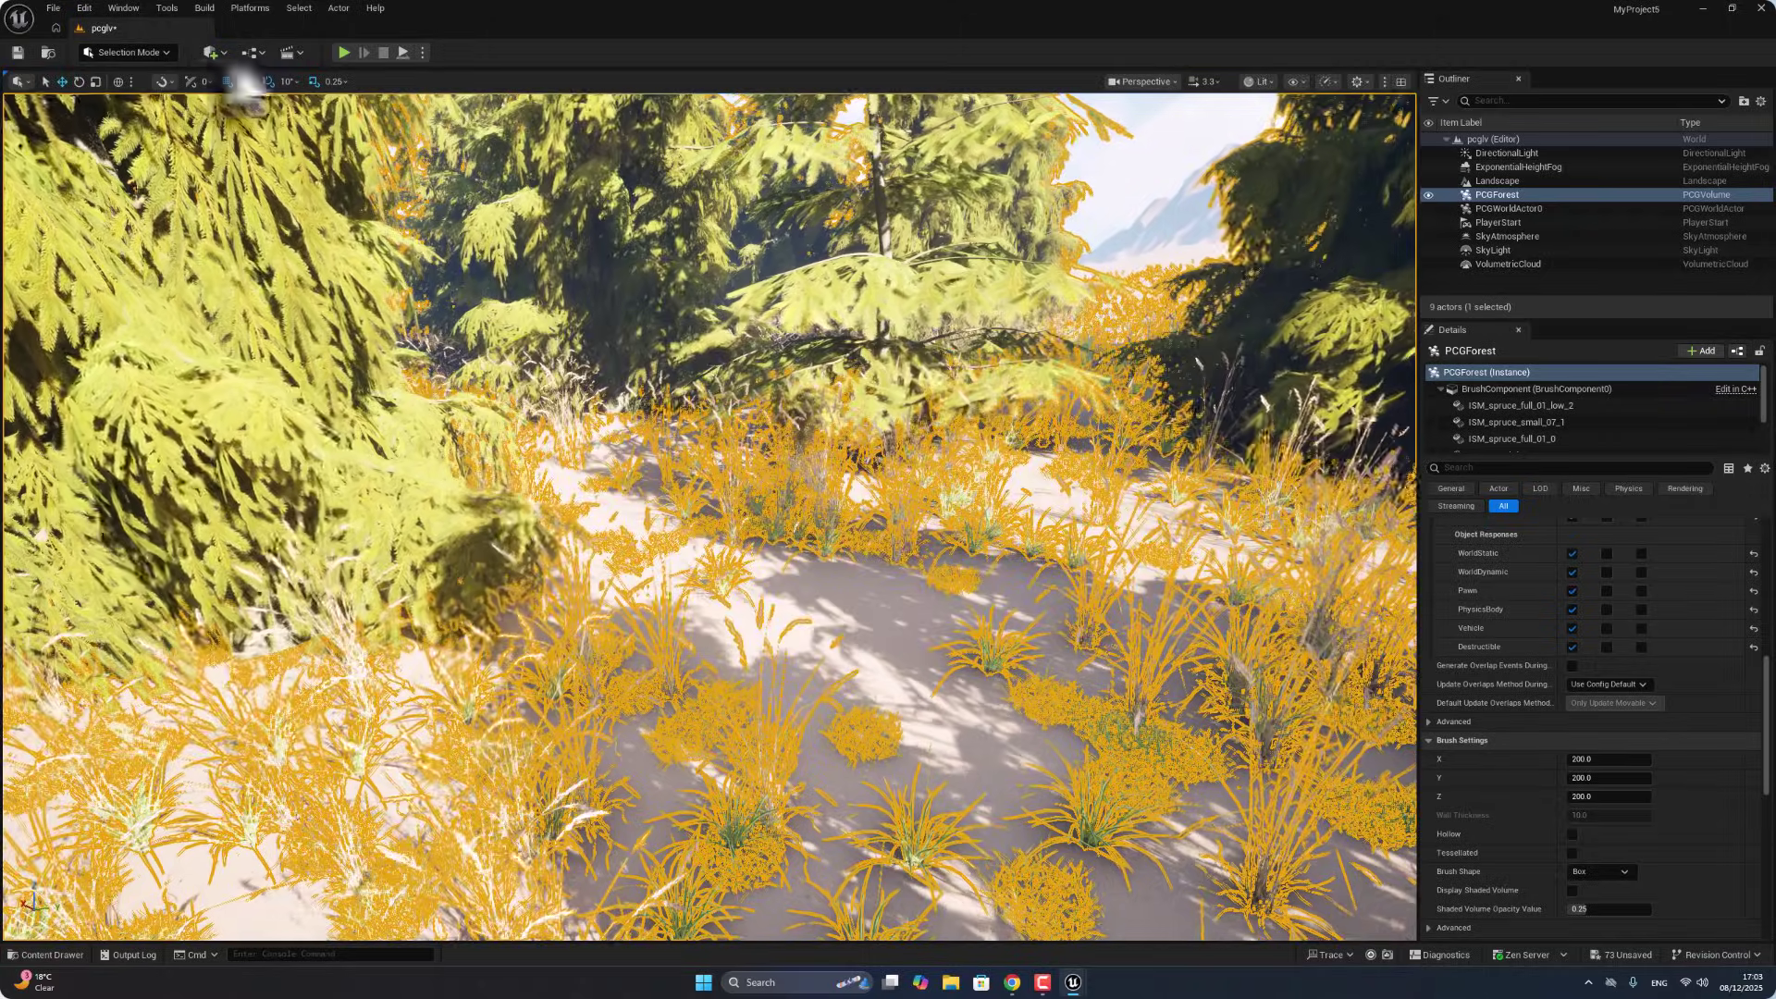
pyautogui.click(343, 52)
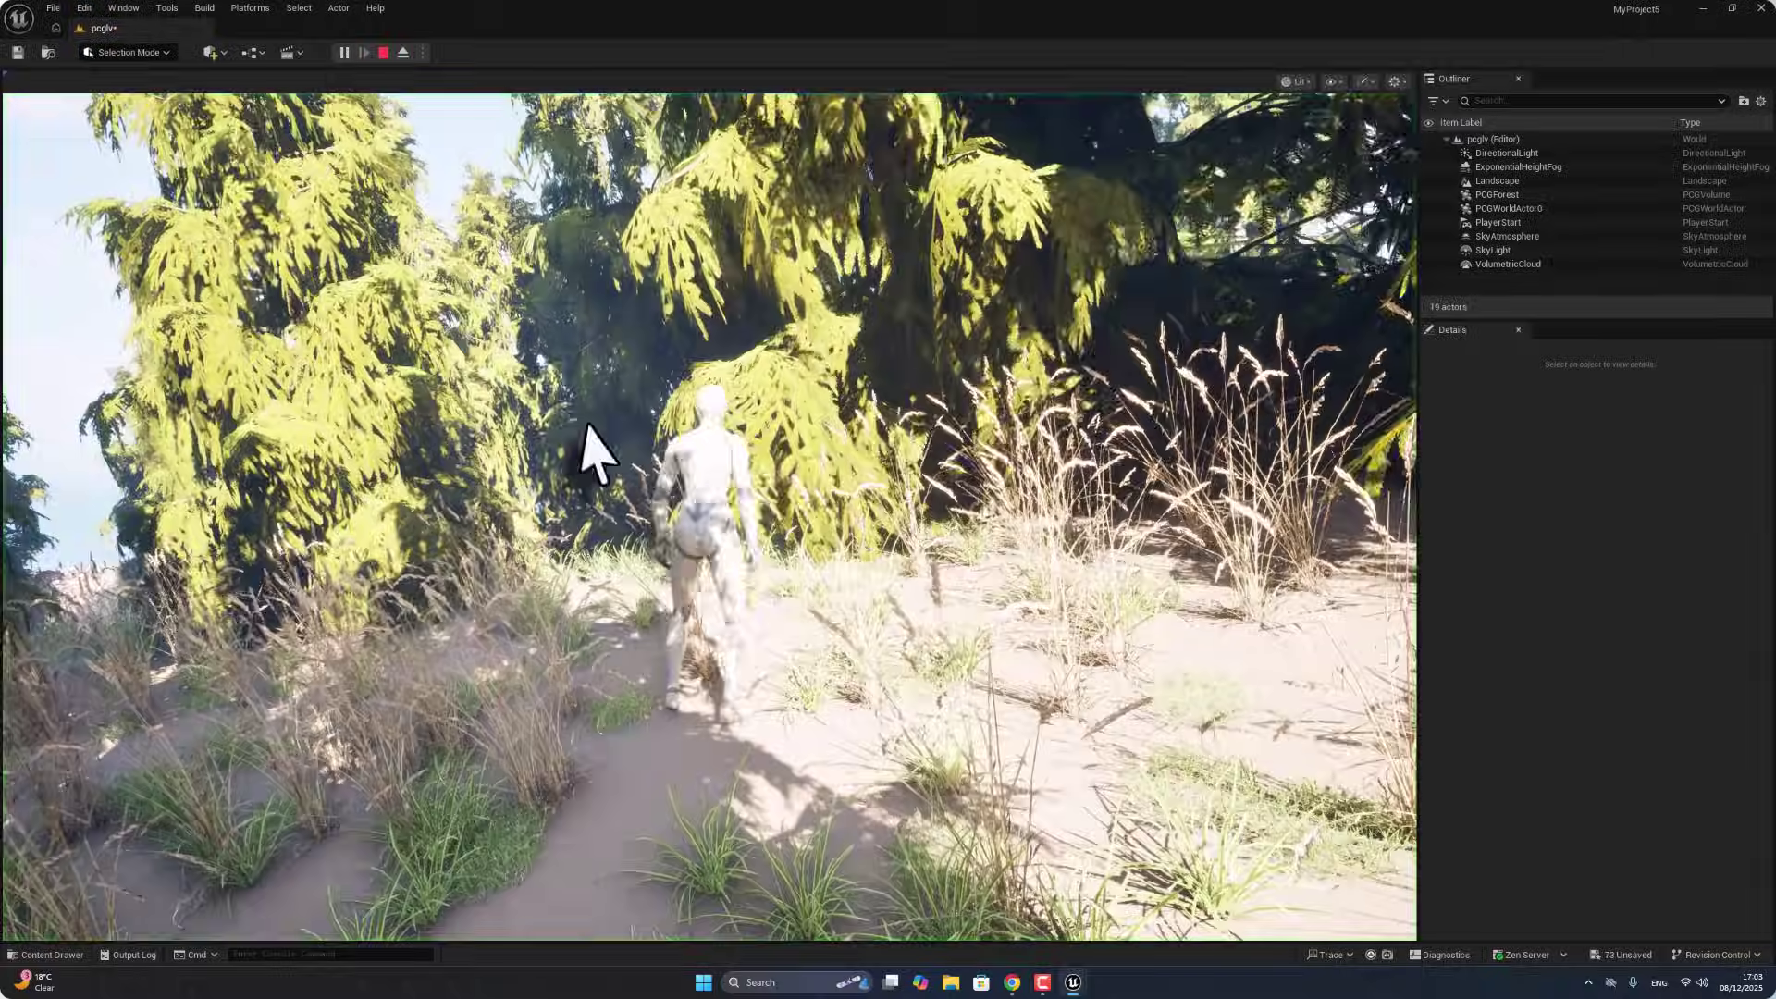
pyautogui.click(589, 425)
pyautogui.press('w')
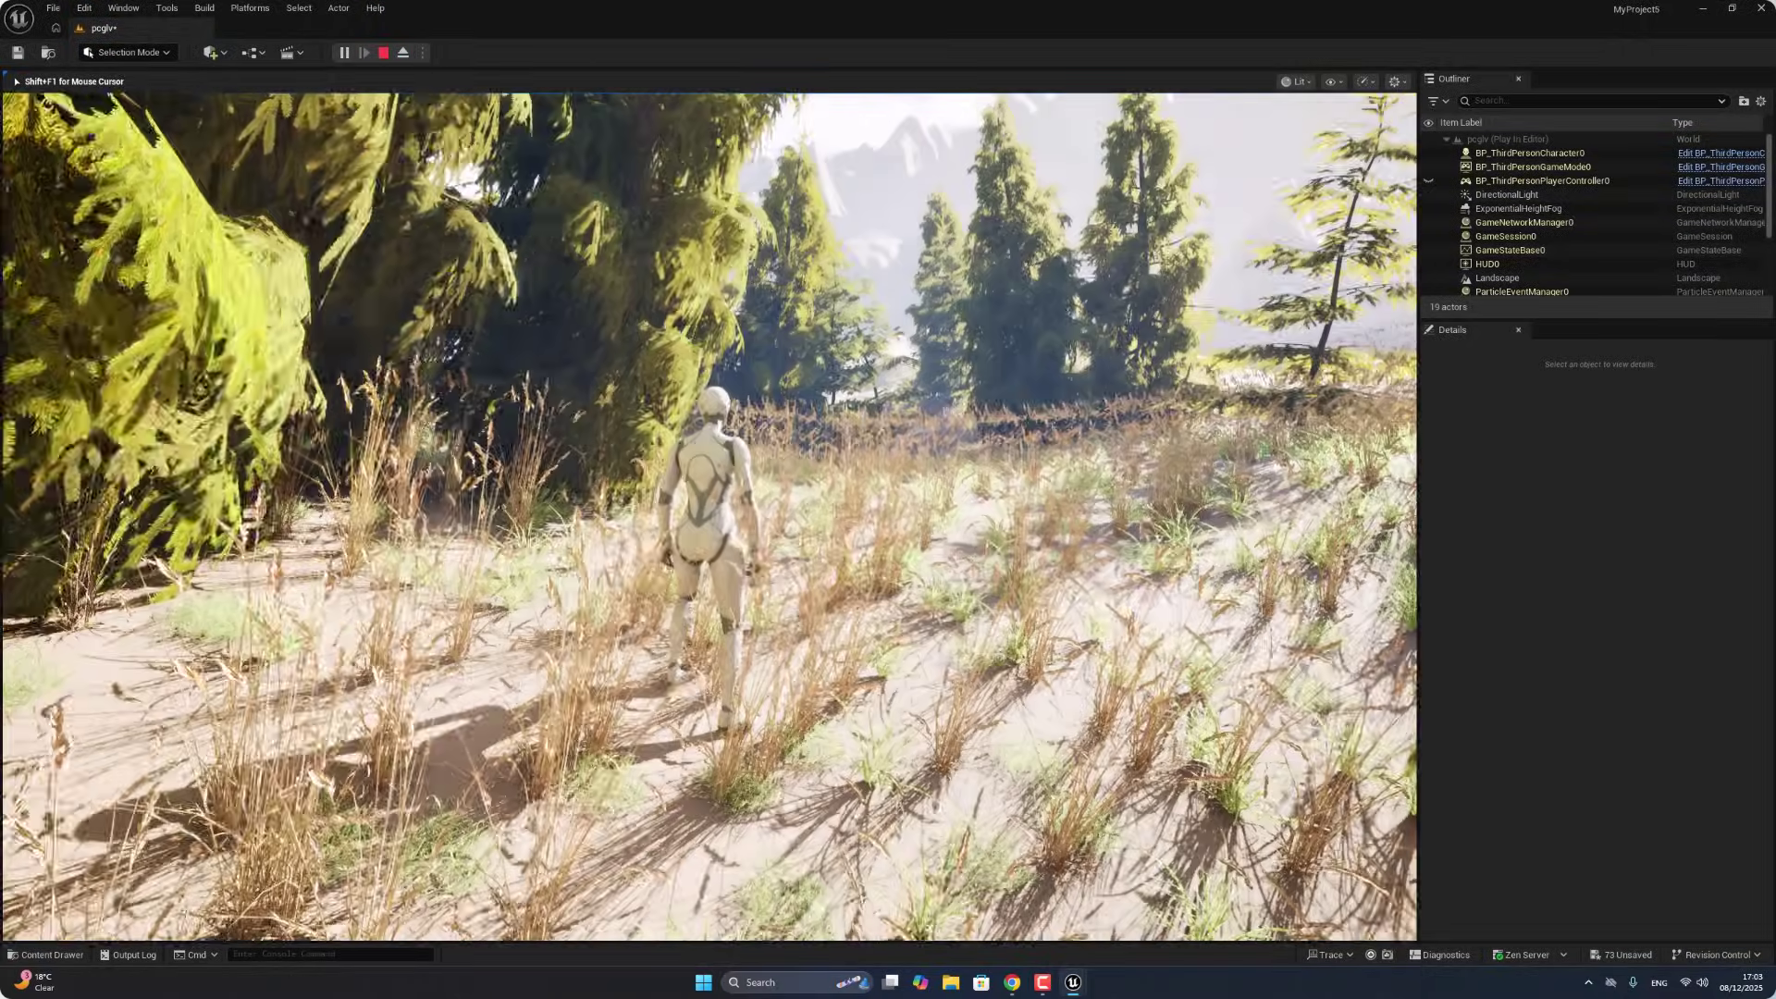
pyautogui.press('w')
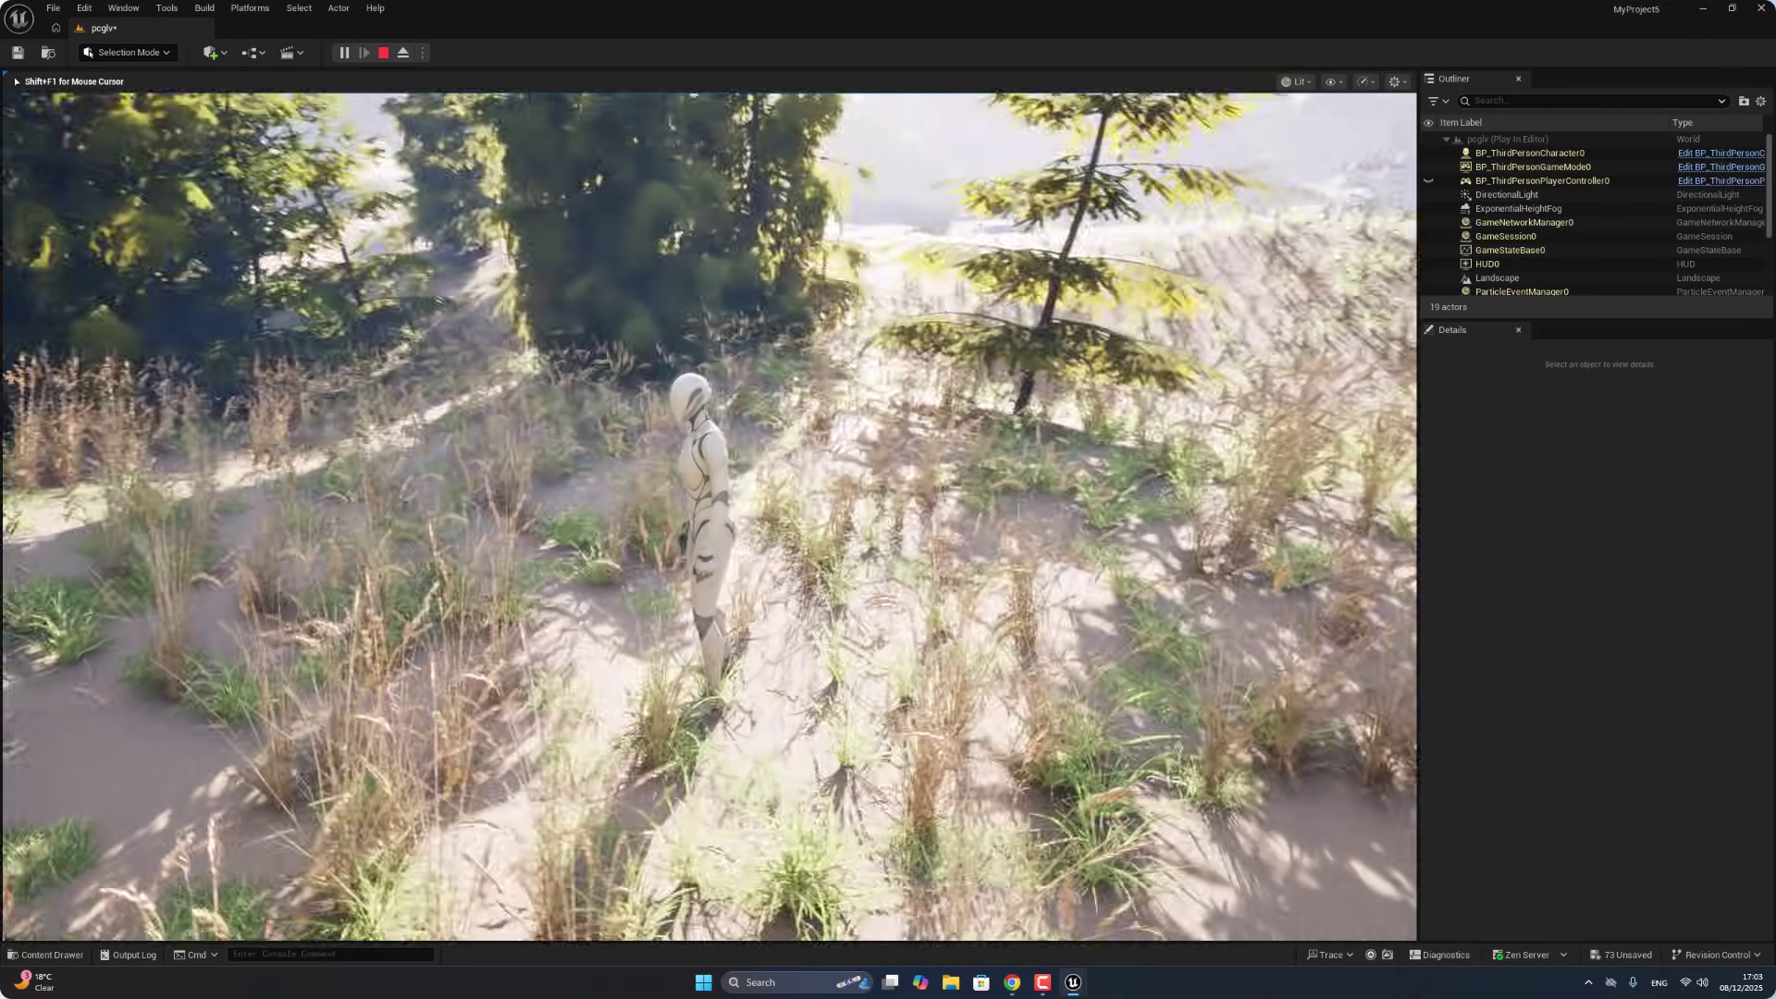
pyautogui.press('Escape')
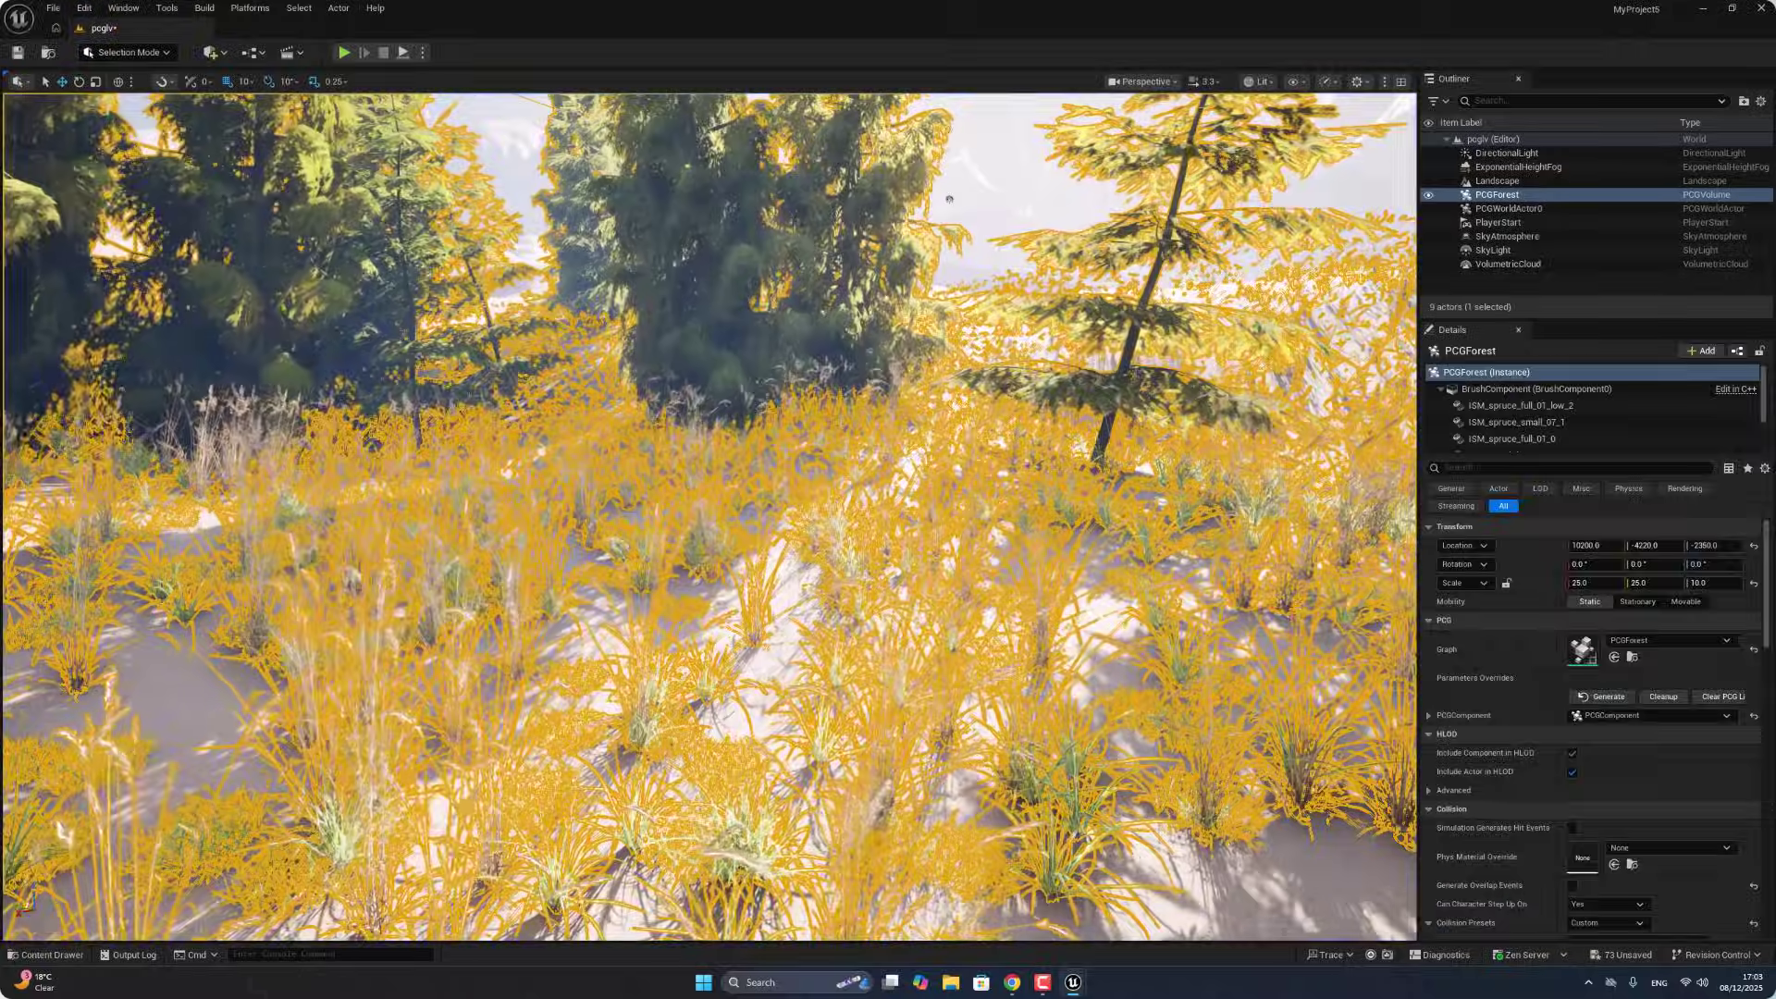
# Step: Restore the PCGForest graph to review the grass Transform Points settings, and dock and save the graph beside the pcglv level
pyautogui.moveTo(1083, 985)
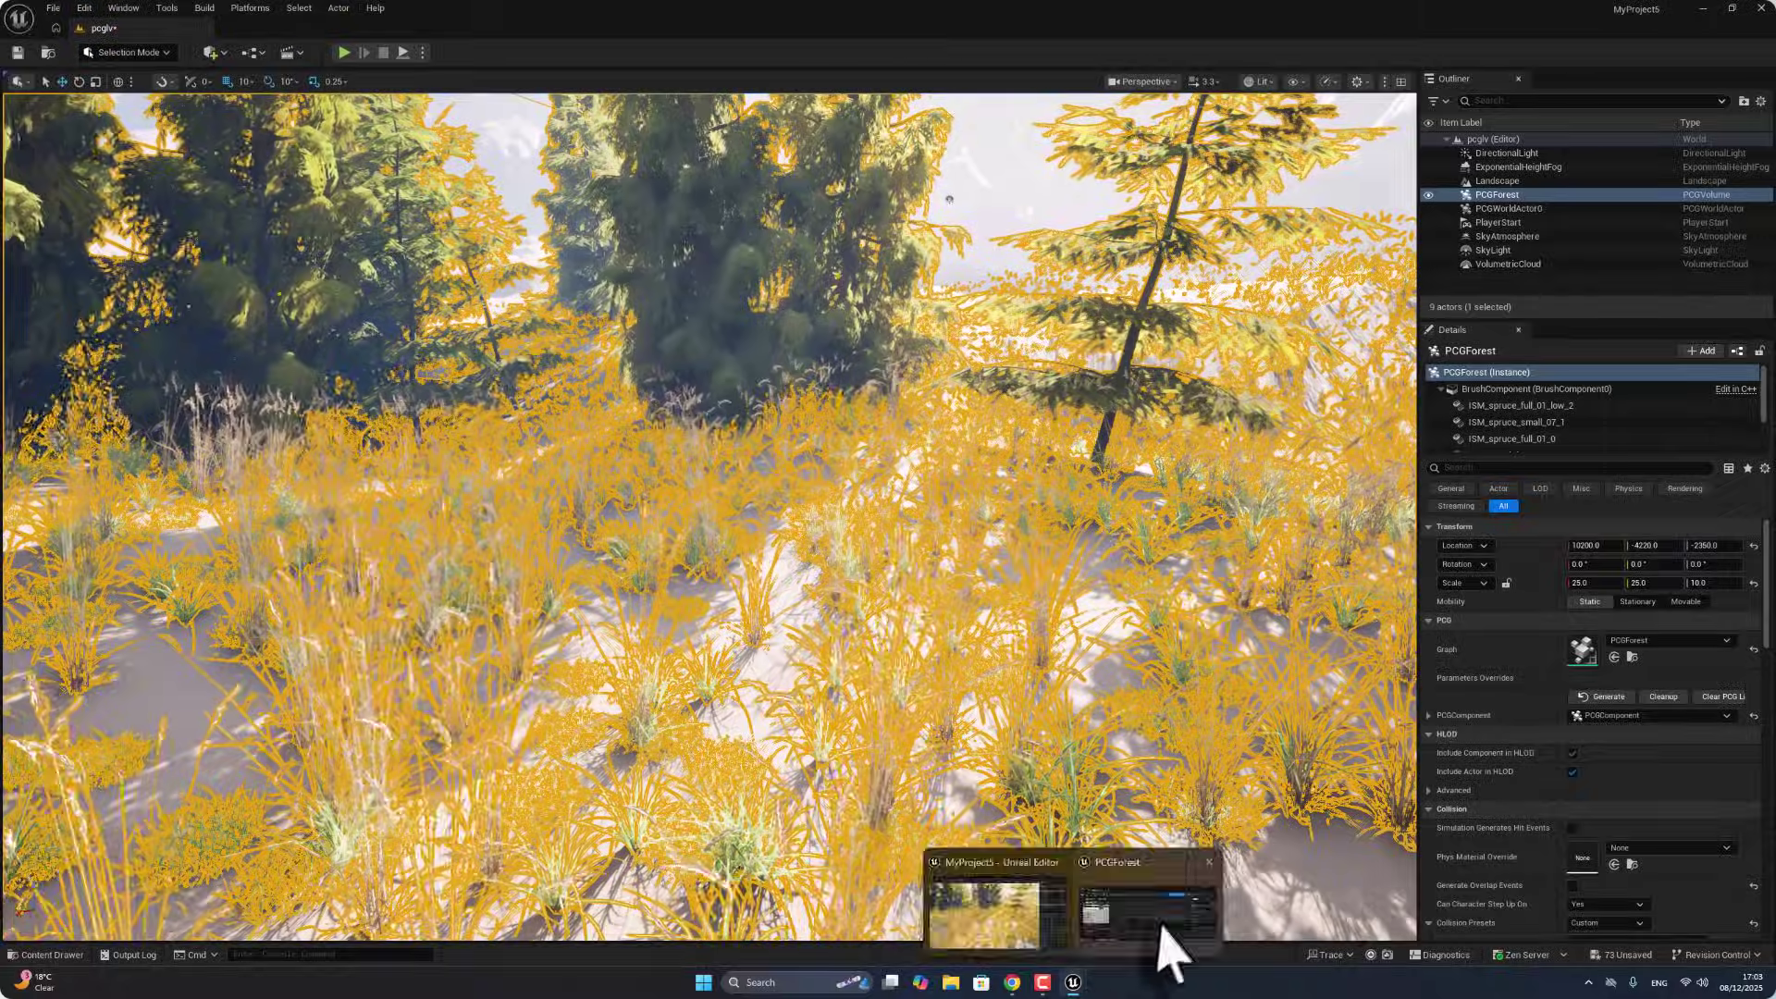
pyautogui.click(1167, 943)
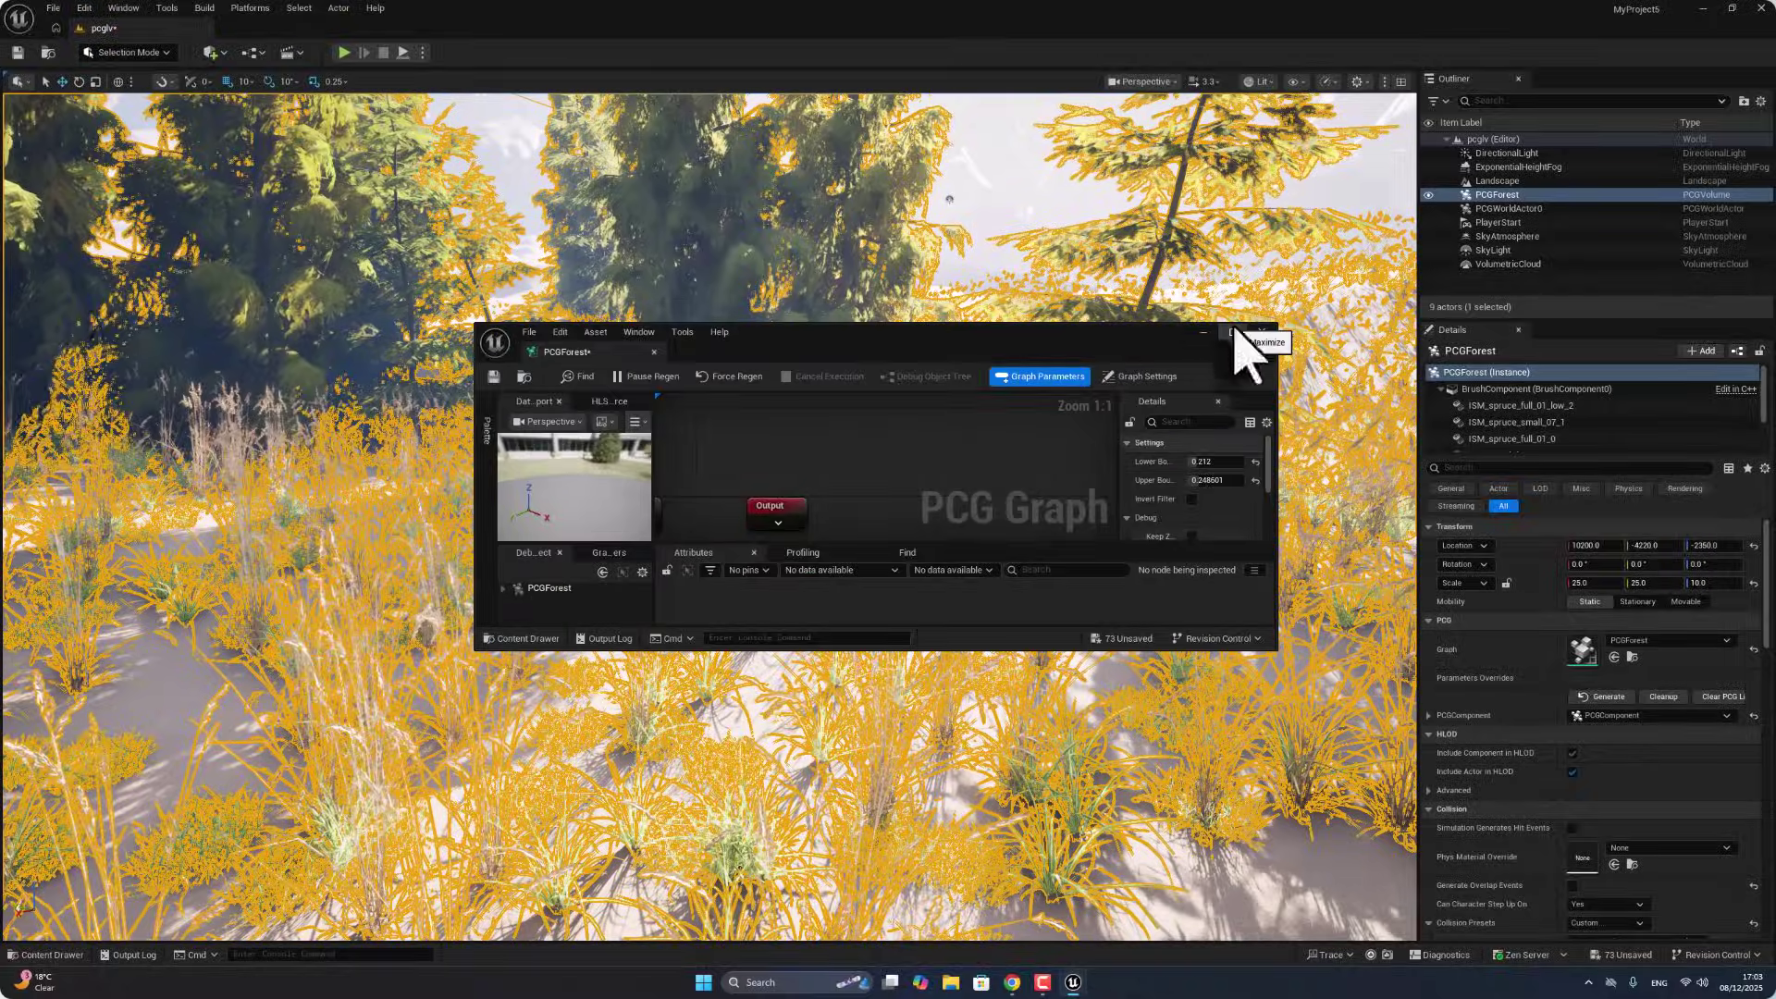
pyautogui.click(1233, 332)
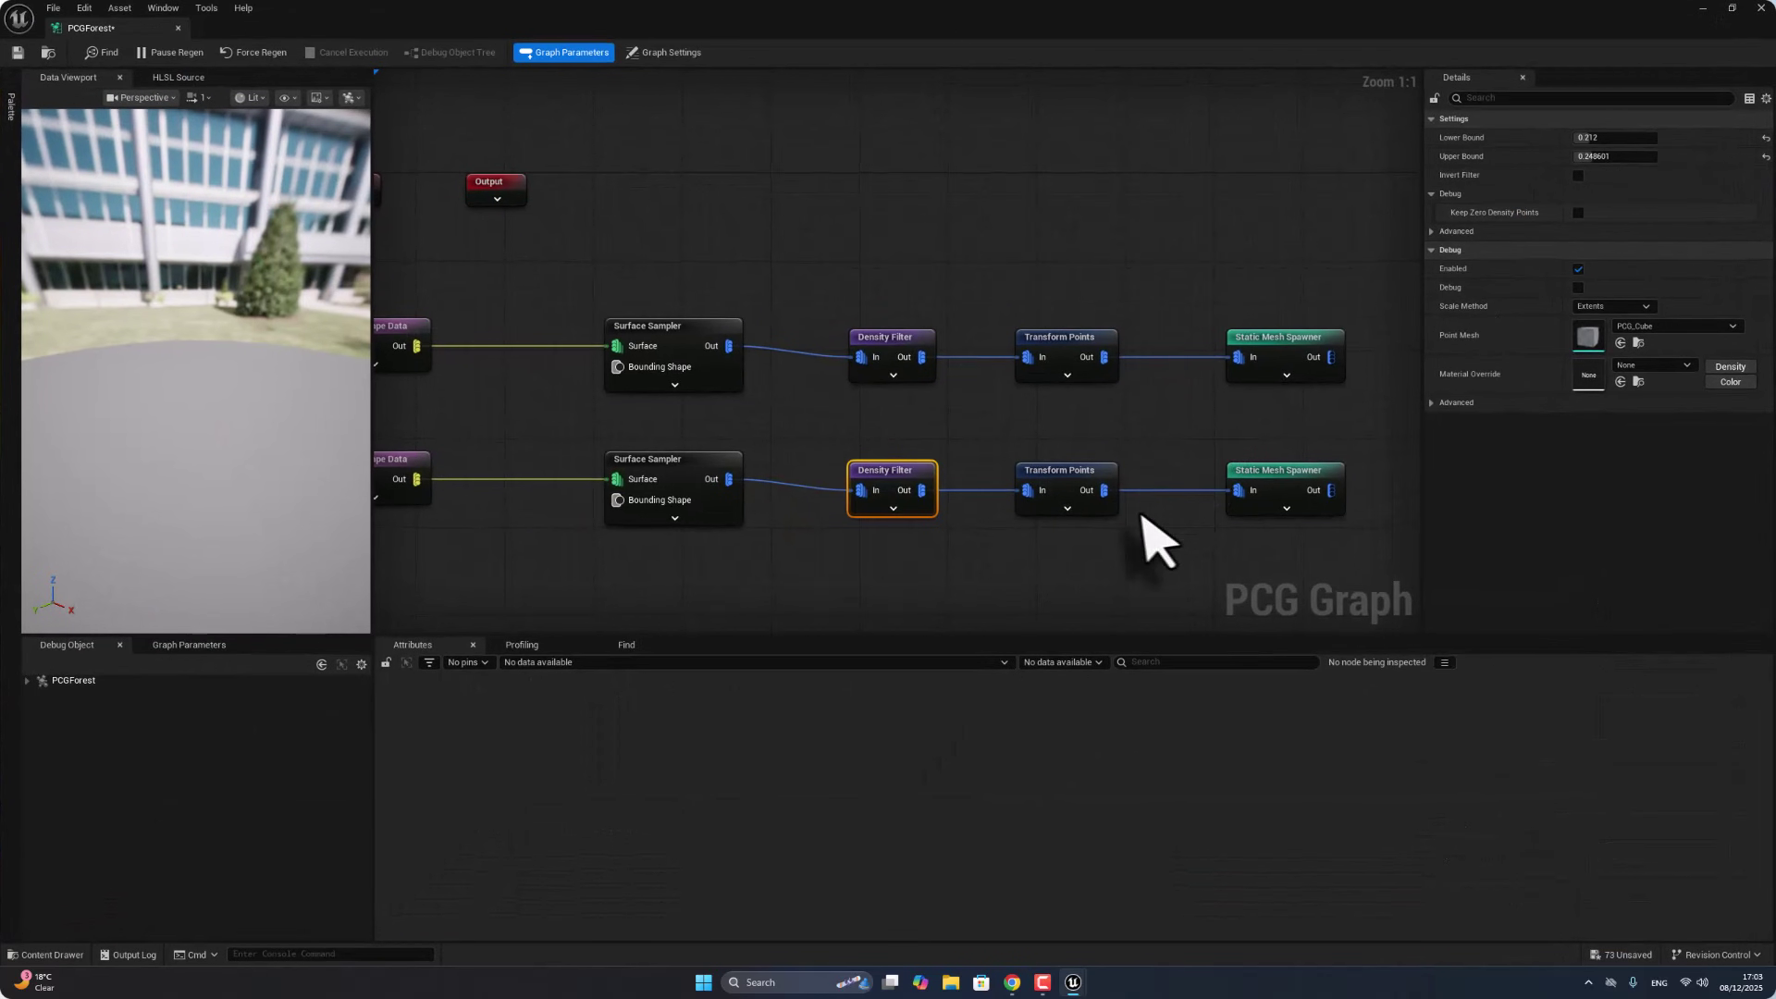
pyautogui.click(1057, 476)
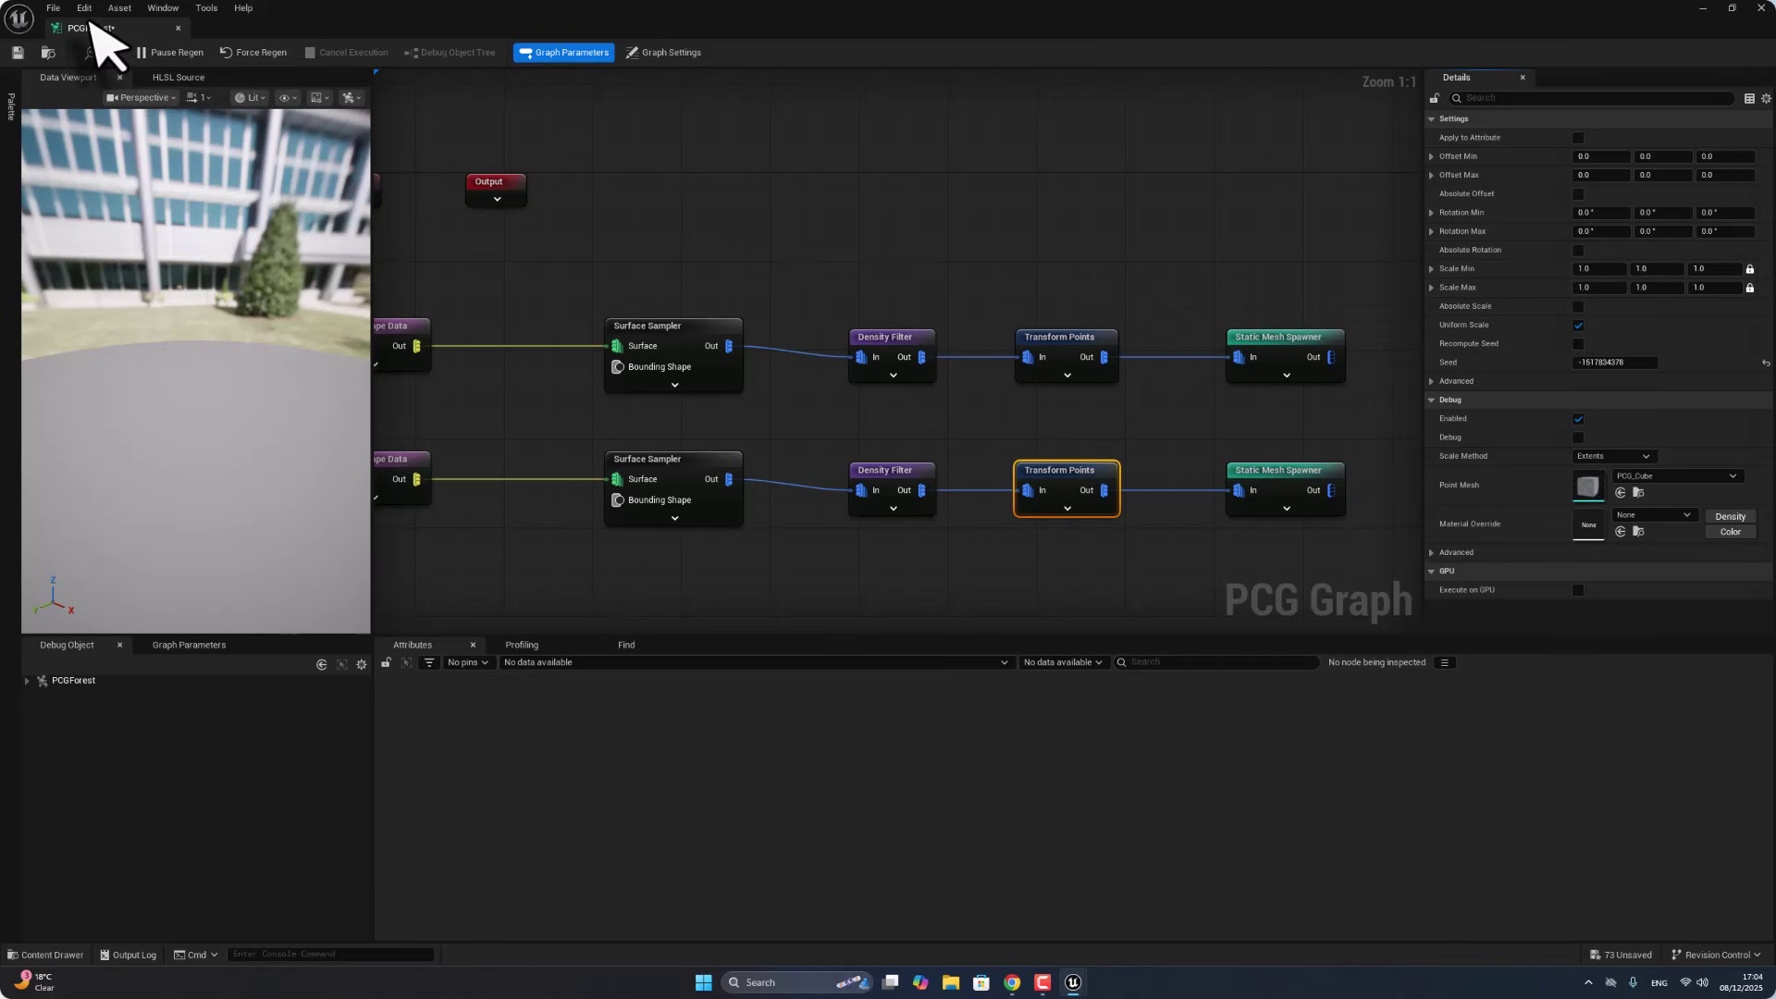
pyautogui.moveTo(93, 28); pyautogui.dragTo(315, 33)
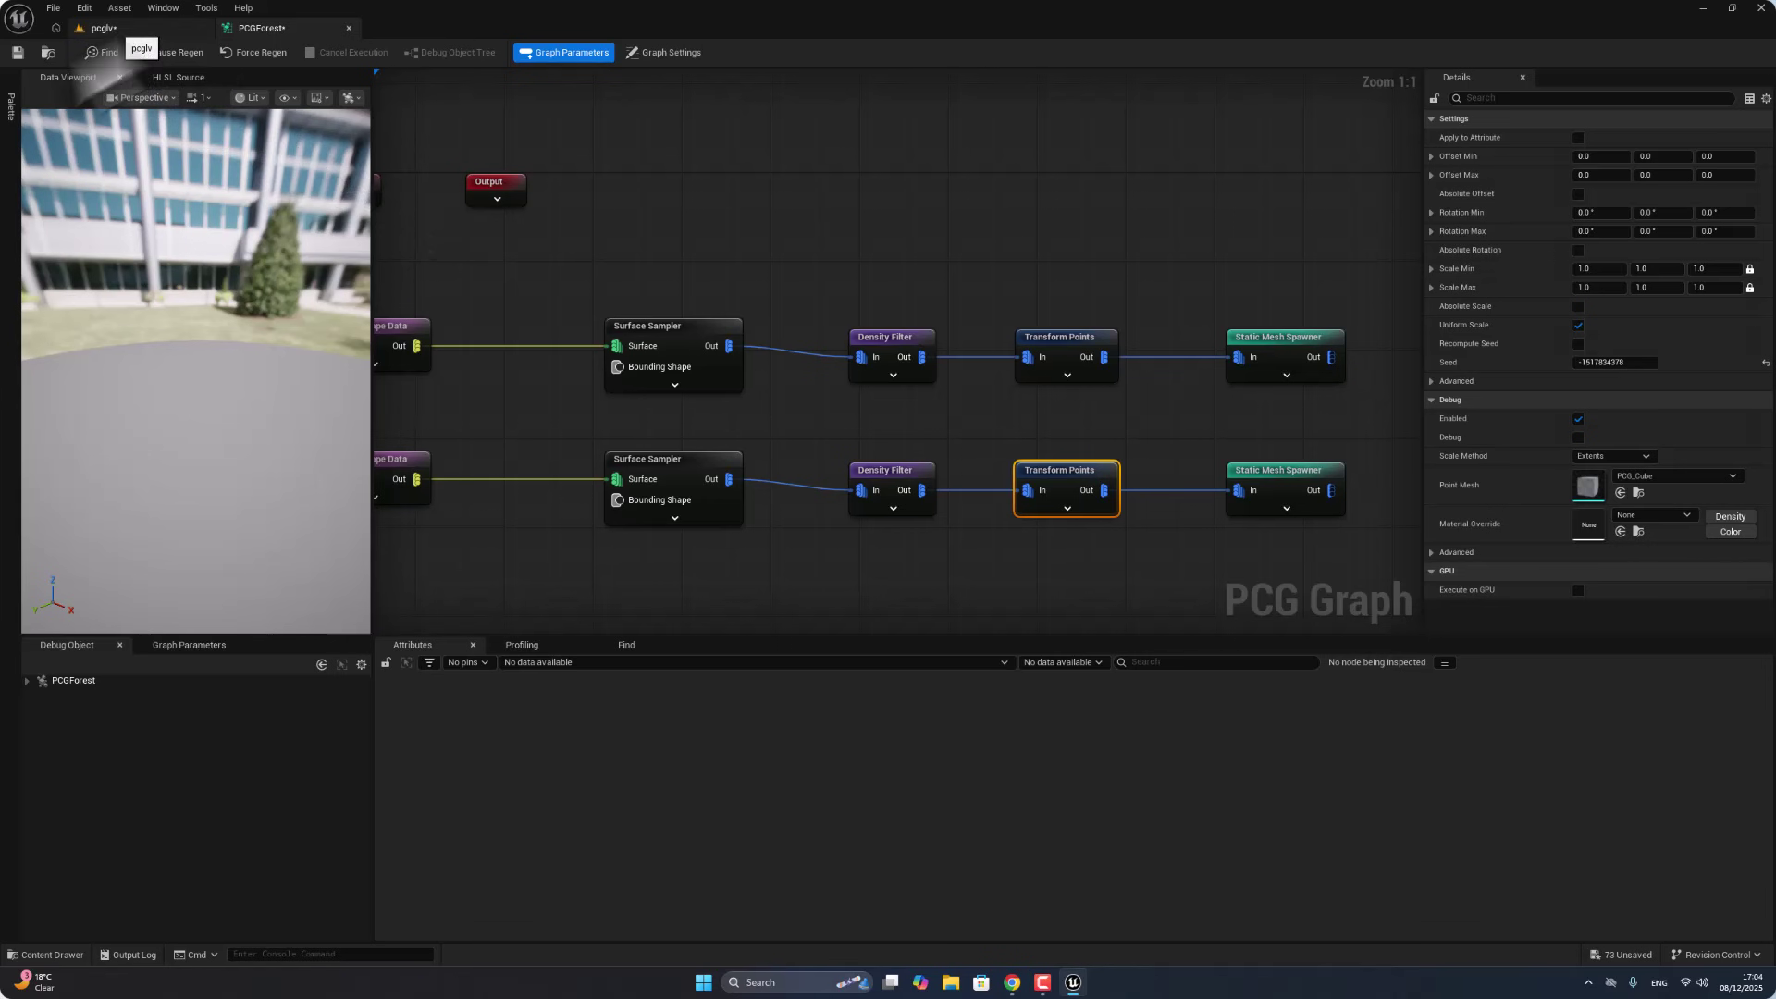
pyautogui.click(103, 29)
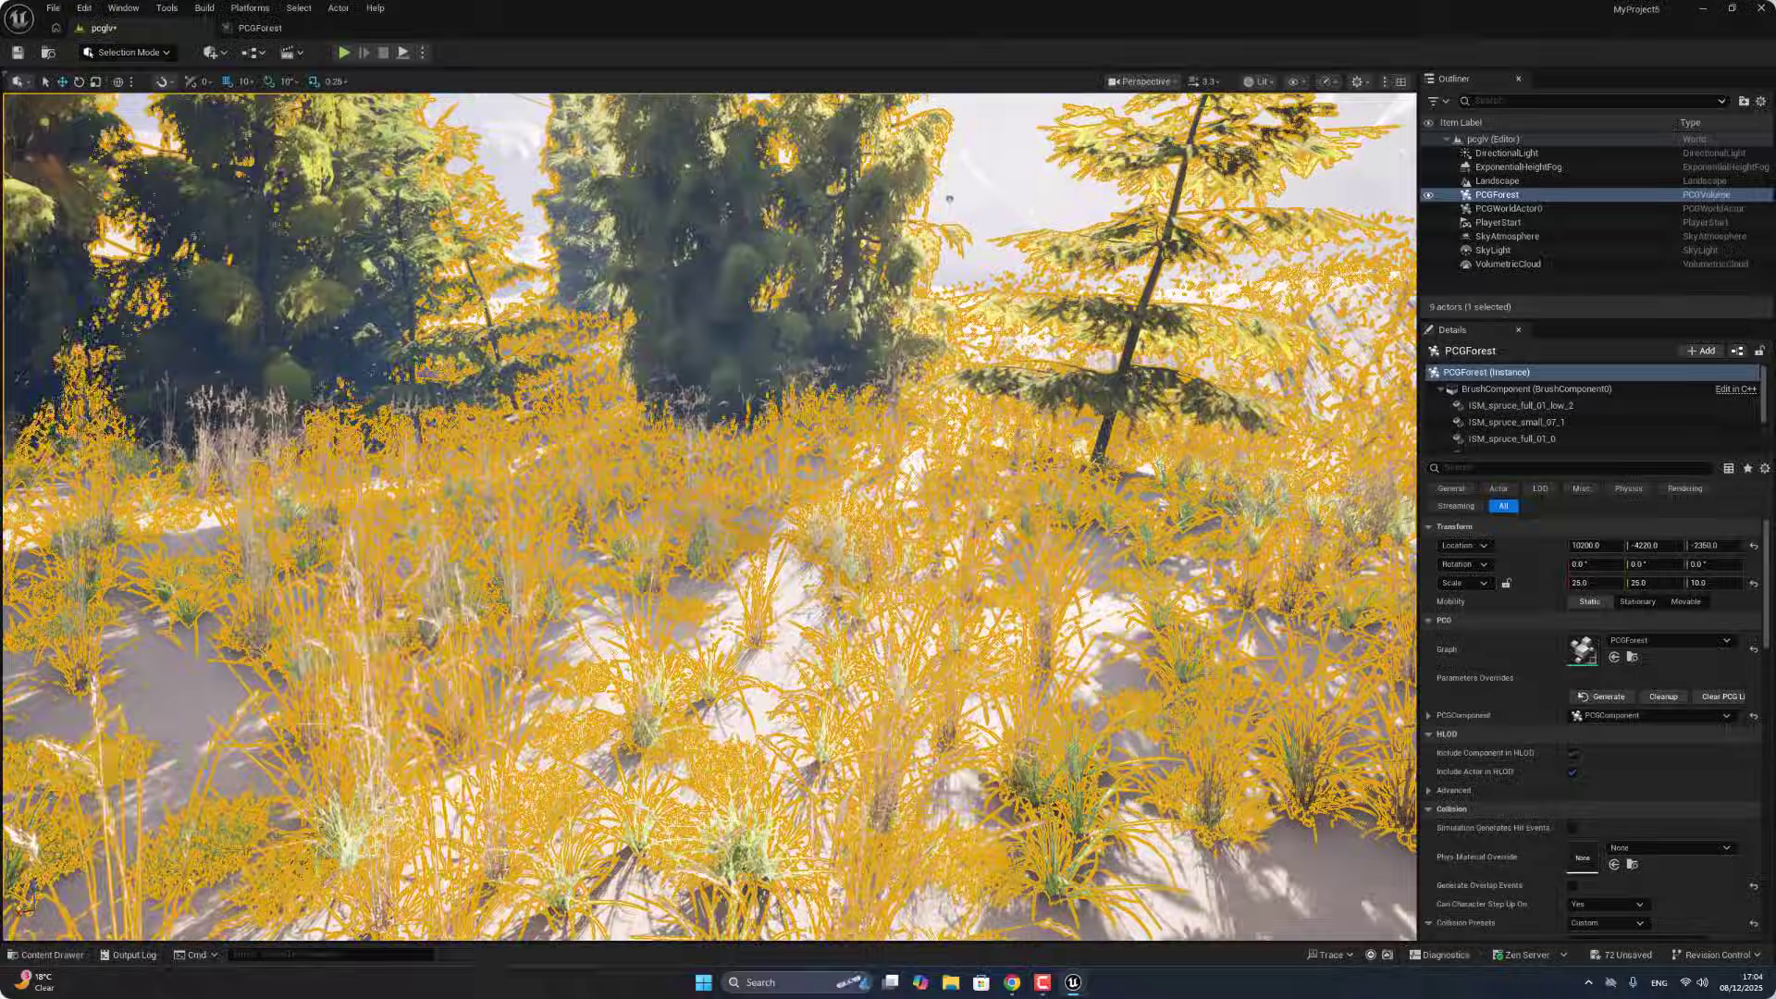
# Step: Play the pcglv level again and run the character between the spruces to examine the forest and grass
pyautogui.click(344, 53)
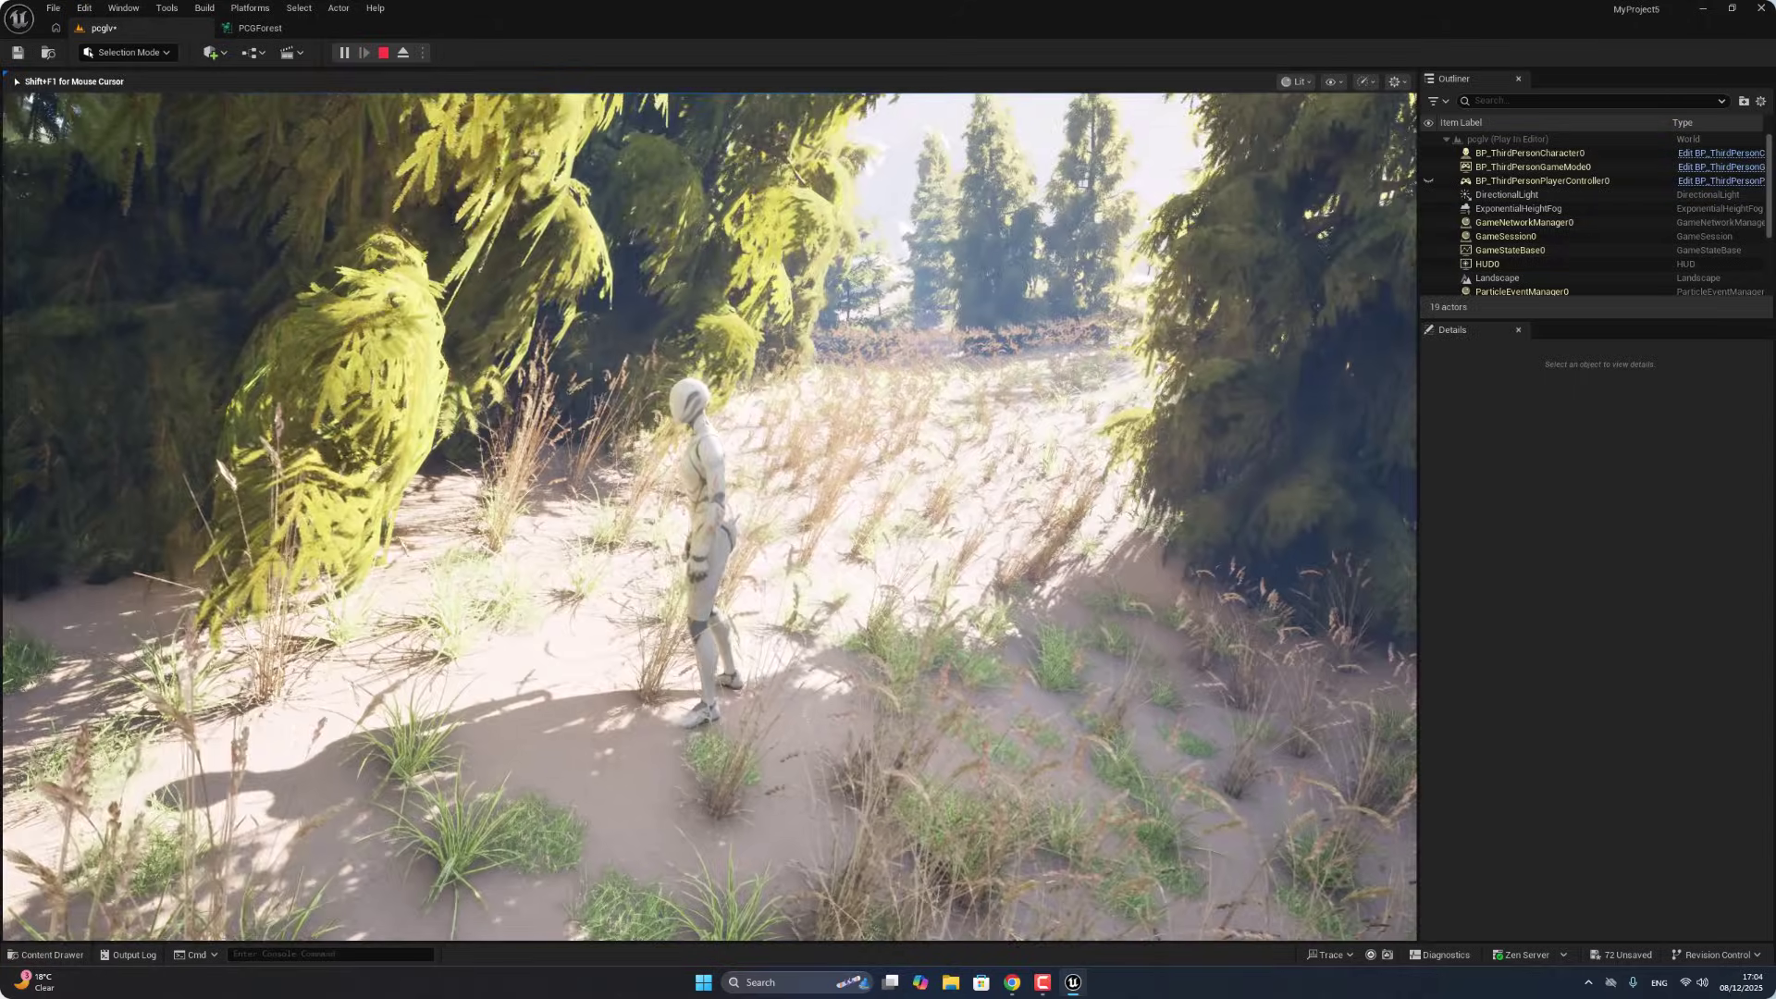
pyautogui.press('w')
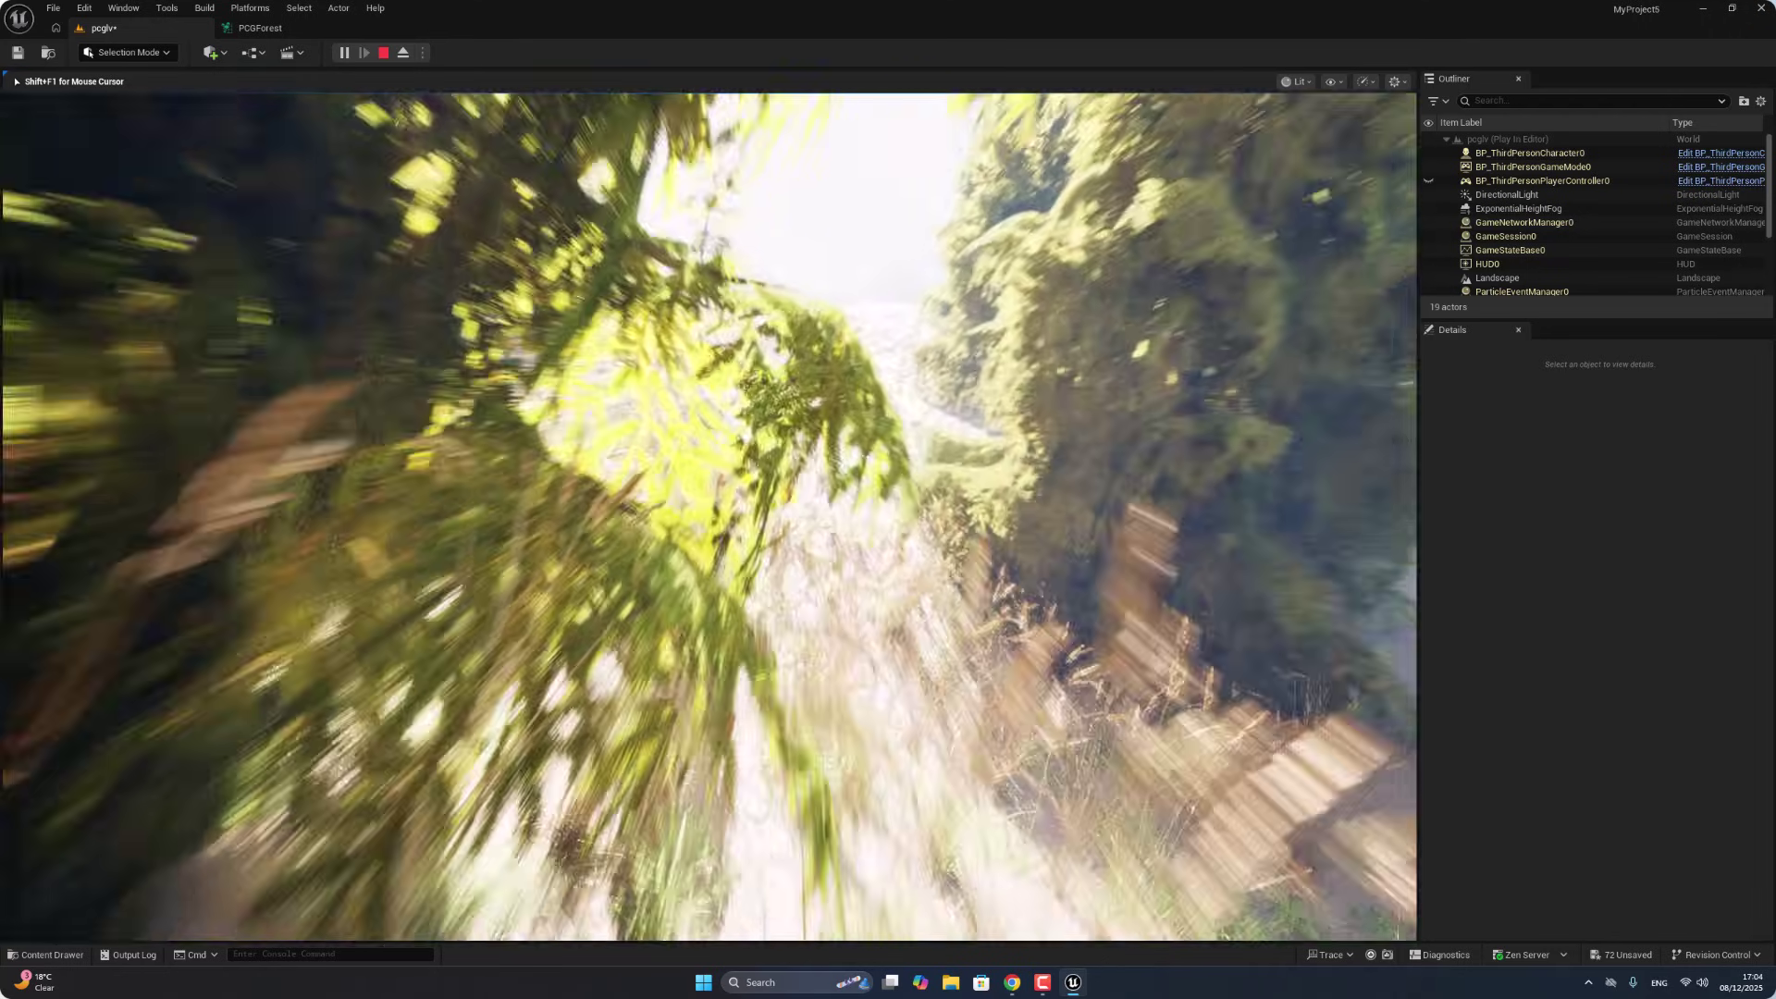
pyautogui.press('w')
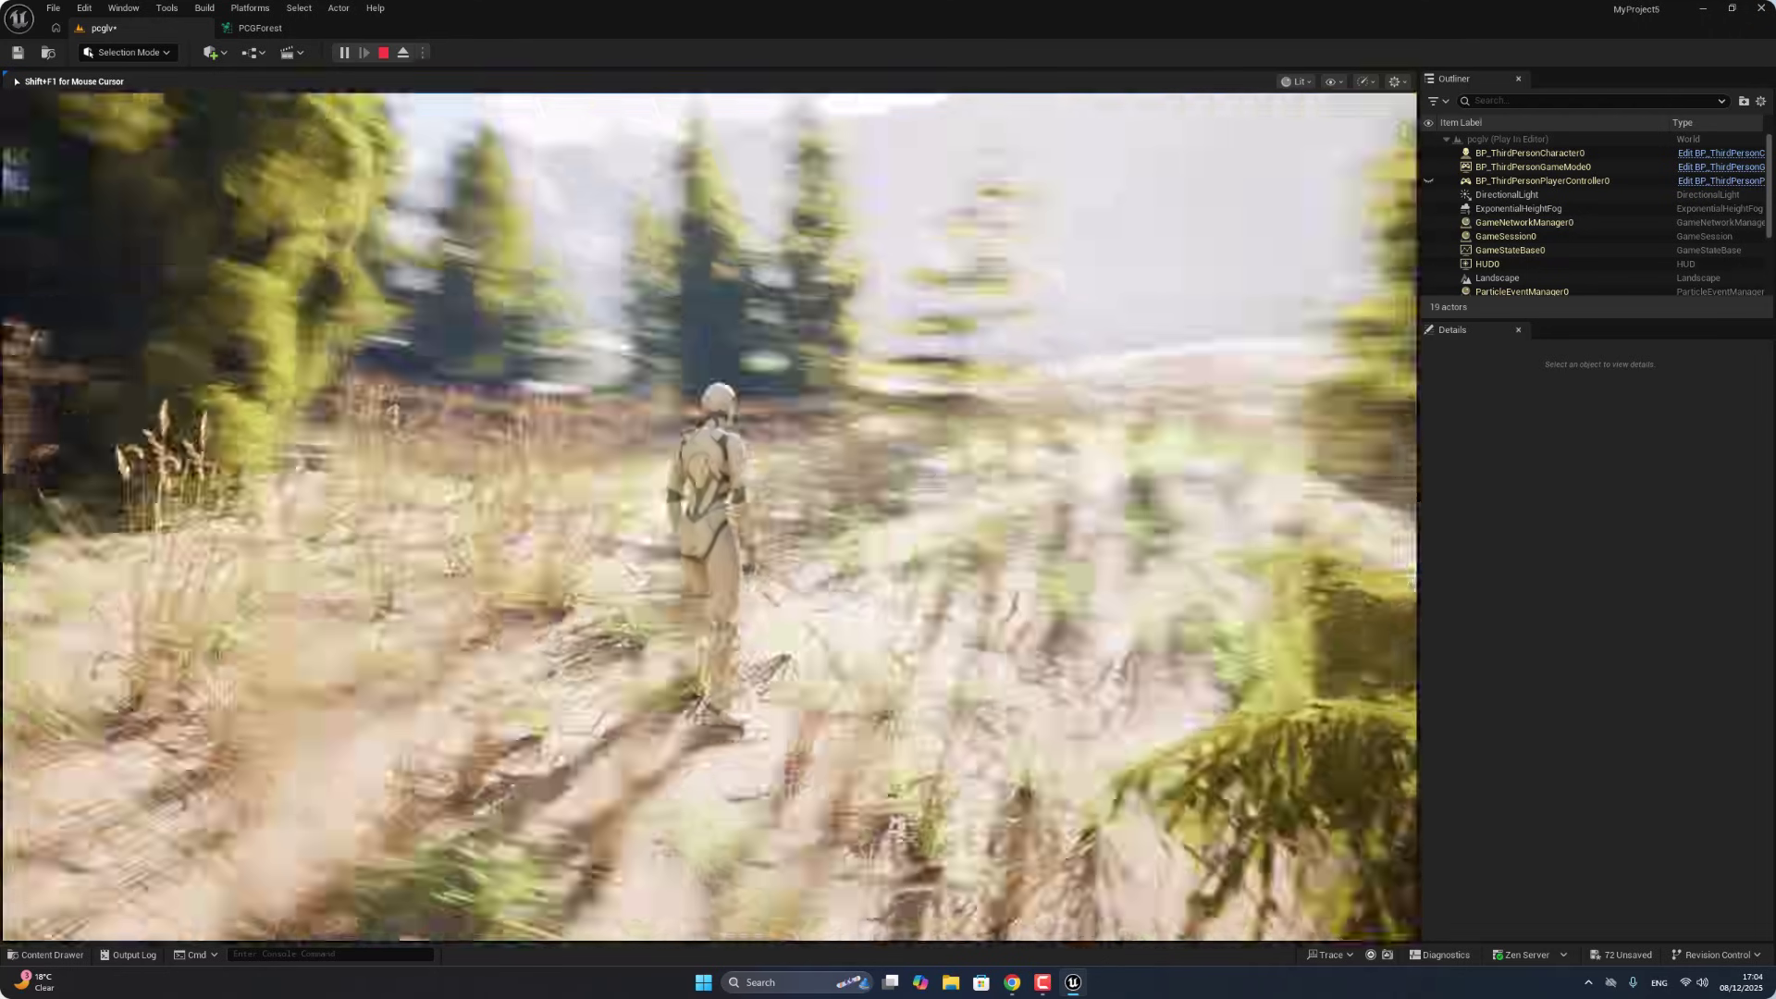